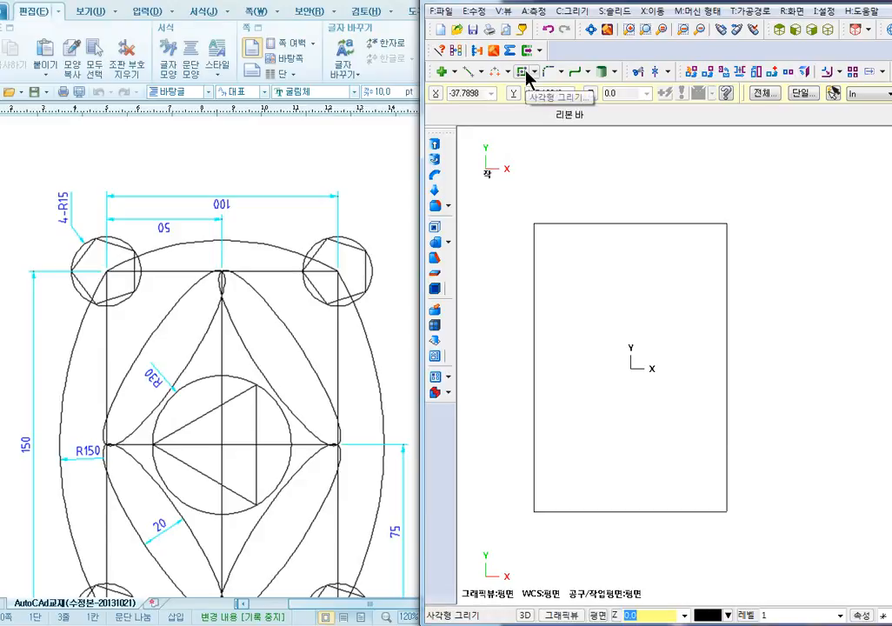
click(507, 72)
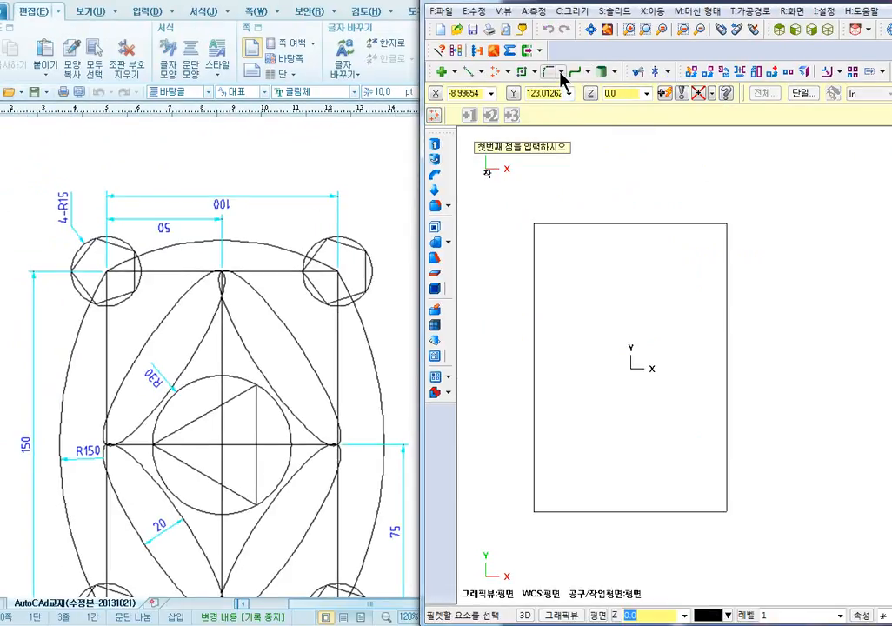
click(507, 71)
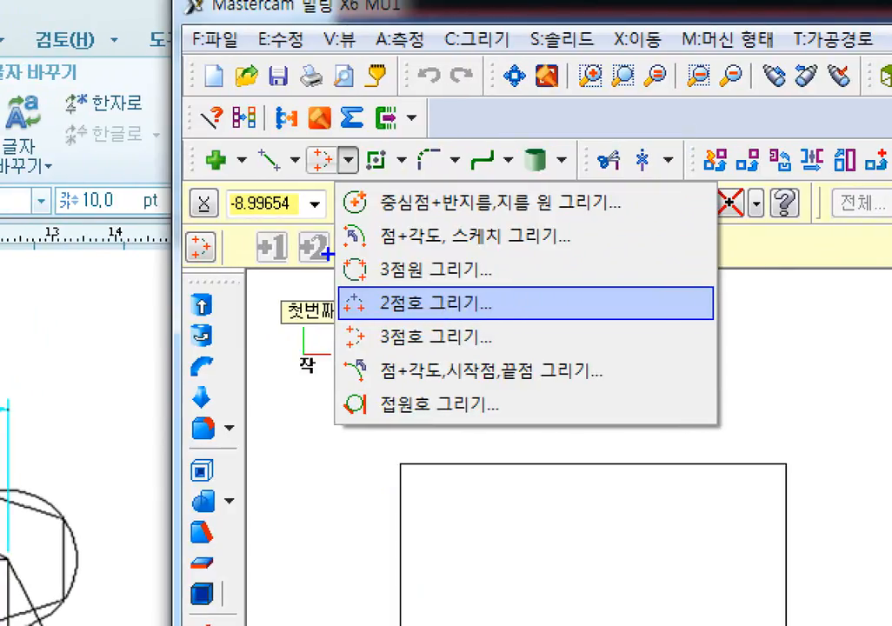
mouse_move(329, 254)
mouse_down()
mouse_move(369, 313)
mouse_move(498, 322)
mouse_up()
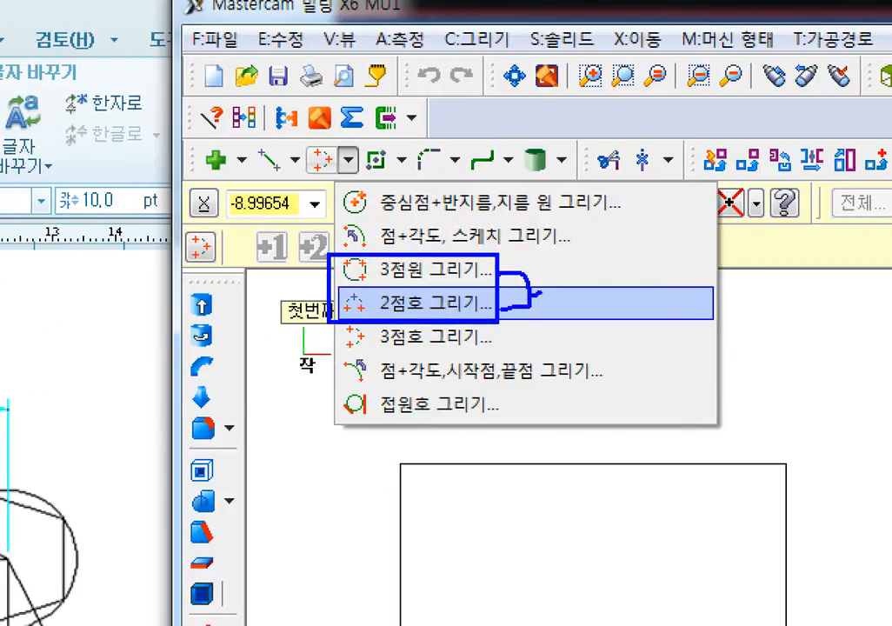
drag(601, 260, 594, 311)
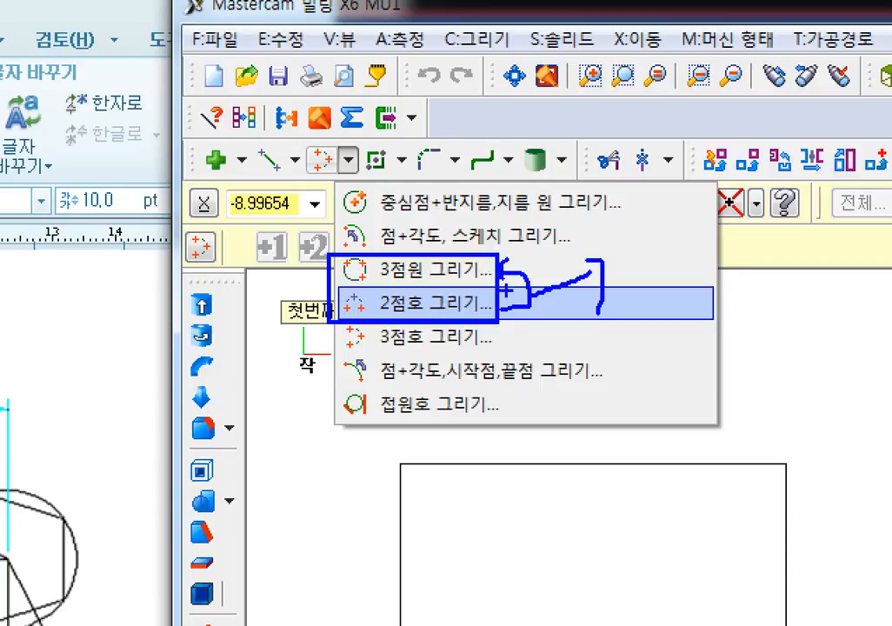
mouse_move(335, 354)
mouse_down()
mouse_move(353, 369)
mouse_move(602, 388)
mouse_up()
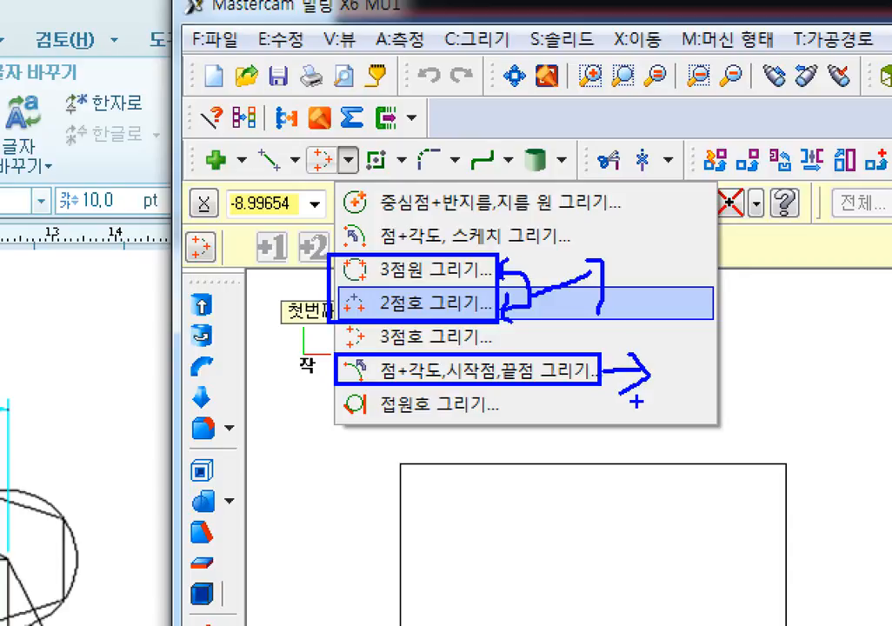
mouse_move(702, 363)
mouse_down()
mouse_move(678, 397)
mouse_move(723, 383)
mouse_up()
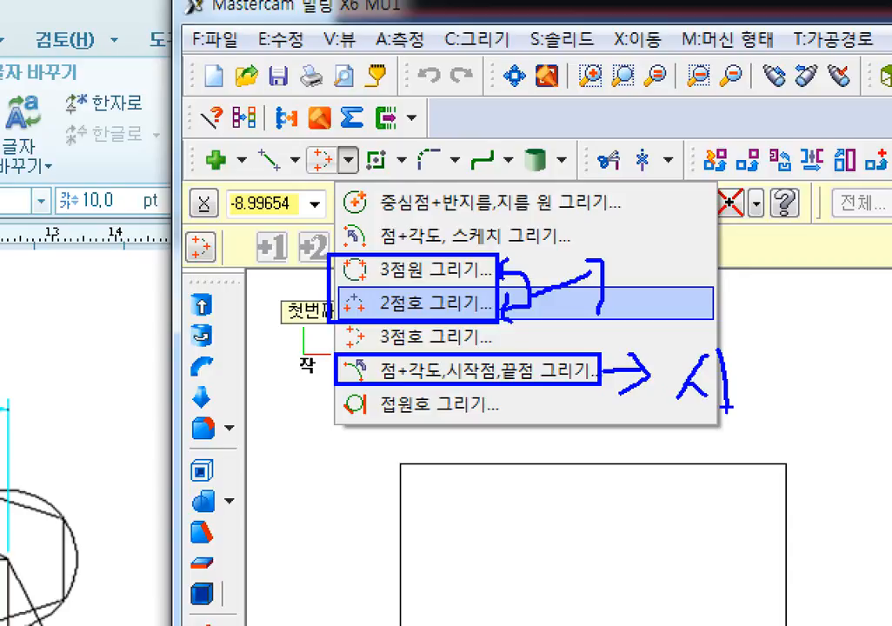
drag(612, 464, 586, 511)
drag(604, 490, 621, 507)
drag(632, 468, 636, 515)
drag(695, 489, 730, 541)
mouse_move(736, 503)
mouse_down()
mouse_move(758, 545)
mouse_move(767, 543)
mouse_up()
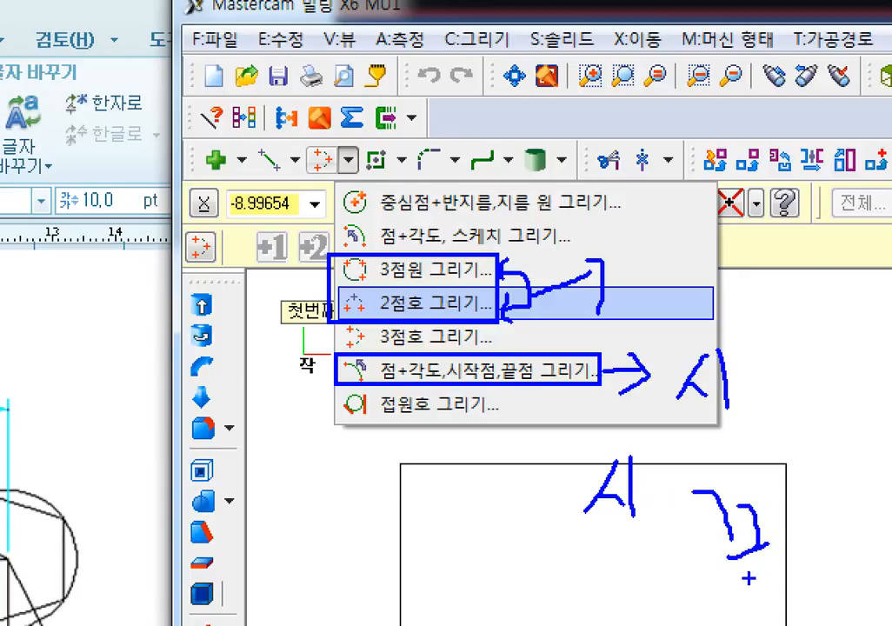
drag(750, 580, 778, 567)
mouse_move(762, 595)
mouse_down()
mouse_move(781, 595)
mouse_move(789, 615)
mouse_up()
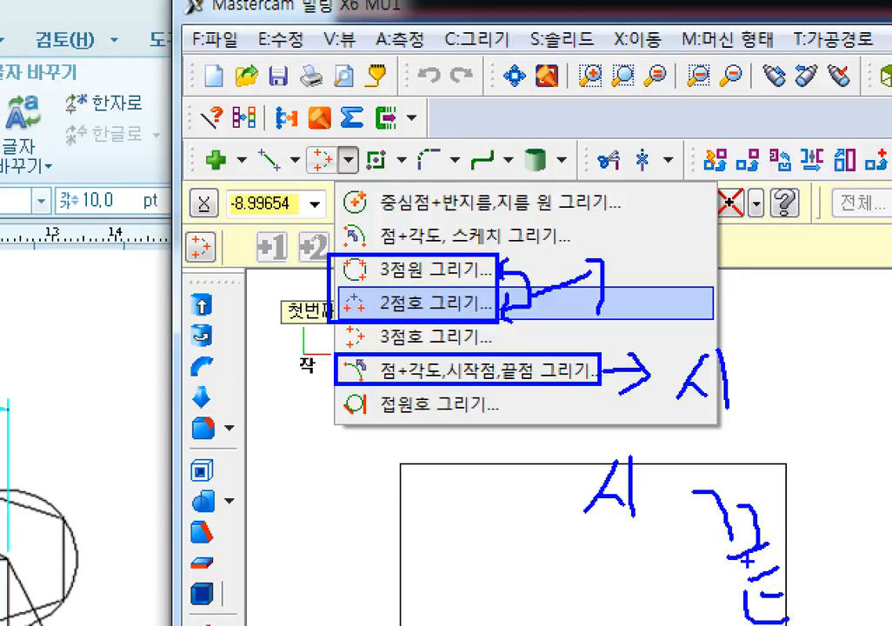
mouse_move(435, 379)
mouse_down()
mouse_move(587, 444)
mouse_move(544, 461)
mouse_up()
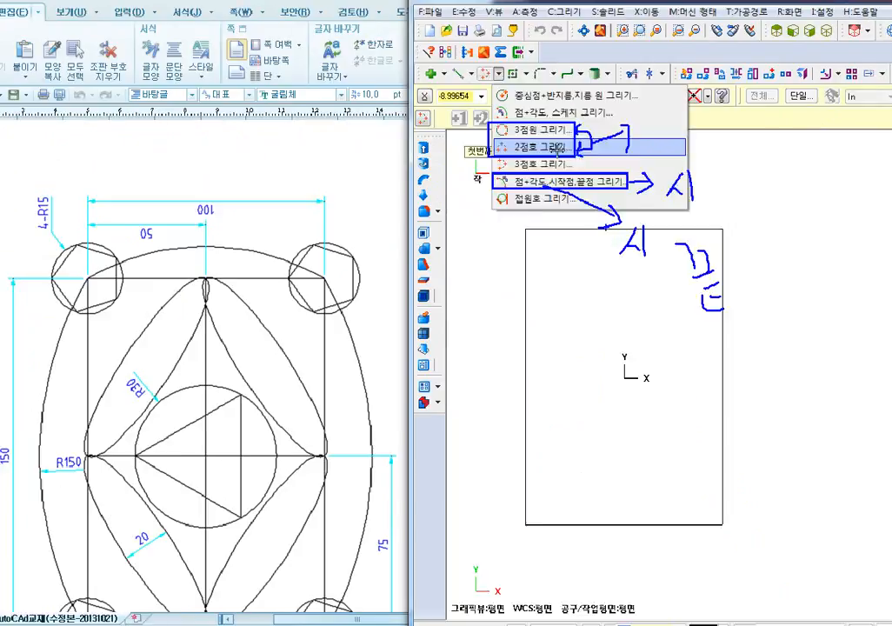
click(435, 304)
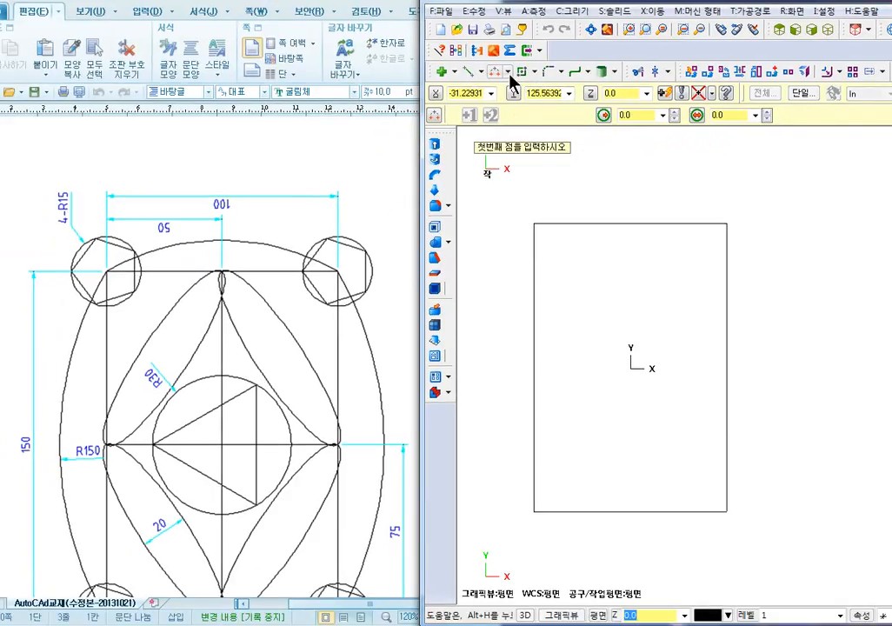
click(409, 98)
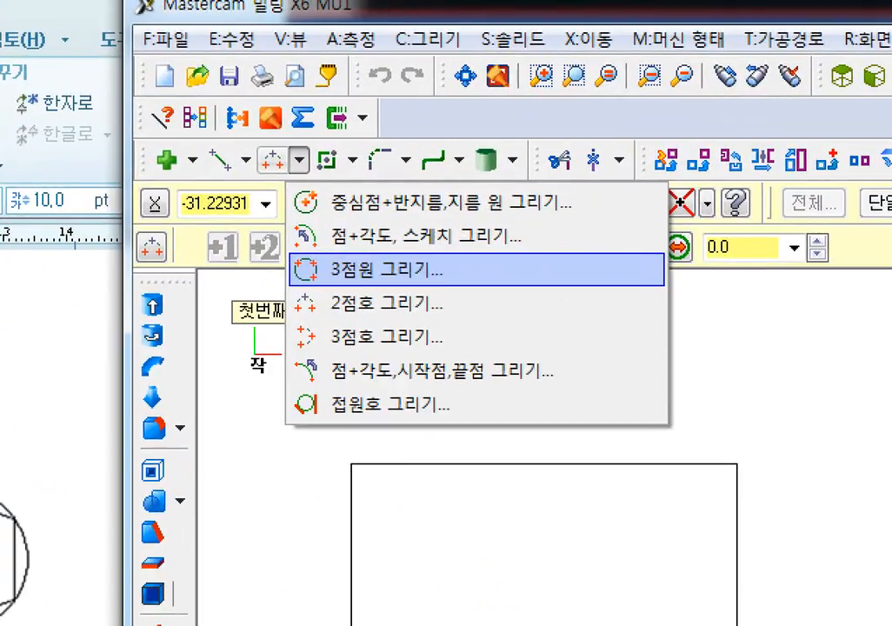
mouse_move(283, 250)
mouse_down()
mouse_move(409, 289)
mouse_move(584, 306)
mouse_move(584, 336)
mouse_up()
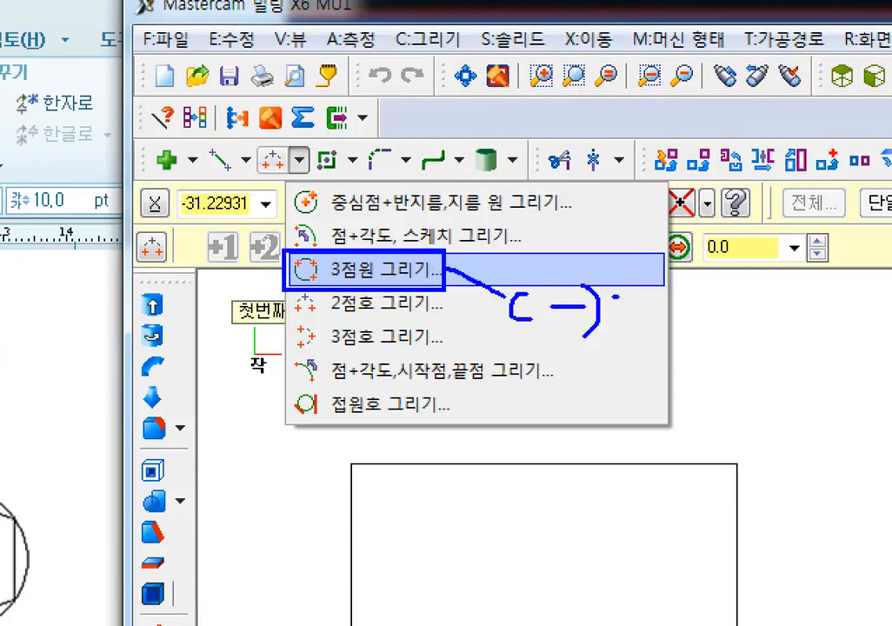
drag(615, 296, 658, 358)
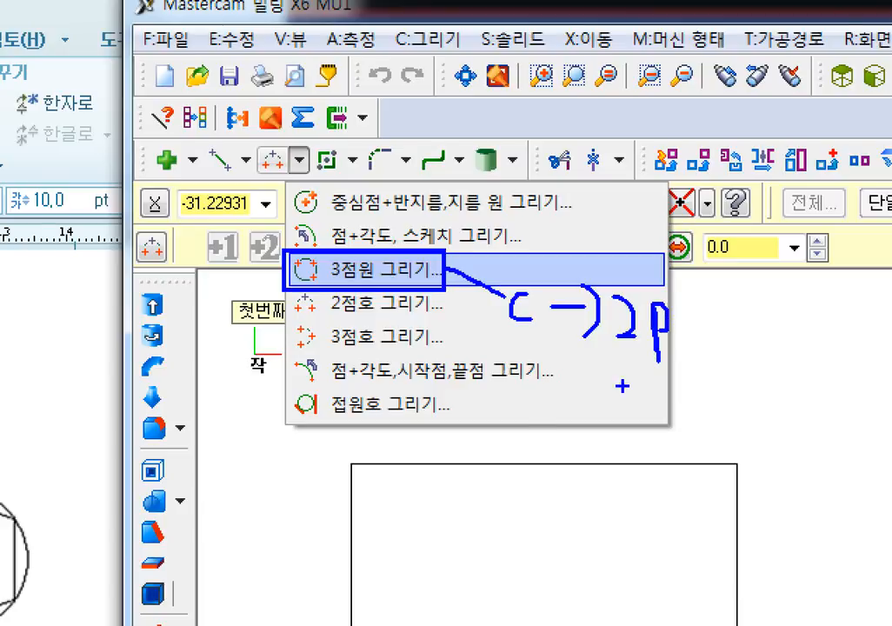
drag(553, 410, 600, 409)
drag(595, 375, 591, 433)
mouse_move(636, 393)
mouse_down()
mouse_move(650, 415)
mouse_move(639, 448)
mouse_move(671, 461)
mouse_up()
drag(665, 398, 667, 426)
mouse_move(687, 319)
mouse_down()
mouse_move(745, 405)
mouse_move(696, 435)
mouse_up()
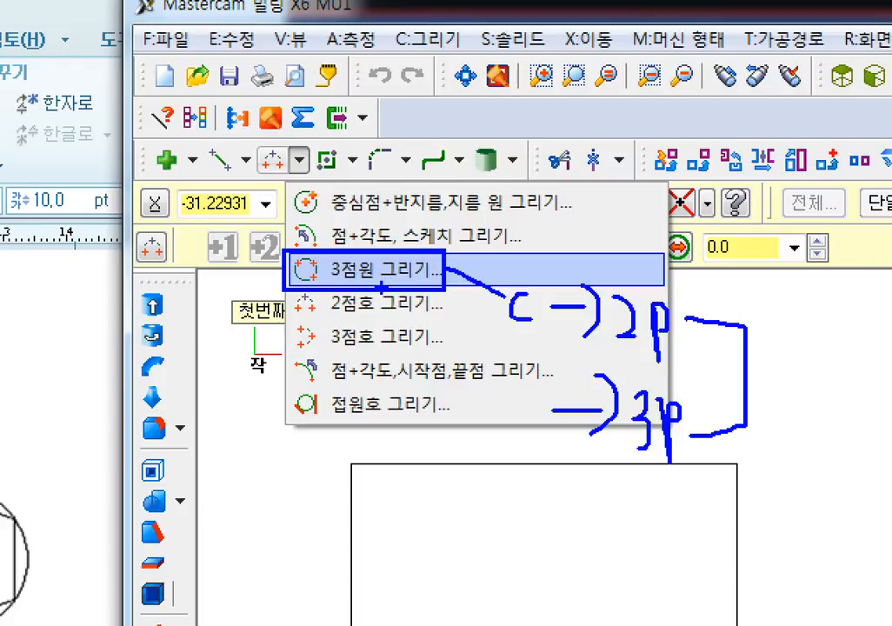
drag(619, 348, 680, 348)
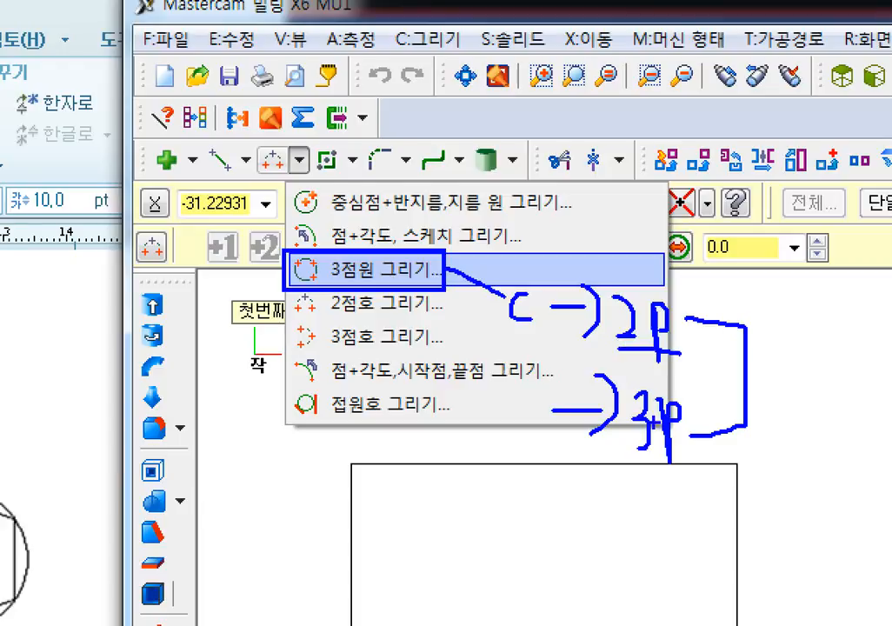
drag(625, 453, 718, 456)
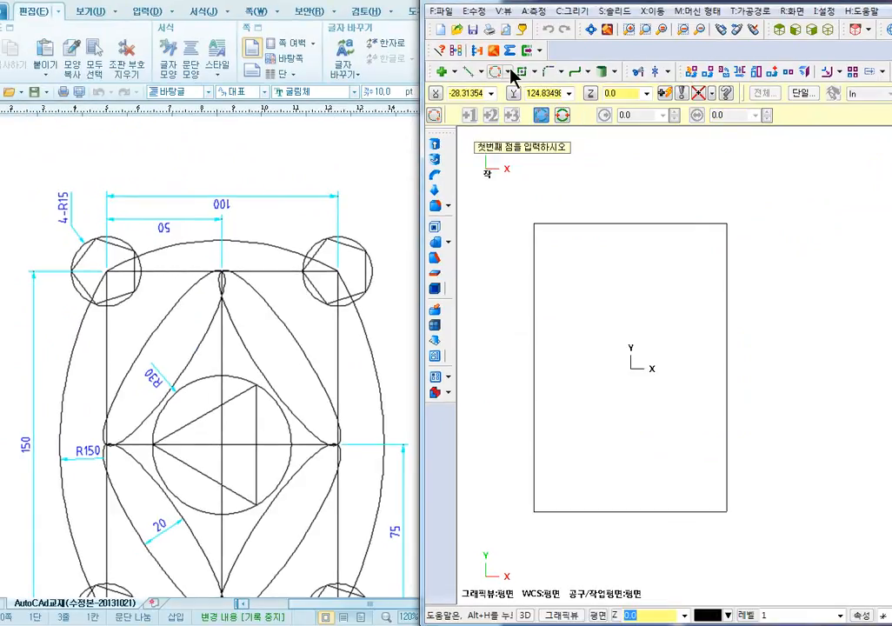
Draw a three-point circle through the rectangle's upper-left, upper-right and lower-right corners
click(299, 159)
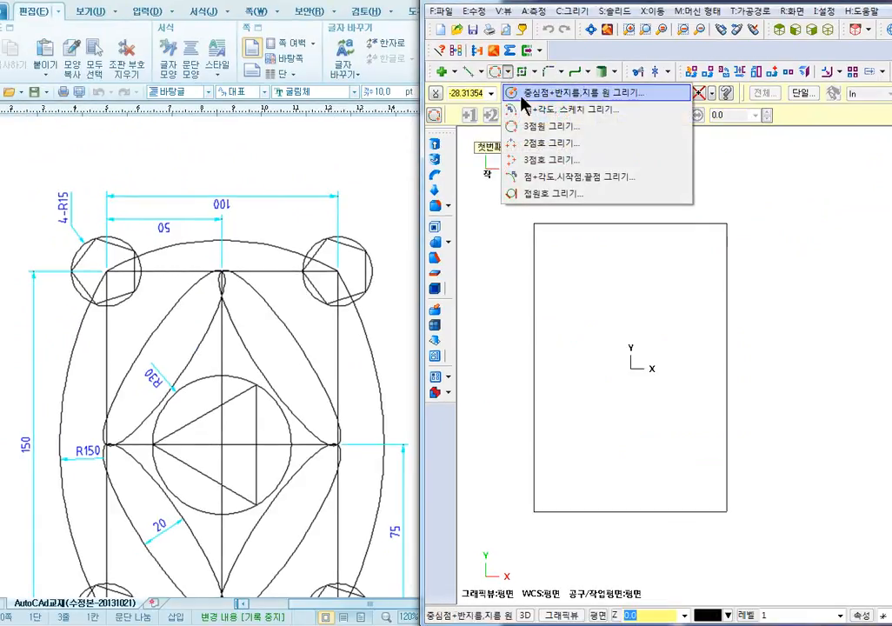
click(549, 131)
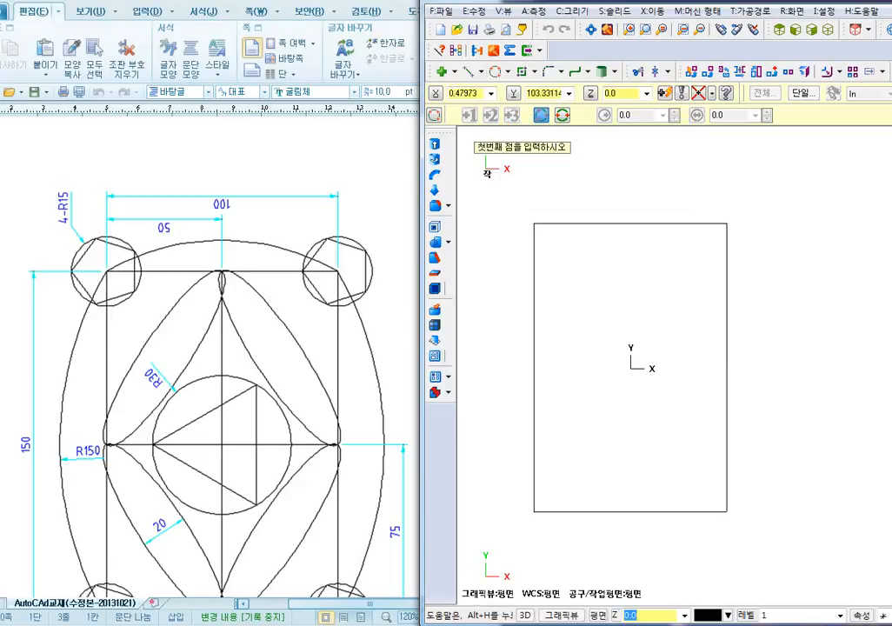
drag(631, 2, 563, 1)
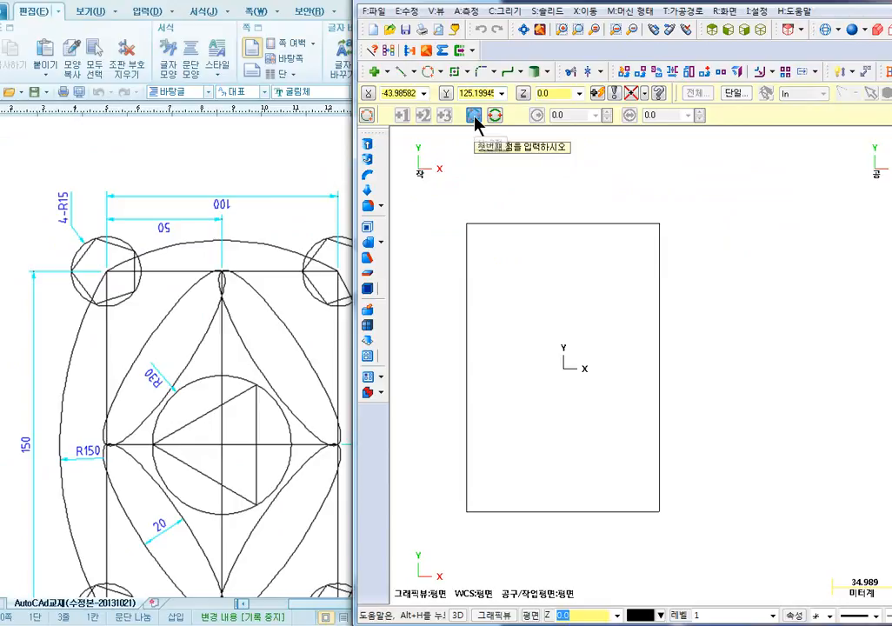
click(466, 224)
click(659, 224)
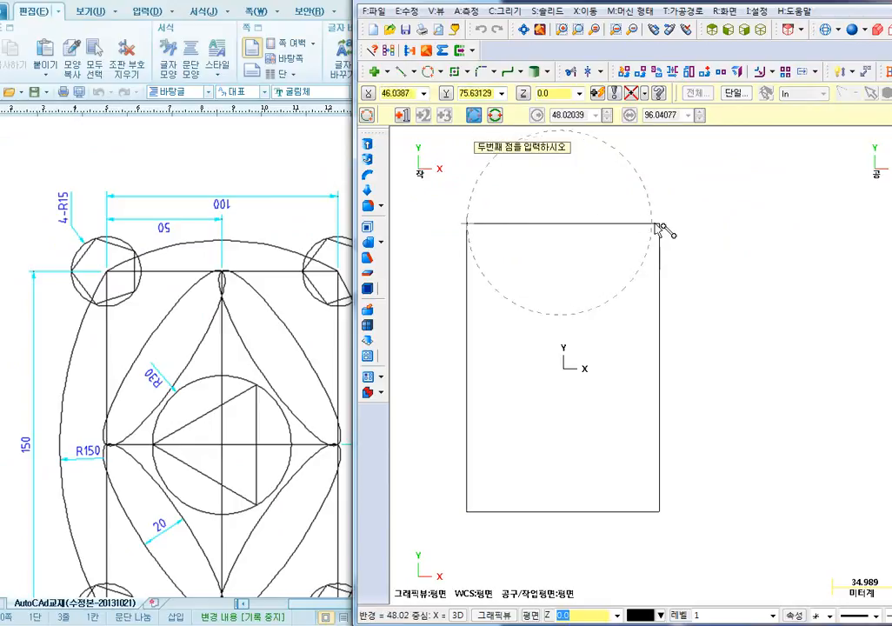
click(659, 511)
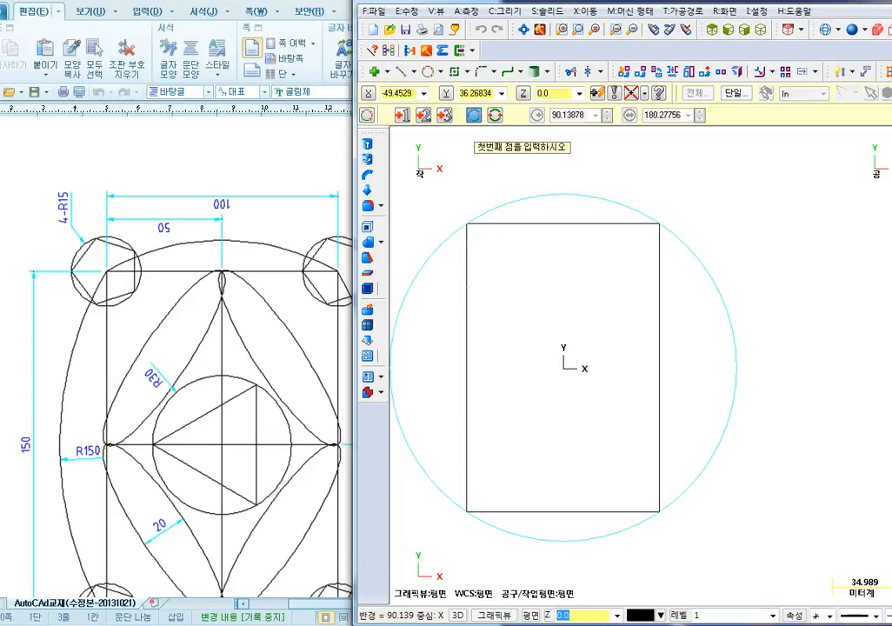
Draw a two-point circle using the rectangle's two upper corners as the ends of its diameter
click(495, 116)
click(466, 223)
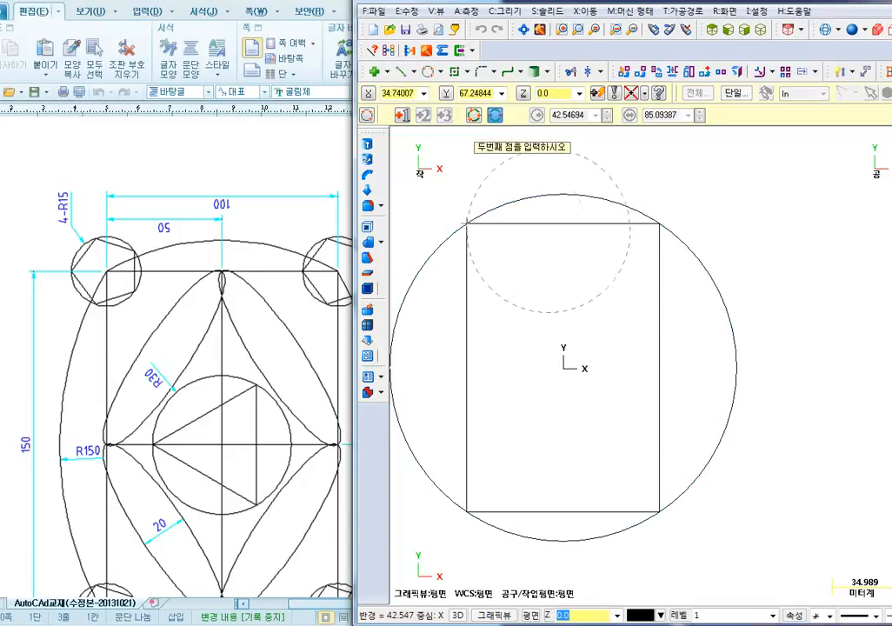
click(659, 223)
key(Up)
key(Up)
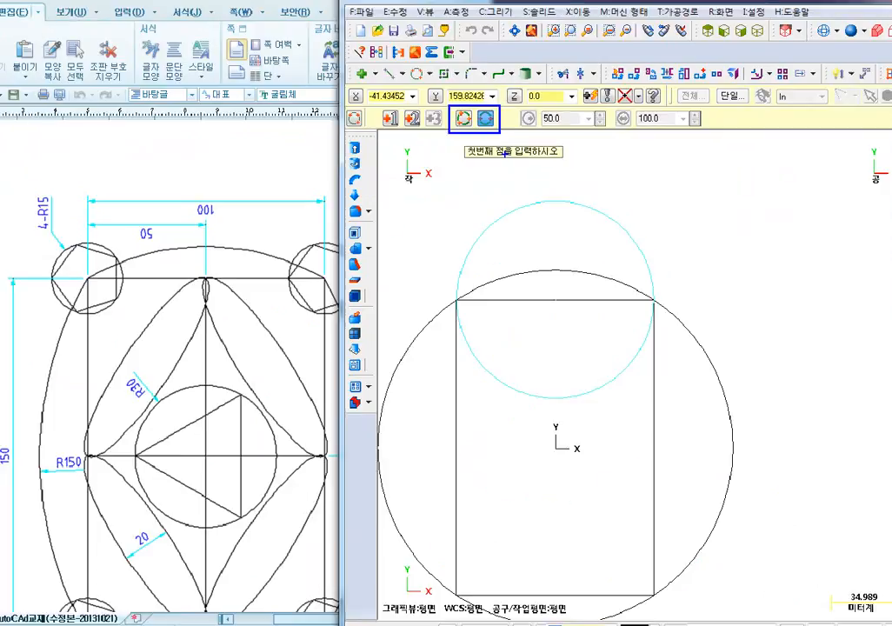
key(Escape)
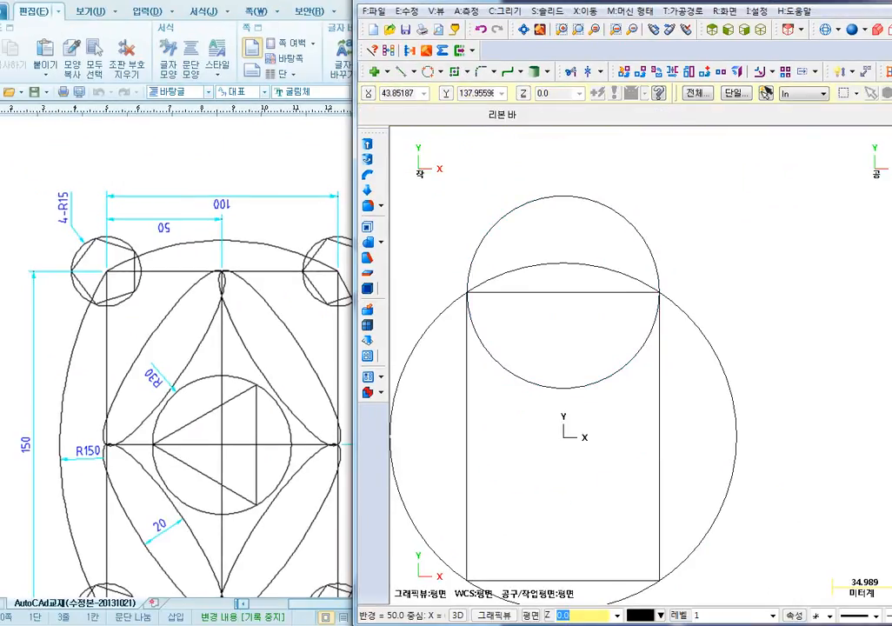
click(441, 71)
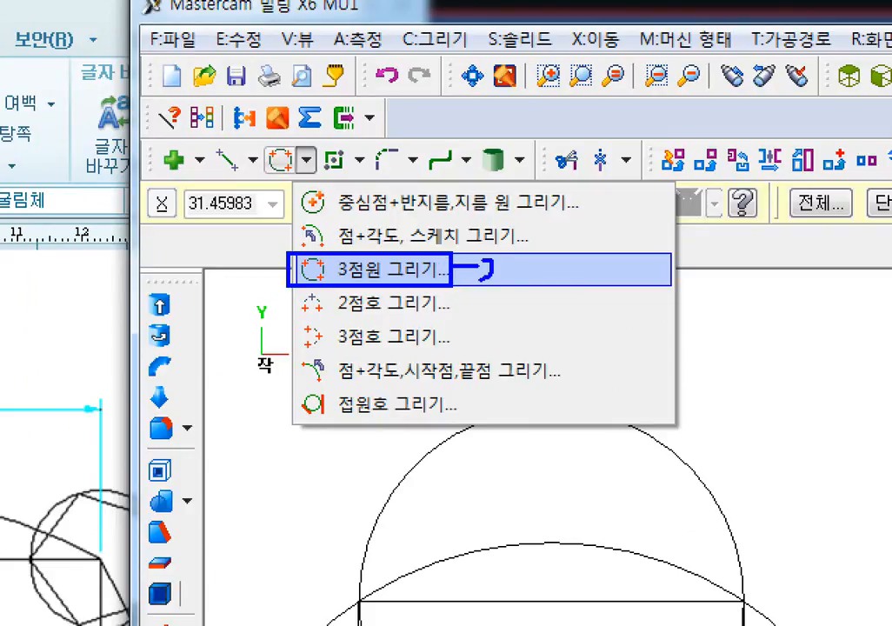
click(393, 269)
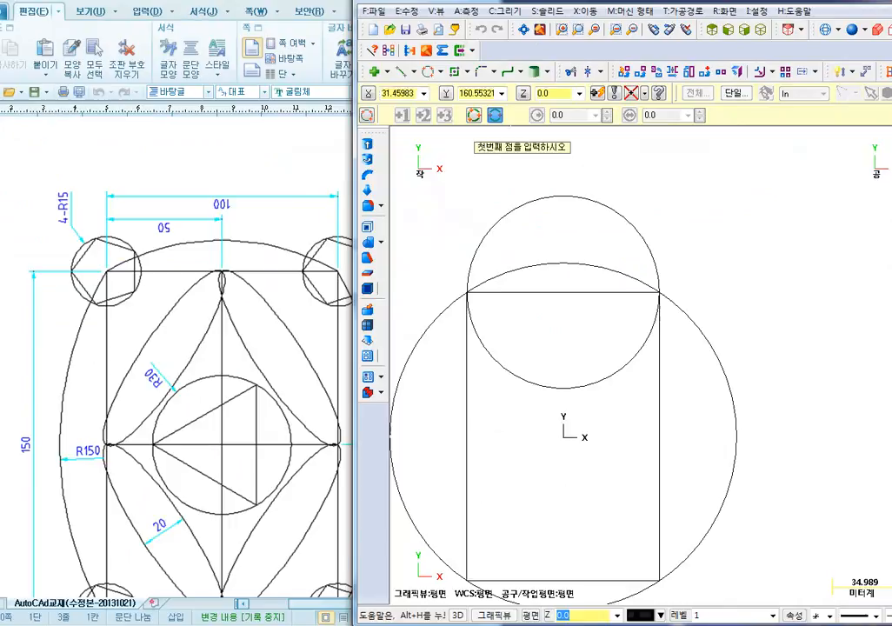
key(Escape)
Delete both the small circle on the rectangle's top edge and the large circle around the rectangle
click(710, 489)
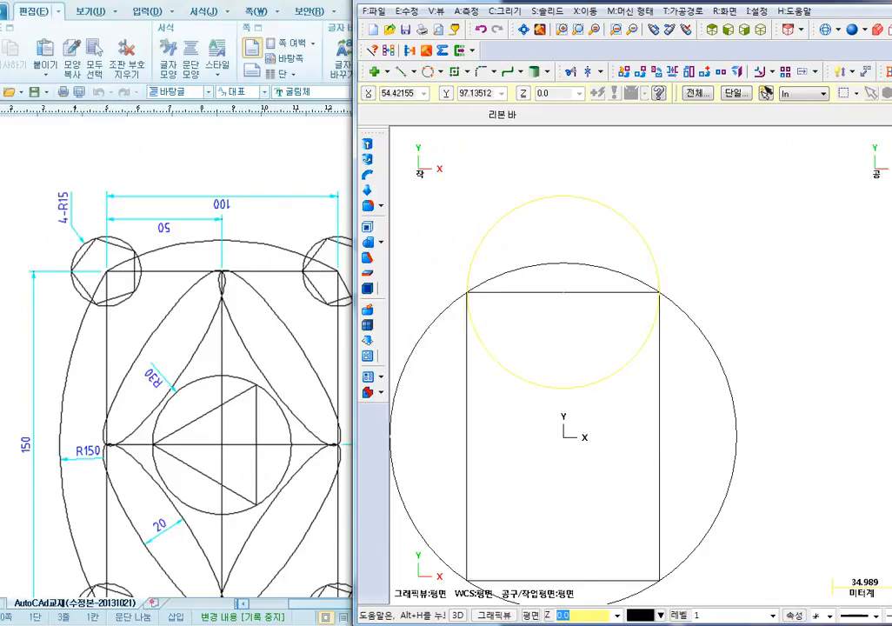
key(Delete)
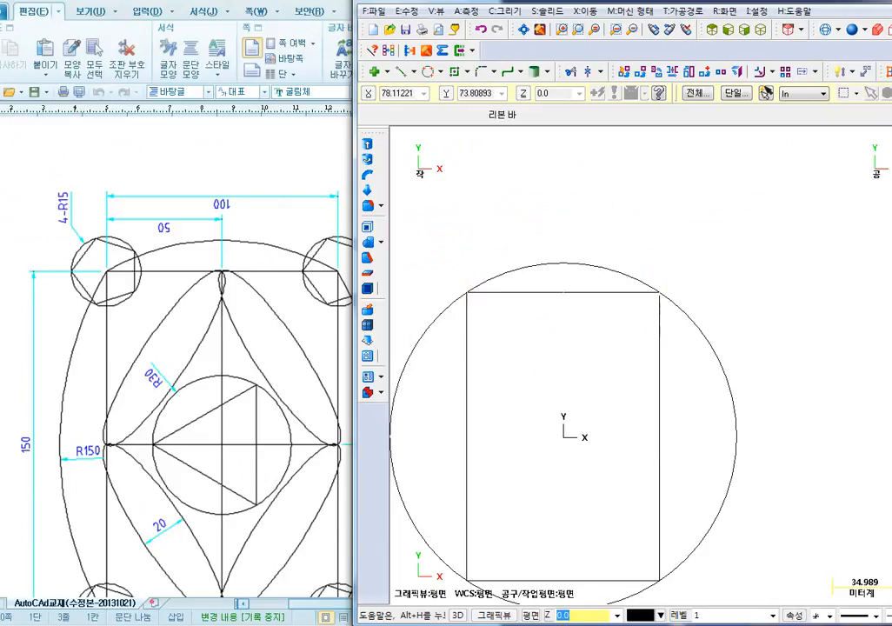
click(696, 323)
key(Delete)
Draw a two-point arc with radius 100 between the rectangle's upper corners, bulging above the top edge
click(441, 72)
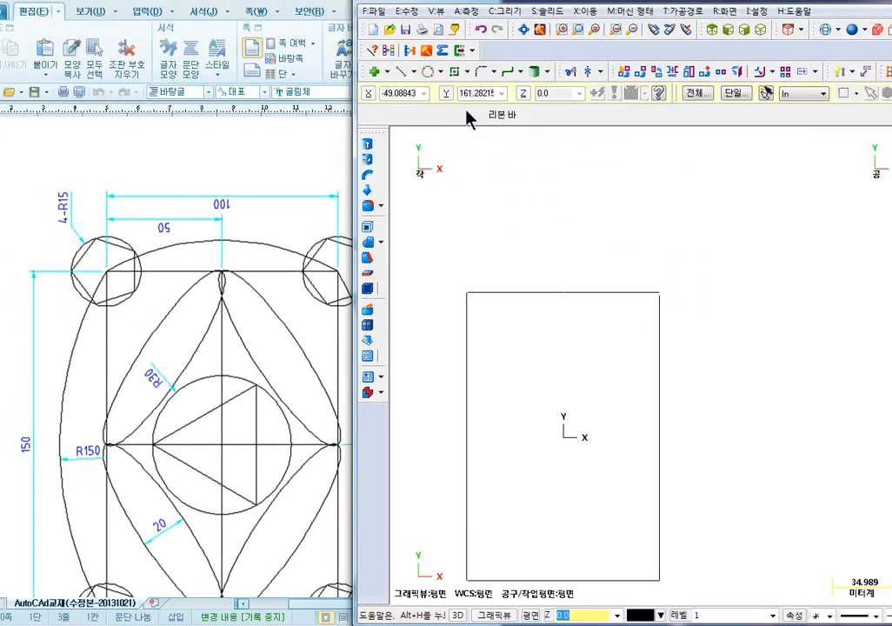
click(401, 15)
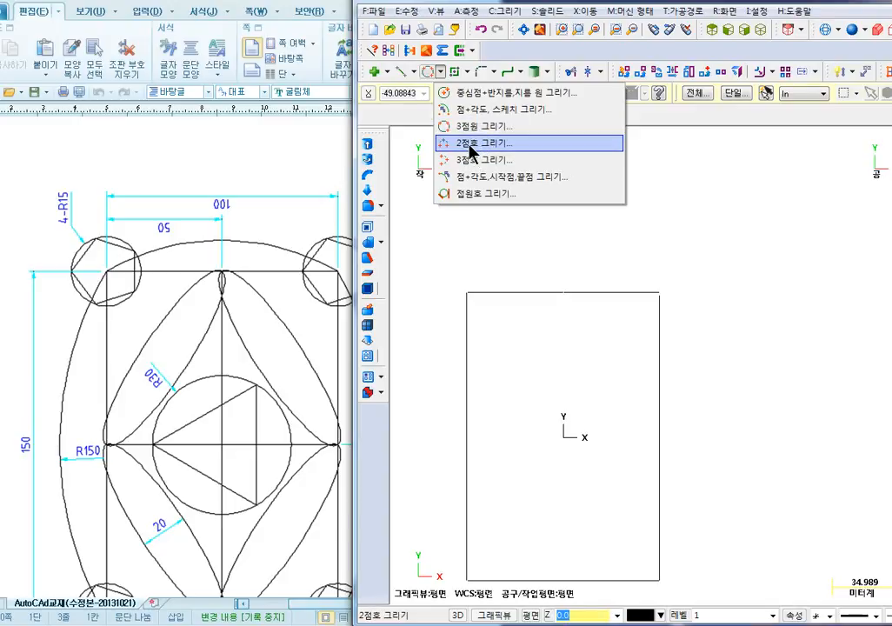
click(470, 144)
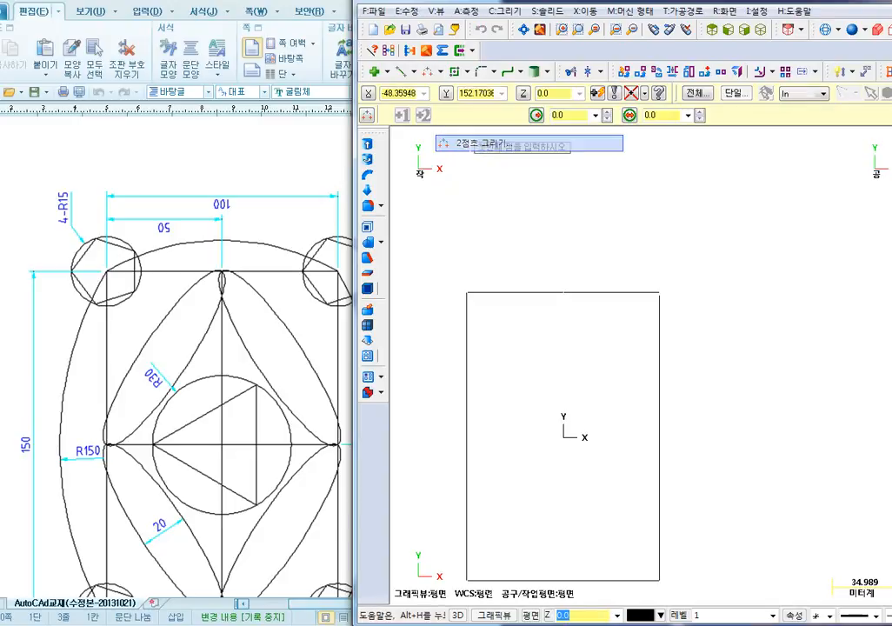
click(659, 291)
click(561, 260)
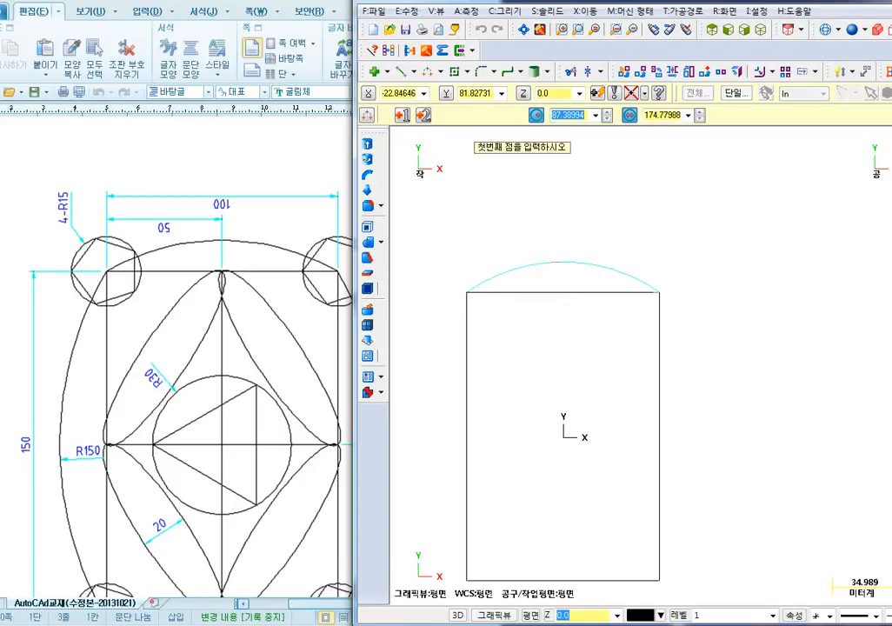
text(100)
key(Return)
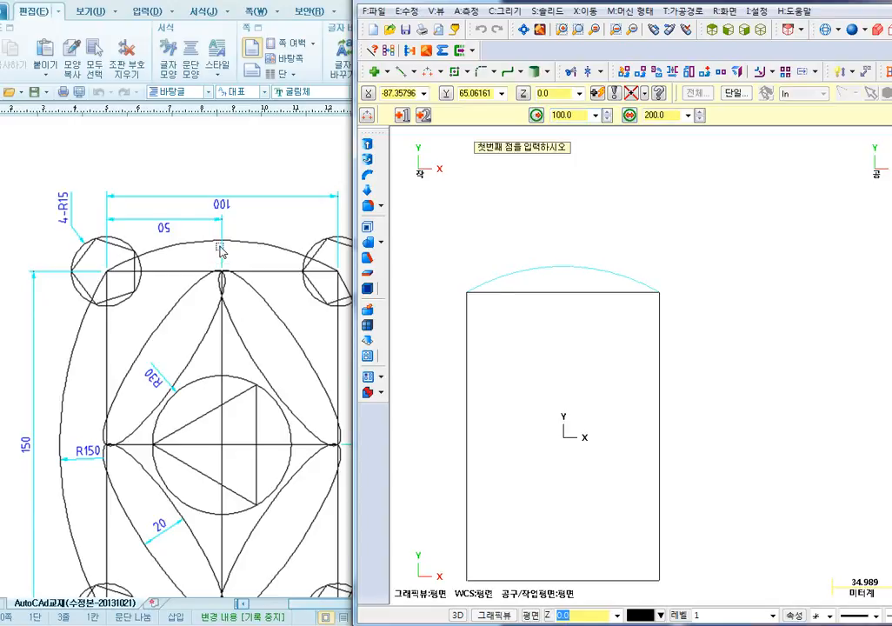
key(Escape)
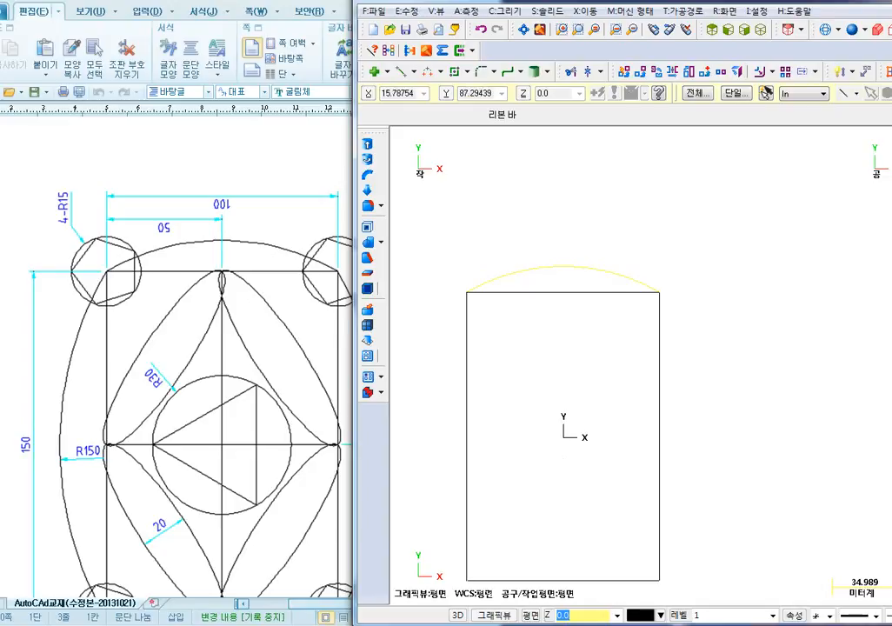
Draw a two-point arc with radius 150 between the rectangle's upper-left and lower-left corners, bulging outward from the left edge
middle_drag(586, 225, 643, 146)
click(441, 74)
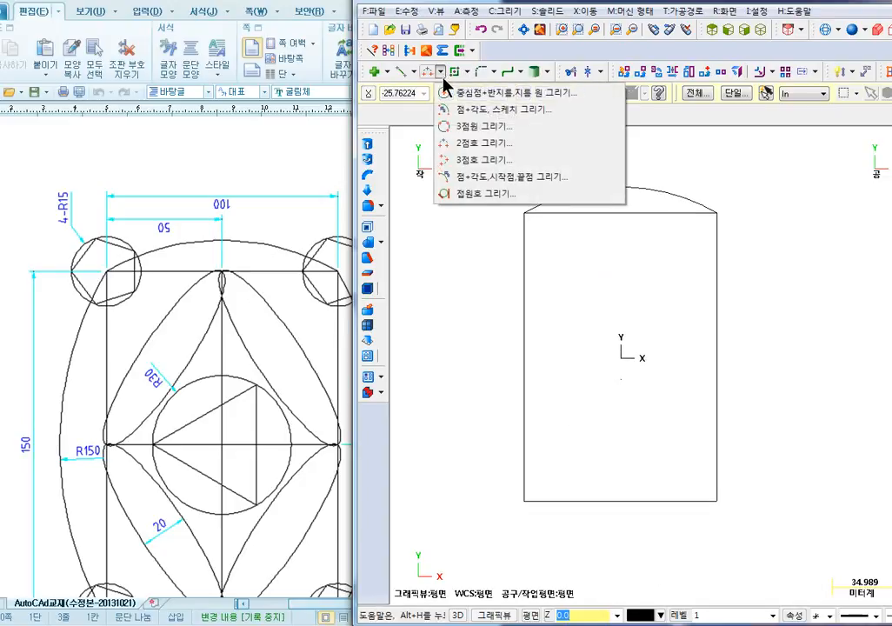
click(483, 143)
click(523, 211)
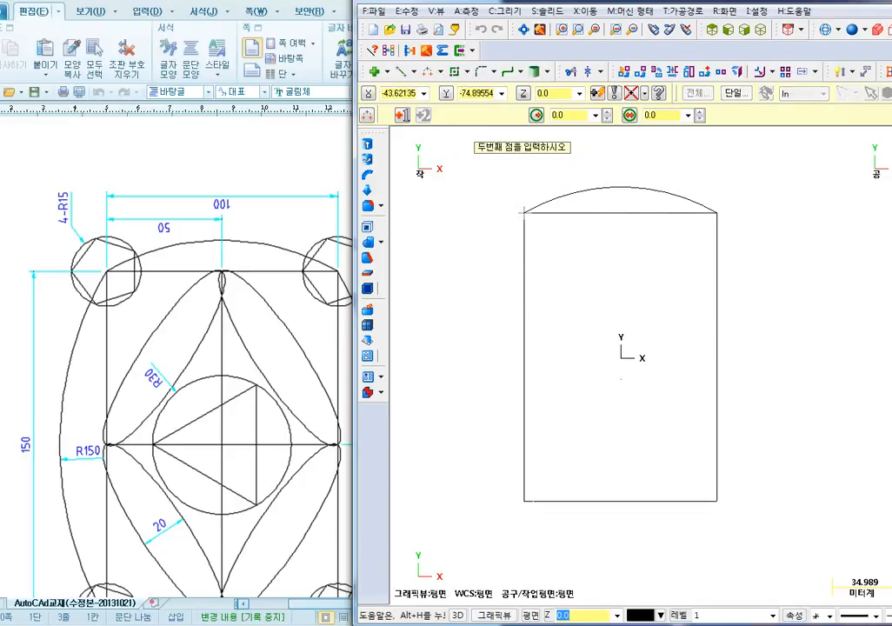
click(524, 501)
click(504, 357)
text(r)
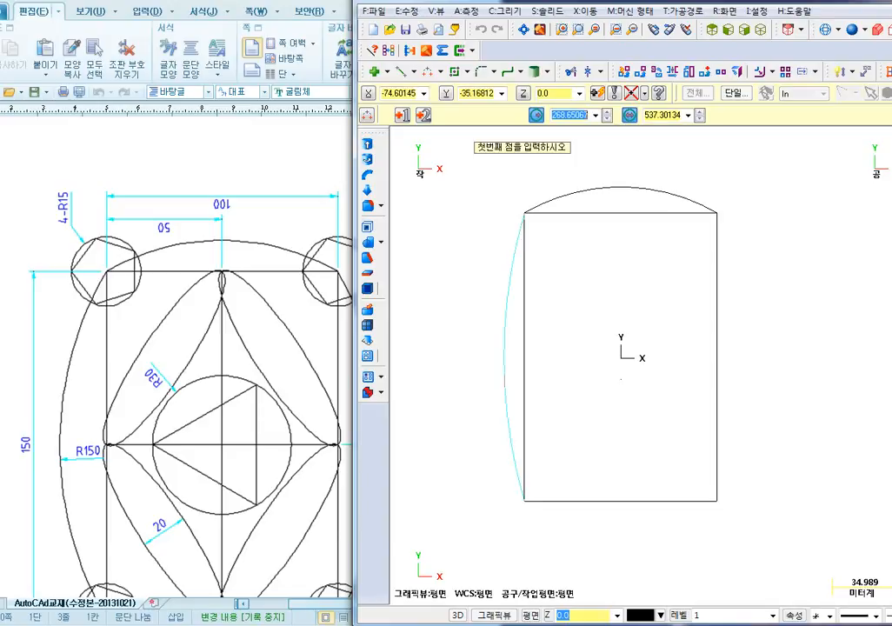
text(150.0)
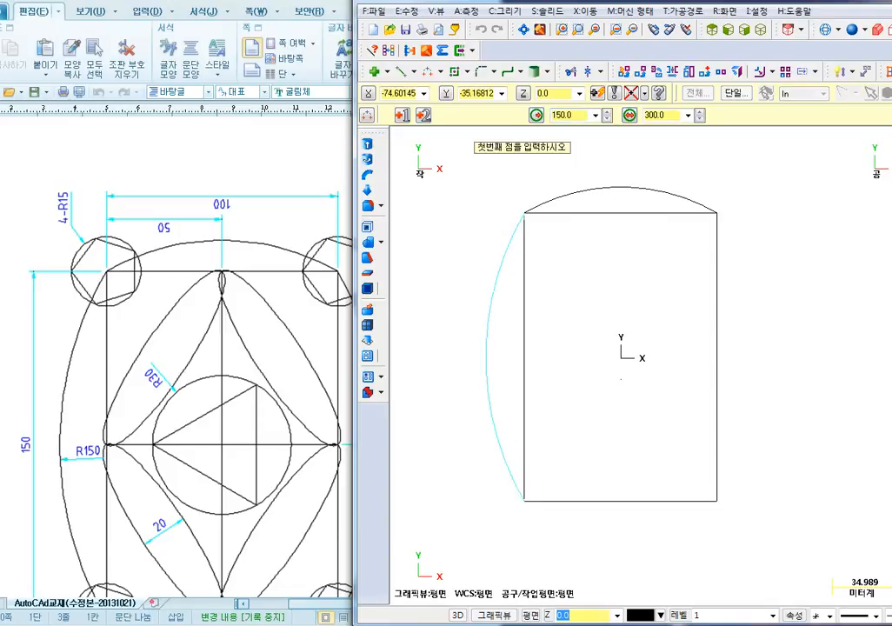
key(Return)
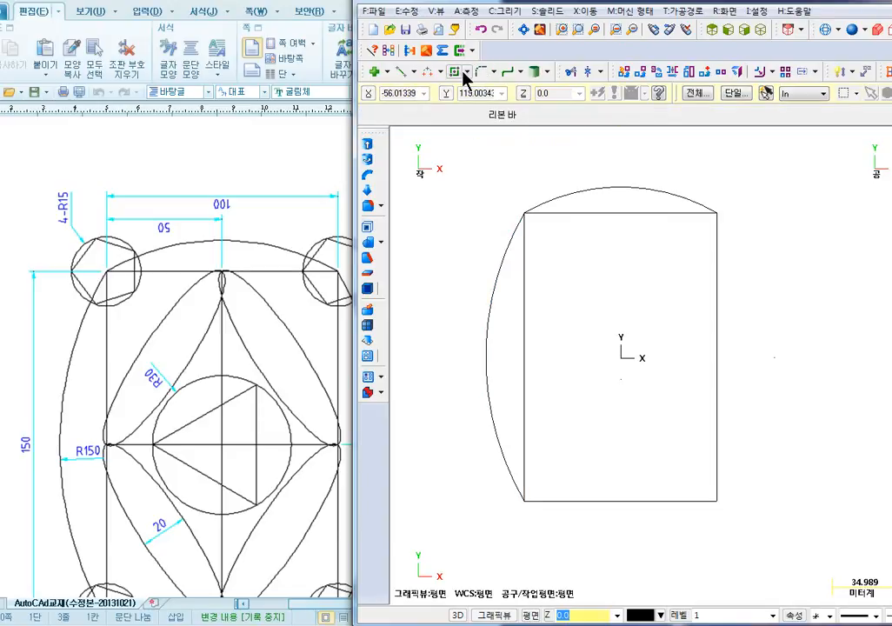
click(440, 72)
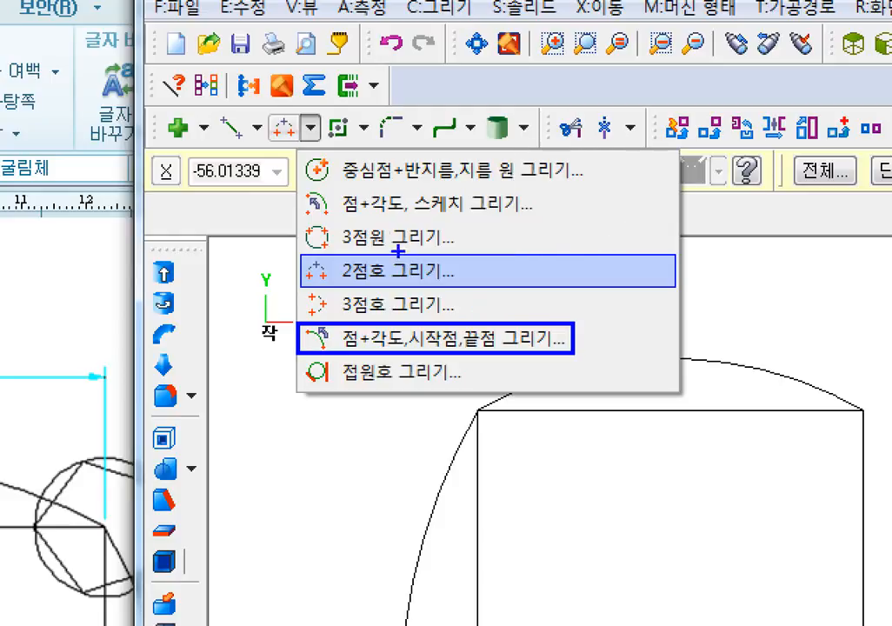
mouse_move(294, 183)
ctrl+mouse_down()
mouse_move(485, 233)
mouse_move(531, 218)
mouse_move(590, 269)
mouse_move(584, 340)
ctrl+mouse_up()
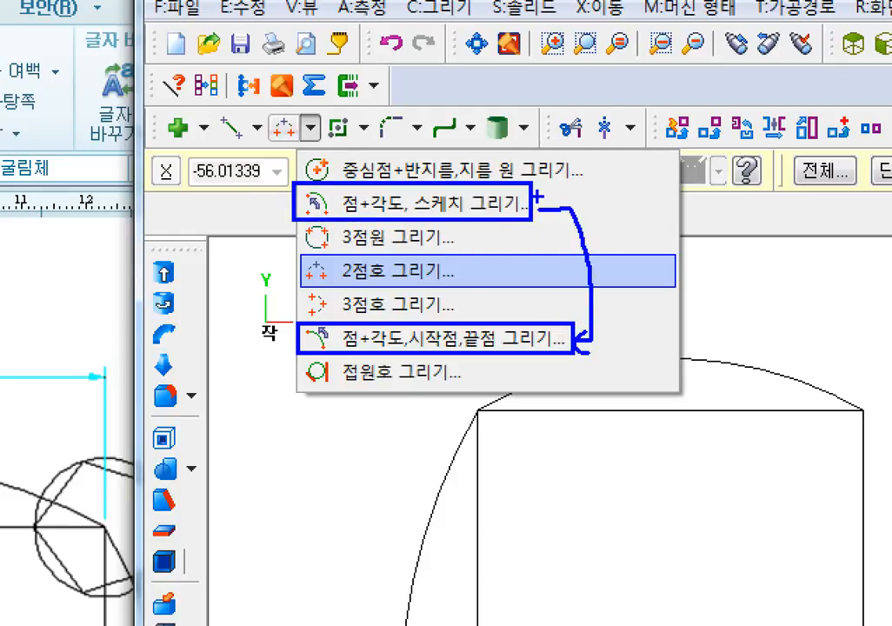
drag(544, 204, 545, 218)
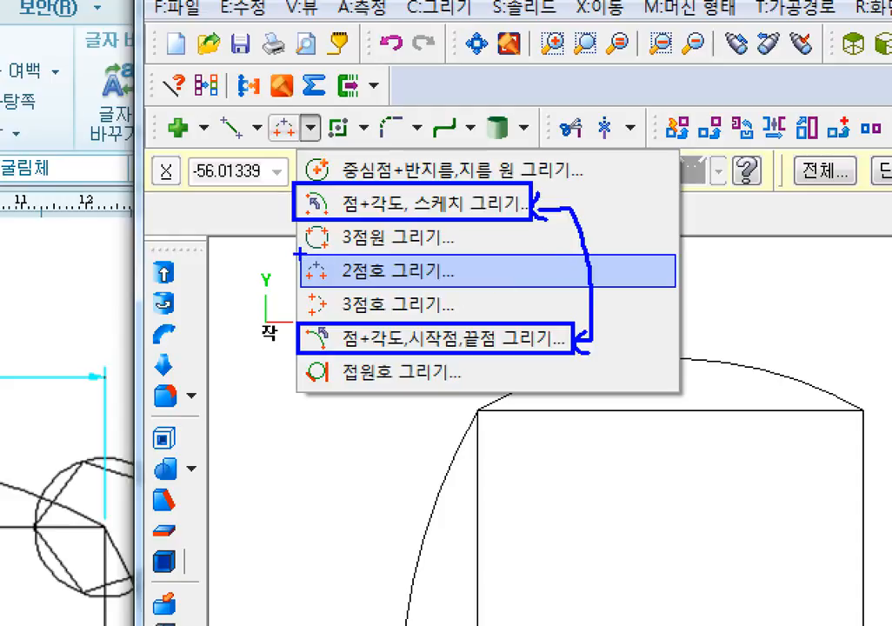
ctrl+drag(300, 255, 340, 286)
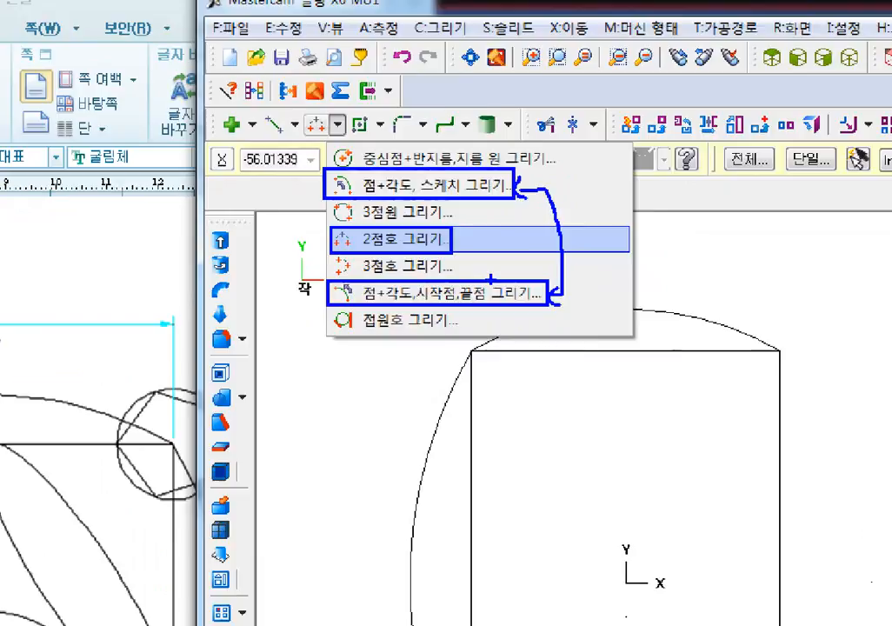
Draw a three-point arc through the rectangle's upper-left, upper-right and lower-right corners, and delete it
click(382, 271)
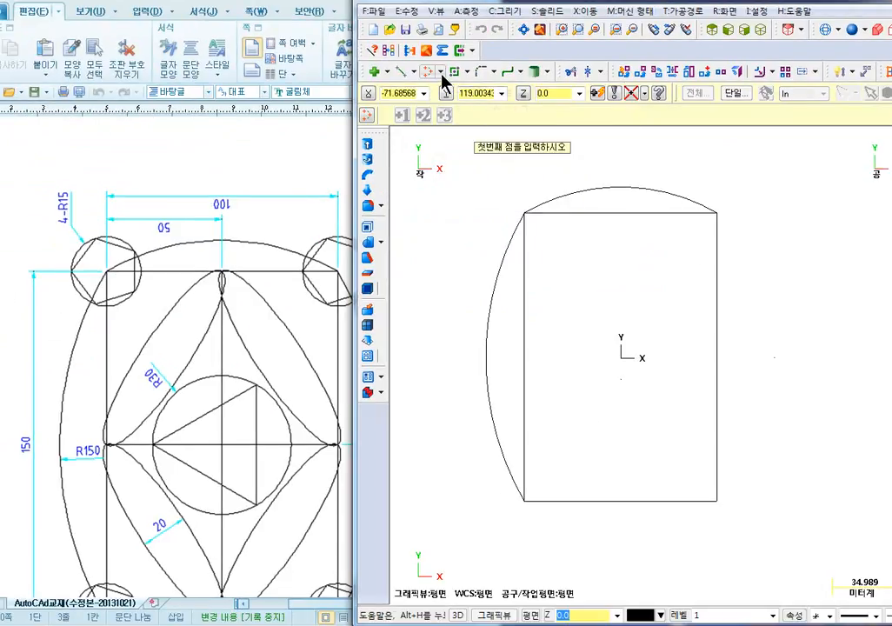
click(442, 75)
click(484, 159)
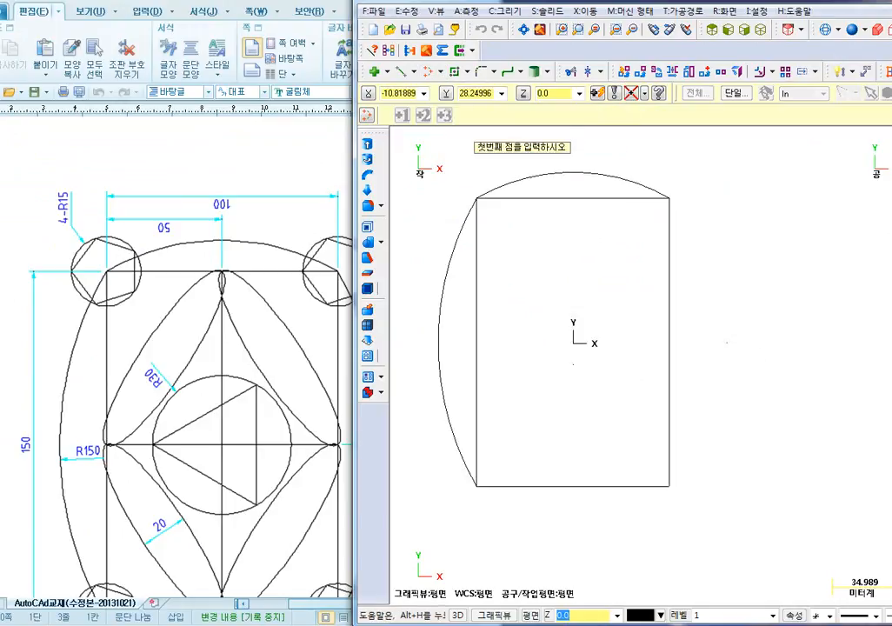
click(445, 183)
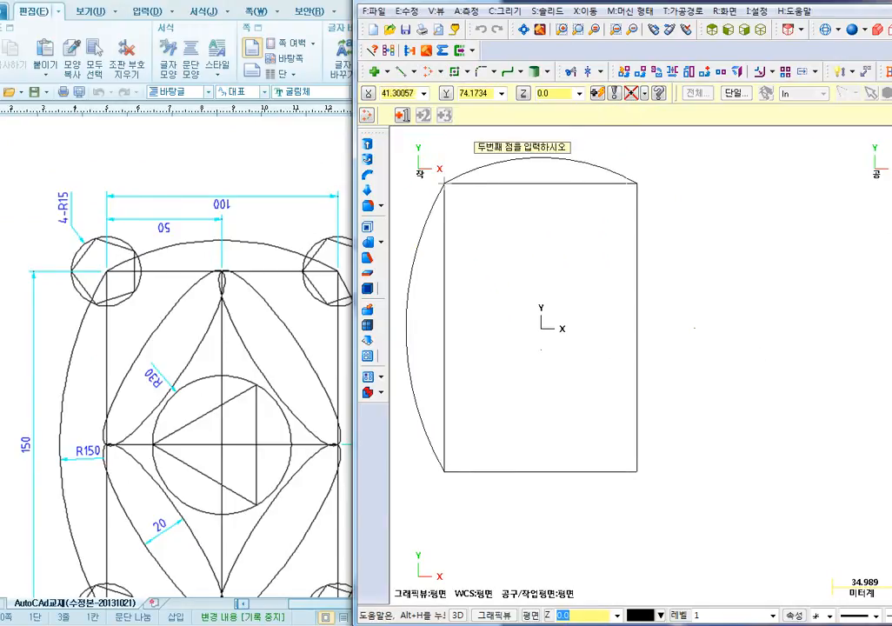
click(637, 183)
click(637, 471)
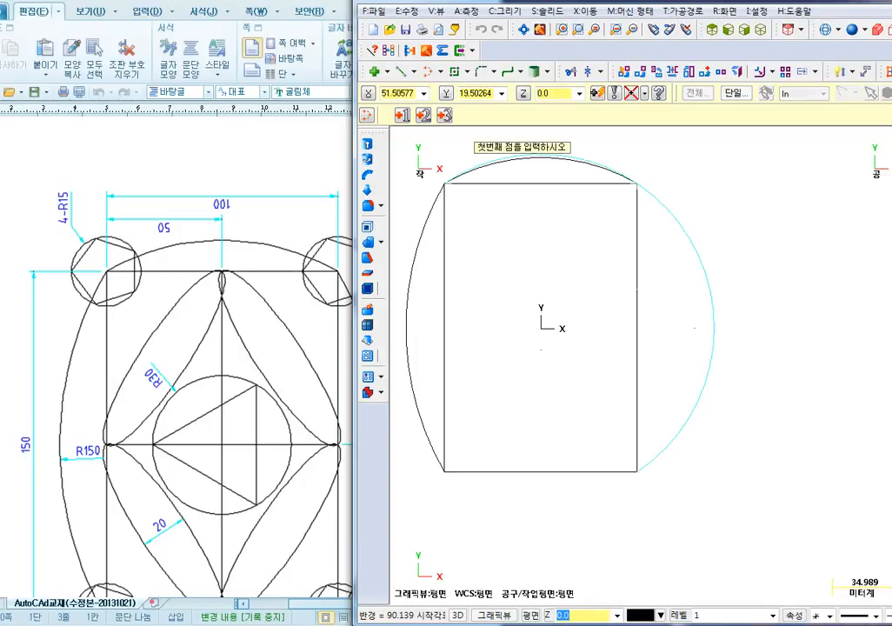
middle_drag(639, 290, 654, 346)
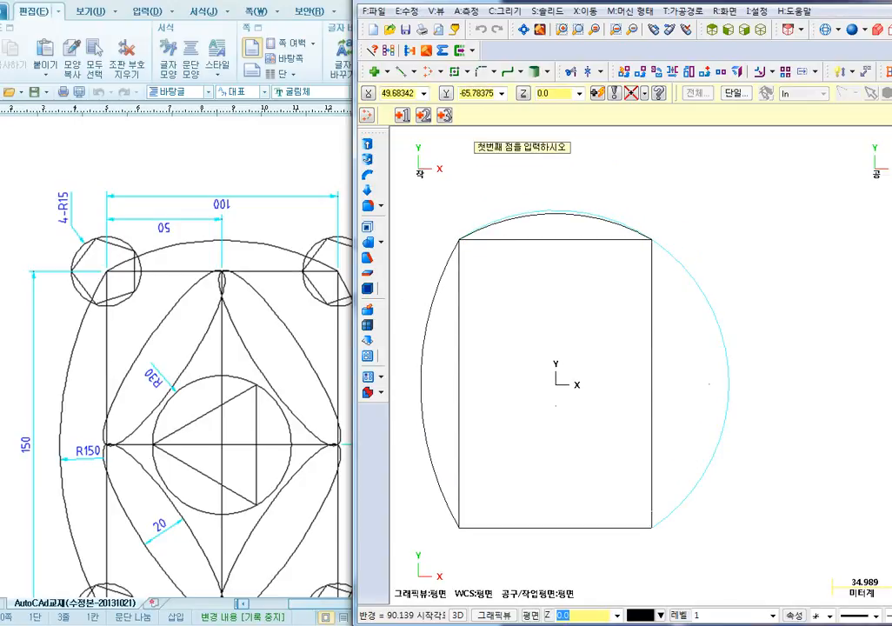
key(Escape)
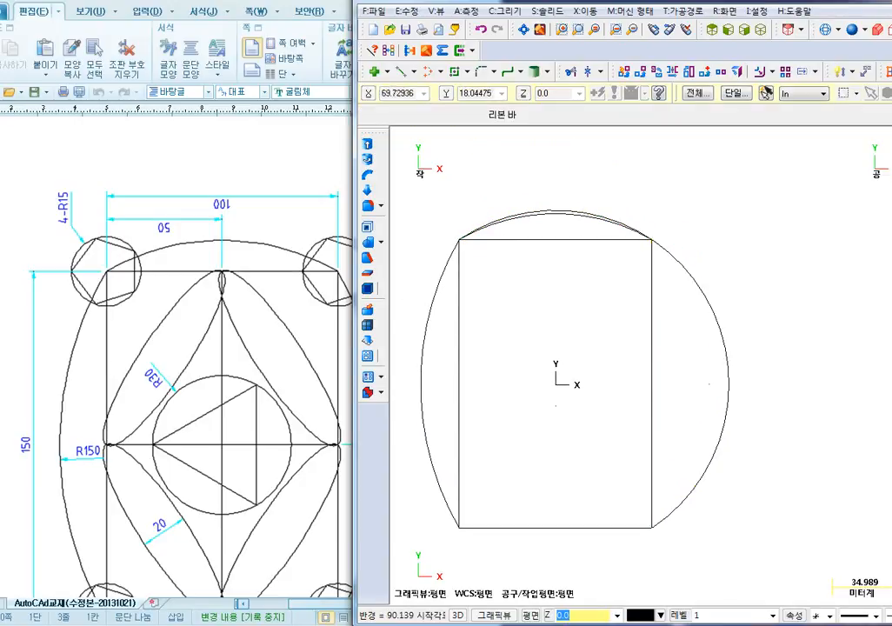
click(679, 267)
key(Delete)
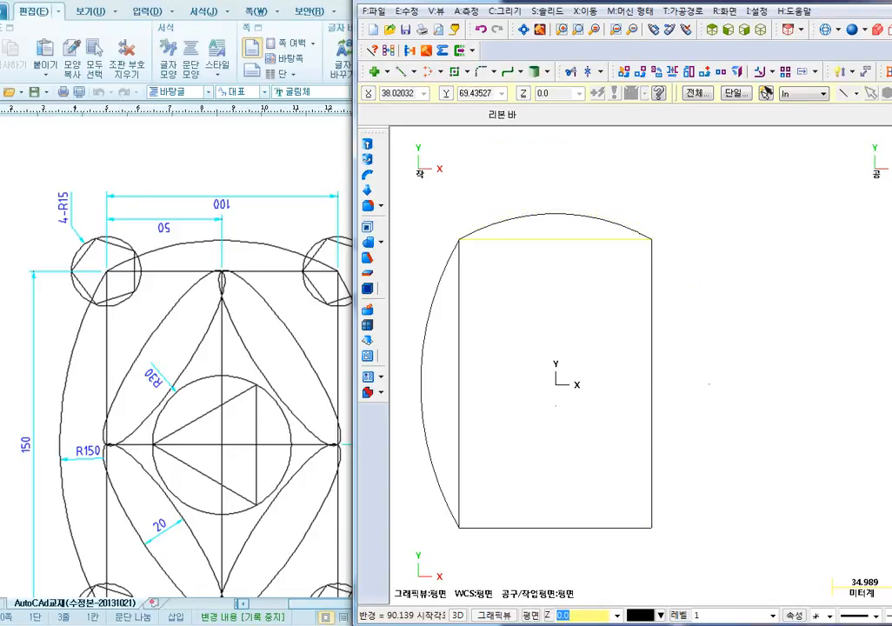
Close the arc above the rectangle into a full circle, and undo the conversion
middle_drag(558, 355, 549, 318)
scroll(514, 327, down, 1)
scroll(513, 325, down, 1)
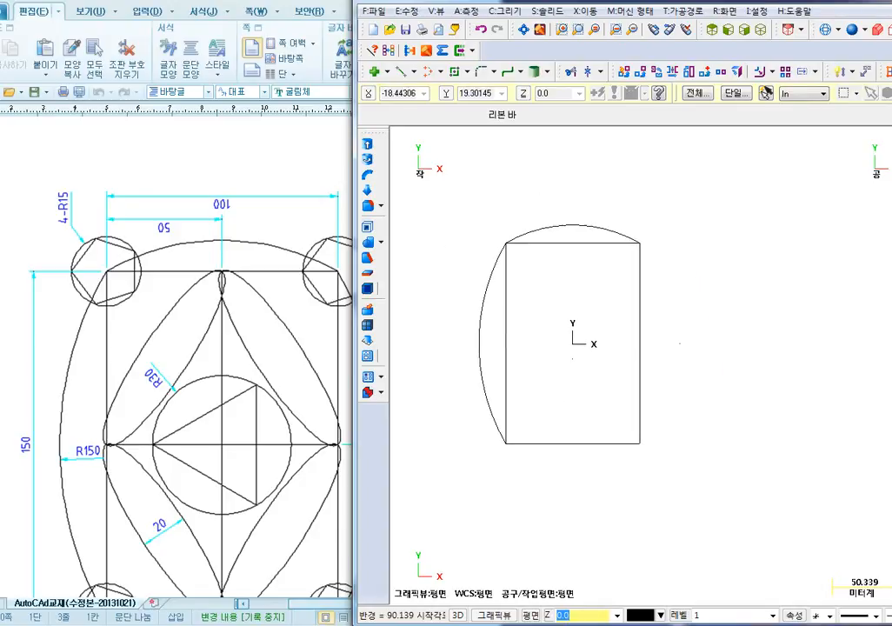
click(600, 71)
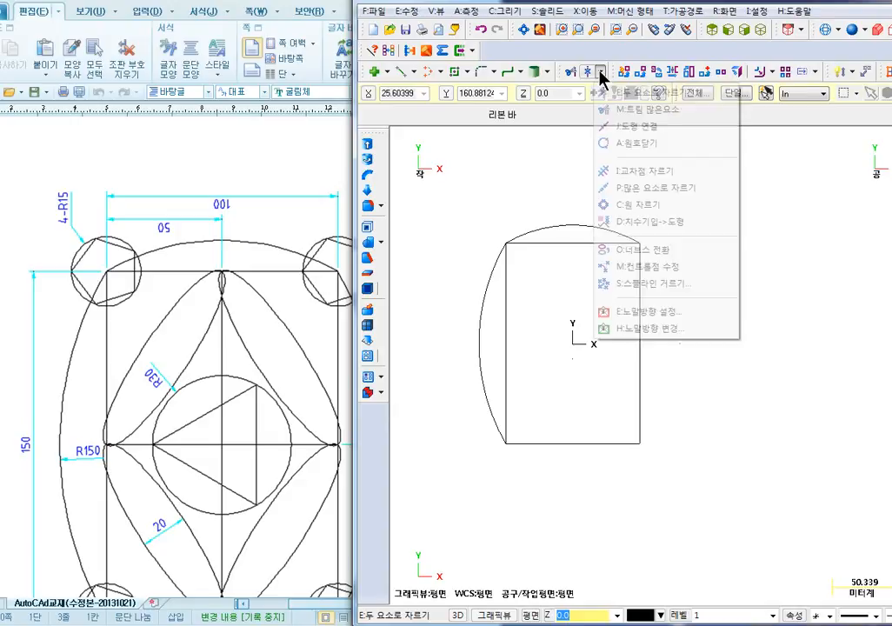
click(633, 144)
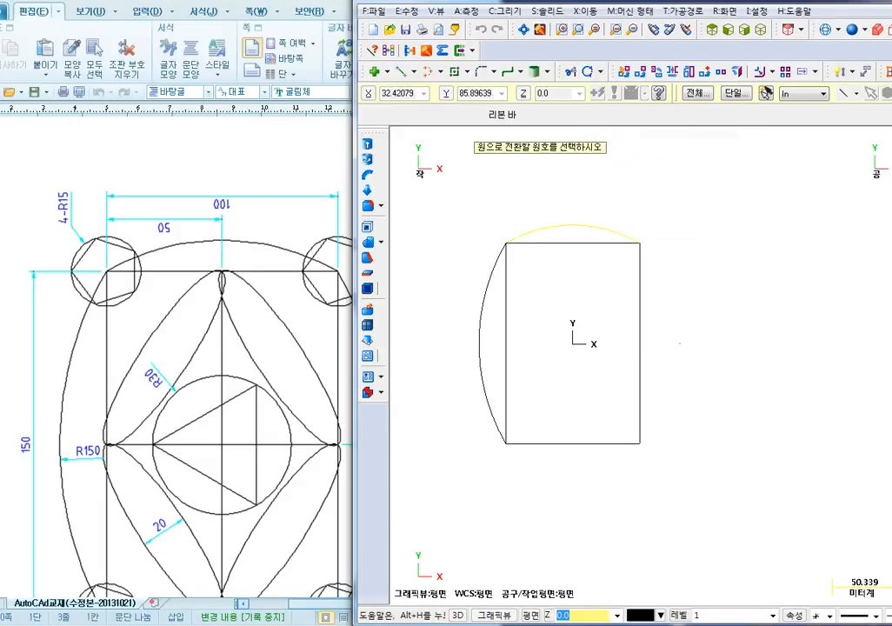
click(573, 225)
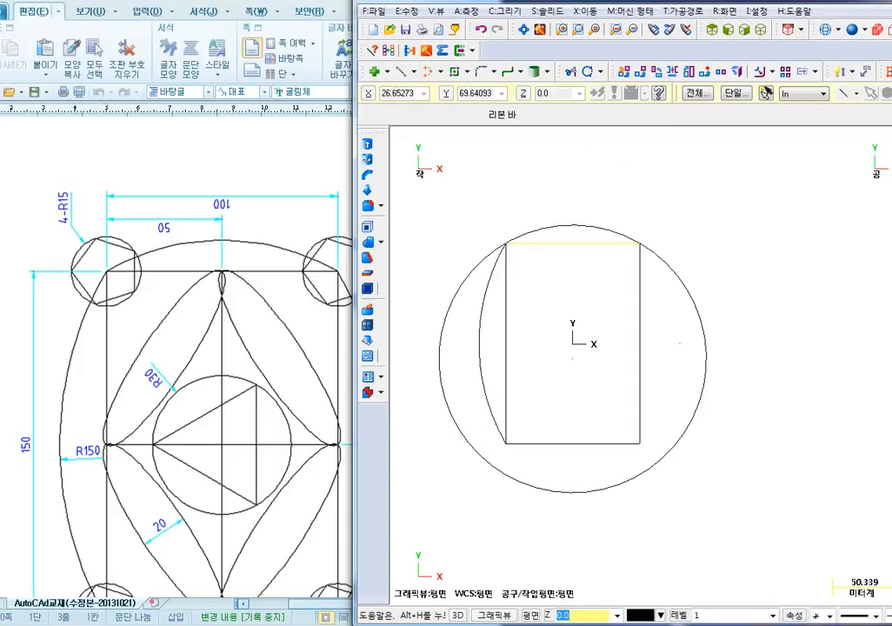
key(ctrl+z)
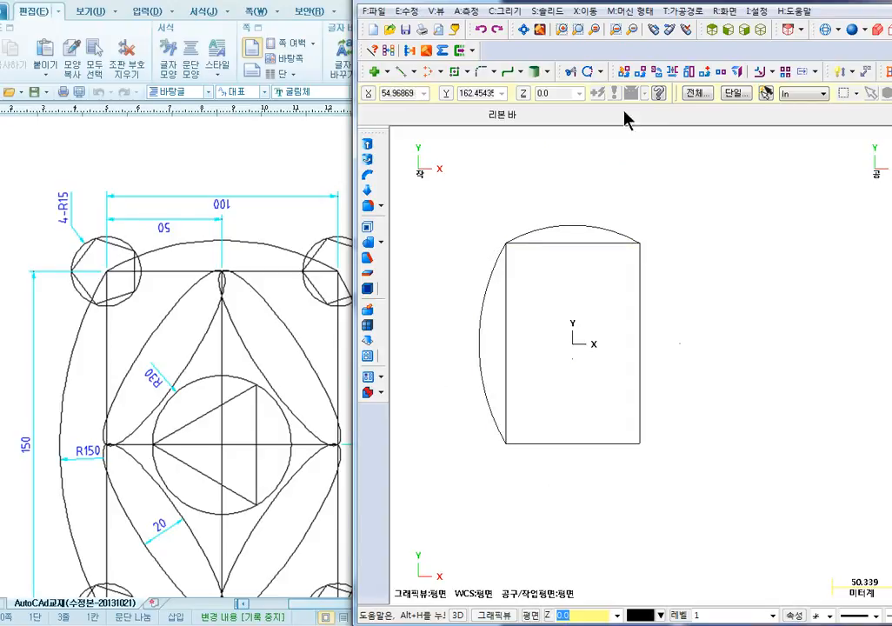
click(601, 73)
click(570, 178)
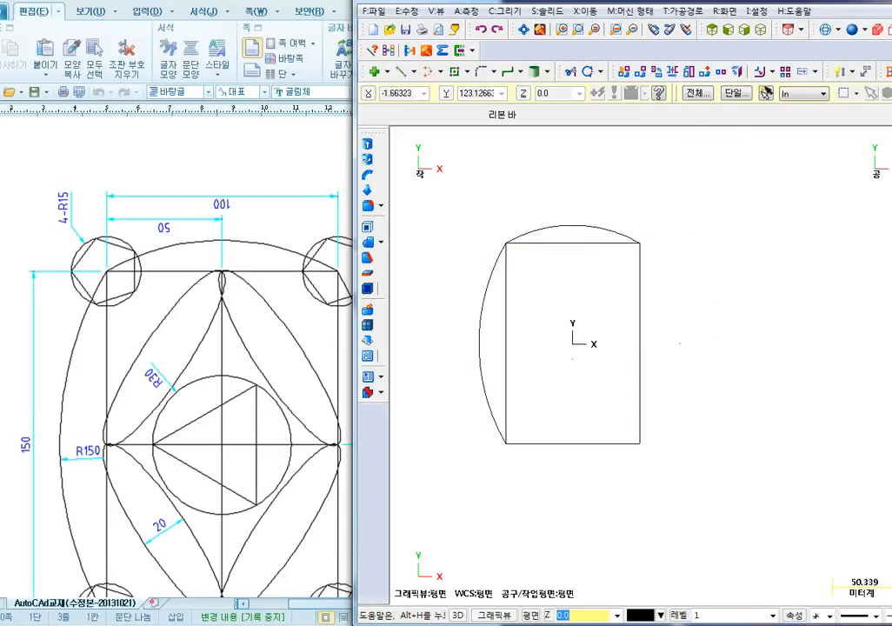
click(550, 227)
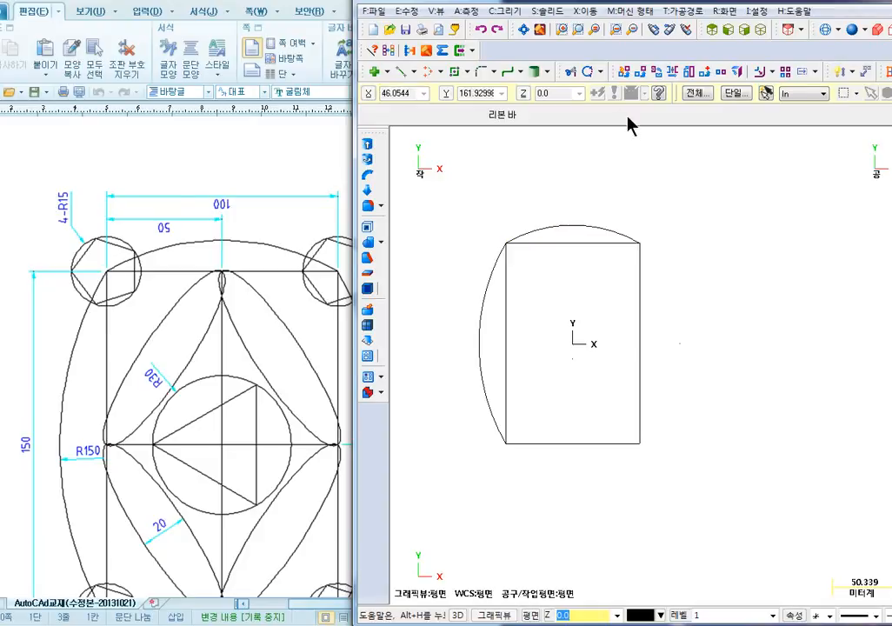
Convert the arc above the rectangle's top edge into a full circle with the close-arc command
click(601, 73)
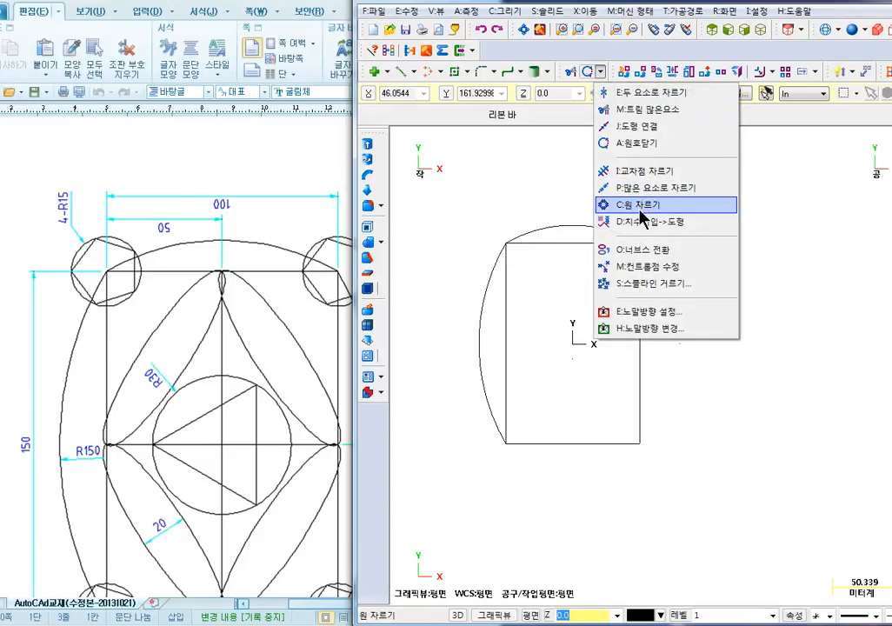
click(637, 142)
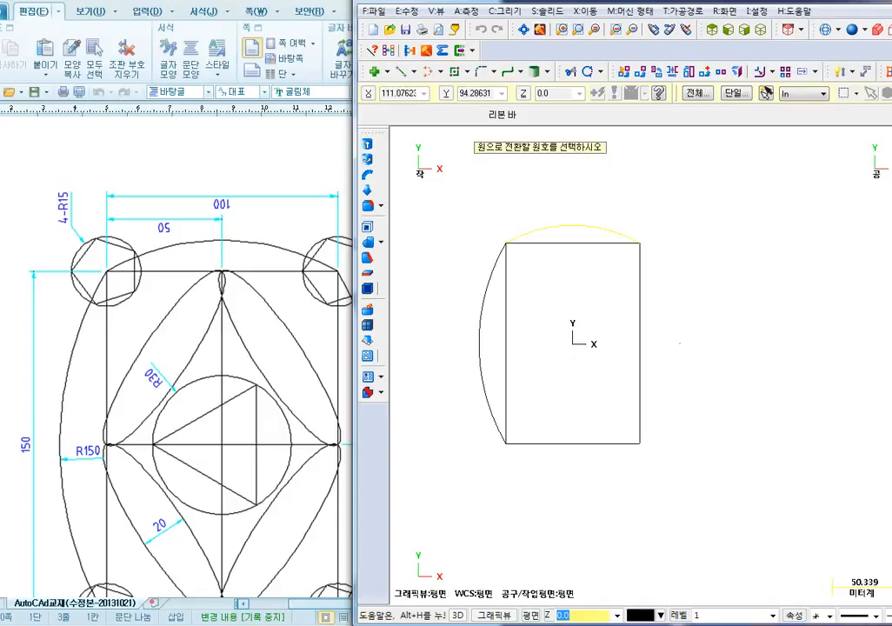
click(573, 226)
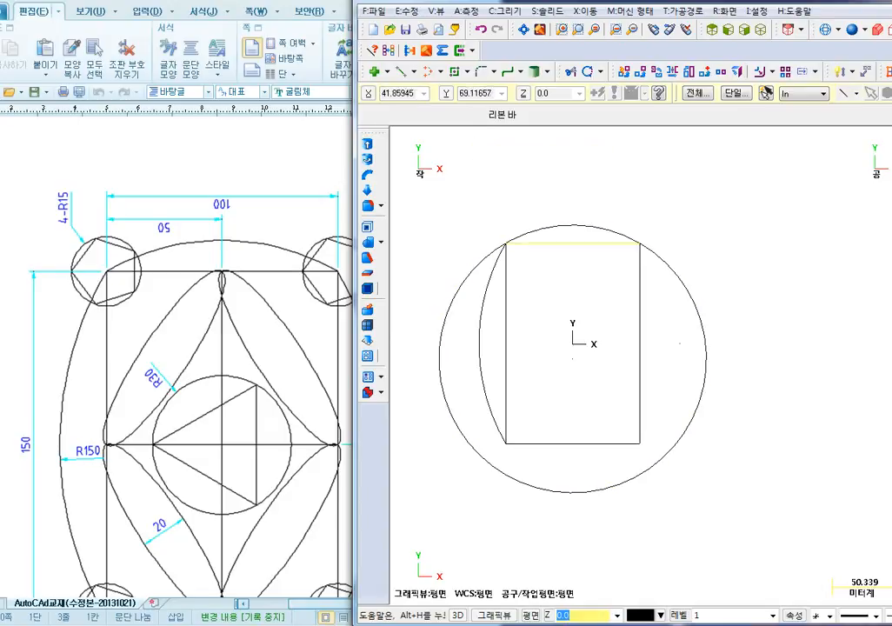
Draw a horizontal line from the circle's right quadrant point to its centre, and undo both the line and the circle conversion
click(400, 72)
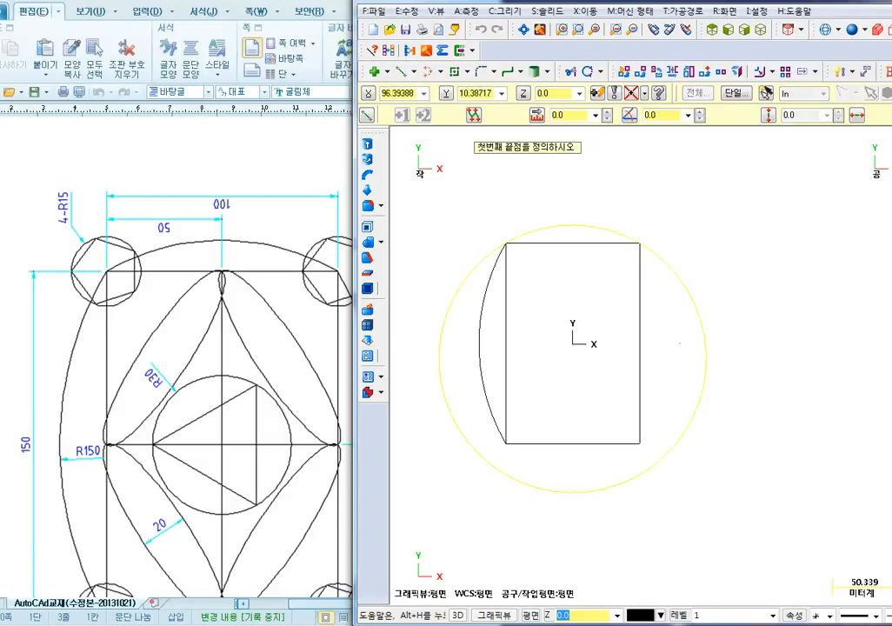
click(708, 359)
click(580, 365)
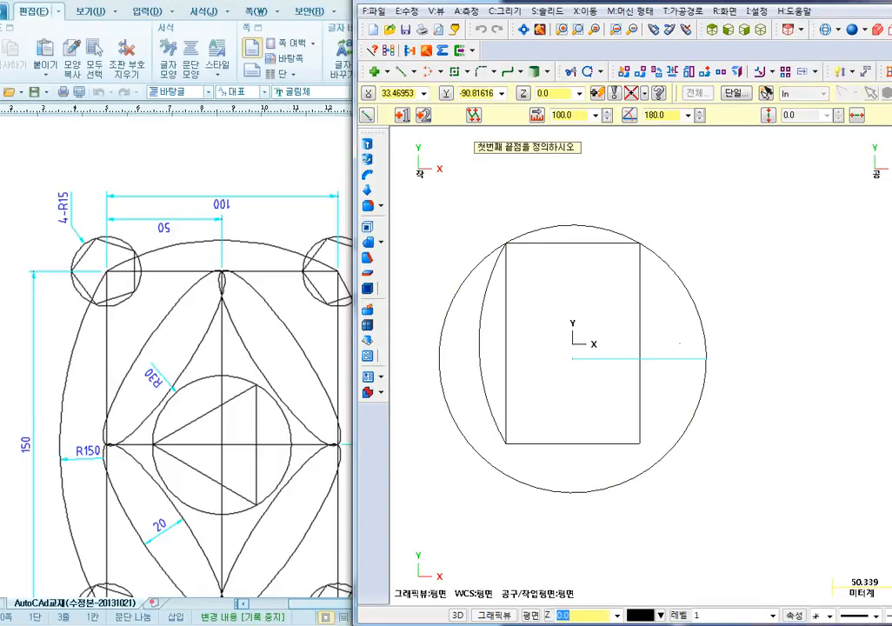
key(Escape)
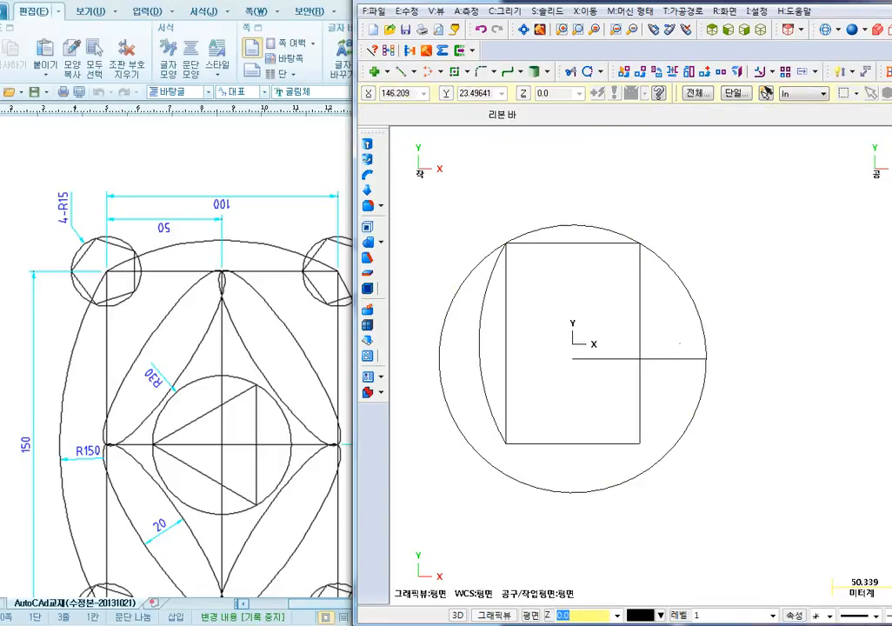
key(ctrl+z)
key(ctrl+z)
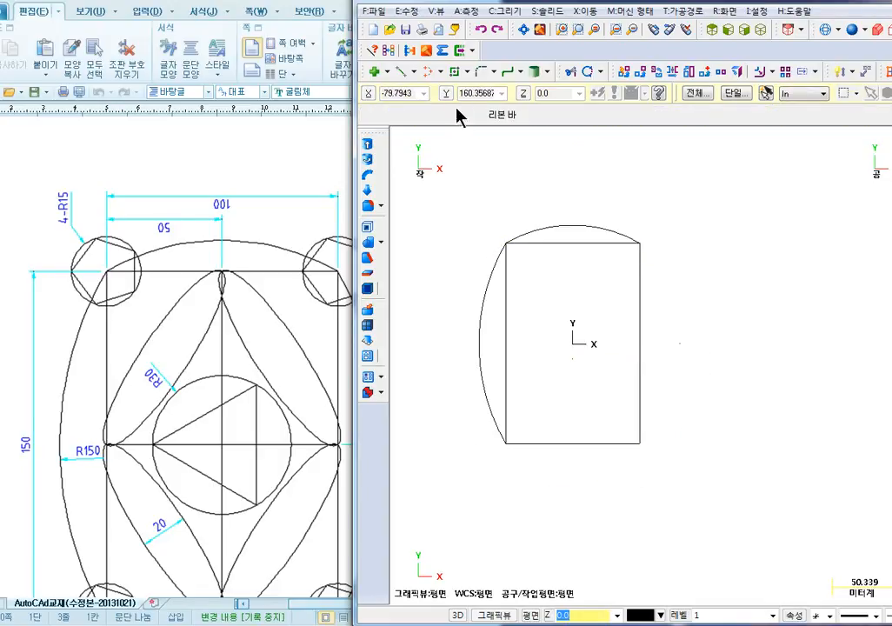
click(441, 71)
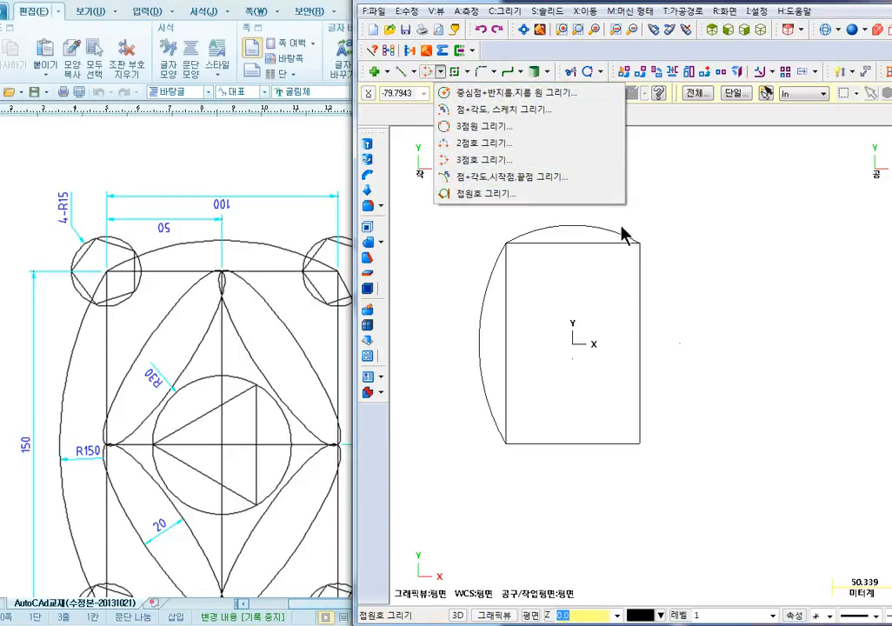
click(659, 246)
middle_drag(619, 203, 607, 207)
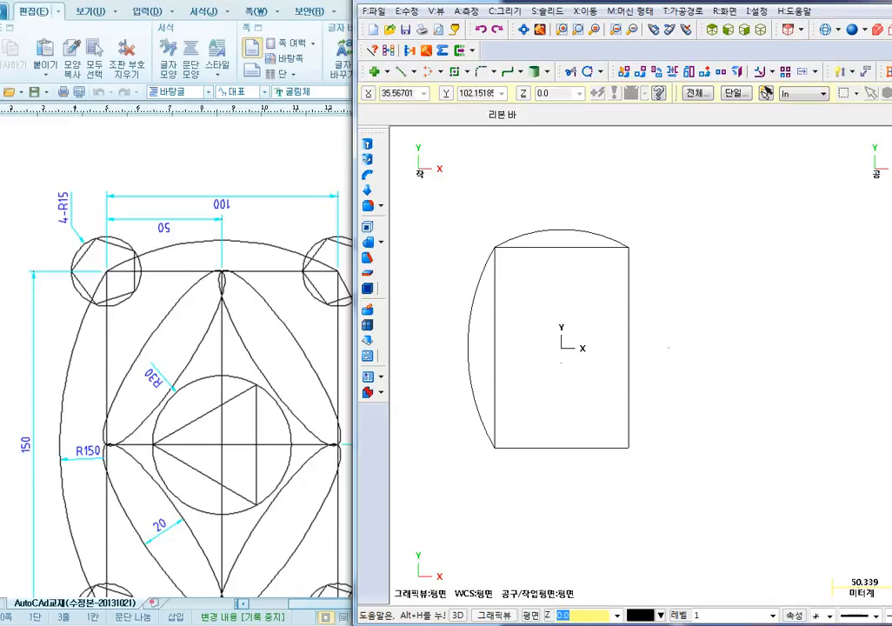
click(441, 72)
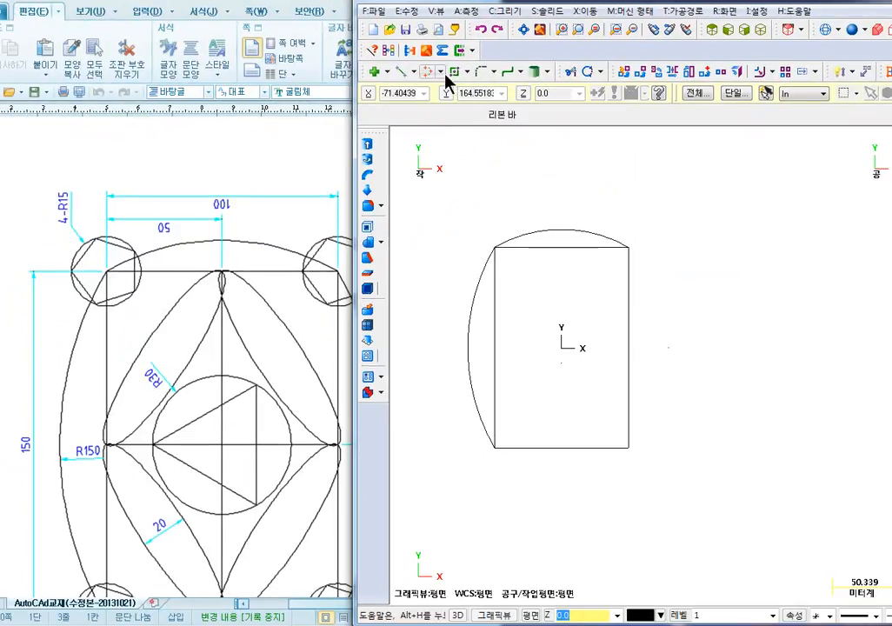
Start the tangent-arc command with radius 25 and move the drawing window over the reference document
click(442, 72)
click(471, 195)
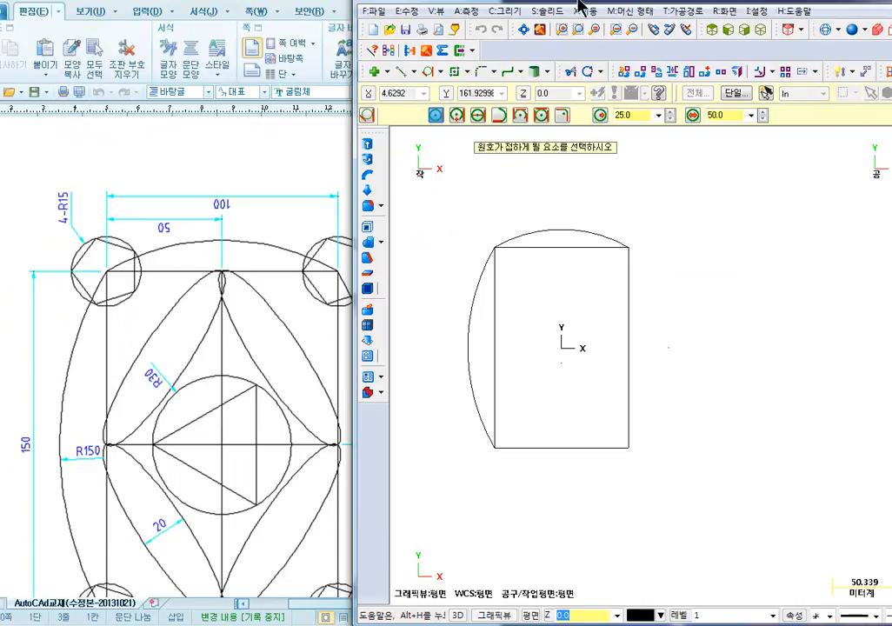
drag(579, 3, 426, 2)
key(ctrl+1)
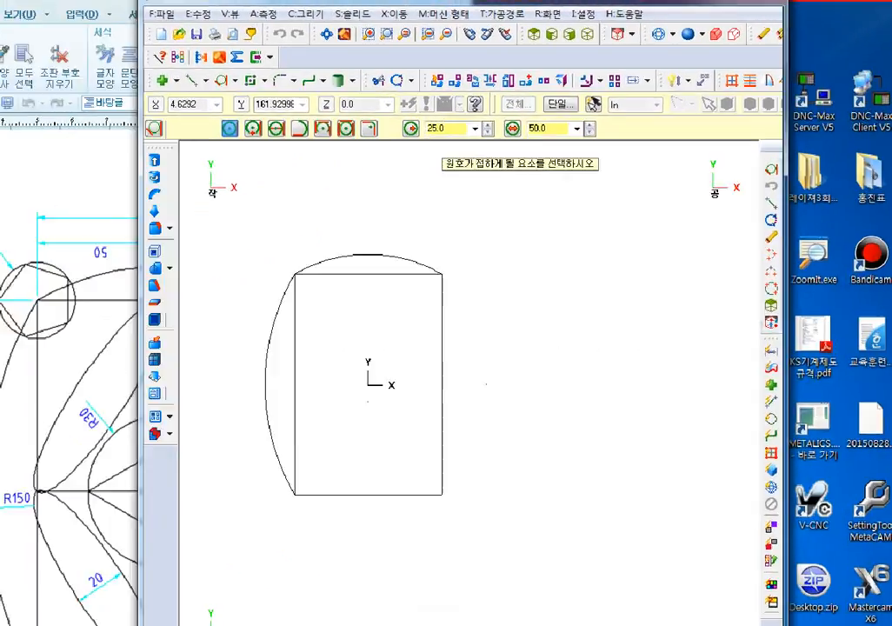
ctrl+drag(216, 118, 382, 141)
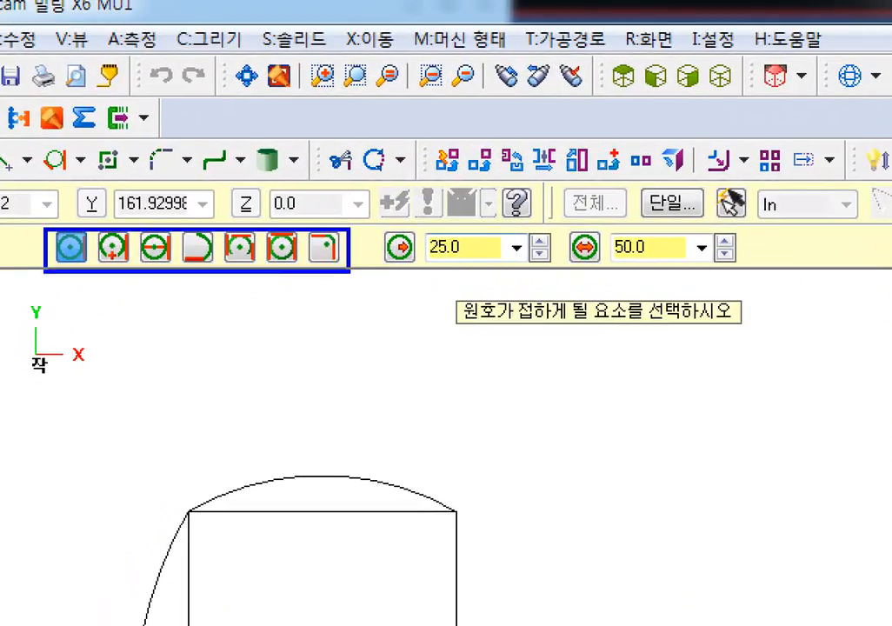
ctrl+drag(350, 271, 358, 268)
mouse_move(81, 268)
mouse_down()
mouse_move(93, 287)
mouse_move(215, 275)
mouse_move(298, 274)
mouse_move(335, 287)
mouse_up()
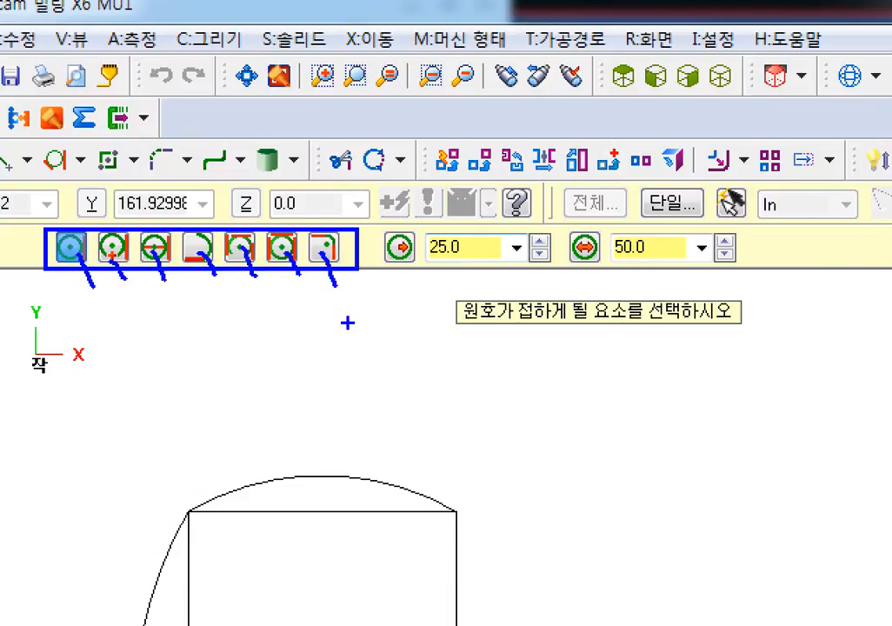
mouse_move(24, 285)
mouse_down()
mouse_move(239, 308)
mouse_move(378, 303)
mouse_move(315, 278)
mouse_move(321, 218)
mouse_move(372, 387)
mouse_up()
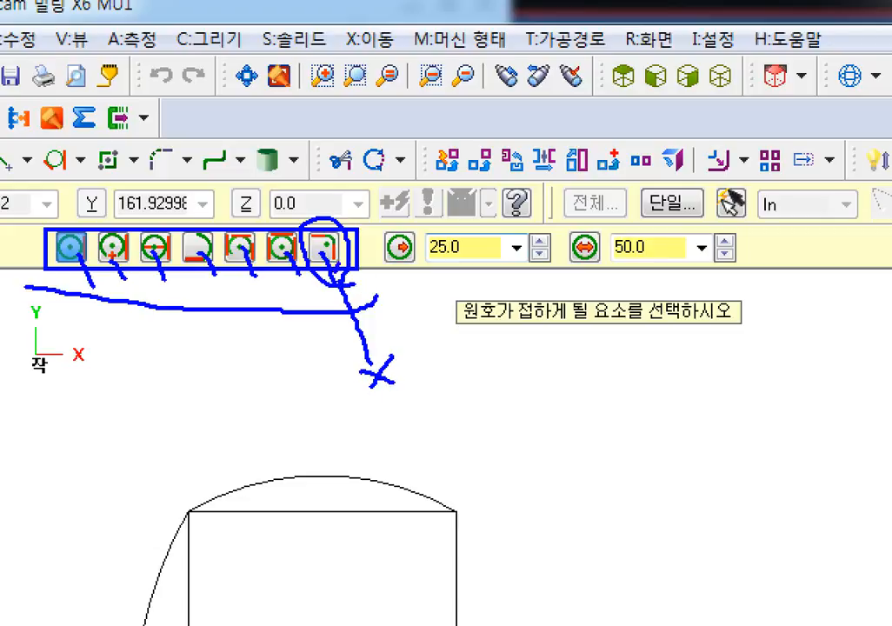
drag(301, 229, 351, 264)
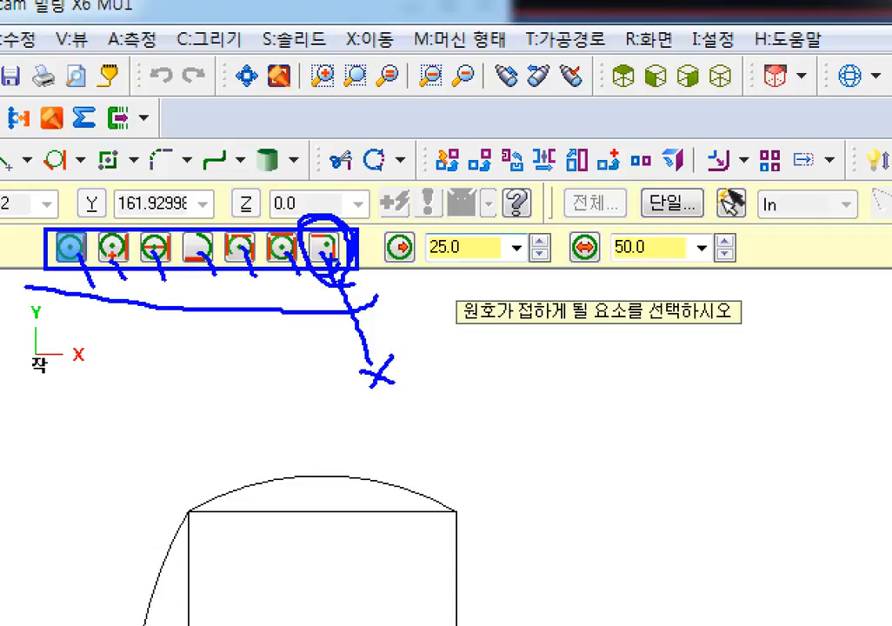
key(Escape)
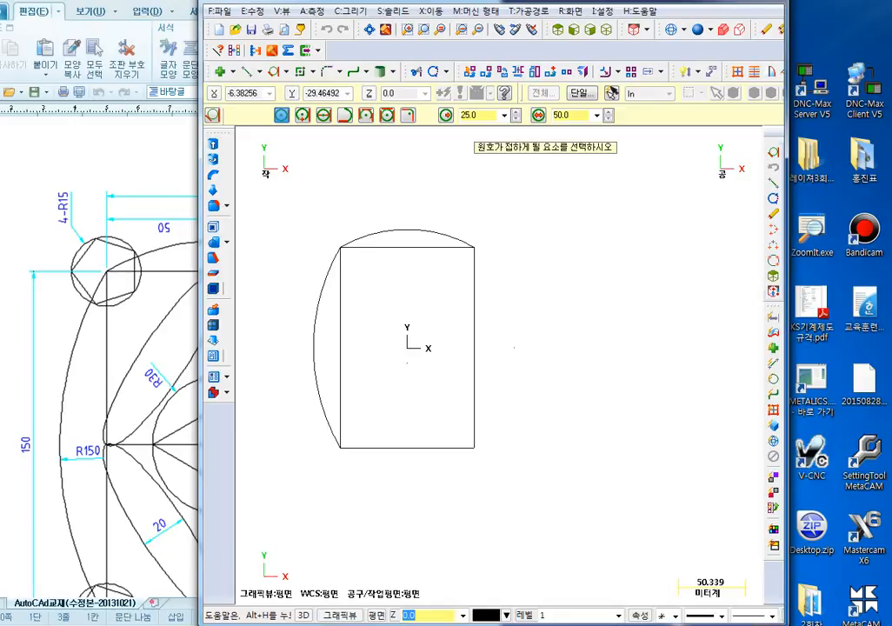
Draw a radius 25 arc tangent to the rectangle's right edge at its midpoint, keeping the outer upper half, and undo it
scroll(400, 387, up, 2)
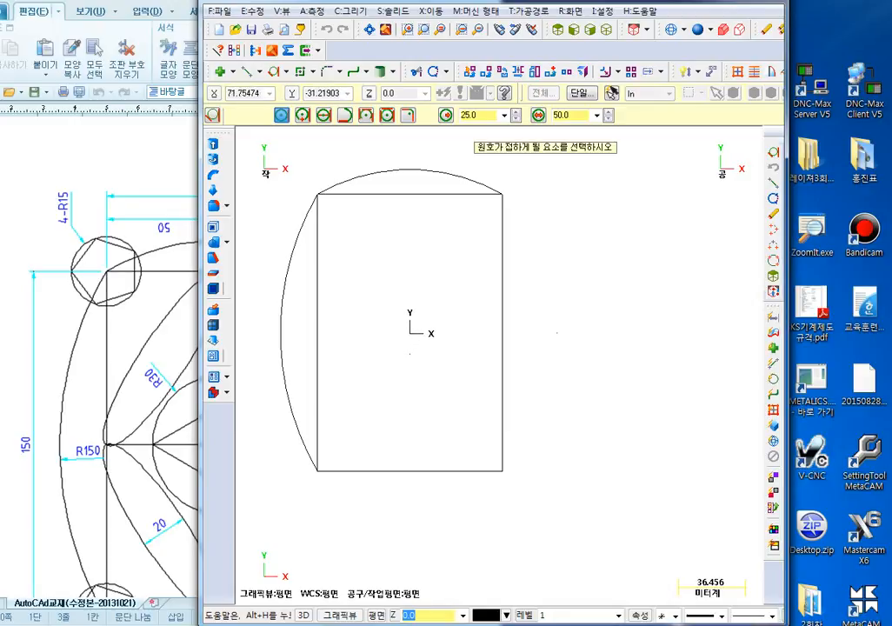
click(503, 397)
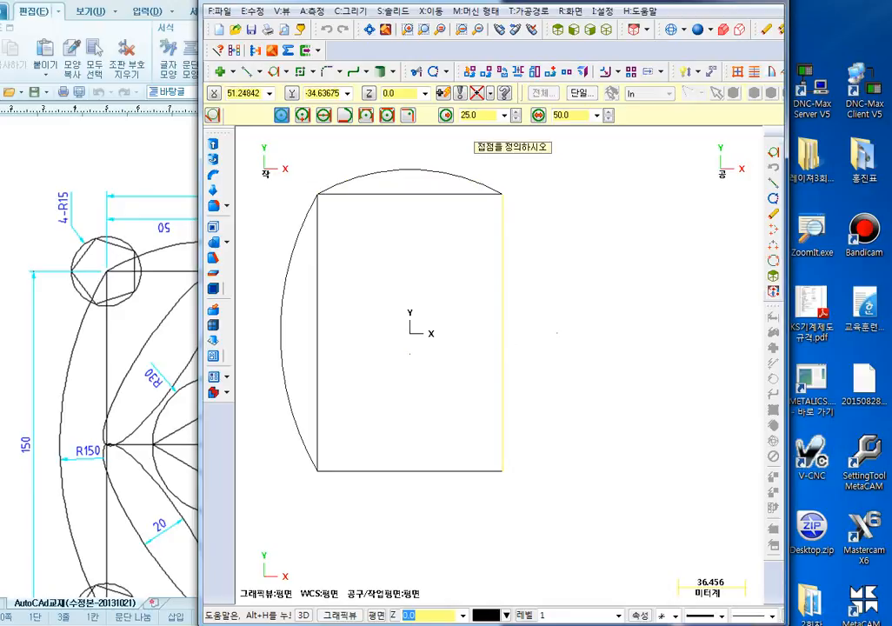
click(503, 332)
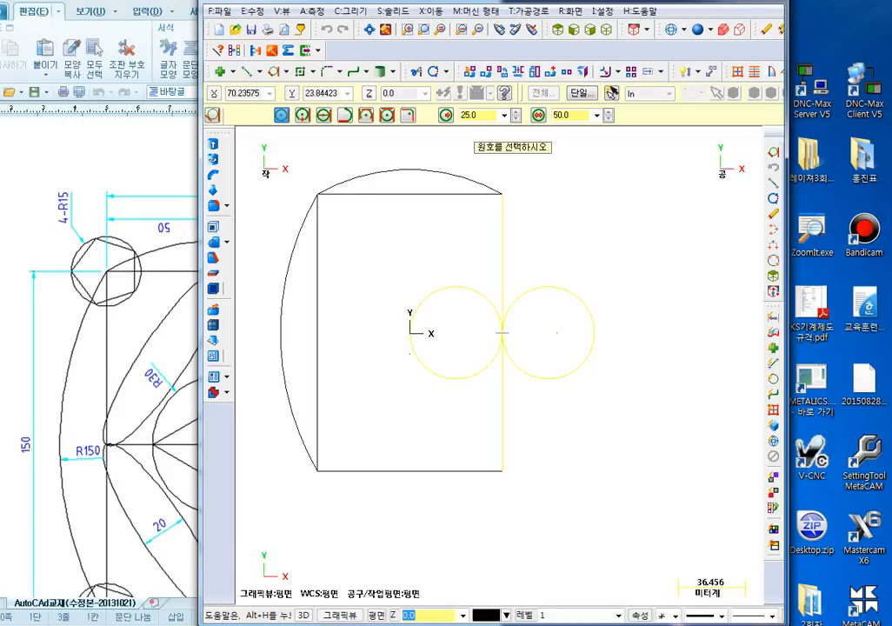
click(540, 289)
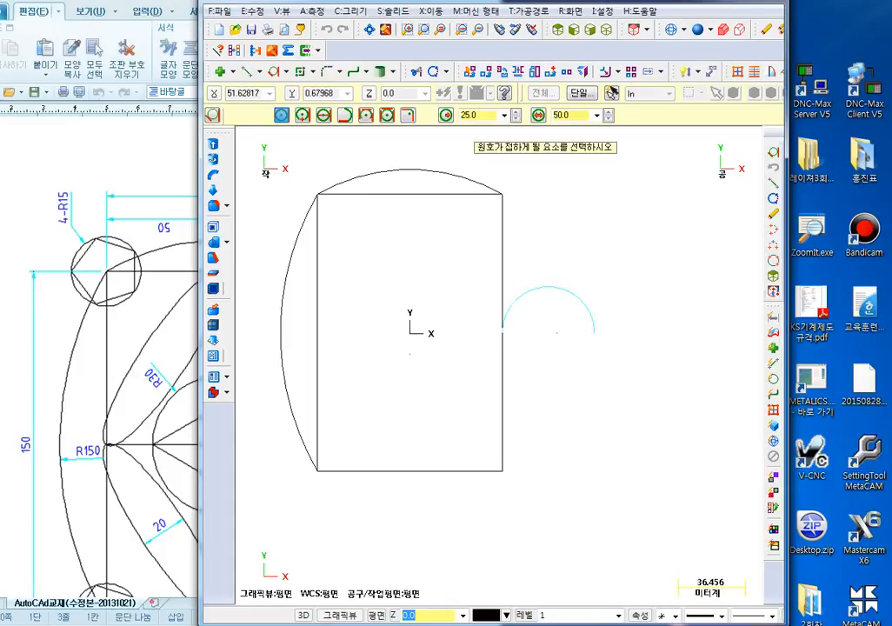
key(Escape)
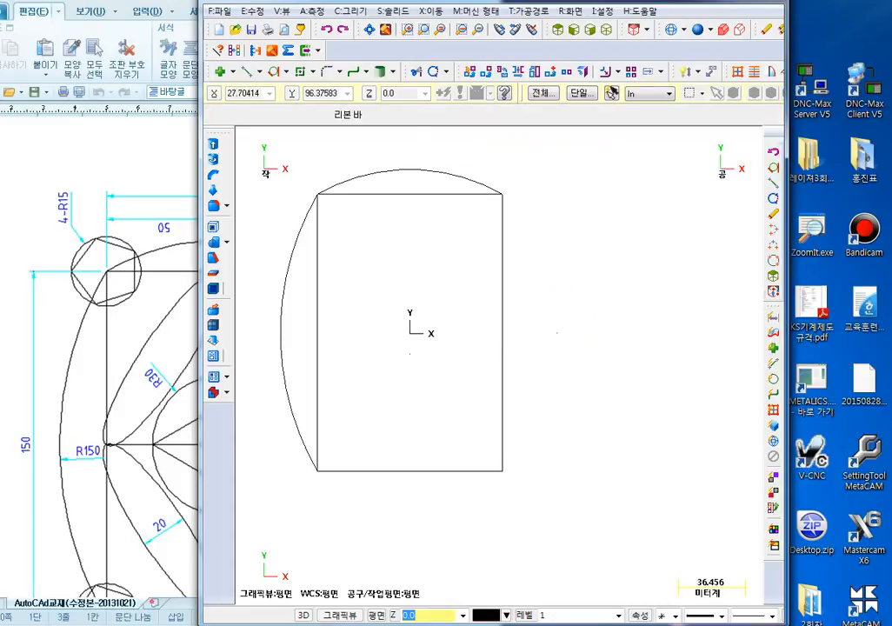
Set up a radius 25 arc tangent to the rectangle's right edge, with the lower-right corner as the tangent point
click(279, 74)
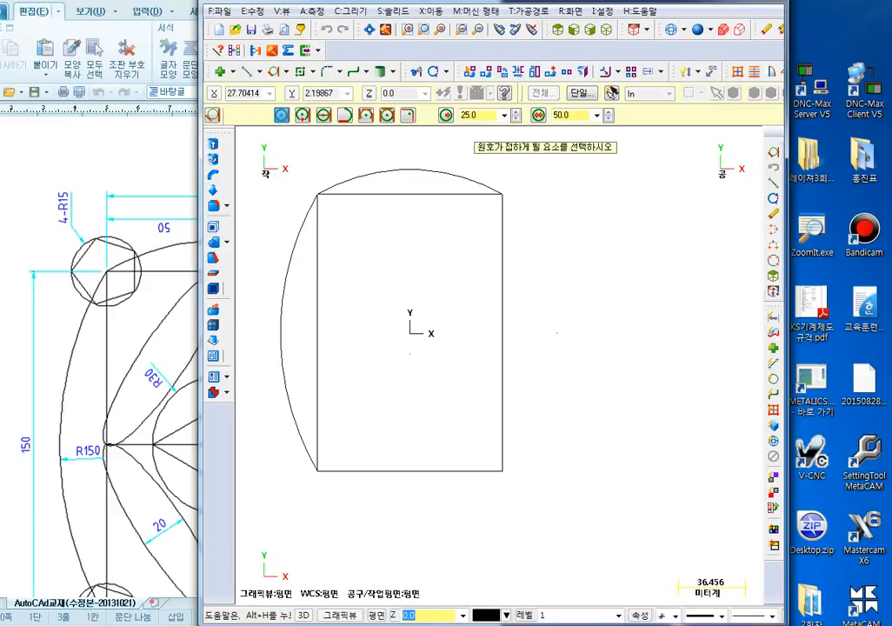
click(502, 426)
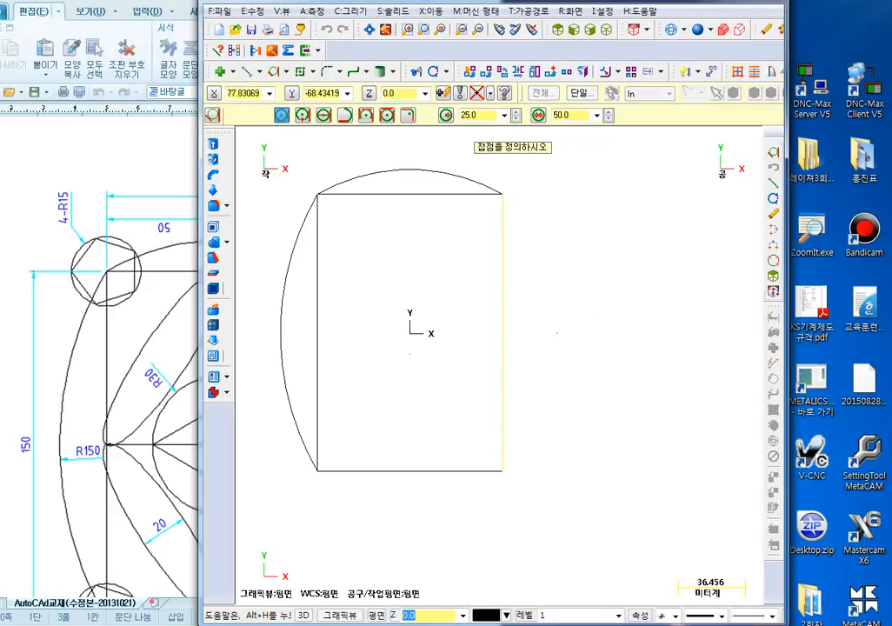
click(503, 470)
middle_drag(503, 470, 491, 379)
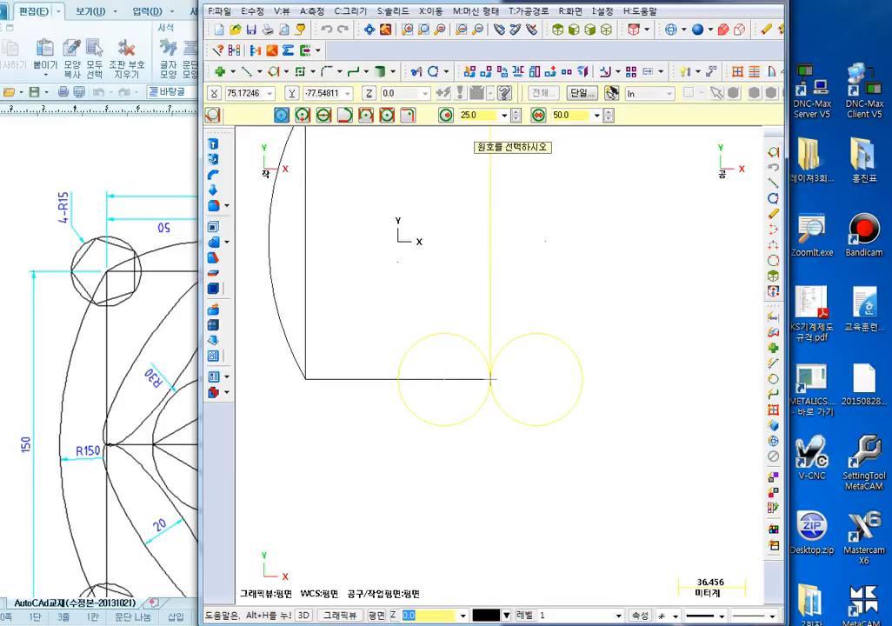
shift+drag(391, 380, 597, 380)
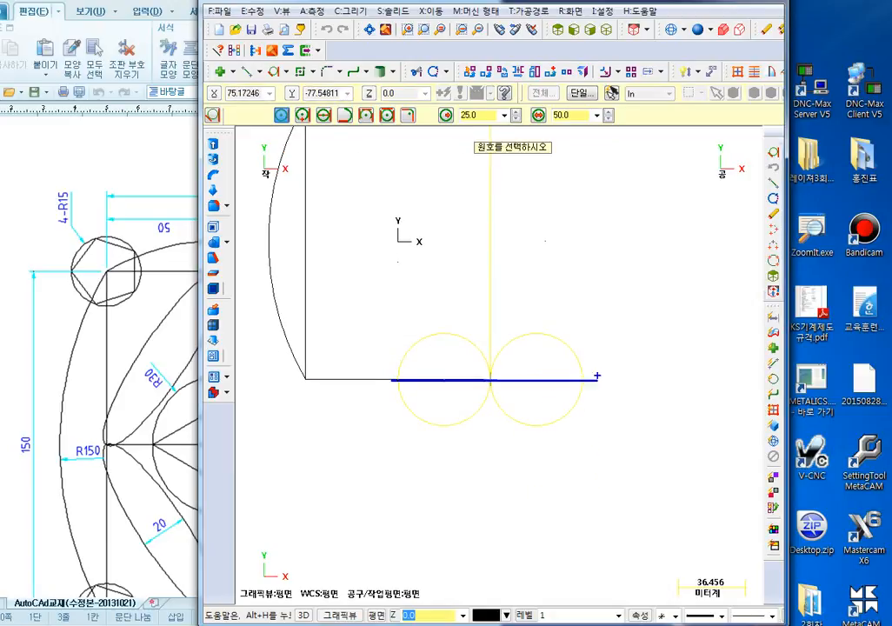
shift+drag(490, 292, 490, 513)
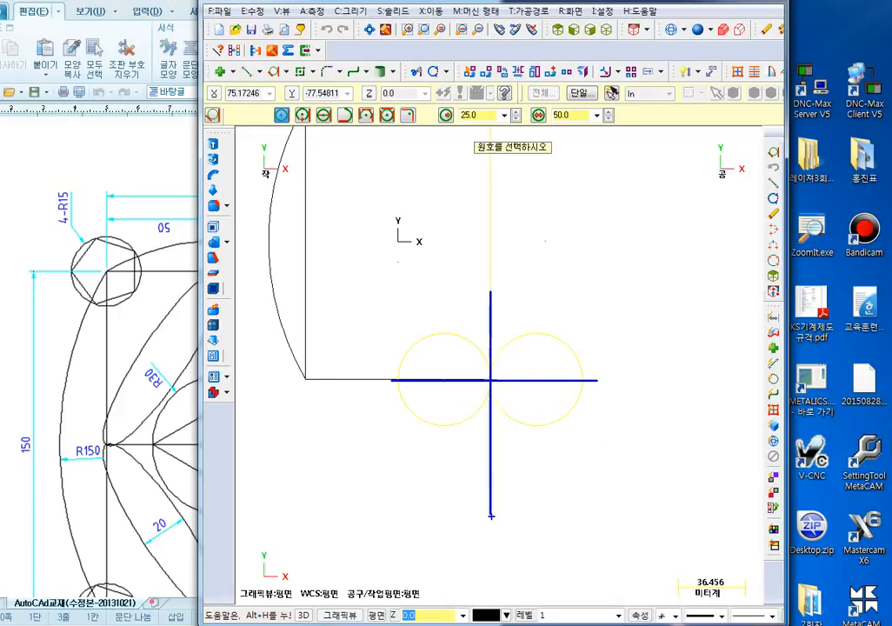
drag(550, 320, 551, 352)
drag(549, 419, 531, 435)
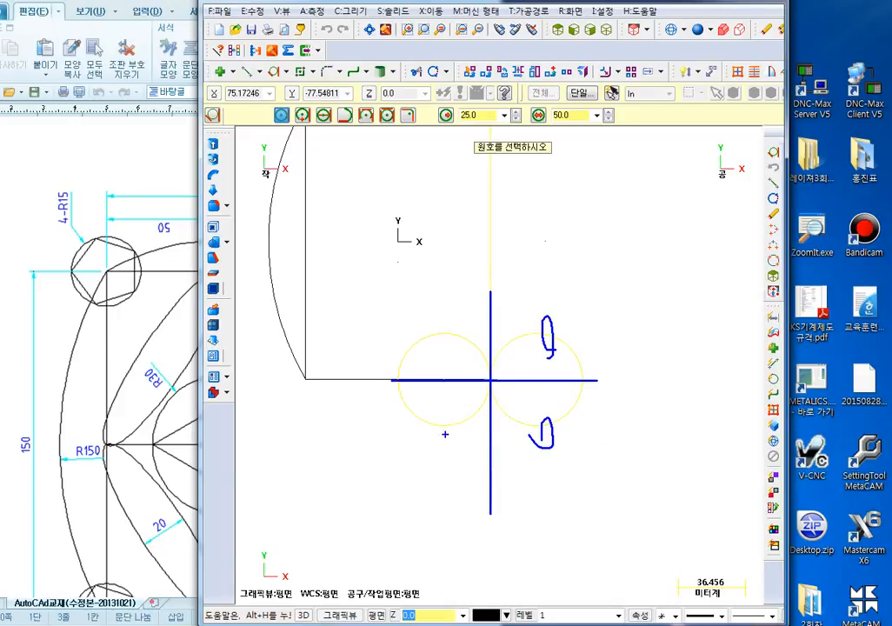
drag(457, 322, 449, 346)
key(Escape)
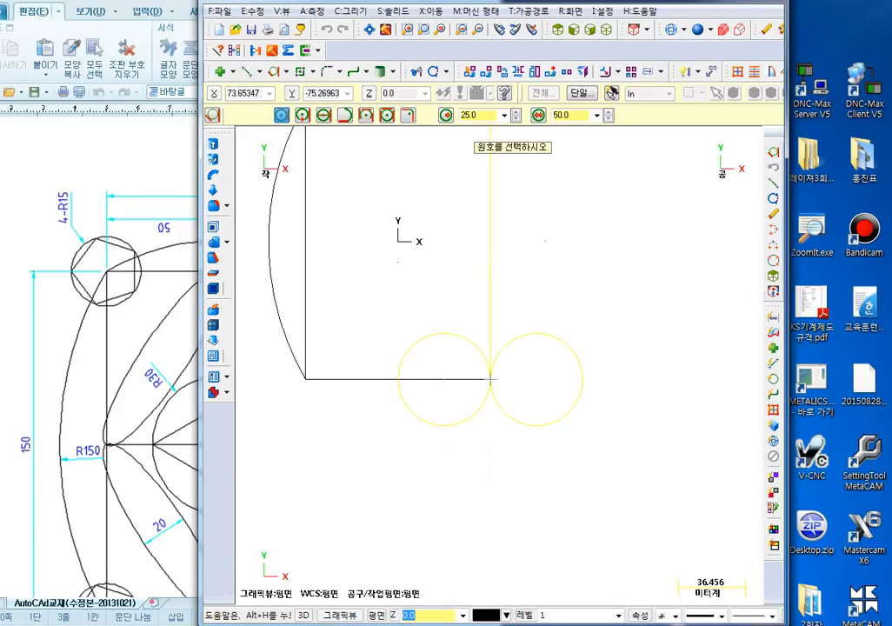
Keep the candidate half arc below the rectangle's bottom edge and finish the tangent-arc command
click(450, 426)
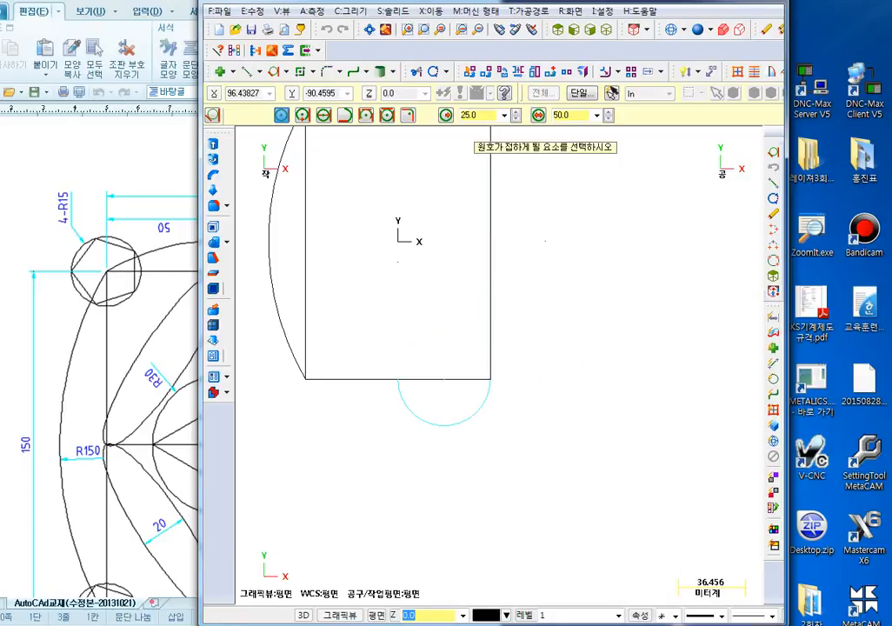
key(Escape)
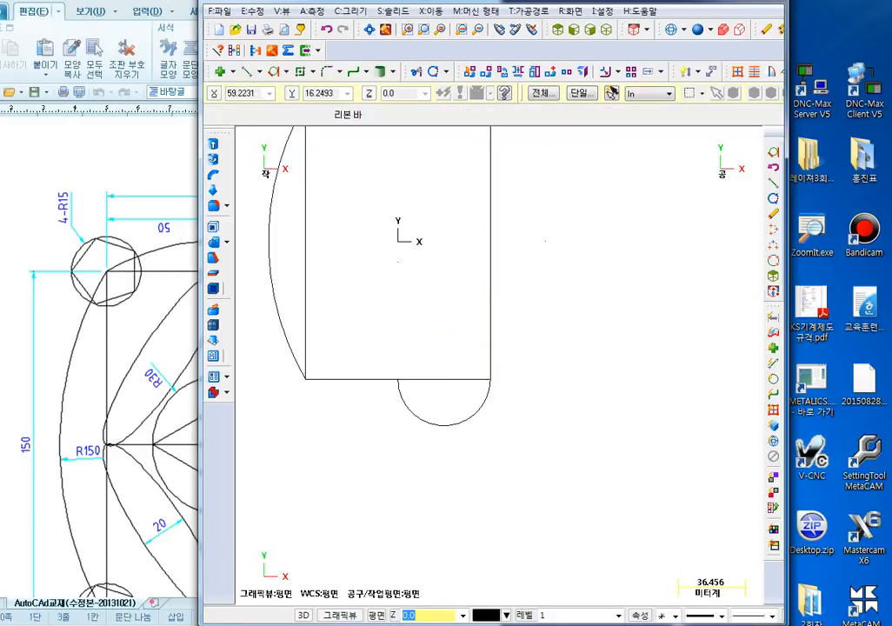
Convert the half arc below the rectangle's bottom edge into a full circle, and undo the conversion
click(433, 71)
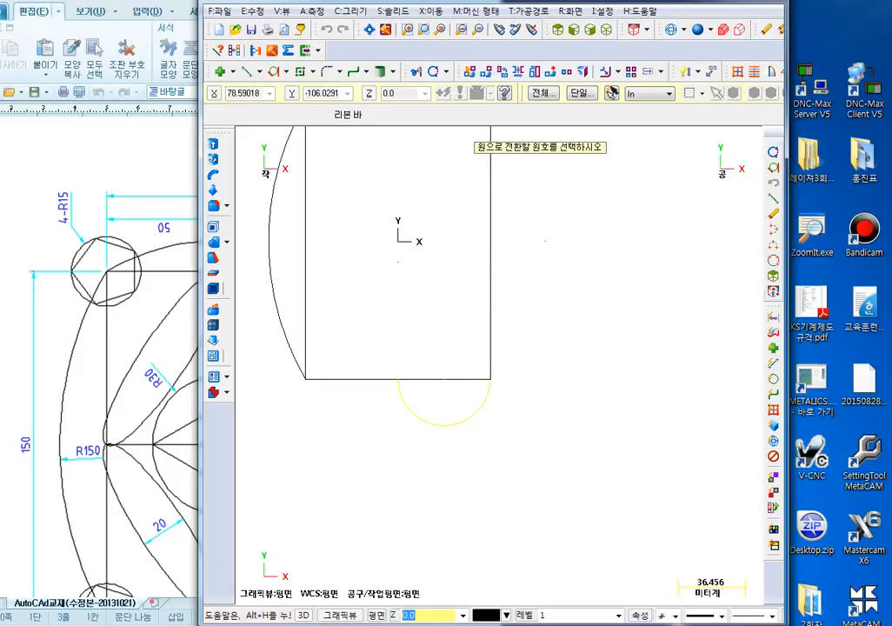
click(461, 419)
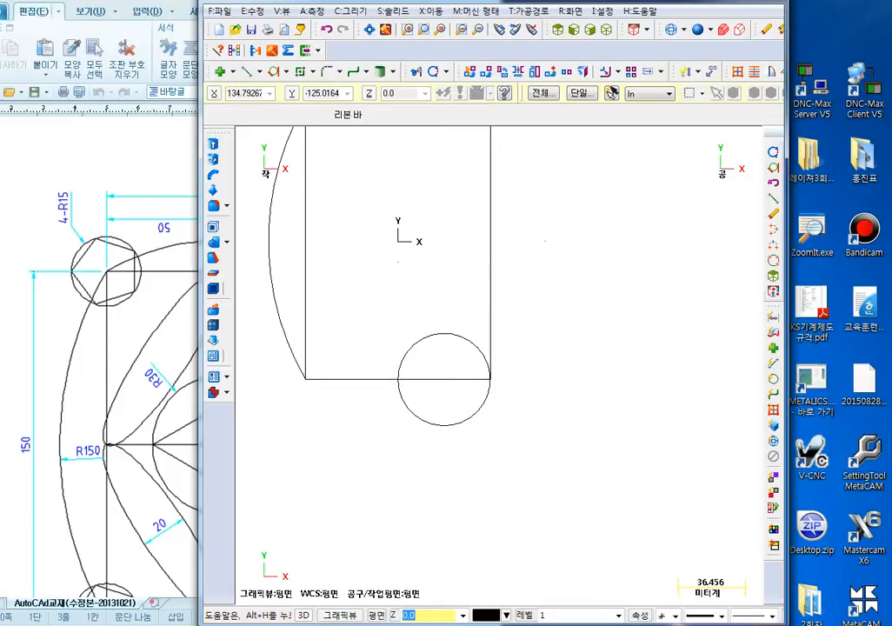
key(ctrl+z)
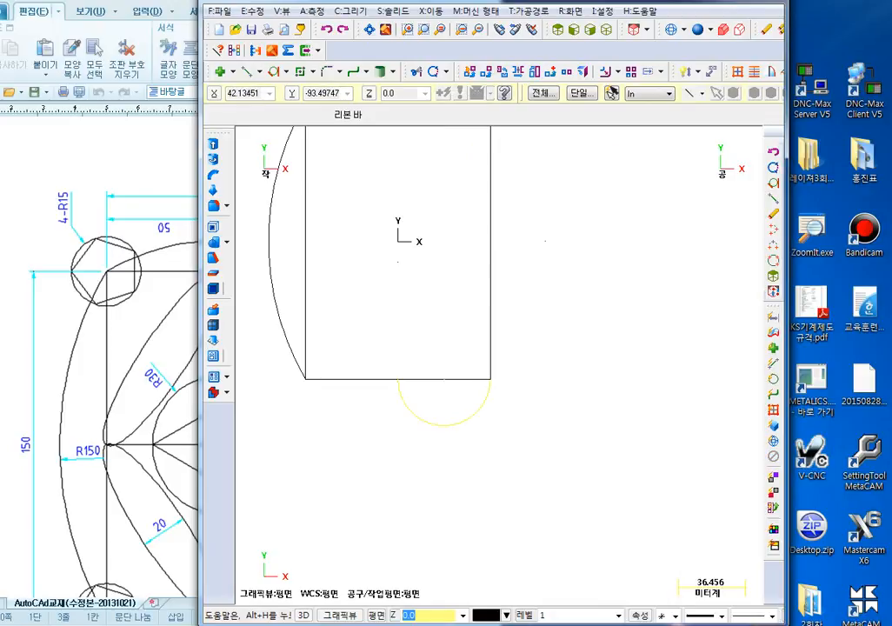
Draw a circle with a radius of about 57 in the empty area right of the rectangle
middle_drag(541, 308, 542, 333)
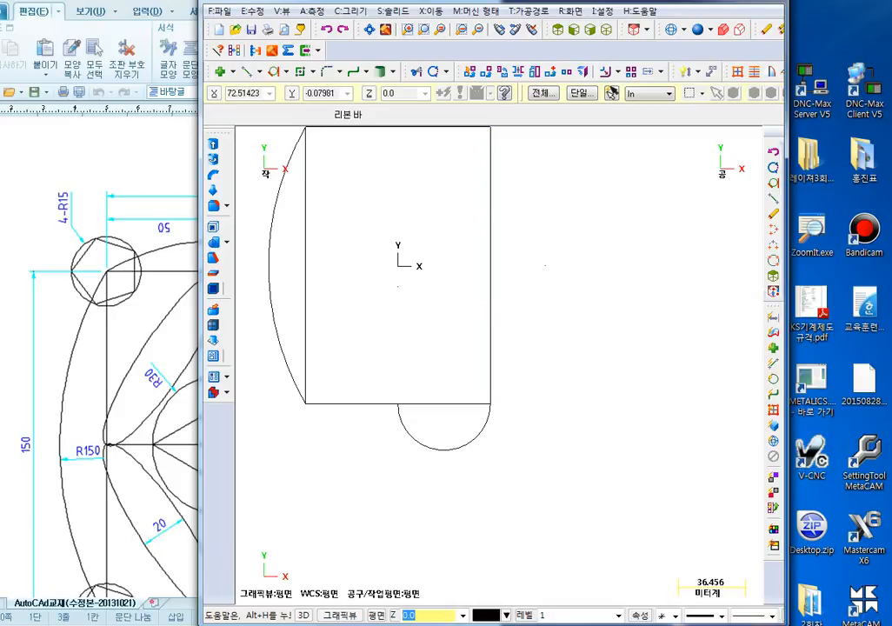
middle_drag(559, 272, 498, 318)
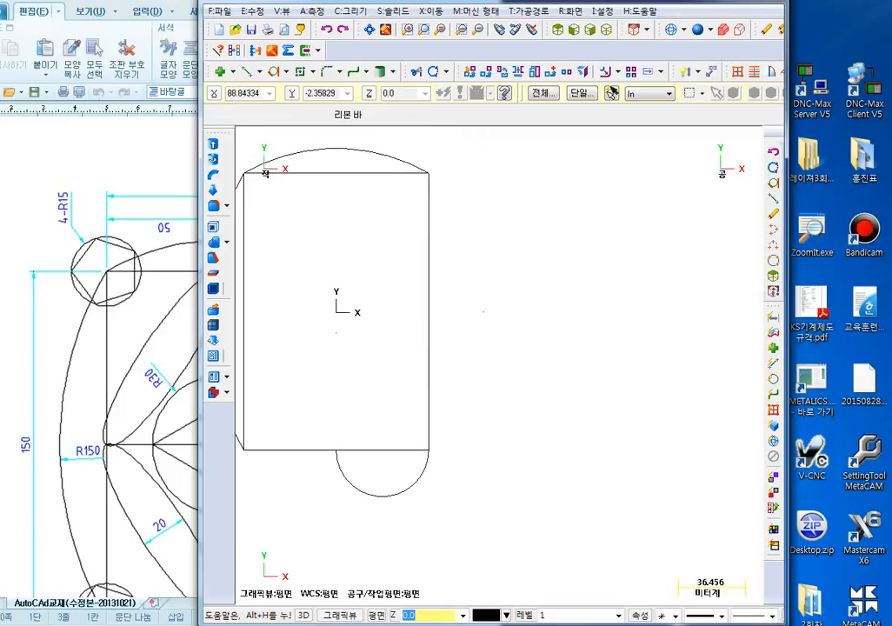
click(284, 72)
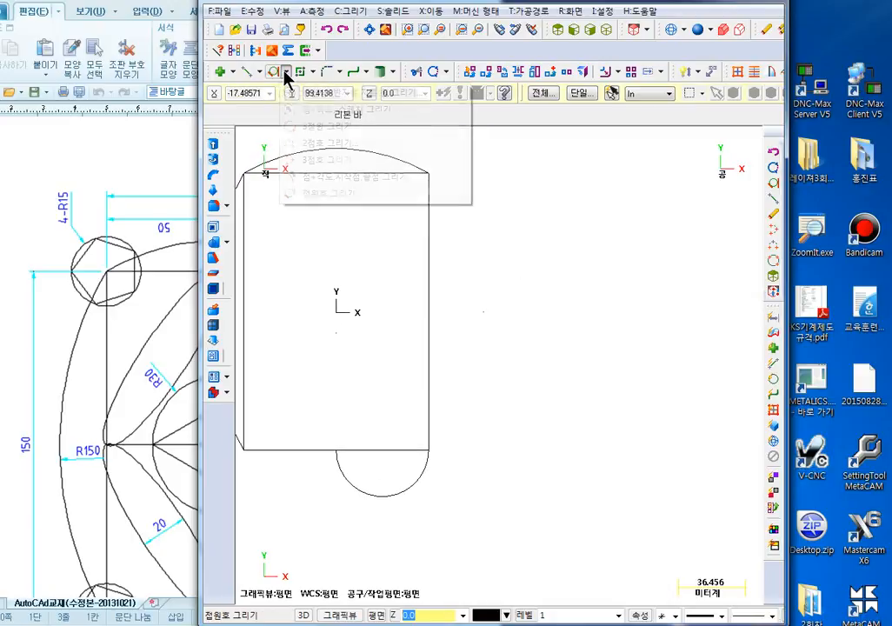
click(292, 91)
click(679, 291)
key(Escape)
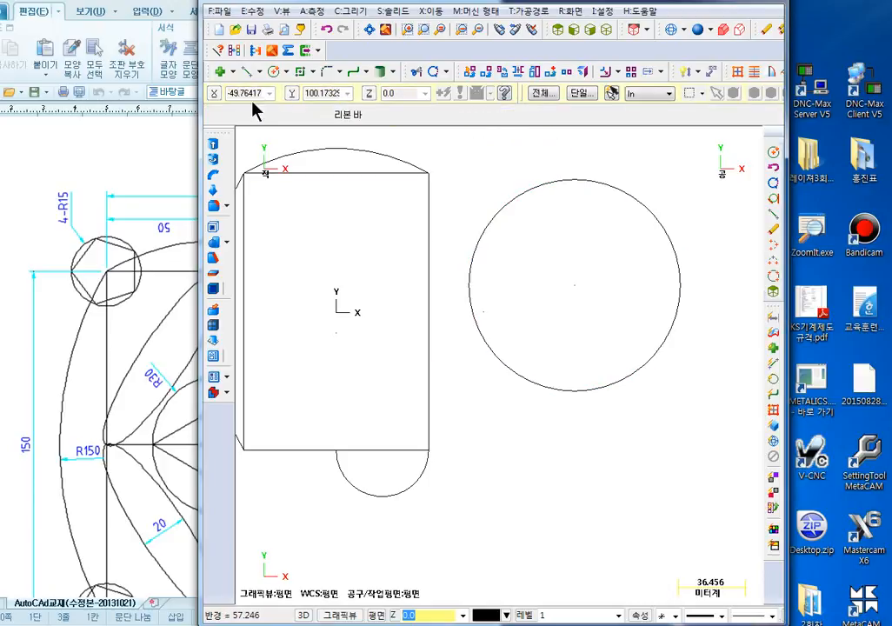
Draw a radius 25 arc tangent to the large circle at its right quadrant point, keeping the inner upper half
click(286, 73)
click(313, 194)
middle_drag(617, 266, 458, 276)
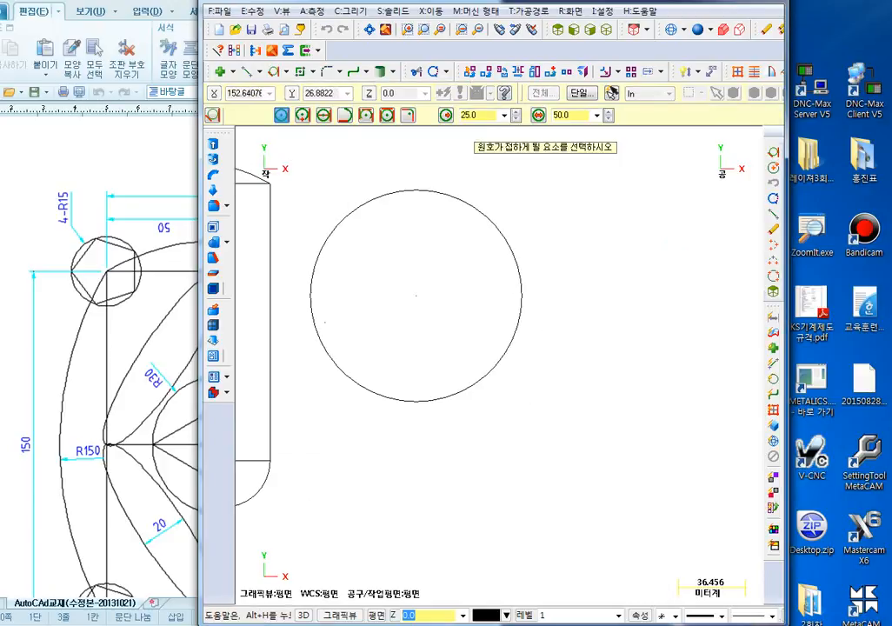
click(506, 236)
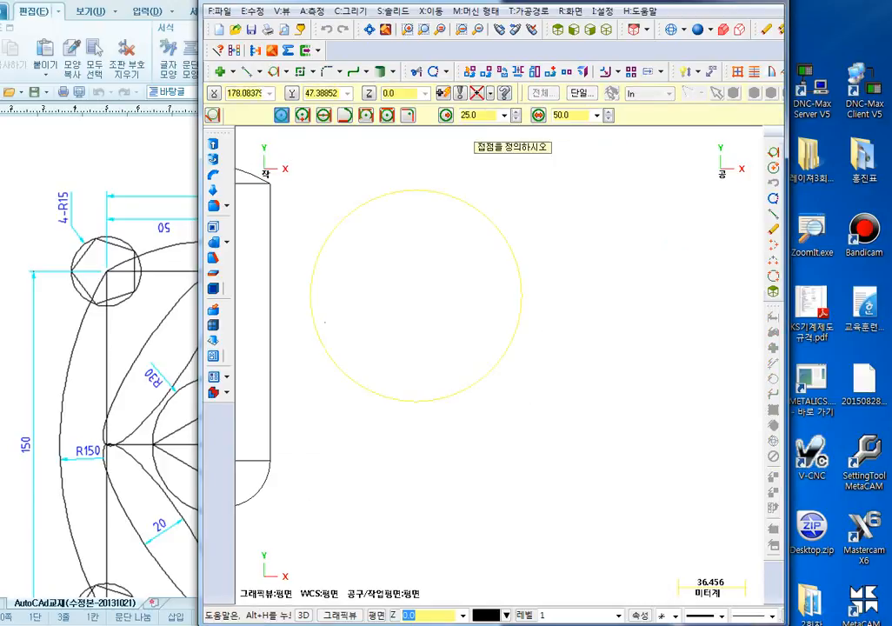
click(523, 296)
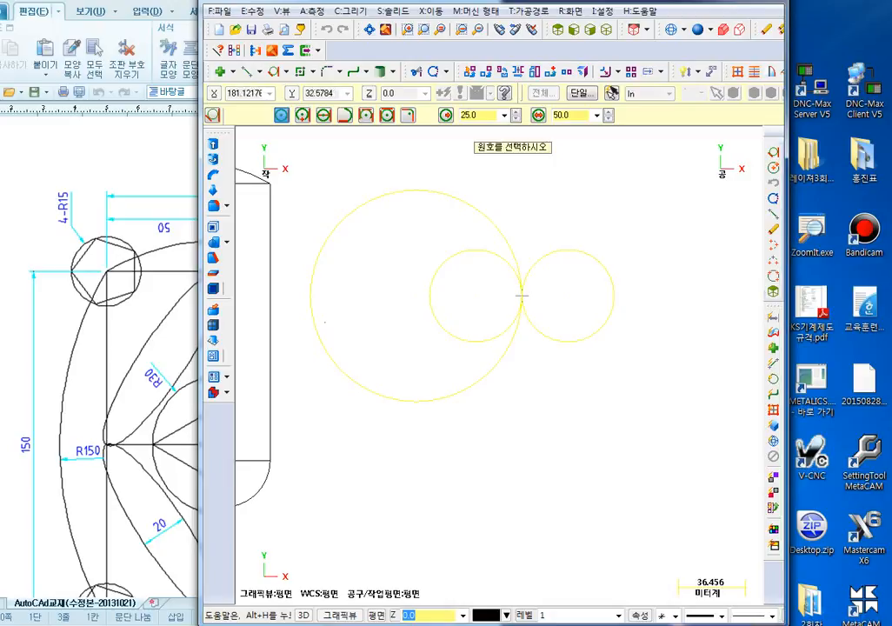
click(476, 251)
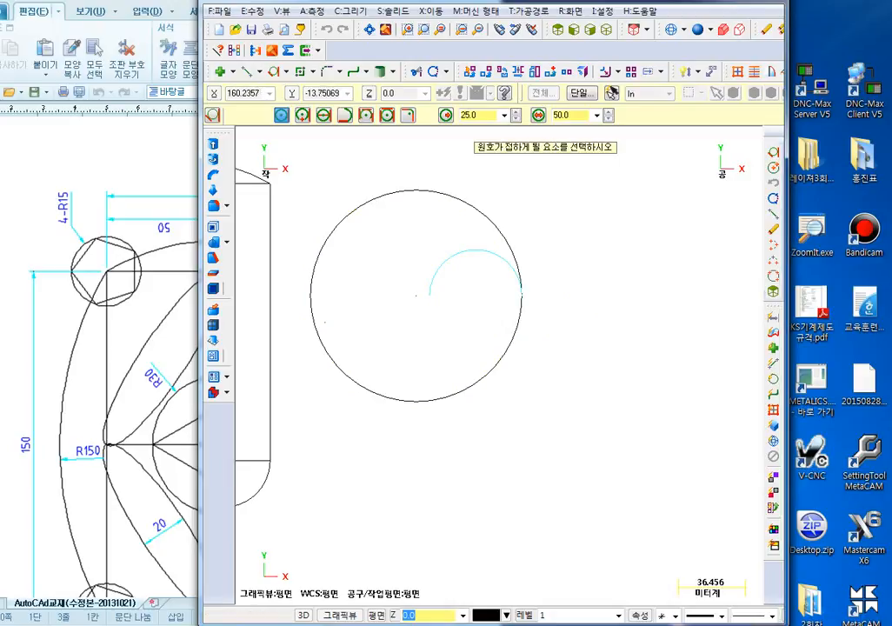
key(Escape)
click(504, 241)
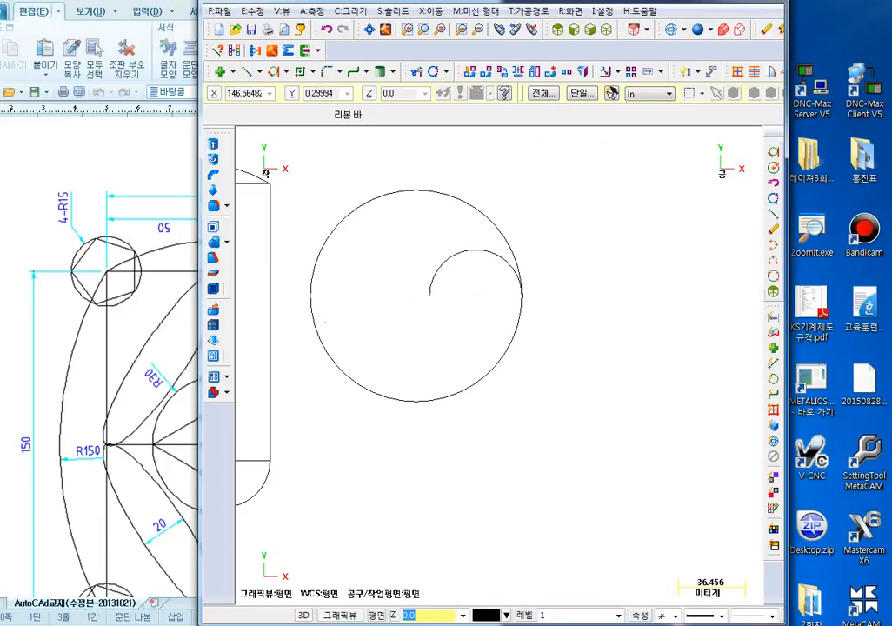
Delete the tangent half arc inside the large circle
middle_drag(440, 323, 515, 335)
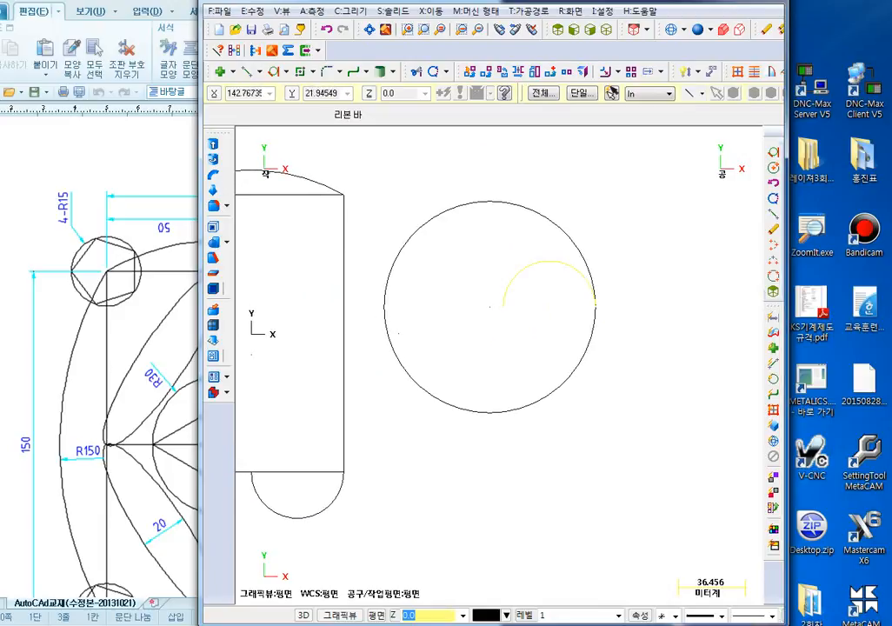
click(522, 269)
key(Delete)
middle_drag(490, 306, 620, 326)
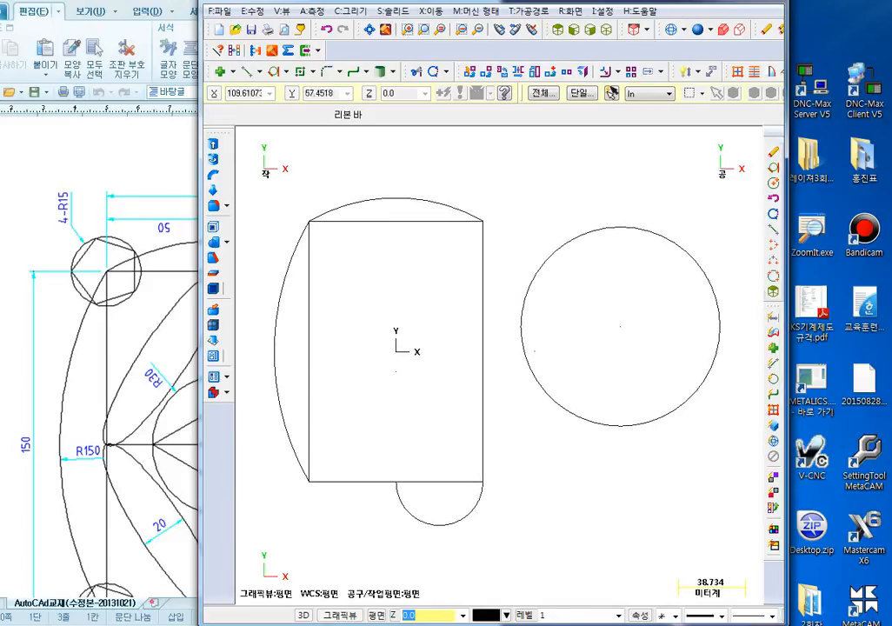
Delete the large circle in the empty area right of the rectangle
click(586, 232)
key(Delete)
click(480, 265)
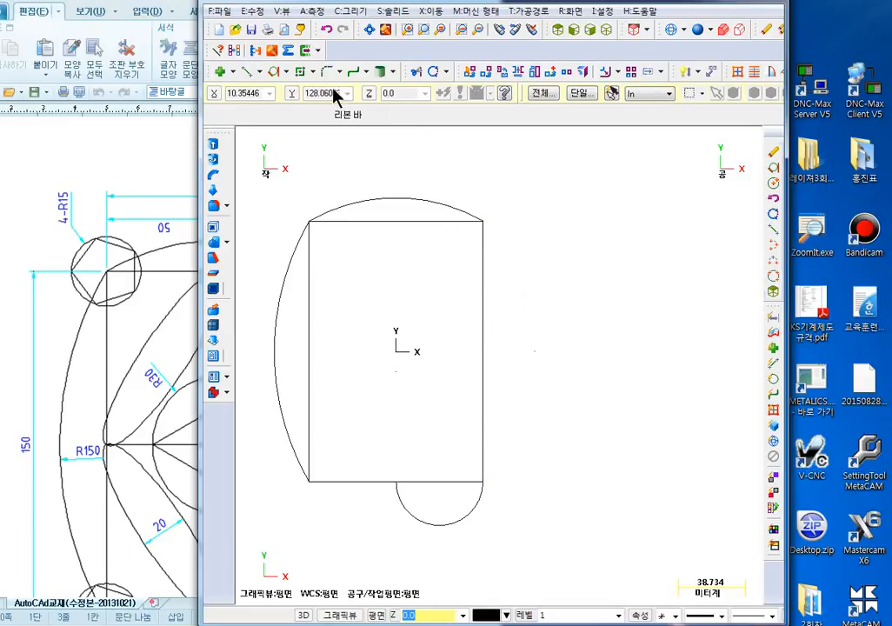
click(277, 73)
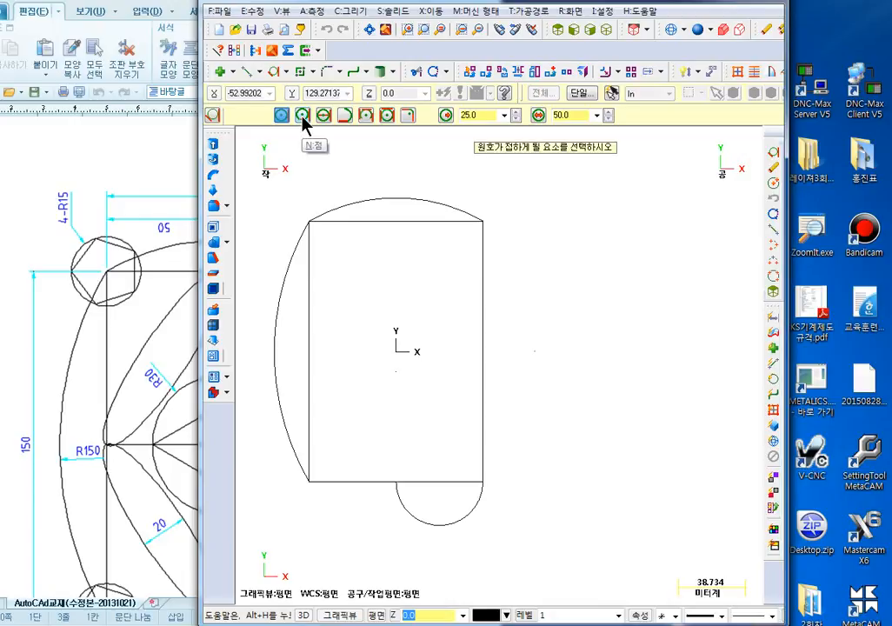
key(Escape)
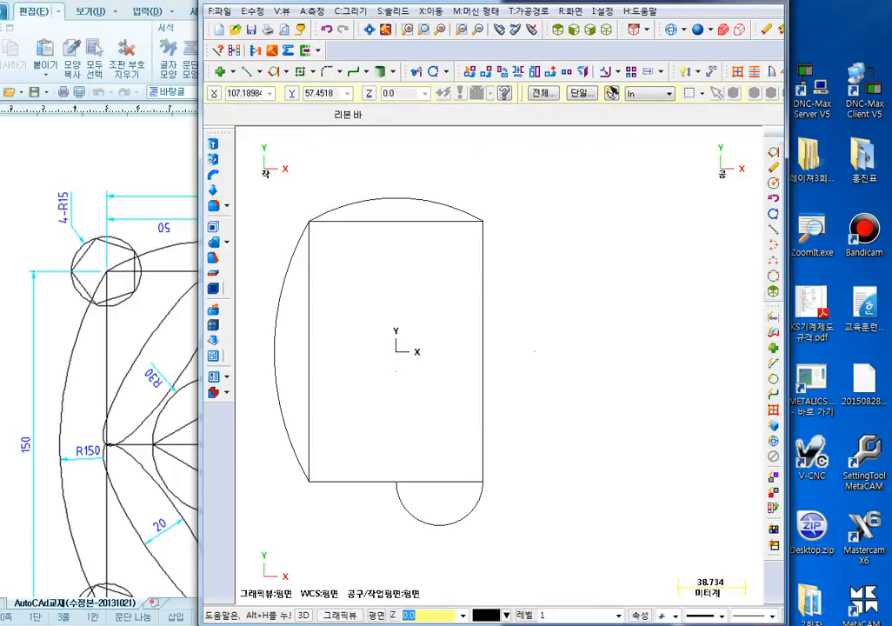
Draw a diagonal line rising to the right in the empty area beside the rectangle's right edge
click(249, 73)
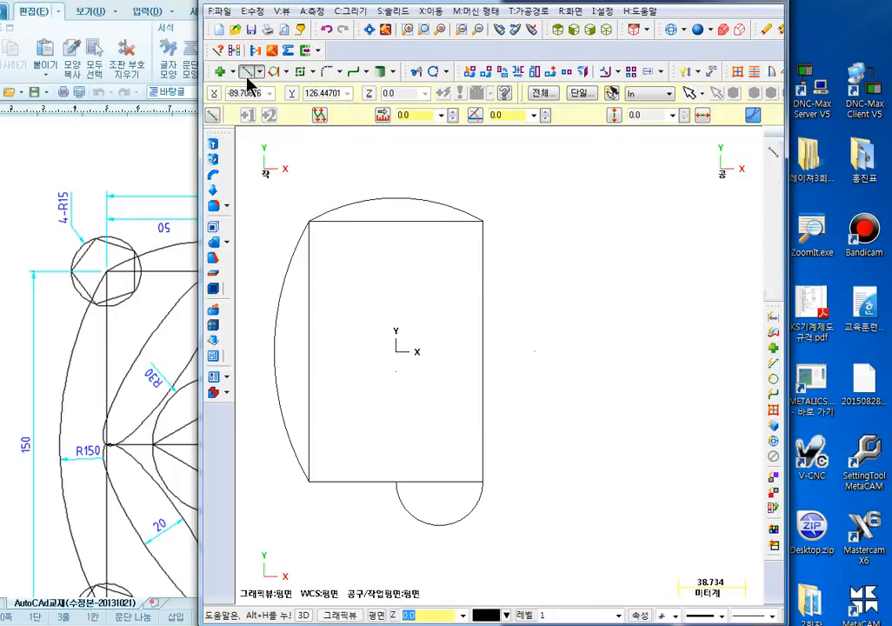
click(521, 308)
click(660, 217)
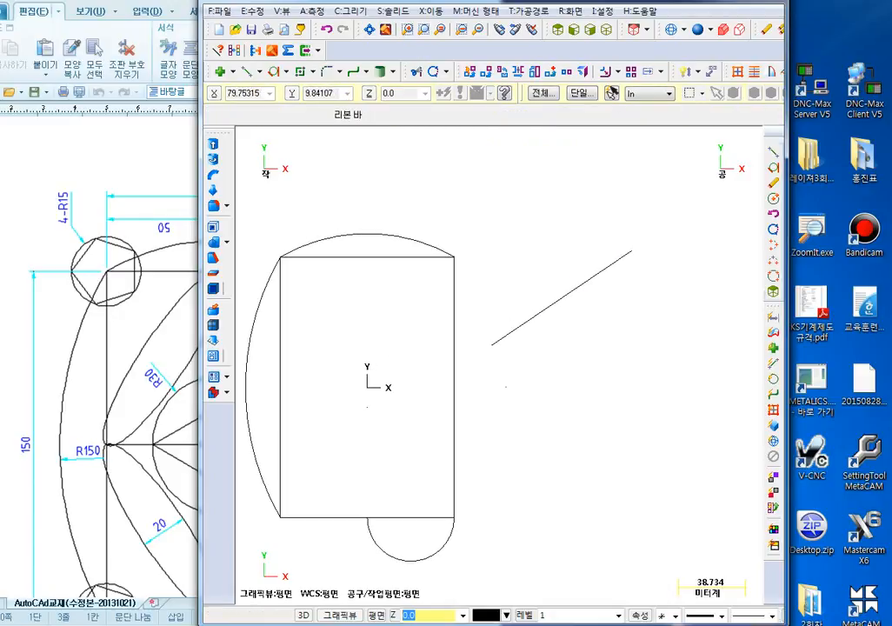
Draw a radius 25 arc tangent to the rectangle's right edge through the diagonal line's lower endpoint, keeping the long upper arc
click(275, 72)
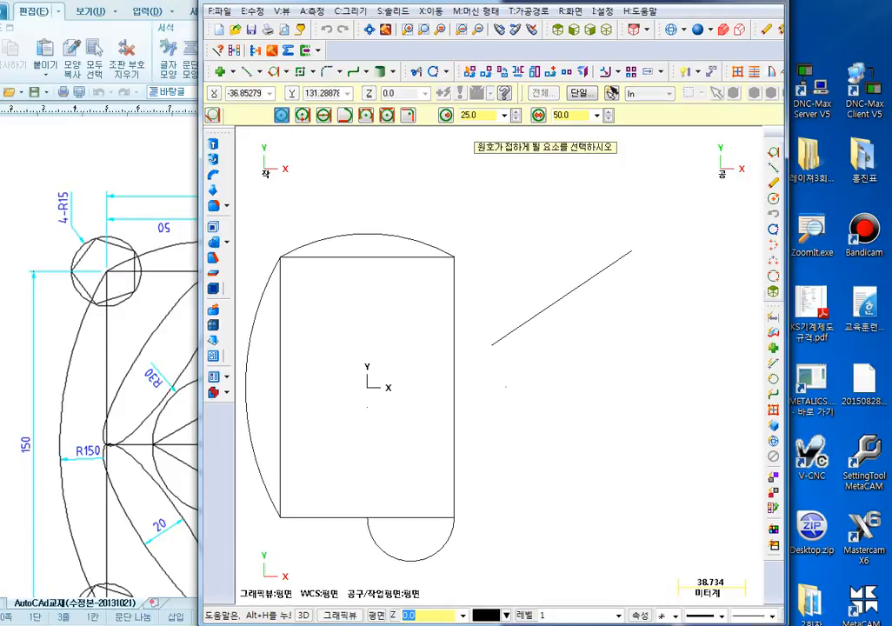
click(304, 116)
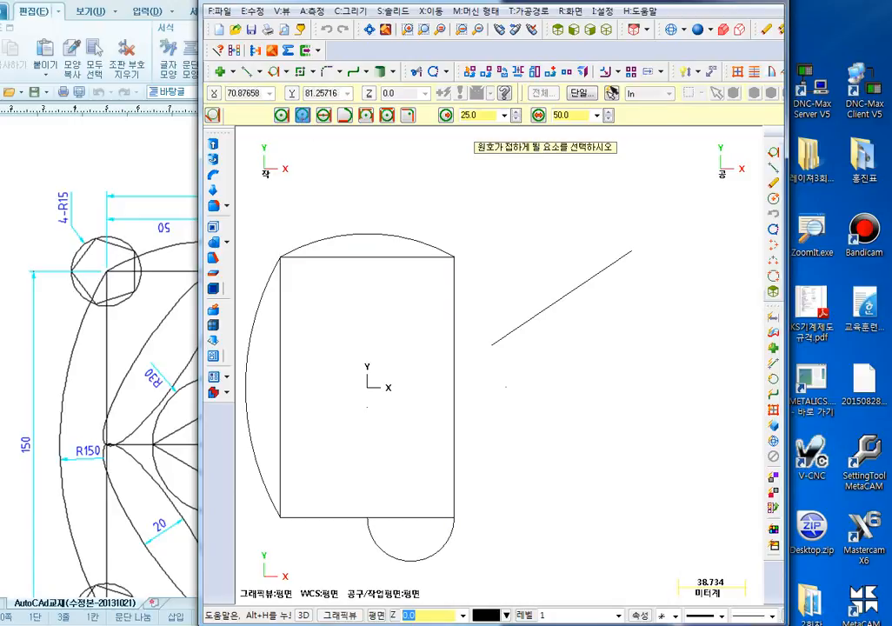
click(452, 278)
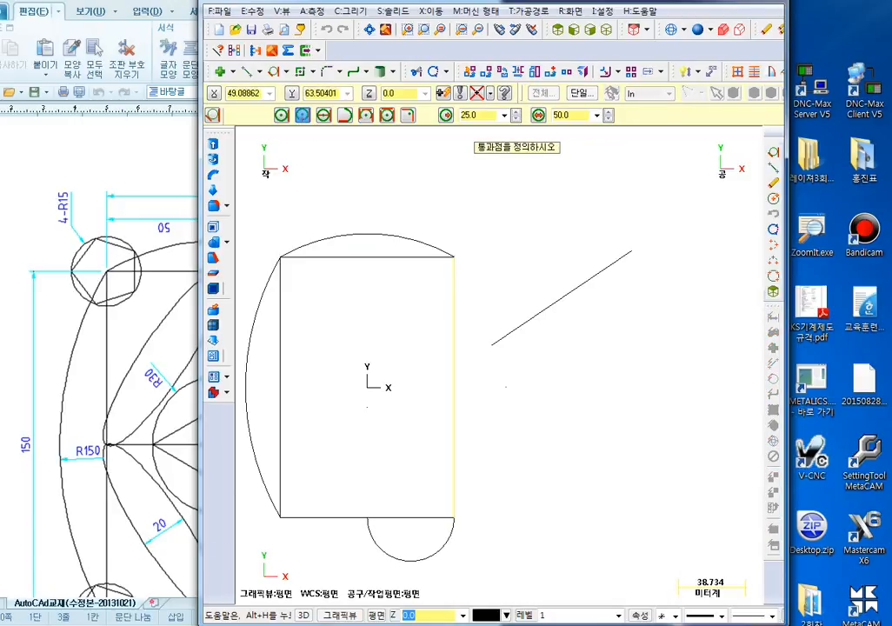
click(491, 345)
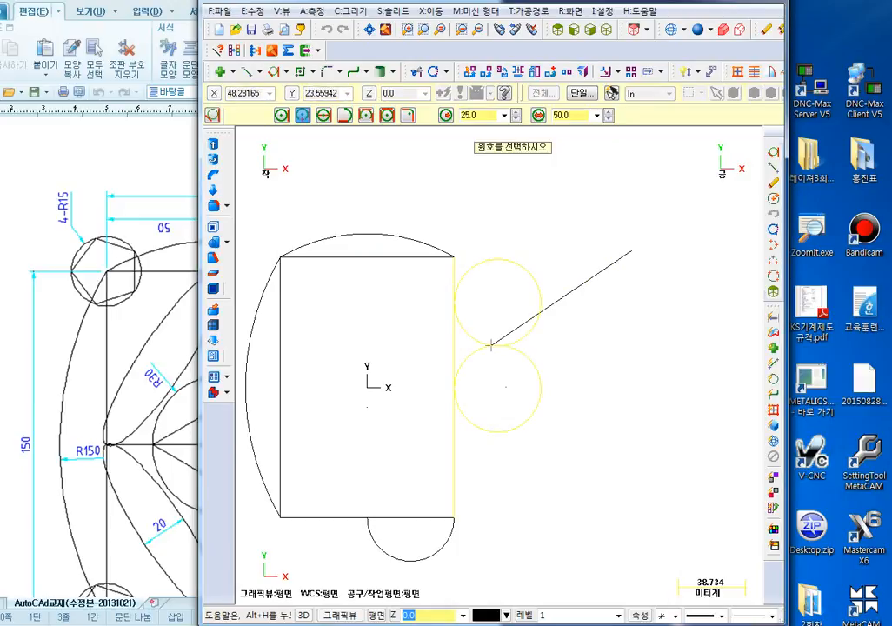
scroll(491, 345, up, 3)
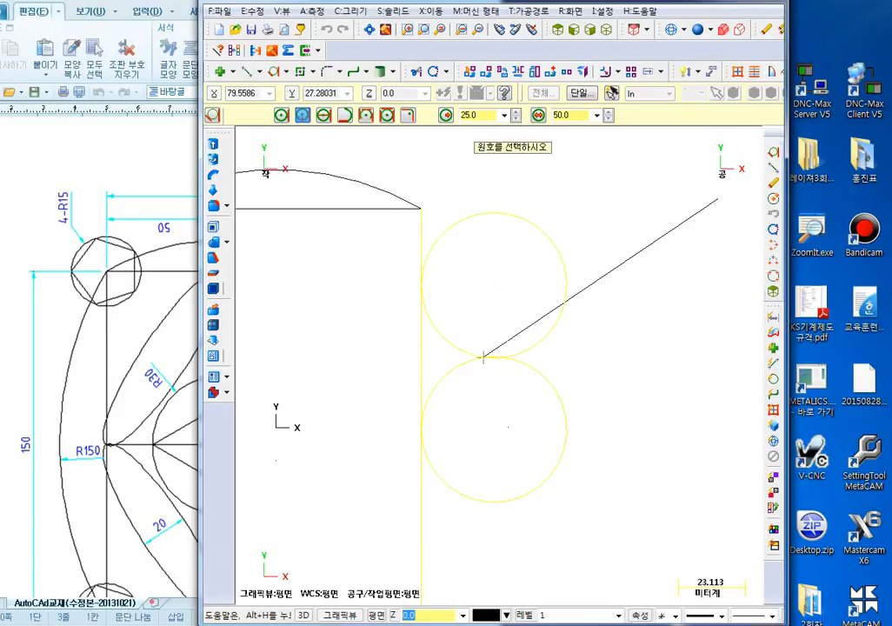
click(484, 356)
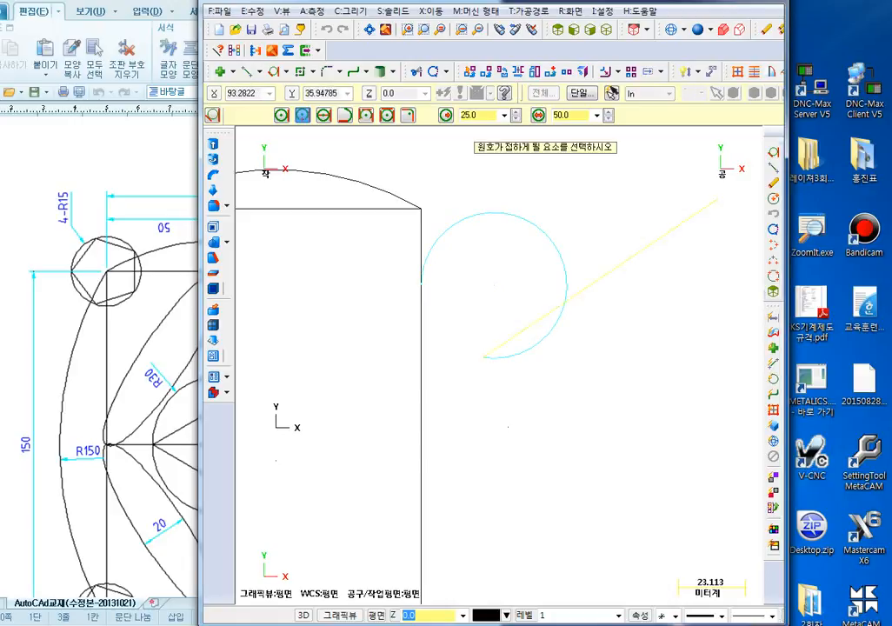
key(Escape)
Delete the diagonal line and the radius 25 tangent arc beside the rectangle's right edge
scroll(483, 412, down, 1)
middle_drag(483, 411, 413, 326)
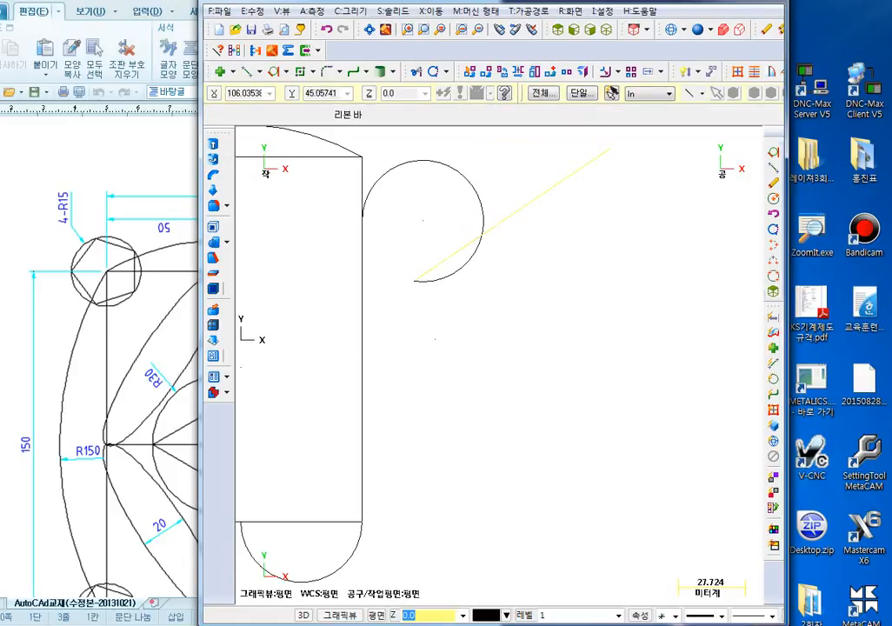
click(500, 223)
key(Delete)
click(479, 201)
key(Delete)
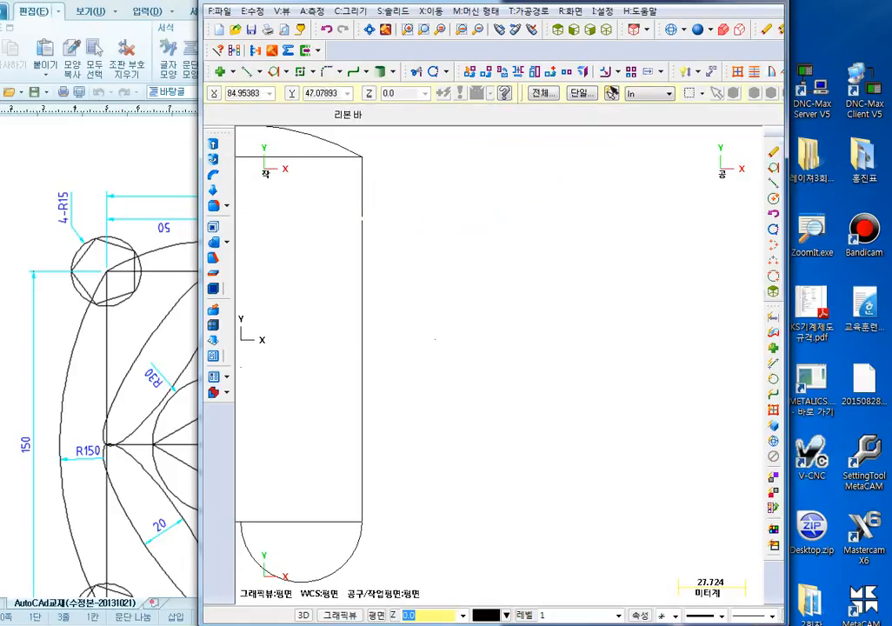
Draw a steep line sloping down to the right in the empty area right of the rectangle
click(249, 72)
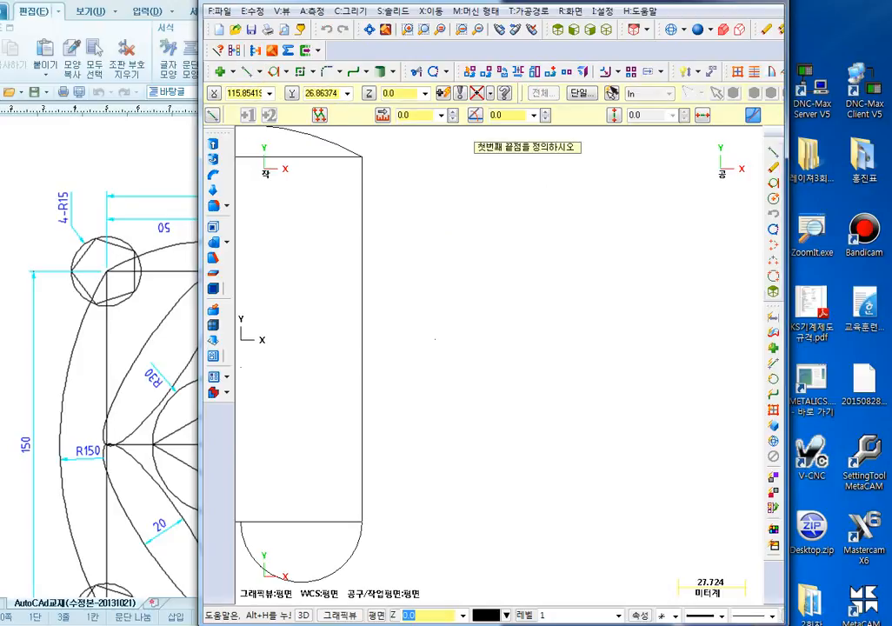
click(522, 274)
click(578, 432)
key(Escape)
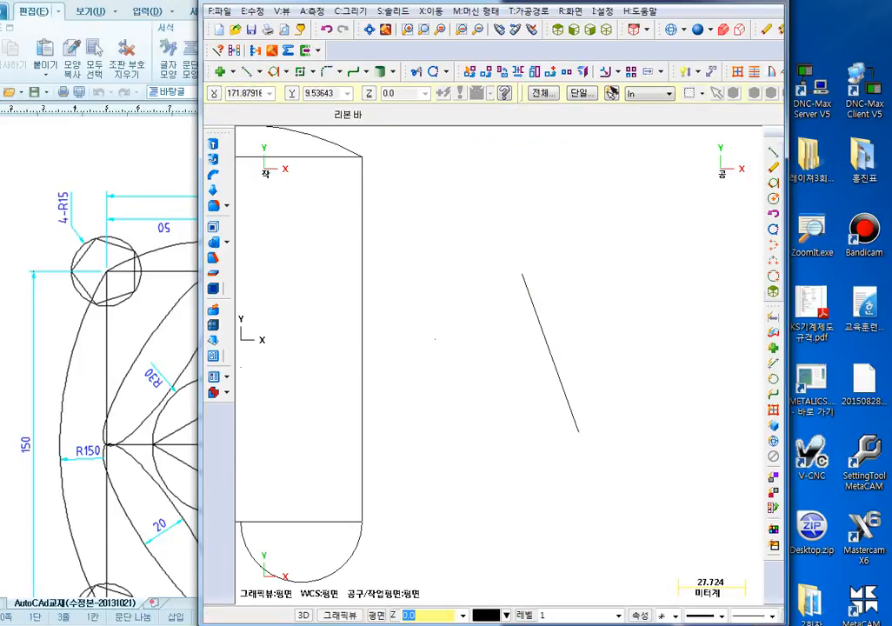
Draw a small upright rectangle above and to the right of the steep line
click(299, 72)
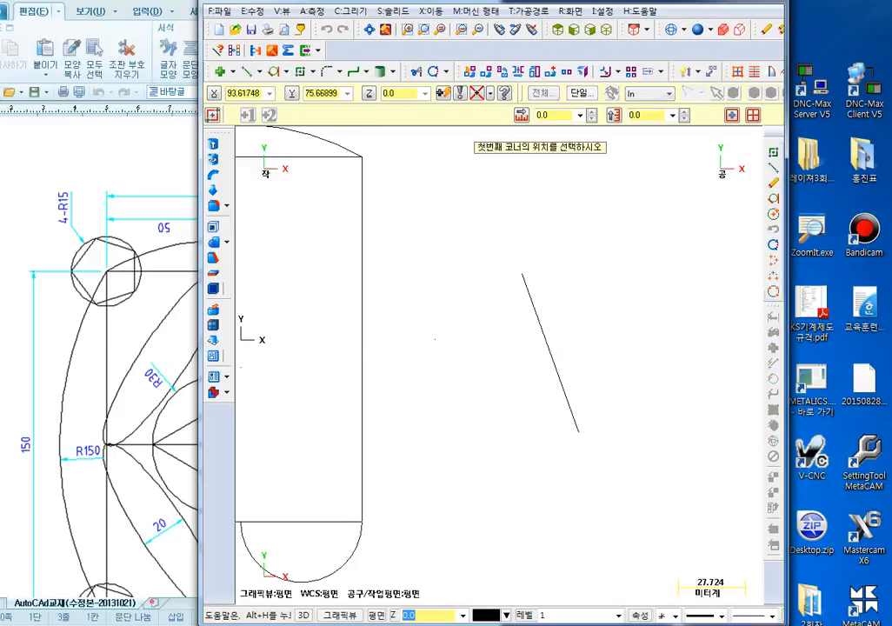
click(578, 188)
click(646, 292)
key(Escape)
Try to draw a radius 25 arc tangent to the large rectangle's right edge through the steep line's lower endpoint
middle_drag(622, 332, 603, 346)
click(273, 72)
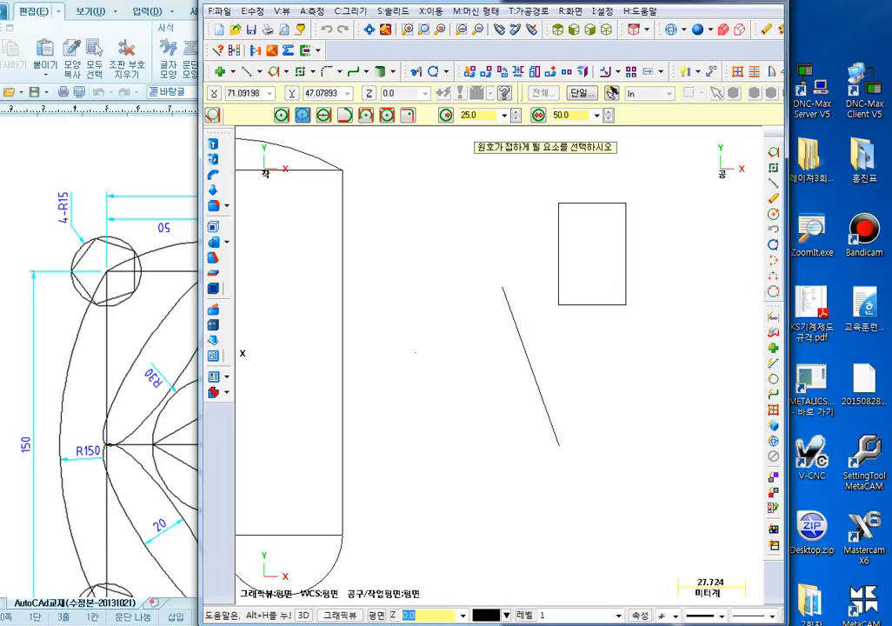
click(345, 221)
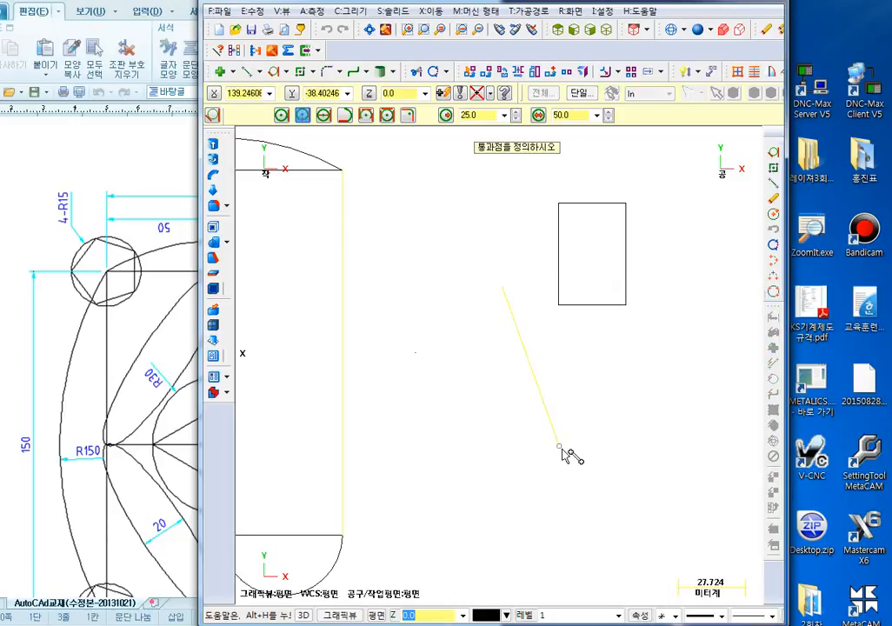
click(563, 452)
click(583, 401)
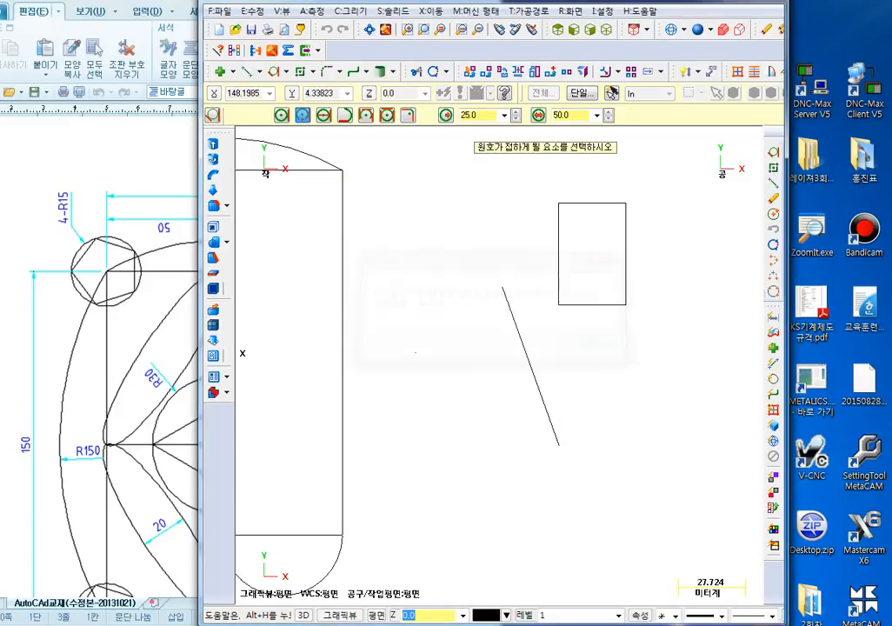
key(Return)
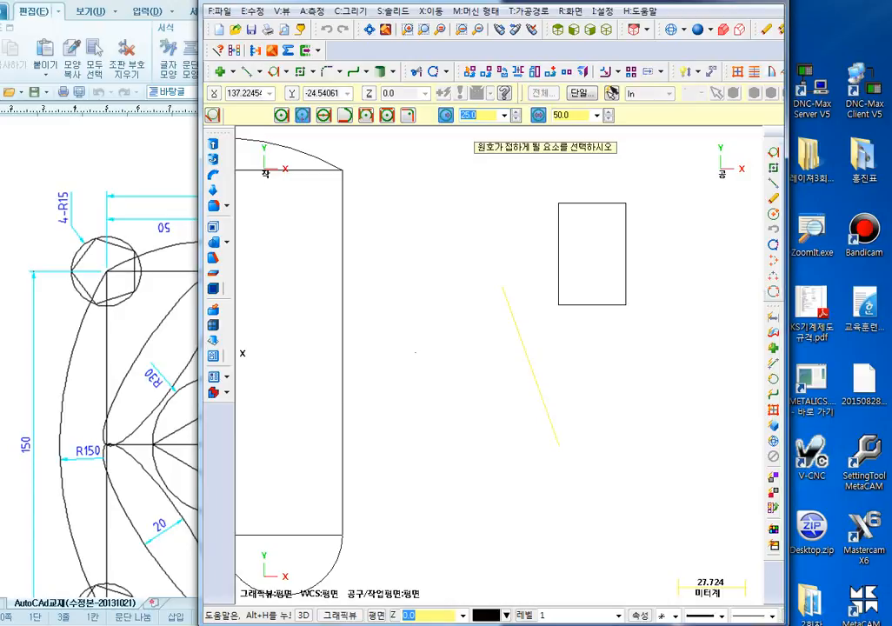
Draw a radius 150 arc tangent to the large rectangle's right edge through the steep line's lower endpoint, keeping the lower circle's right-hand arc
double_click(480, 116)
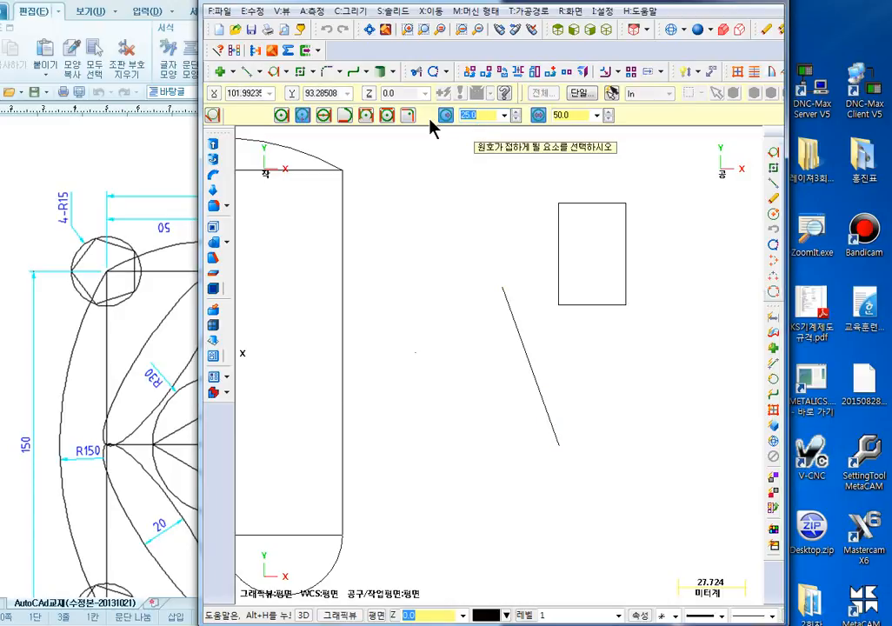
text(150)
key(Return)
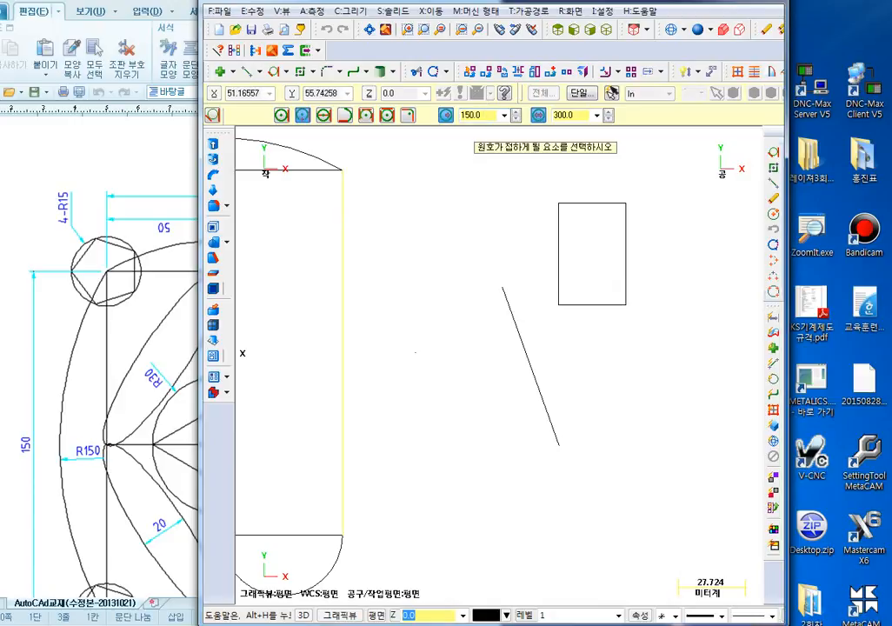
click(342, 216)
click(559, 445)
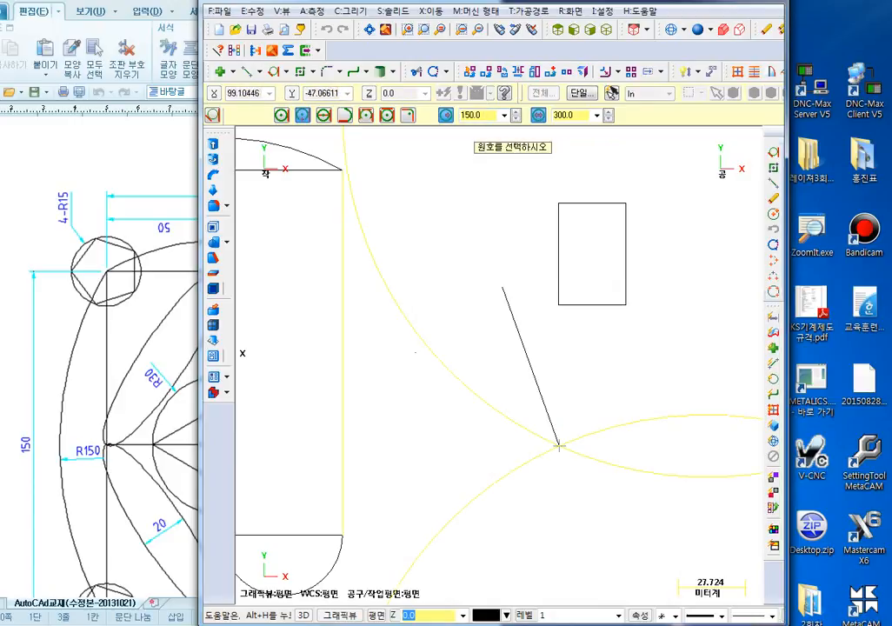
scroll(559, 445, down, 3)
middle_drag(524, 430, 459, 456)
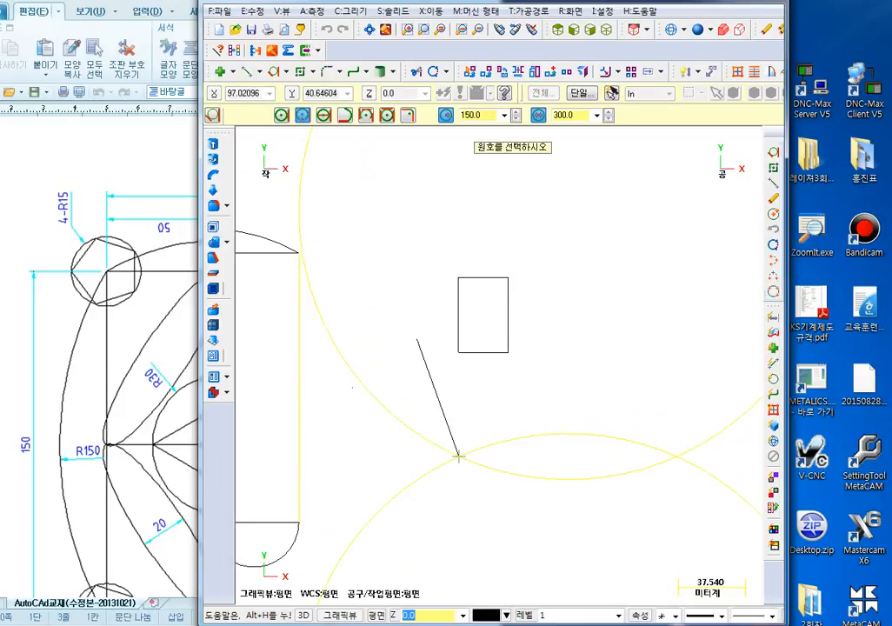
middle_drag(458, 455, 500, 452)
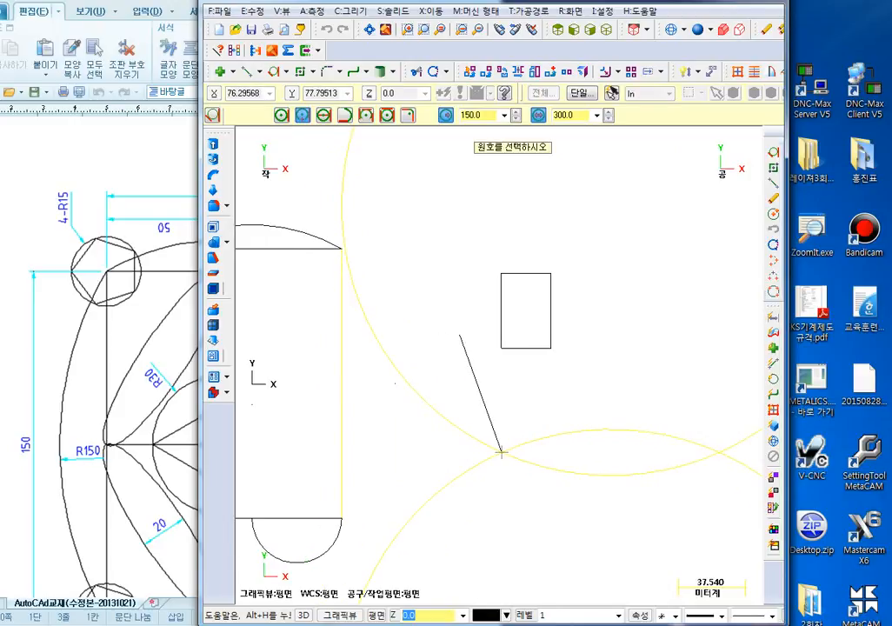
click(691, 443)
middle_drag(728, 505, 687, 503)
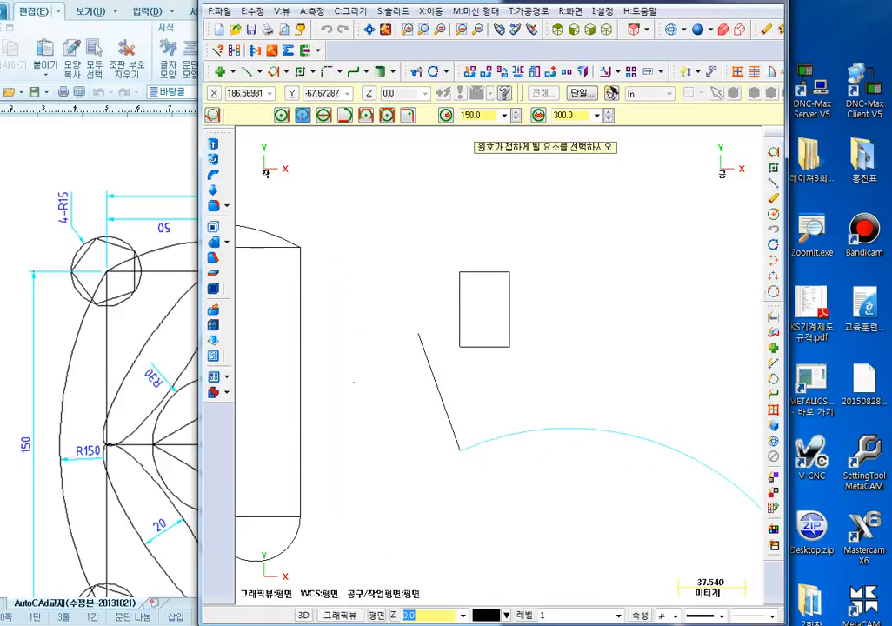
scroll(552, 437, down, 1)
key(Escape)
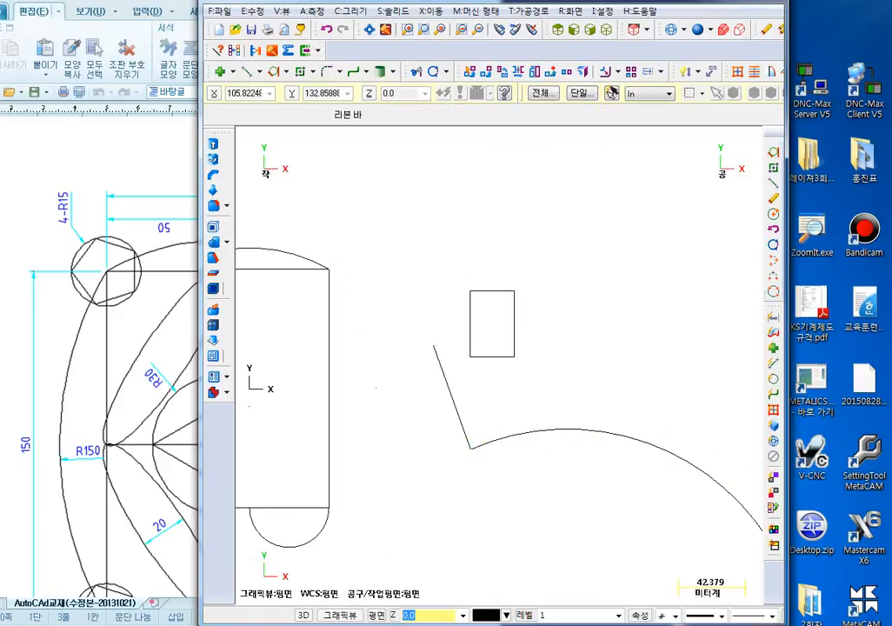
Undo the radius 150 tangent arc and the small rectangle
key(ctrl+z)
key(ctrl+z)
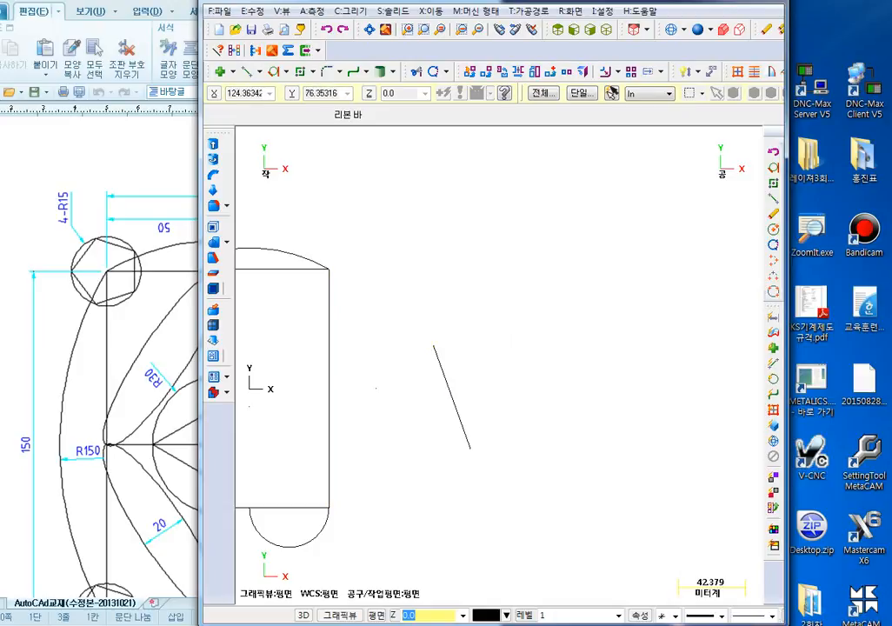
click(274, 73)
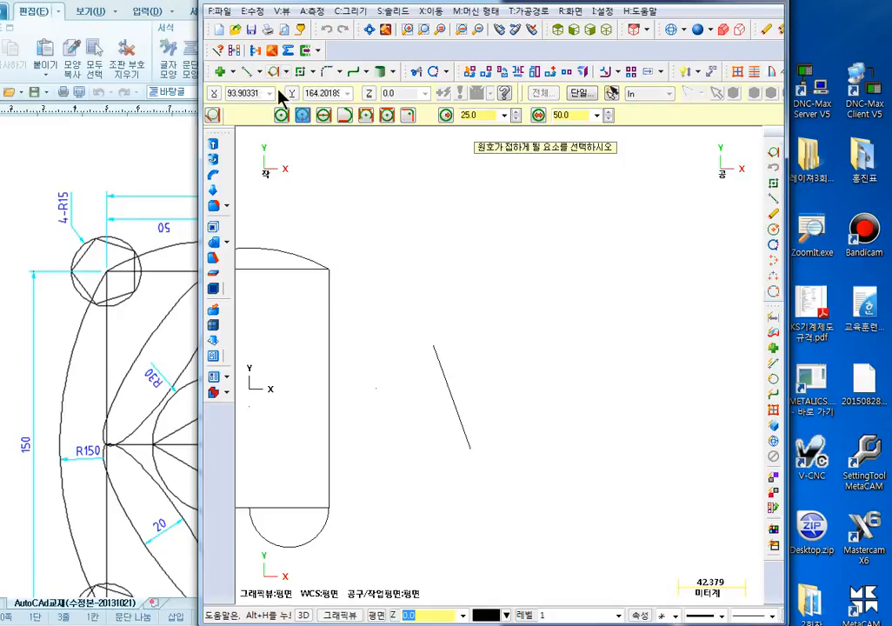
double_click(467, 115)
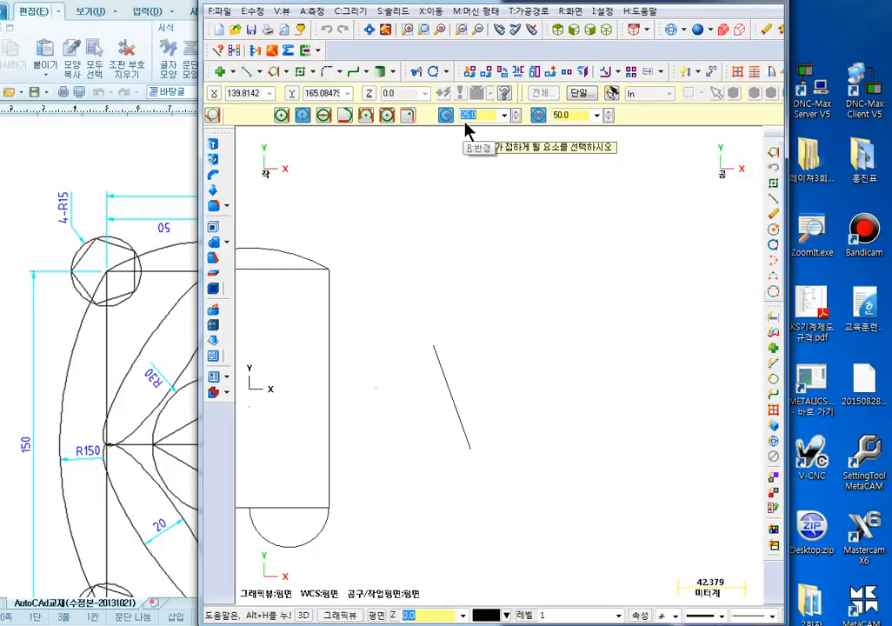
key(Escape)
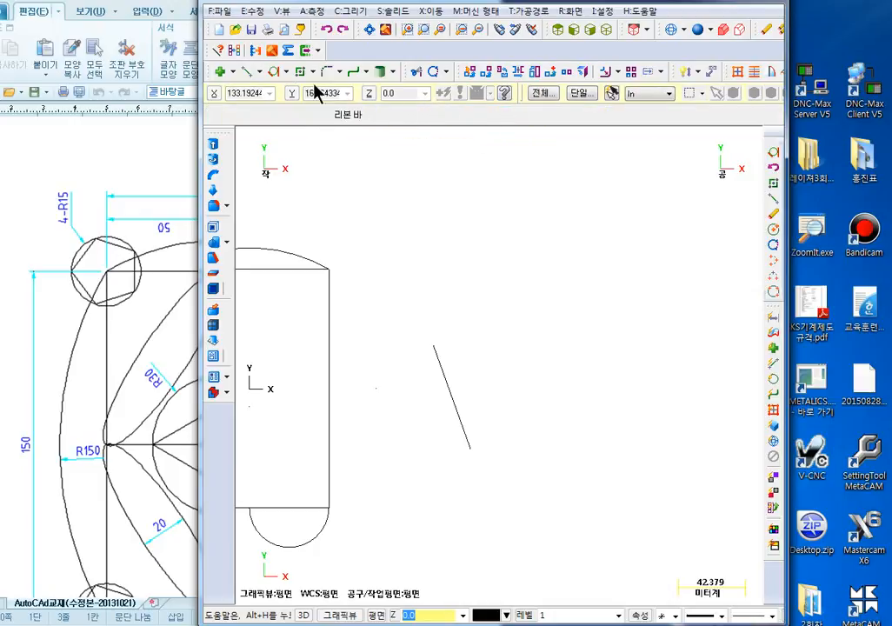
Draw a tangent line from the arc below the rectangle, using the steep line's lower endpoint as the through-point and extending it downward
click(260, 73)
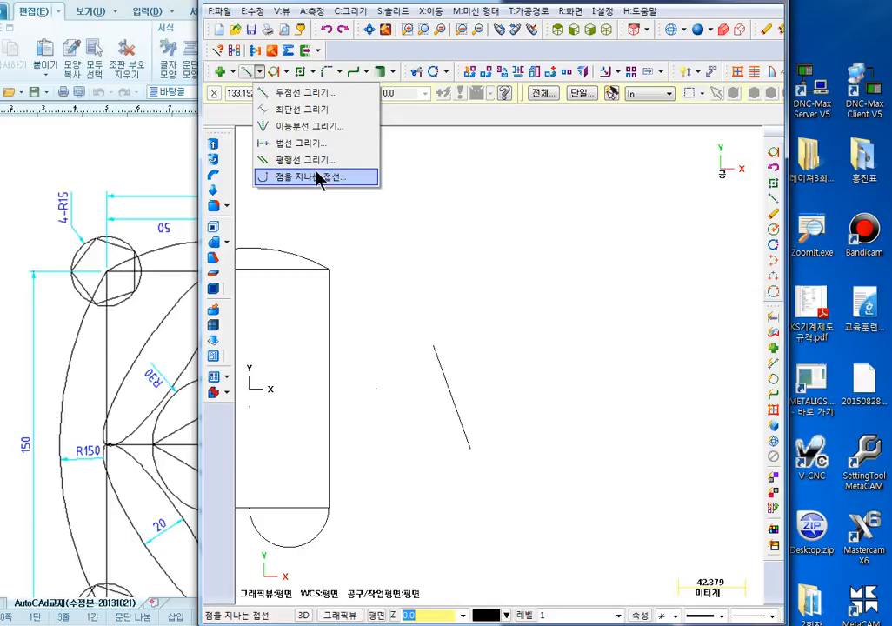
click(300, 177)
middle_drag(387, 254, 447, 245)
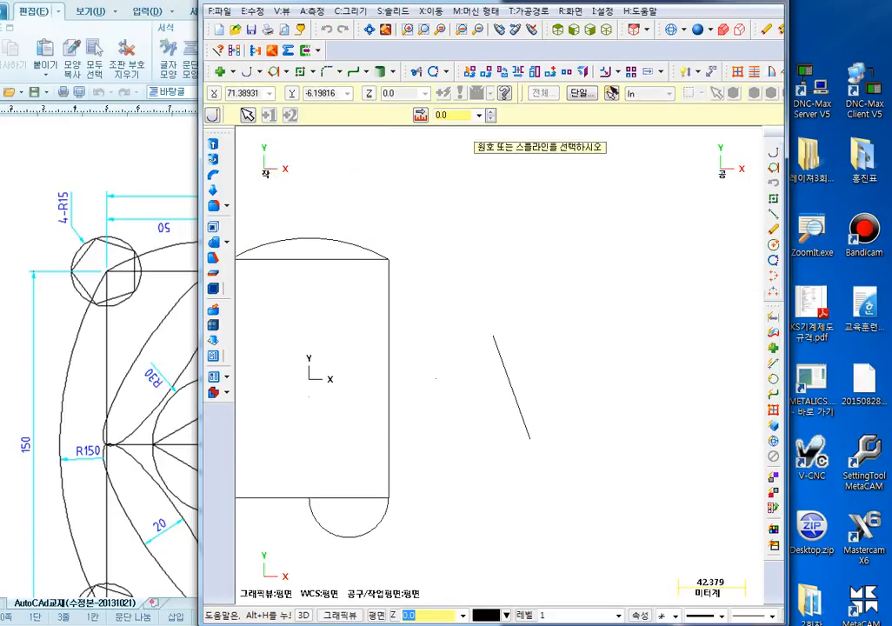
middle_drag(430, 423, 450, 307)
click(401, 405)
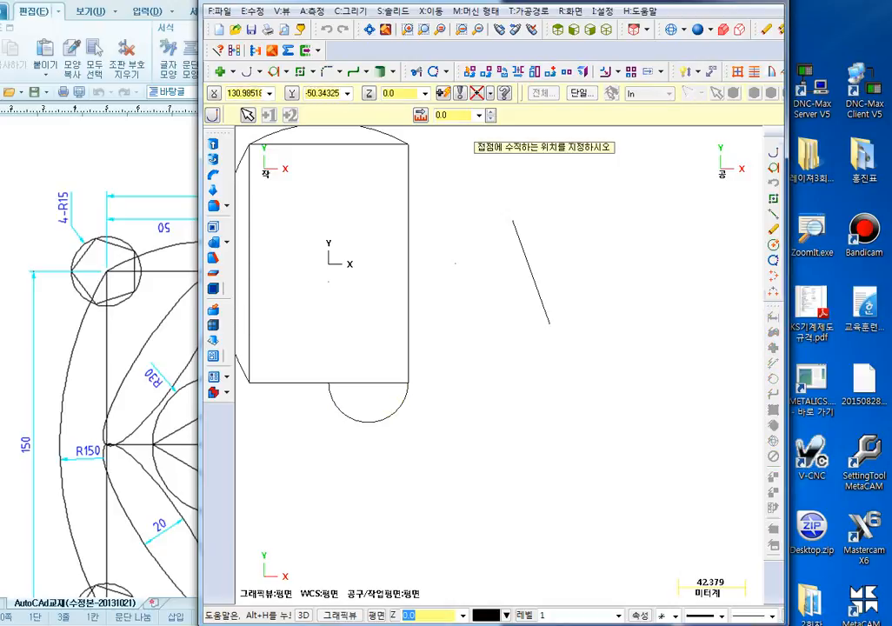
click(549, 323)
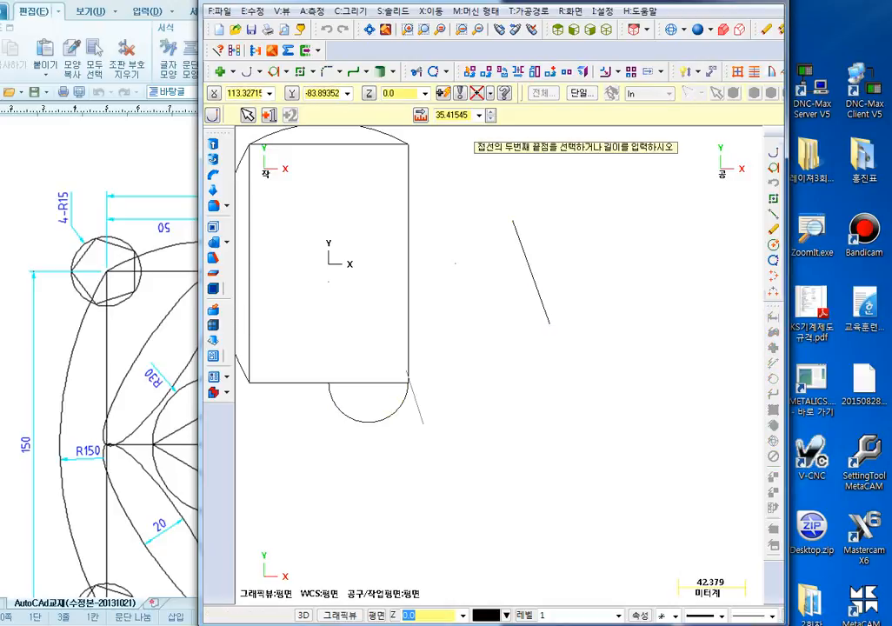
click(440, 478)
key(Escape)
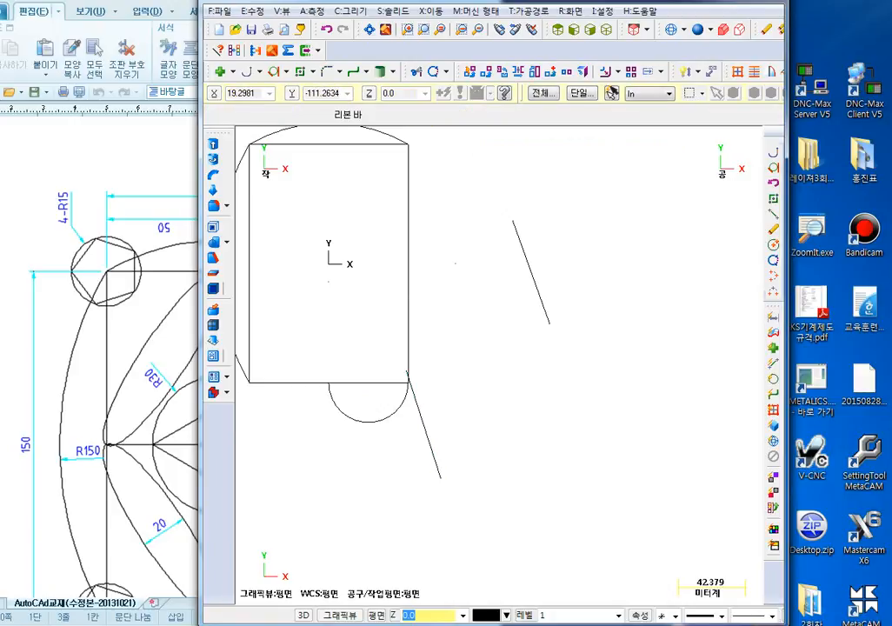
click(405, 379)
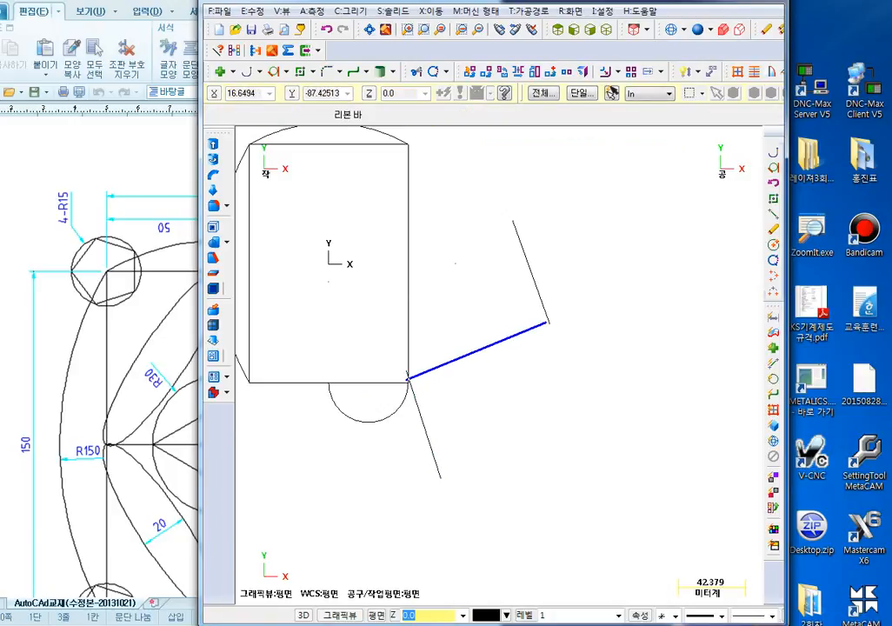
drag(549, 323, 400, 379)
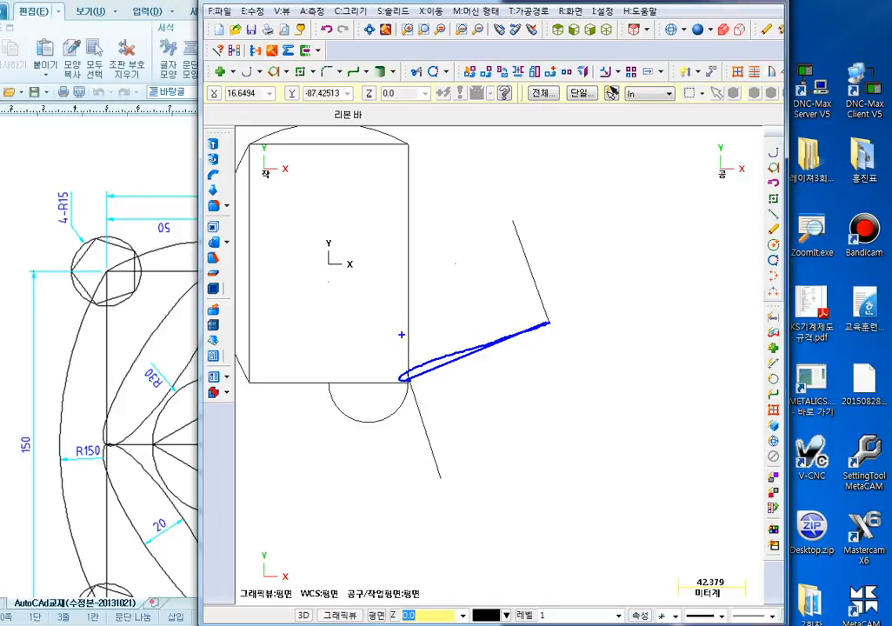
drag(396, 319, 443, 500)
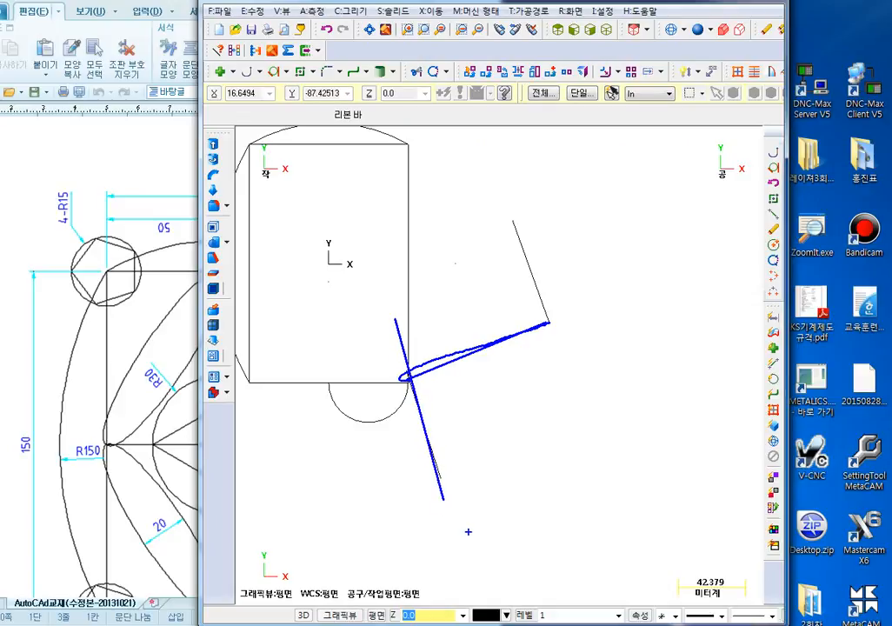
key(Escape)
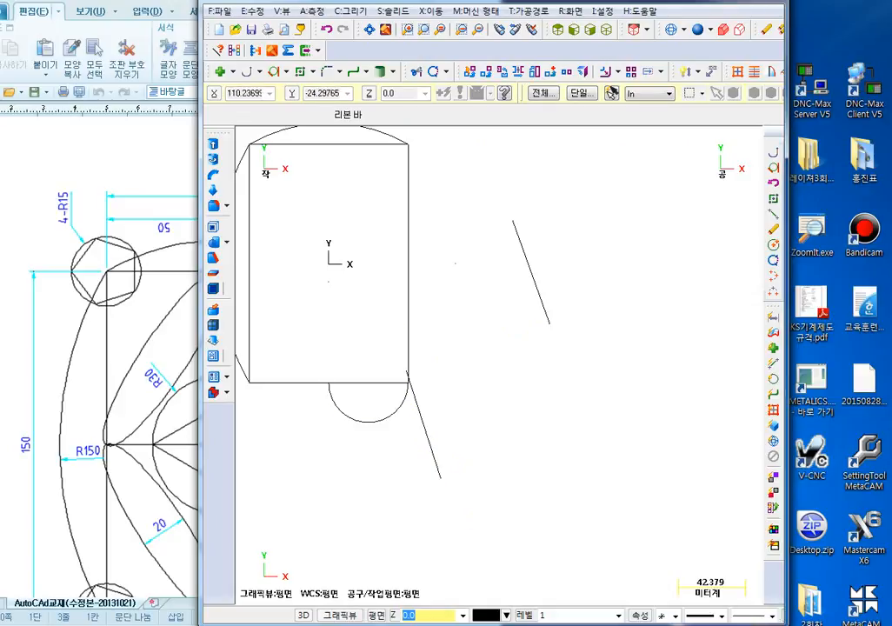
Delete the tangent line and the arc below the rectangle
key(Delete)
click(402, 401)
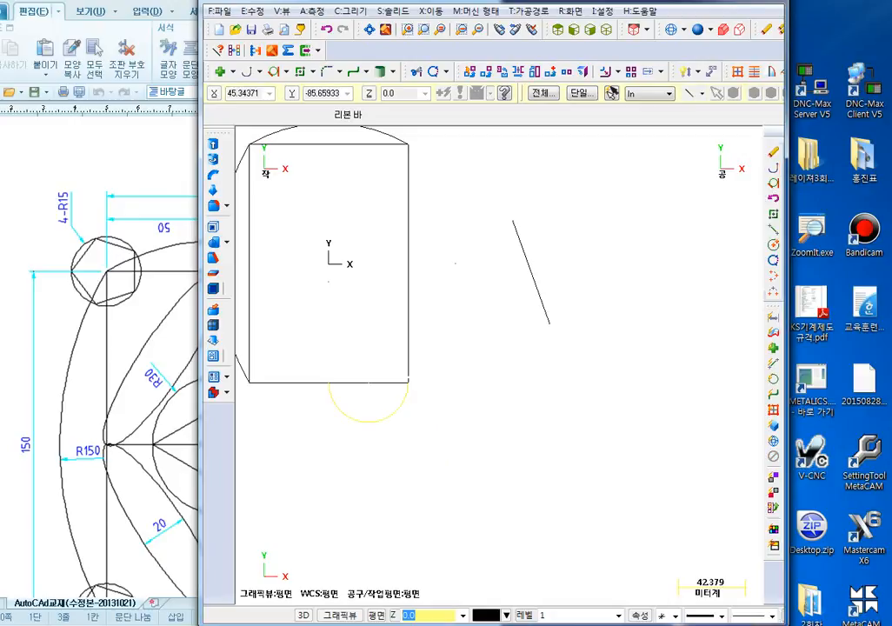
key(Delete)
middle_drag(461, 213, 459, 263)
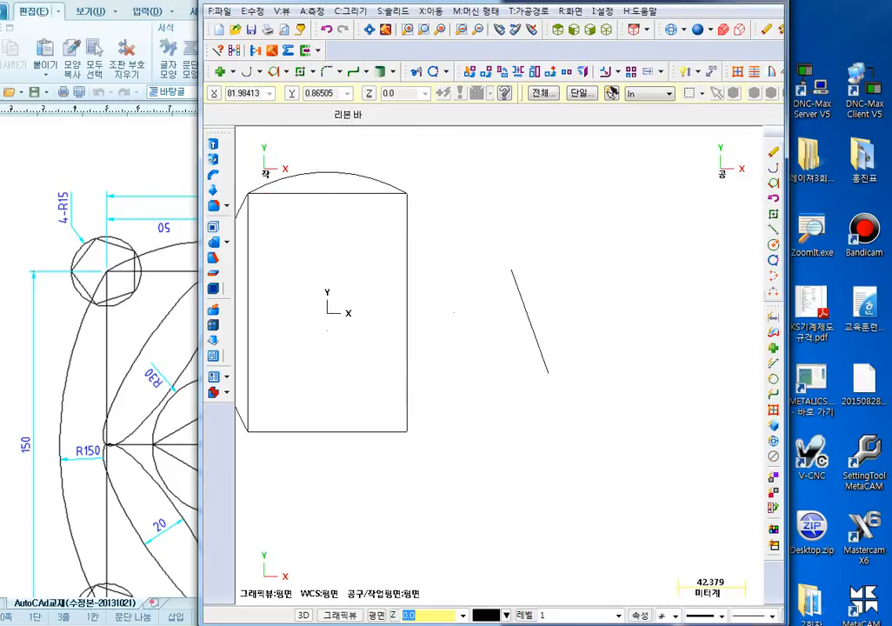
click(273, 73)
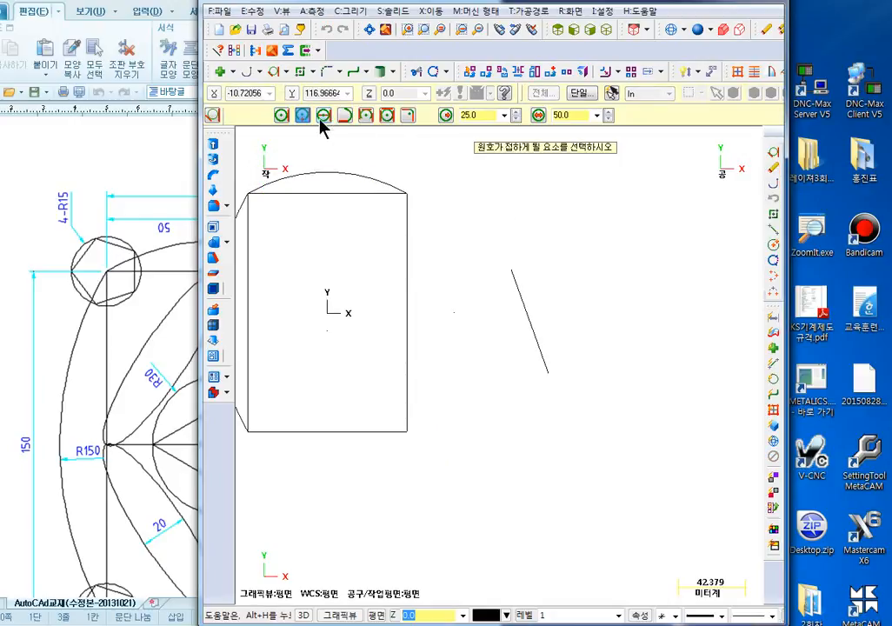
click(323, 116)
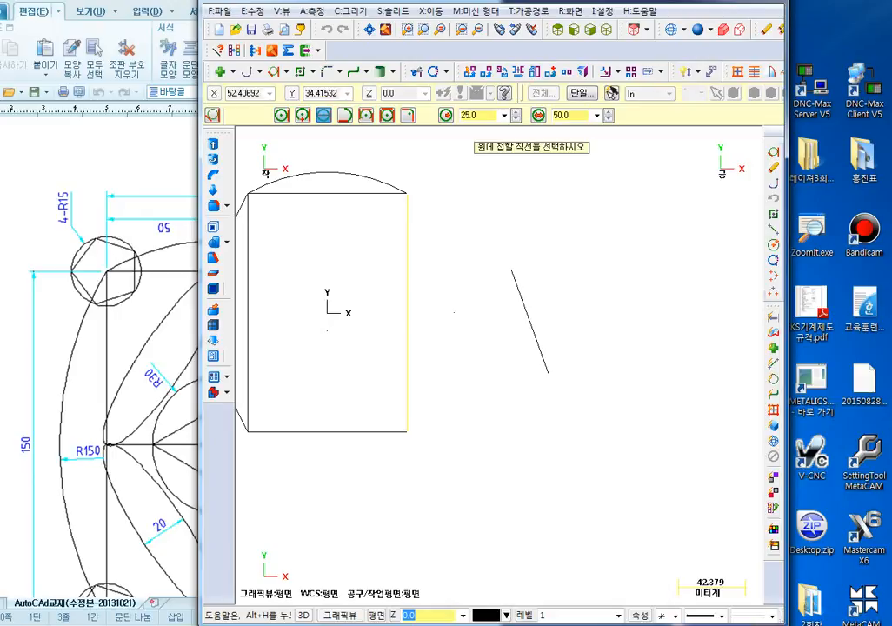
click(410, 258)
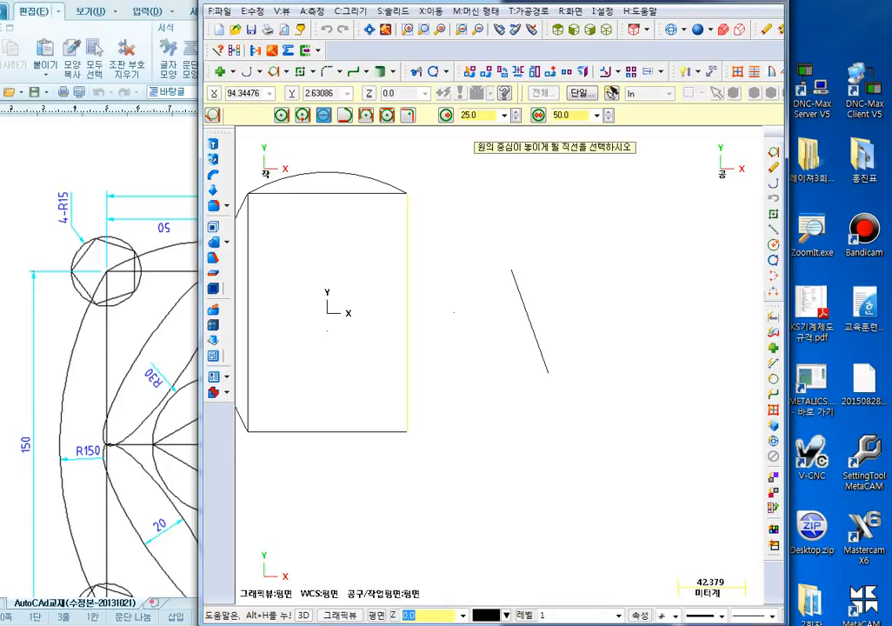
click(514, 277)
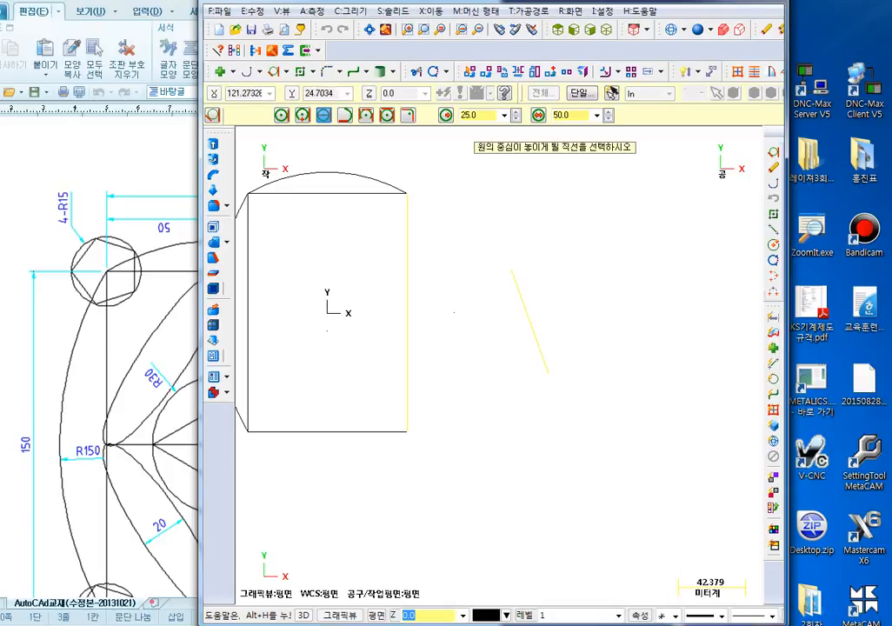
click(512, 277)
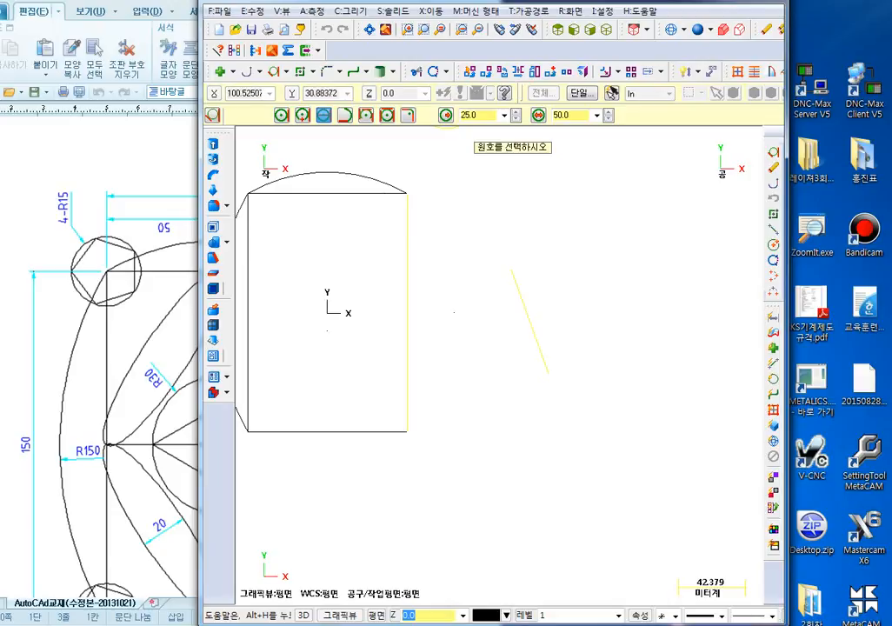
key(Escape)
key(Escape)
Try to draw a radius 25 circle tangent to the rectangle's right edge with its centre on the steep line's extension
click(274, 72)
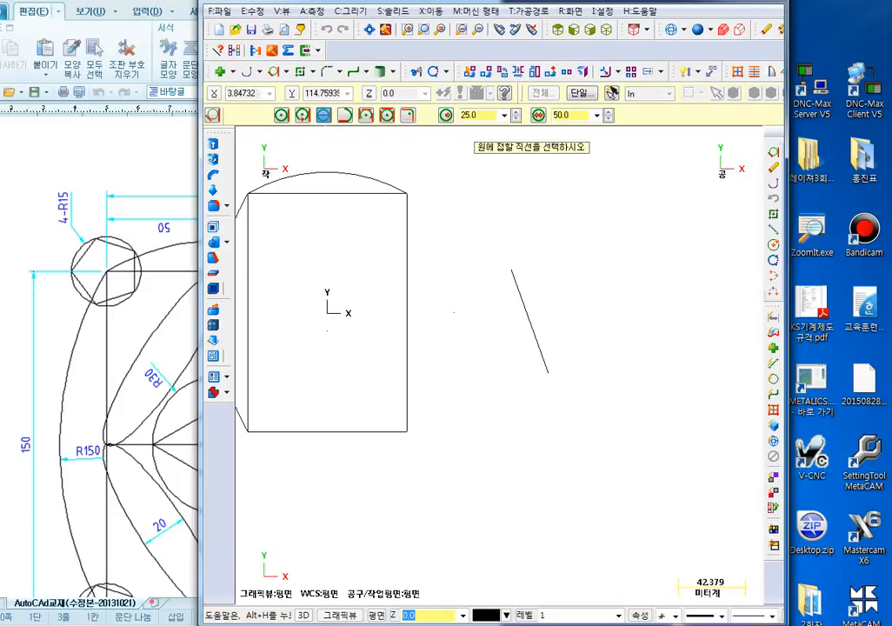
middle_drag(466, 259, 511, 280)
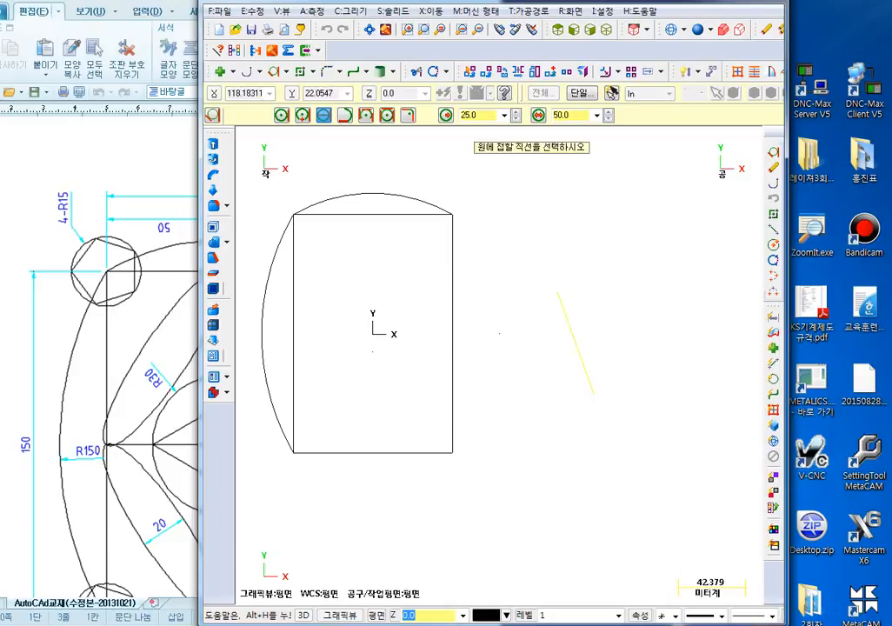
click(454, 282)
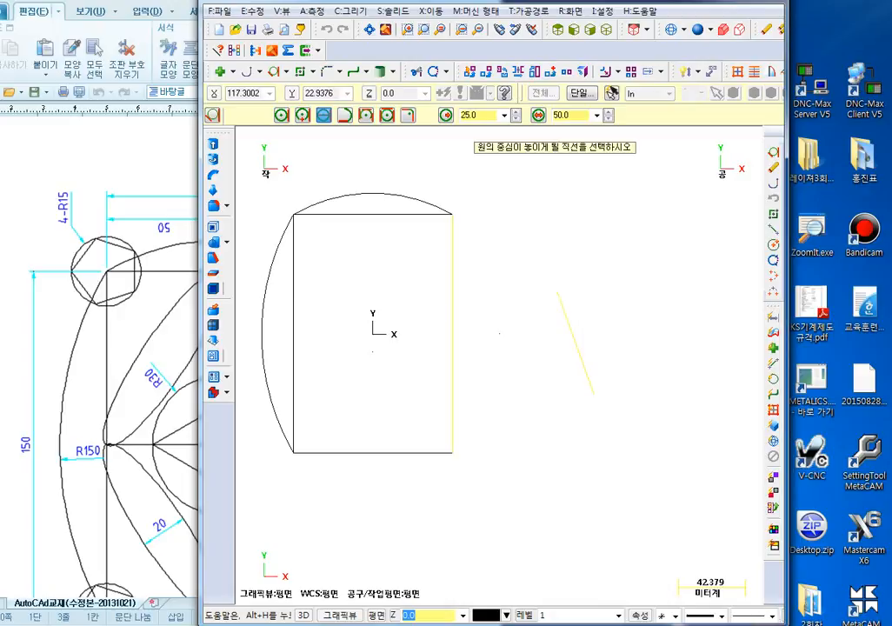
click(559, 297)
middle_drag(516, 181, 493, 296)
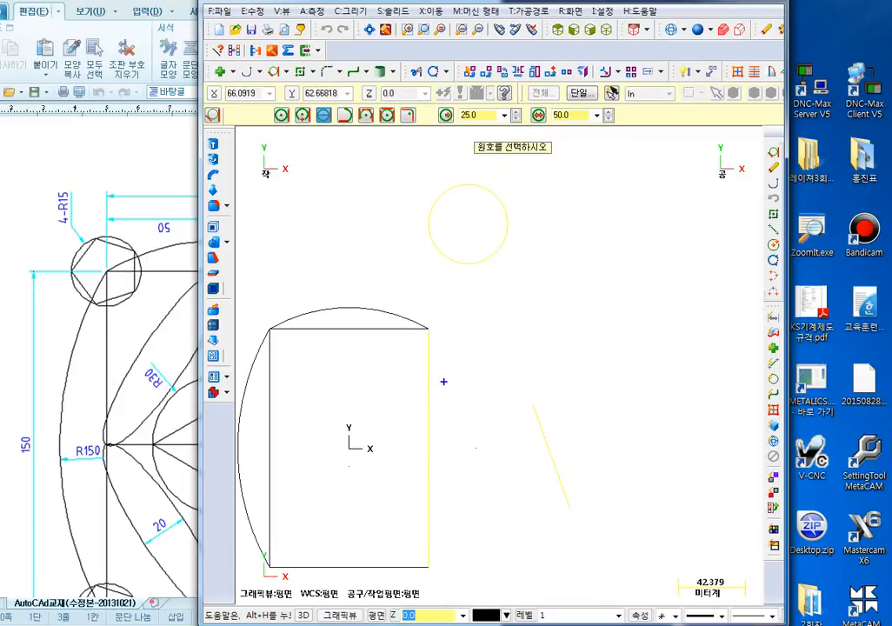
click(427, 571)
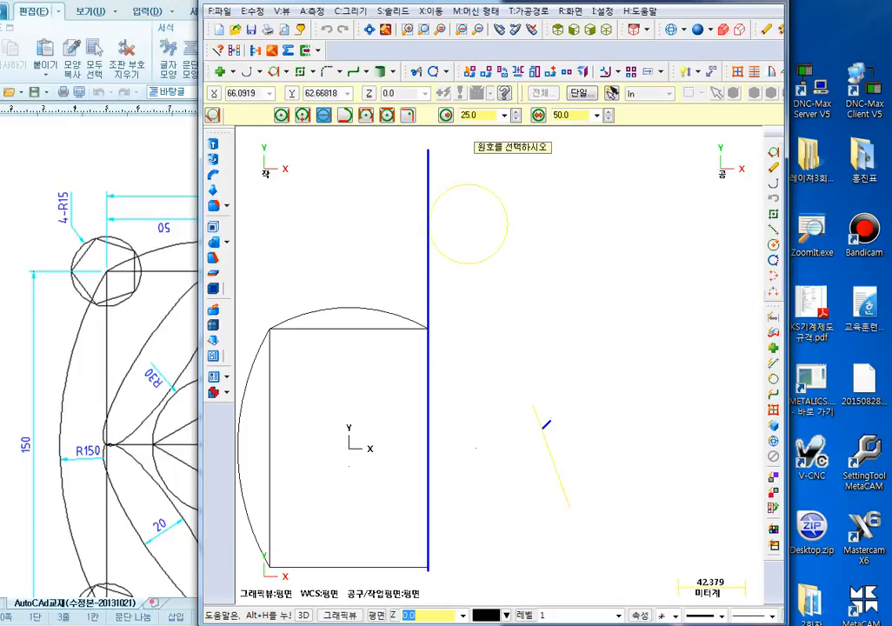
click(569, 506)
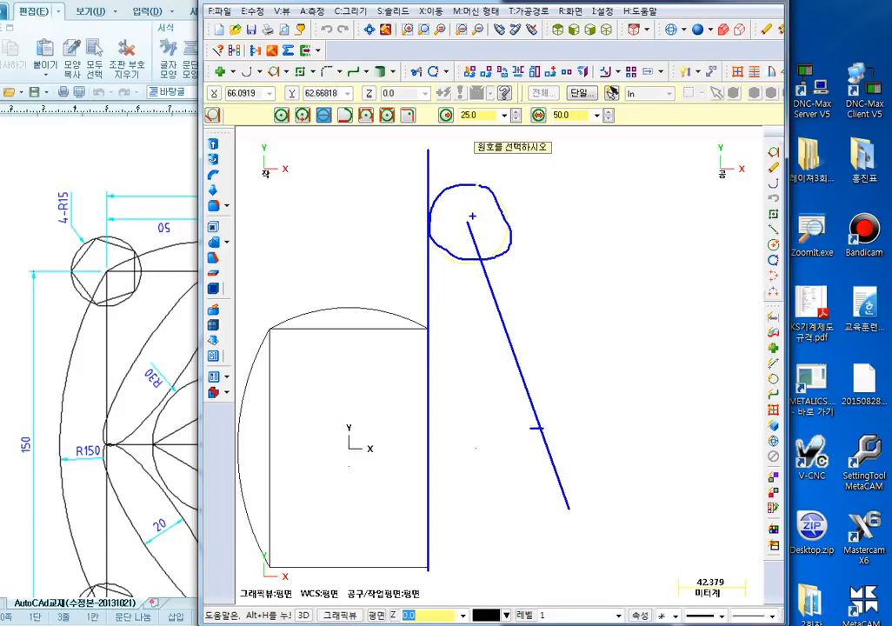
drag(519, 356, 537, 429)
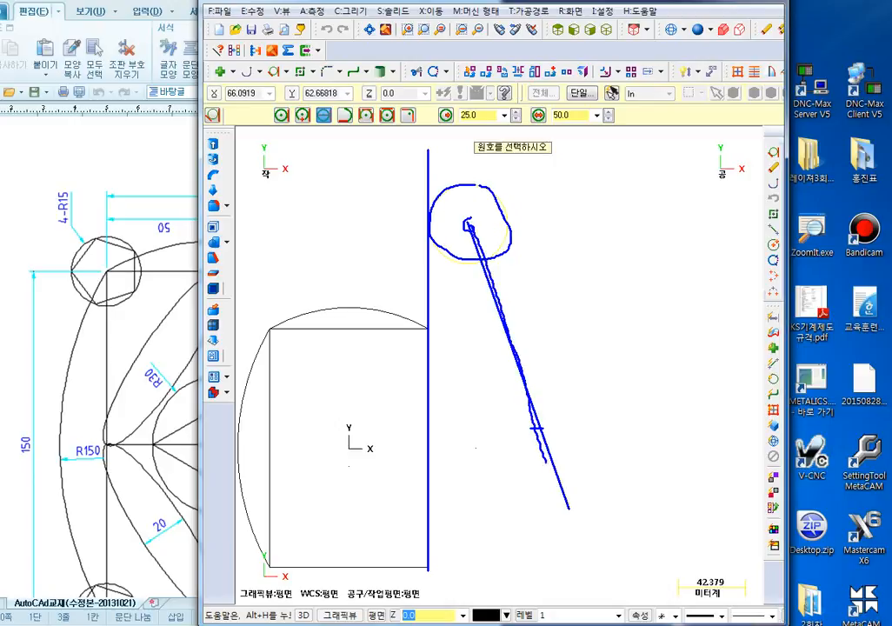
drag(424, 133, 425, 235)
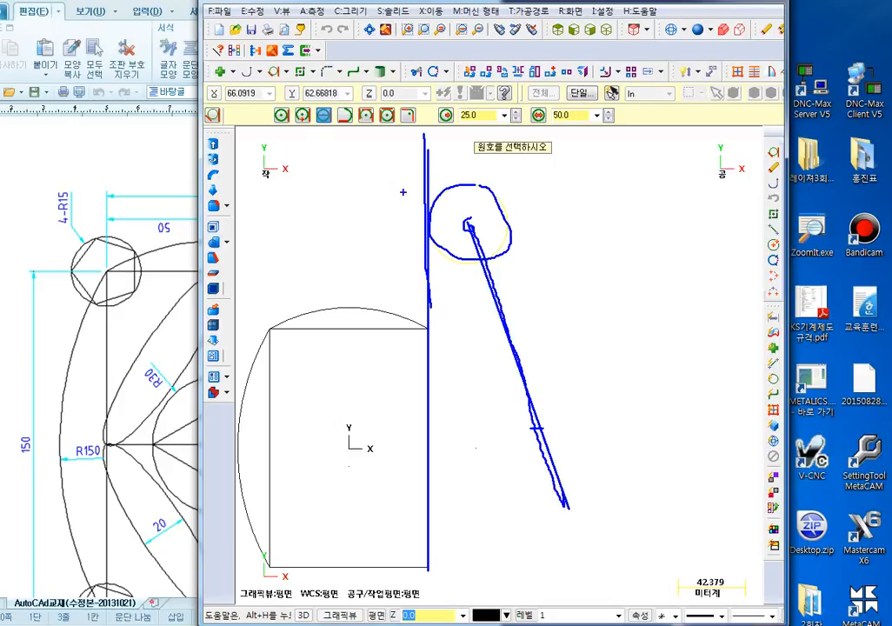
key(Escape)
key(Escape)
scroll(503, 374, down, 1)
mouse_move(504, 375)
middle_down()
mouse_move(424, 276)
mouse_move(460, 247)
middle_up()
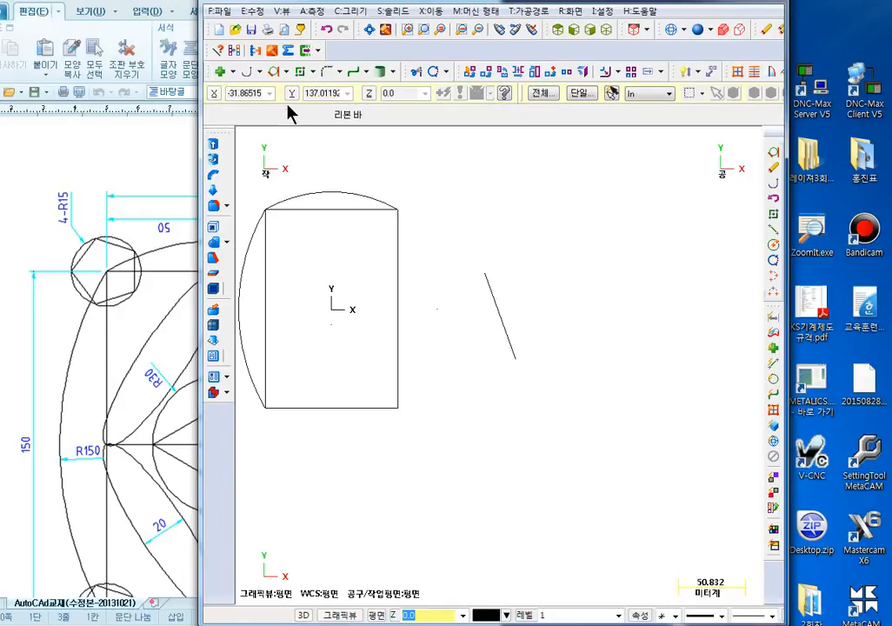
Delete the steep line beside the rectangle
click(275, 72)
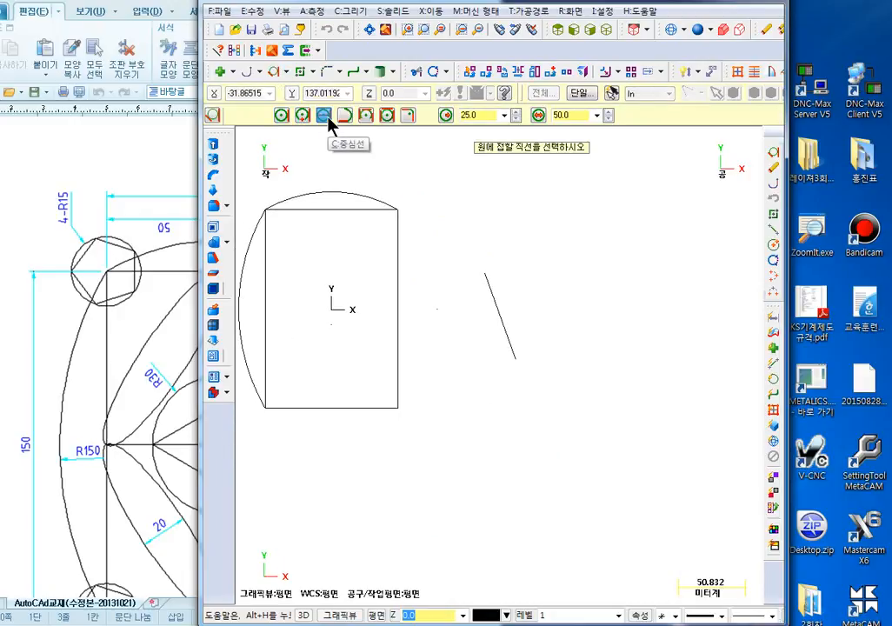
key(Escape)
click(495, 305)
key(Delete)
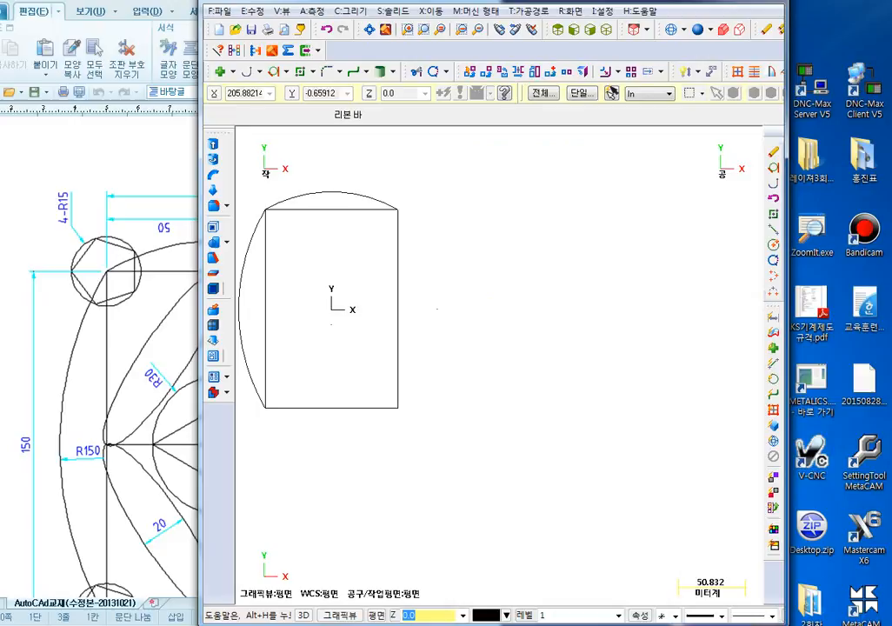
Draw a gently sloping line about 68 mm long at about 206 degrees, to the right of the rectangle's upper half
click(259, 72)
click(270, 90)
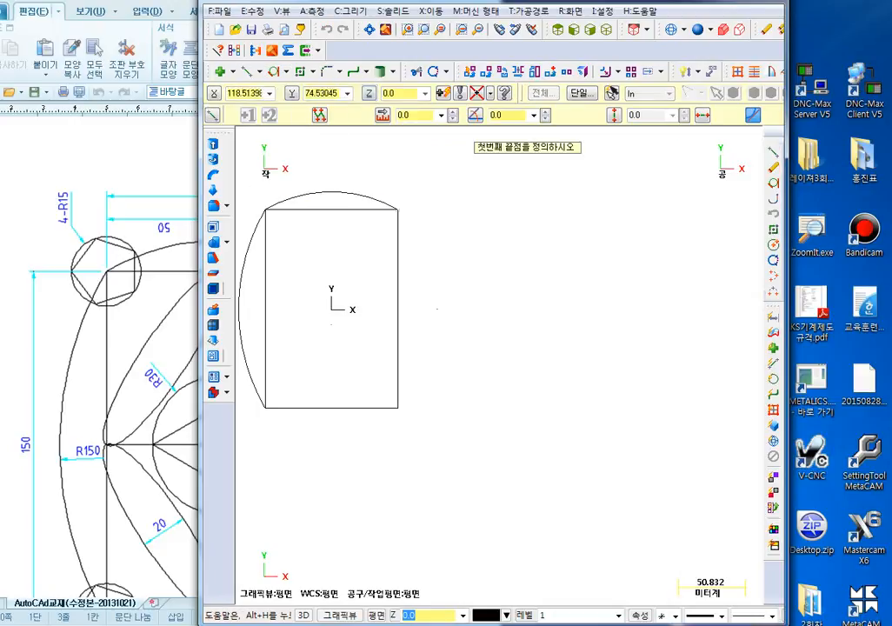
click(520, 223)
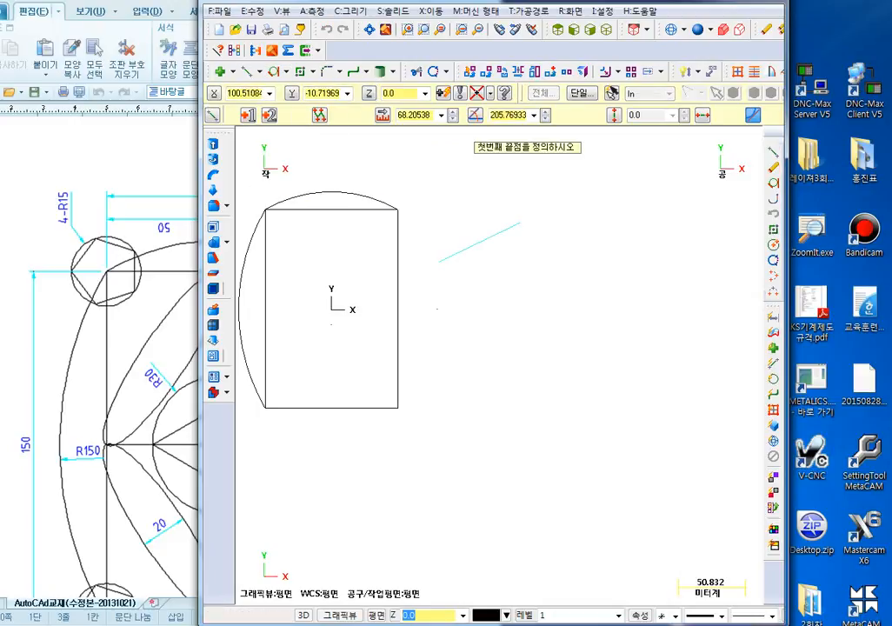
key(Escape)
Draw a radius 25 circle tangent to the rectangle's right edge and centred on the sloping line, keeping the solution outside the rectangle
click(274, 73)
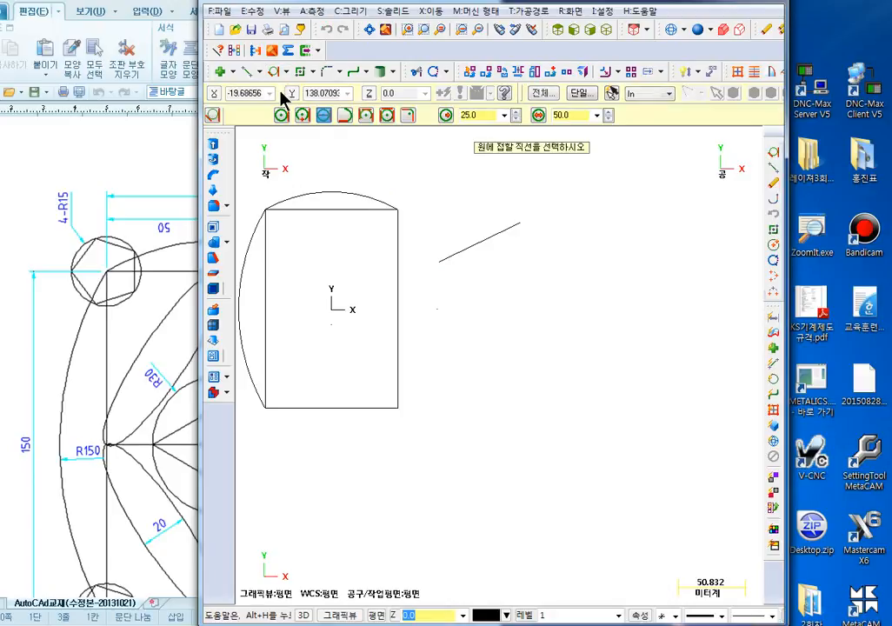
click(324, 115)
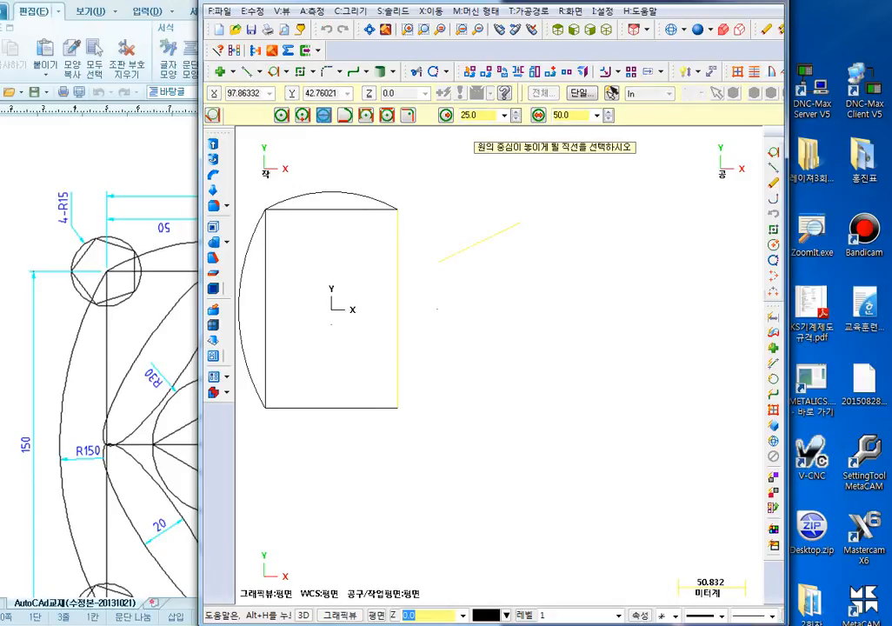
click(462, 251)
scroll(396, 251, up, 3)
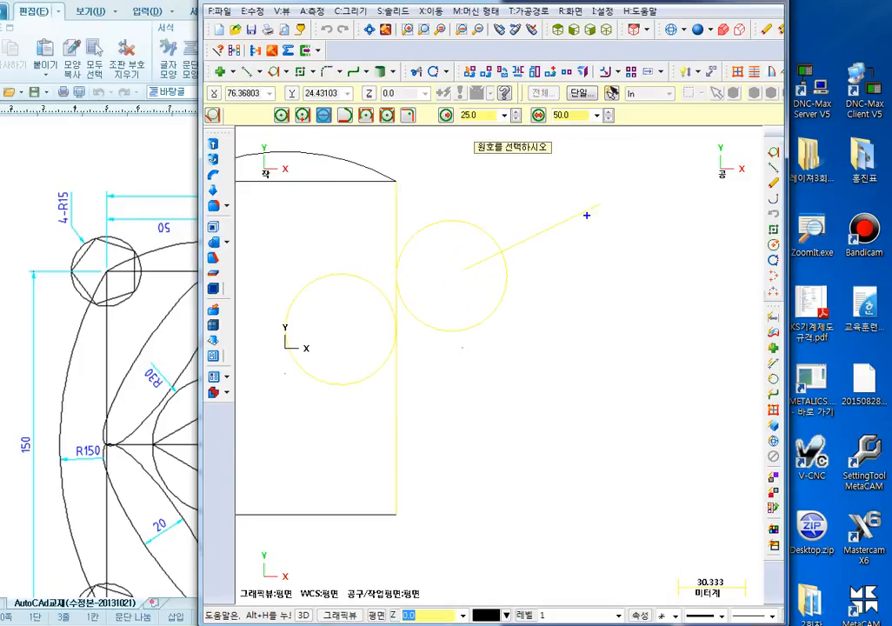
drag(592, 211, 530, 240)
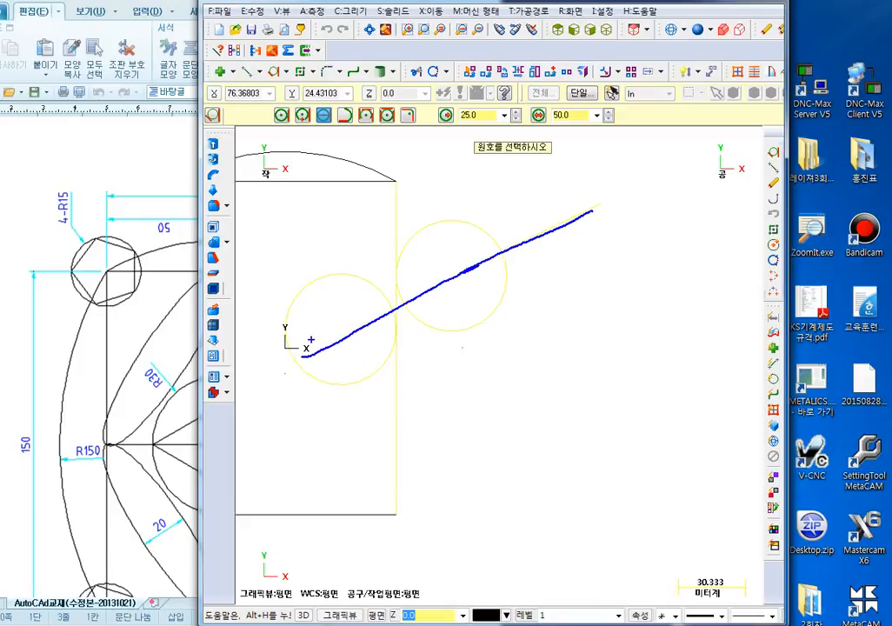
drag(393, 311, 398, 465)
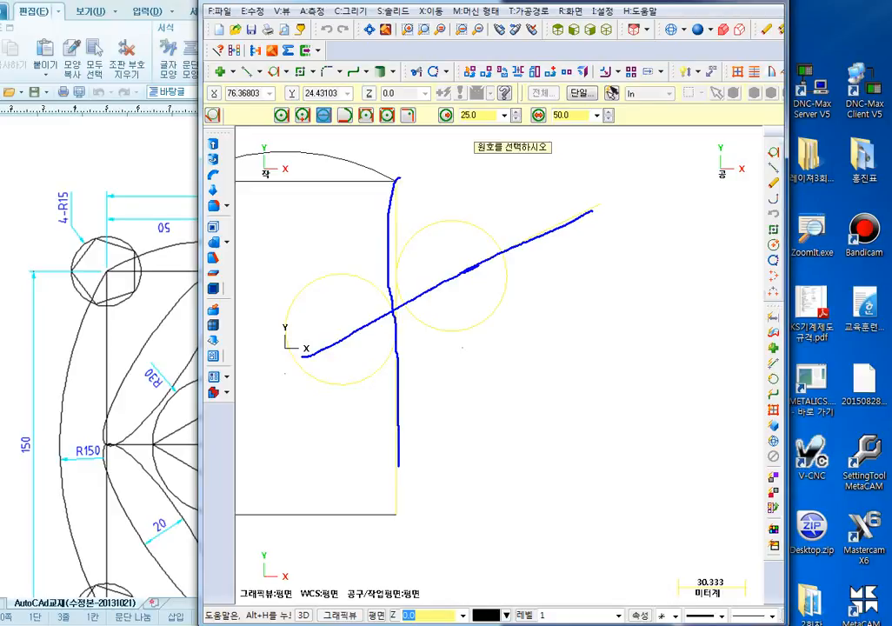
key(Escape)
click(452, 221)
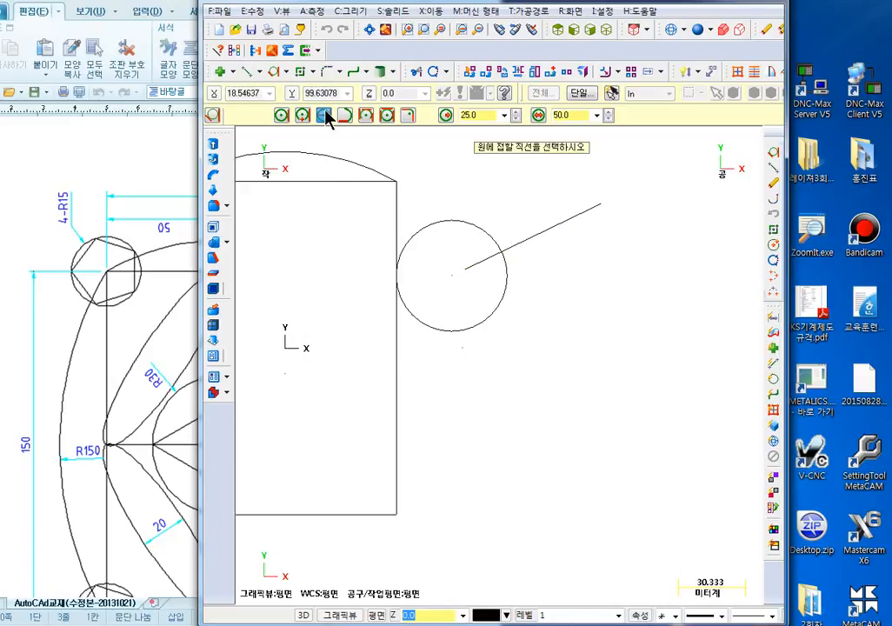
key(Escape)
middle_drag(507, 185, 483, 230)
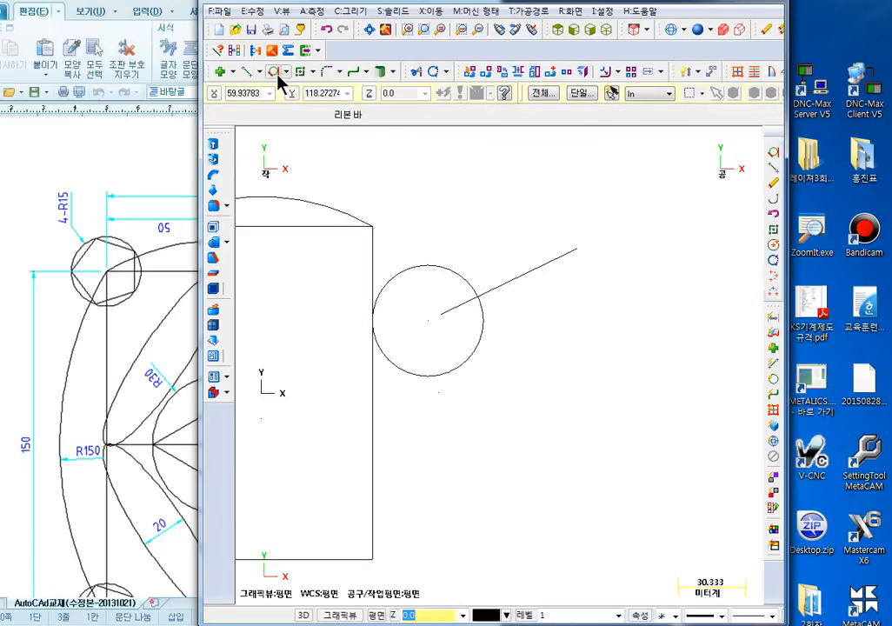
click(446, 271)
middle_drag(419, 315, 480, 314)
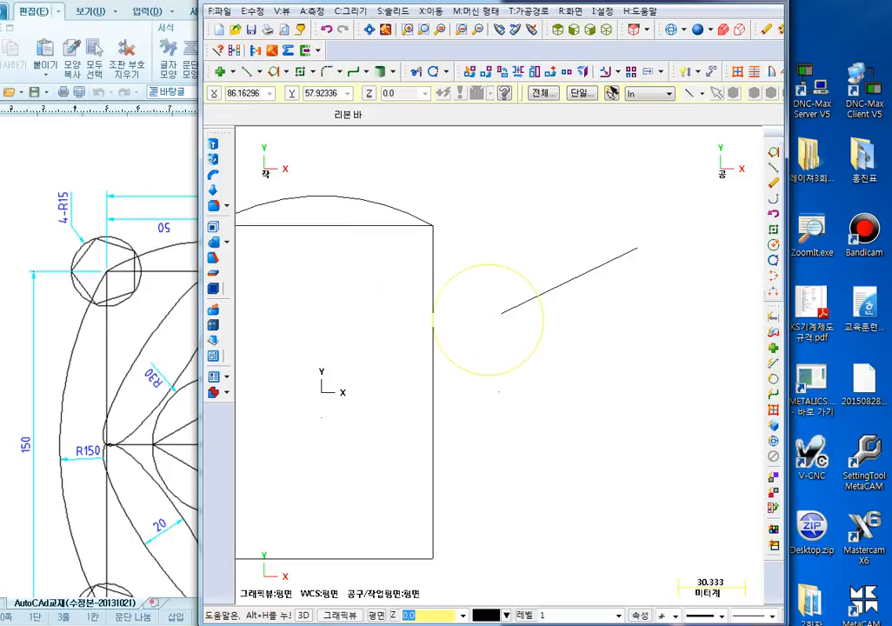
click(273, 73)
click(303, 115)
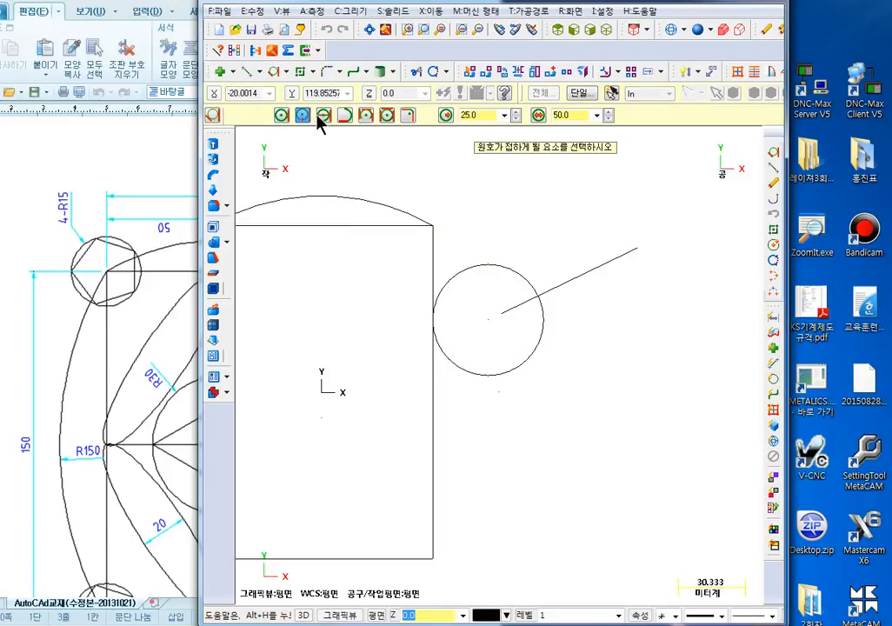
click(324, 116)
click(302, 116)
click(281, 115)
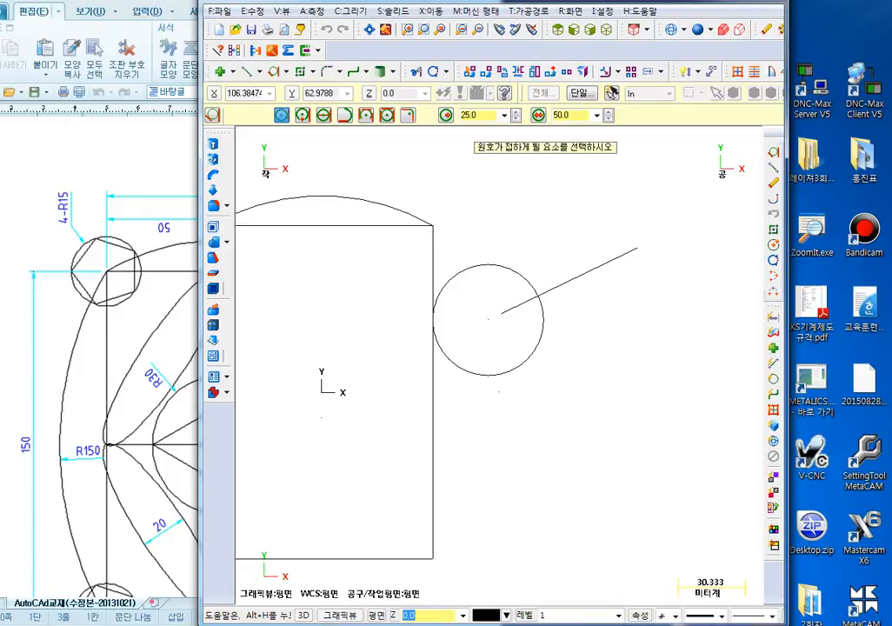
key(Escape)
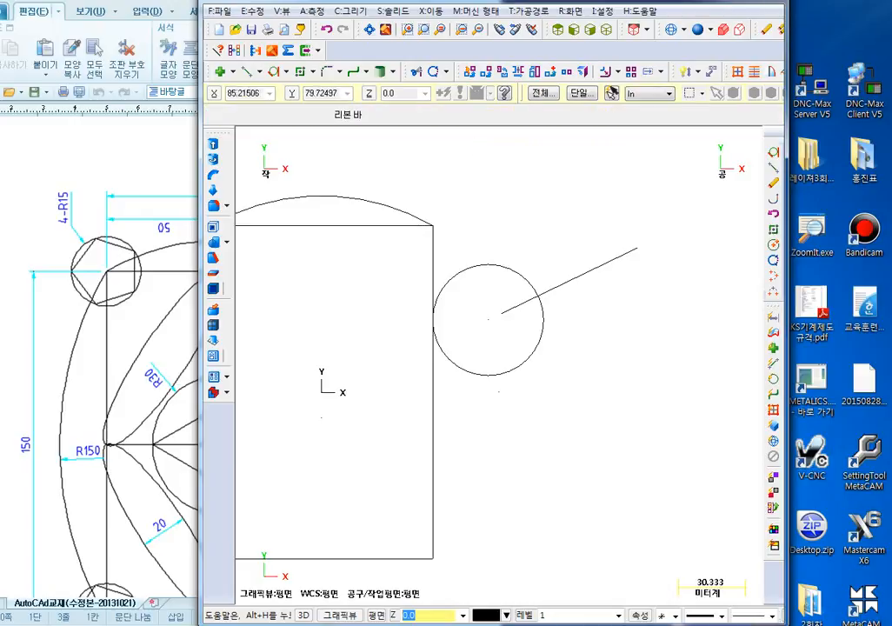
Draw a dynamic tangent arc of radius about 95 from the circle's lower edge to a free point beyond the sloping line's upper end, and delete it
click(278, 76)
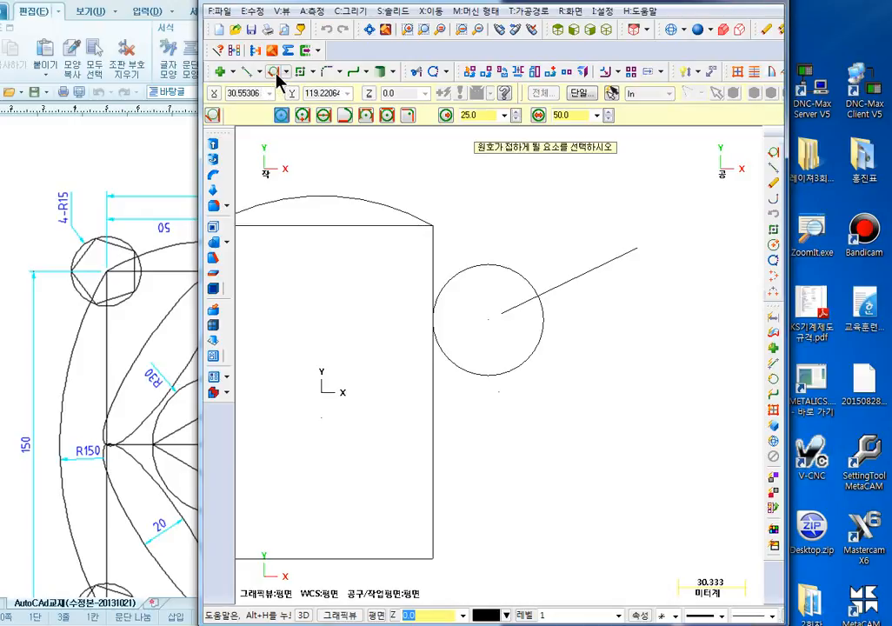
click(345, 117)
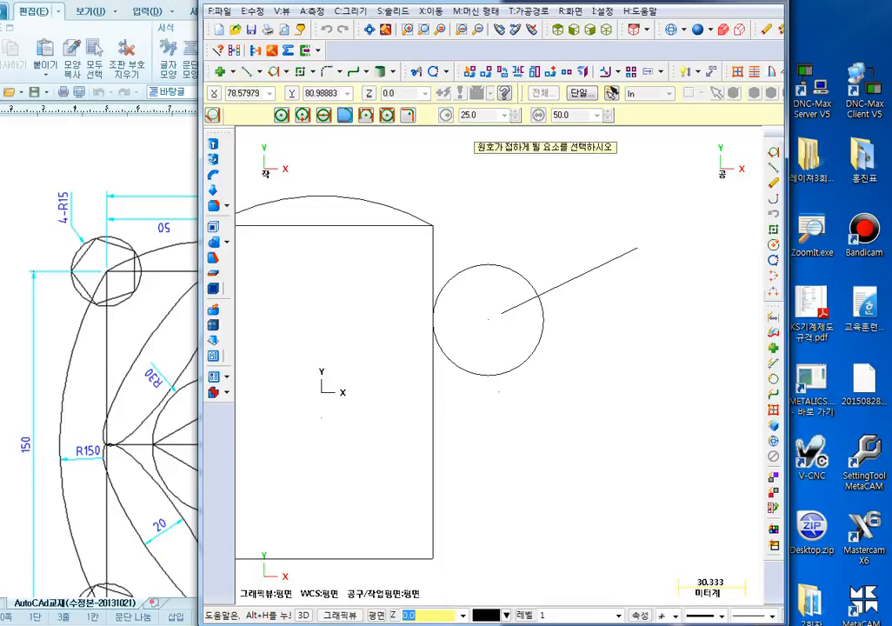
middle_drag(499, 235, 450, 266)
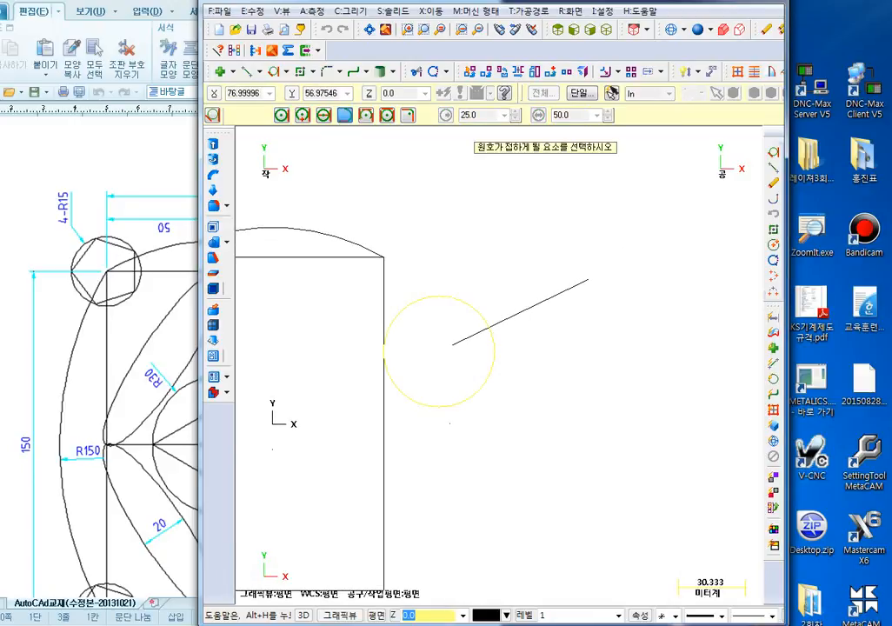
click(430, 296)
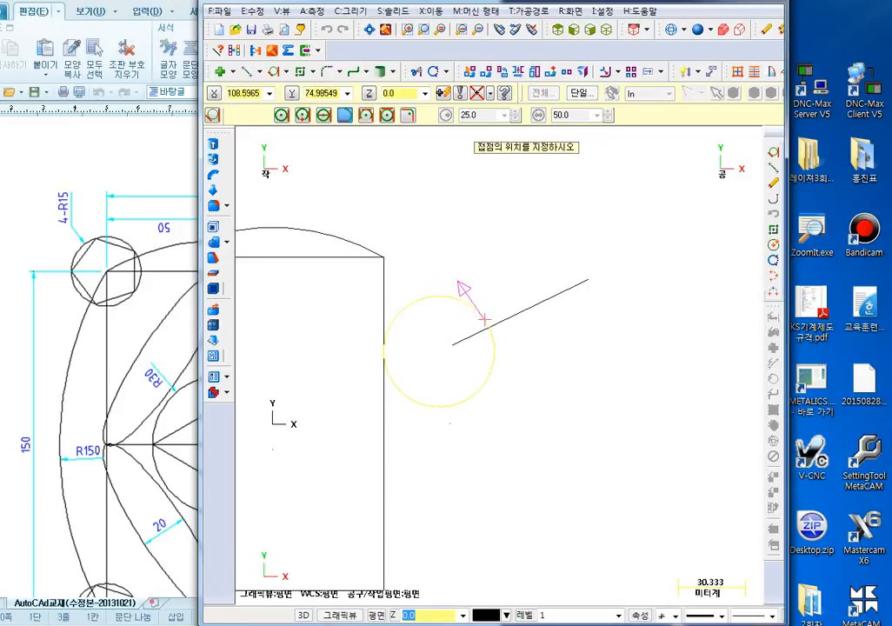
click(441, 406)
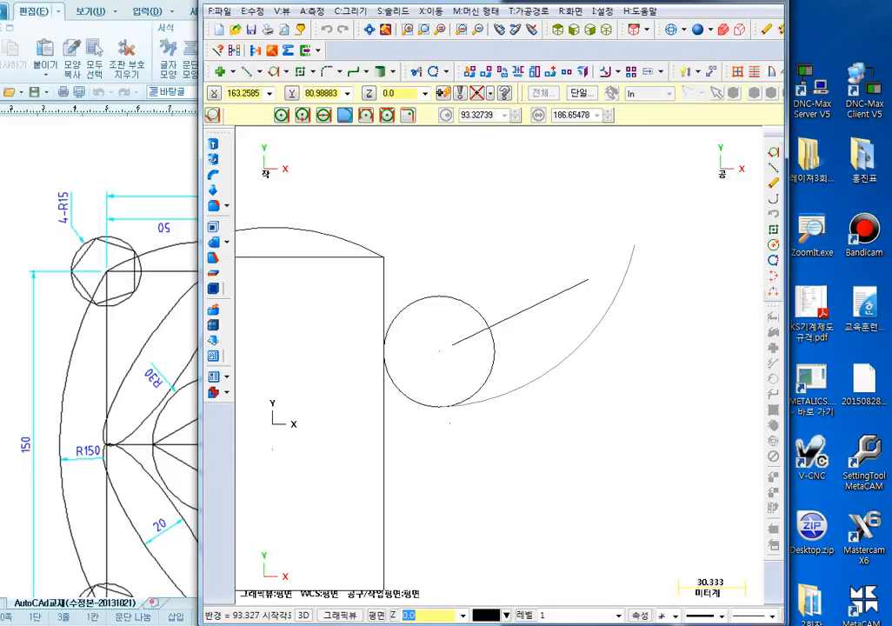
click(637, 245)
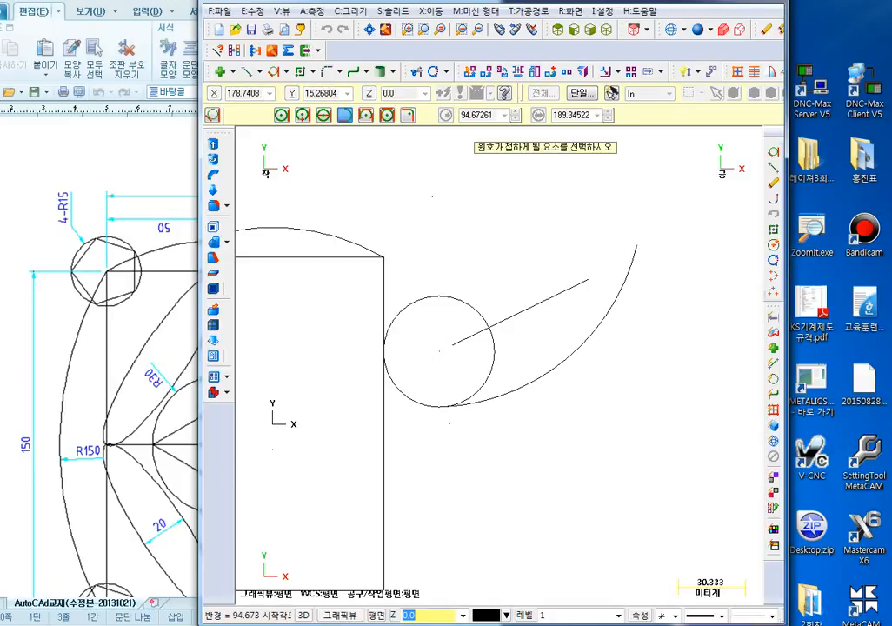
key(Escape)
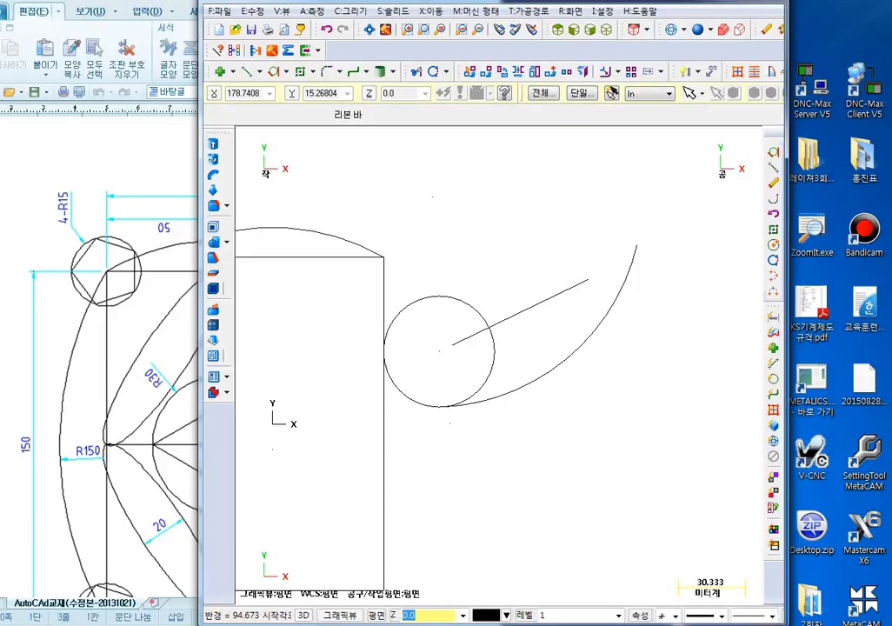
click(620, 292)
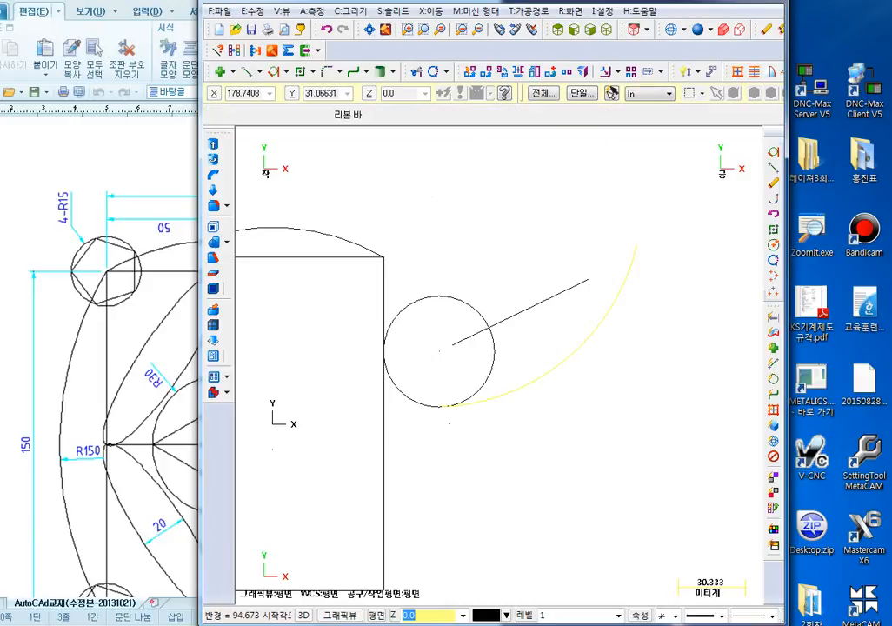
key(Delete)
Draw a long, steep line descending slightly rightward, to the right of the circle and the sloping line
click(249, 71)
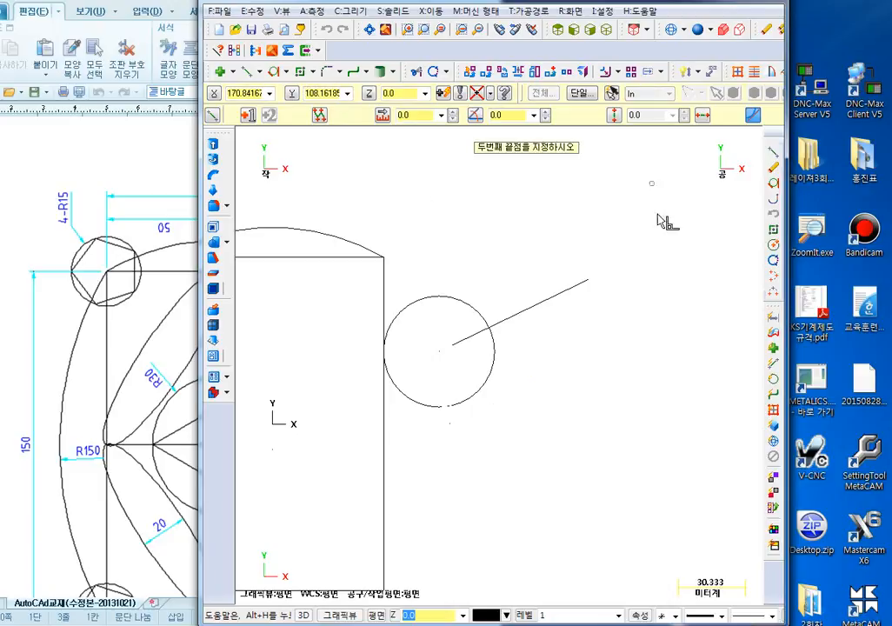
click(652, 183)
click(700, 494)
key(Escape)
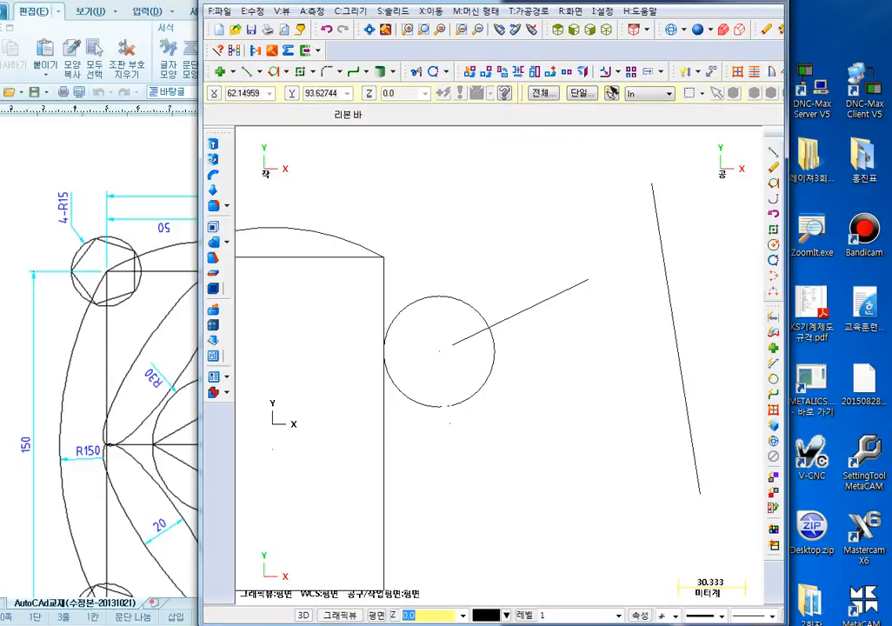
Draw a dynamic tangent arc of radius about 108 from the circle's lower edge to the steep line's upper endpoint, and undo it
click(276, 73)
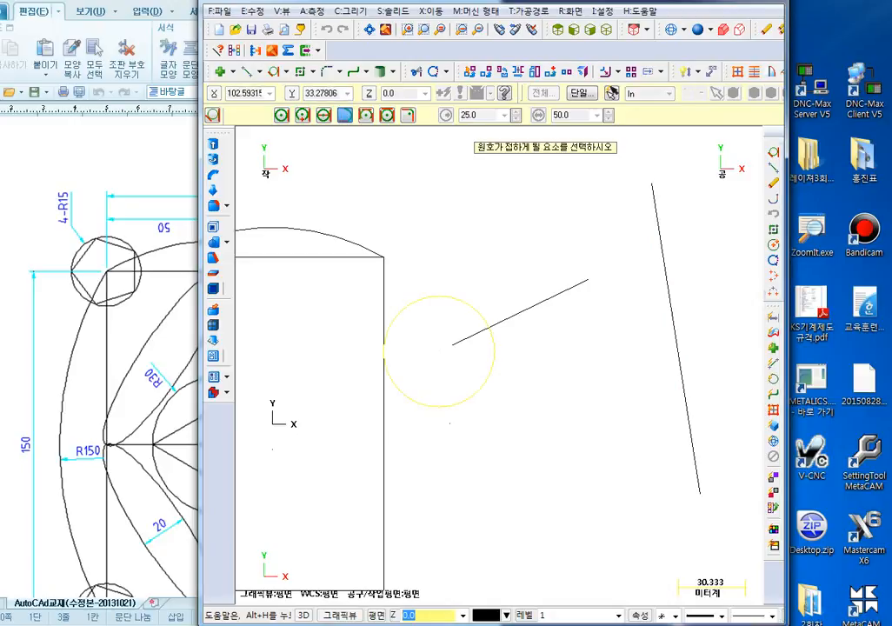
click(441, 406)
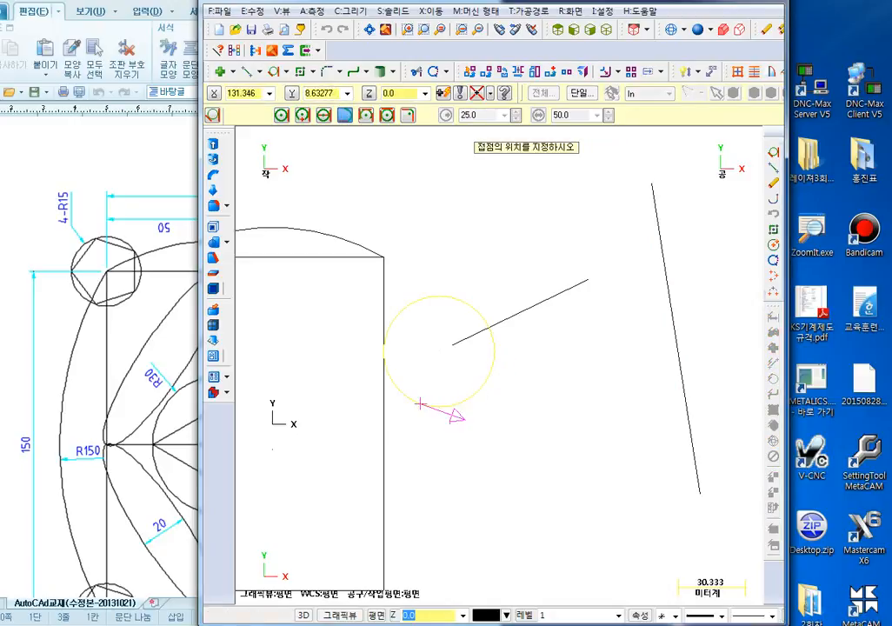
click(445, 405)
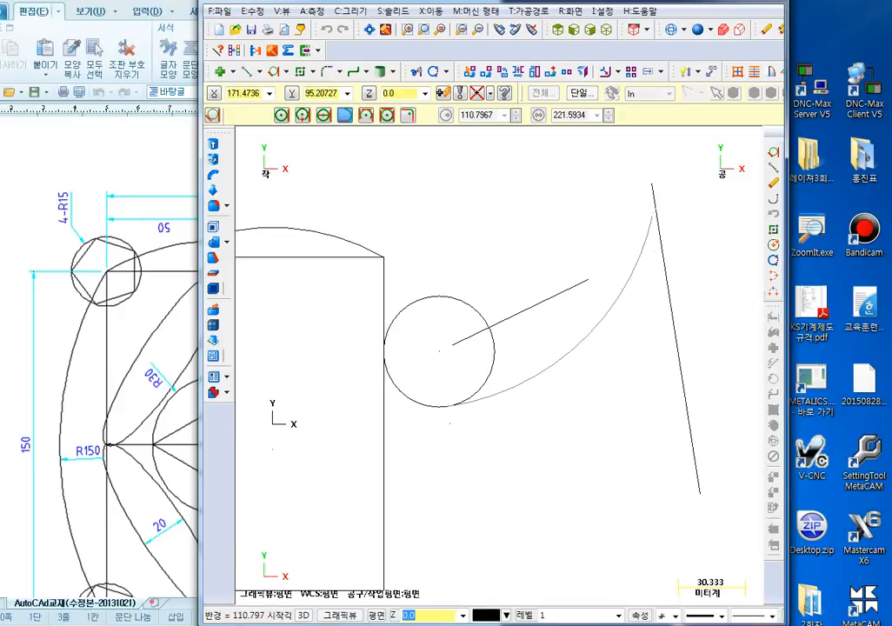
click(654, 190)
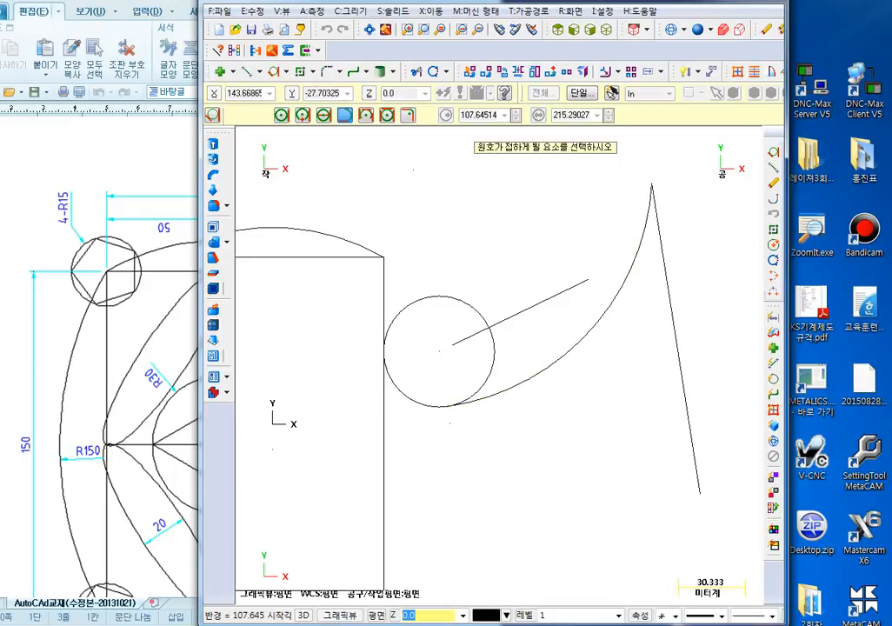
key(Escape)
key(ctrl+z)
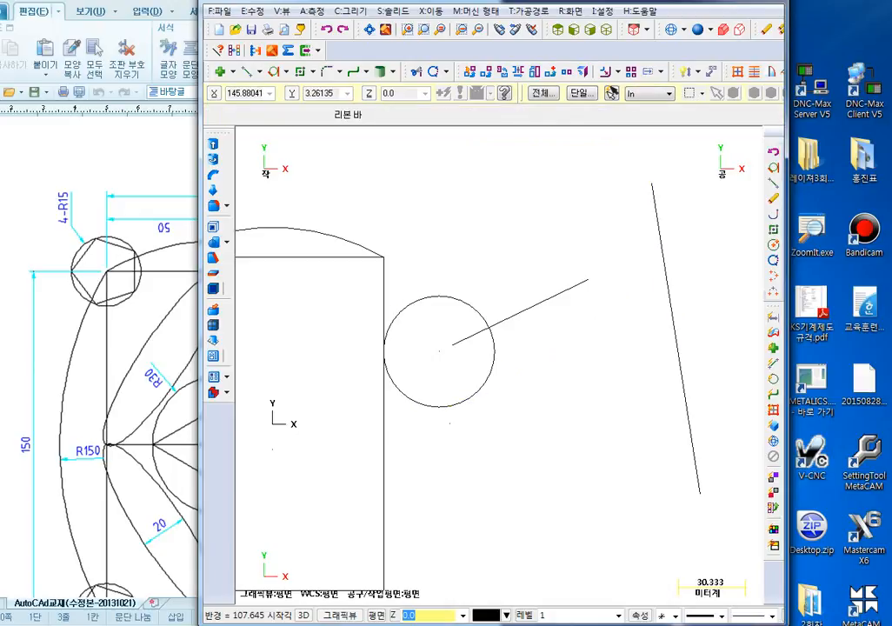
Redraw the dynamic tangent arc from the circle's lowest area to the steep line's upper endpoint with radius about 94, and undo it
click(275, 72)
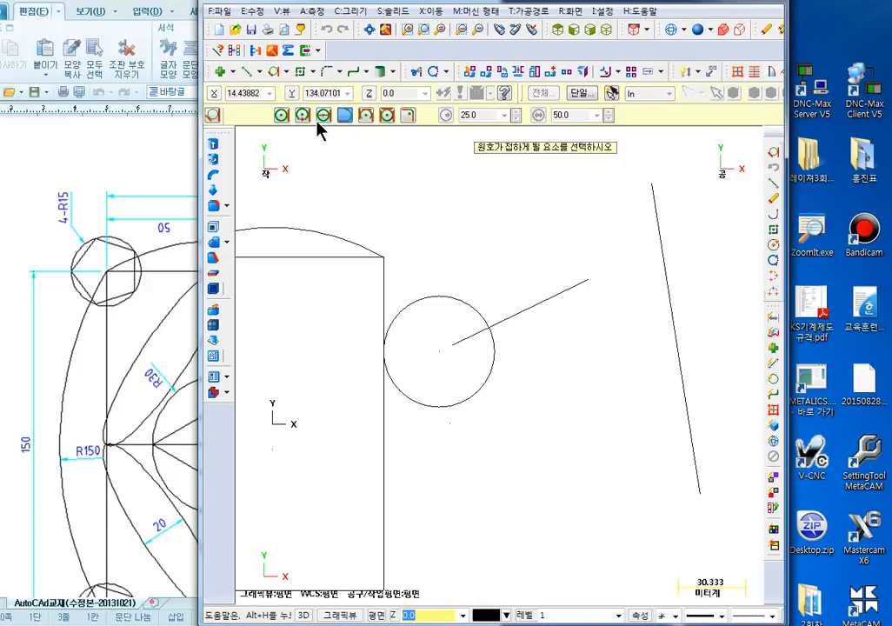
click(491, 380)
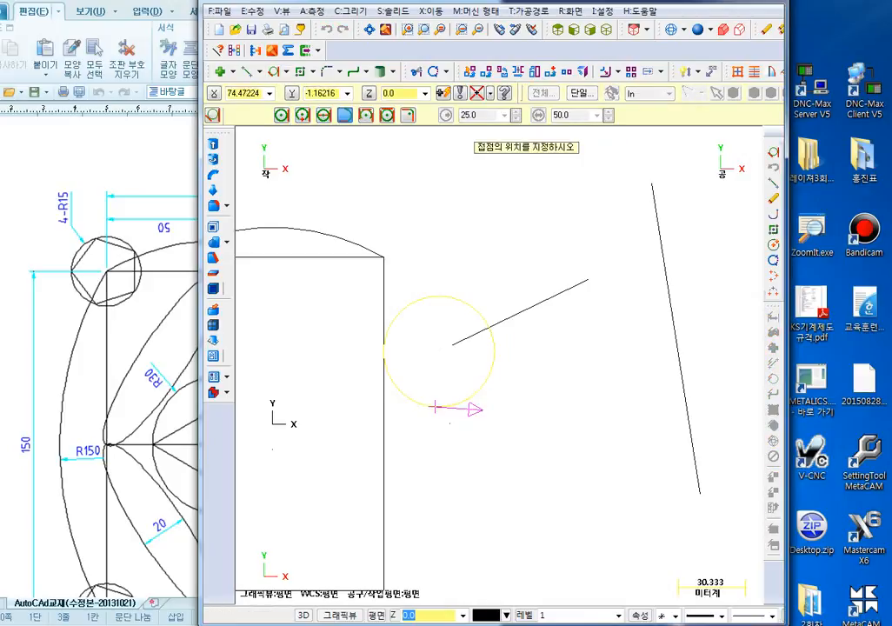
click(440, 416)
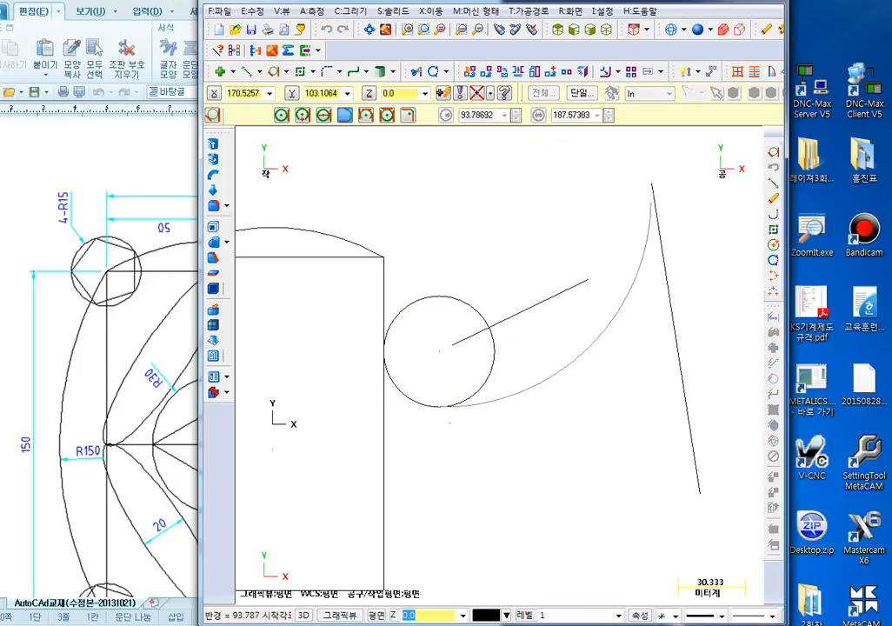
click(655, 187)
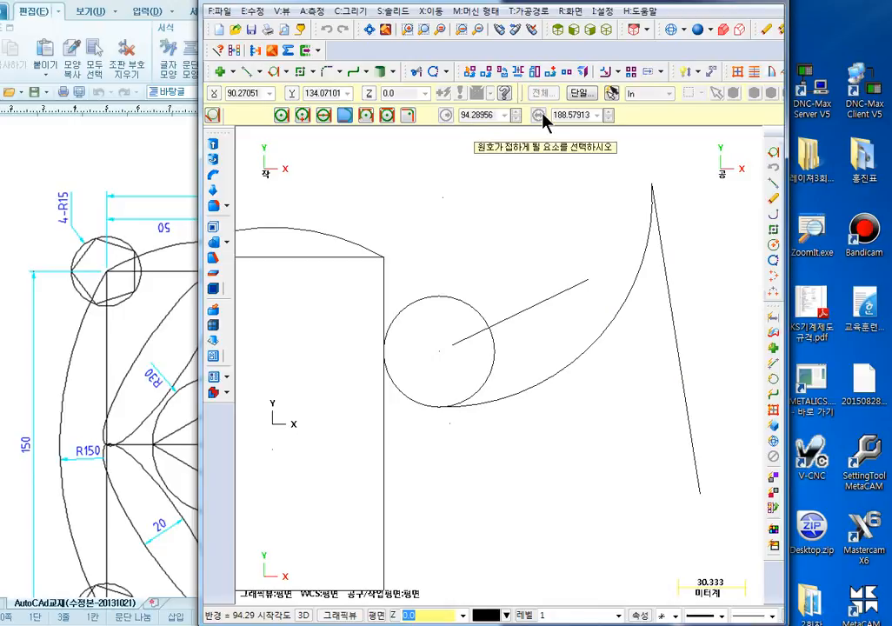
key(Escape)
key(ctrl+z)
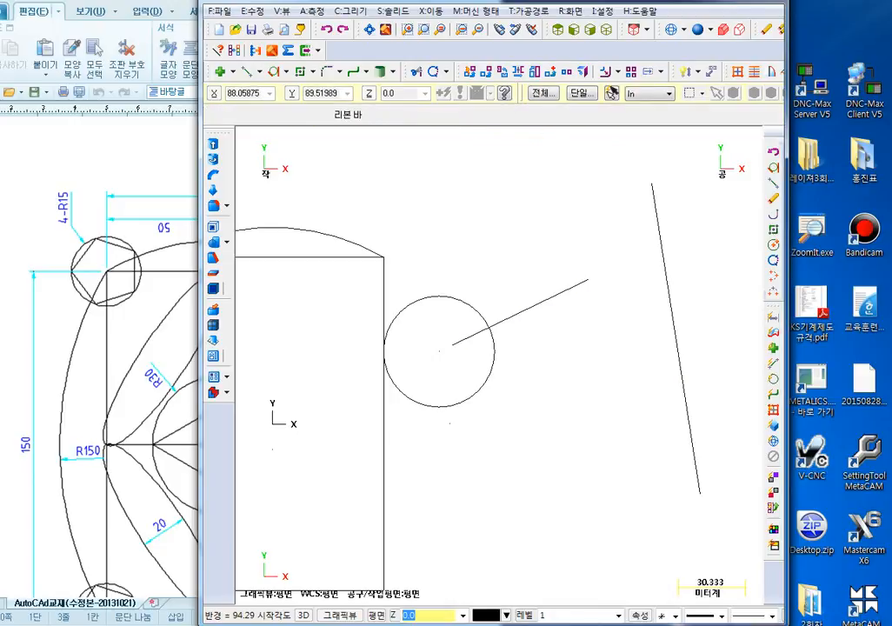
click(219, 51)
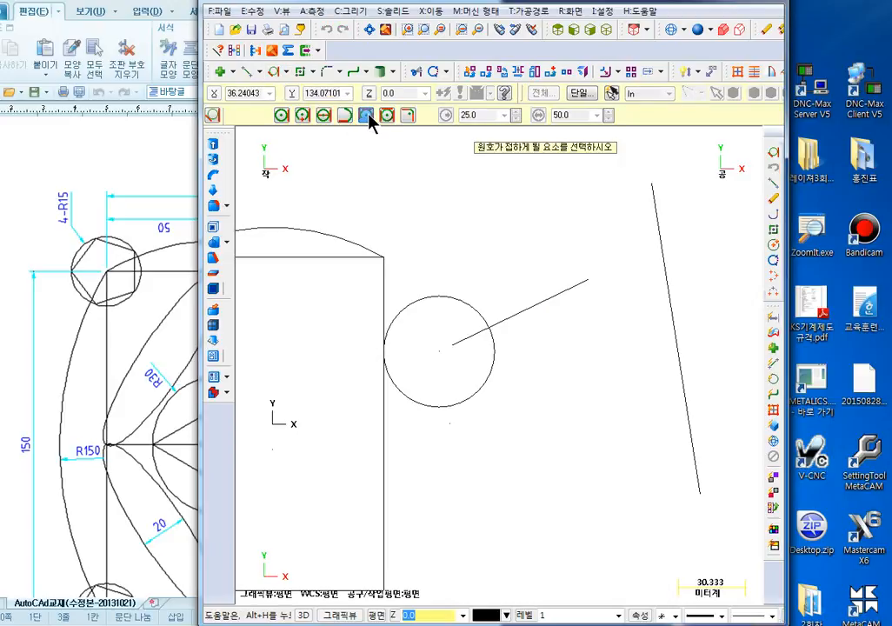
middle_drag(343, 235, 451, 204)
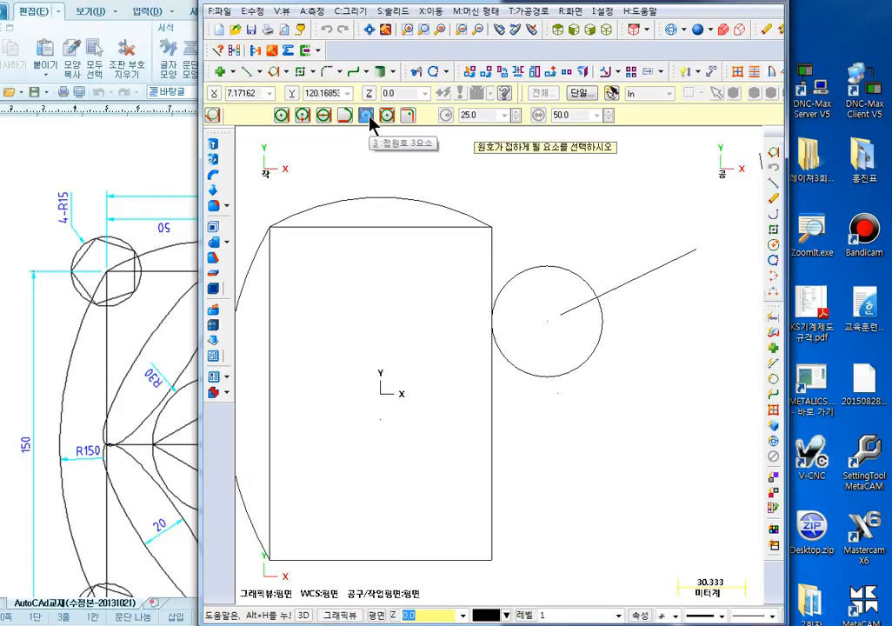
key(Escape)
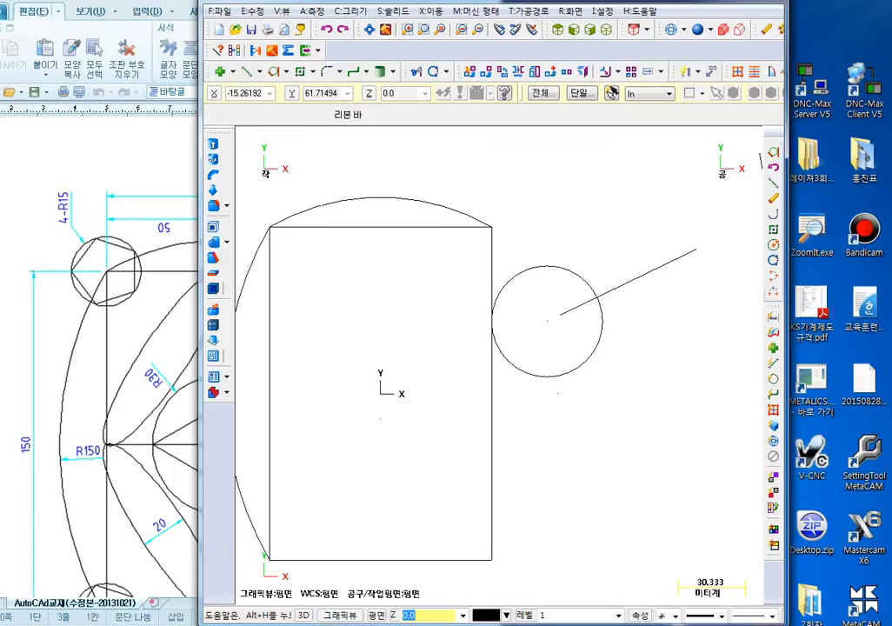
Draw three circles inside the rectangle: two of radius about 12 stacked in the left half and one of radius about 21 in the right half
click(286, 73)
click(308, 93)
click(329, 302)
click(335, 329)
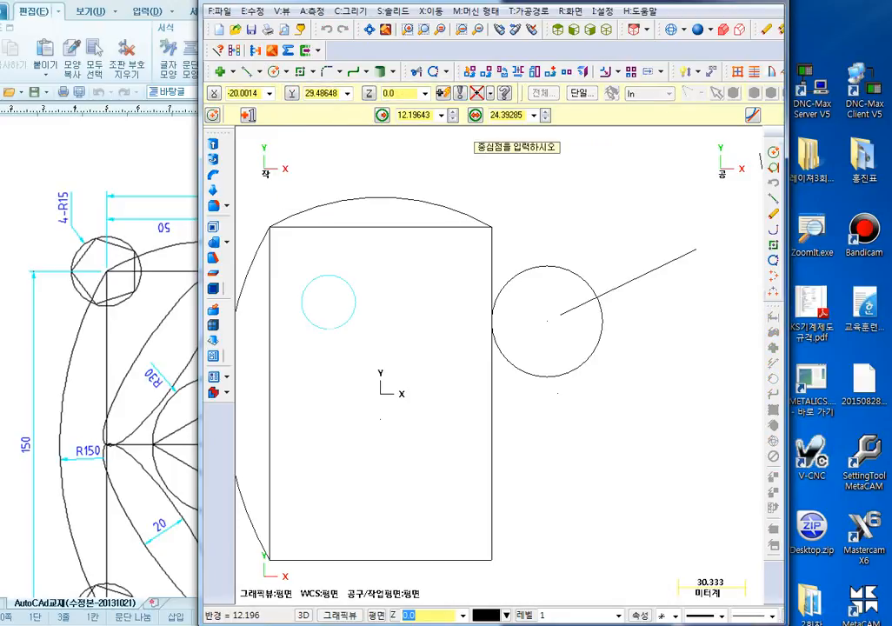
click(323, 419)
click(340, 441)
click(426, 365)
click(431, 411)
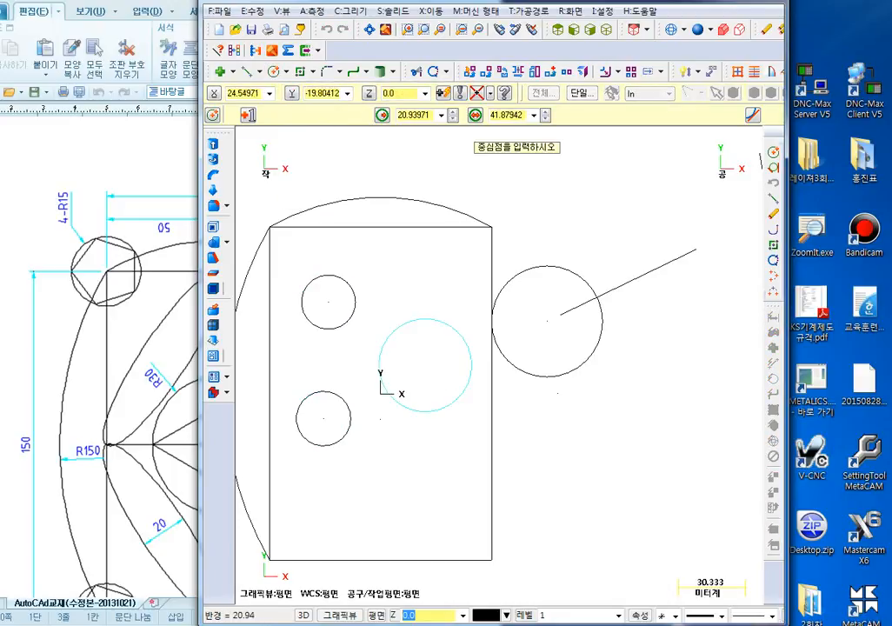
key(Escape)
Draw a three-entity tangent arc touching the upper small circle, the lower small circle and the large circle inside the rectangle
scroll(349, 384, up, 3)
middle_drag(344, 382, 415, 375)
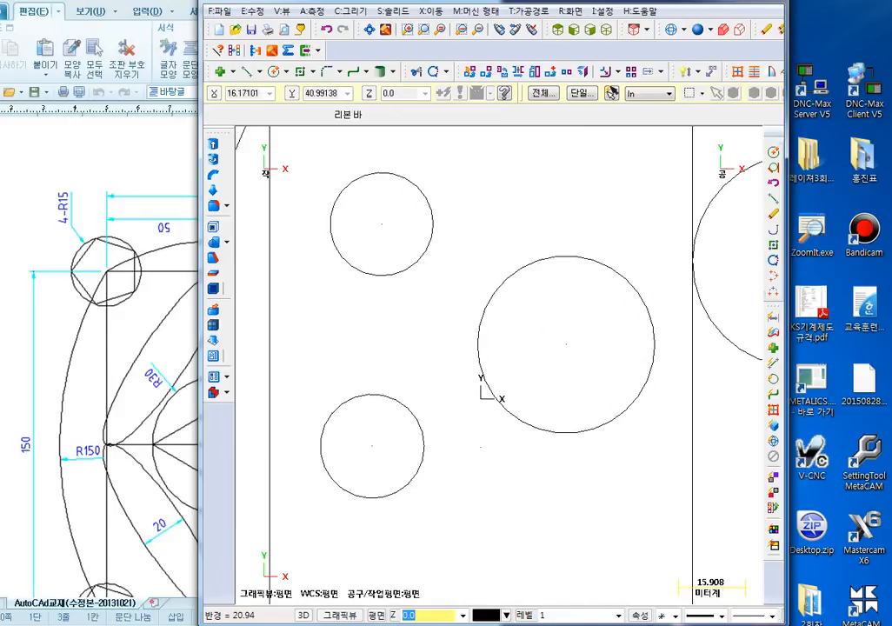
click(286, 71)
click(358, 160)
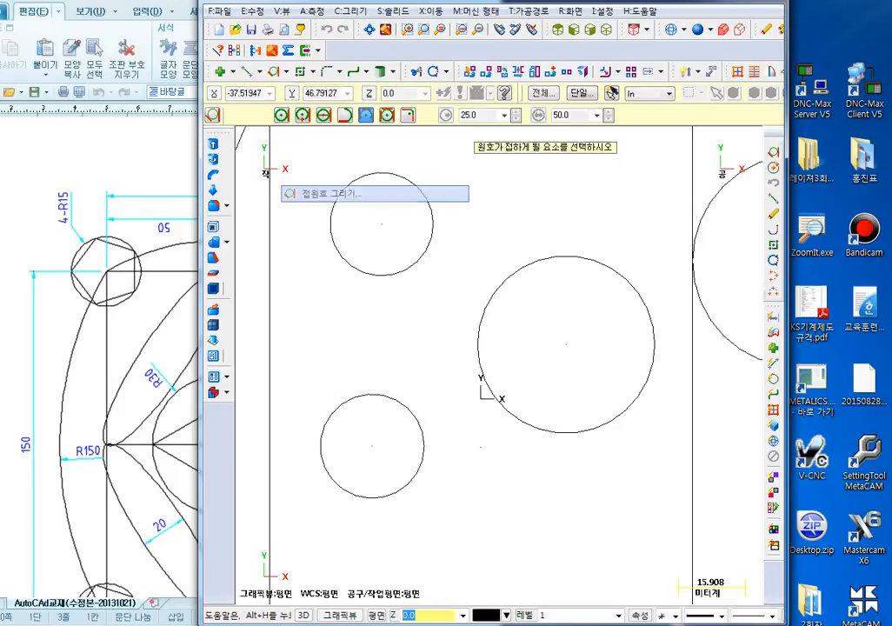
click(368, 118)
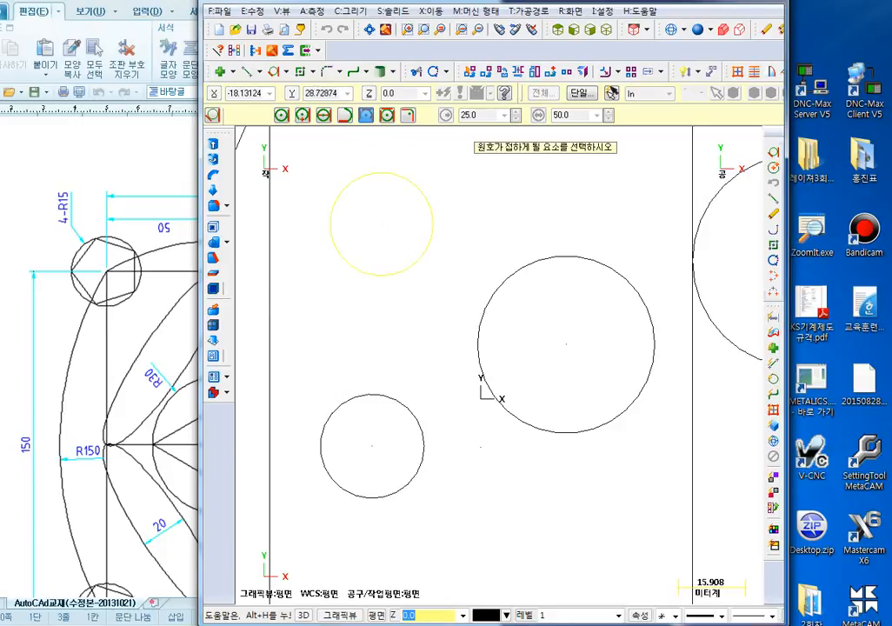
click(396, 400)
click(479, 340)
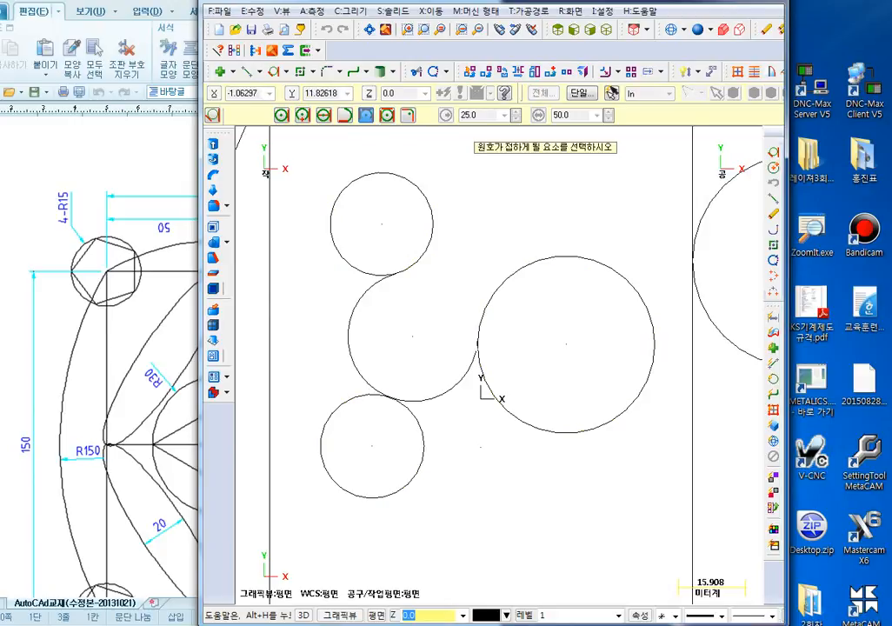
click(416, 262)
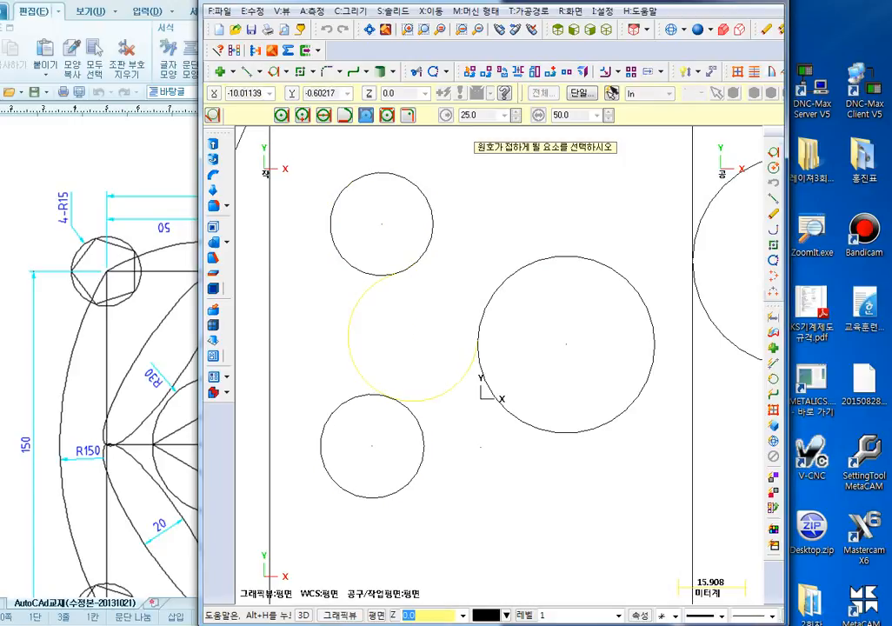
Undo the three-entity tangent arc between the two small circles and the large circle
key(Escape)
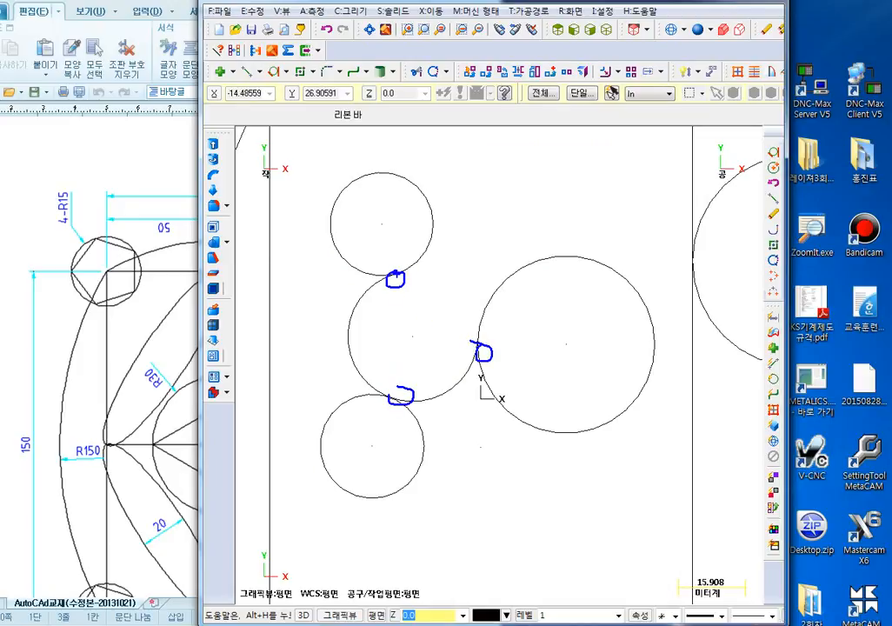
mouse_move(396, 273)
mouse_down()
mouse_move(367, 404)
mouse_move(478, 355)
mouse_move(478, 345)
mouse_up()
drag(470, 279, 423, 326)
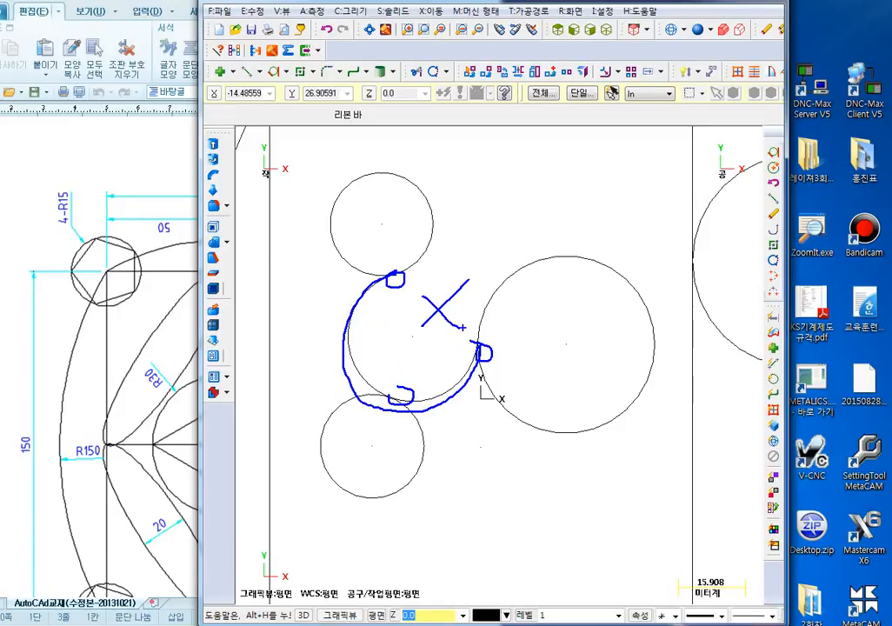
key(Escape)
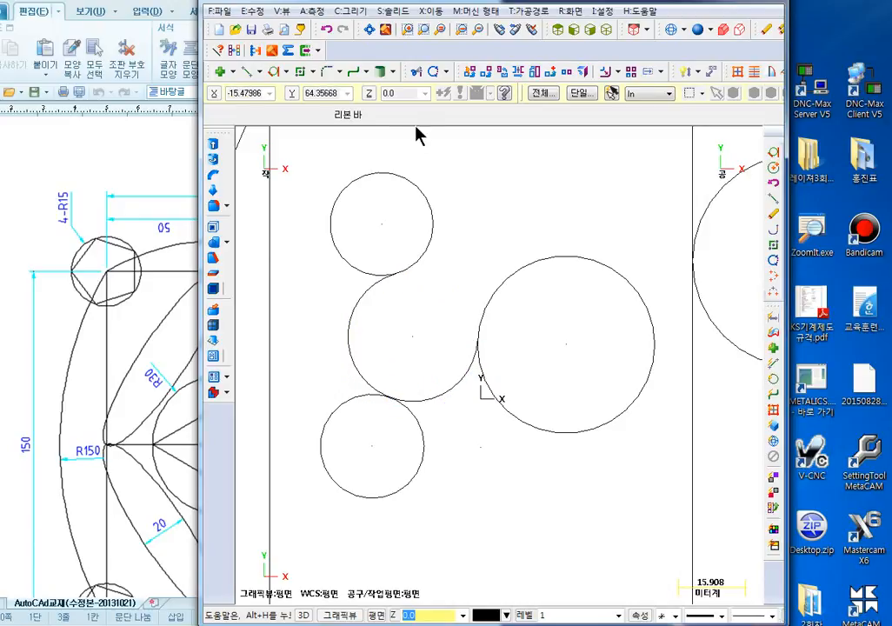
key(ctrl+z)
Draw a three-entity tangent circle touching the upper small circle, the lower small circle and the large circle inside the rectangle
click(275, 72)
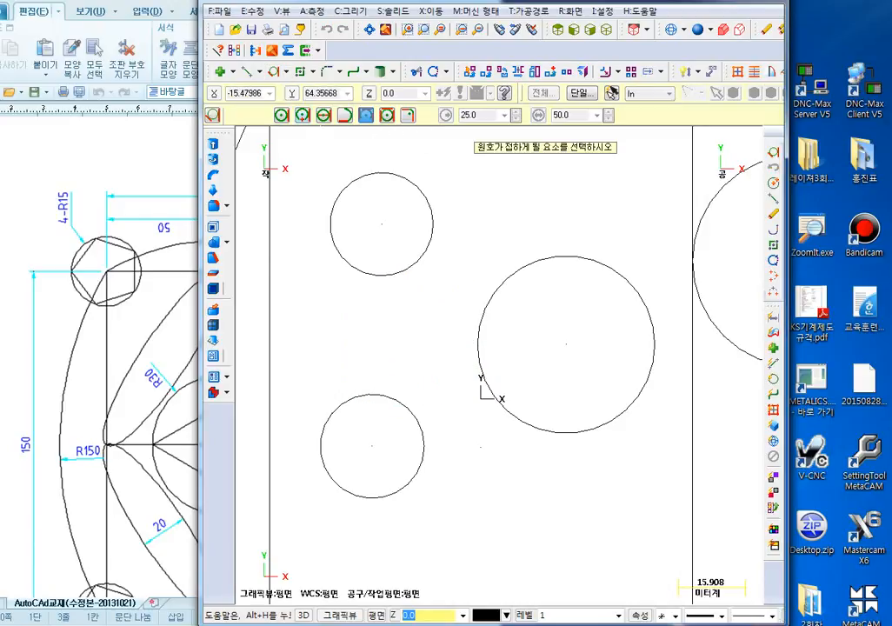
click(388, 116)
click(420, 262)
click(409, 406)
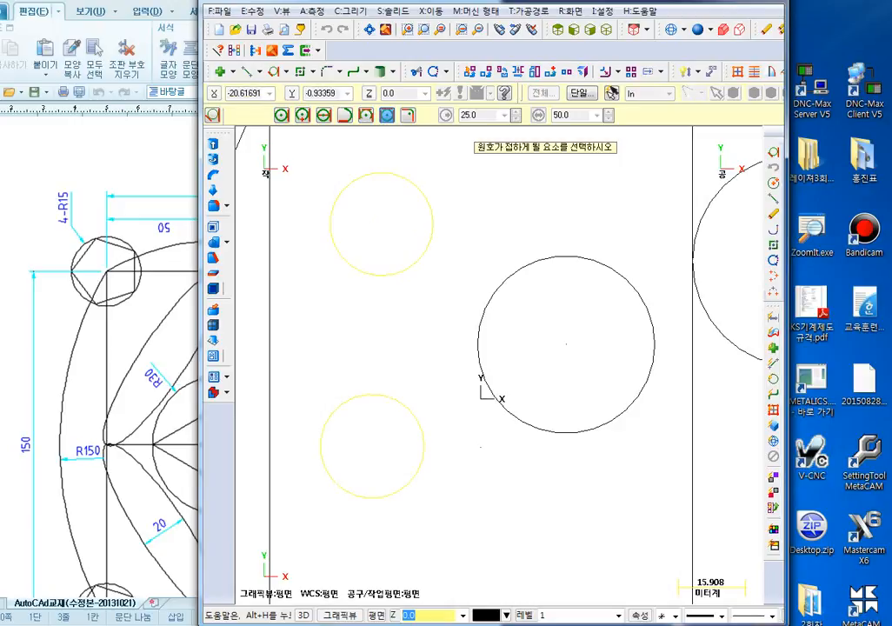
click(475, 344)
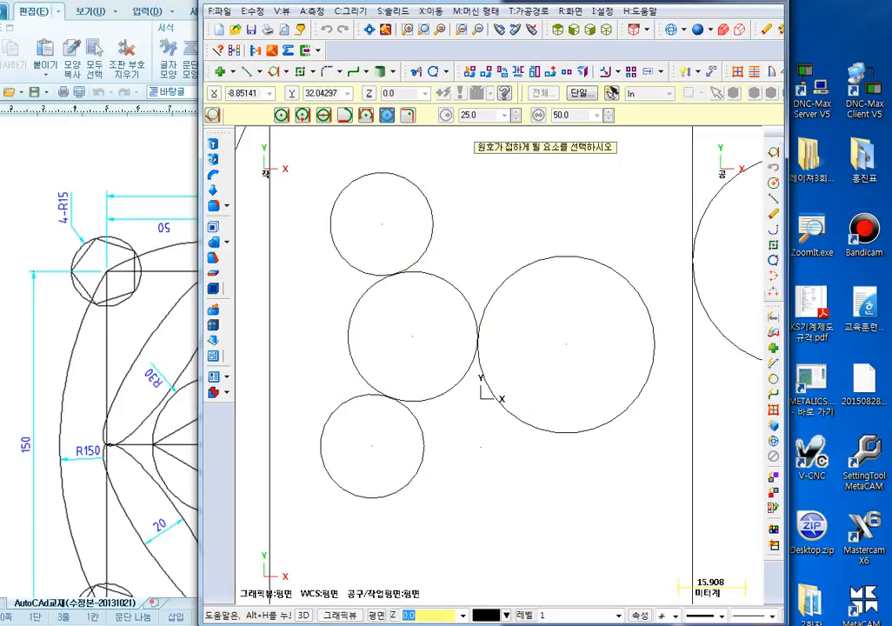
click(277, 71)
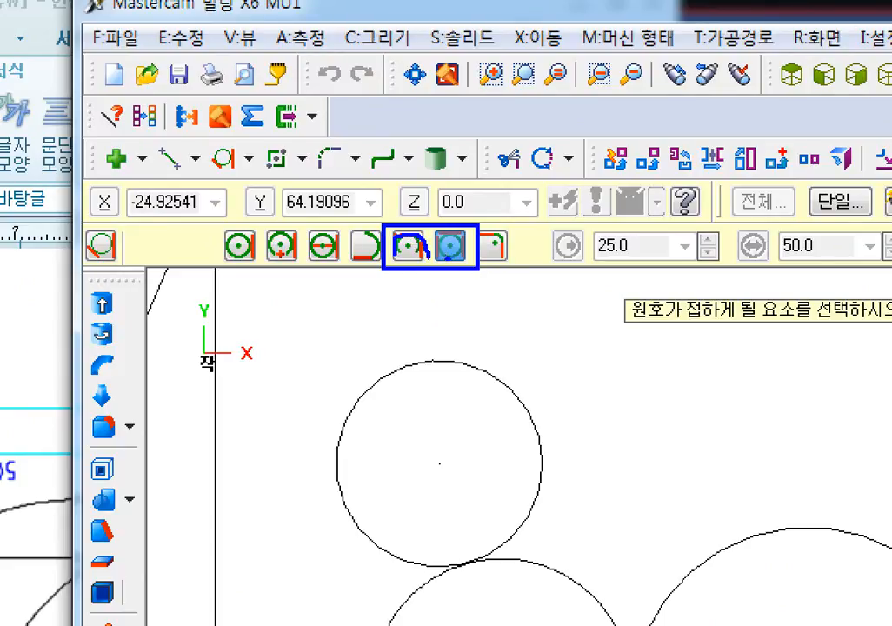
drag(461, 241, 447, 261)
key(Escape)
Draw a two-entity tangent arc of radius 15 between the rectangle's right and bottom edges
scroll(484, 328, down, 1)
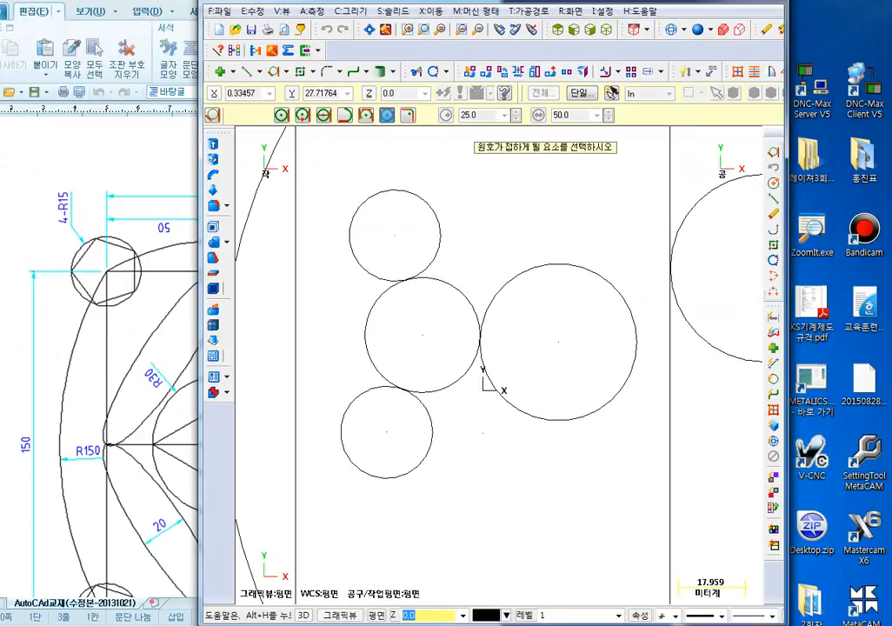
mouse_move(473, 264)
middle_down()
mouse_move(438, 337)
mouse_move(437, 217)
middle_up()
middle_drag(500, 321, 453, 152)
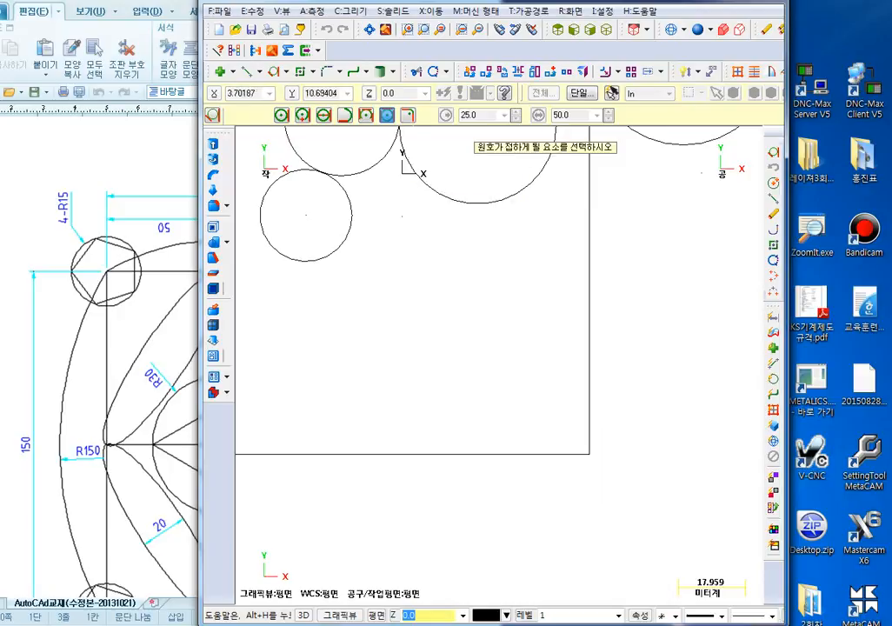
click(410, 118)
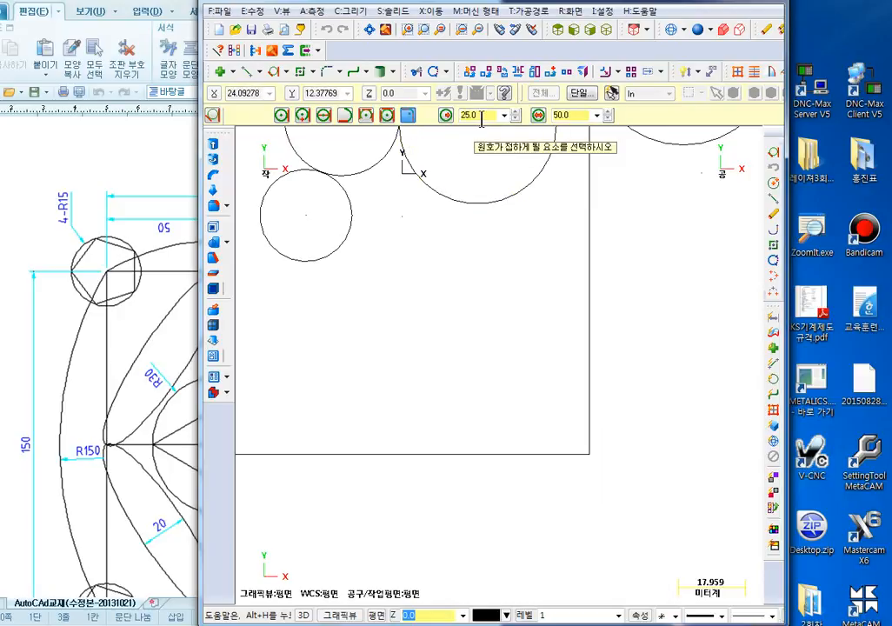
text(15)
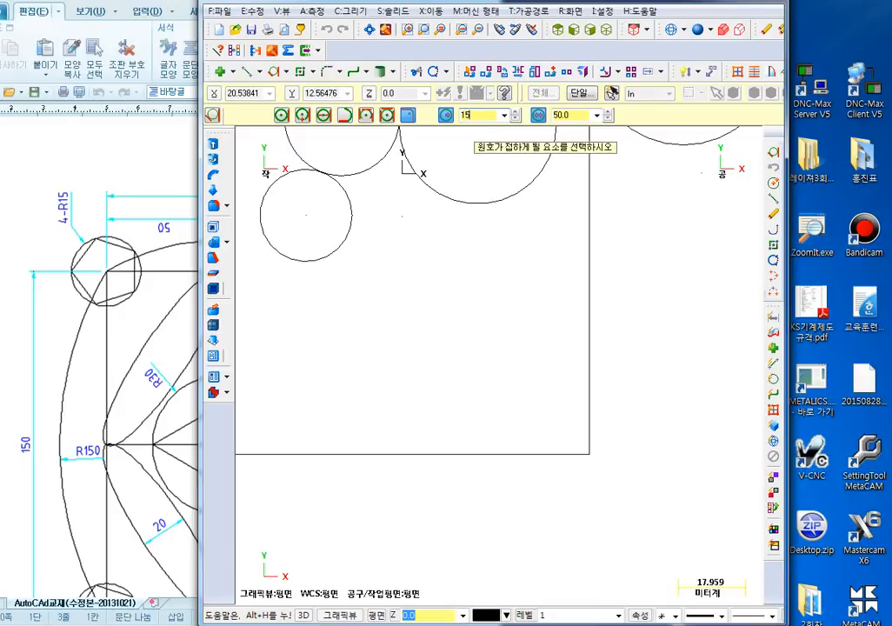
key(Return)
middle_drag(544, 355, 496, 317)
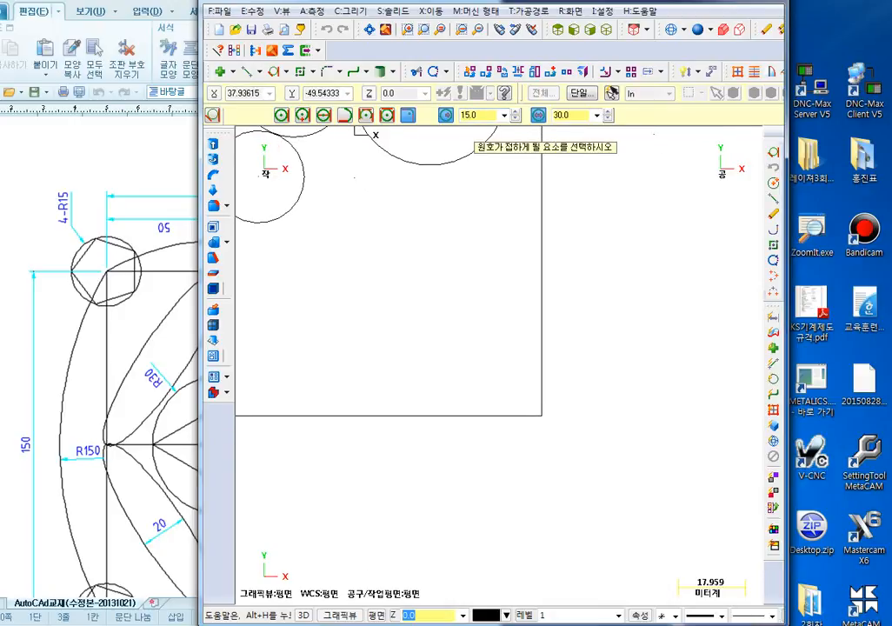
click(543, 301)
click(504, 412)
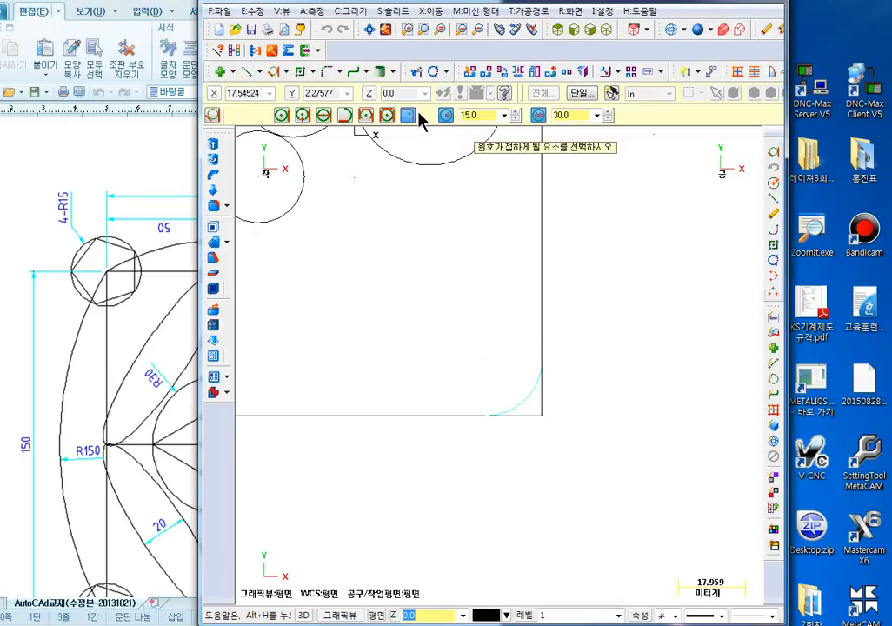
key(Escape)
key(Escape)
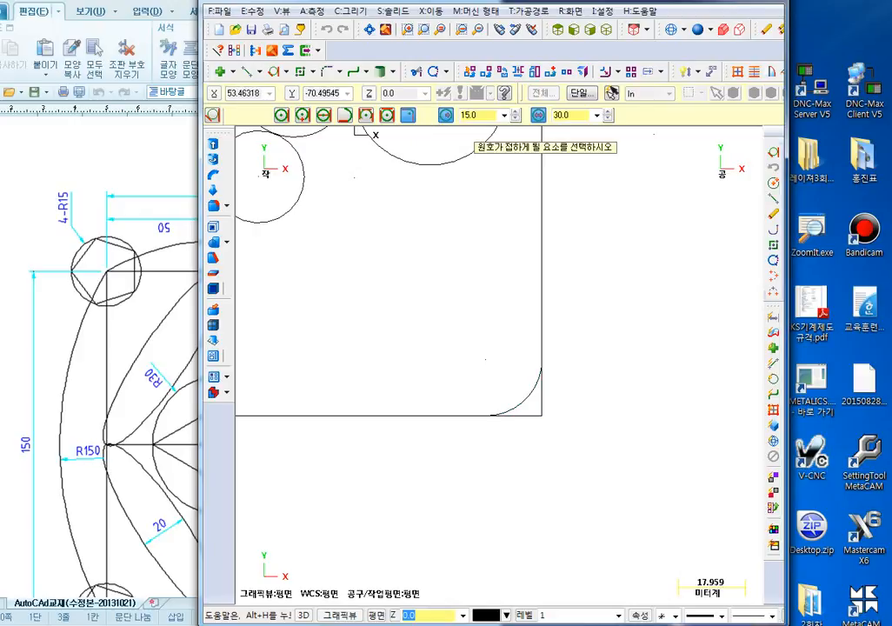
Close the tangent arc in the rectangle's lower-right corner into a full circle
click(446, 74)
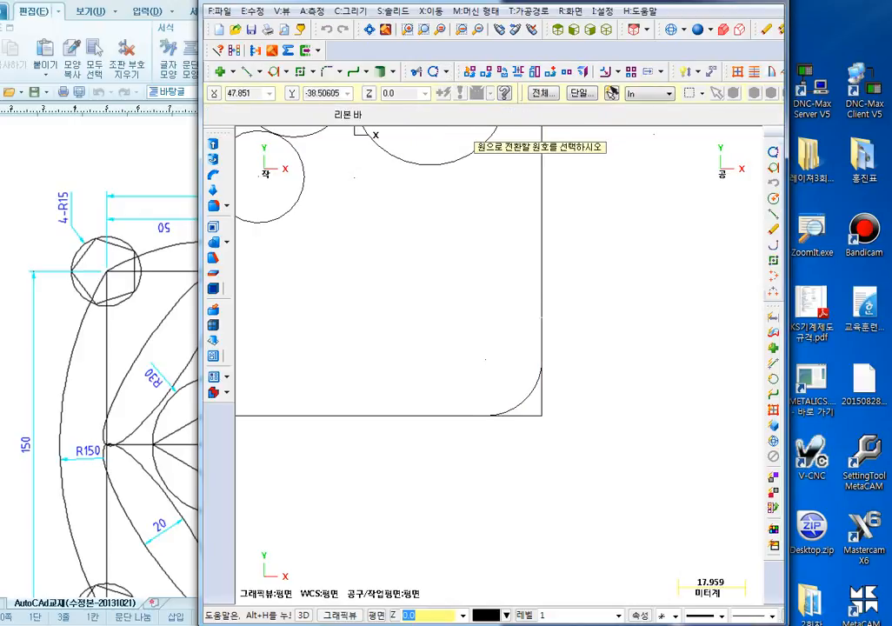
click(522, 393)
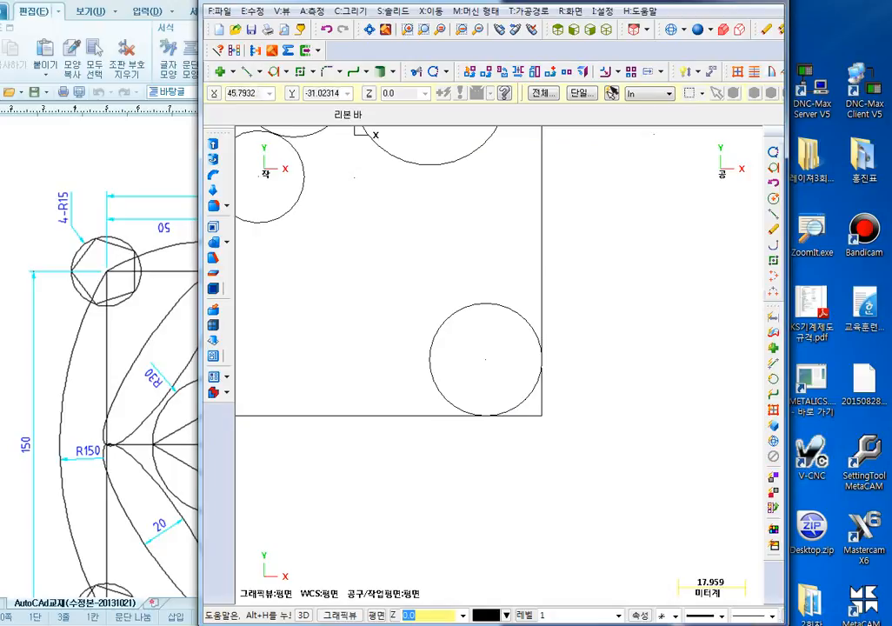
Delete the steep line, the oblique line, the circle outside the rectangle, the corner circle and the rectangle's right and bottom edges
scroll(438, 323, down, 4)
scroll(440, 323, down, 2)
middle_drag(410, 232, 380, 327)
scroll(363, 320, up, 4)
scroll(572, 258, down, 3)
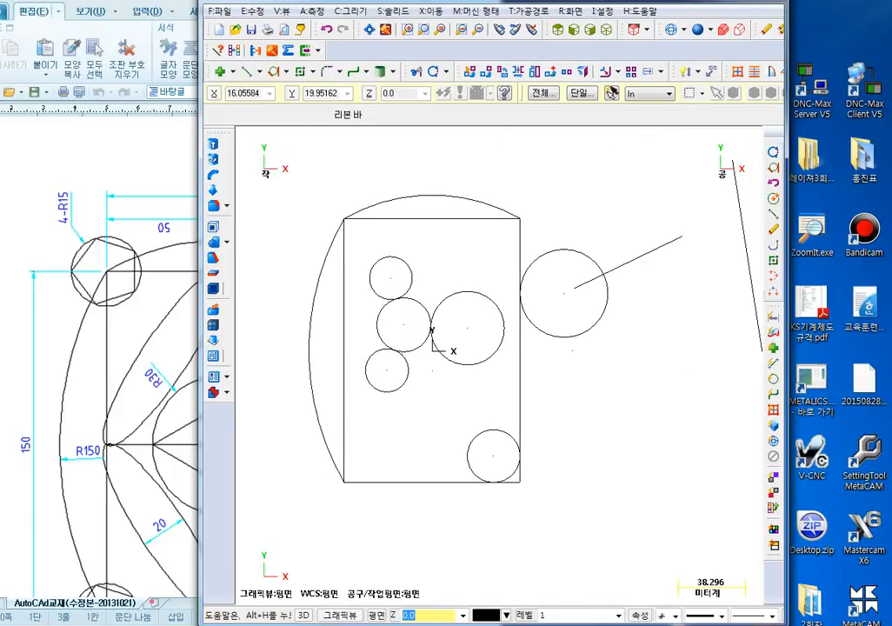
click(689, 237)
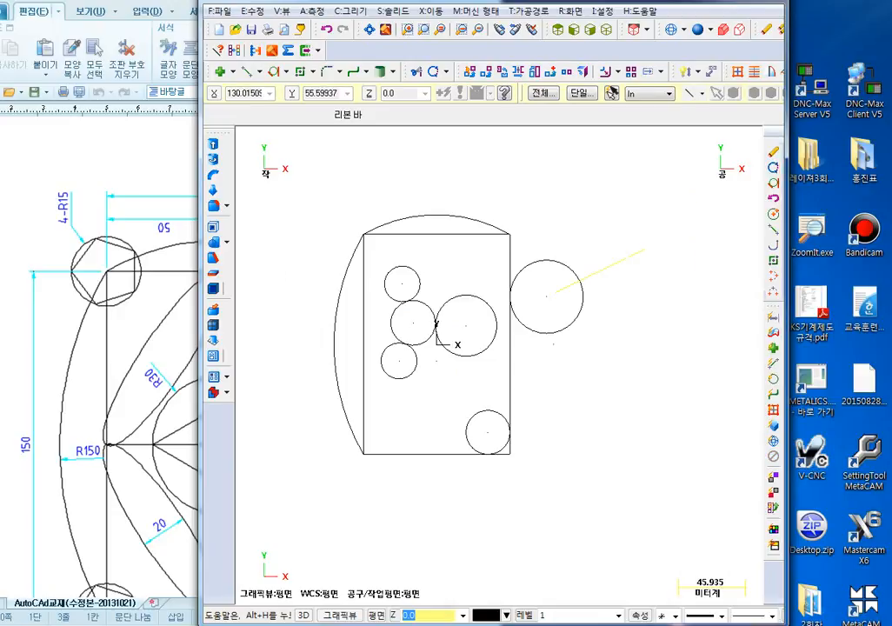
click(626, 260)
click(585, 287)
click(505, 374)
click(496, 412)
key(Delete)
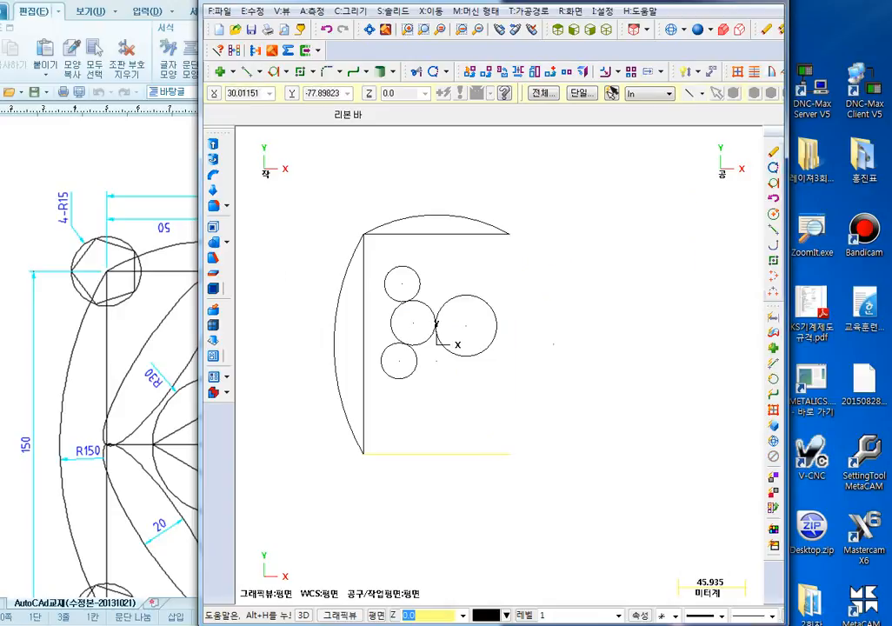
click(481, 456)
key(Delete)
Delete the four inner circles and the rectangle's top and left edges together with their outer arcs
drag(516, 177, 285, 422)
key(Delete)
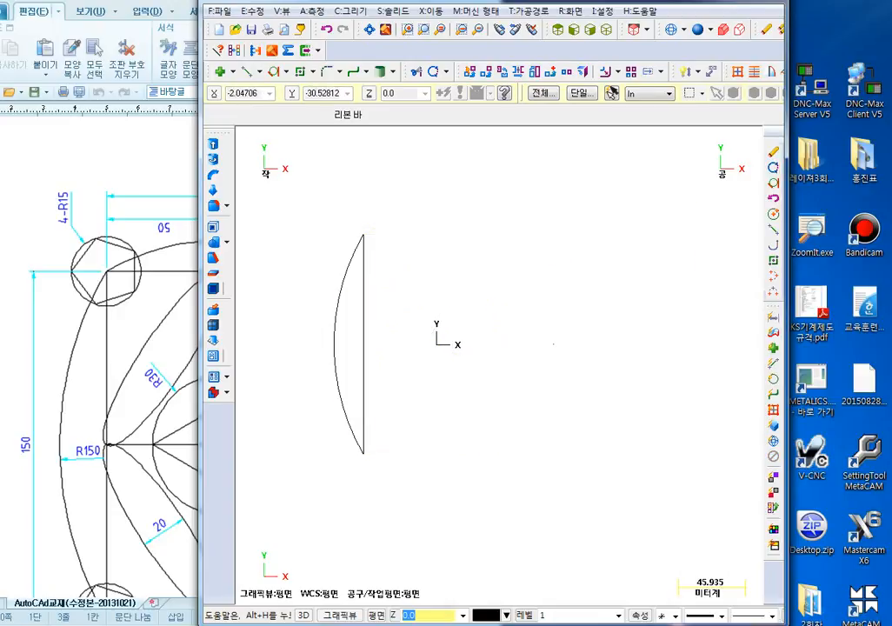
click(362, 381)
key(Delete)
click(338, 347)
key(Delete)
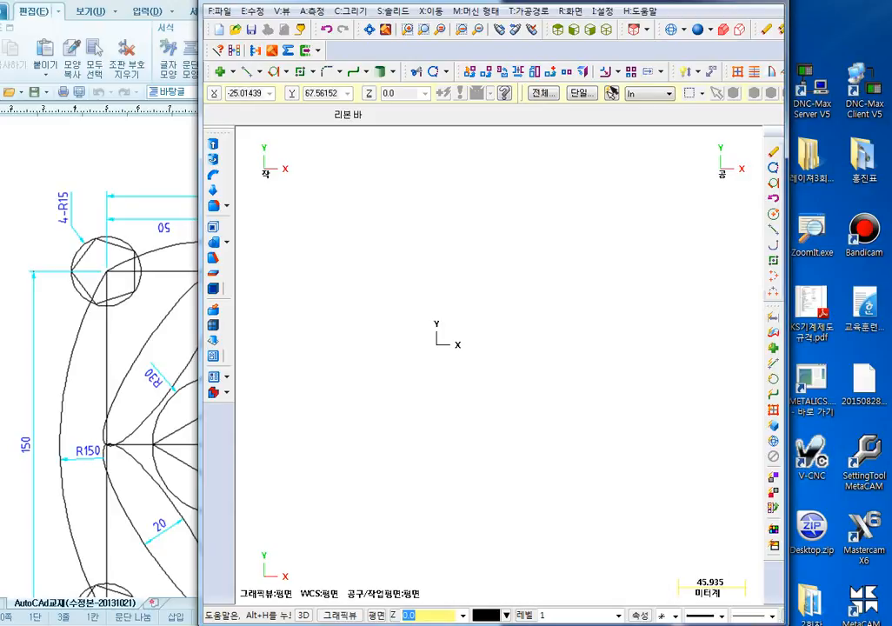
click(259, 72)
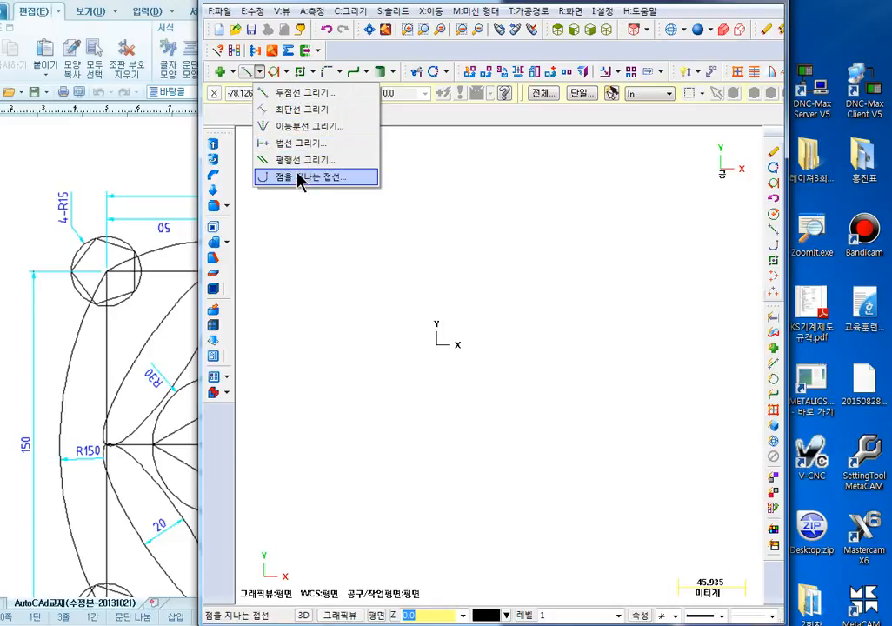
click(289, 90)
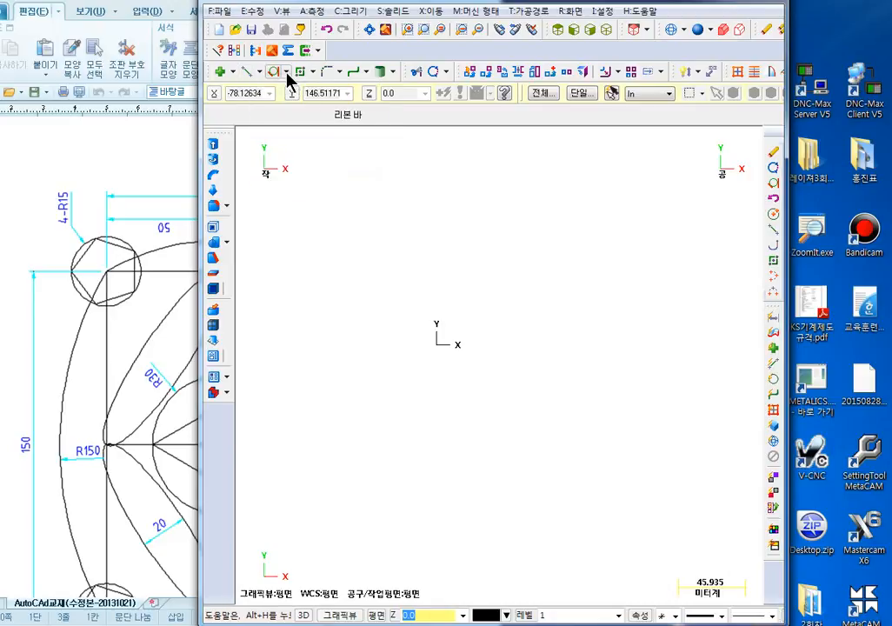
click(287, 73)
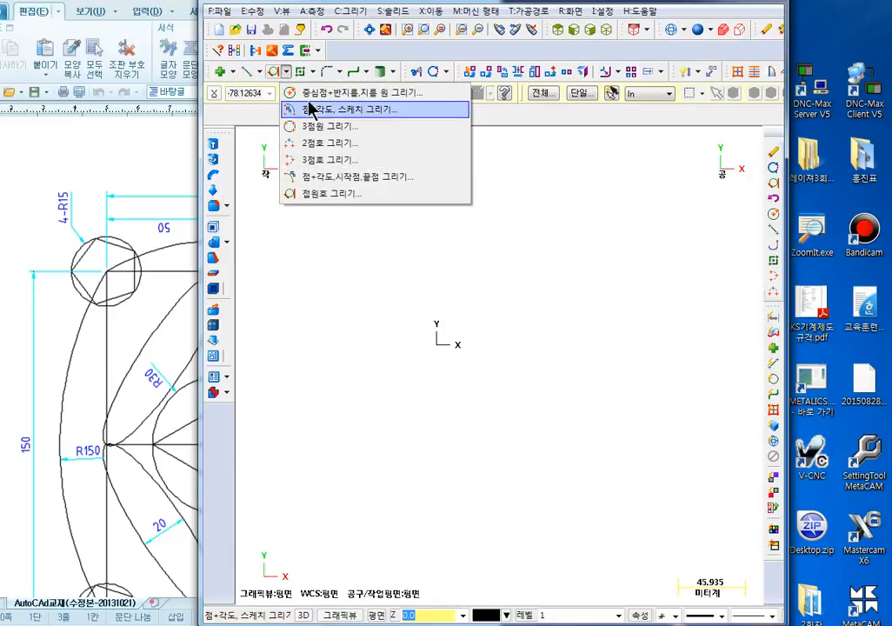
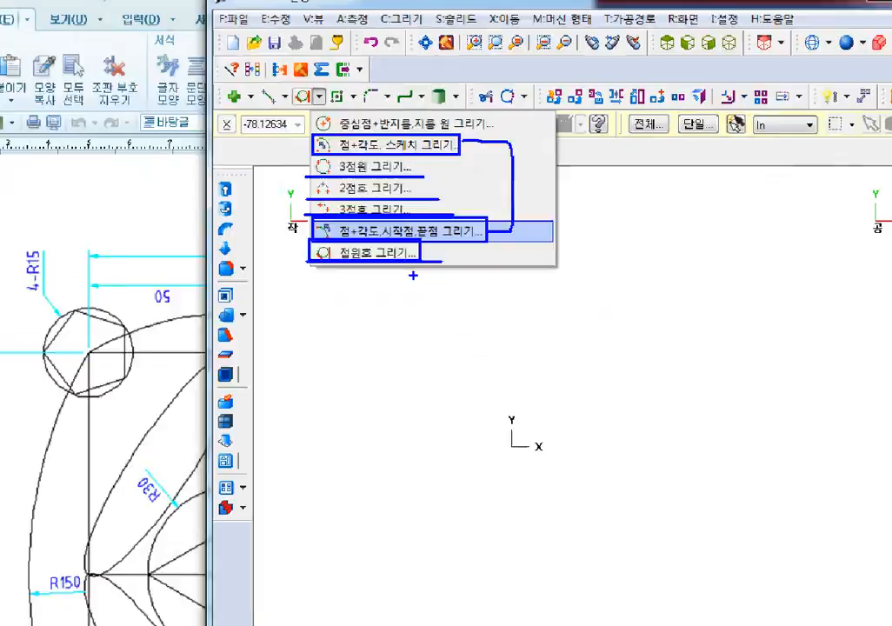
click(435, 304)
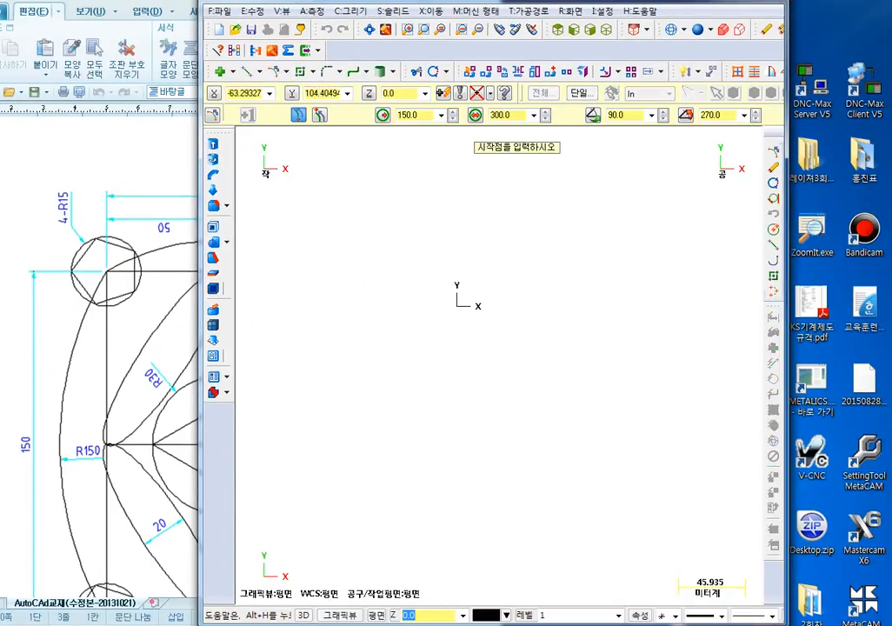
key(Escape)
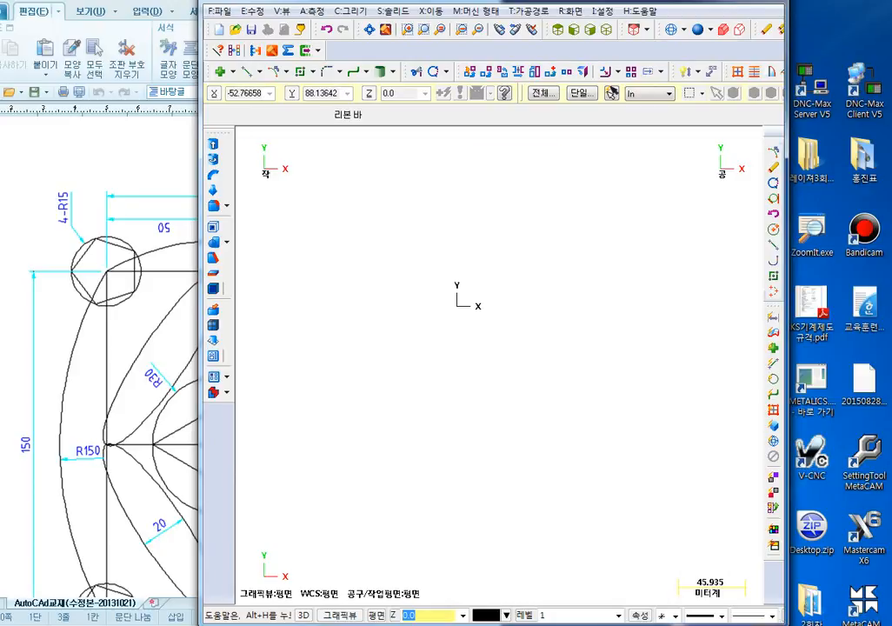
Draw a centre-point circle of radius 8 at the origin
click(287, 71)
click(301, 95)
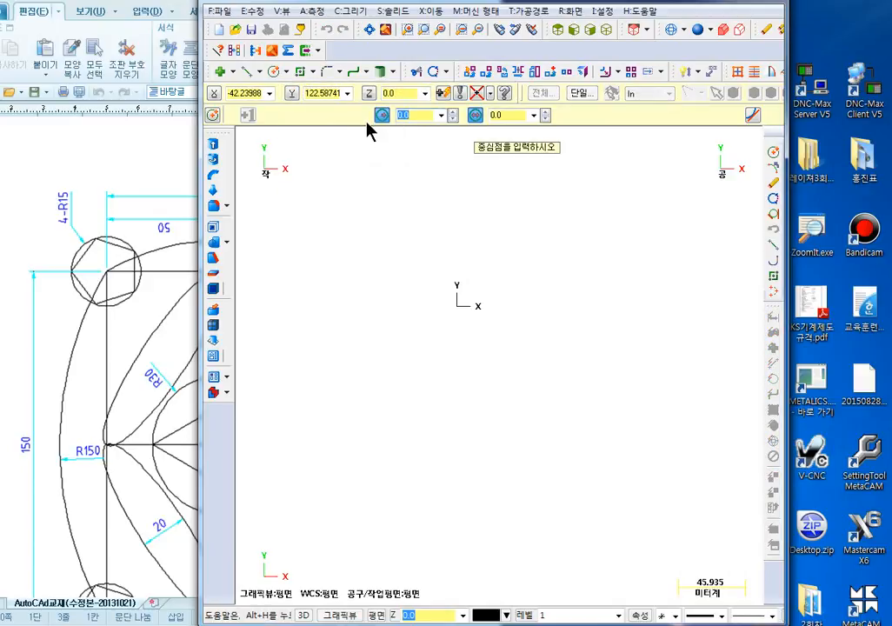
text(8)
key(Return)
click(458, 305)
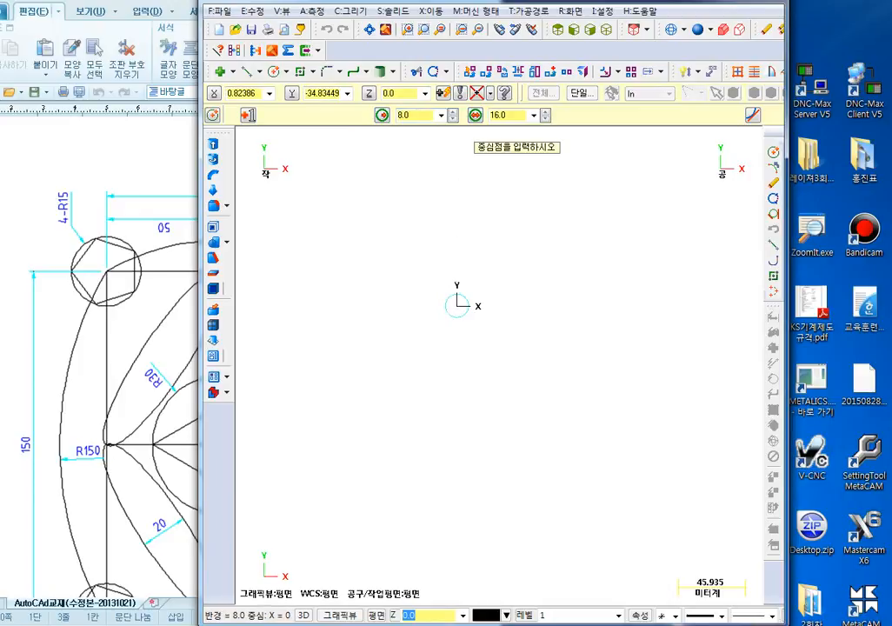
key(Return)
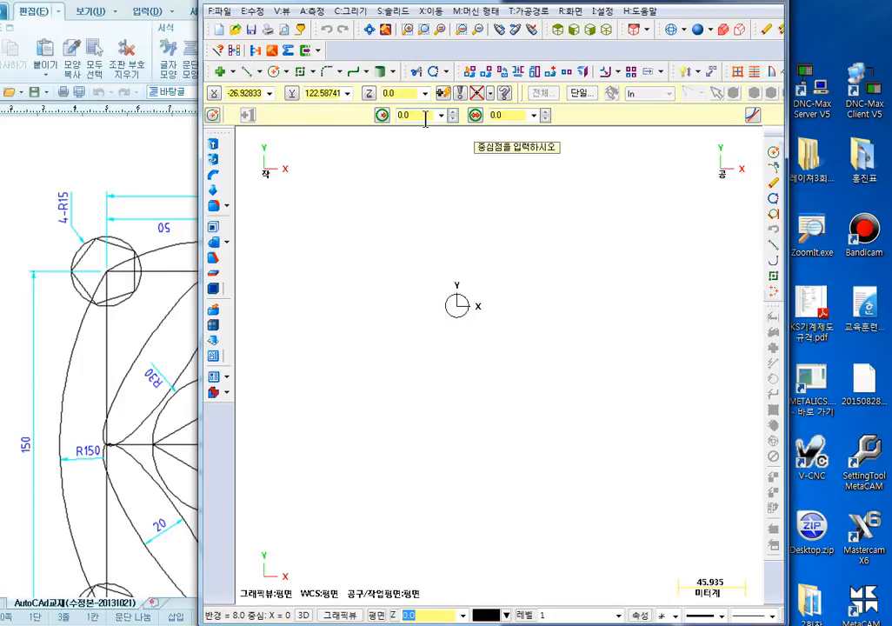
Draw a concentric circle of radius 6.25 at the origin
drag(423, 114, 365, 117)
text(6.25)
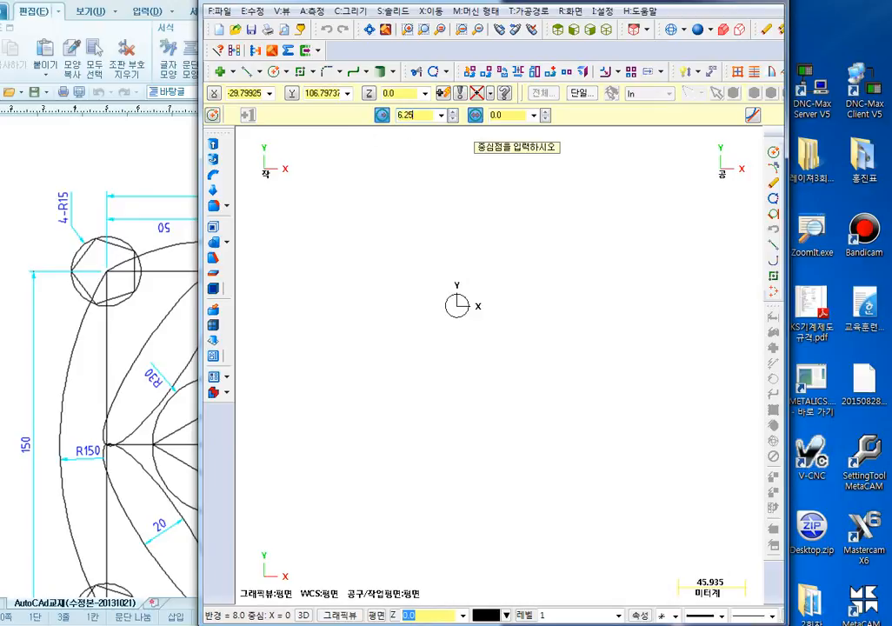
key(Return)
click(460, 305)
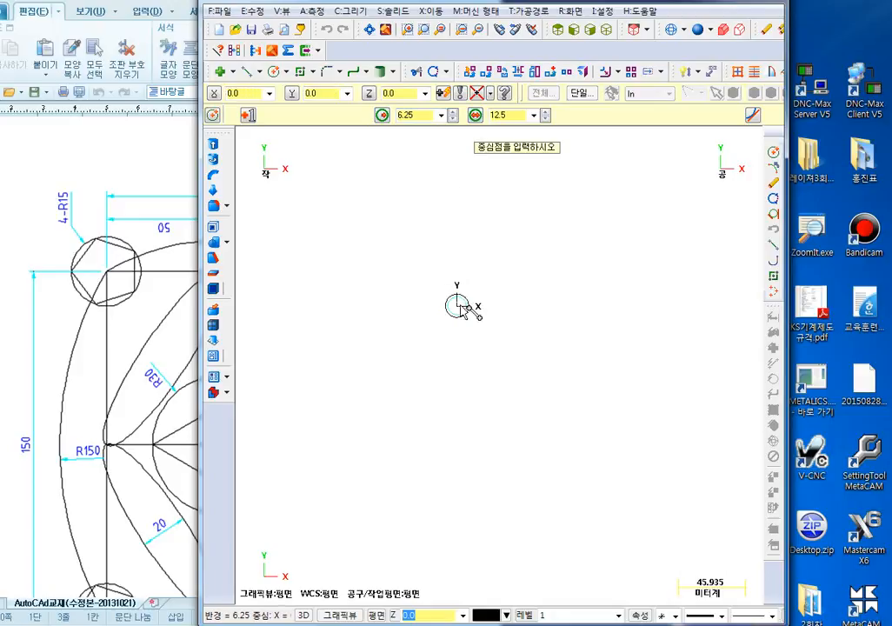
scroll(462, 310, up, 3)
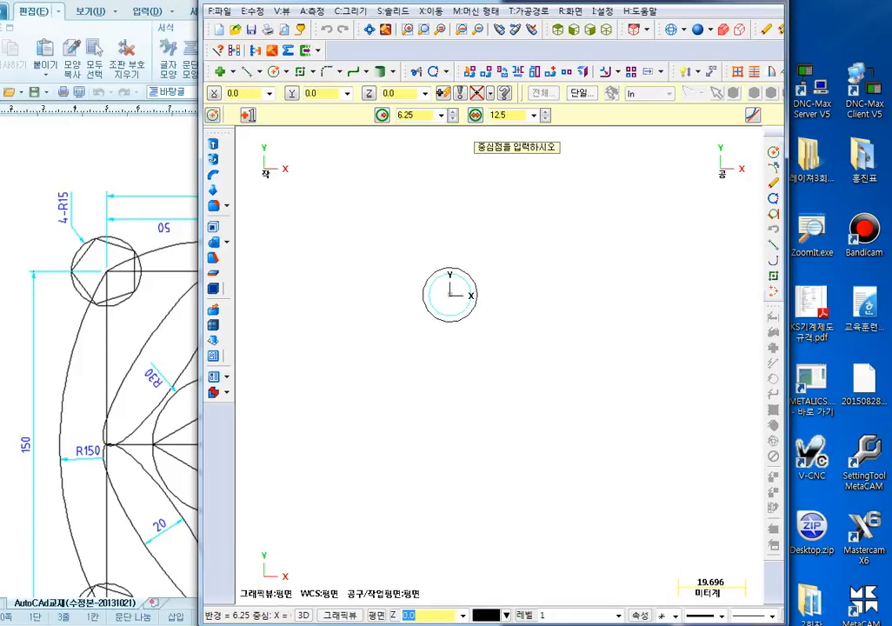
scroll(447, 306, up, 2)
key(Escape)
key(Escape)
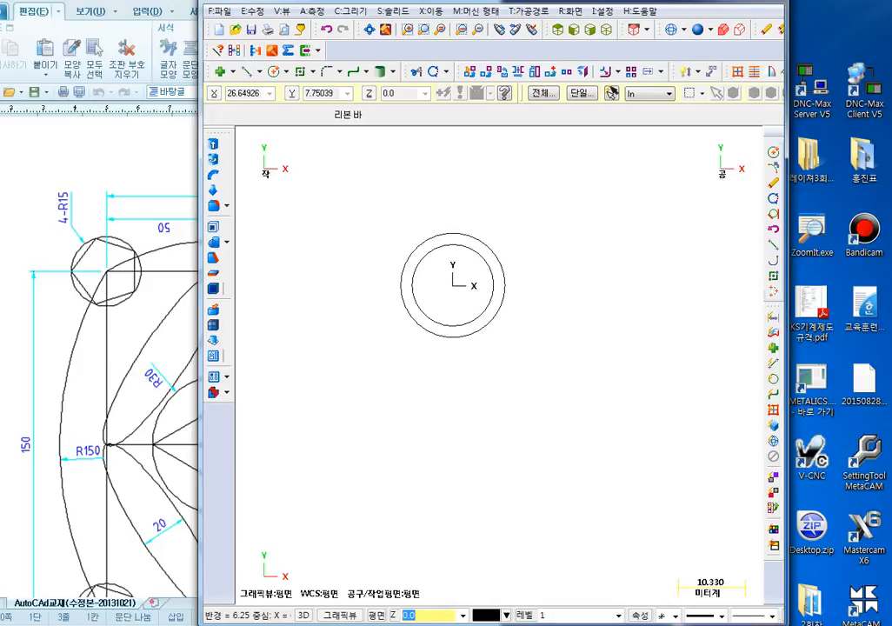
Dimension the outer circle's diameter, placing the text outside at its upper right
click(688, 74)
click(487, 245)
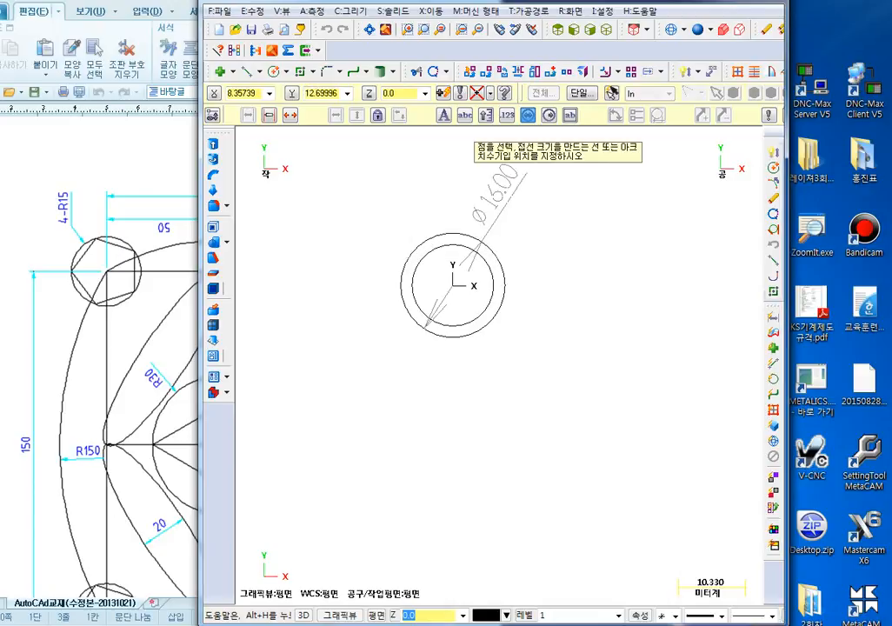
click(506, 198)
key(Escape)
key(Escape)
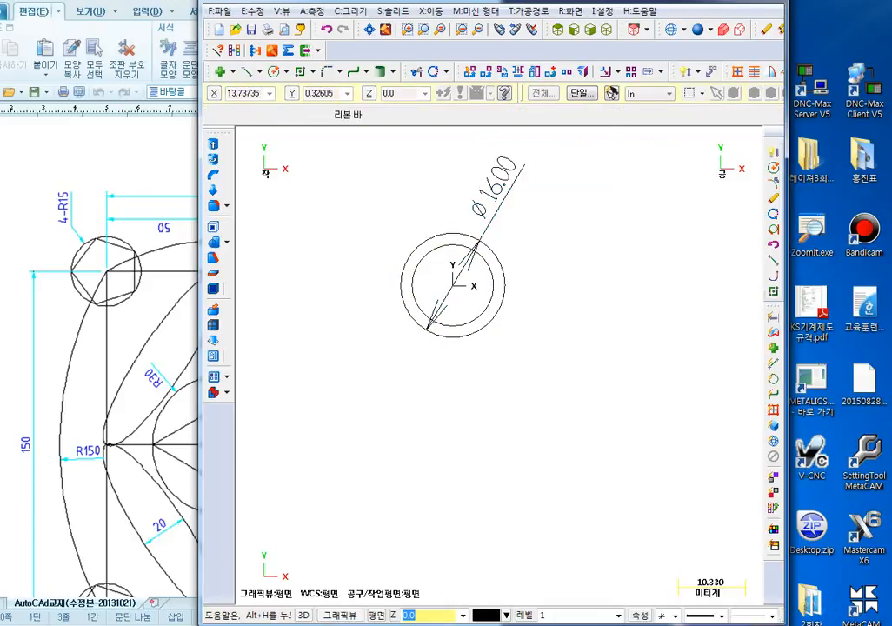
Dimension the inner circle's diameter, placing the text outside at its lower right
click(692, 74)
click(486, 309)
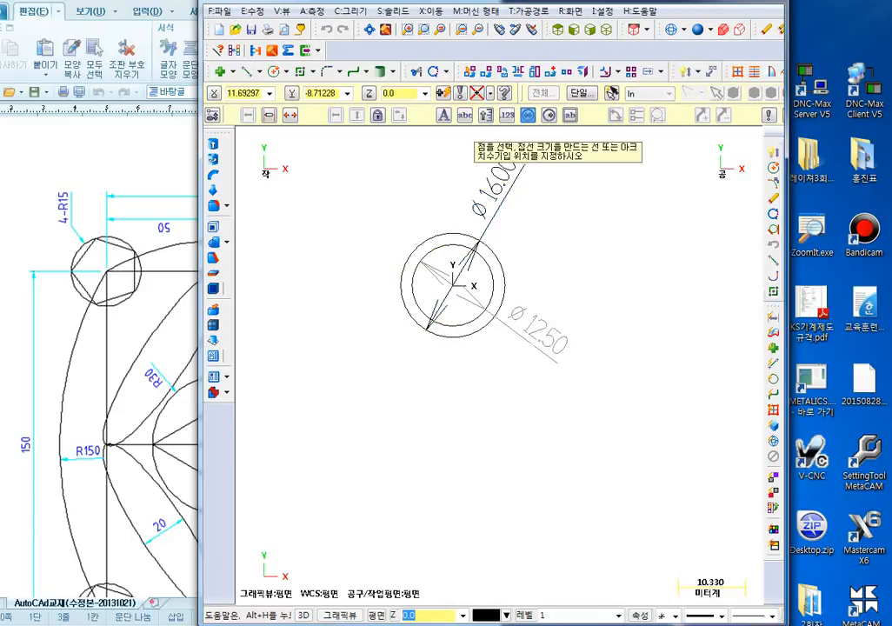
click(542, 351)
key(Escape)
key(Escape)
middle_drag(540, 248, 517, 287)
scroll(517, 287, up, 1)
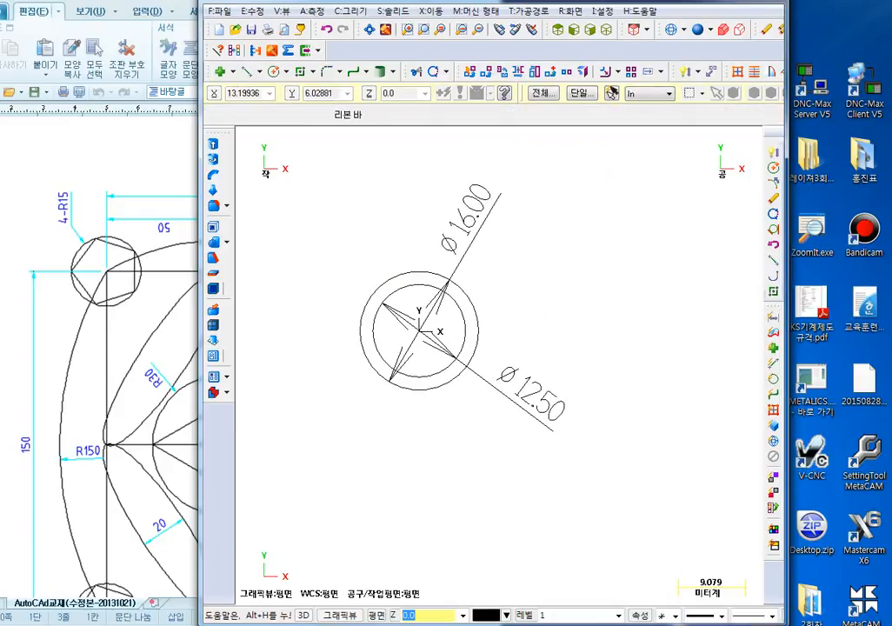
scroll(520, 284, up, 1)
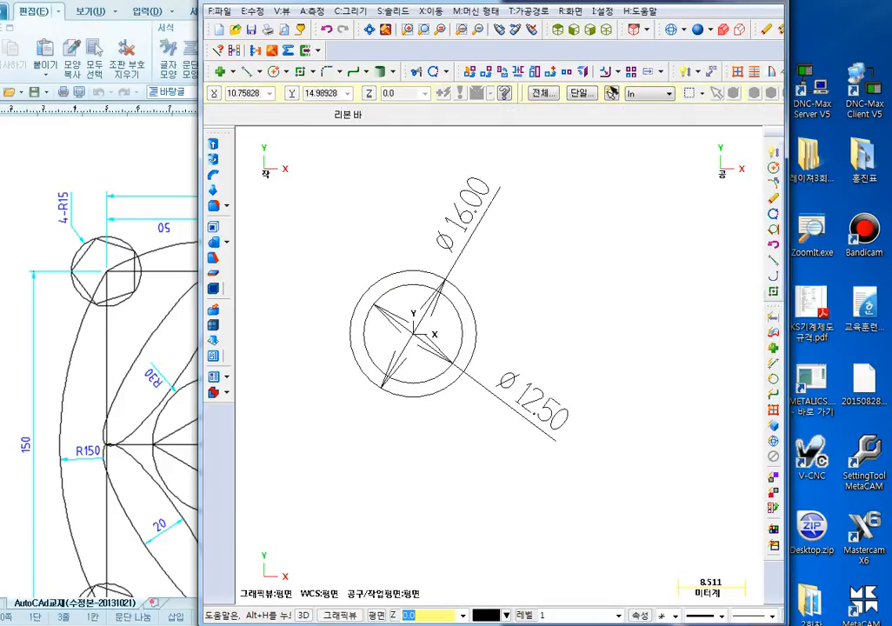
Delete both diameter dimensions from the concentric circles
click(486, 213)
key(Delete)
click(536, 403)
key(Delete)
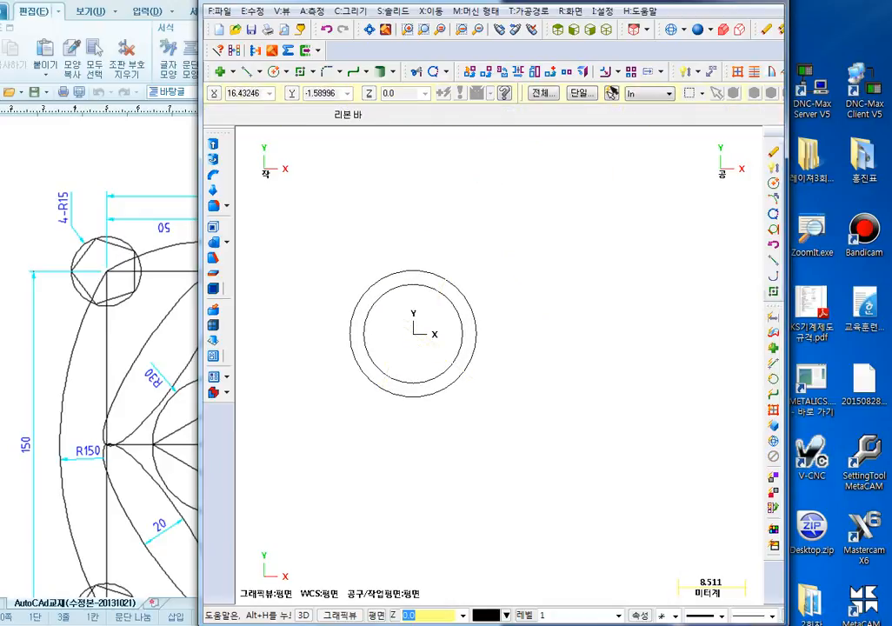
Move the CAD window aside to uncover more of the reference drawing, and centre the enlarged circles in the view
middle_drag(543, 346, 586, 353)
scroll(442, 364, up, 6)
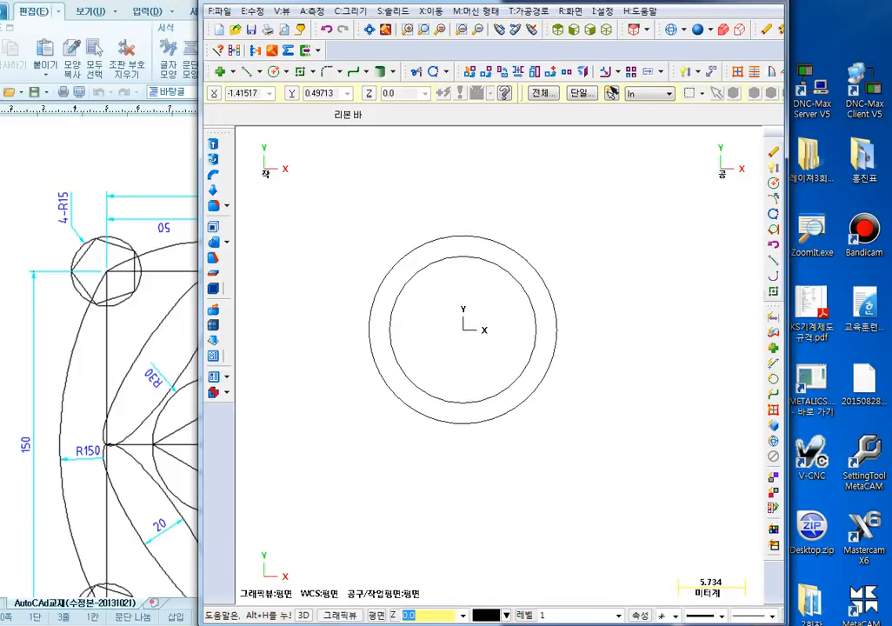
middle_drag(447, 324, 441, 337)
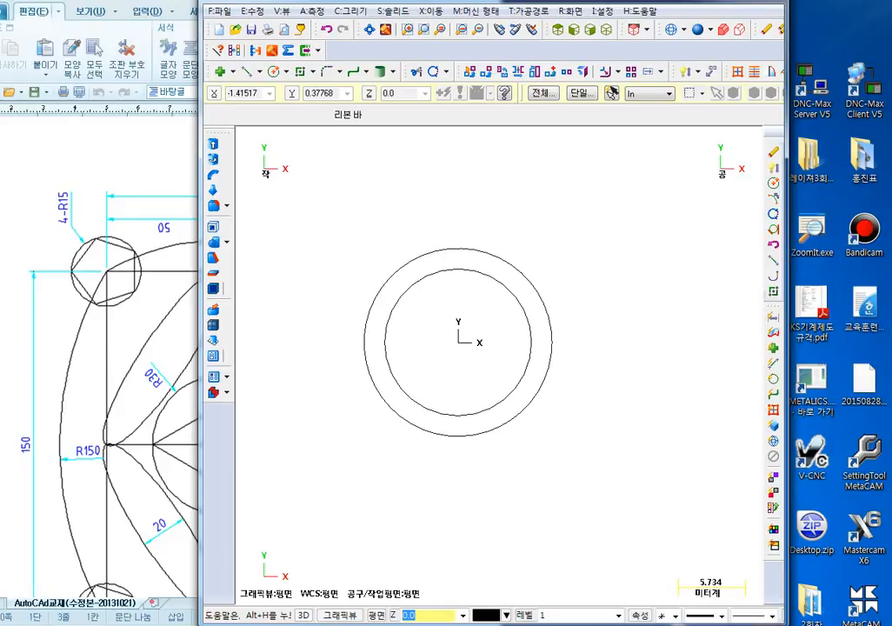
scroll(442, 338, up, 1)
drag(518, 11, 633, 11)
middle_drag(582, 322, 531, 305)
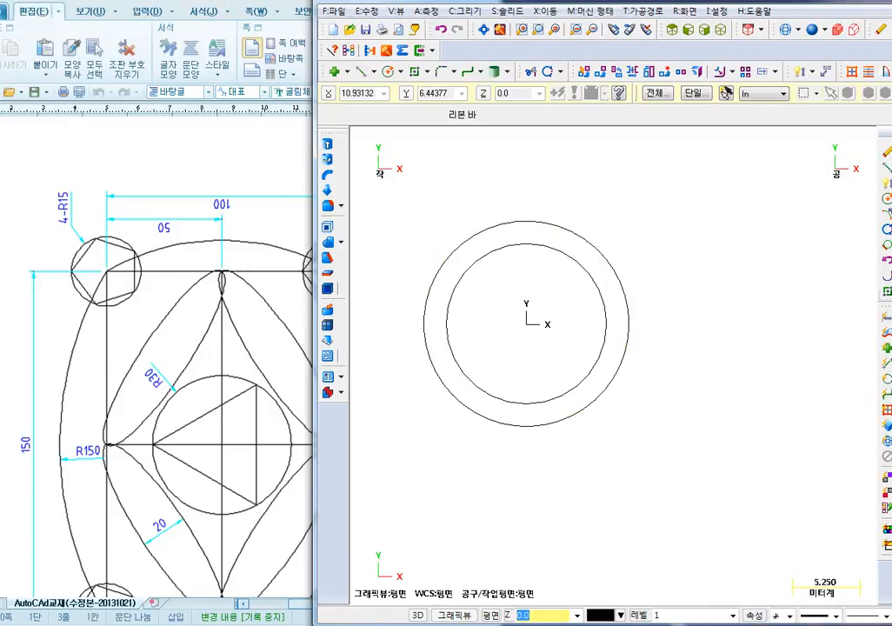
middle_drag(565, 194, 594, 188)
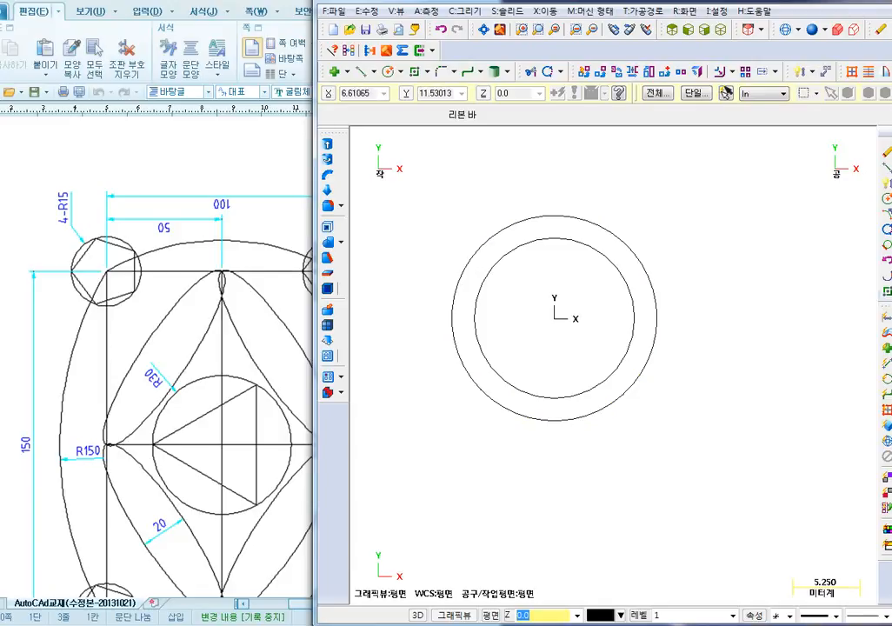
click(561, 73)
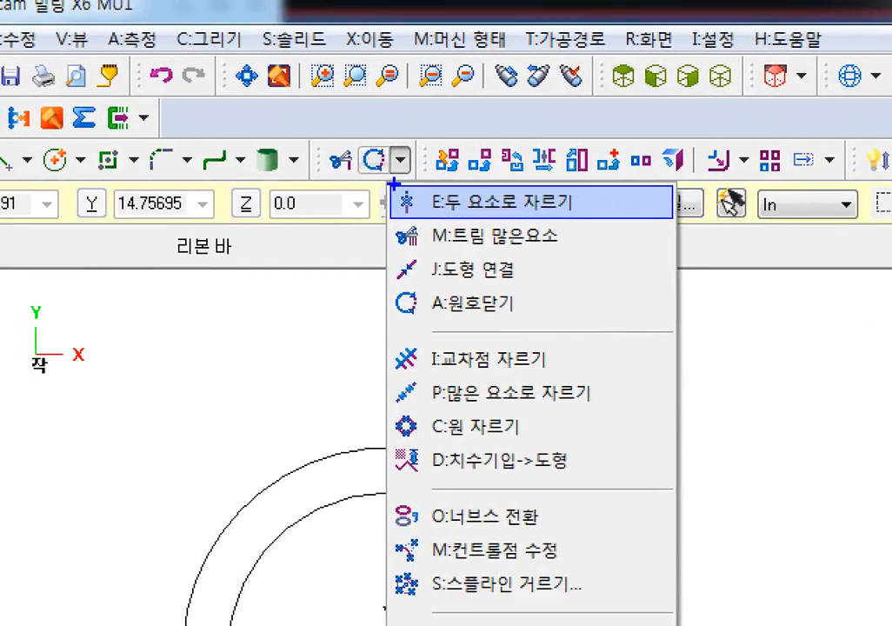
ctrl+drag(427, 212, 597, 216)
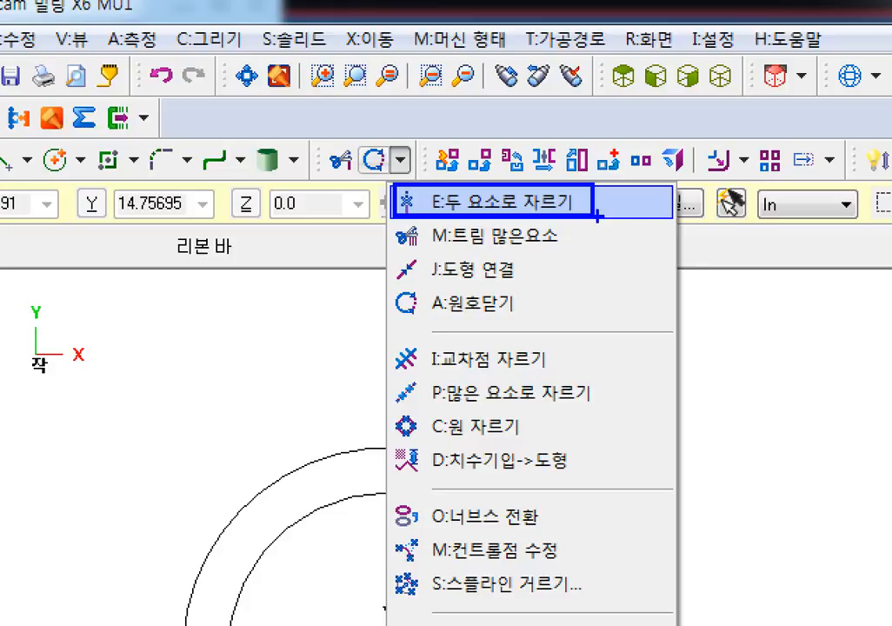
drag(594, 202, 613, 199)
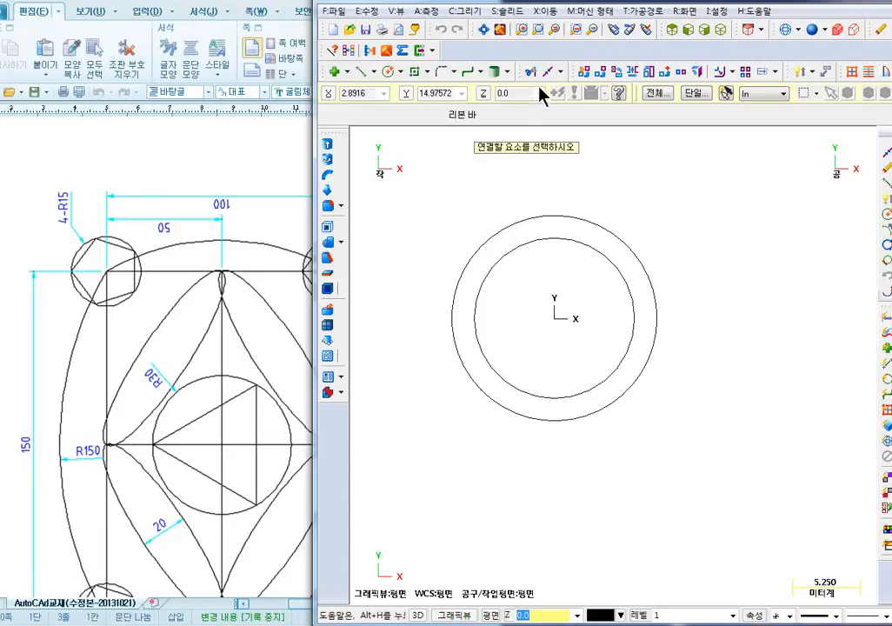
click(561, 71)
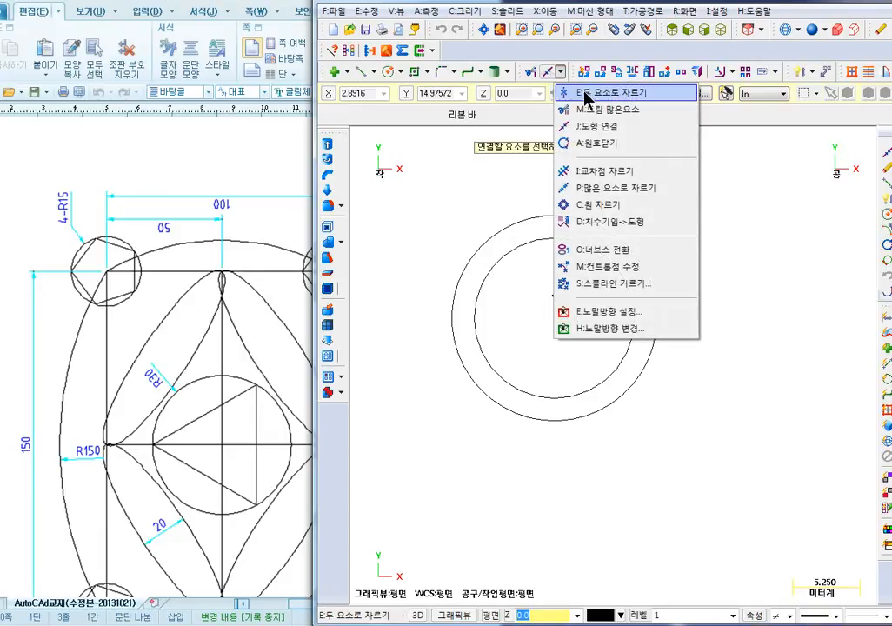
click(600, 93)
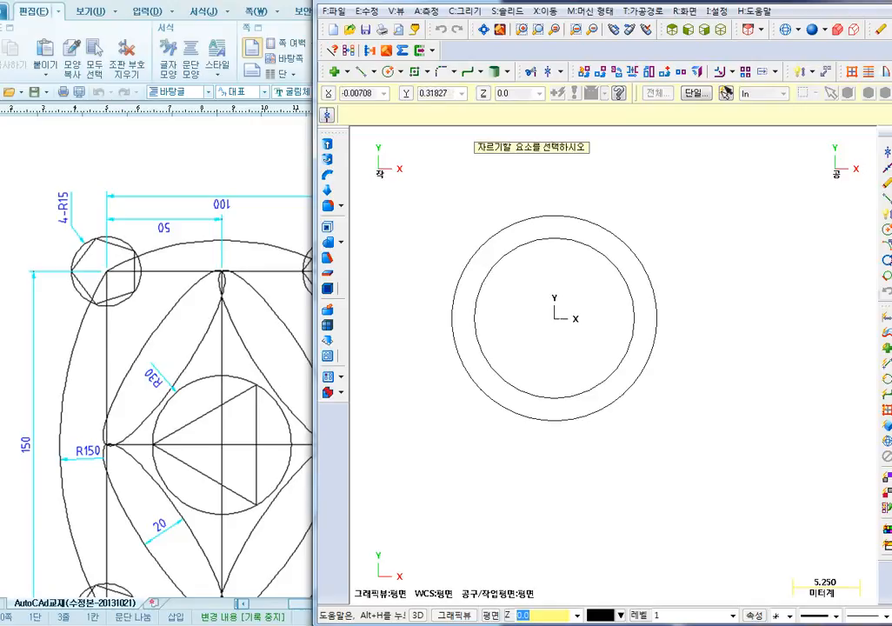
key(Escape)
Draw an oblique line sloping downward in the empty area to the right of the circles
click(361, 72)
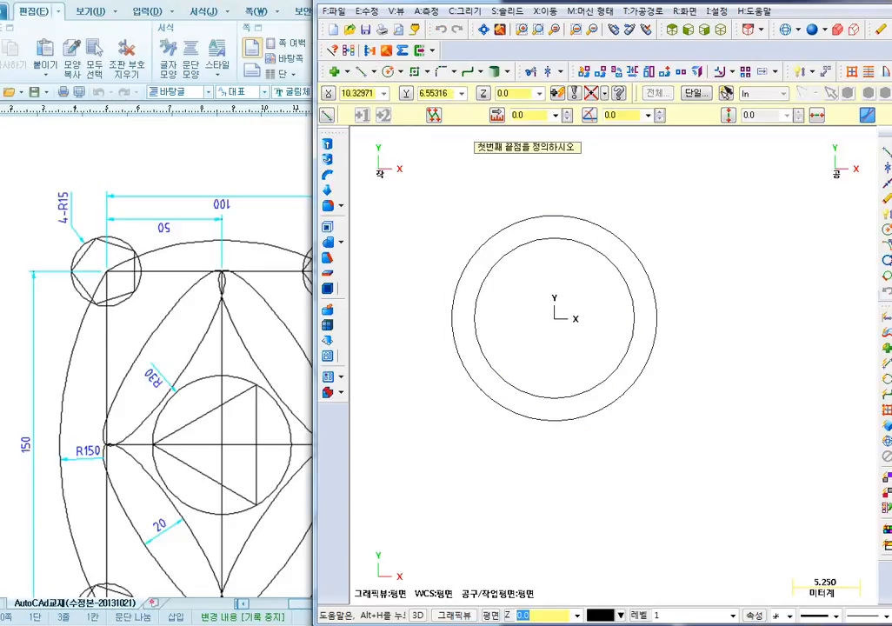
click(693, 223)
click(820, 450)
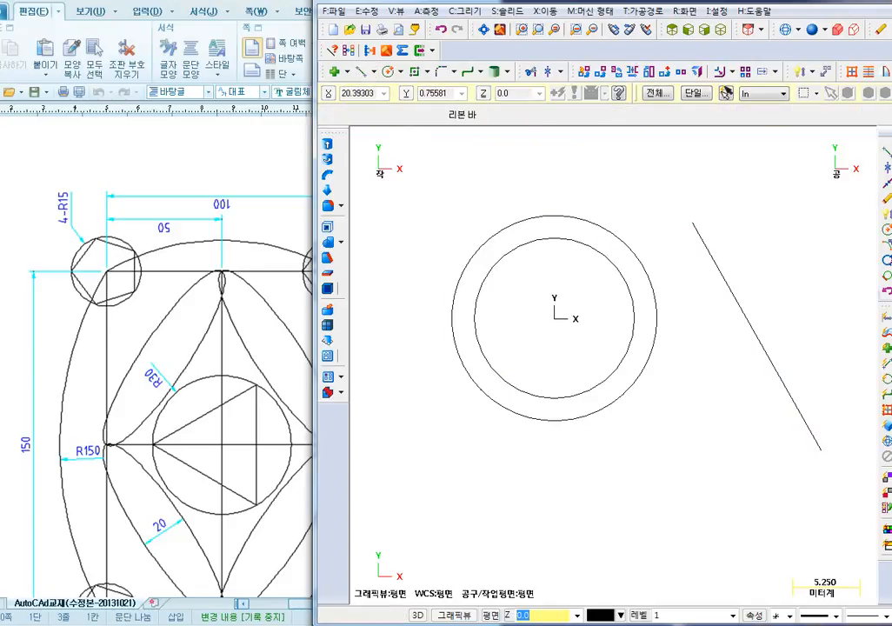
click(756, 335)
key(Escape)
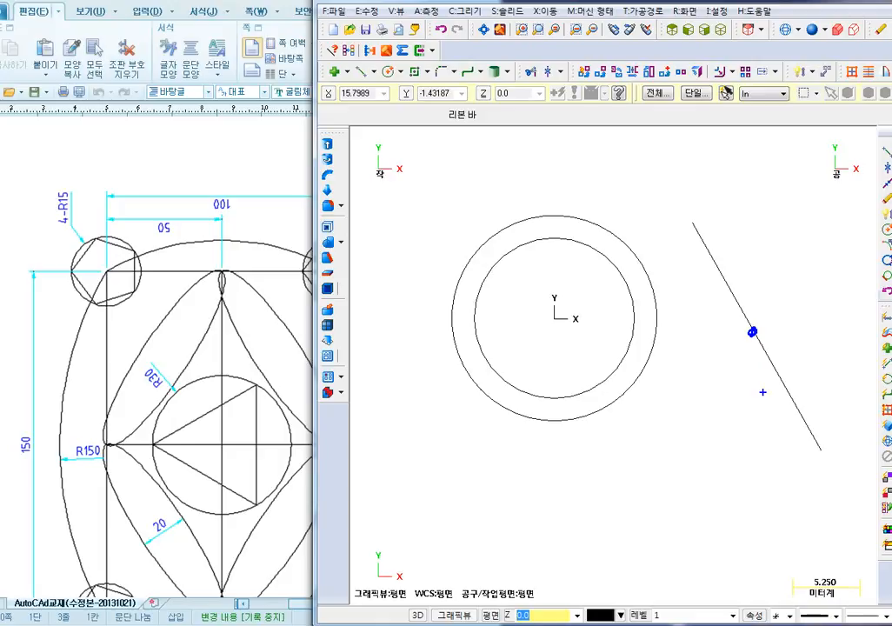
drag(708, 249, 735, 254)
drag(763, 363, 813, 358)
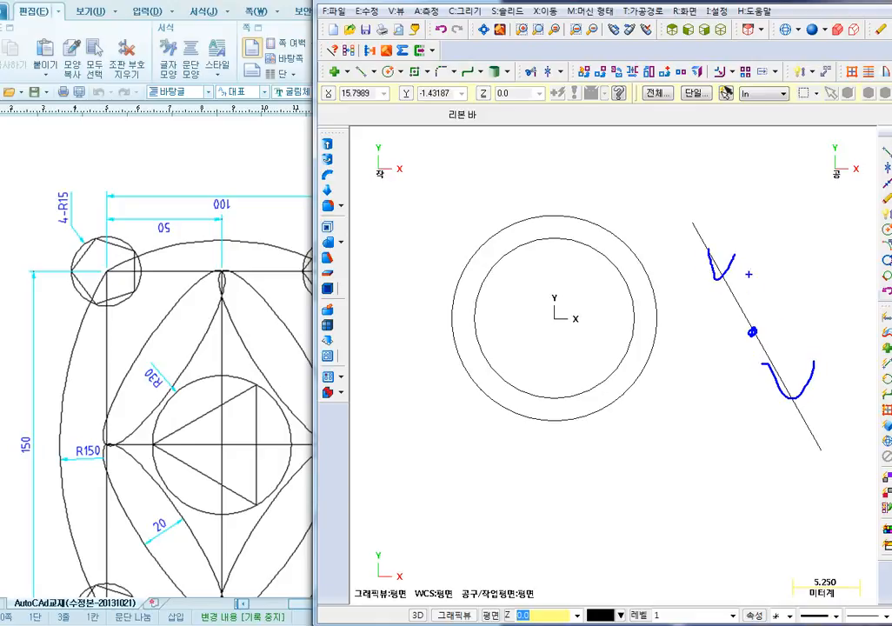
key(Escape)
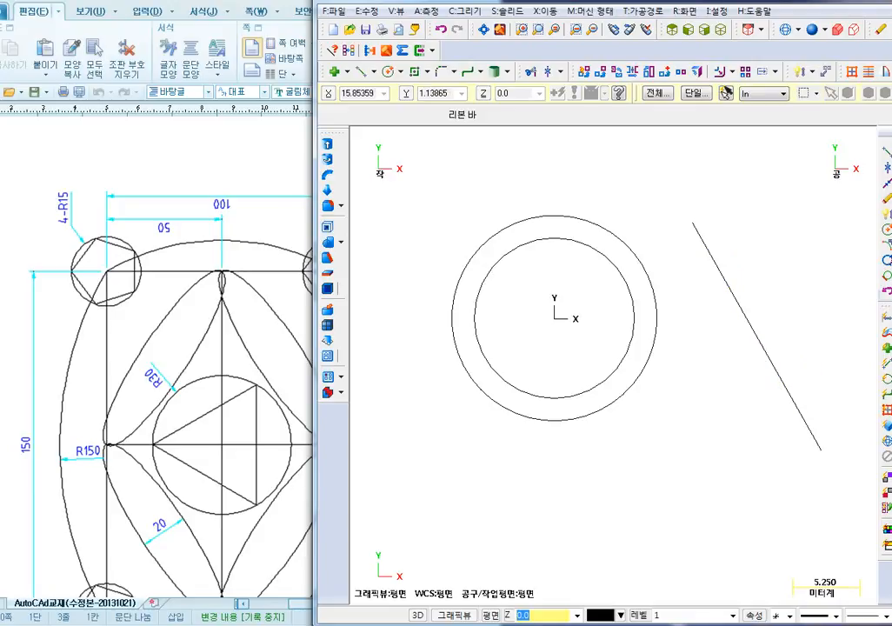
Replace the oblique line beside the circles with a new one about 22.9 long at about 300 degrees
click(733, 291)
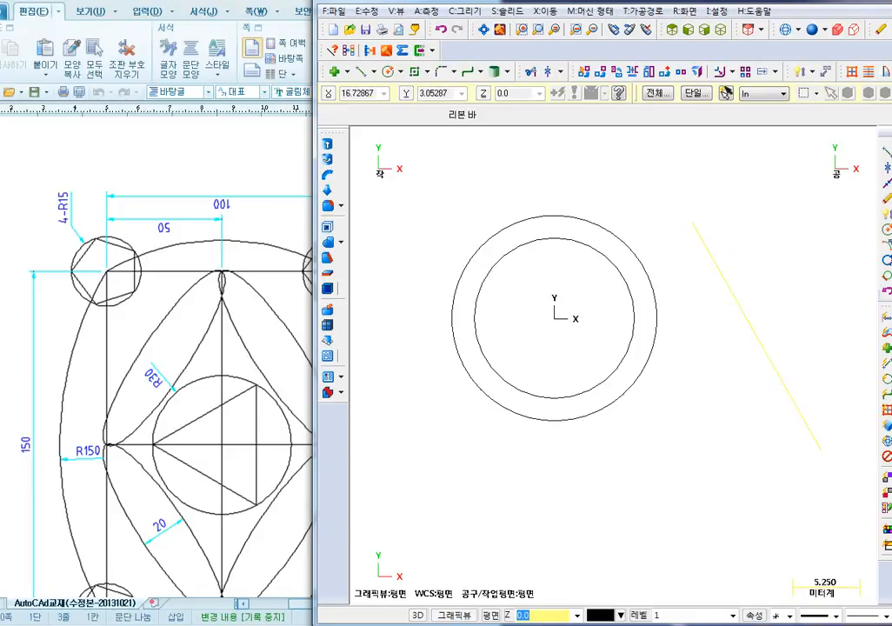
key(Delete)
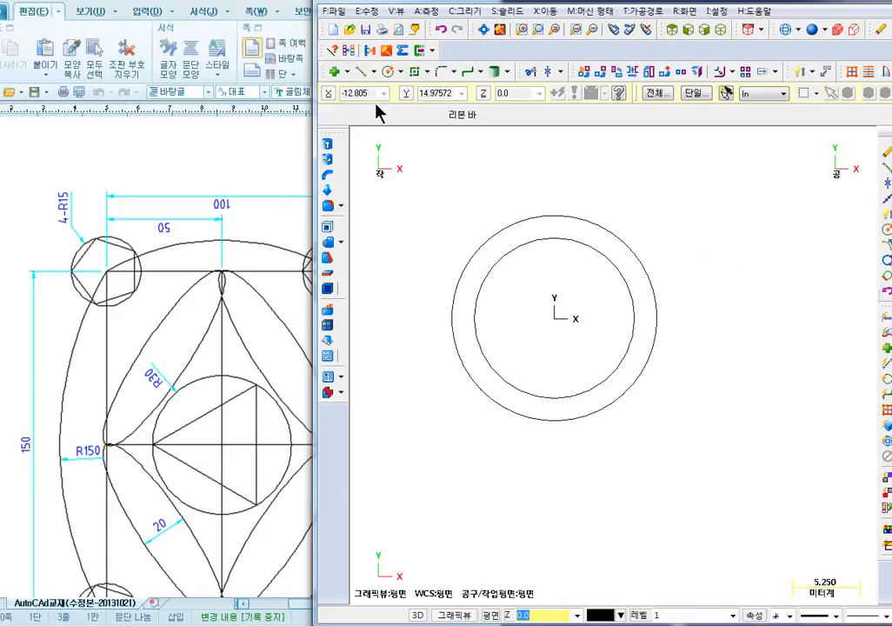
click(366, 78)
click(691, 194)
click(836, 449)
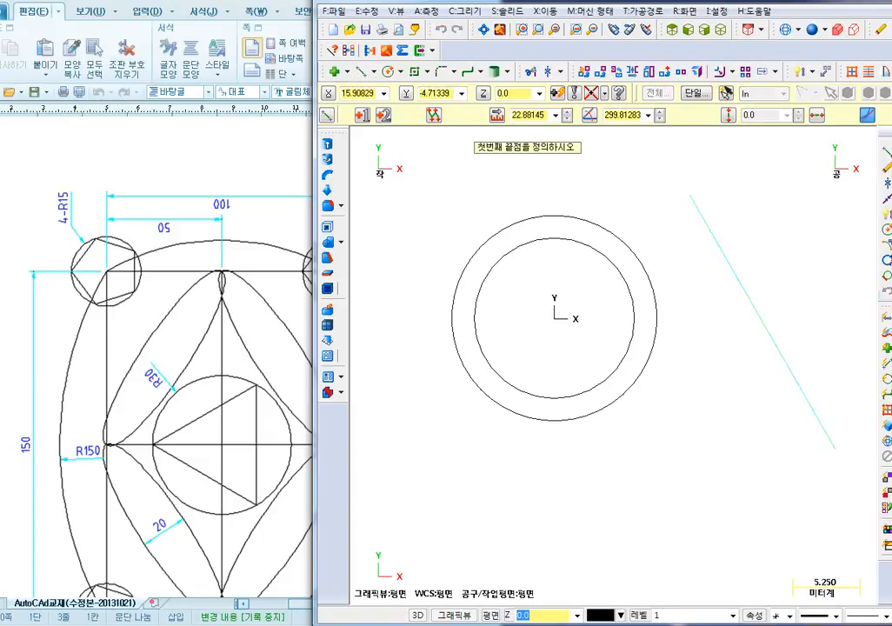
key(Escape)
middle_drag(786, 279, 720, 310)
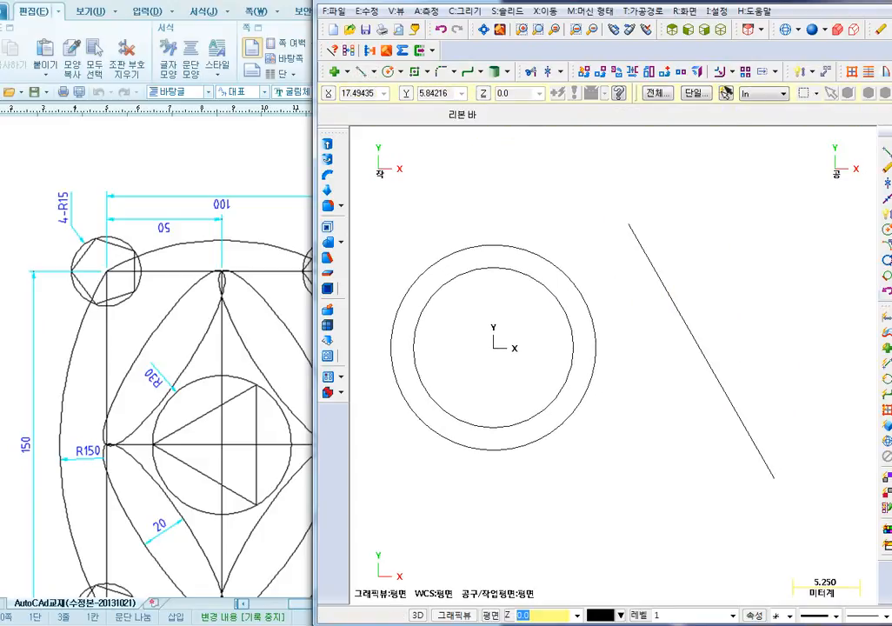
Break the oblique line into two pieces at its midpoint
click(550, 73)
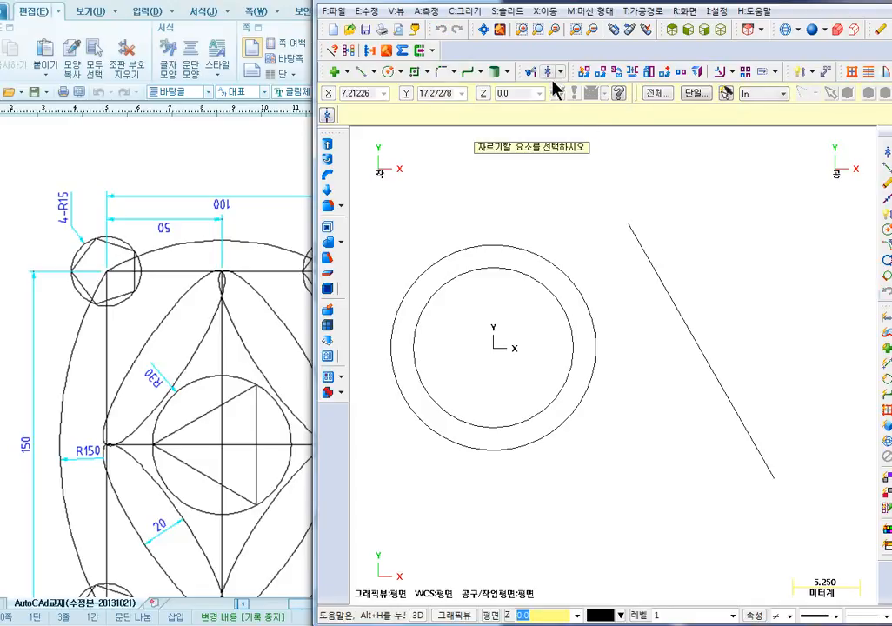
click(657, 274)
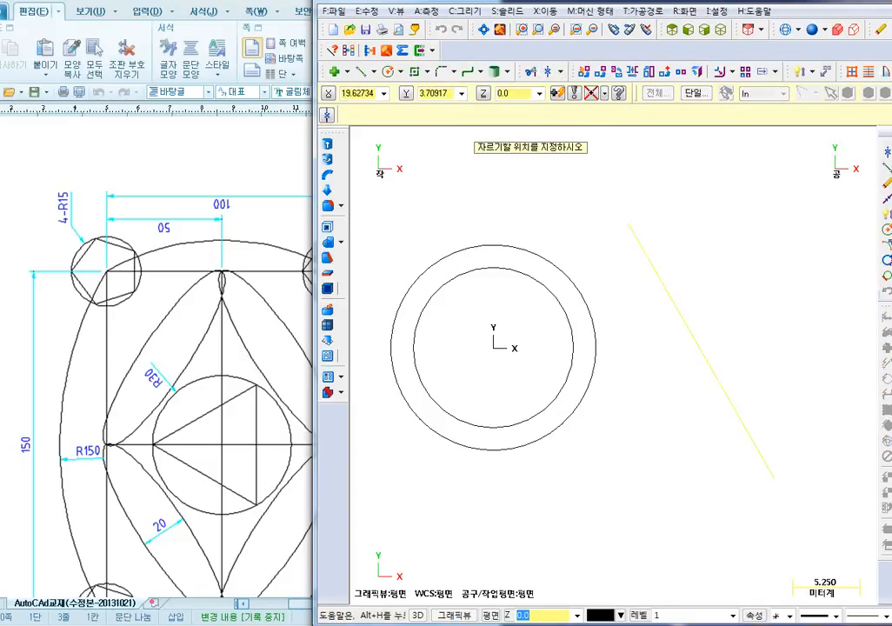
click(700, 352)
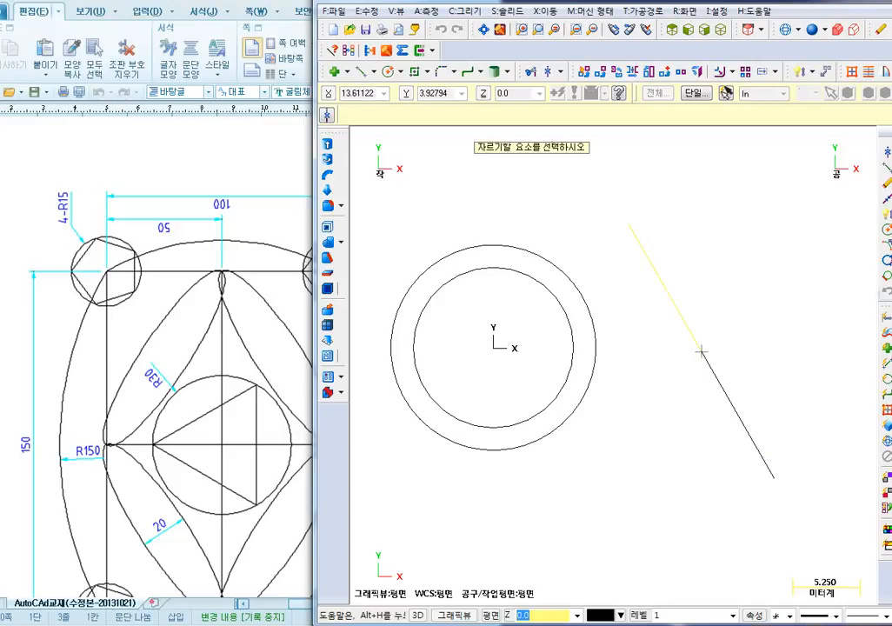
click(701, 353)
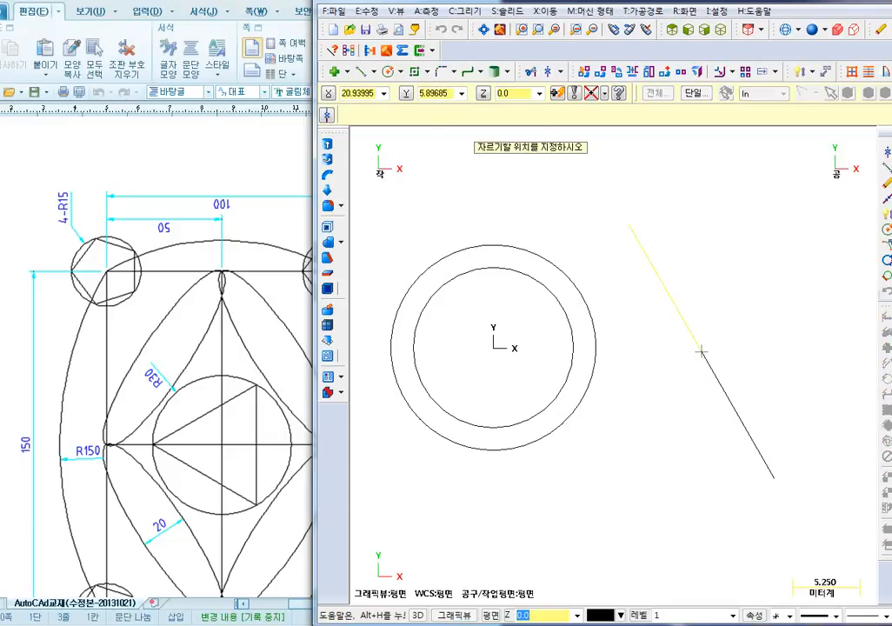
click(701, 352)
Undo the line's break and the oblique line itself, leaving only the two concentric circles
key(Escape)
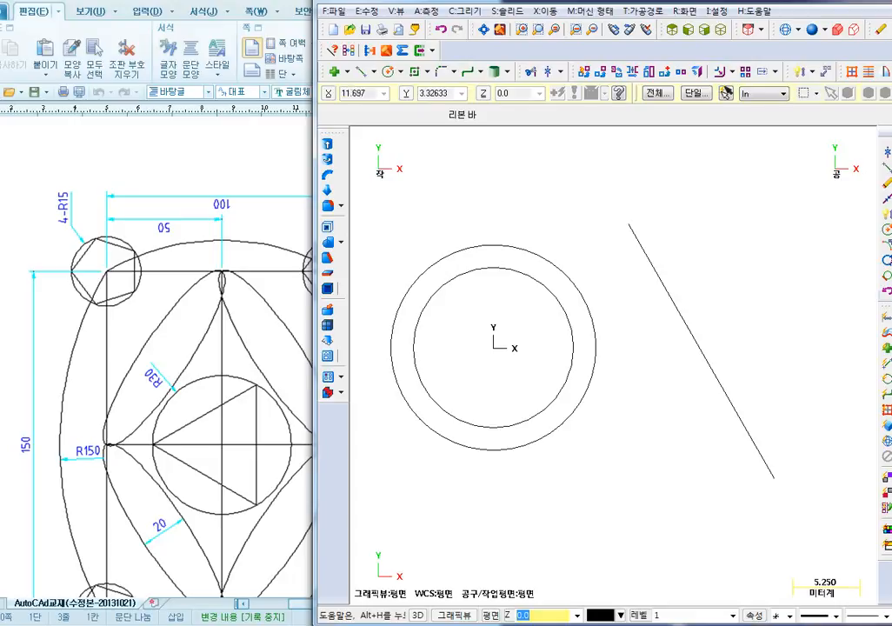
key(ctrl+z)
middle_drag(649, 291, 745, 278)
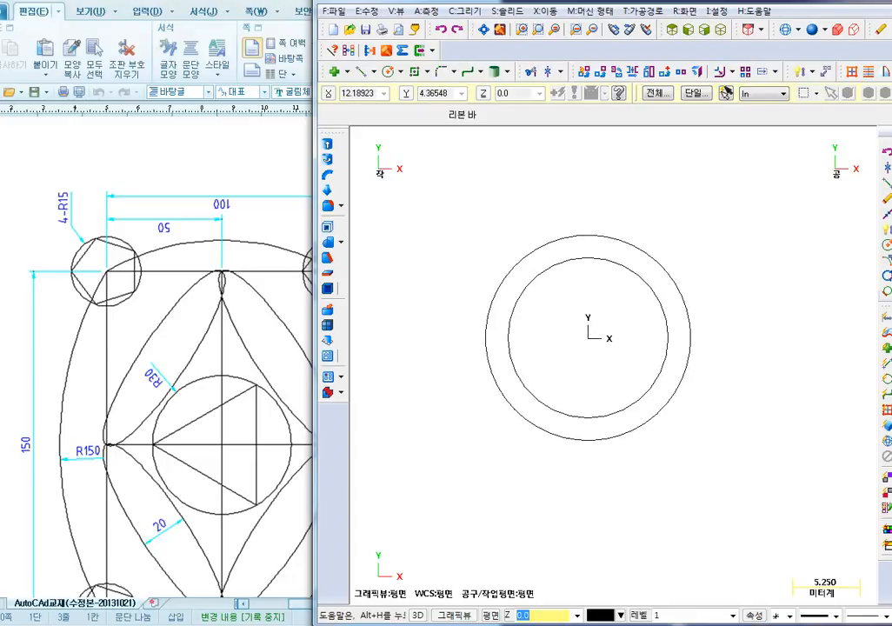
scroll(578, 374, up, 1)
scroll(576, 384, up, 1)
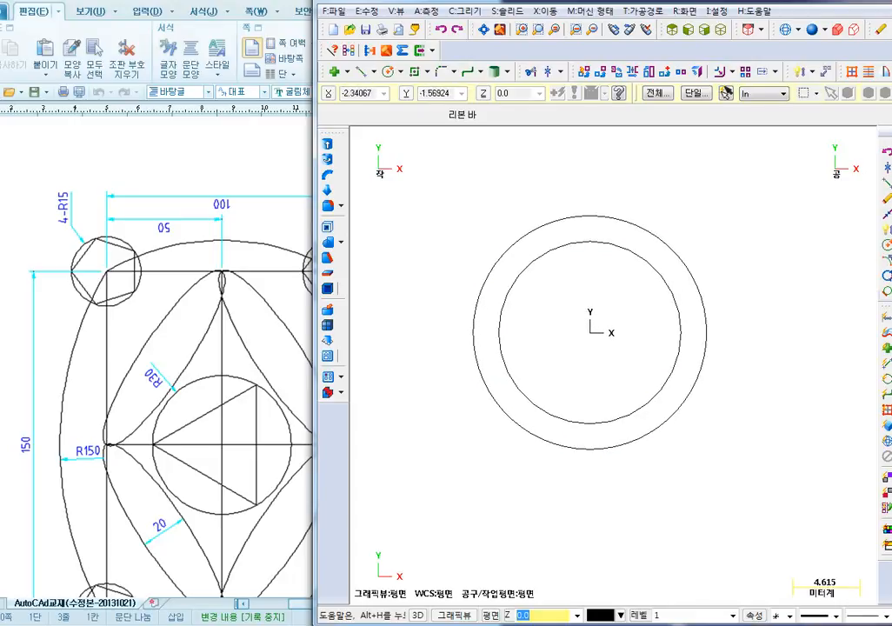
Apply the two-piece break to the outer circle at its left quadrant point
click(549, 72)
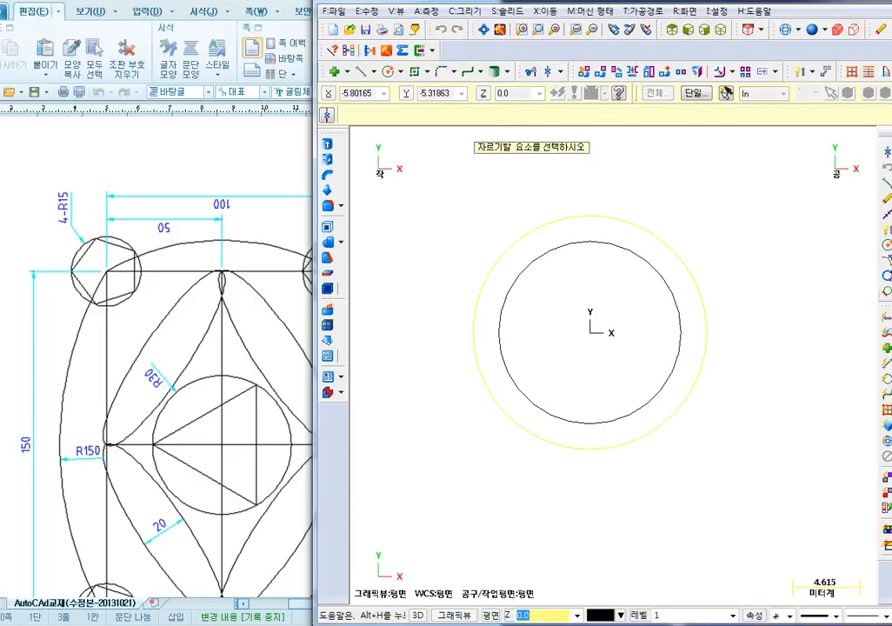
click(473, 335)
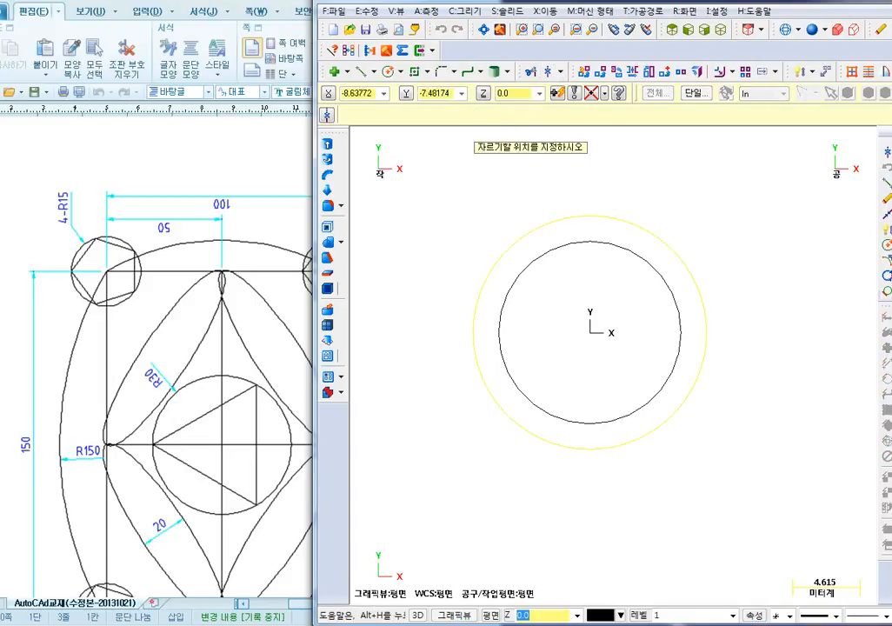
click(473, 333)
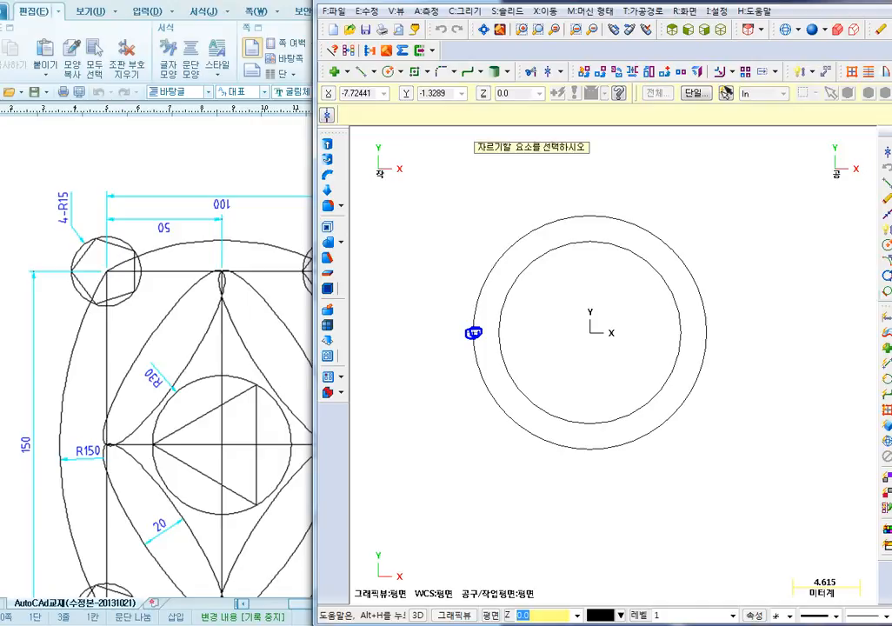
mouse_move(475, 328)
mouse_down()
mouse_move(556, 219)
mouse_move(701, 348)
mouse_move(522, 458)
mouse_move(471, 343)
mouse_up()
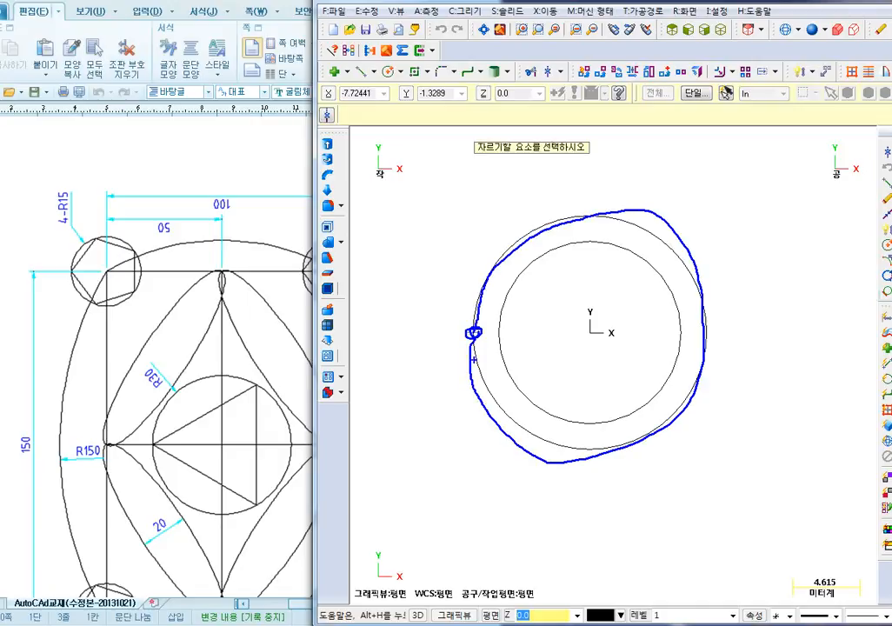
key(Escape)
key(ctrl+2)
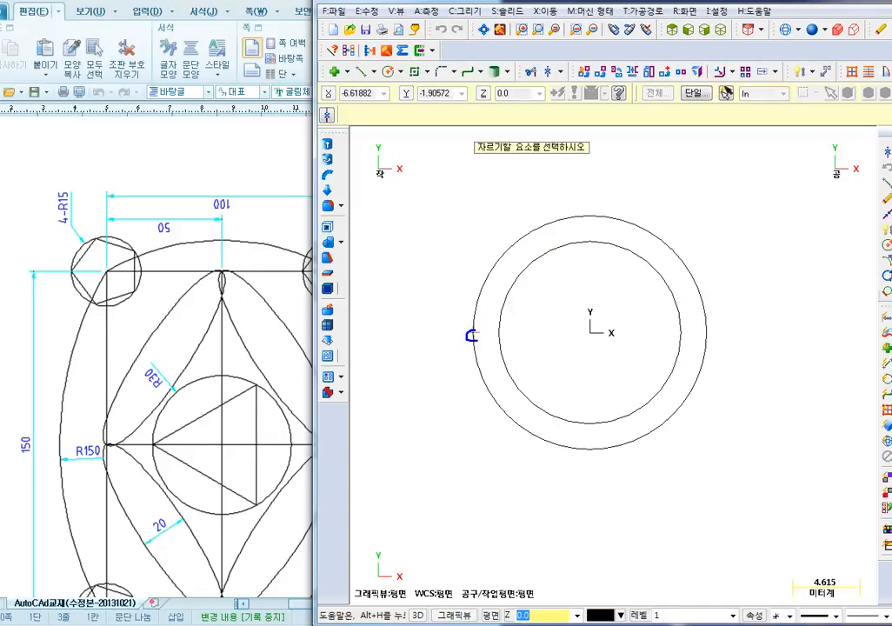
mouse_move(473, 335)
mouse_down()
mouse_move(684, 320)
mouse_move(713, 323)
mouse_move(711, 337)
mouse_up()
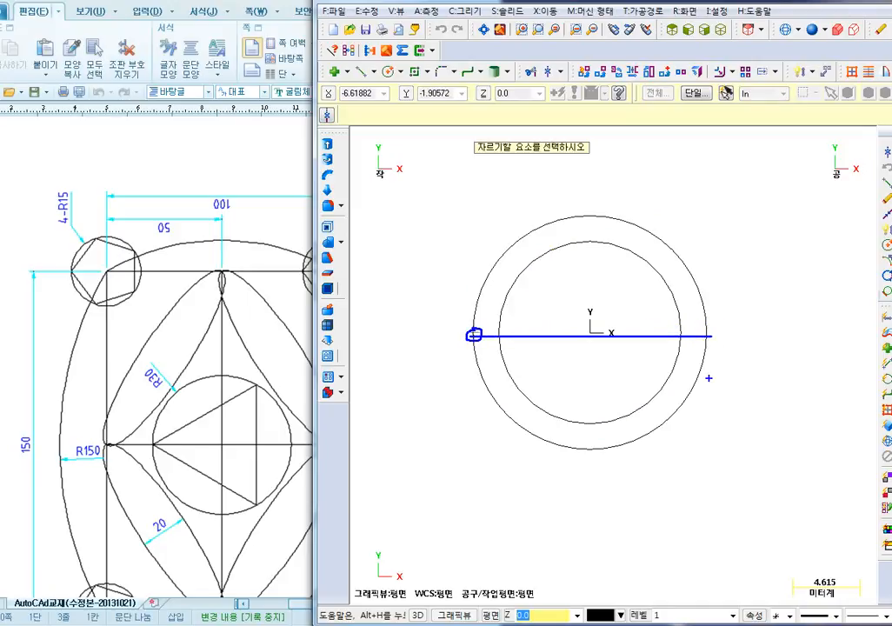
key(Escape)
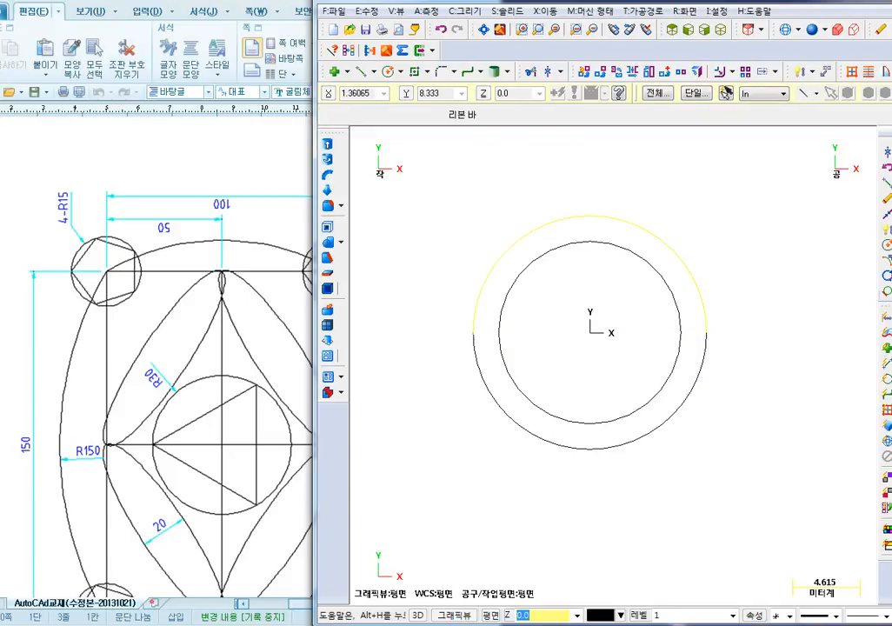
Break the outer circle's lower half in two at its bottom quadrant point and delete the lower-left quarter arc
click(548, 77)
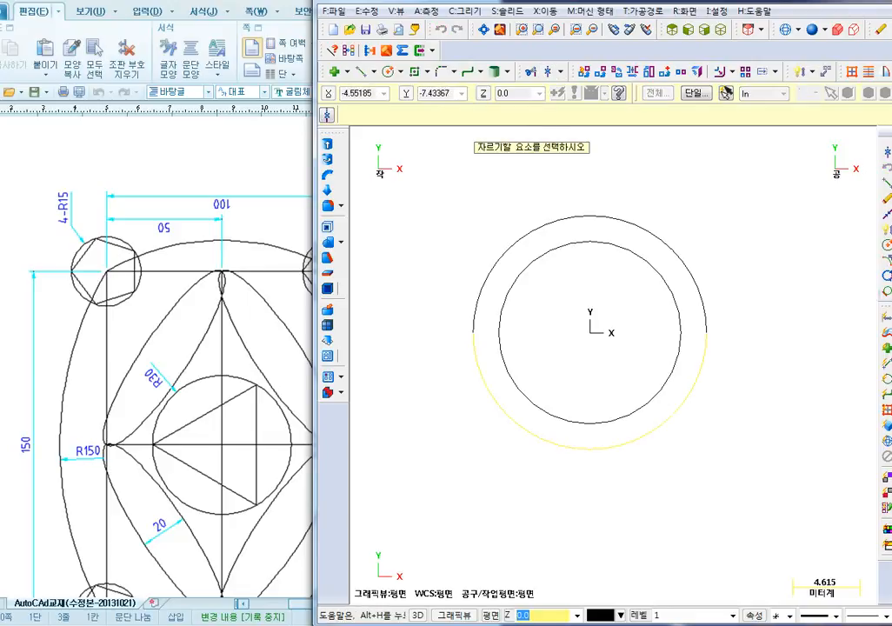
click(582, 448)
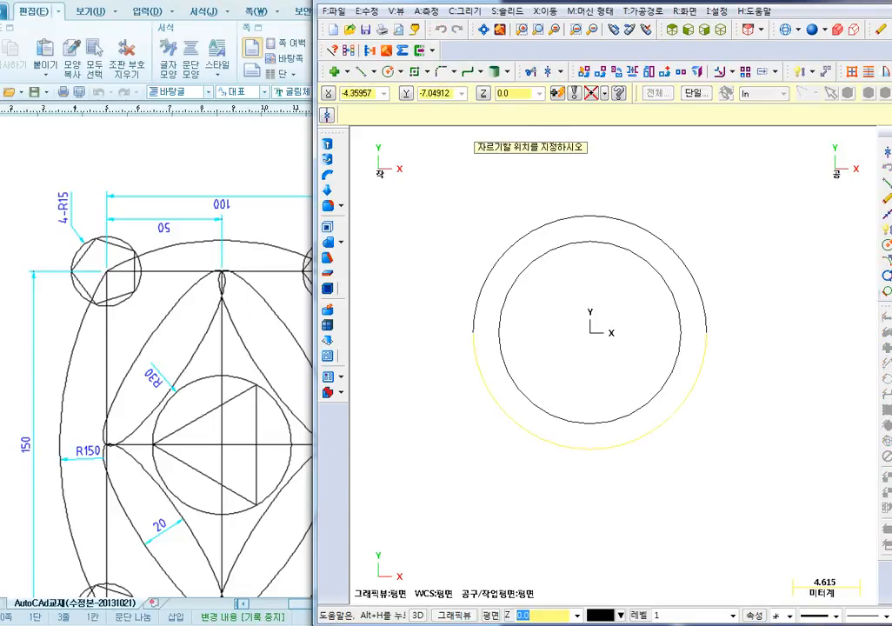
click(590, 449)
key(Escape)
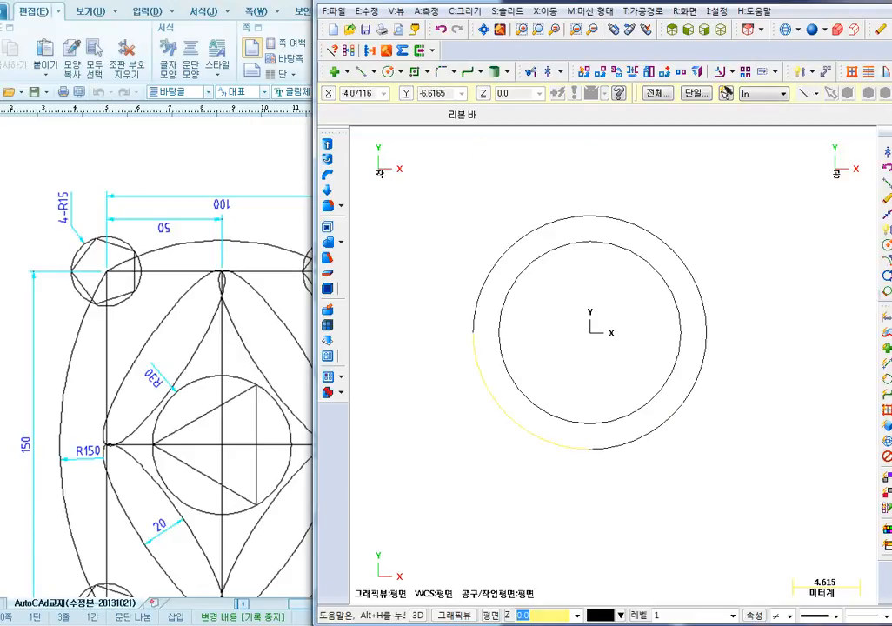
key(Delete)
middle_drag(555, 492, 531, 497)
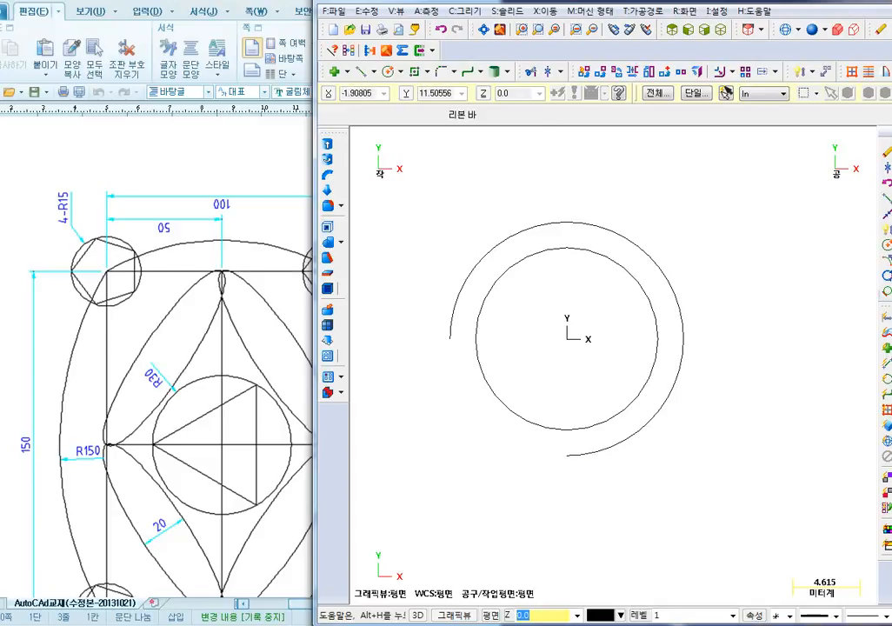
Copy the two outer arcs rotated by -15 degrees about the origin, and undo the rotated copy
click(545, 11)
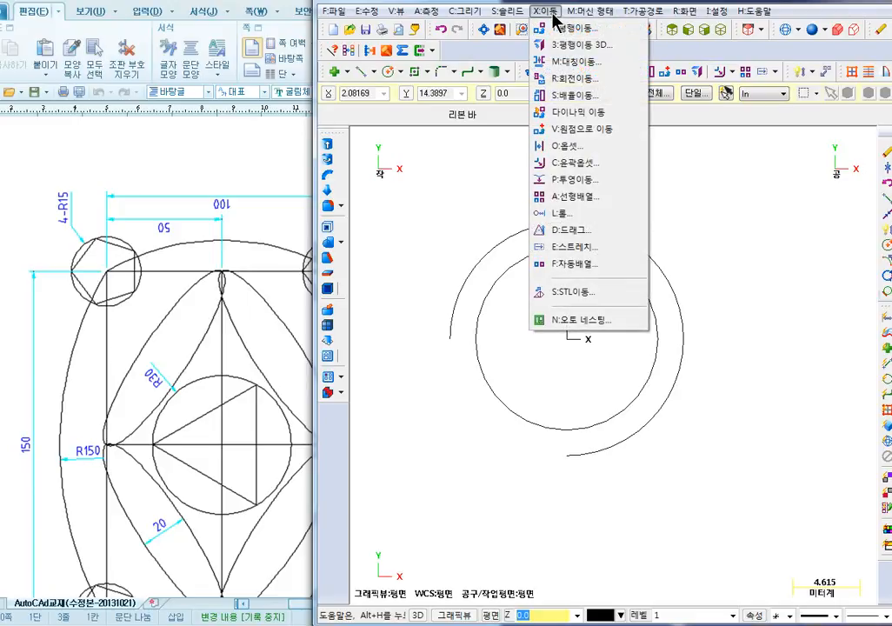
click(576, 79)
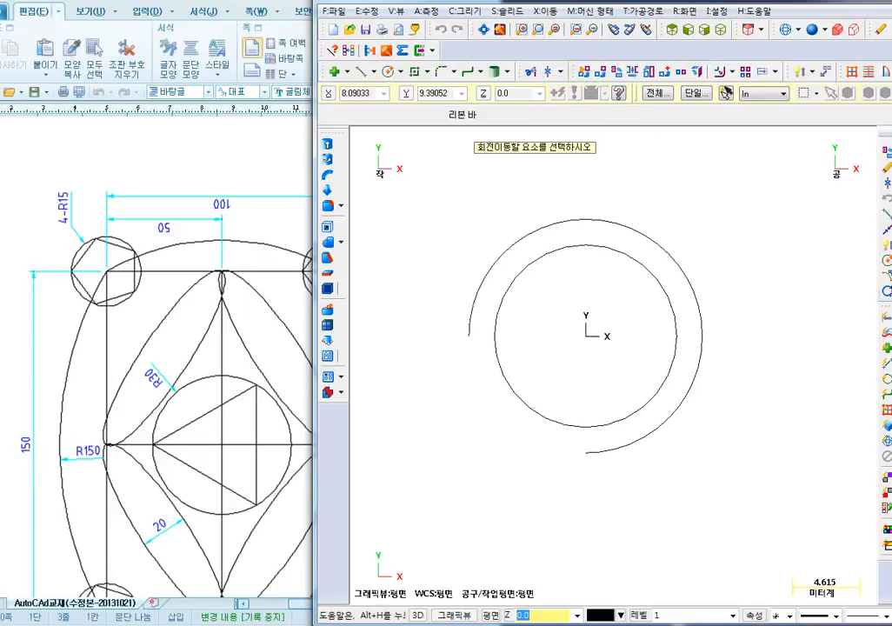
click(672, 238)
click(715, 365)
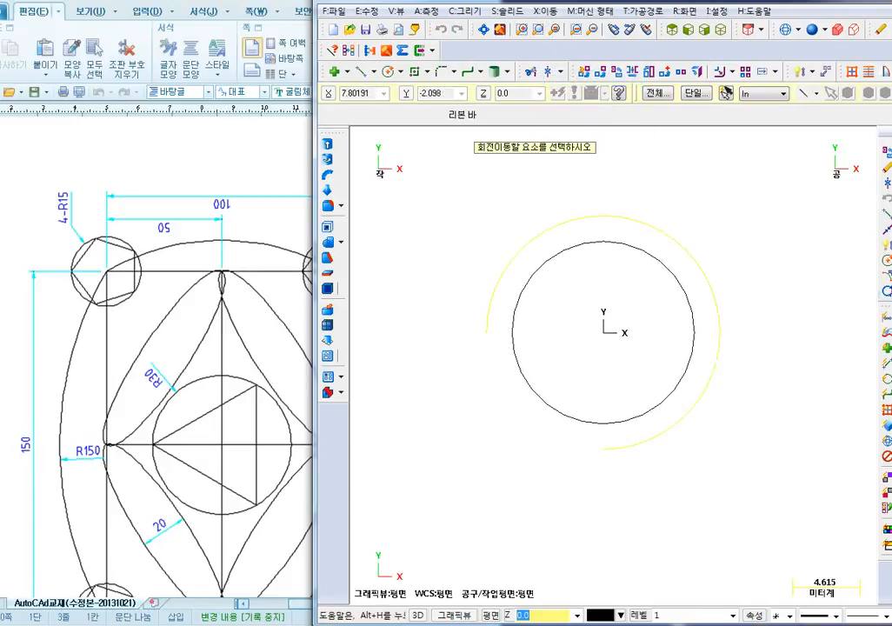
click(726, 92)
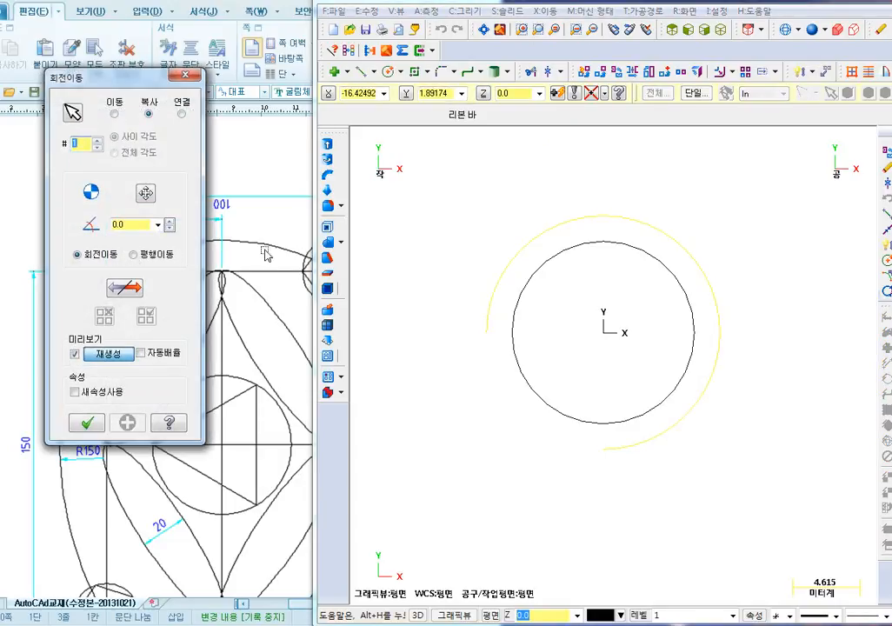
click(146, 193)
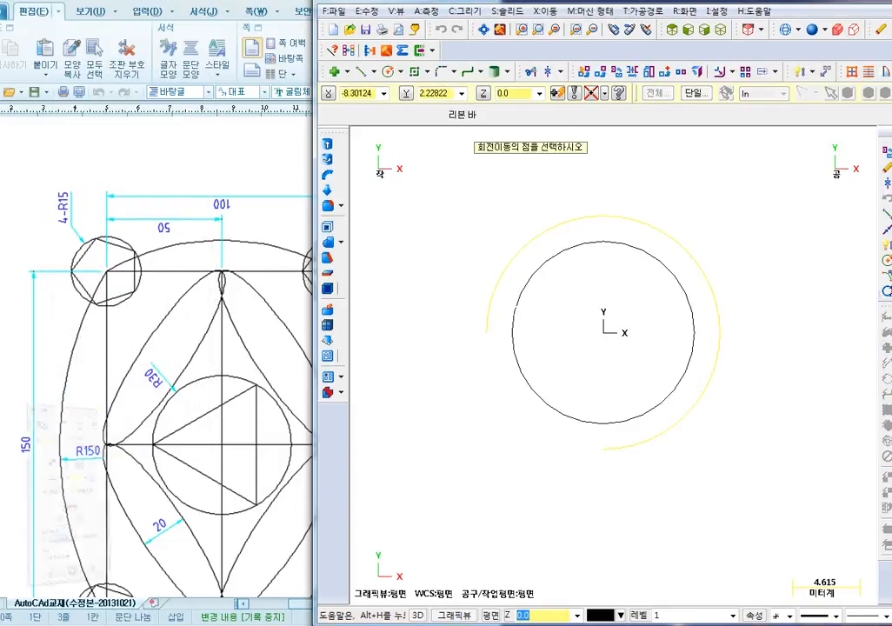
click(604, 330)
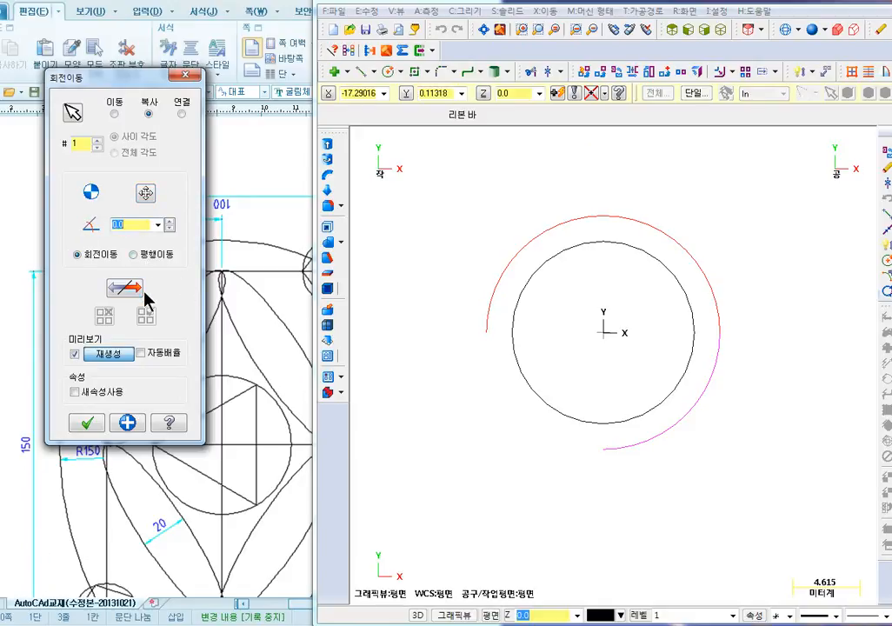
text(-15)
key(Return)
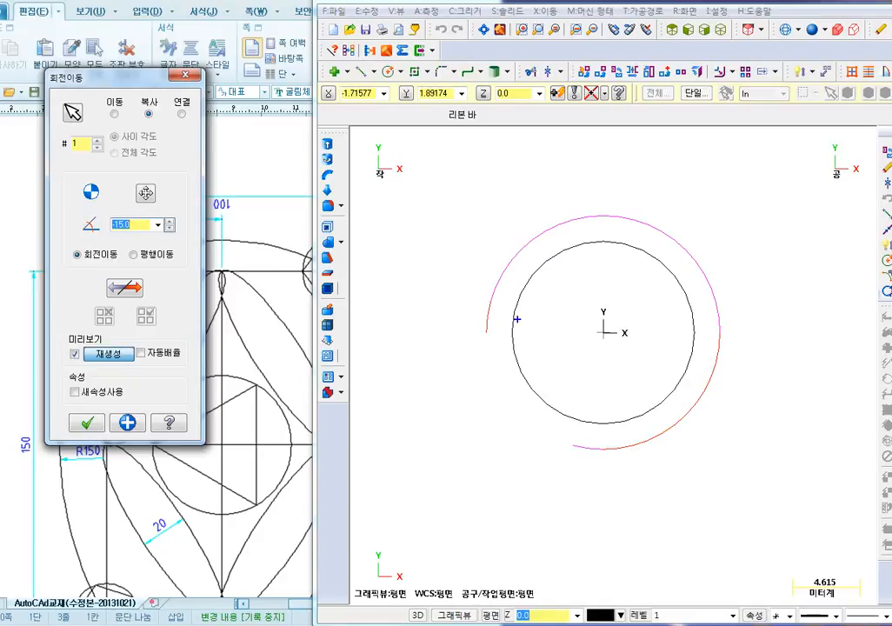
mouse_move(486, 331)
mouse_down()
mouse_move(613, 215)
mouse_move(696, 279)
mouse_move(730, 339)
mouse_move(727, 366)
mouse_up()
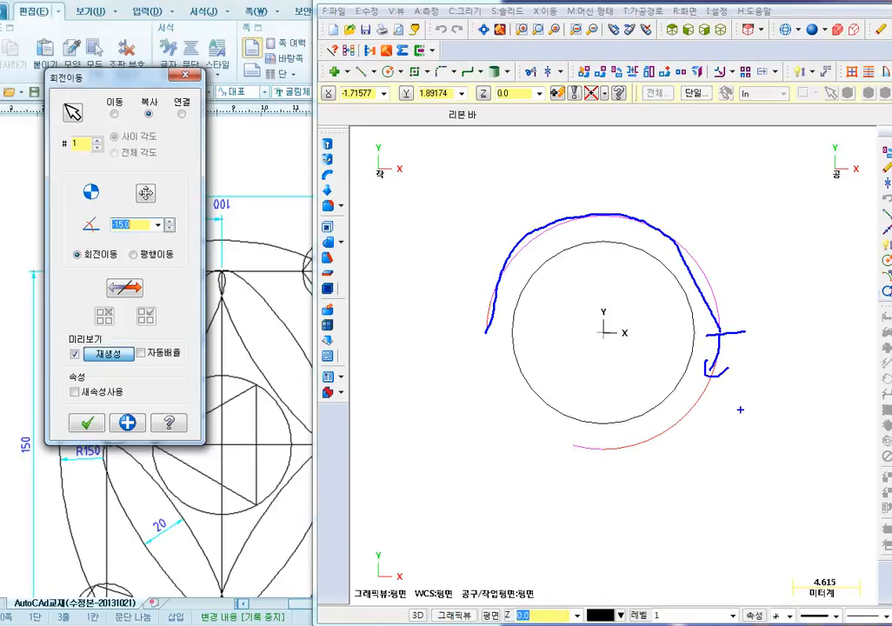
drag(709, 379, 732, 365)
key(Escape)
click(86, 423)
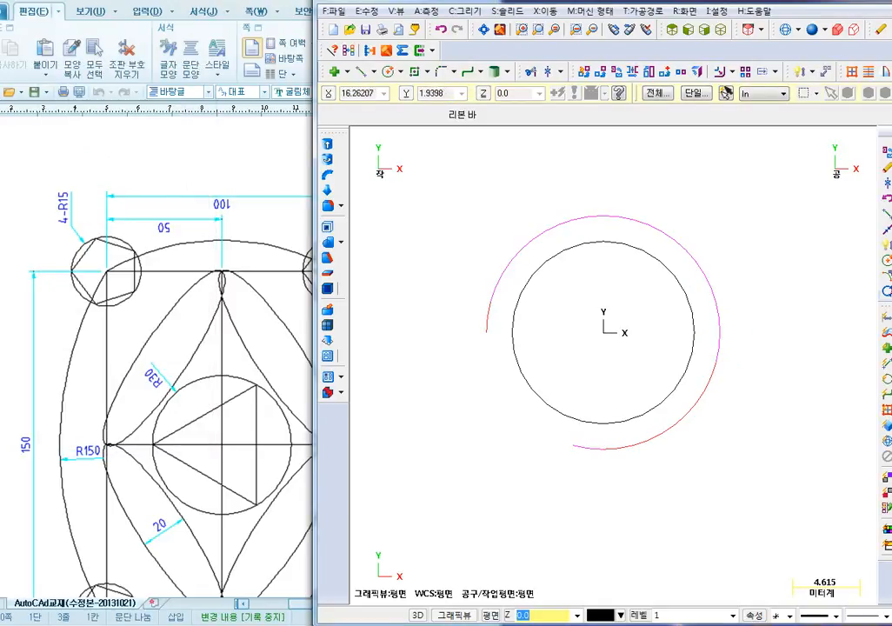
key(ctrl+z)
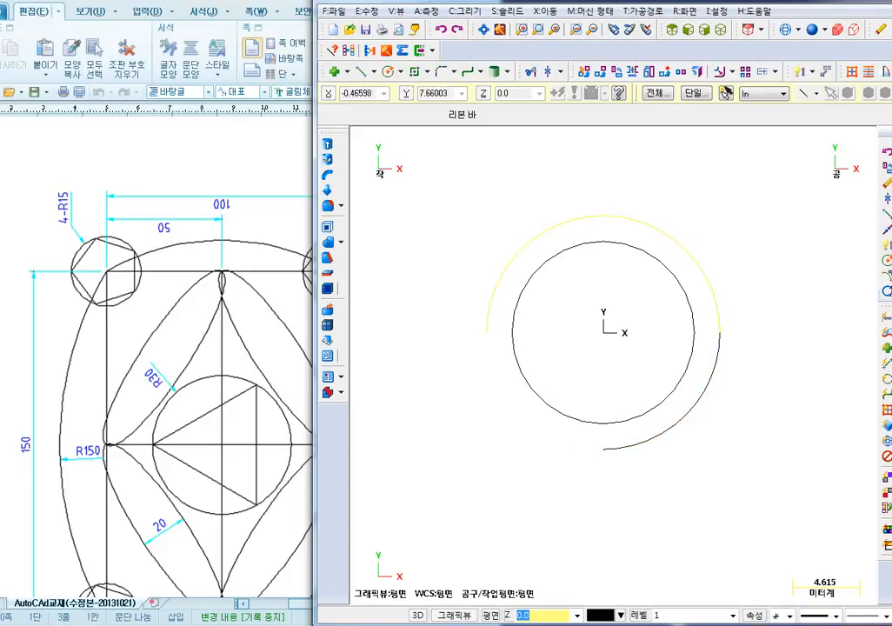
Examine the properties of the outer circle's upper half arc, including its radius, sweep and length
key(F4)
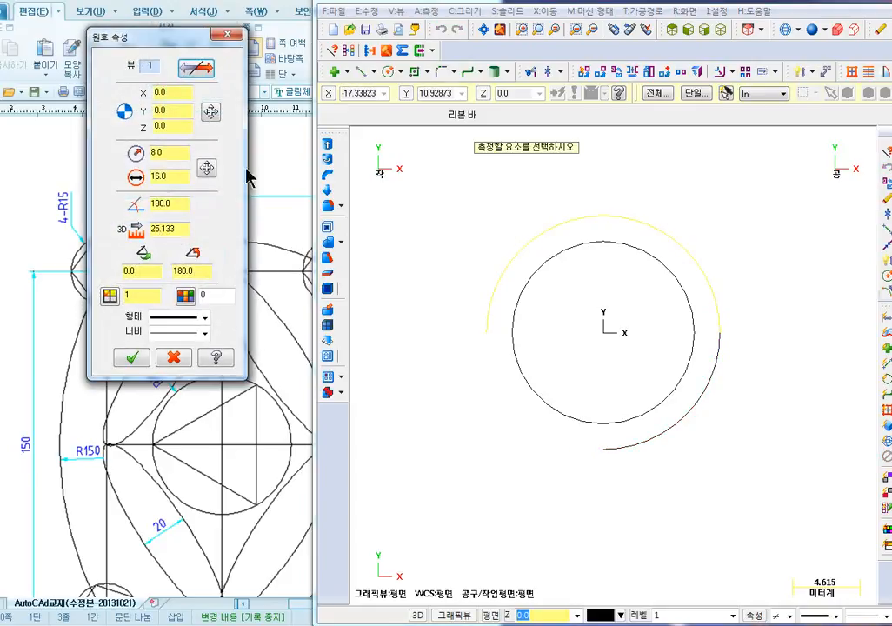
drag(179, 39, 316, 133)
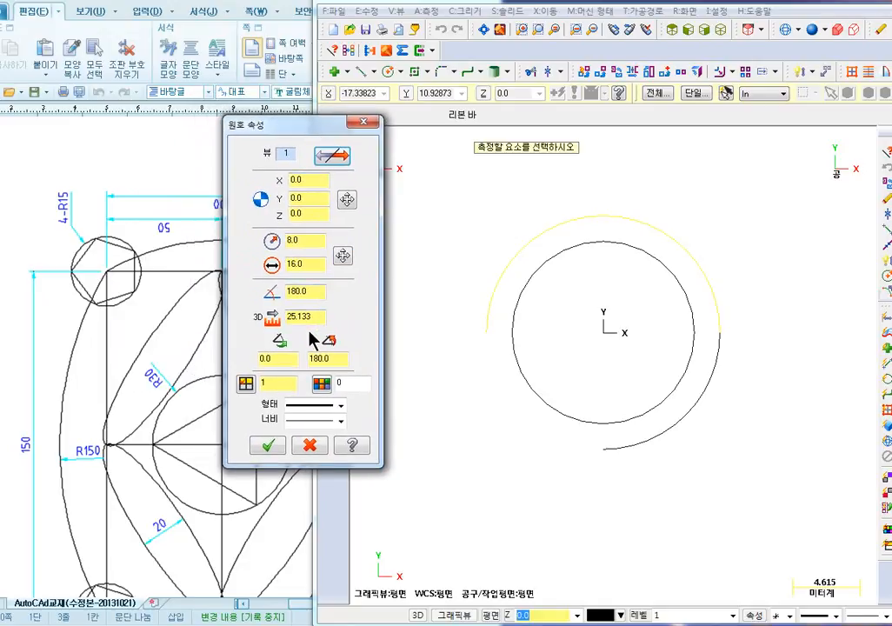
key(Escape)
Trim the upper outer arc's left end with a Trim/Extend length of -10, and undo the trim
click(532, 72)
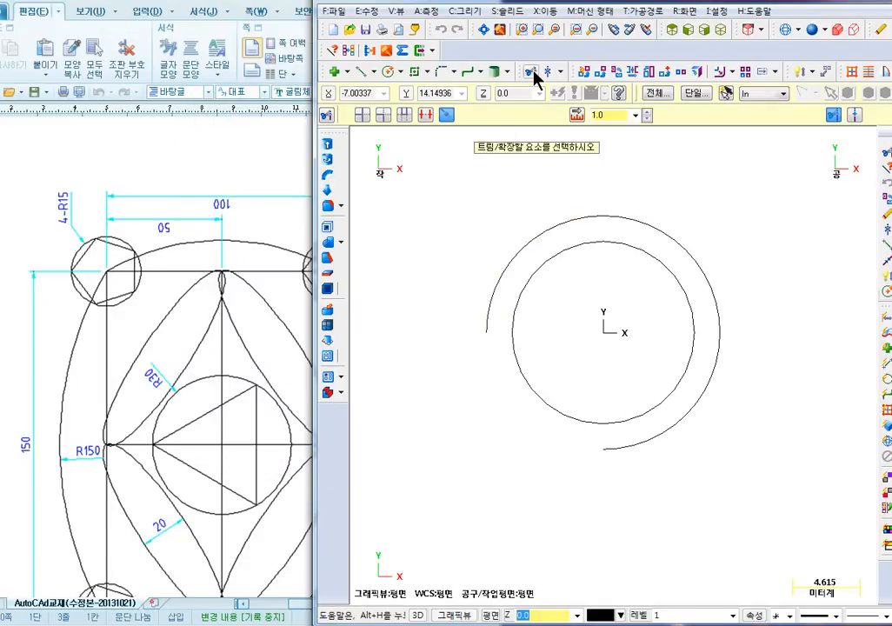
click(587, 116)
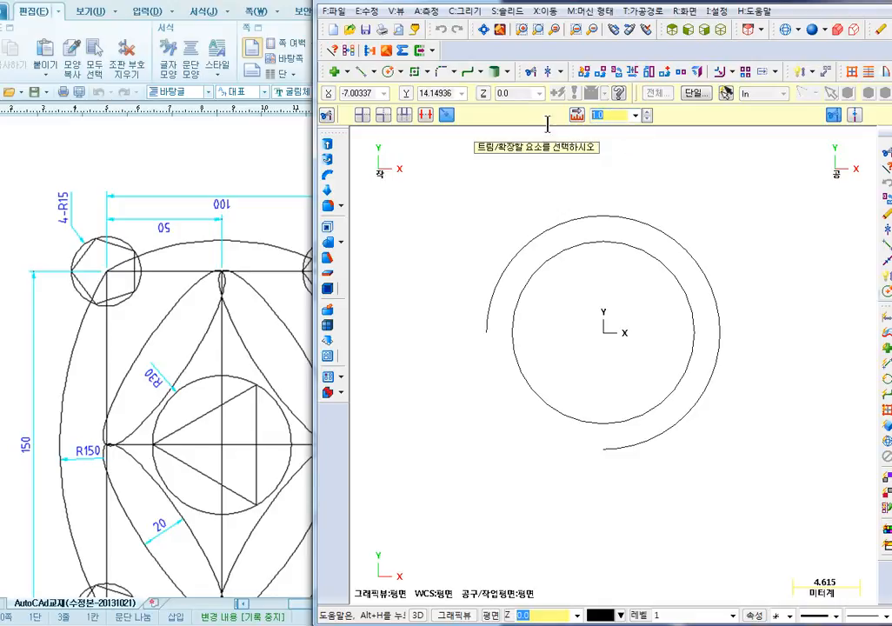
text(10)
key(Return)
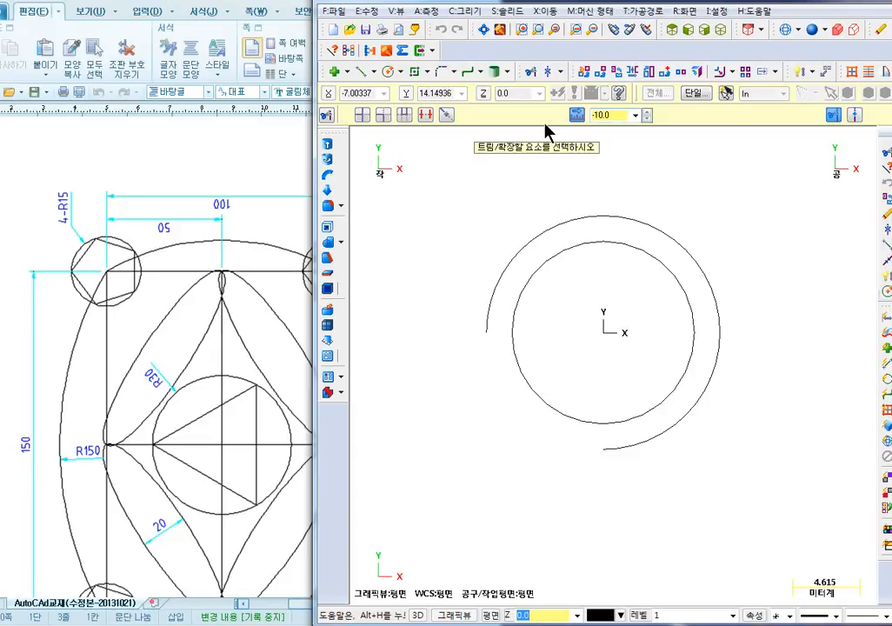
click(489, 323)
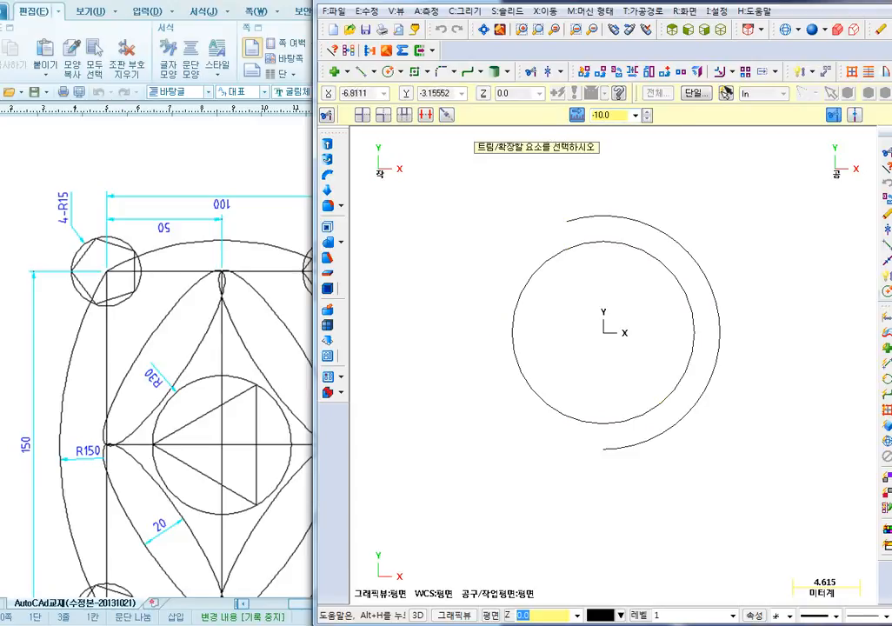
key(Escape)
key(ctrl+z)
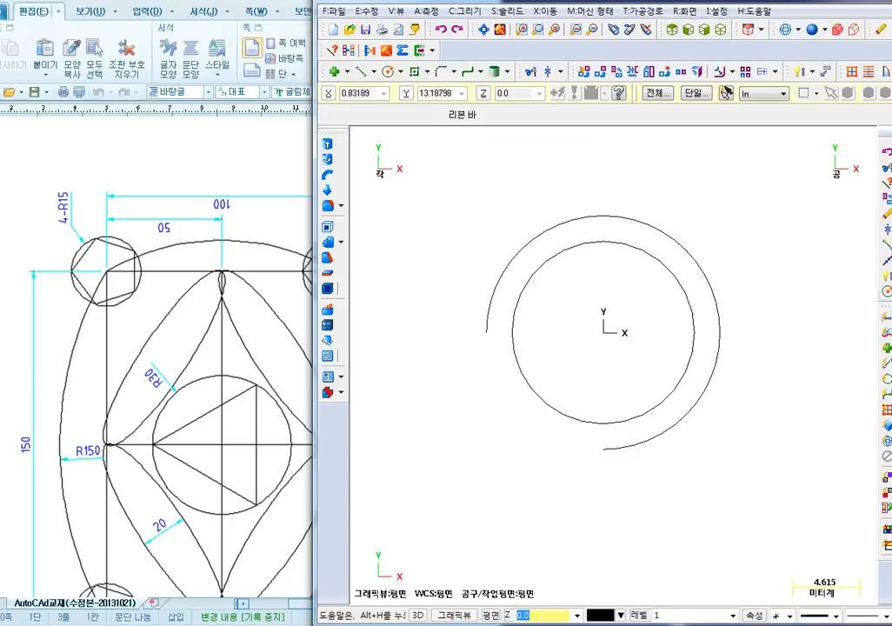
Shorten the upper outer arc at its left end with a Trim/Extend length of -3
click(531, 76)
drag(615, 116, 567, 126)
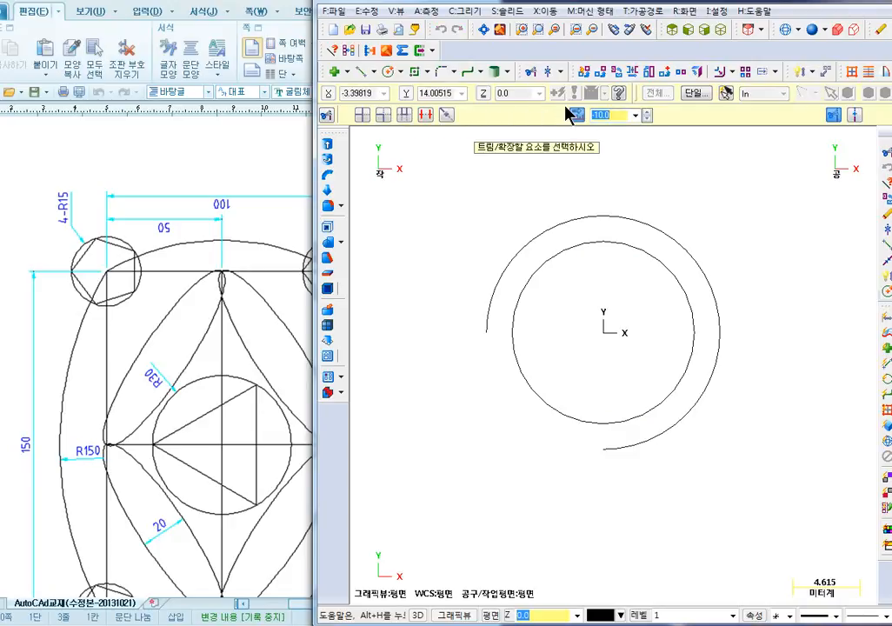
text(-3.0)
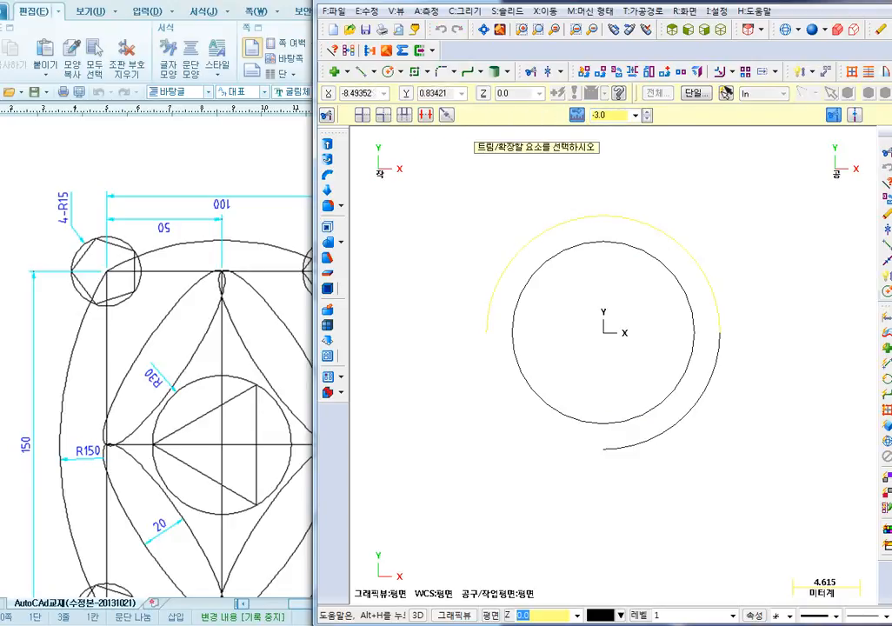
click(501, 276)
Extend the lower-right outer arc beyond its bottom end by a length of 3
double_click(603, 113)
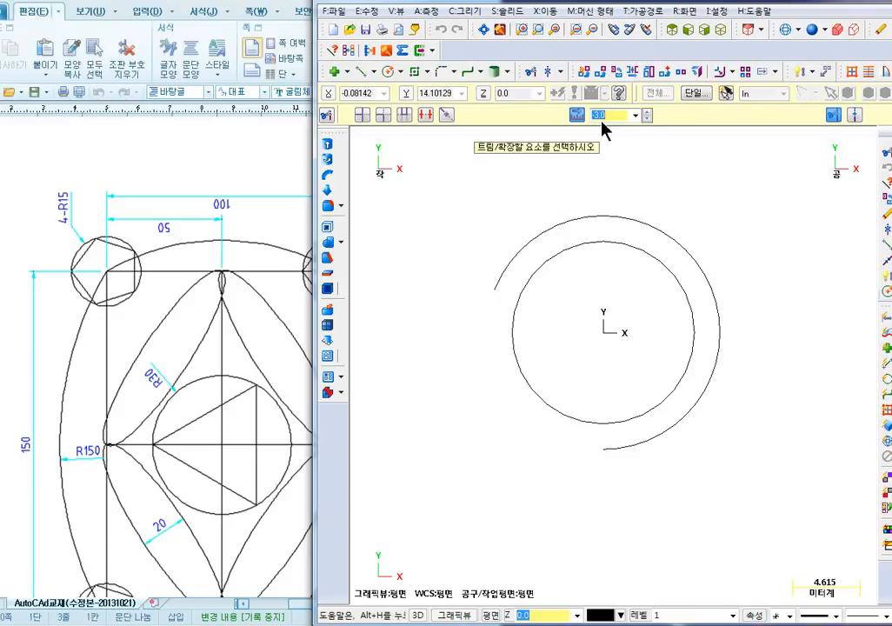
text(3)
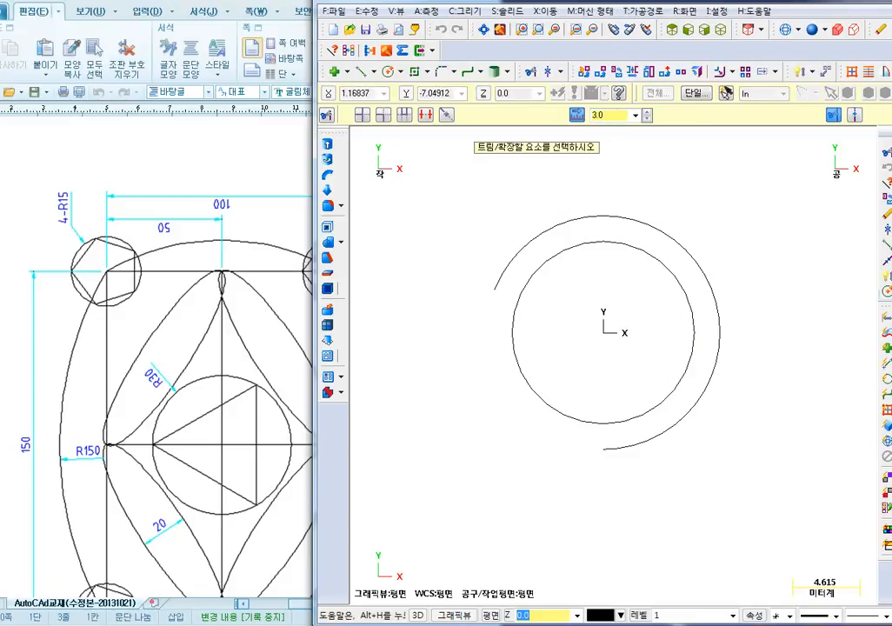
click(610, 448)
key(Escape)
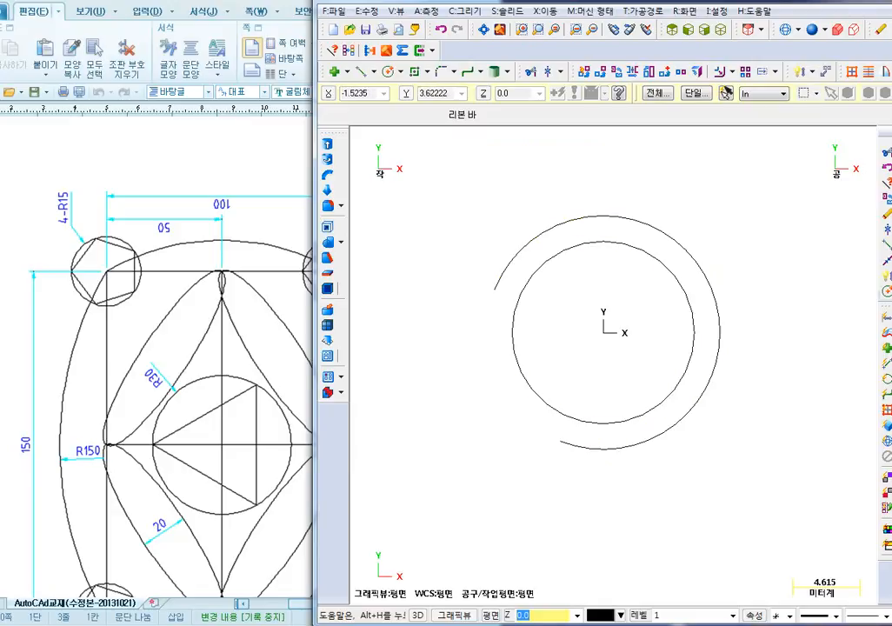
key(ctrl+2)
mouse_move(609, 176)
mouse_down()
mouse_move(600, 526)
mouse_move(601, 511)
mouse_up()
drag(427, 335, 840, 335)
drag(502, 317, 503, 324)
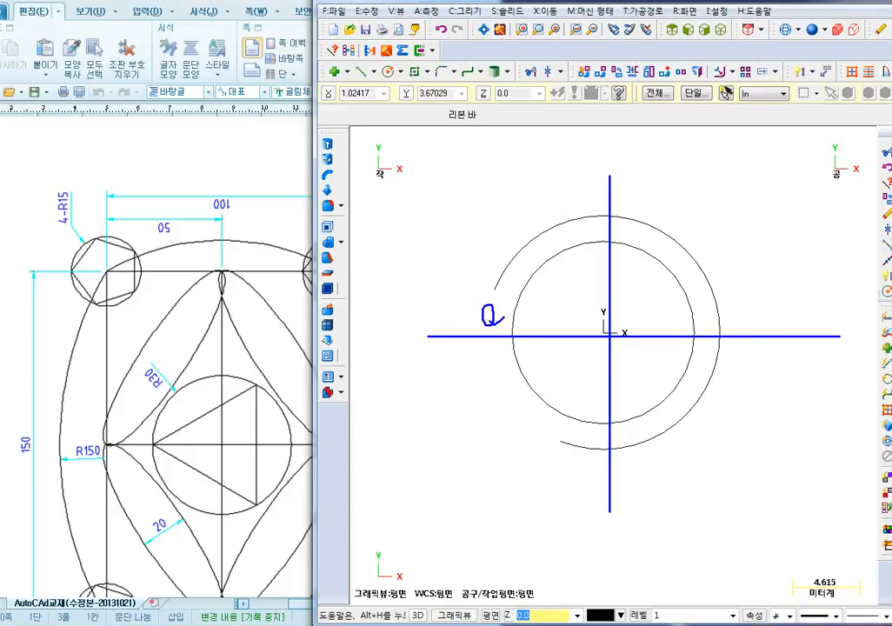
drag(549, 430, 548, 426)
key(Escape)
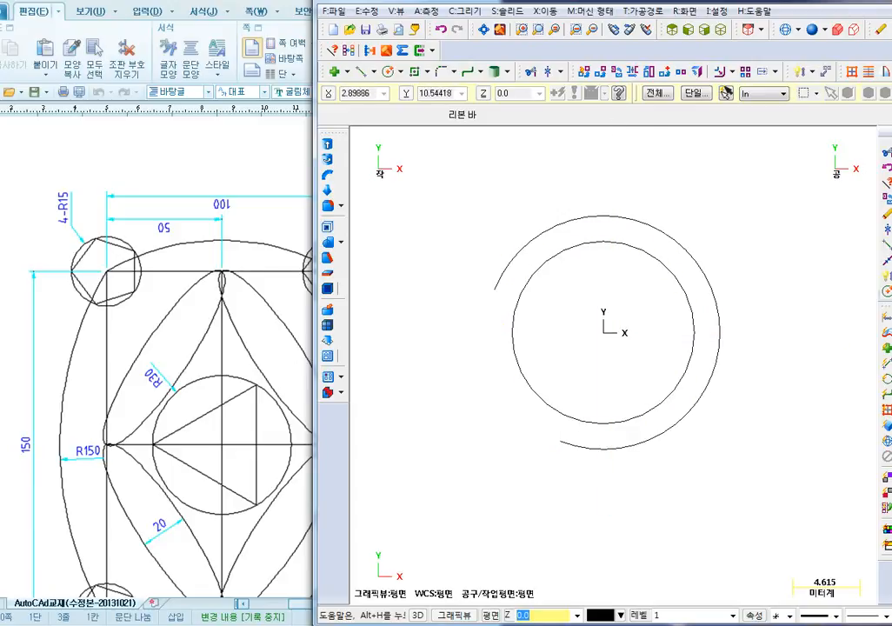
click(533, 73)
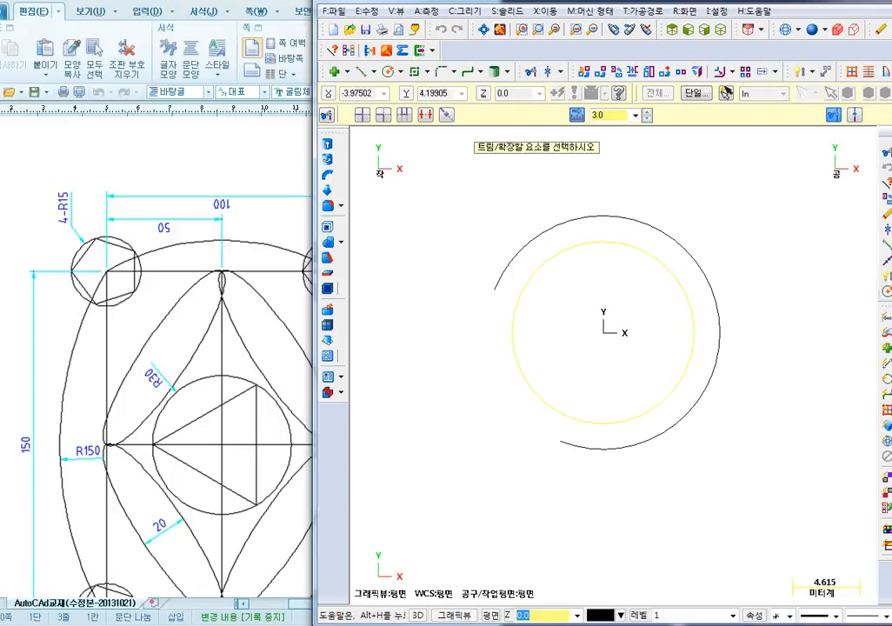
click(605, 114)
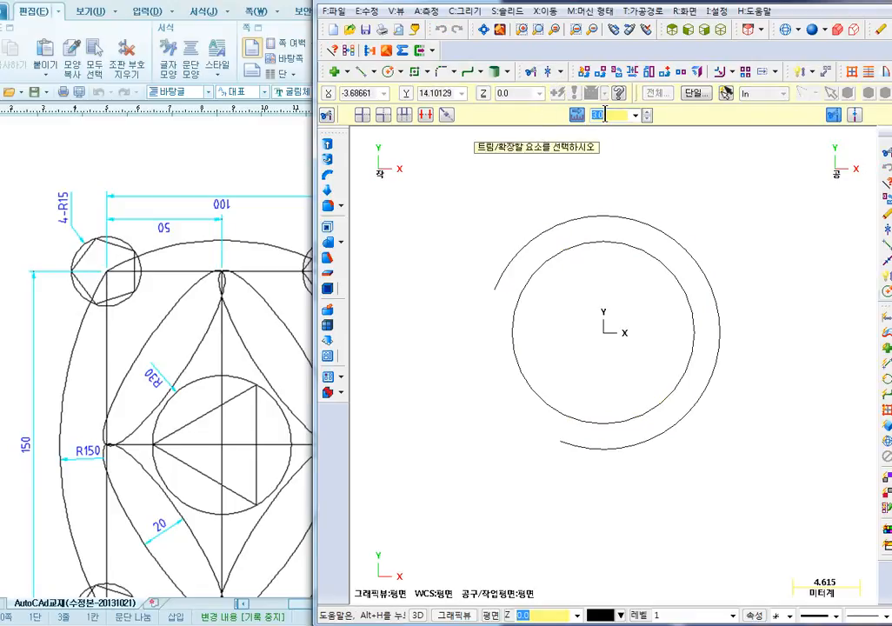
key(Escape)
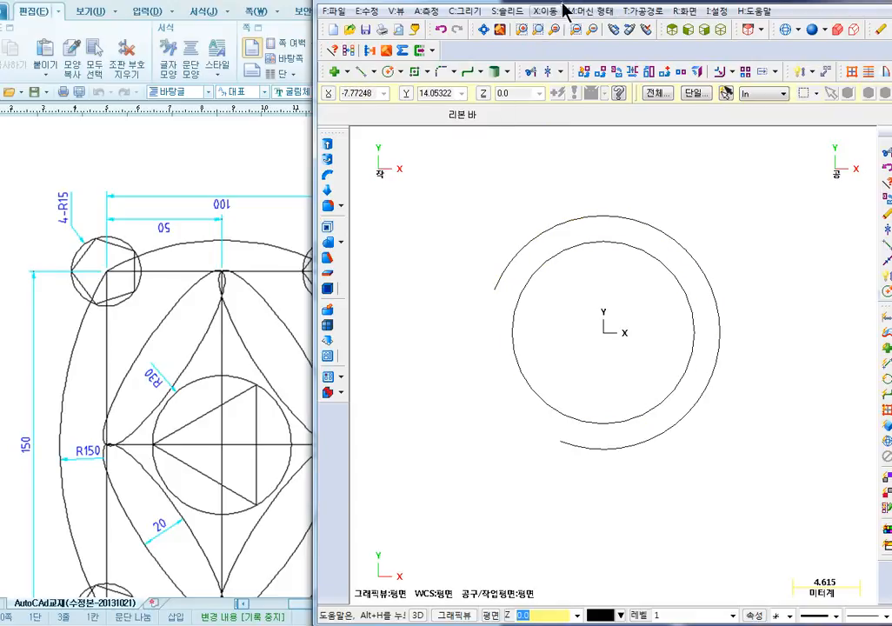
Move the CAD window aside to uncover the full width of the reference drawing
drag(564, 8, 662, 7)
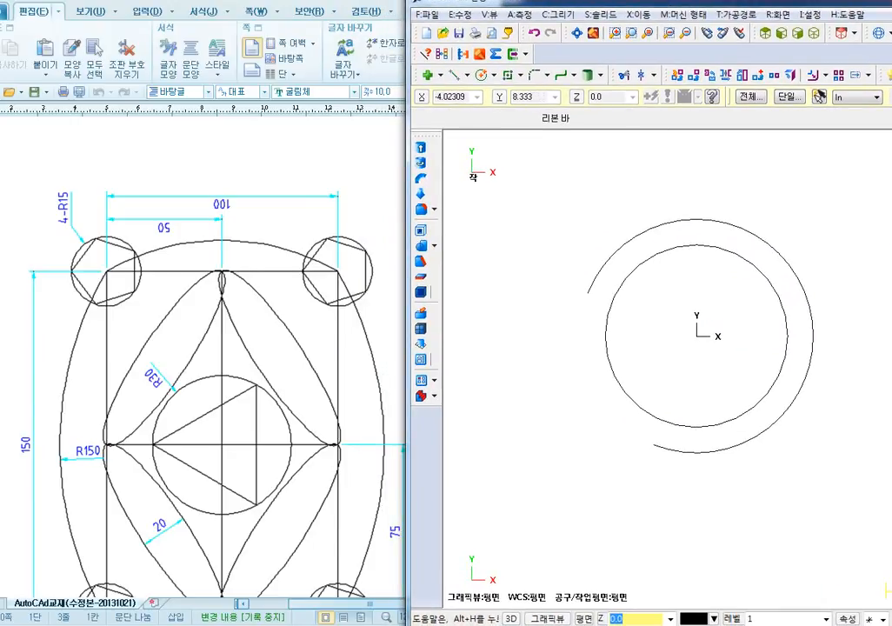
Delete the inner circle and both outer arcs from the drawing area
click(703, 219)
click(714, 247)
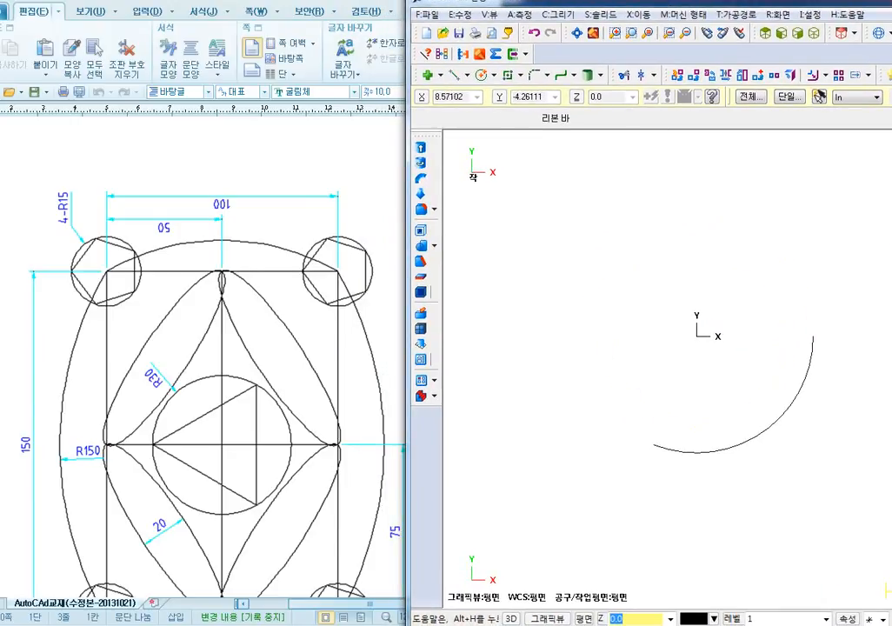
click(808, 370)
Switch to the textbook document and find the exercise drawing of the three-arm link with the 120° spacing
click(352, 3)
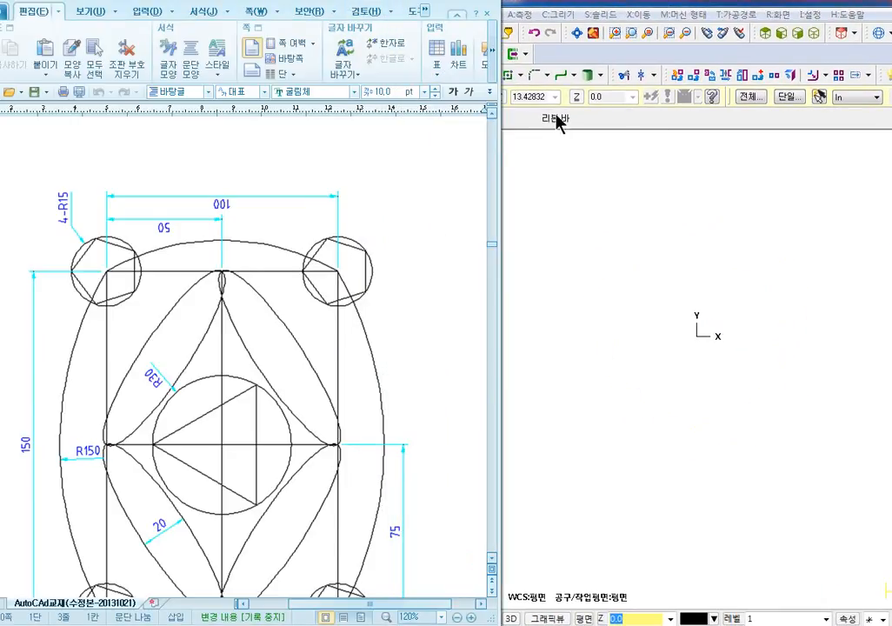
scroll(287, 296, down, 10)
scroll(322, 305, down, 15)
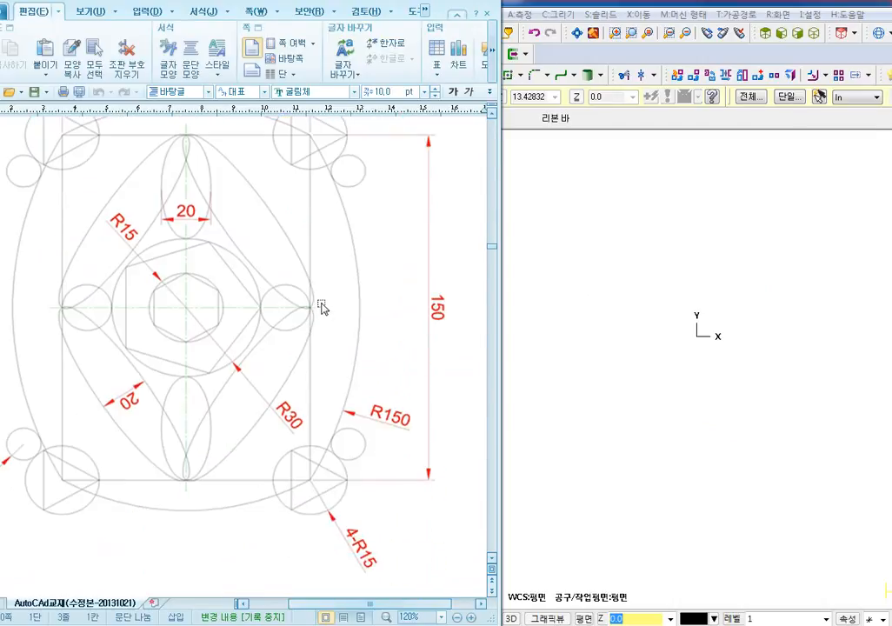
mouse_move(492, 265)
mouse_down()
mouse_move(498, 193)
mouse_move(500, 456)
mouse_move(509, 390)
mouse_move(496, 296)
mouse_up()
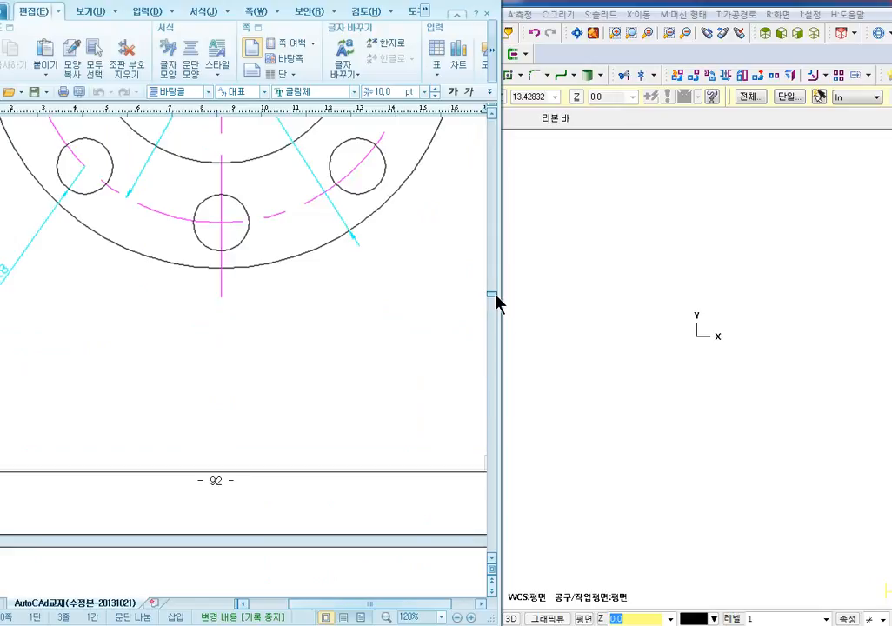
scroll(364, 371, up, 5)
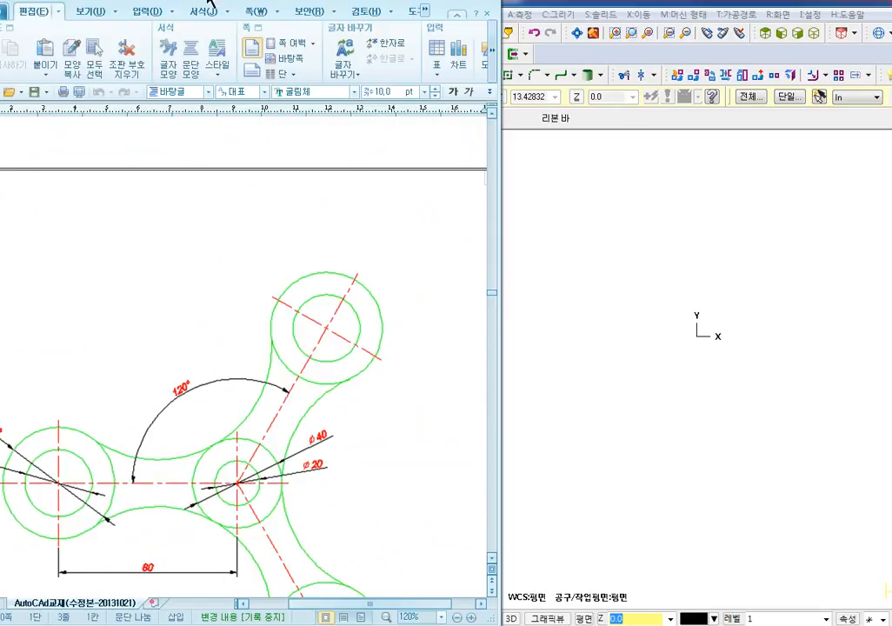
Arrange the document so the whole three-arm link drawing fits, and examine its diameters, arm distance and angle
mouse_move(209, 2)
mouse_down()
mouse_move(274, 3)
mouse_move(187, 5)
mouse_up()
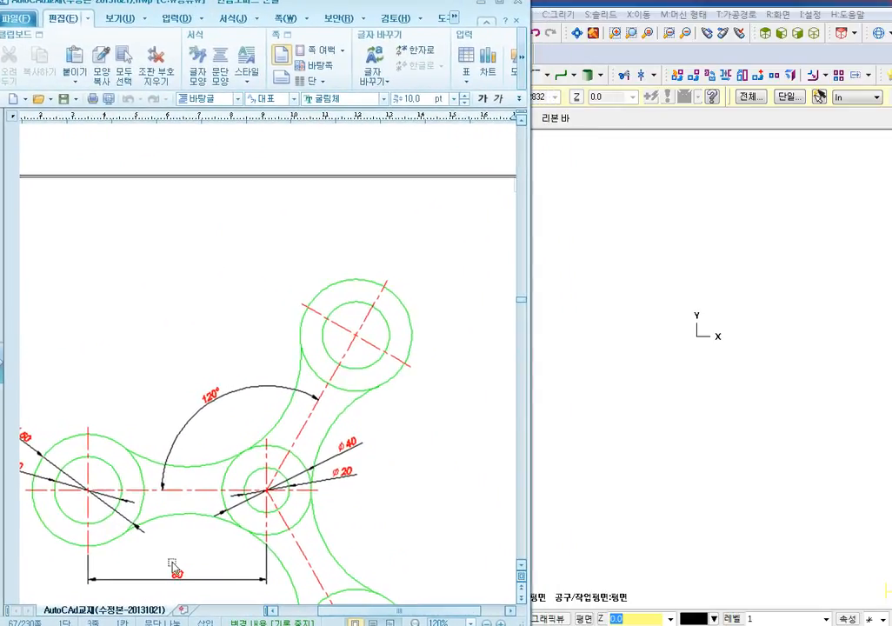
drag(338, 611, 304, 611)
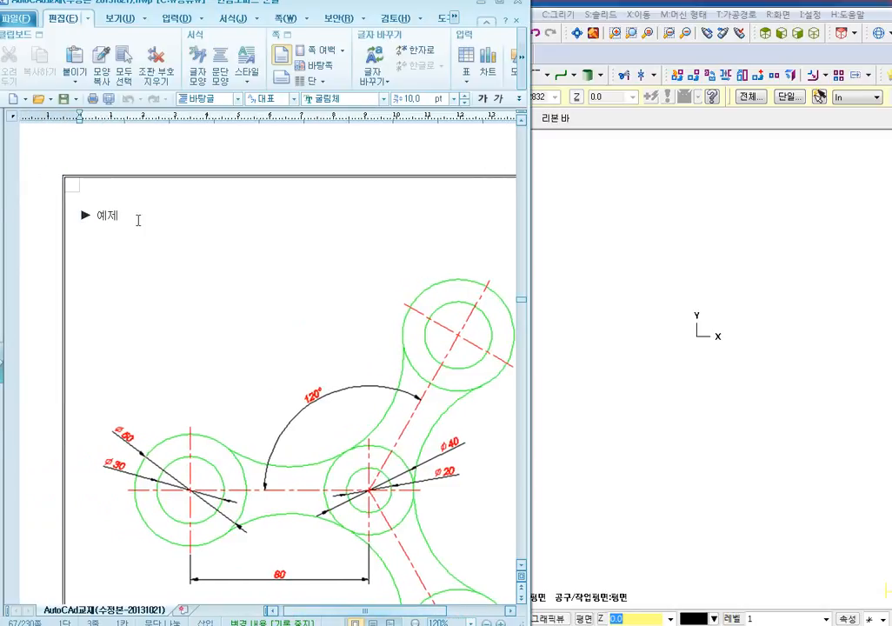
scroll(237, 254, down, 3)
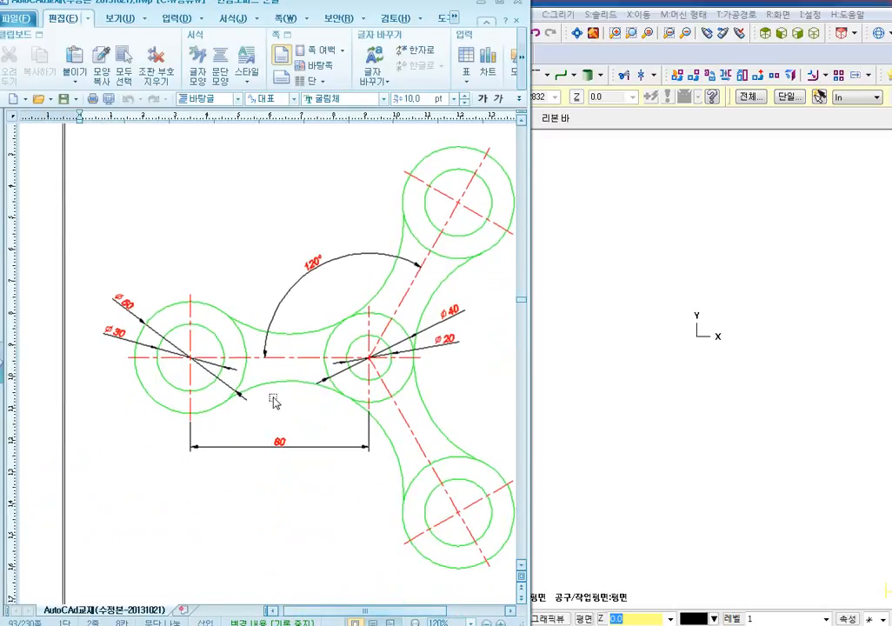
scroll(302, 520, down, 8)
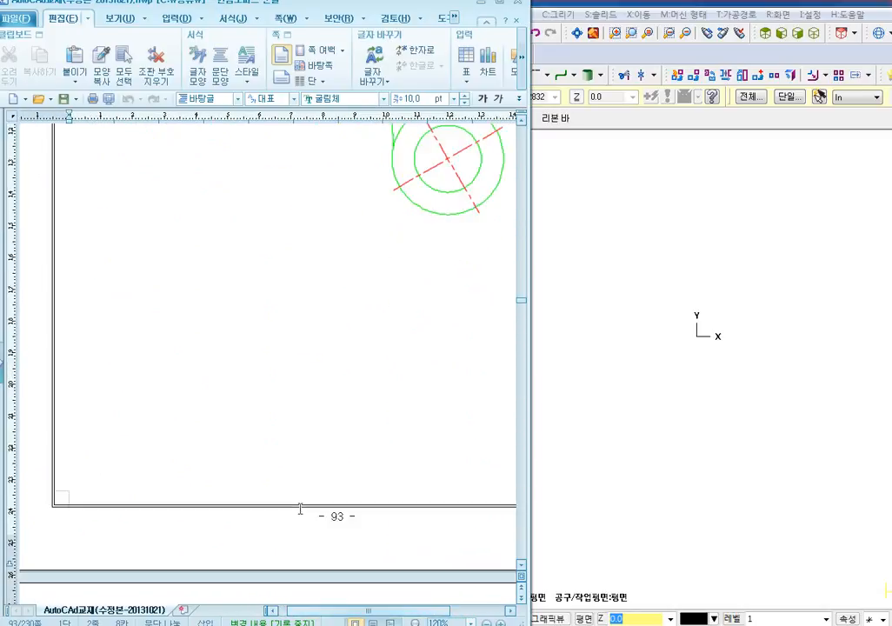
scroll(299, 503, up, 9)
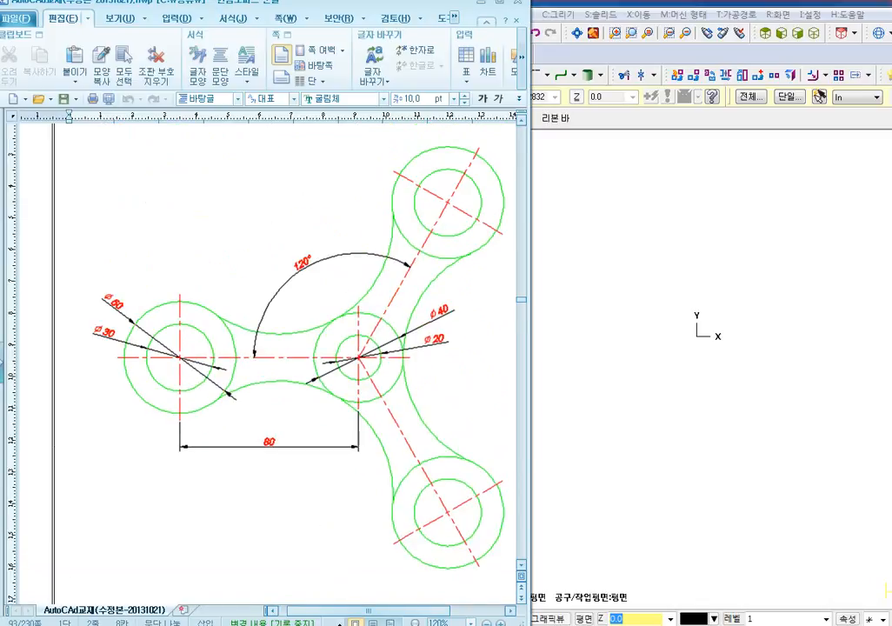
drag(353, 611, 373, 611)
scroll(457, 499, down, 1)
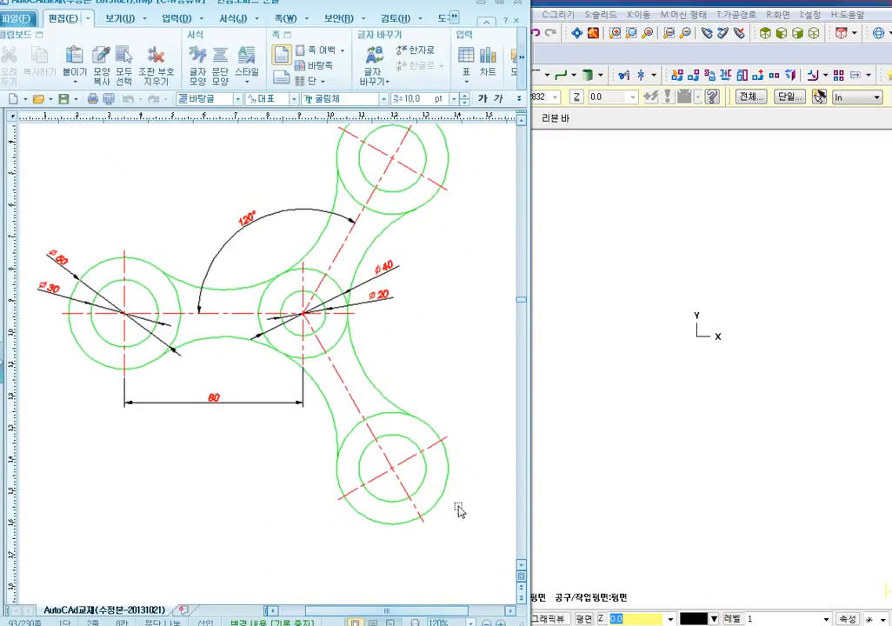
scroll(461, 340, up, 1)
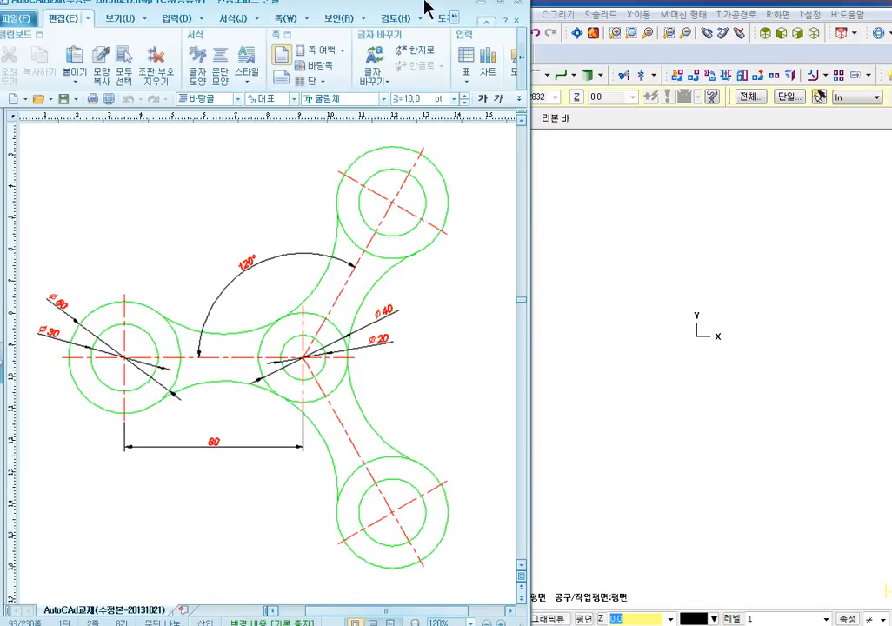
drag(400, 617, 409, 608)
Bring the CAD window forward and place it beside the reference drawing so all three arms stay uncovered
click(631, 386)
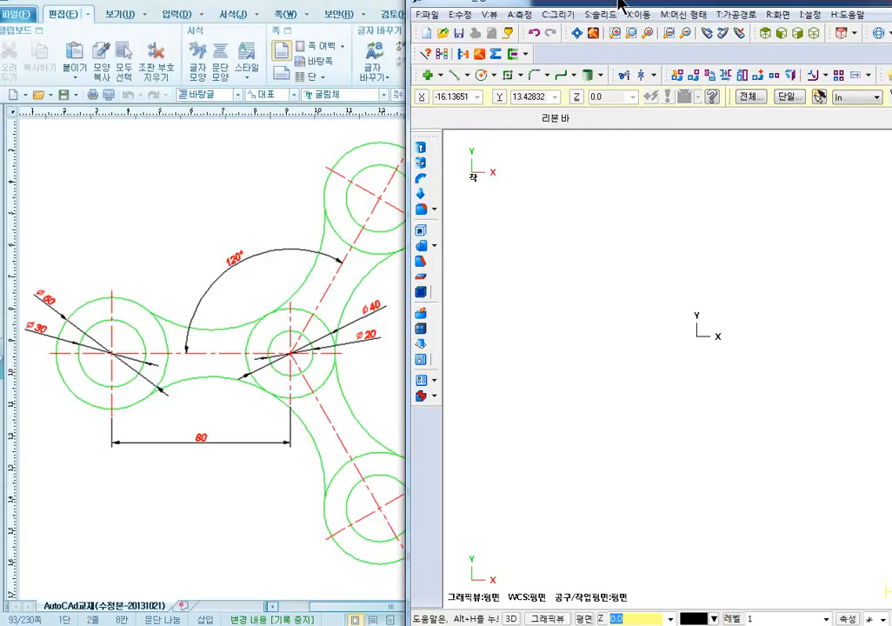
drag(623, 7, 681, 6)
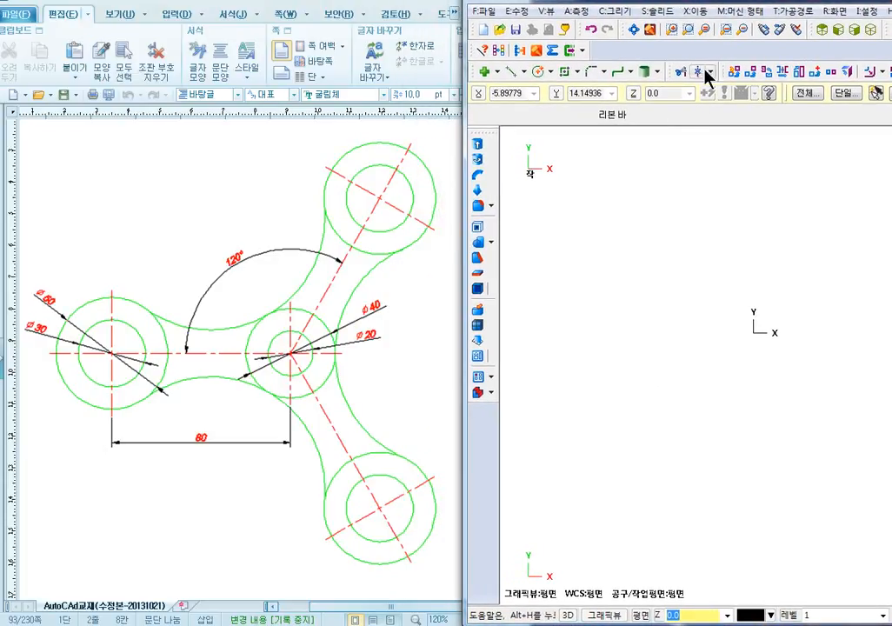
click(699, 12)
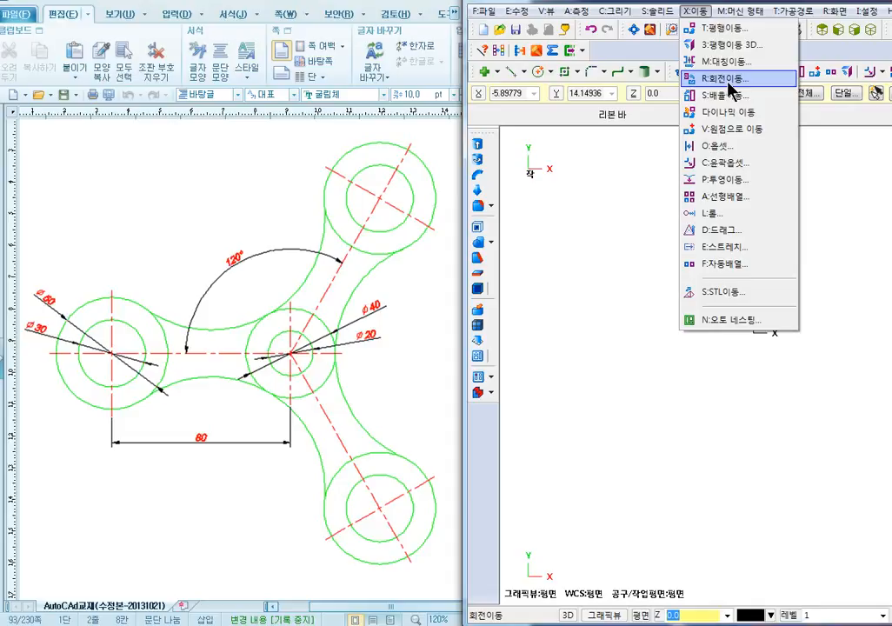
click(639, 214)
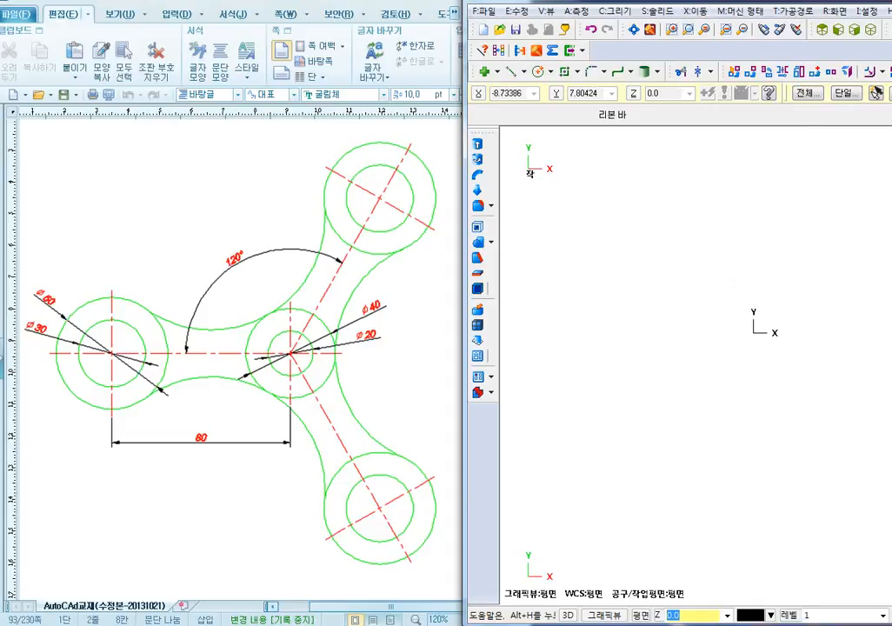
Start a Bolt Circle with its base point at the origin, keeping its settings clear of the reference drawing
click(616, 12)
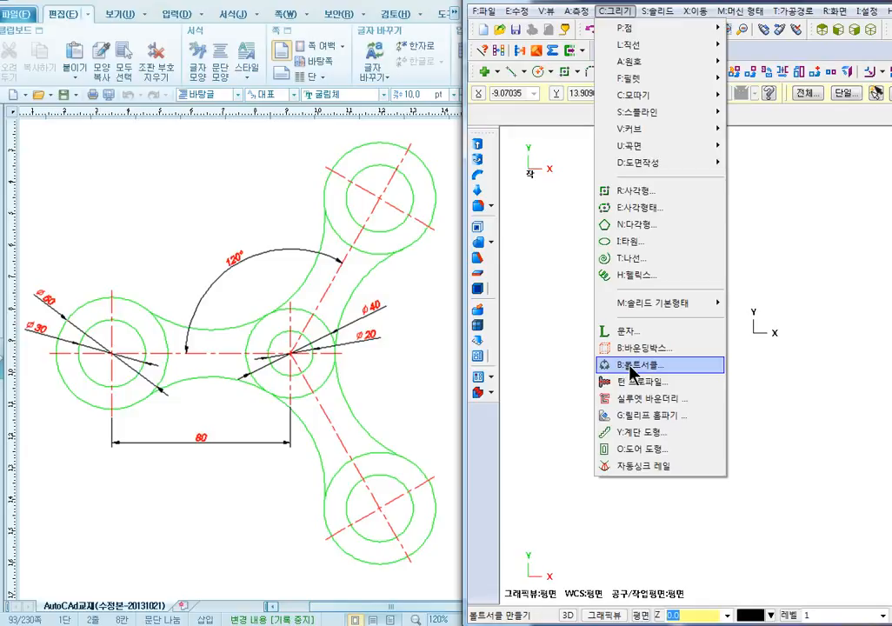
click(632, 366)
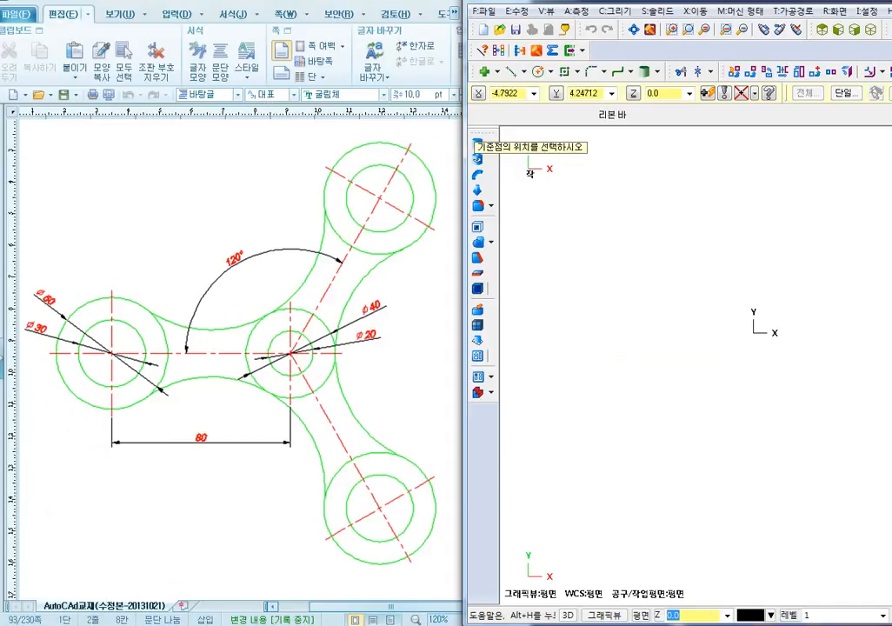
drag(686, 7, 654, 11)
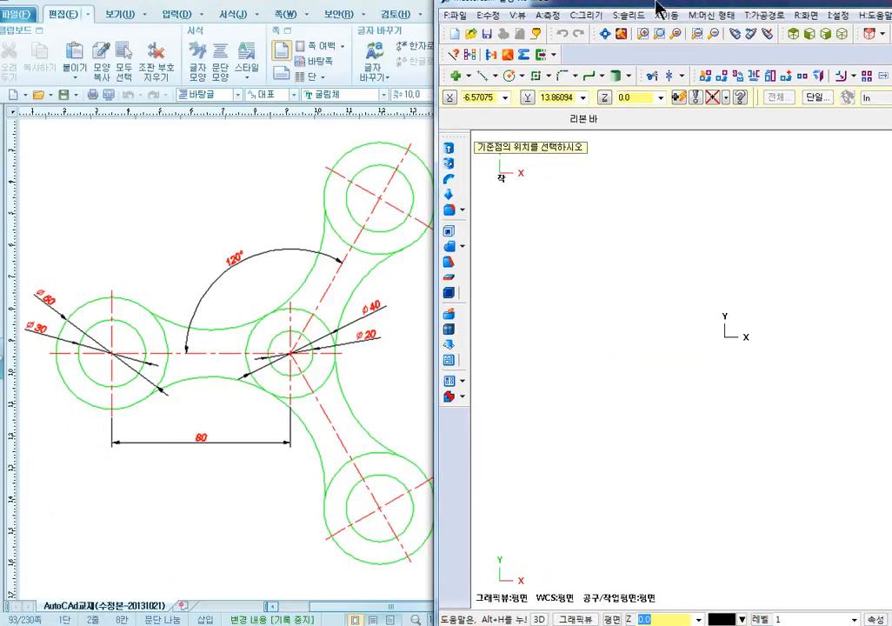
click(732, 343)
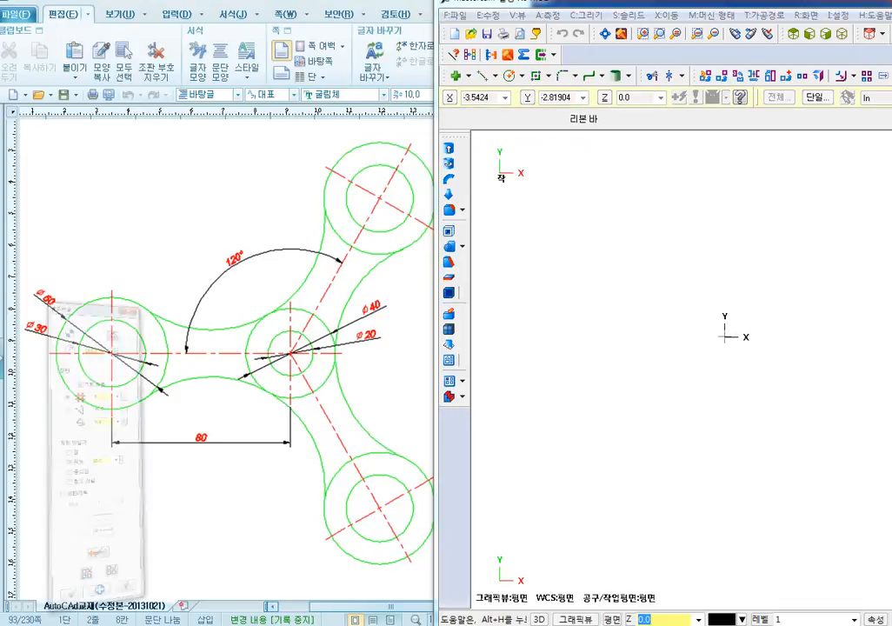
drag(188, 77, 559, 88)
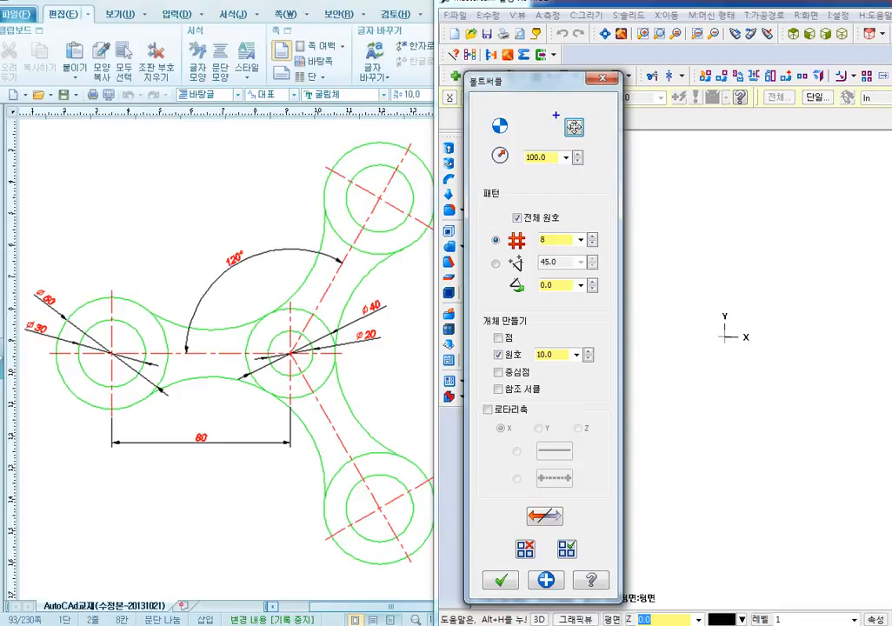
Set the bolt circle's radius to 80 and its number of circles to 3
click(574, 127)
drag(554, 158, 481, 171)
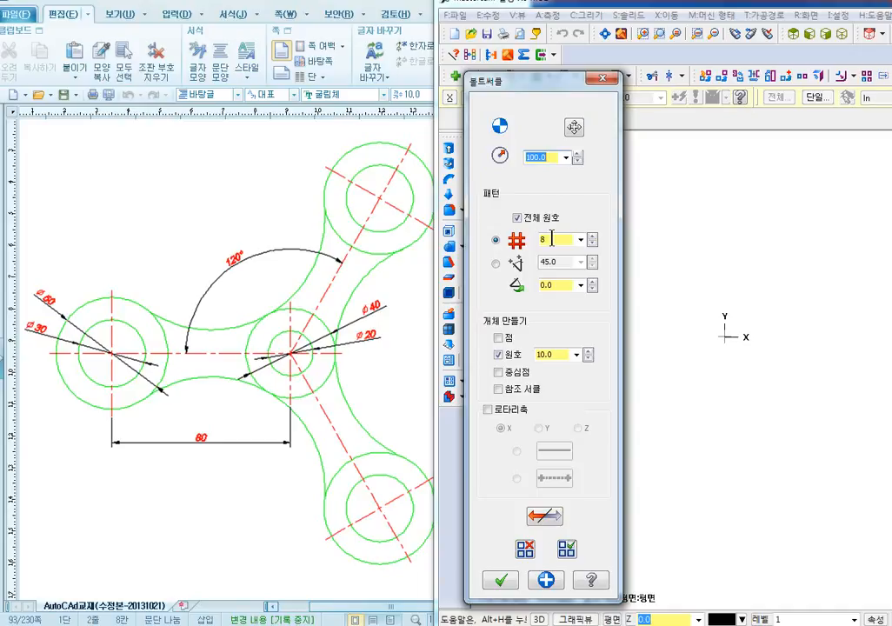
text(8)
scroll(556, 239, up, 1)
drag(528, 162, 486, 175)
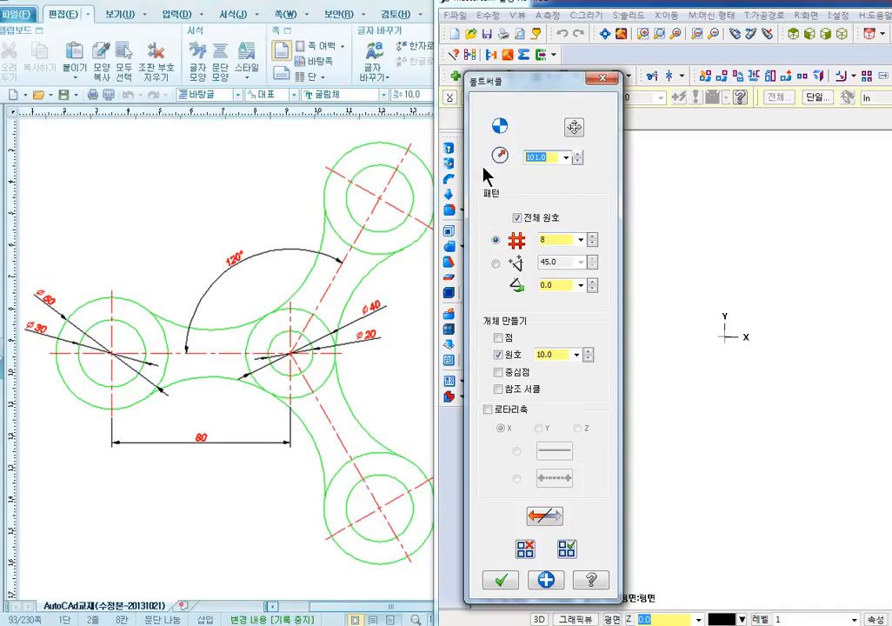
text(80.0)
double_click(559, 239)
text(3)
Try defining the bolt circle by angular spacing, mark the three hub centres on the reference, and return to the count option
click(496, 263)
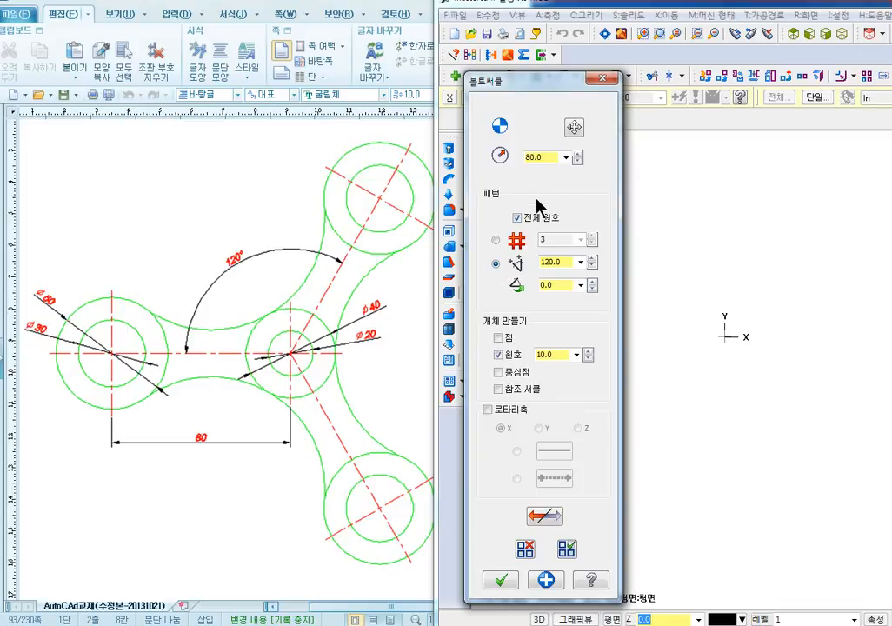
double_click(563, 261)
click(563, 263)
mouse_move(386, 191)
mouse_down()
mouse_move(366, 209)
mouse_move(382, 191)
mouse_up()
mouse_move(371, 516)
mouse_down()
mouse_move(393, 499)
mouse_move(398, 510)
mouse_up()
drag(104, 348, 122, 365)
drag(96, 358, 127, 355)
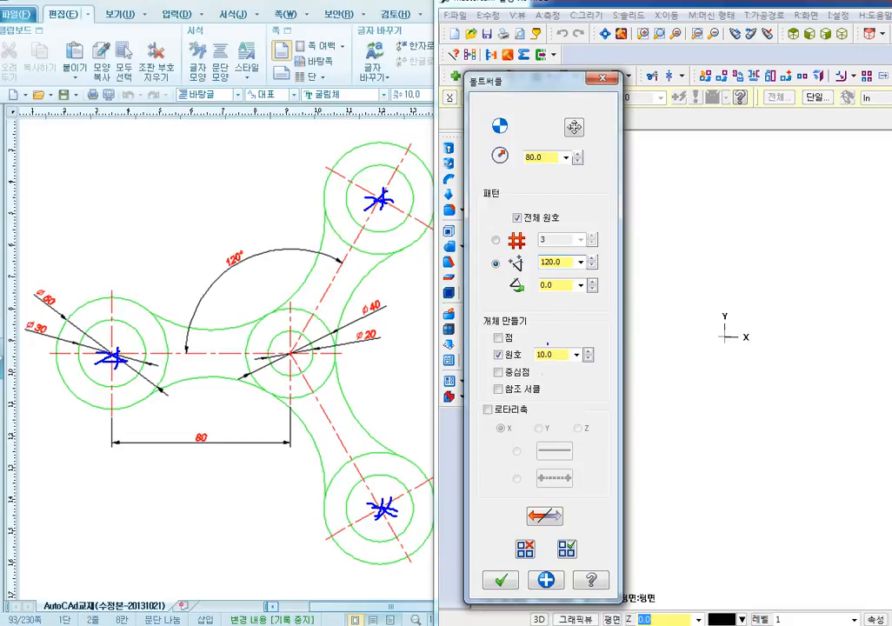
key(Escape)
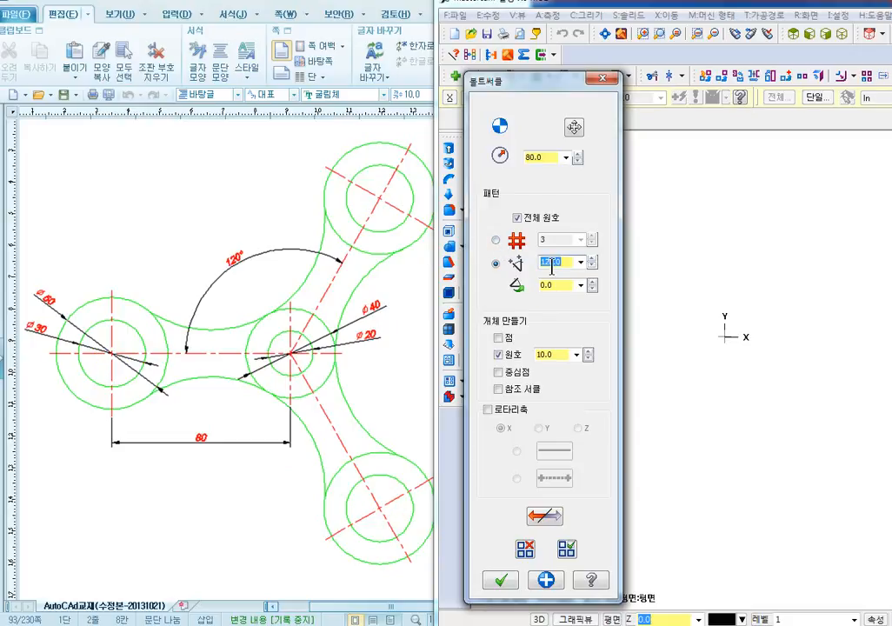
click(496, 240)
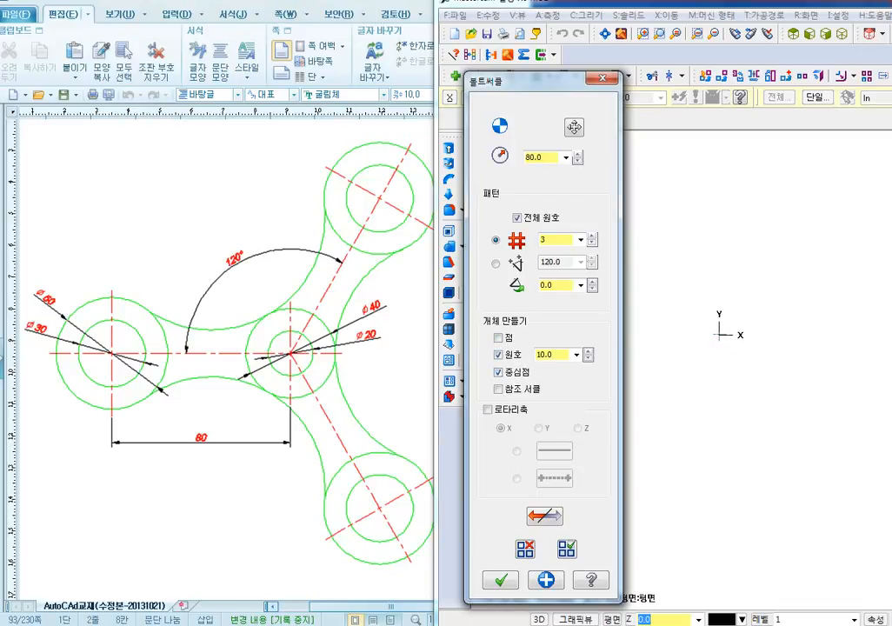
Set the arc diameter to 25 and create the bolt circle of three circles around the origin
click(498, 373)
drag(555, 356, 523, 356)
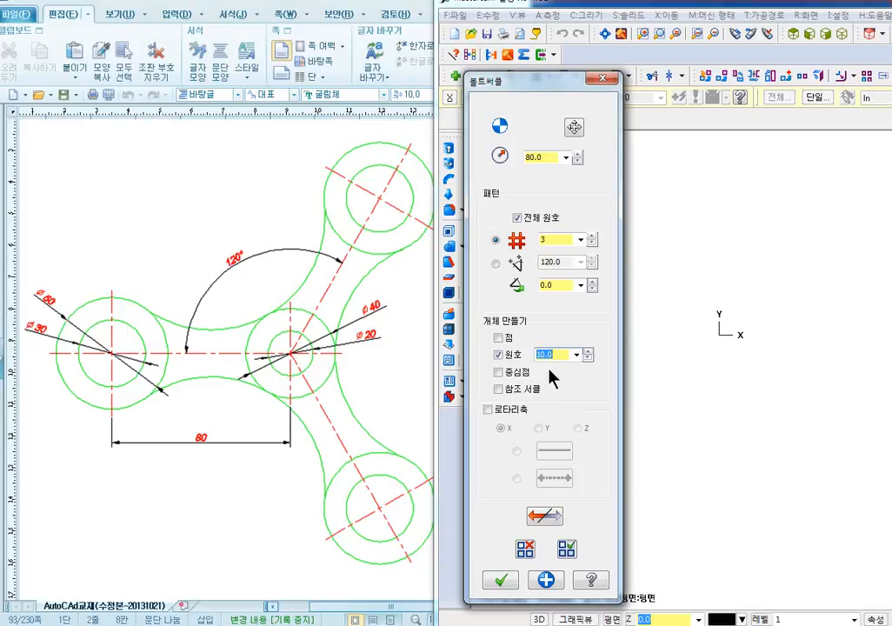
text(25)
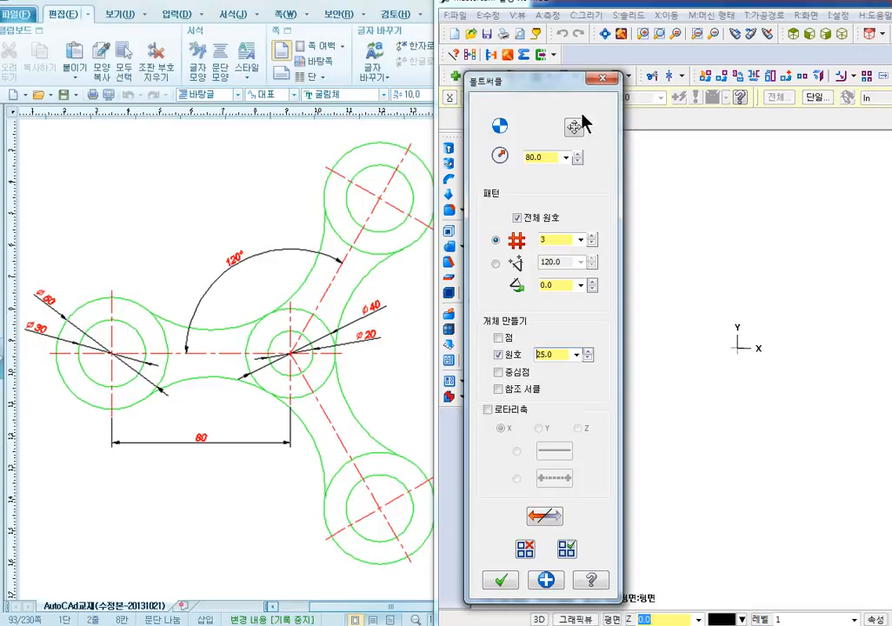
drag(555, 87, 457, 83)
click(385, 564)
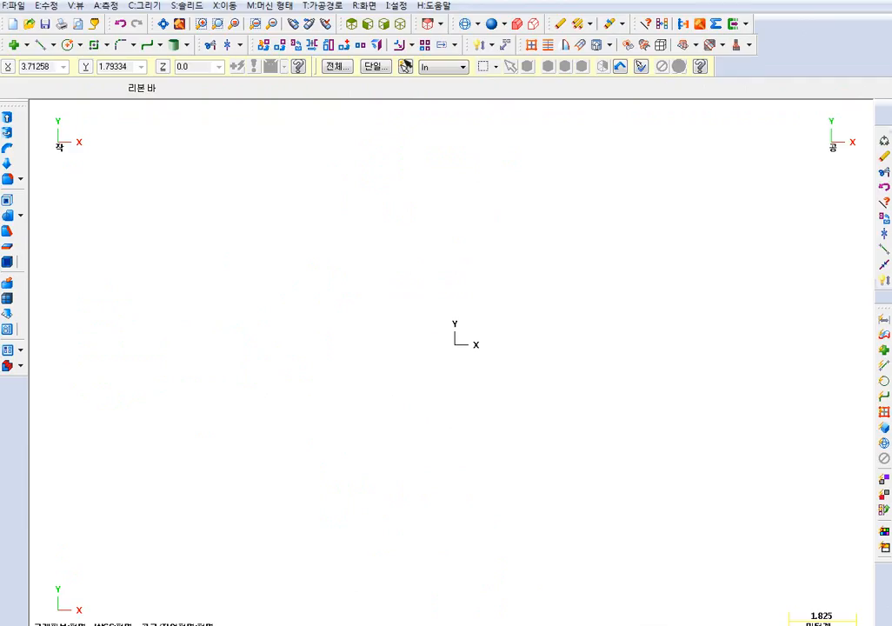
key(alt+F1)
scroll(486, 369, down, 4)
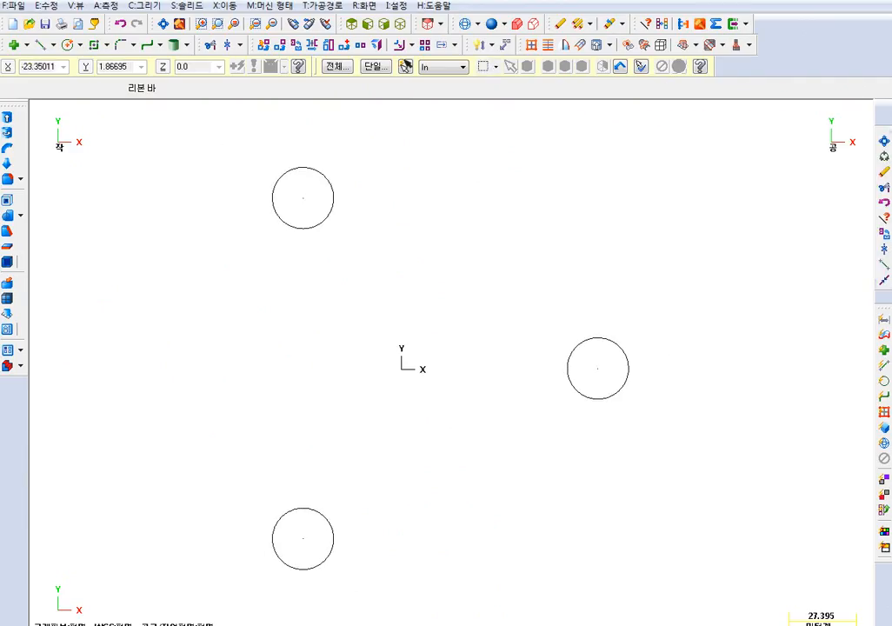
middle_drag(324, 354, 428, 370)
Compare the three circles with the reference drawing side by side, and undo the bolt circle
double_click(447, 1)
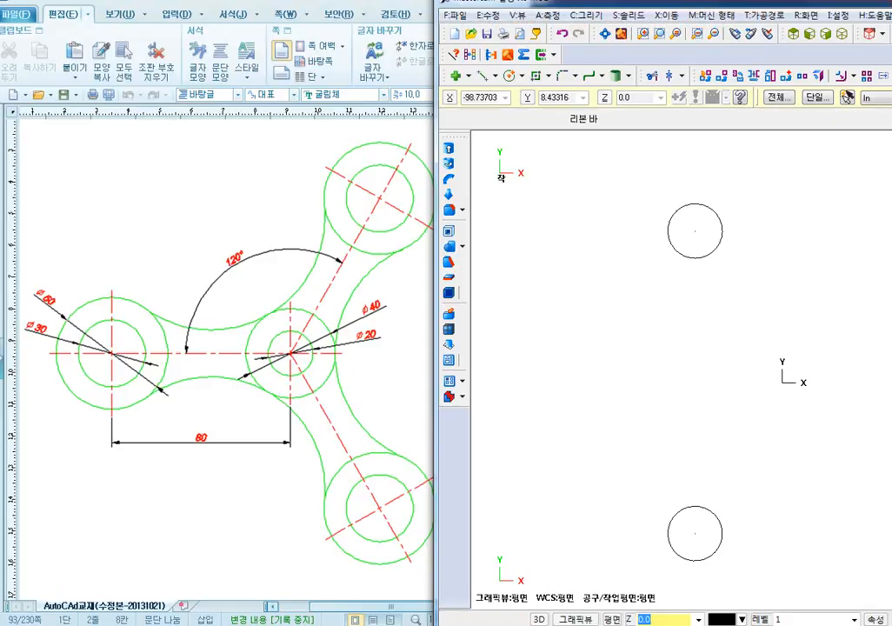
scroll(567, 377, down, 2)
middle_drag(783, 386, 700, 387)
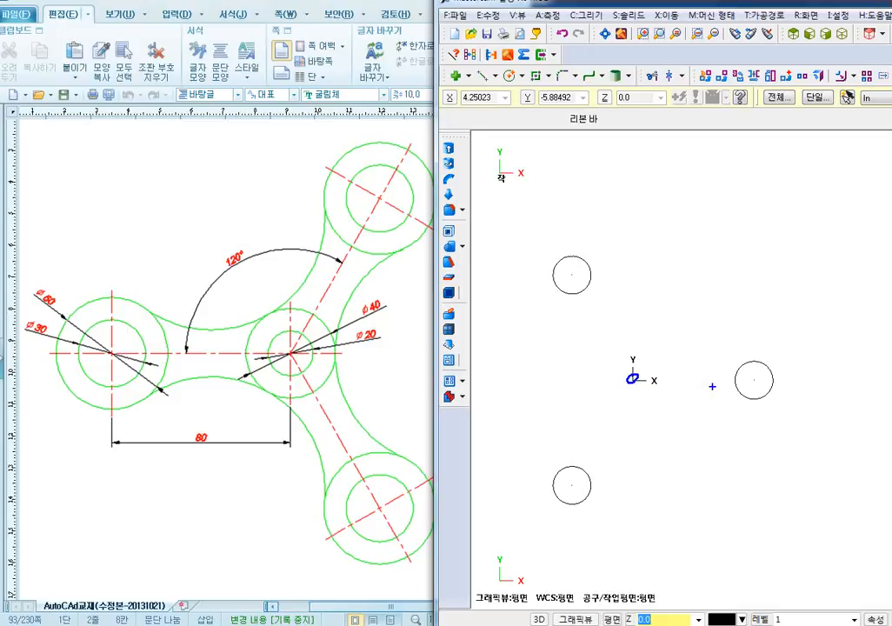
mouse_move(753, 375)
mouse_down()
mouse_move(693, 319)
mouse_move(565, 283)
mouse_move(565, 469)
mouse_move(676, 468)
mouse_move(748, 354)
mouse_move(582, 266)
mouse_move(588, 493)
mouse_move(724, 407)
mouse_up()
key(Escape)
key(ctrl+z)
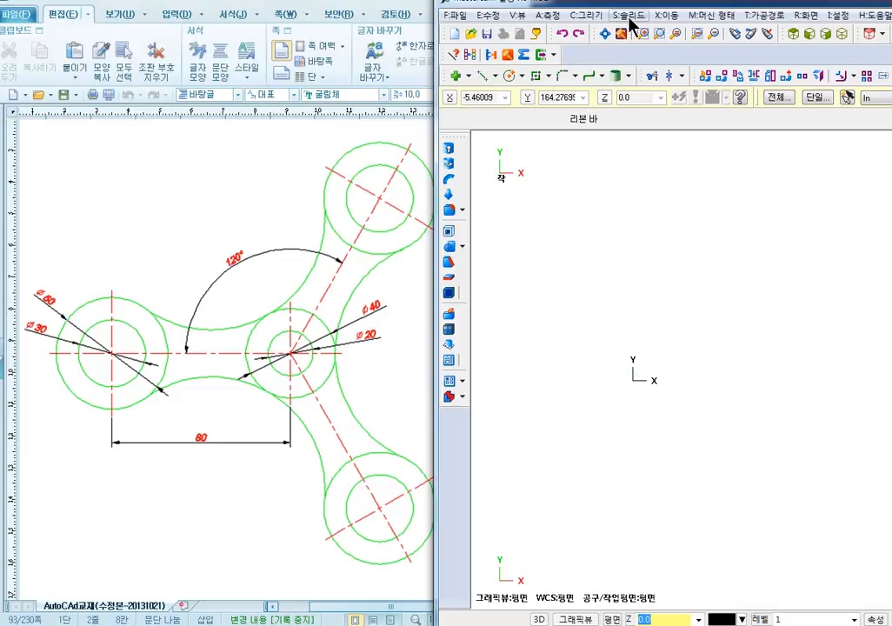
Start a bolt circle centred on the origin and try reversing its direction
click(585, 14)
click(599, 351)
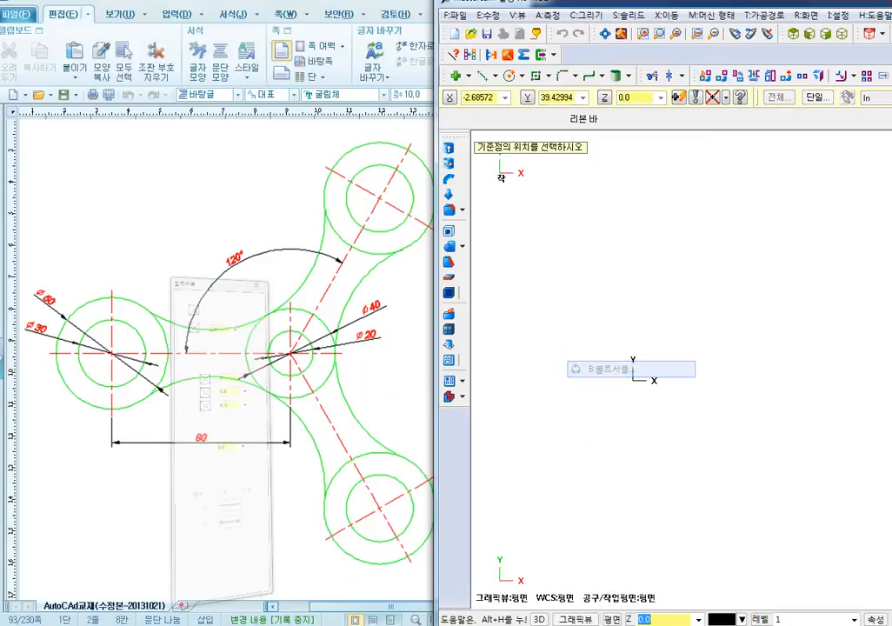
click(635, 379)
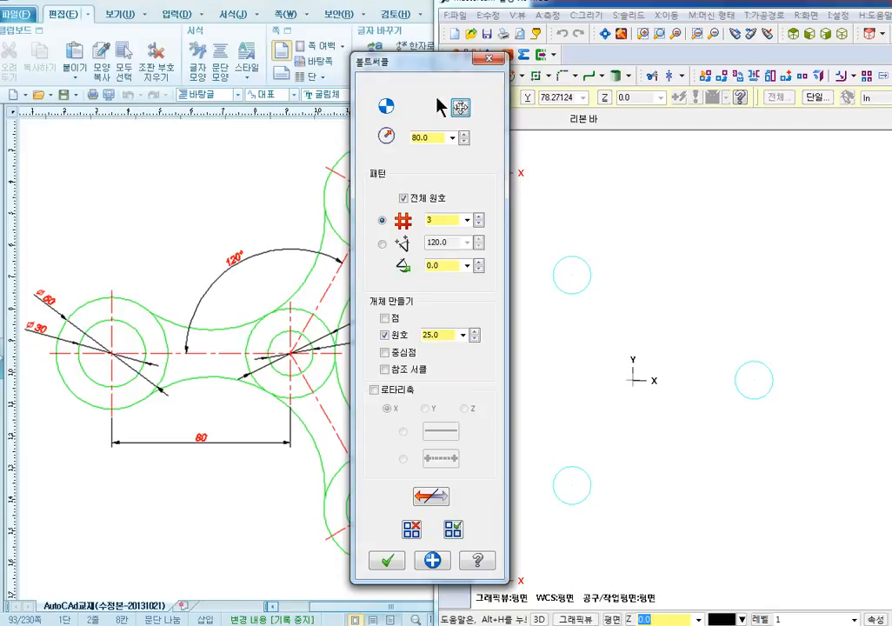
drag(437, 68, 438, 49)
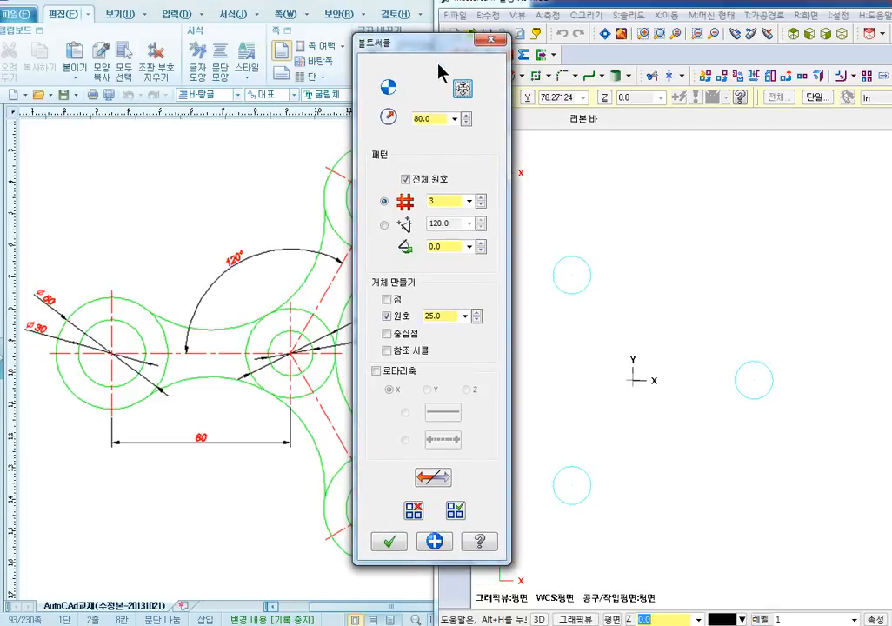
click(432, 476)
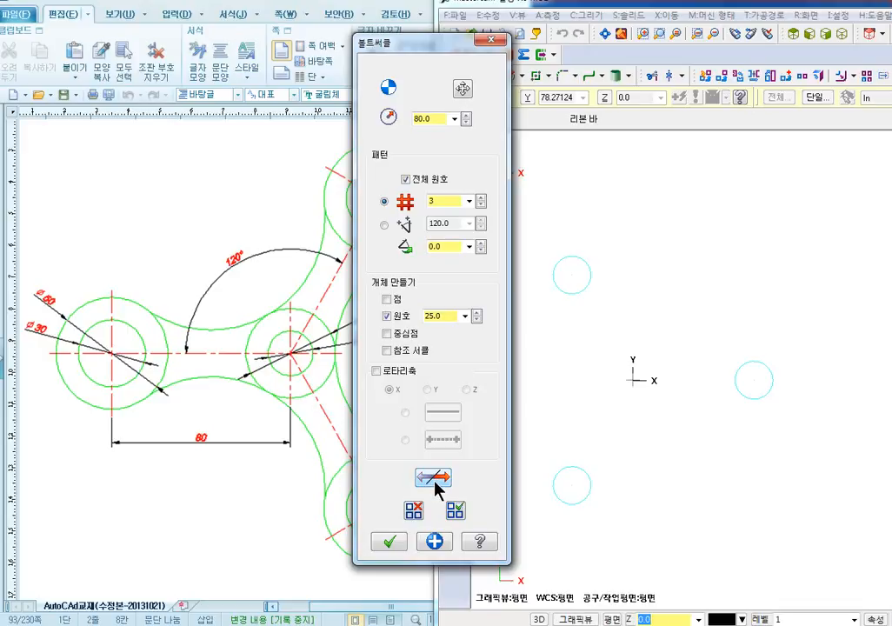
click(435, 481)
Try defining the bolt circle by an angular spacing of -120 with the full-circle option turned off
click(386, 226)
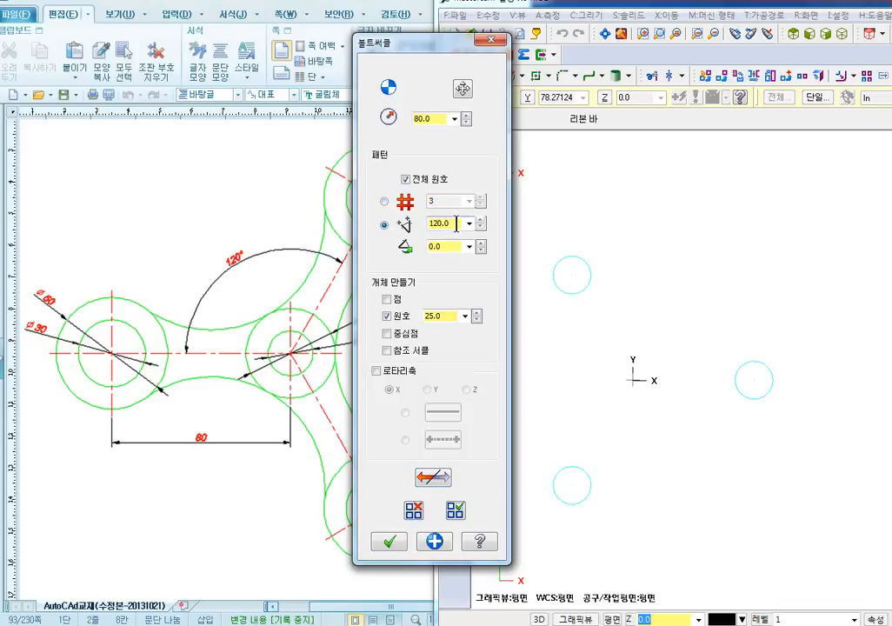
drag(457, 225, 404, 228)
text(-12)
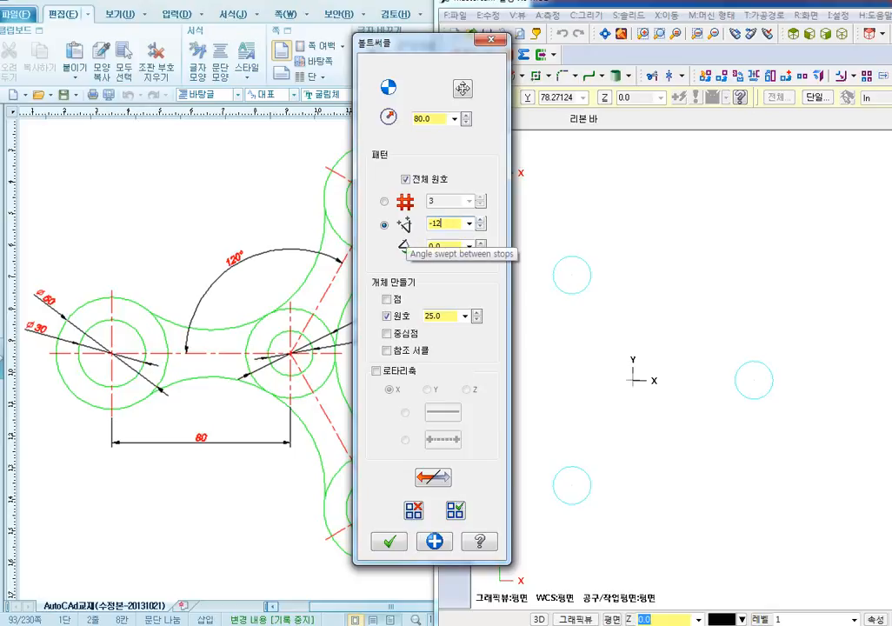
click(406, 180)
drag(440, 53, 326, 48)
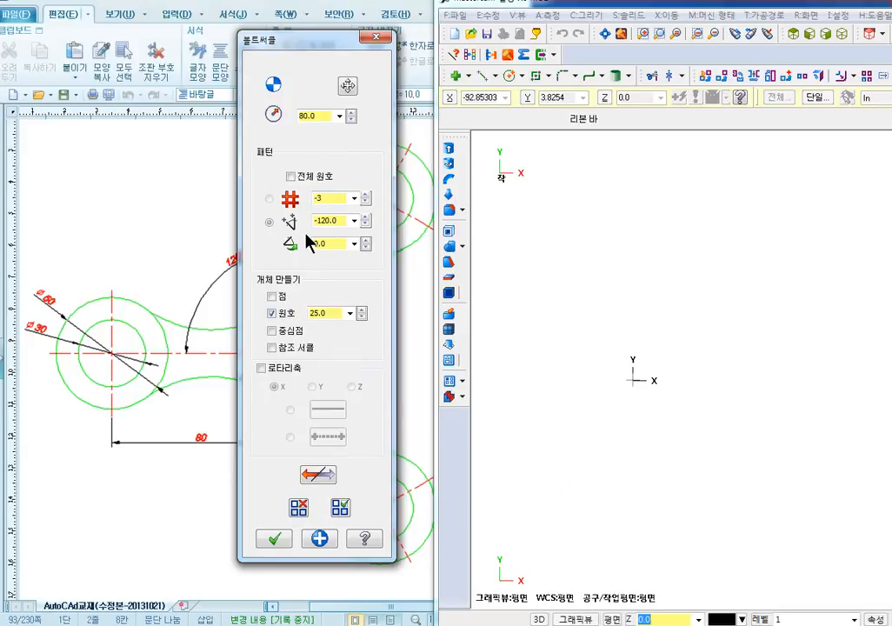
Enable points, set the bolt circle's starting angle to 120, and return to the full-circle and count options
click(291, 177)
click(291, 178)
click(271, 297)
click(290, 177)
click(269, 198)
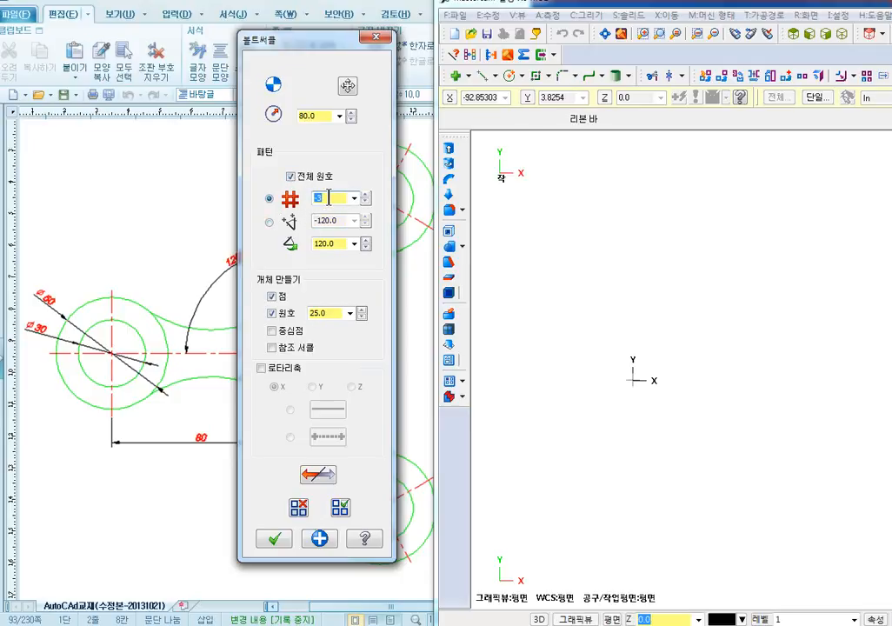
Set the number of circles to 3, try the reversed direction, create the bolt circle, and undo it
text(3)
click(313, 476)
click(273, 540)
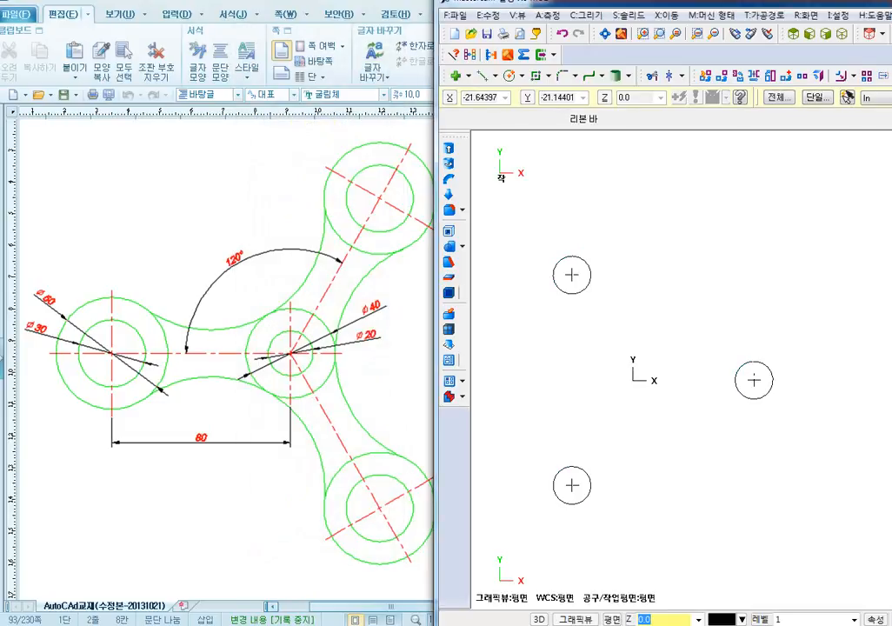
key(ctrl+z)
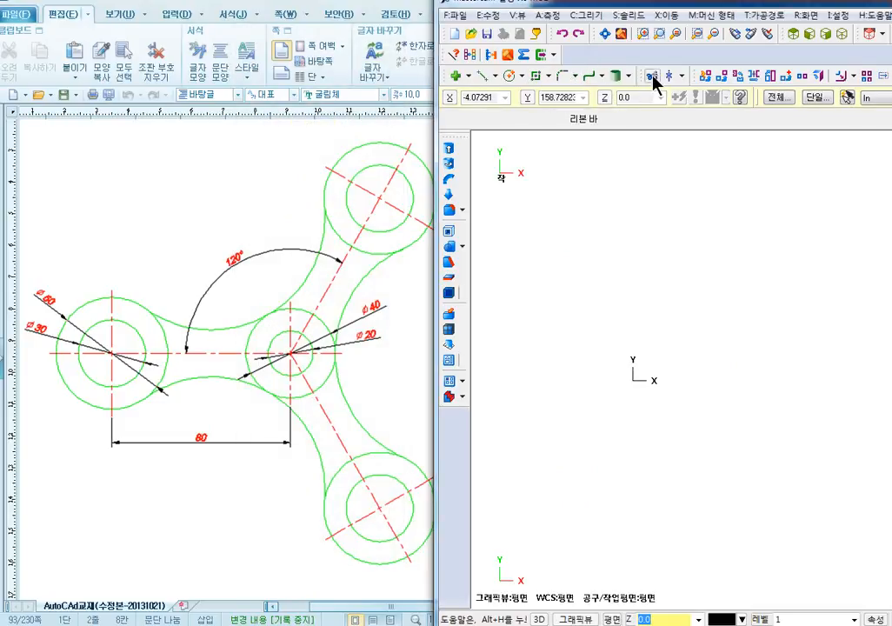
Restart the Bolt Circle command and place its base point on the origin
click(587, 15)
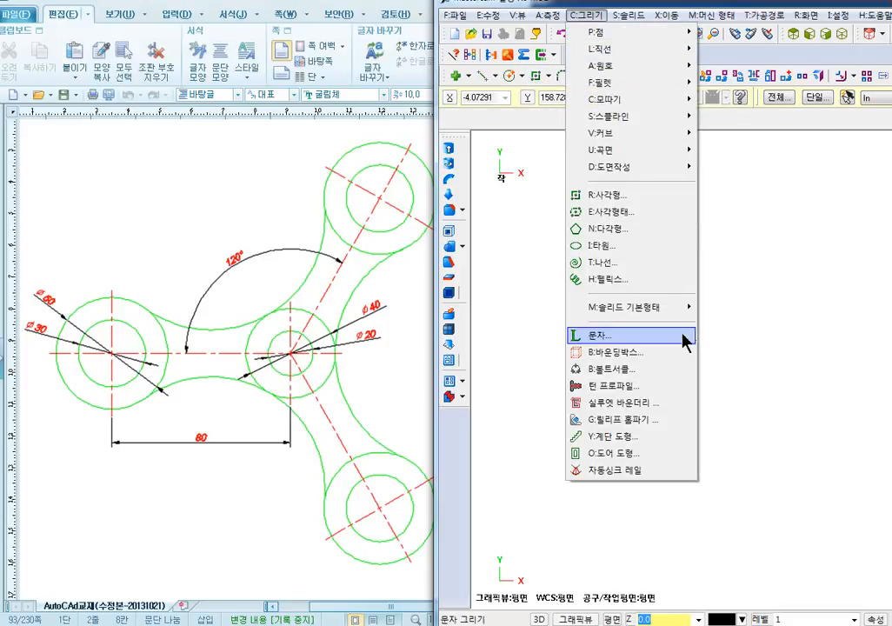
click(667, 368)
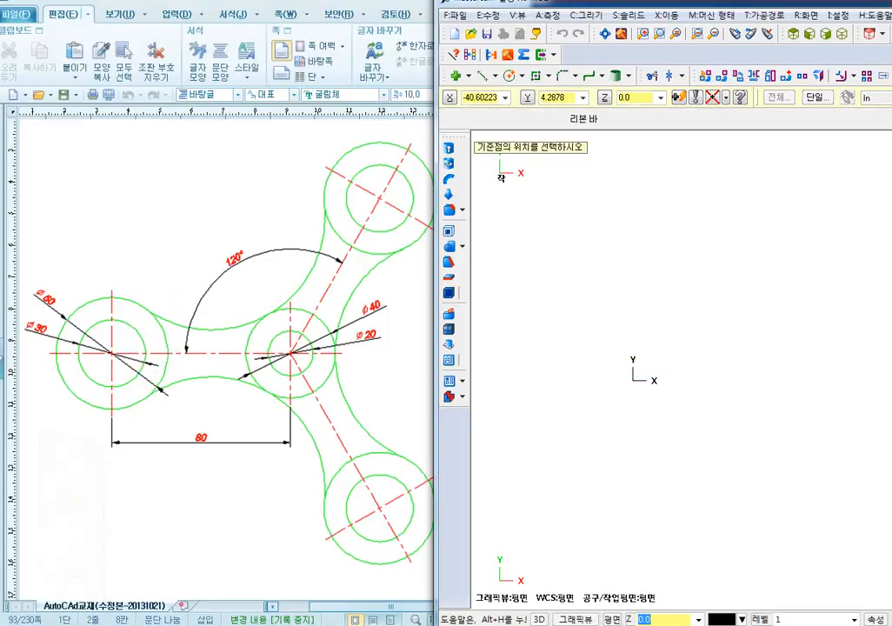
click(637, 380)
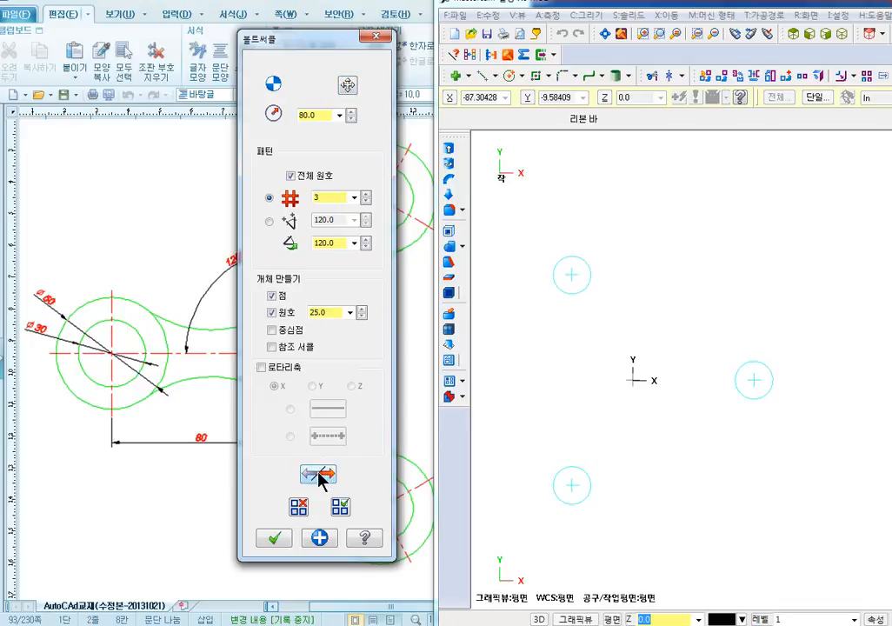
Create the radius 80 bolt circle with three 25 mm circles and centre points, starting at 120°
click(274, 538)
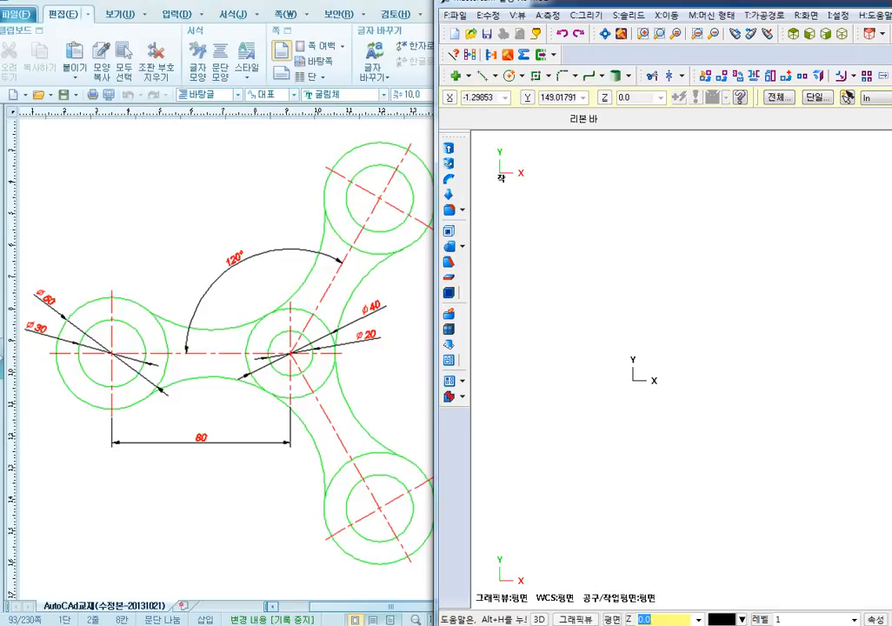
key(ctrl+y)
Try to rotate a copy of the three bolt-circle holes, and undo the bolt circle
click(666, 15)
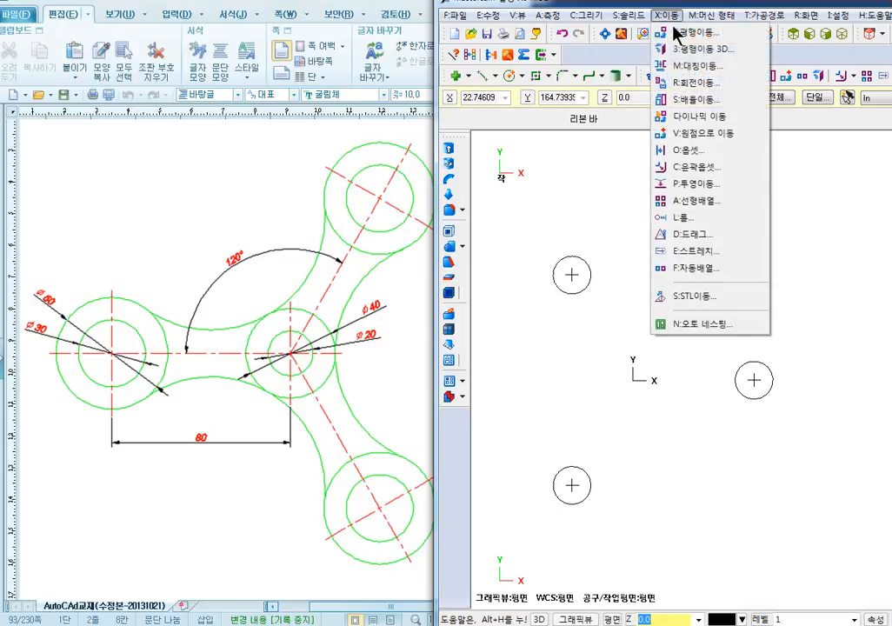
click(687, 82)
drag(598, 229, 519, 488)
drag(597, 489, 812, 538)
key(Return)
click(648, 395)
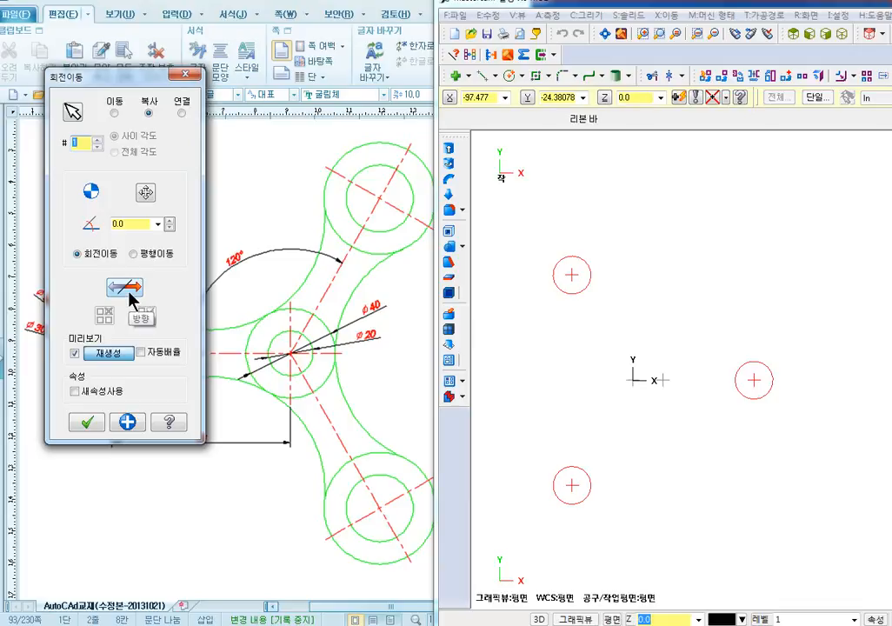
key(Escape)
key(ctrl+z)
key(ctrl+z)
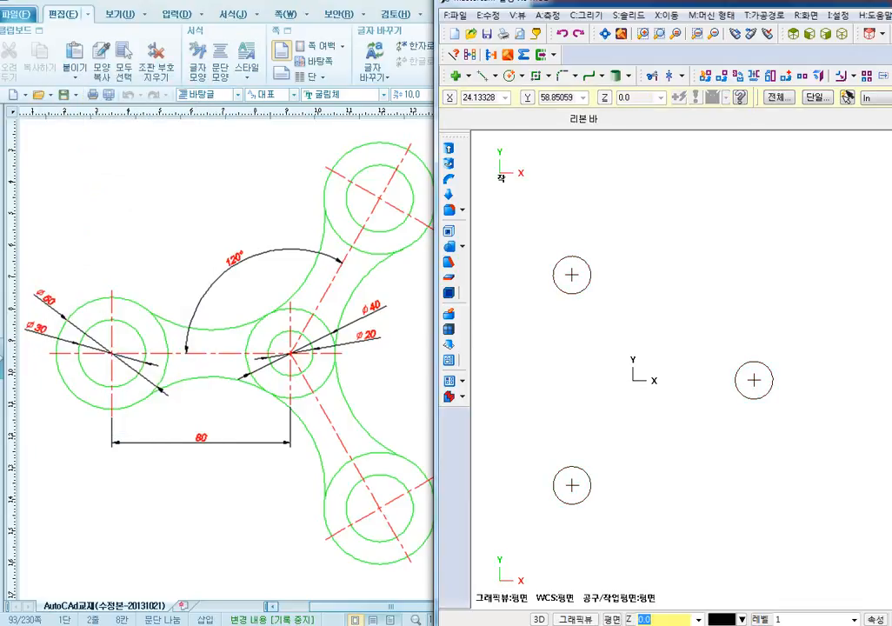
Start a bolt circle centred on the origin, define it by the angle between holes, and set that angle to 0°
click(585, 15)
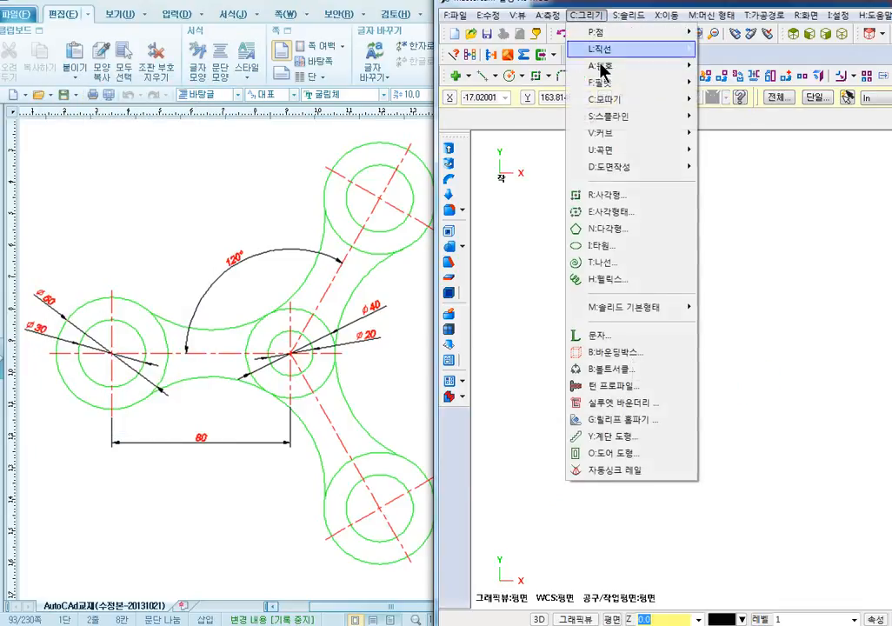
click(616, 370)
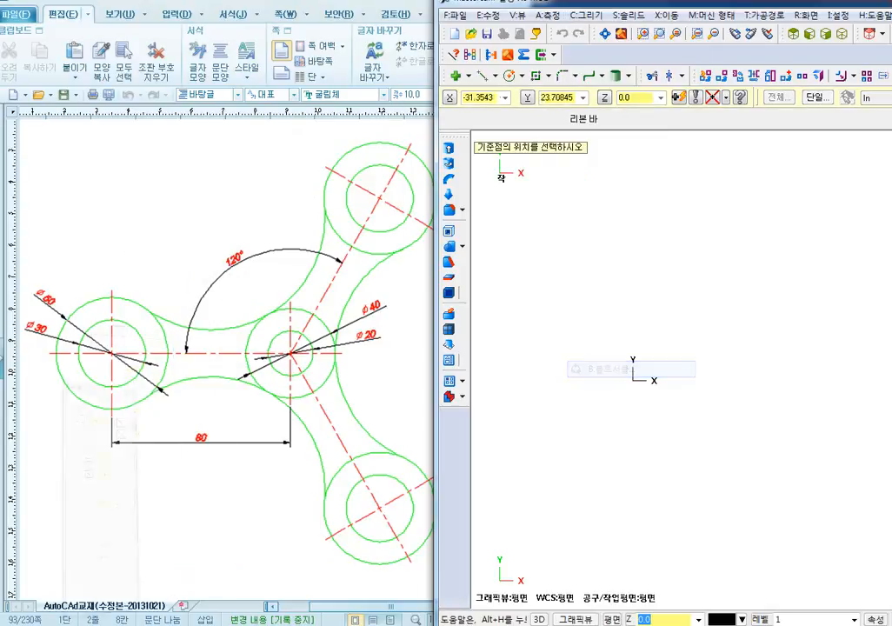
click(633, 380)
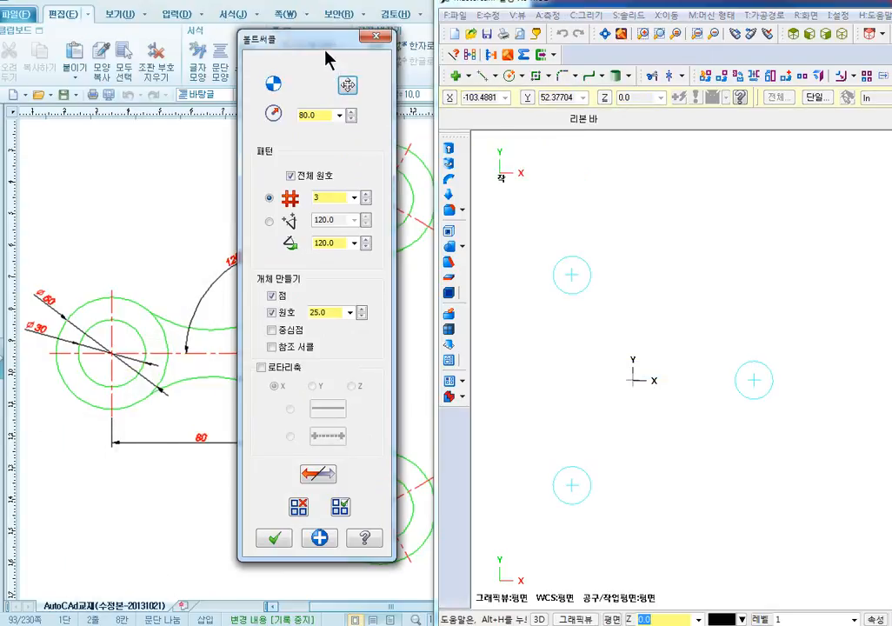
drag(337, 47, 571, 87)
click(502, 261)
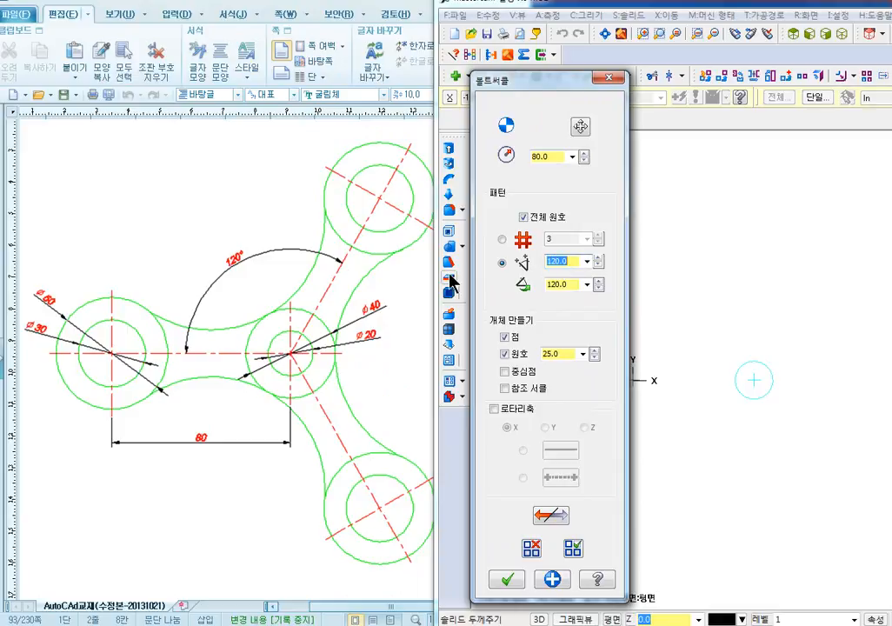
text(0)
click(570, 283)
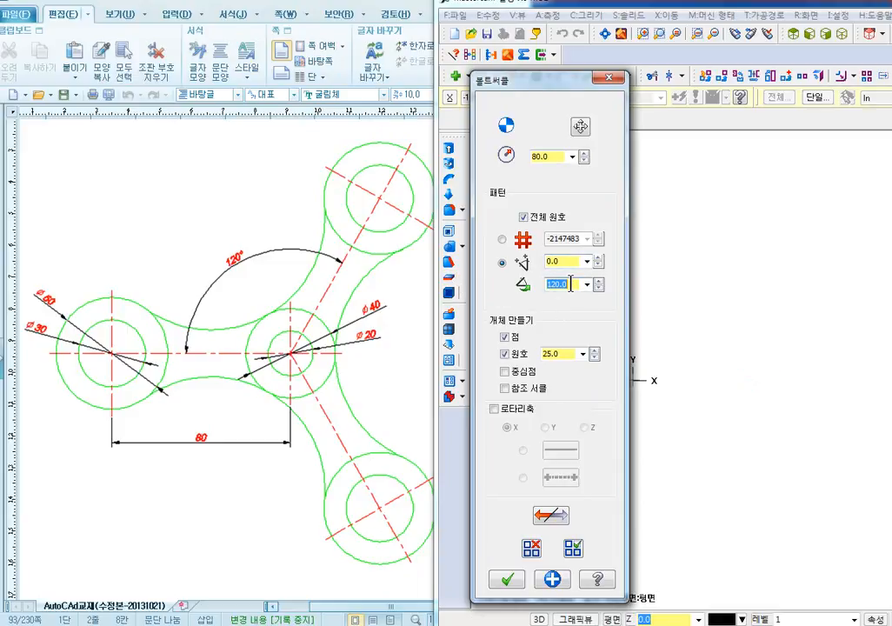
Set the angle between holes to 120° and the start angle to 180°, and create the bolt circle
mouse_move(561, 87)
mouse_down()
mouse_move(420, 68)
mouse_move(378, 47)
mouse_up()
click(395, 227)
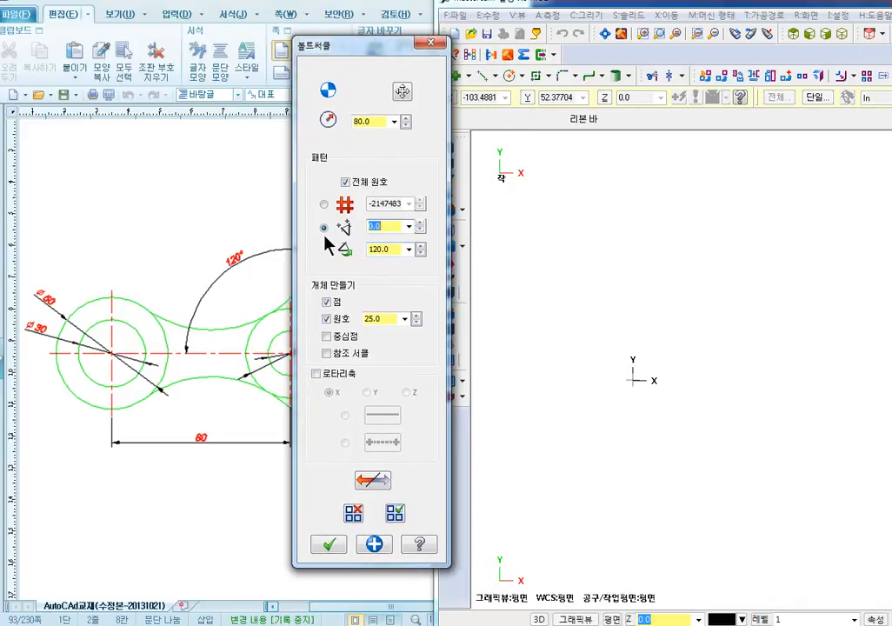
text(120)
key(Tab)
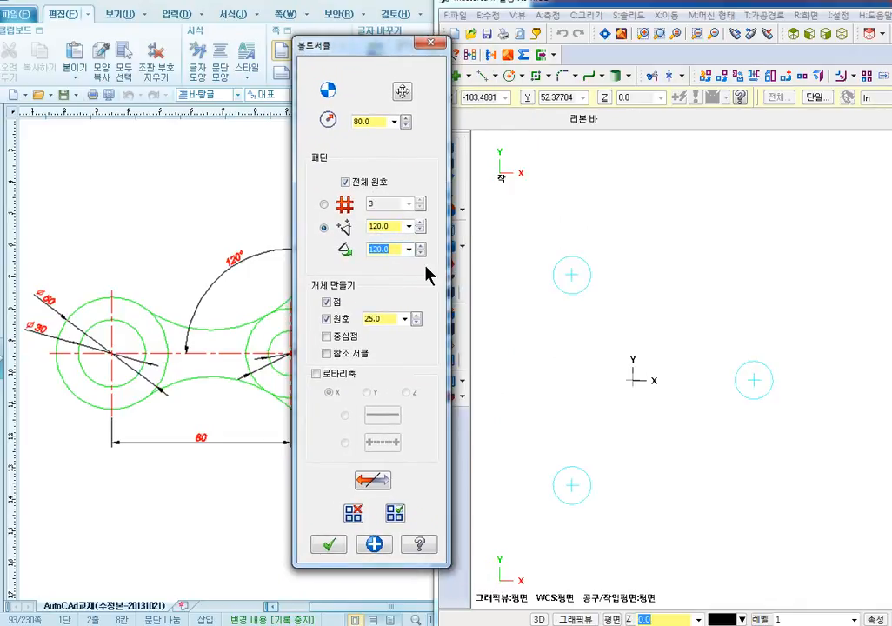
text(1)
click(373, 542)
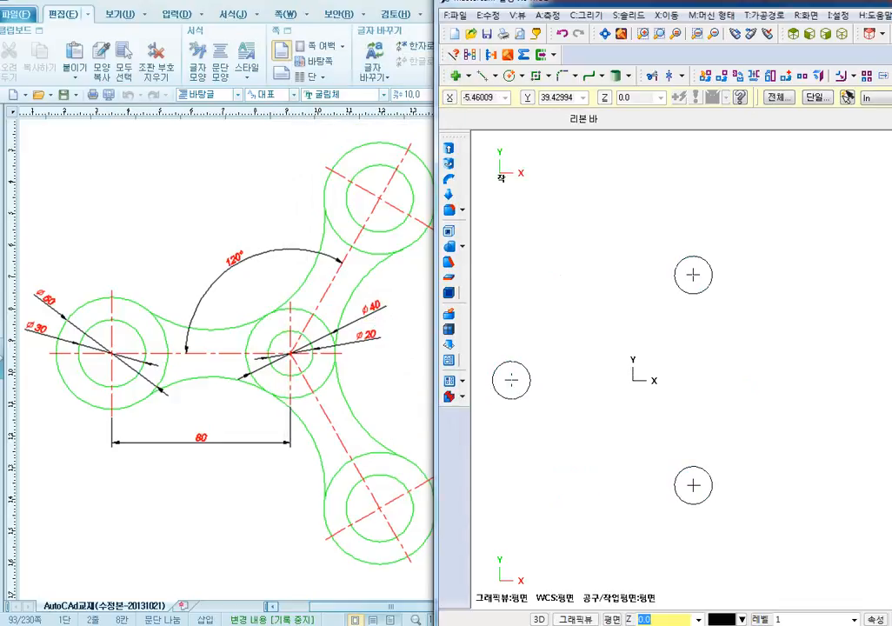
Start another bolt circle centred on the origin with the same settings
click(591, 15)
click(611, 371)
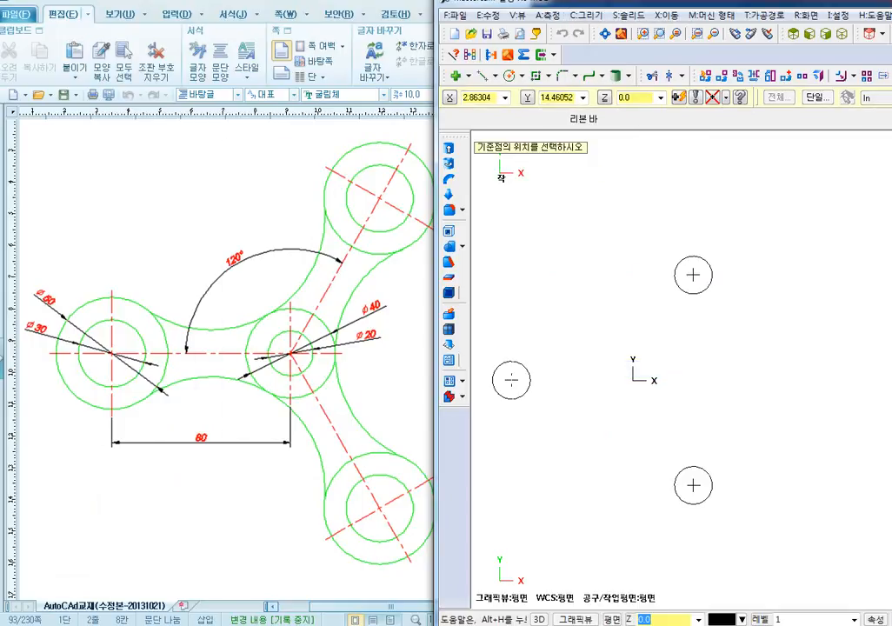
click(633, 380)
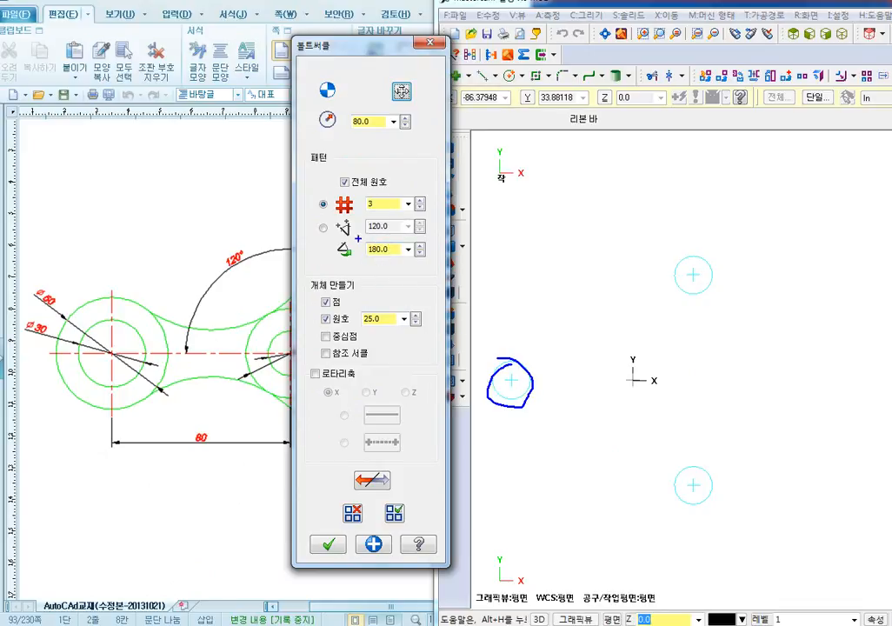
drag(518, 416, 525, 408)
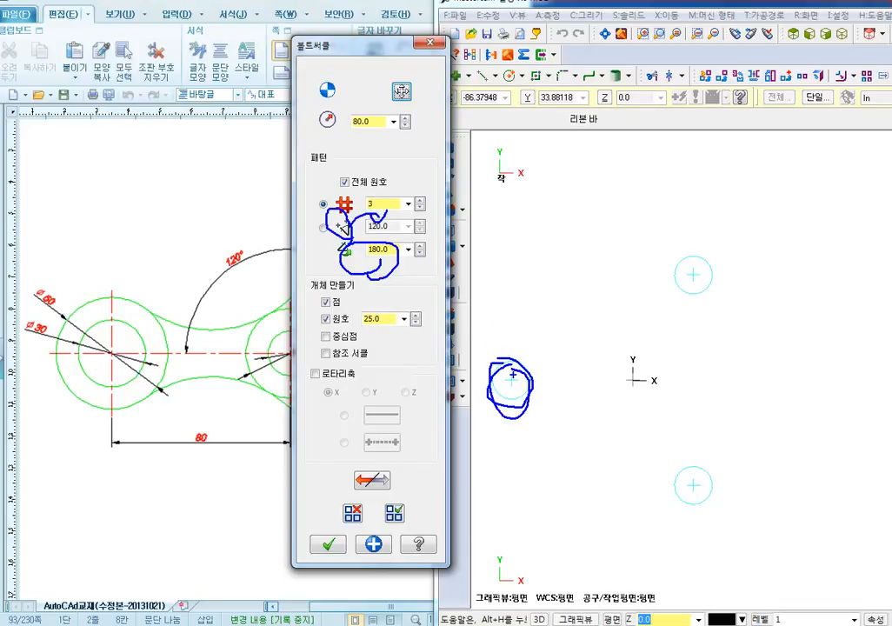
drag(522, 367, 645, 258)
drag(693, 294, 696, 461)
drag(548, 426, 689, 484)
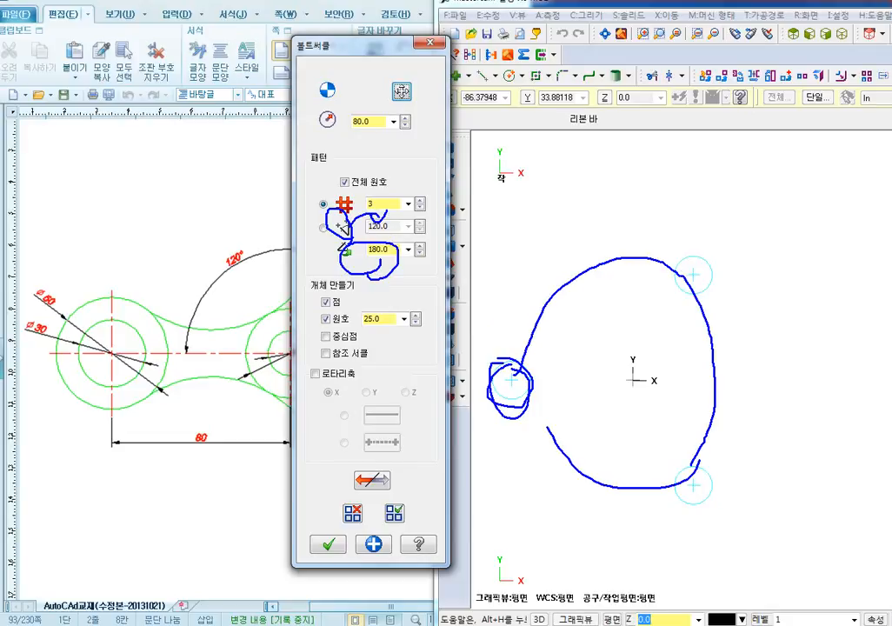
key(Escape)
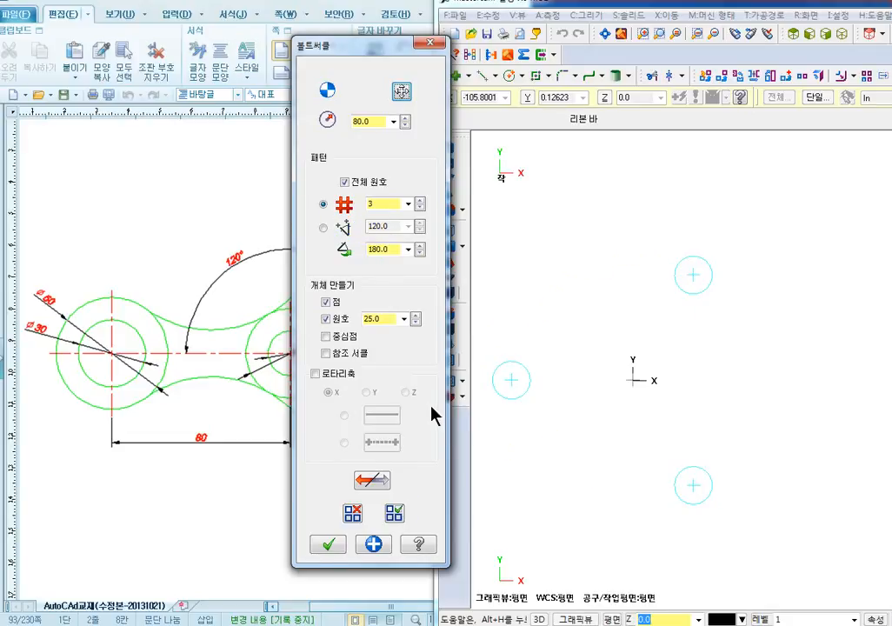
key(ctrl+1)
click(377, 375)
ctrl+drag(305, 327, 393, 405)
key(Escape)
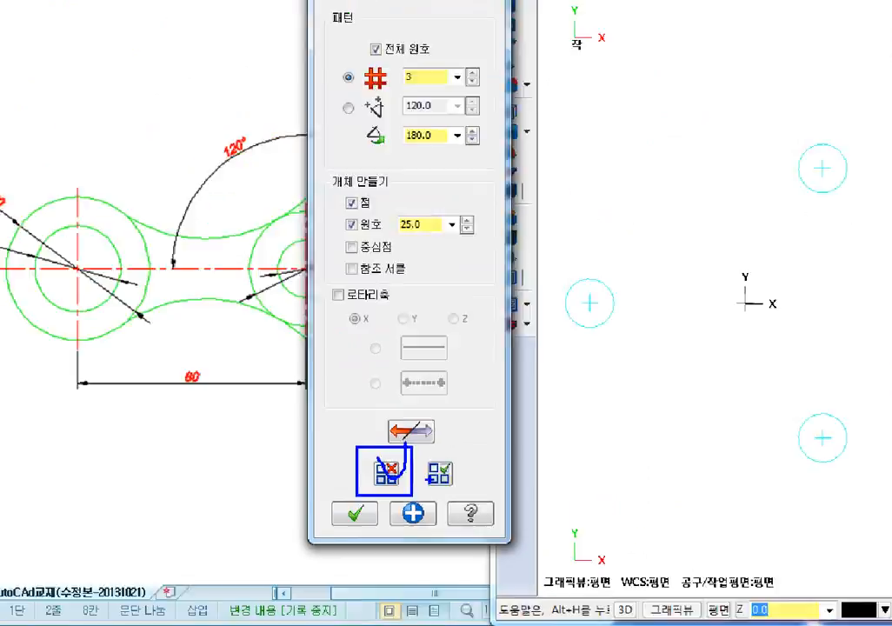
Remove the upper-right circle from the bolt-circle pattern and create the remaining holes
click(353, 512)
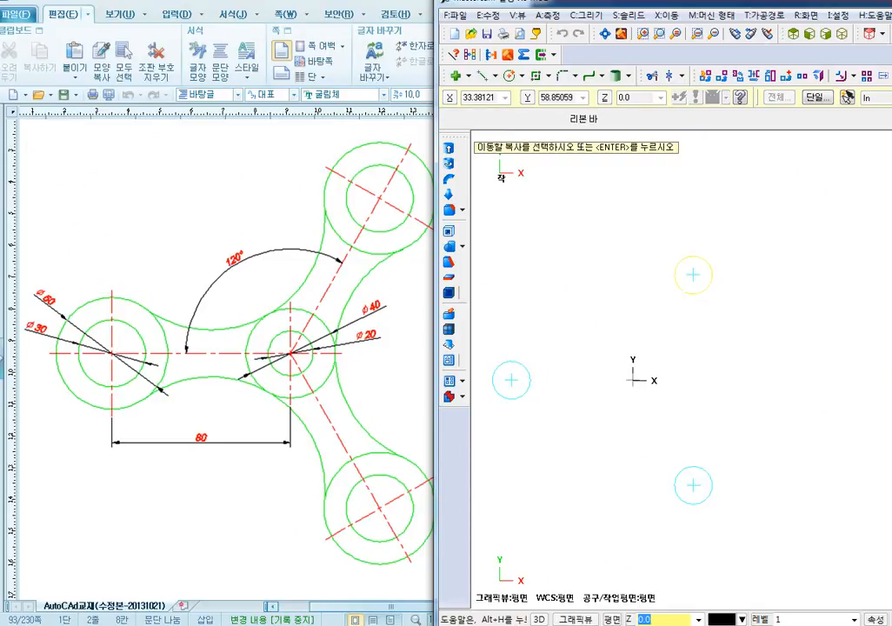
click(683, 290)
key(Return)
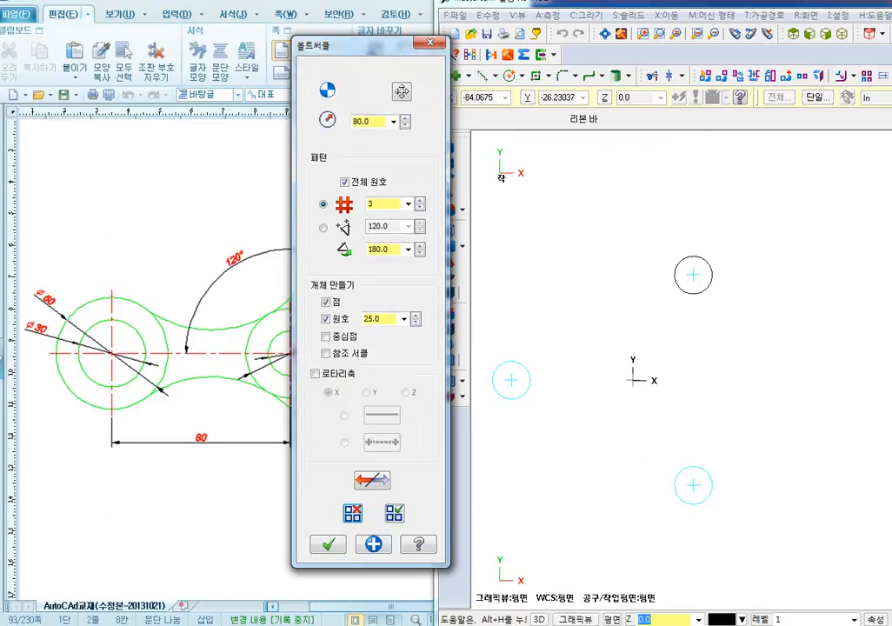
click(330, 543)
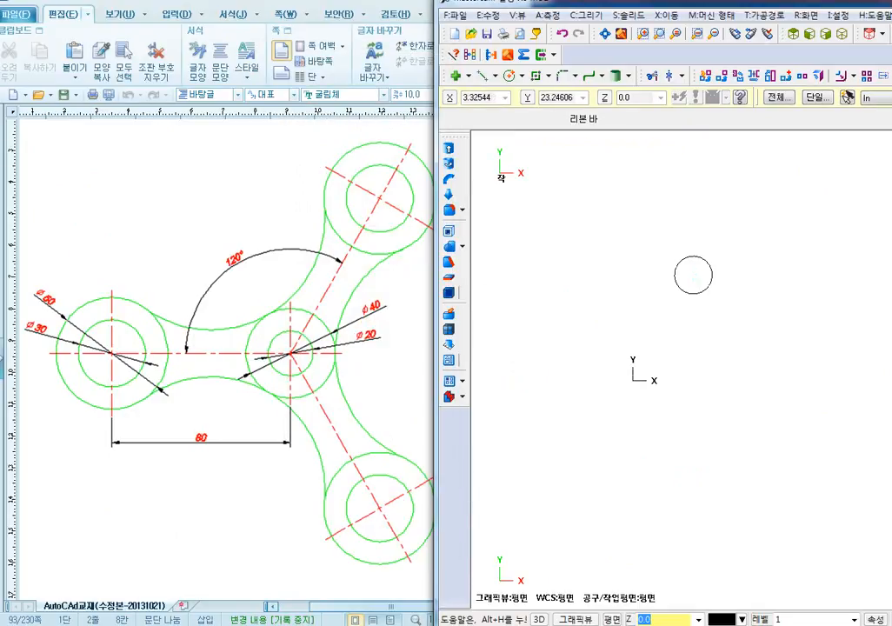
scroll(571, 375, up, 1)
middle_drag(582, 367, 727, 377)
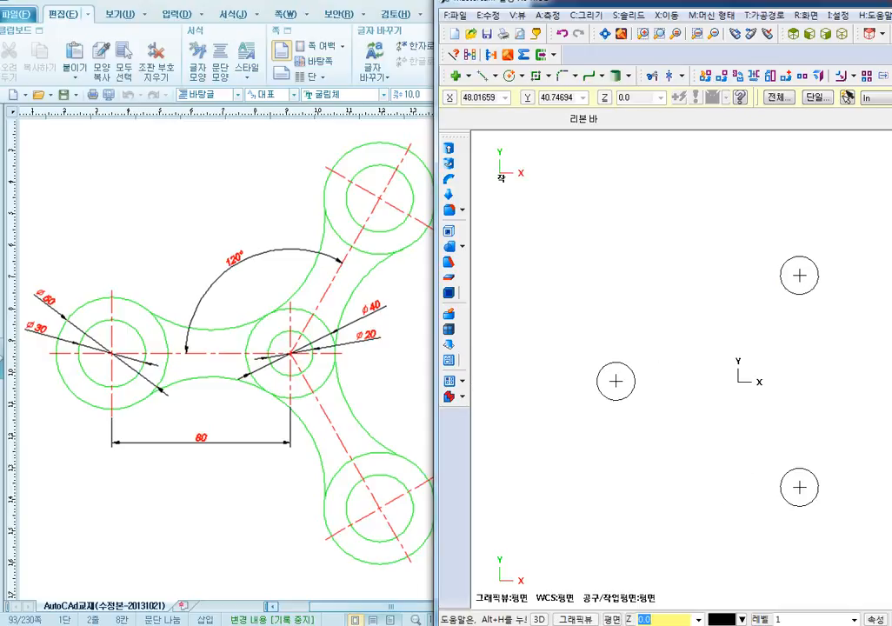
middle_drag(798, 319, 748, 317)
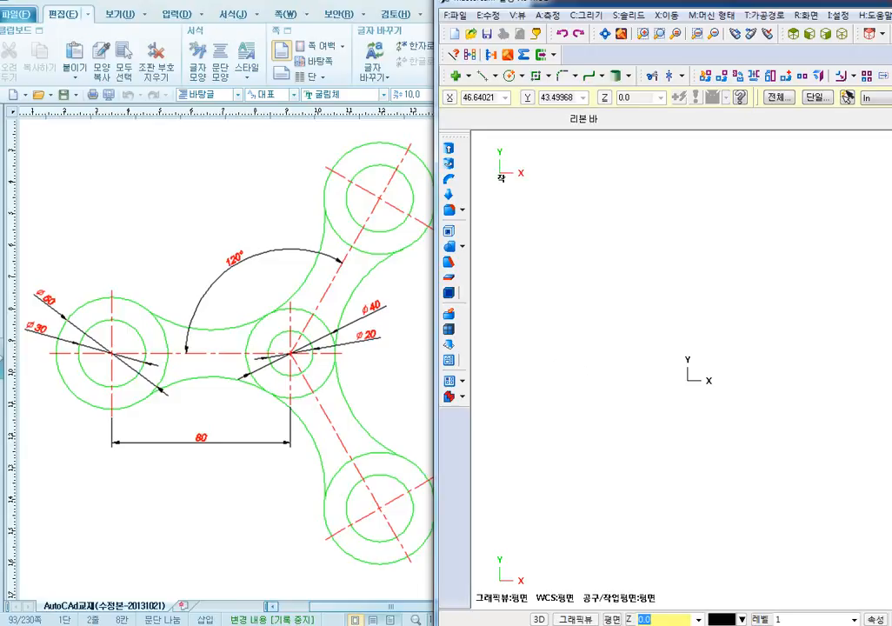
Create a radius 80 bolt circle at the origin with points and 25 mm circles spaced 120° apart, starting at 180°
click(585, 15)
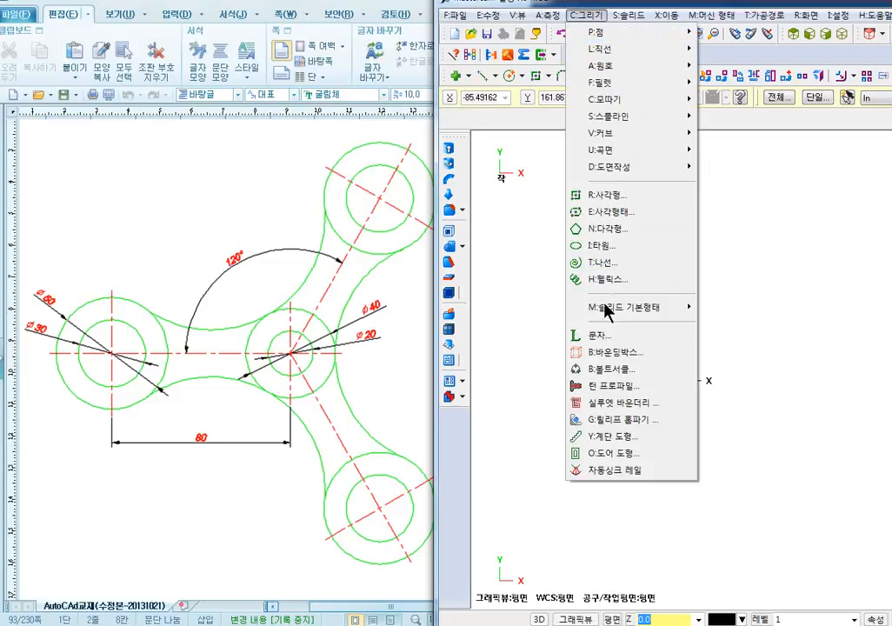
click(604, 368)
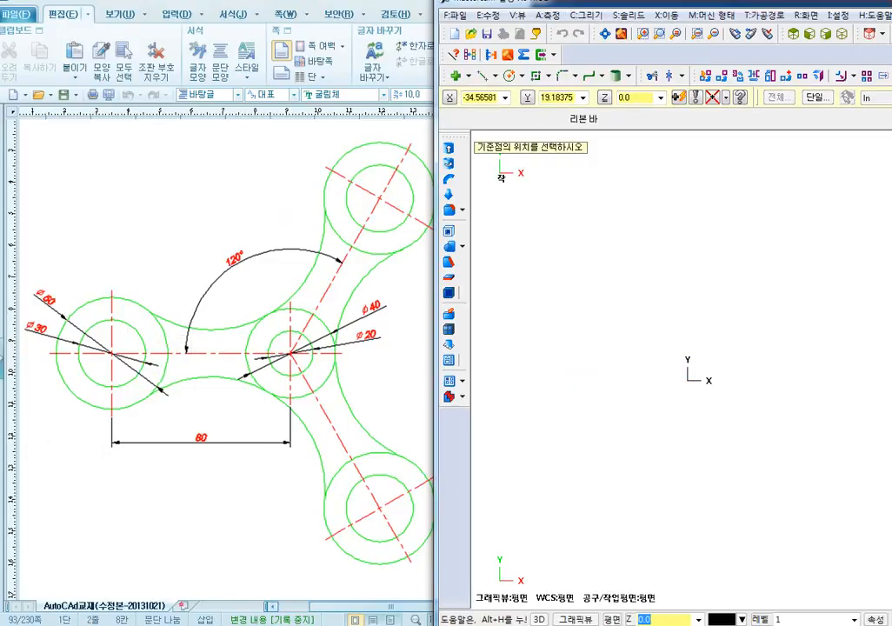
click(688, 380)
double_click(390, 250)
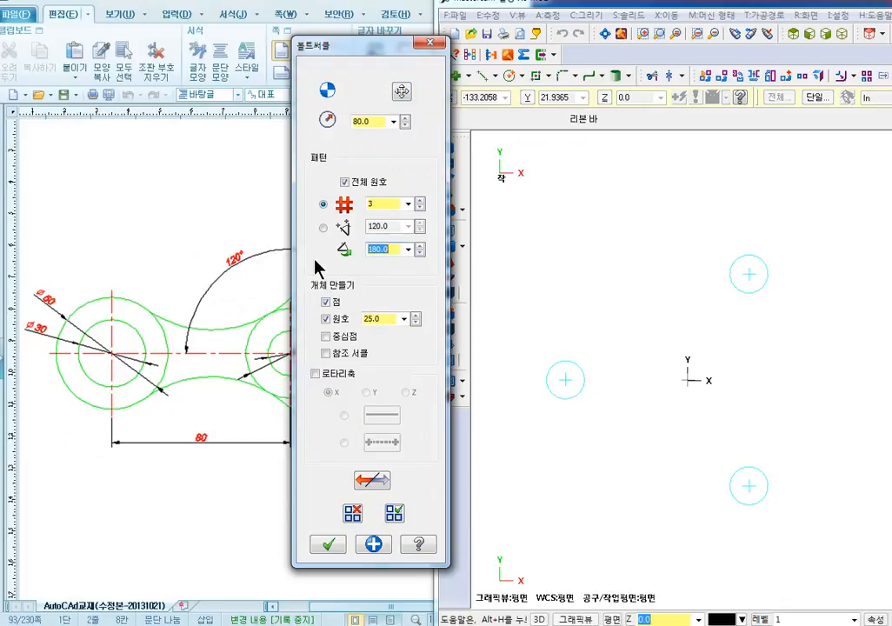
text(18)
click(323, 228)
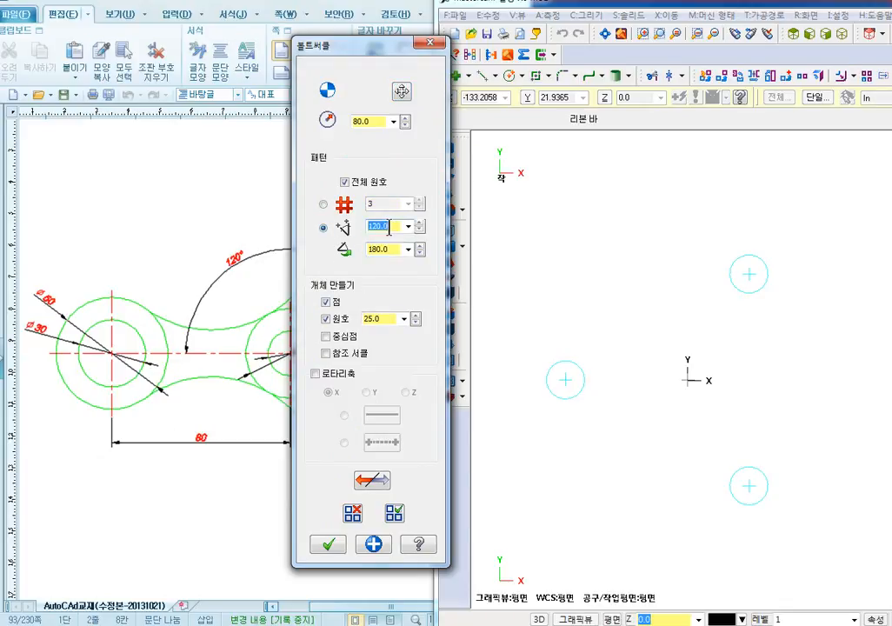
click(327, 303)
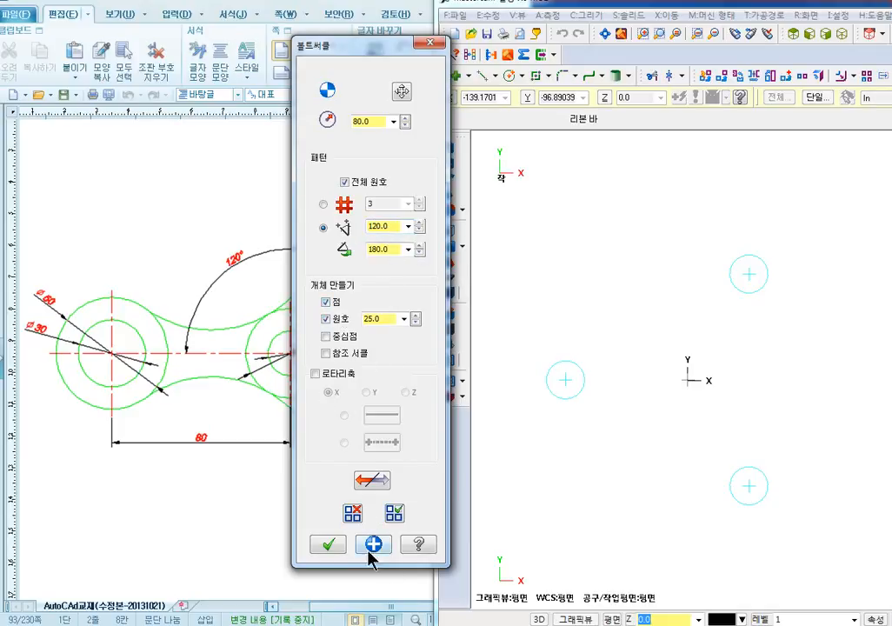
click(328, 545)
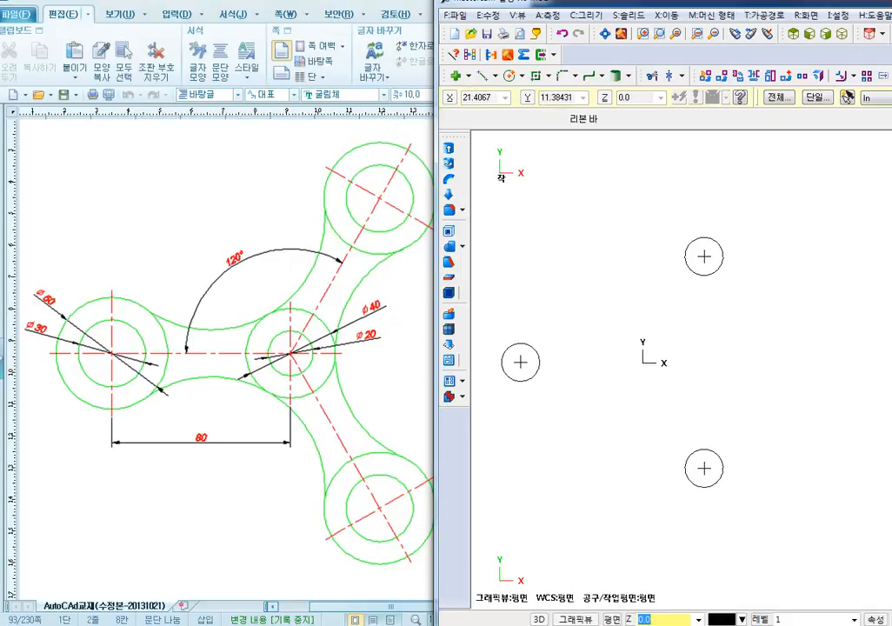
Draw a circle of radius 20 centred on the origin
middle_drag(623, 366, 669, 362)
scroll(645, 353, down, 1)
middle_drag(667, 320, 667, 369)
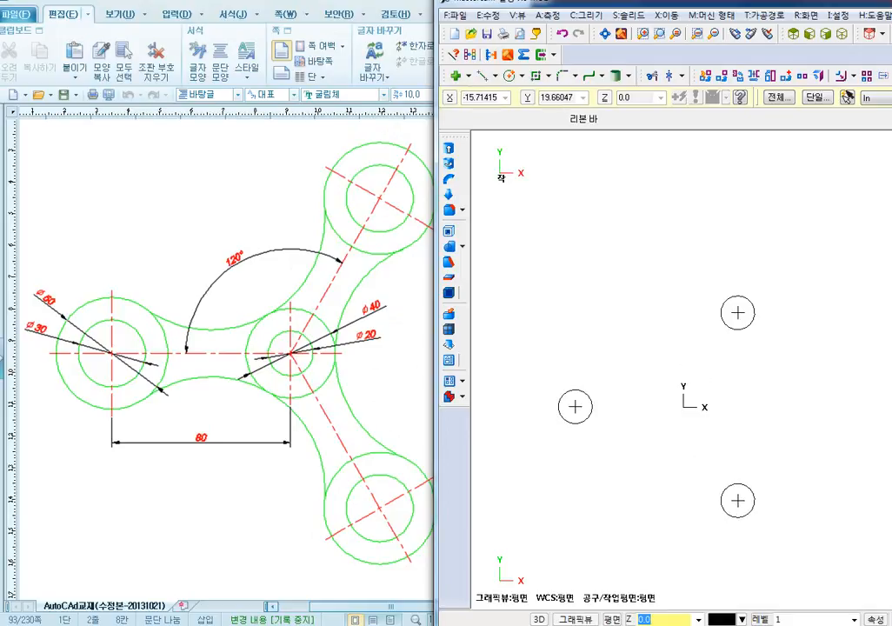
click(509, 76)
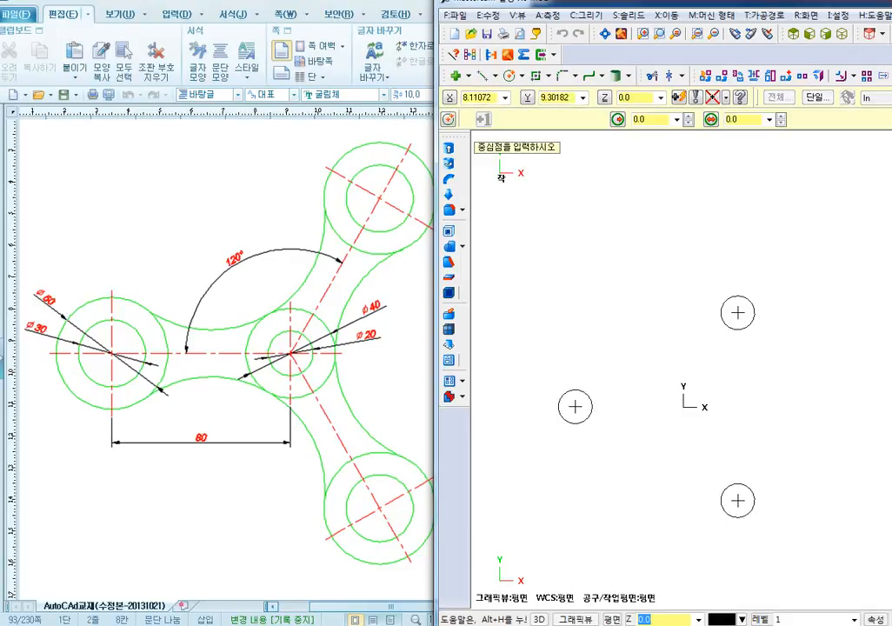
click(685, 407)
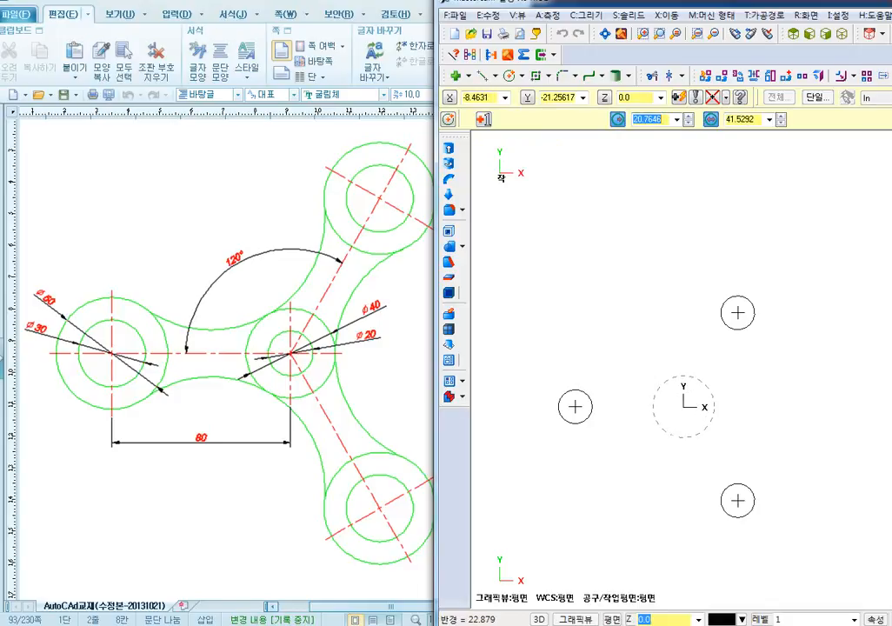
text(20)
key(Return)
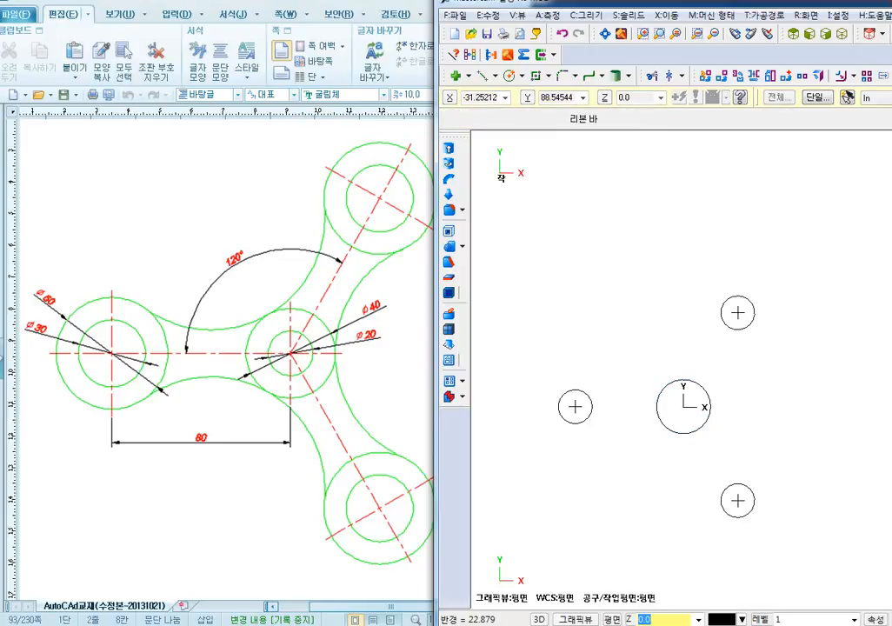
Create a radius 80 bolt circle at the origin with 50 mm diameter circles spaced 120° apart, starting at 180°
click(586, 15)
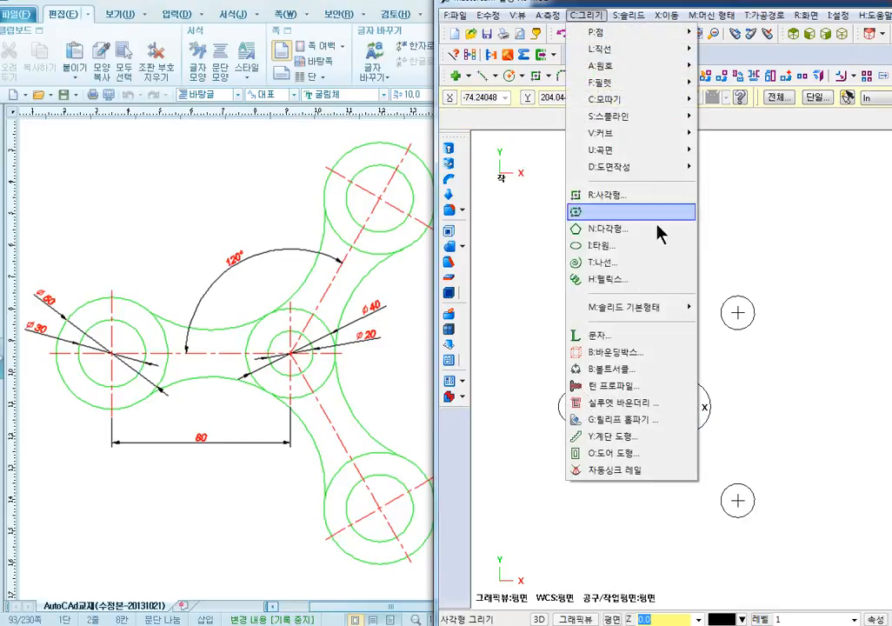
click(615, 369)
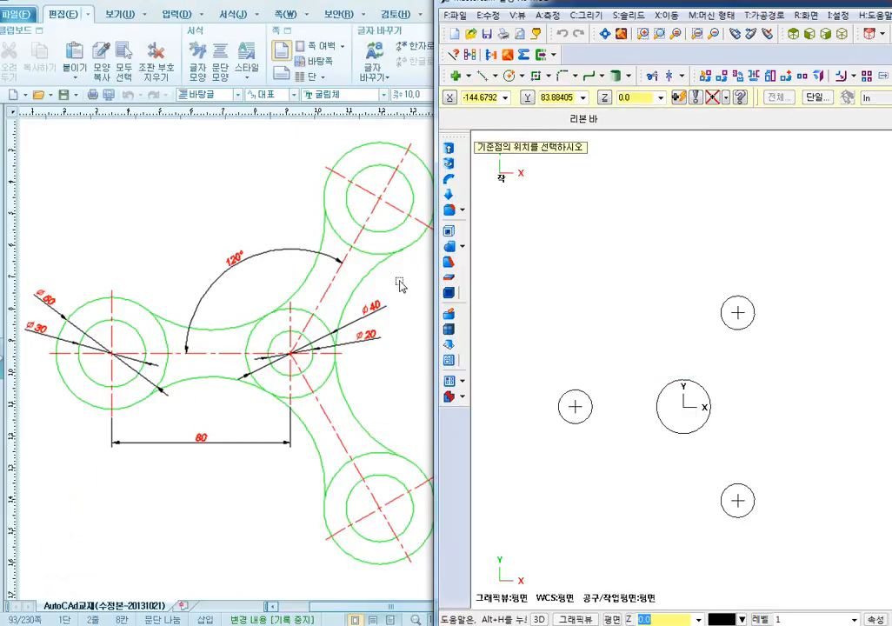
click(684, 406)
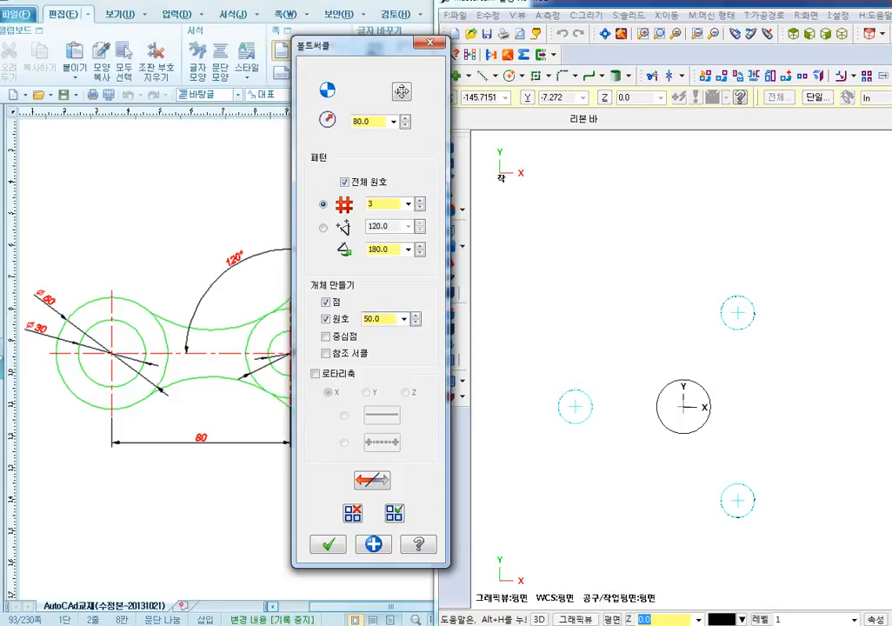
drag(391, 249, 350, 264)
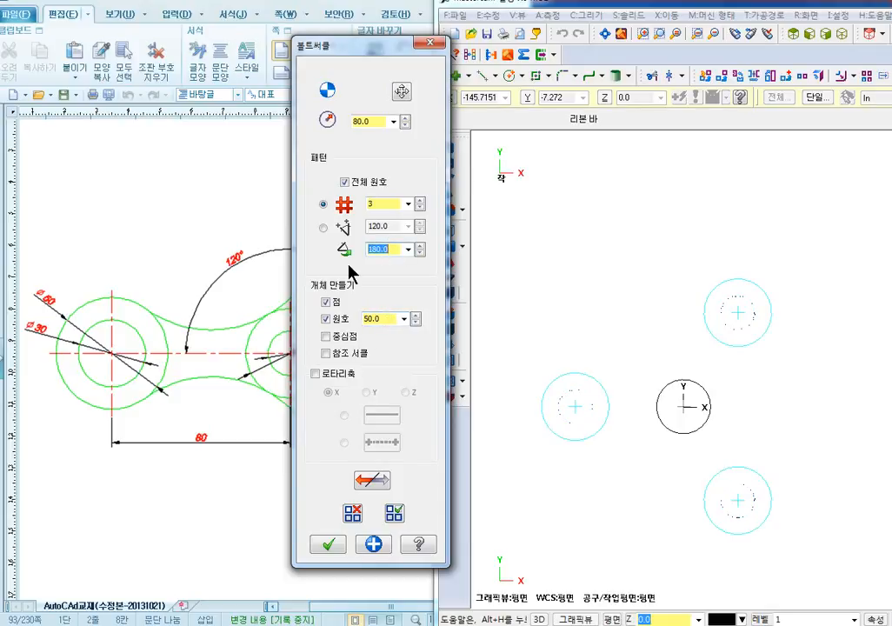
click(324, 228)
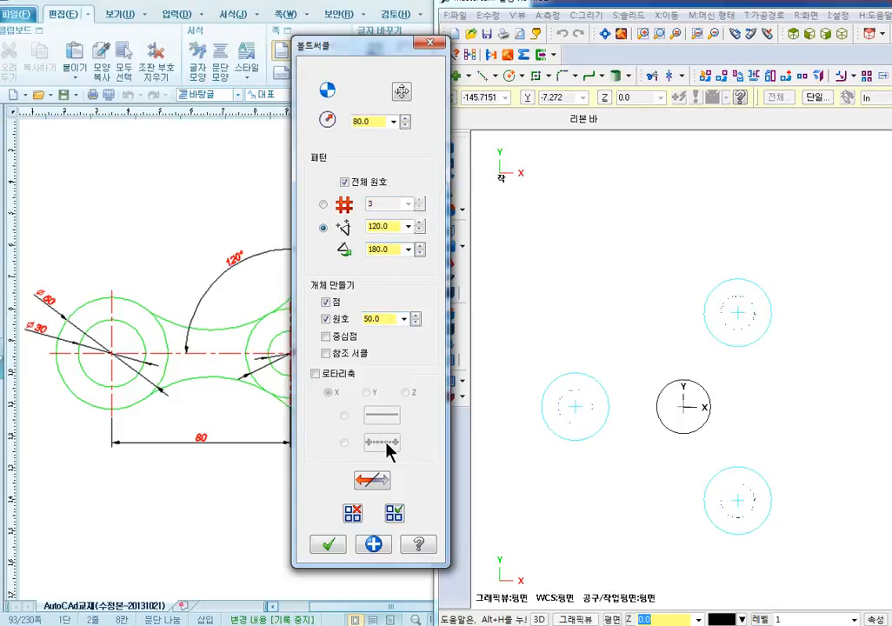
click(329, 545)
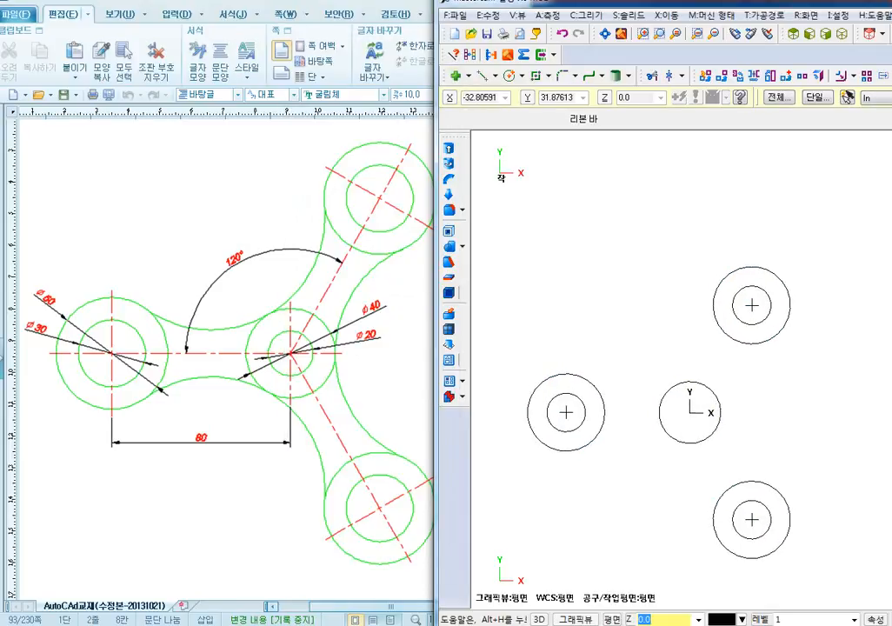
Draw a three-entity tangent arc touching the outer circle of the left arm, the central circle and the outer circle of the upper-right arm
key(Left)
key(Left)
key(Right)
key(Up)
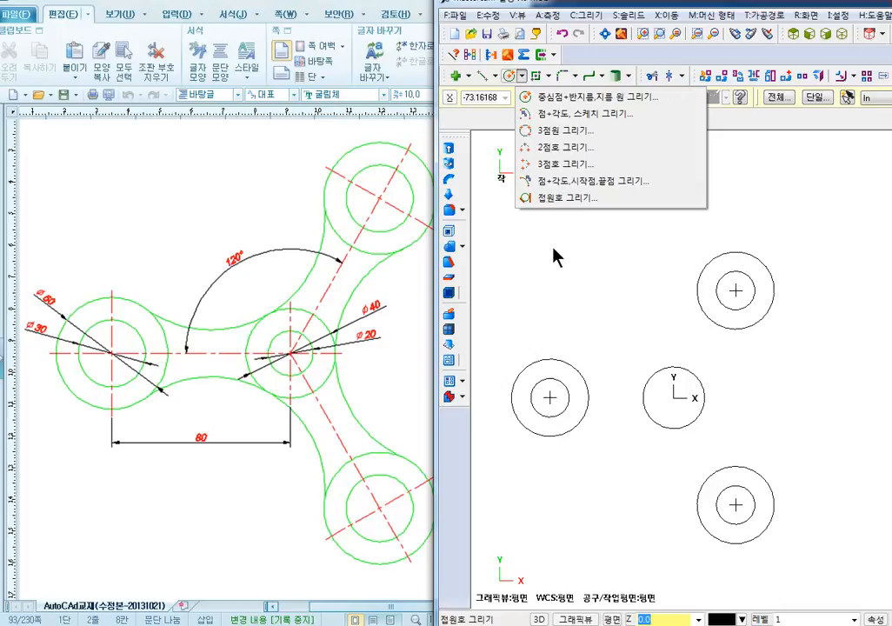
click(565, 197)
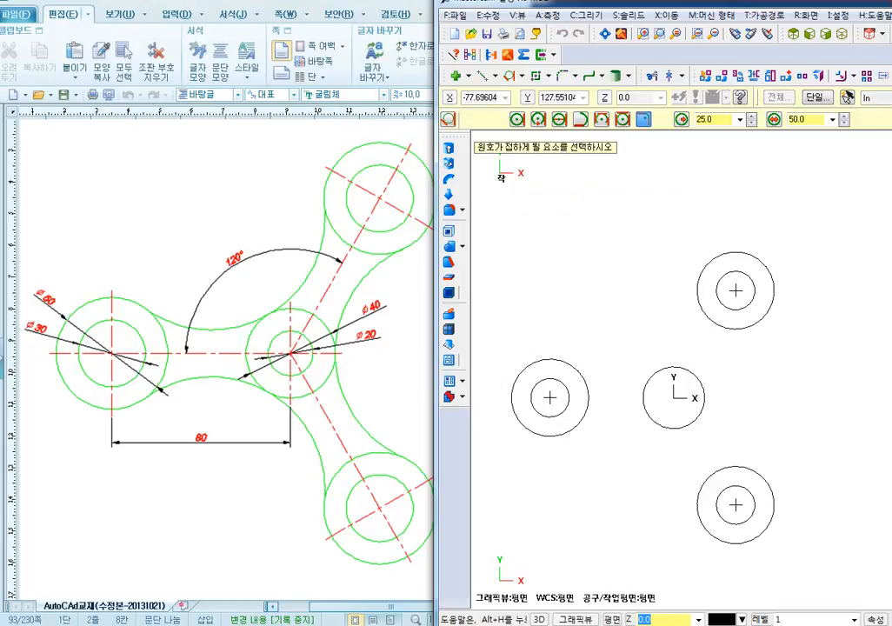
click(601, 120)
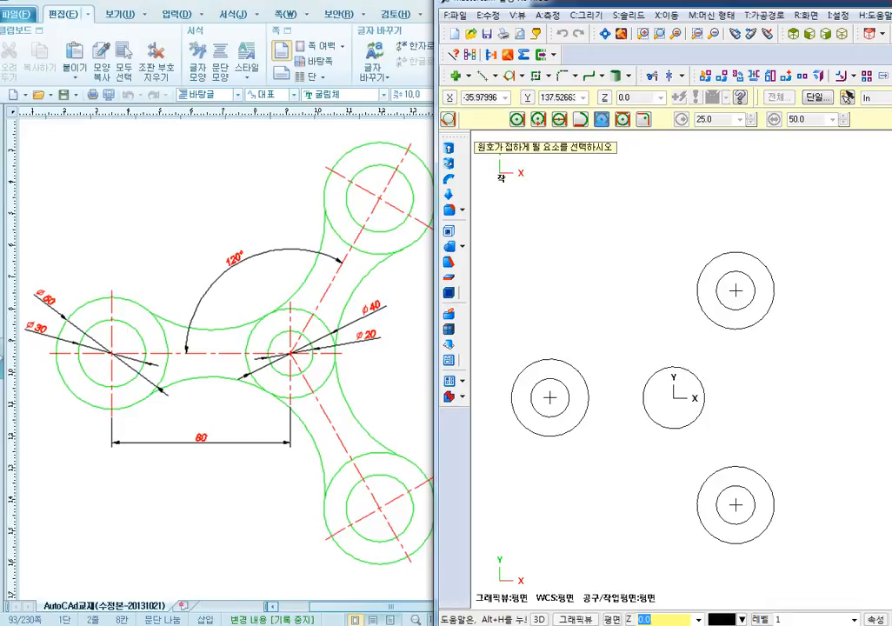
click(522, 367)
click(666, 369)
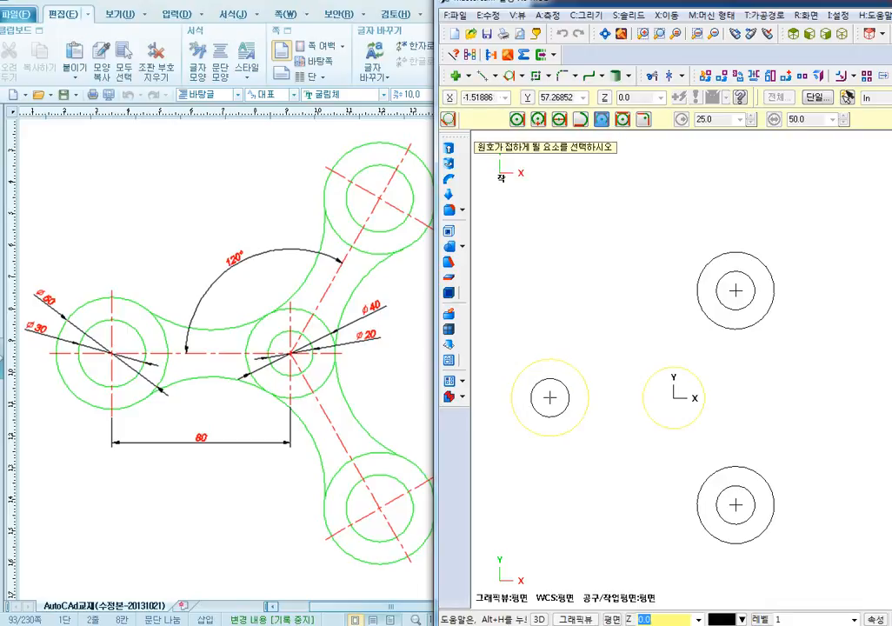
click(697, 279)
middle_drag(619, 344, 647, 348)
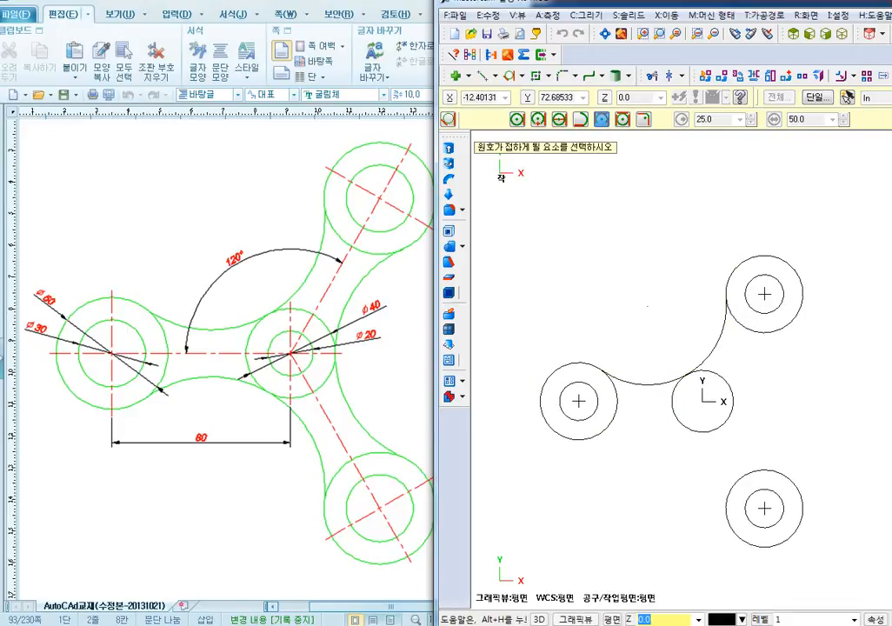
middle_drag(682, 288, 641, 276)
key(Escape)
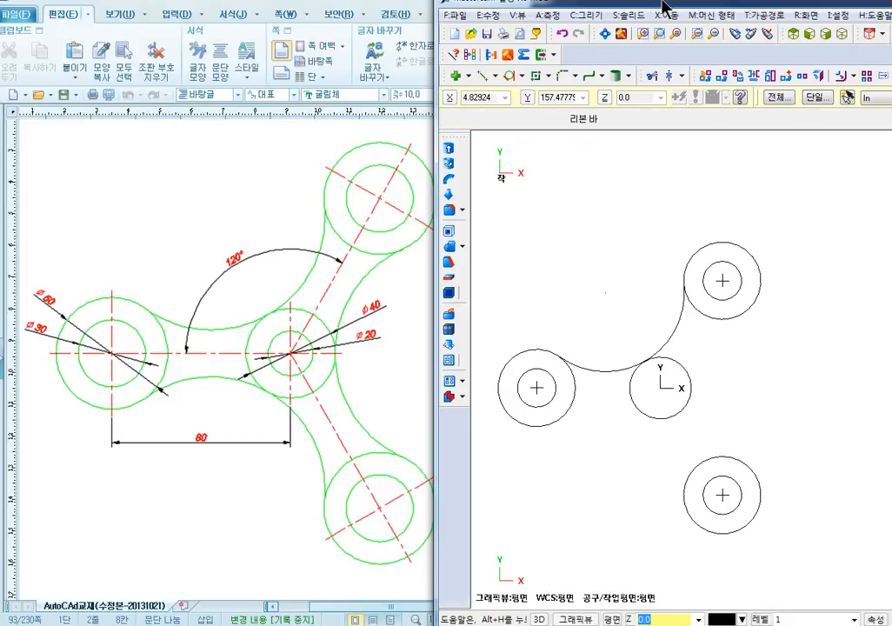
Try to rotate-copy the tangent arc about the origin with 3 copies
drag(667, 7, 637, 12)
click(638, 17)
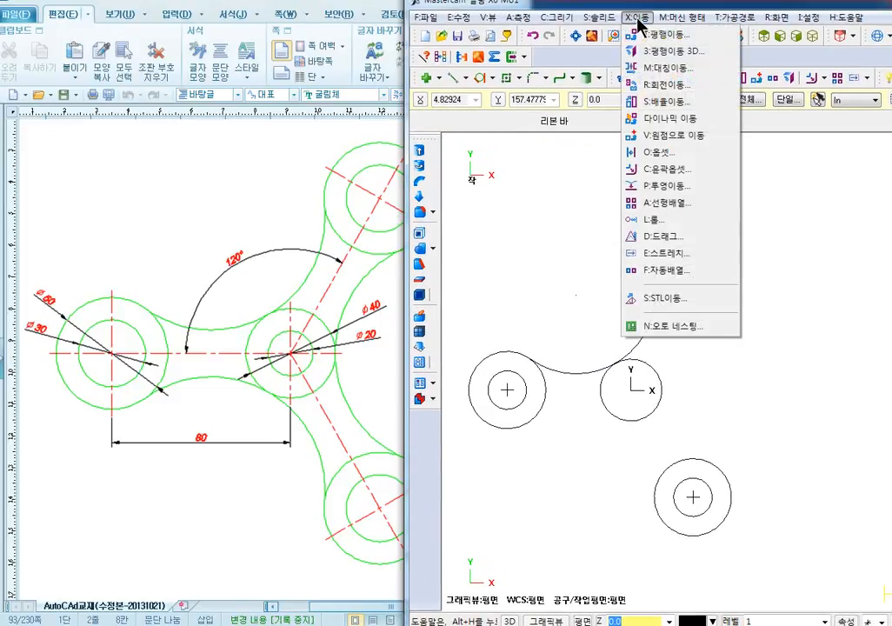
click(666, 86)
middle_drag(544, 280, 563, 246)
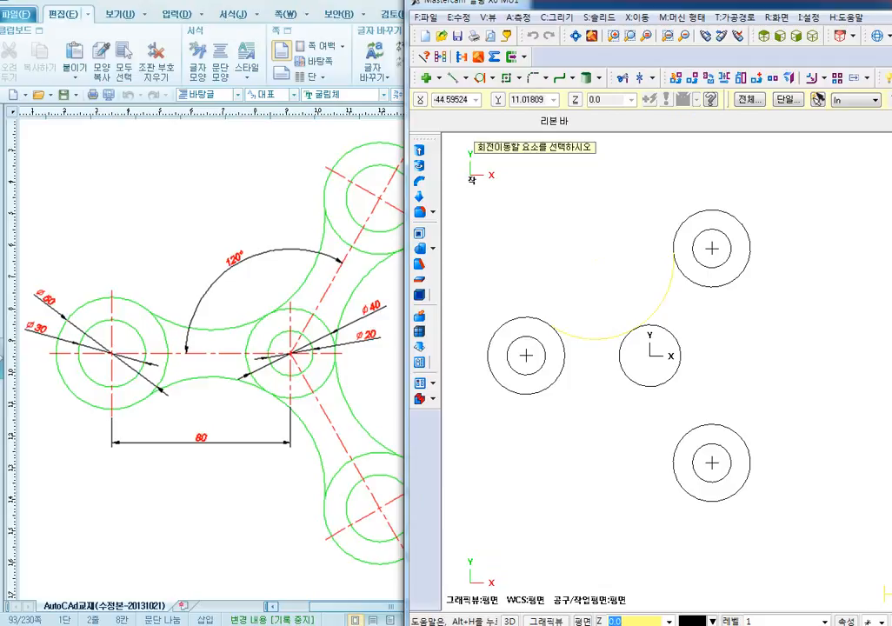
key(Return)
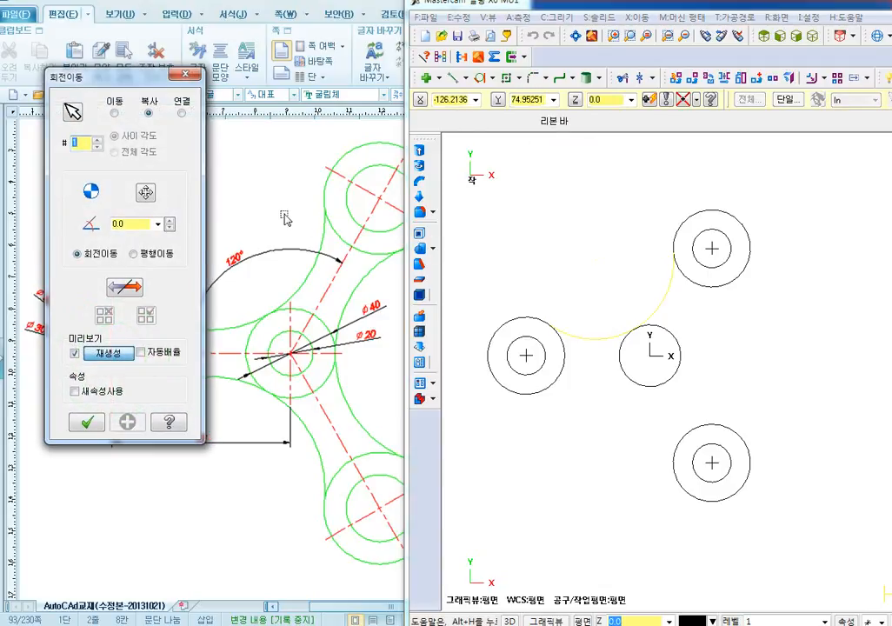
click(145, 193)
click(652, 356)
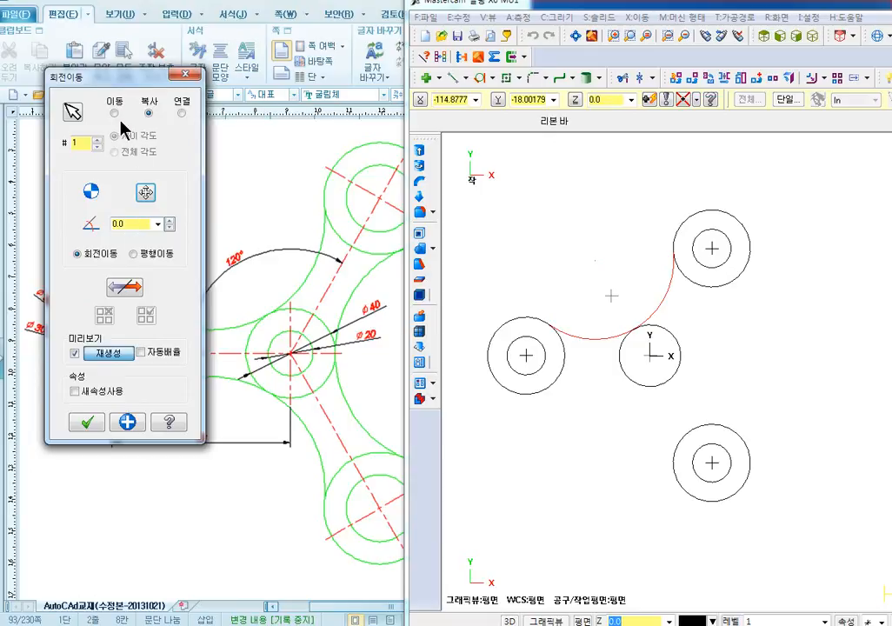
drag(85, 144, 39, 146)
click(128, 422)
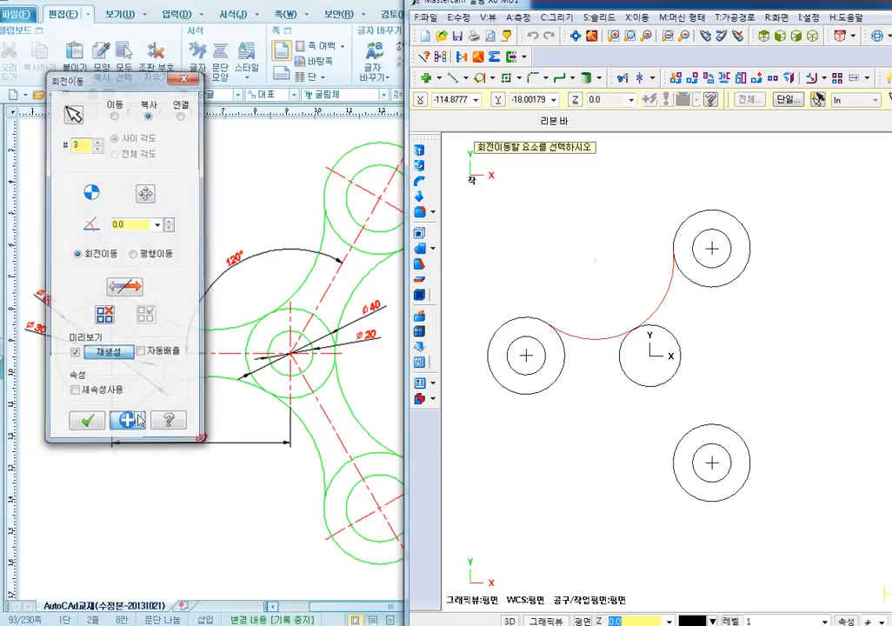
key(Escape)
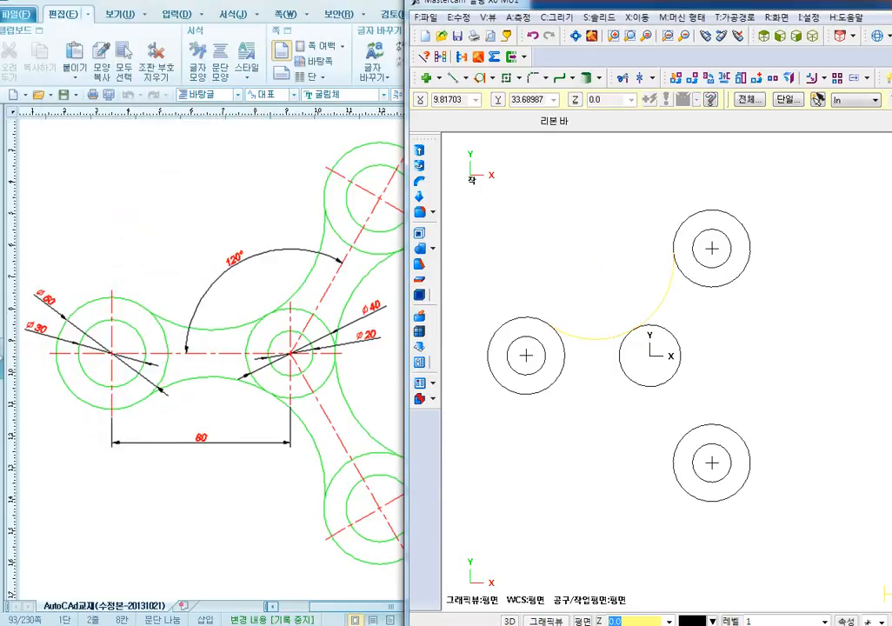
Rotate-copy the tangent arc about the origin with 3 copies distributed over a total angle of 360°
click(635, 17)
click(673, 84)
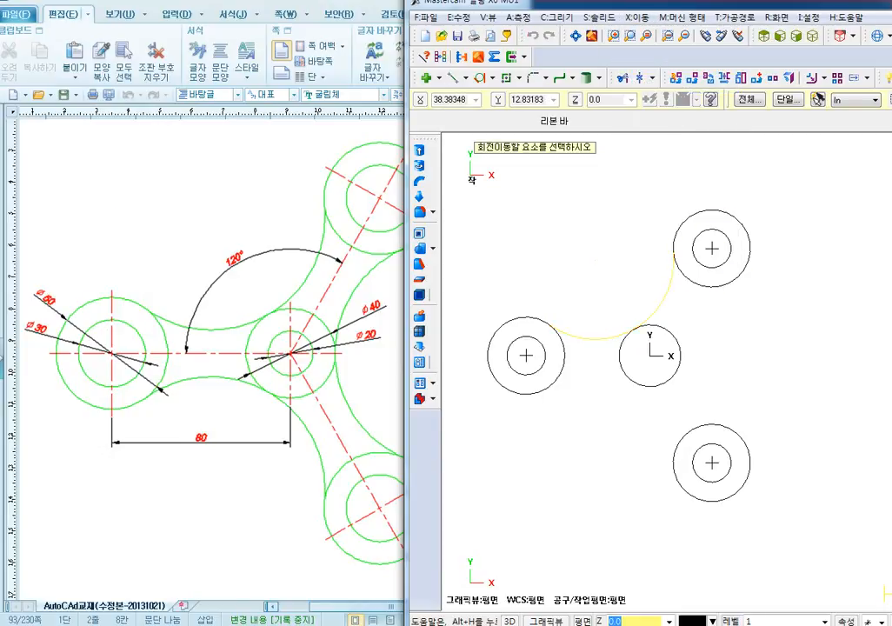
click(818, 99)
click(146, 192)
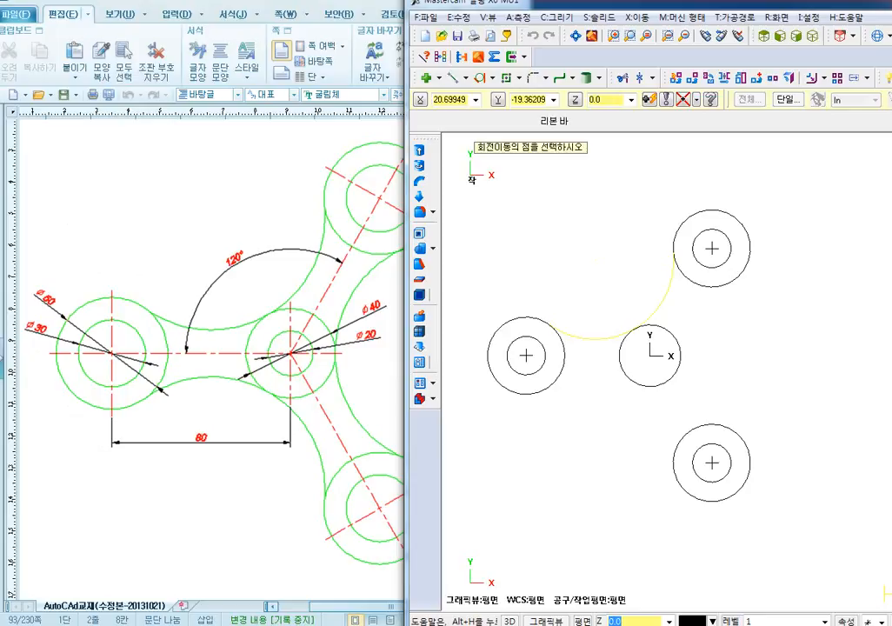
click(651, 356)
text(3)
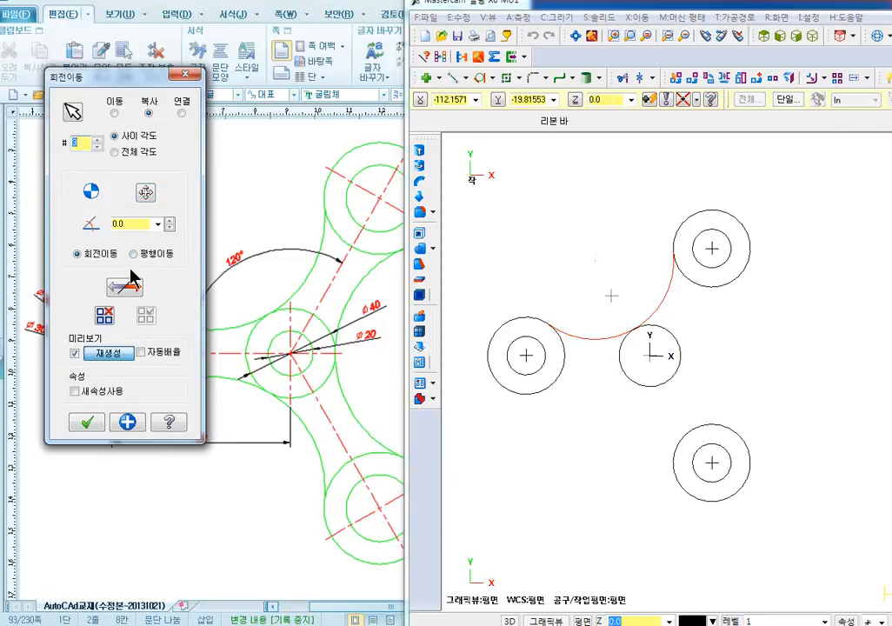
click(116, 152)
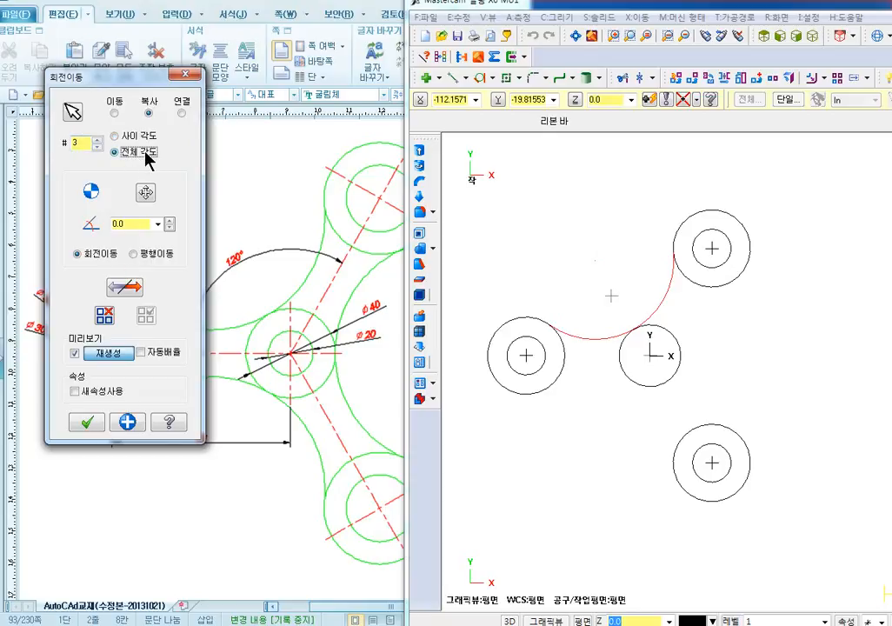
click(135, 222)
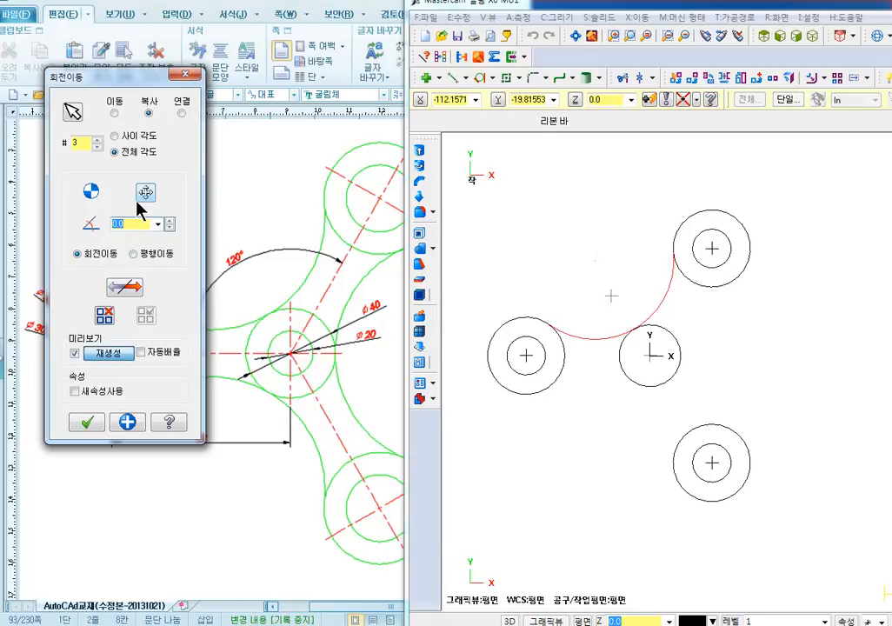
text(360)
key(Return)
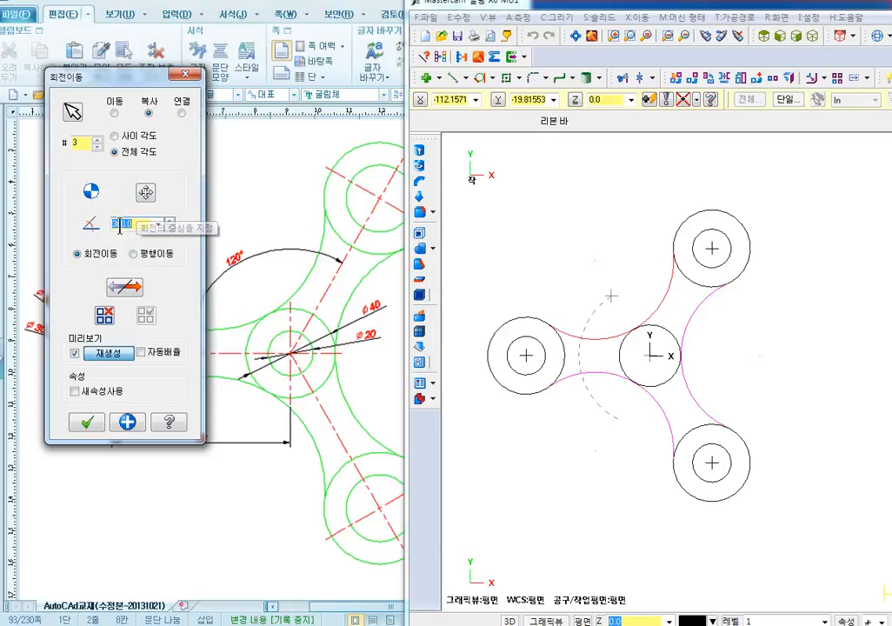
click(153, 226)
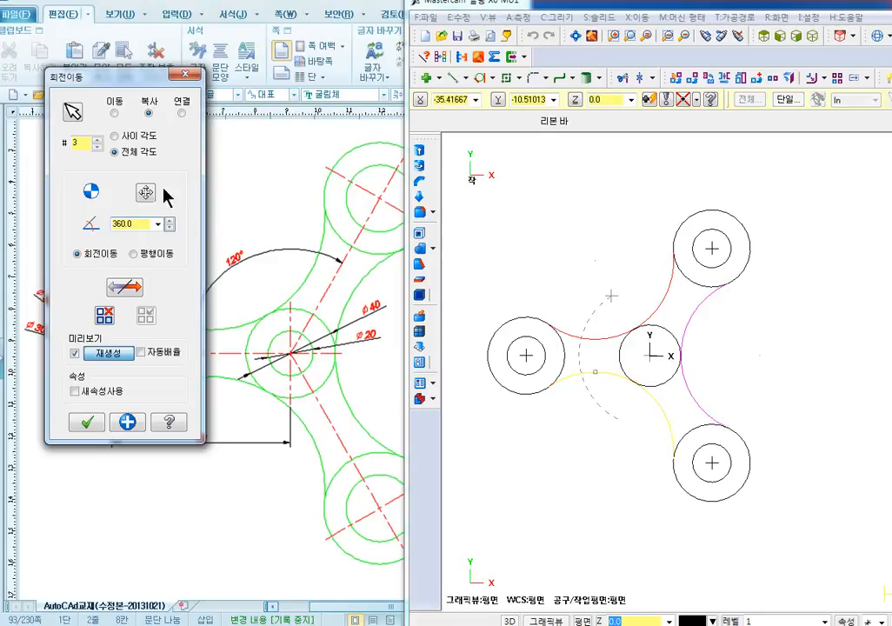
drag(149, 77, 395, 97)
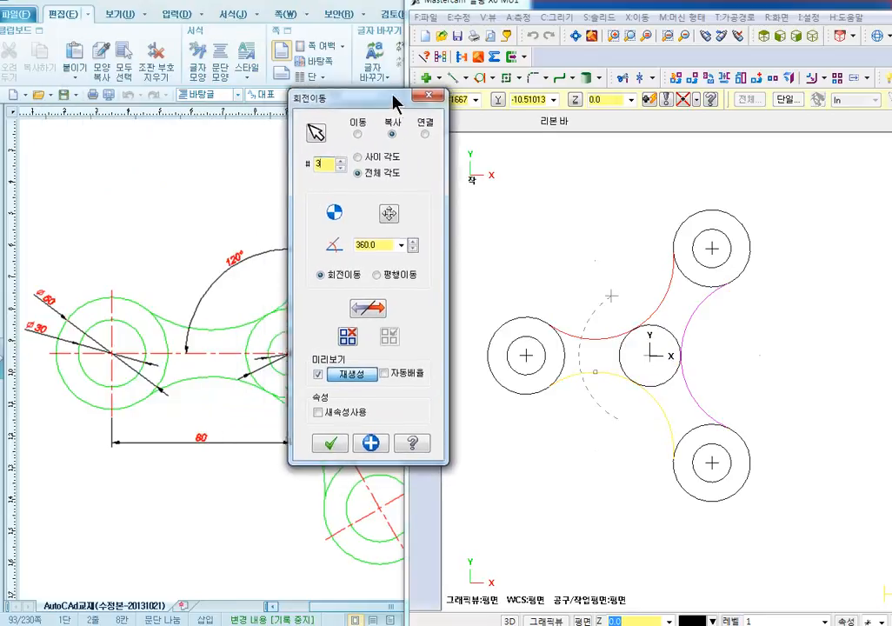
click(333, 444)
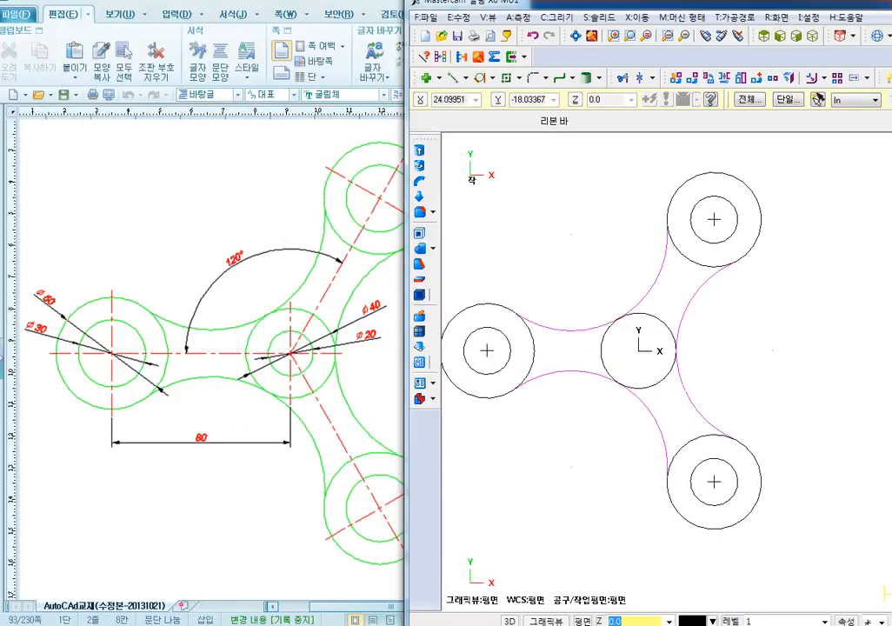
scroll(718, 330, down, 2)
middle_drag(718, 329, 725, 360)
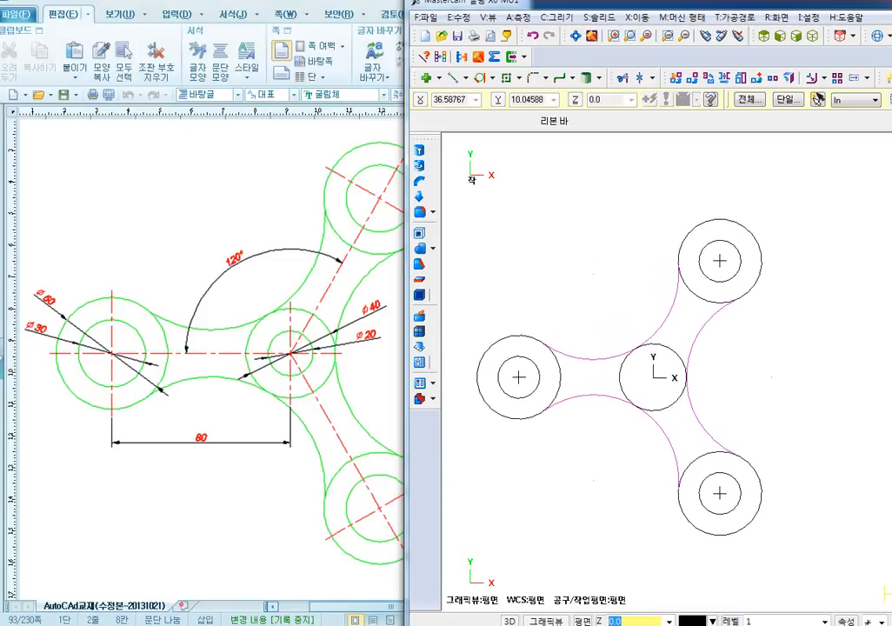
click(482, 80)
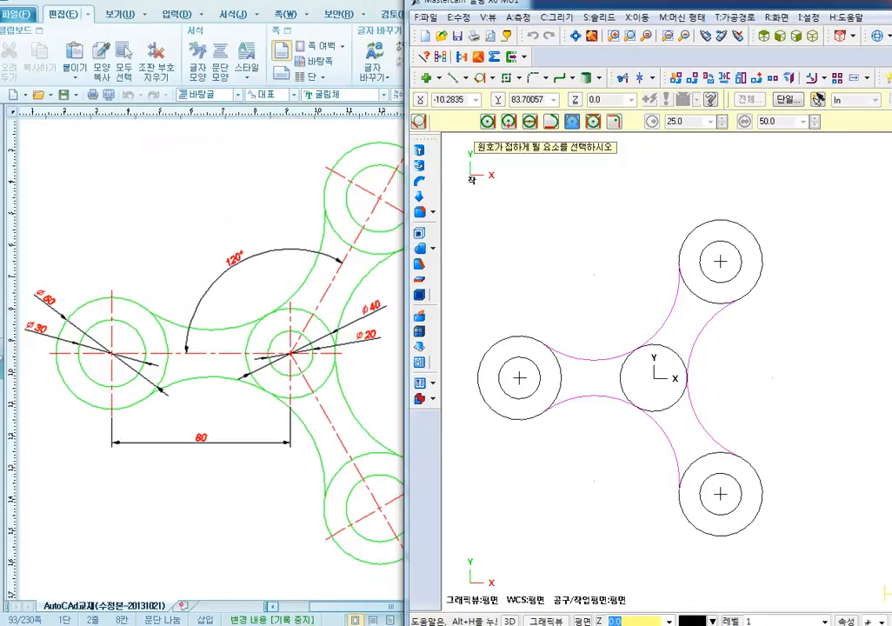
scroll(614, 310, down, 1)
middle_drag(614, 310, 589, 316)
key(Escape)
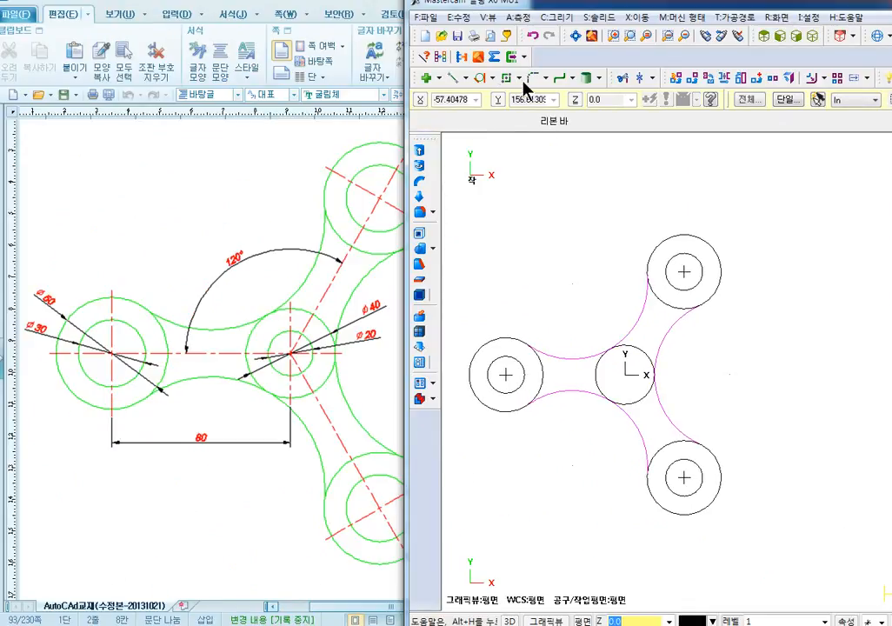
Draw a circle of radius 10 centred on the origin, inside the central circle
click(491, 77)
click(487, 99)
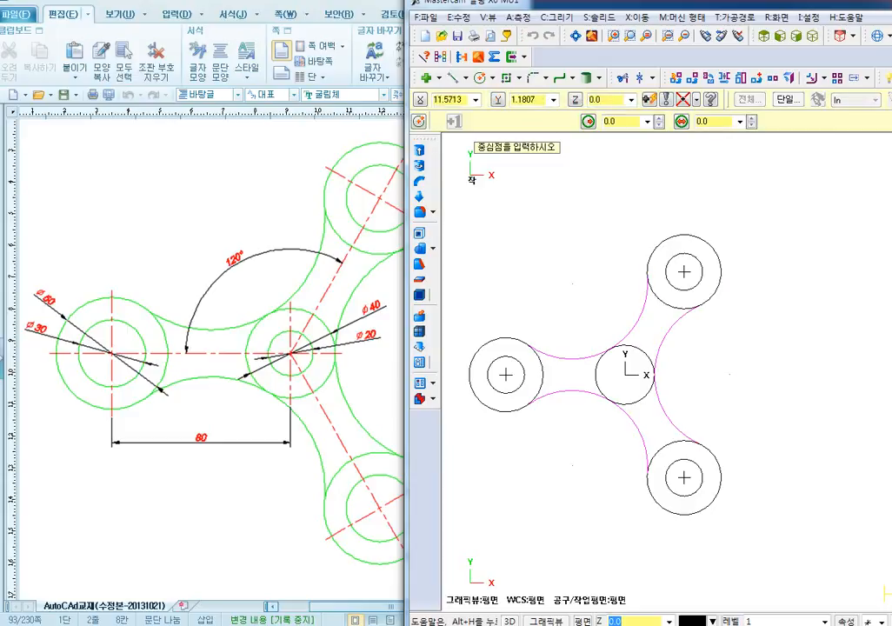
click(626, 375)
key(r)
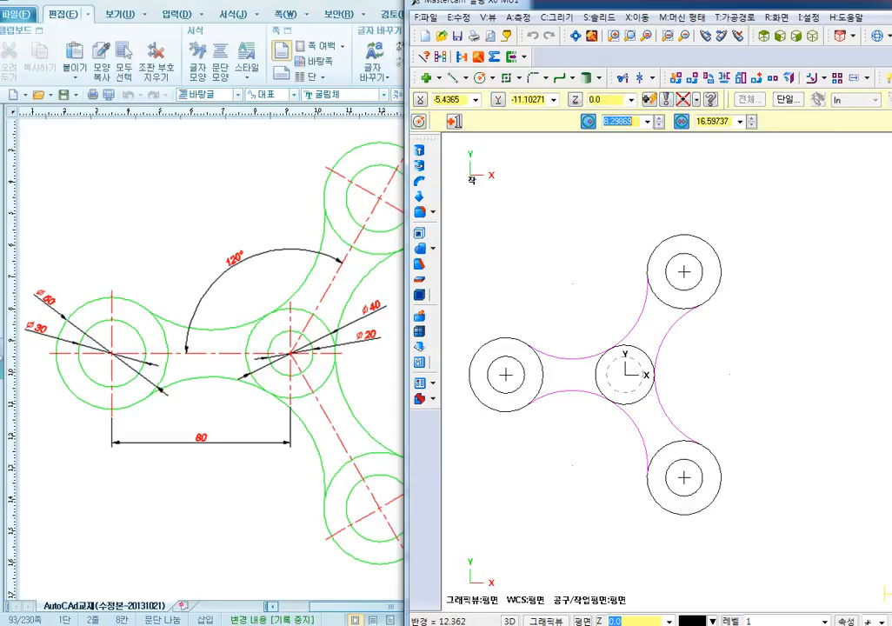
text(10)
key(Return)
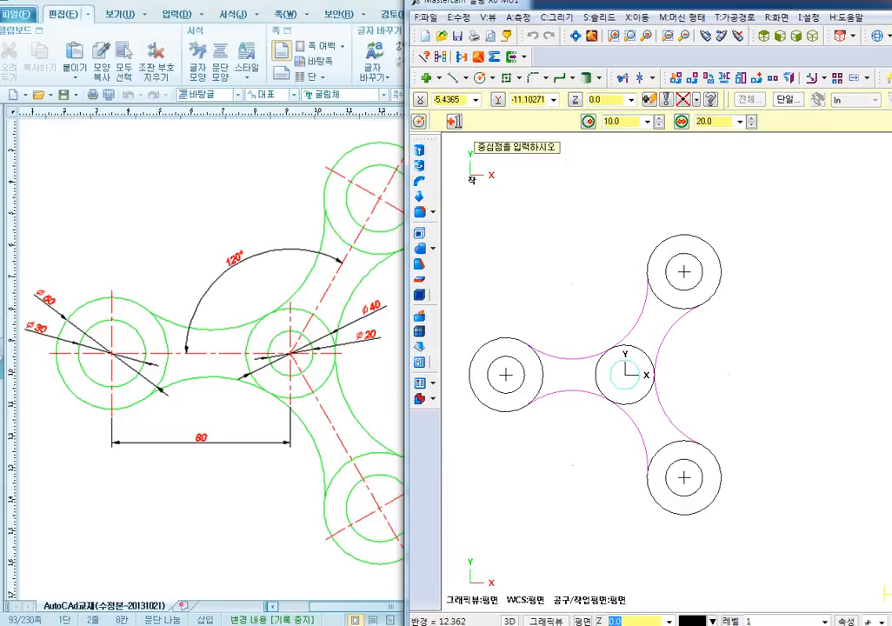
key(Escape)
Set the diameter of the left arm's inner circle to 30 through its analysed arc properties
mouse_move(586, 387)
middle_down()
mouse_move(645, 380)
mouse_move(640, 401)
middle_up()
scroll(640, 403, up, 1)
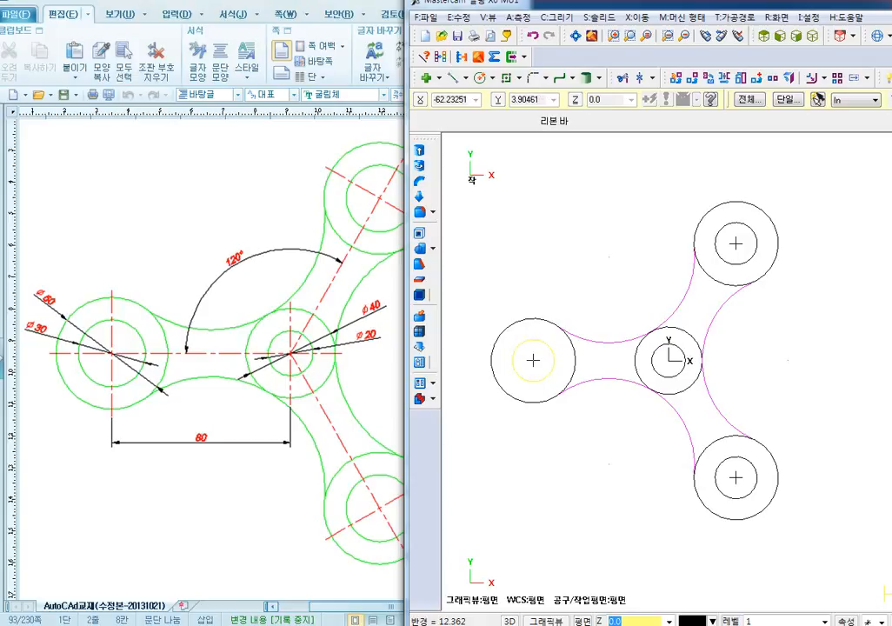
double_click(554, 364)
drag(321, 126, 414, 133)
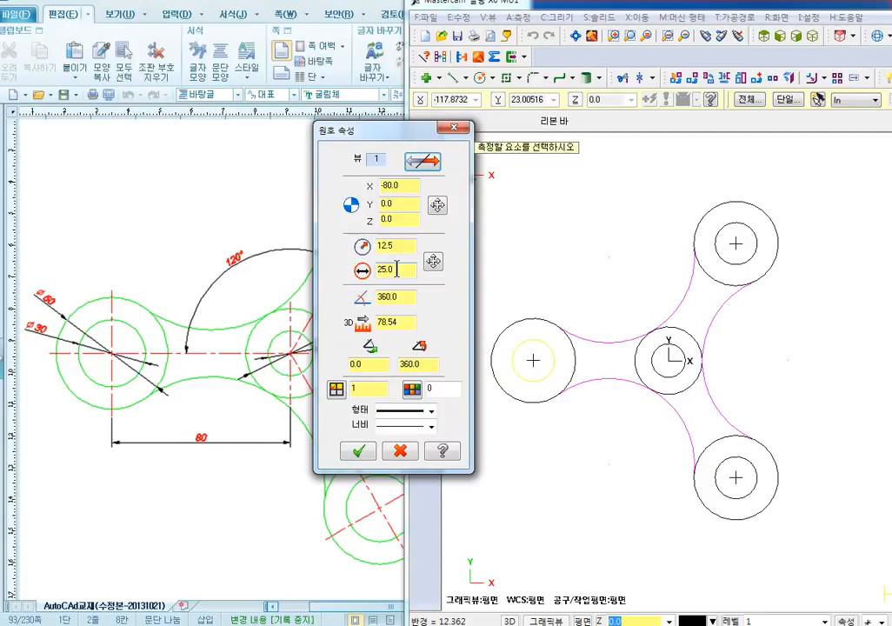
drag(396, 269, 358, 268)
text(30)
key(Return)
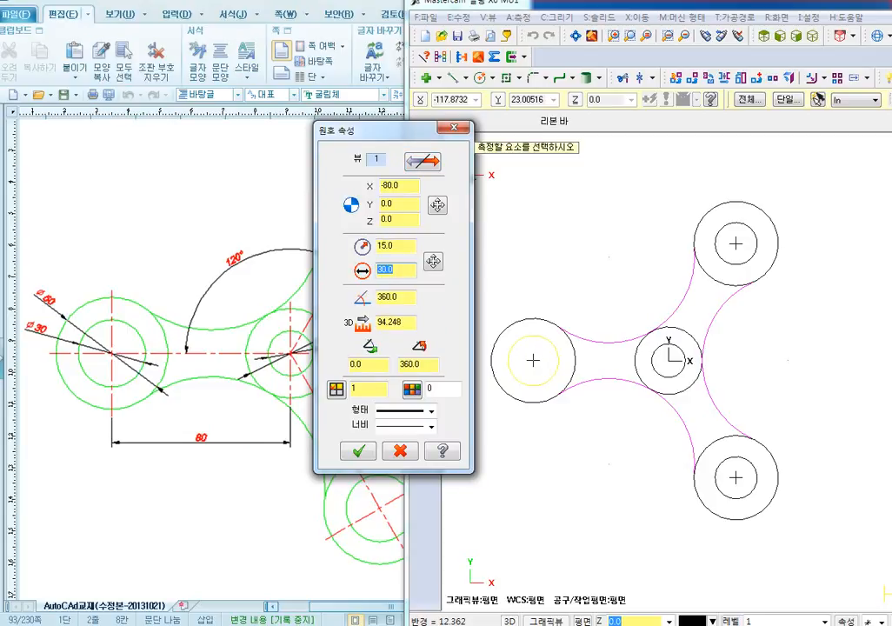
click(357, 450)
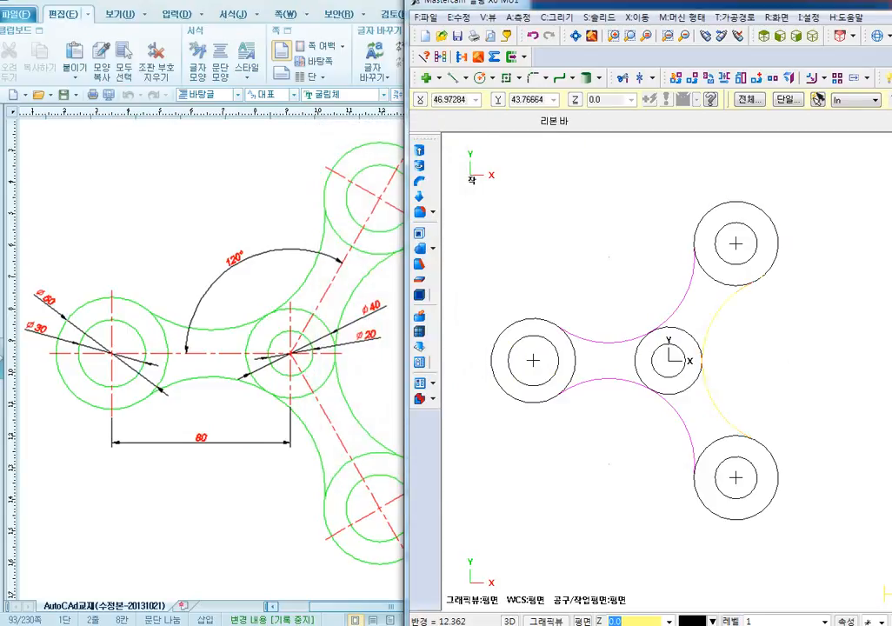
Try to set the diameter of both right arms' inner circles to 30 together by applying one circle's properties to all selected circles
click(751, 263)
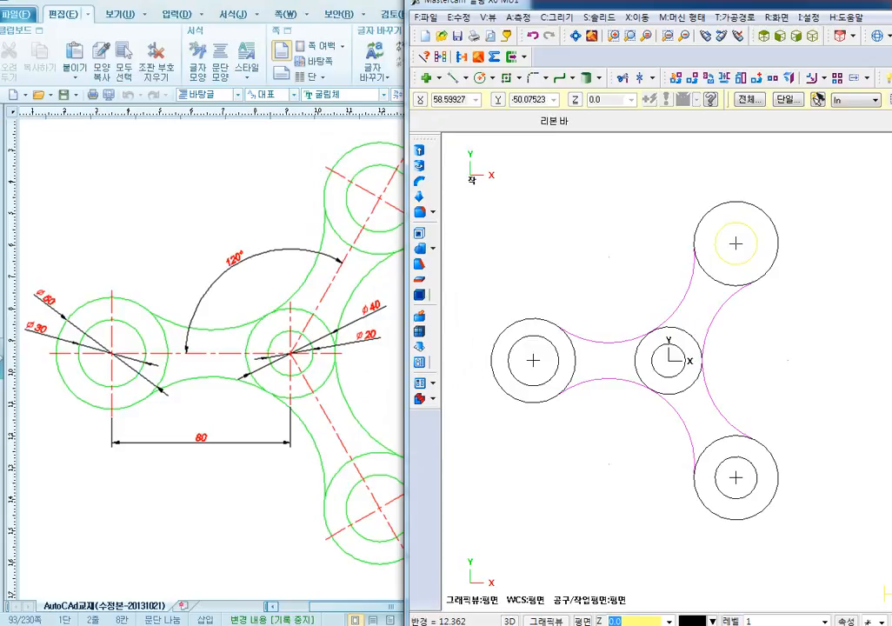
click(745, 460)
key(F4)
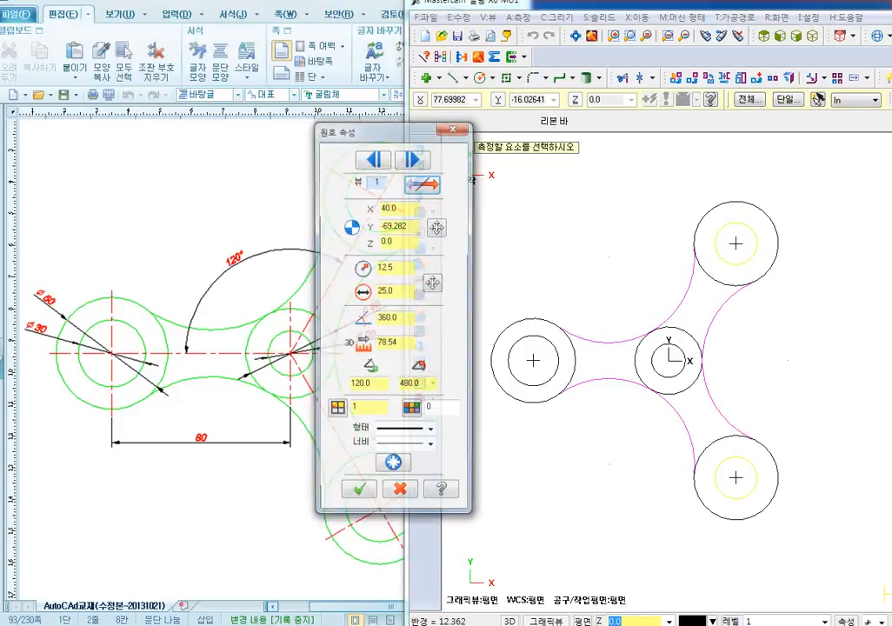
drag(401, 293, 323, 291)
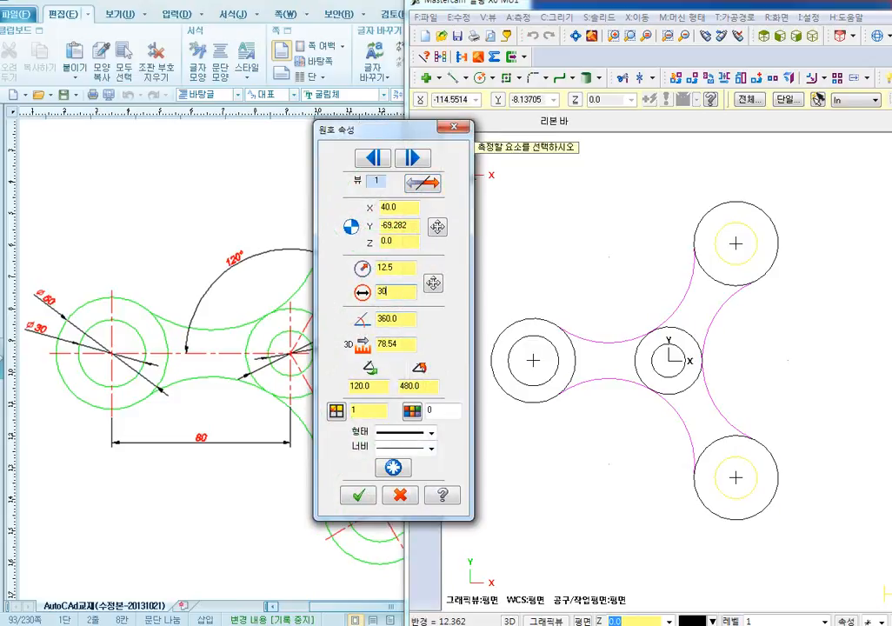
text(30)
key(Return)
click(393, 467)
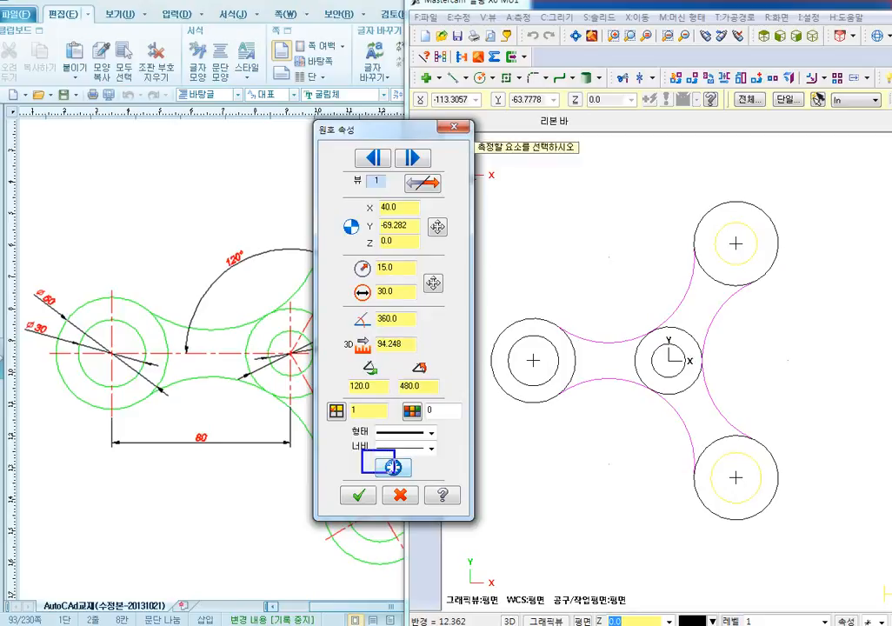
drag(419, 467, 687, 458)
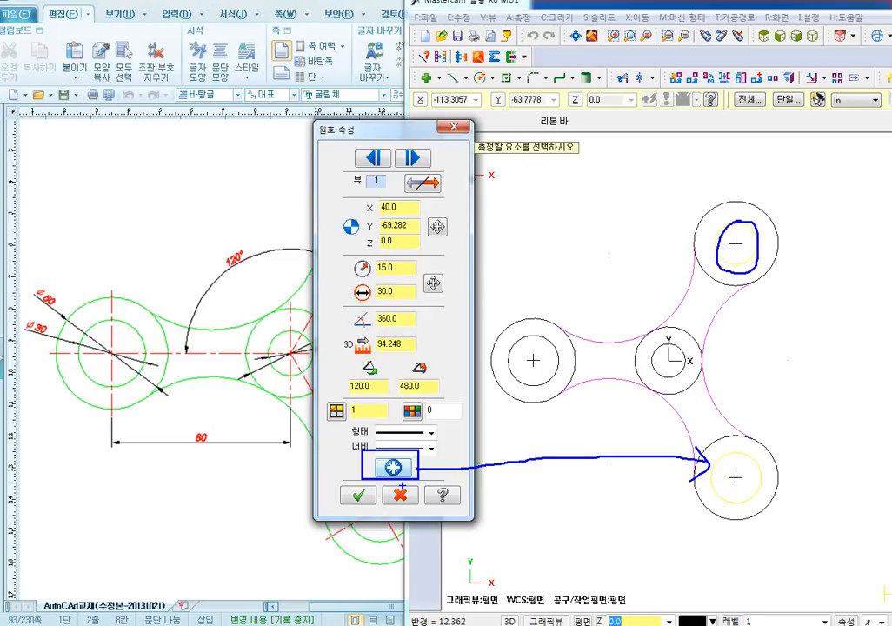
mouse_move(401, 485)
mouse_down()
mouse_move(382, 437)
mouse_move(436, 459)
mouse_move(711, 451)
mouse_move(726, 304)
mouse_up()
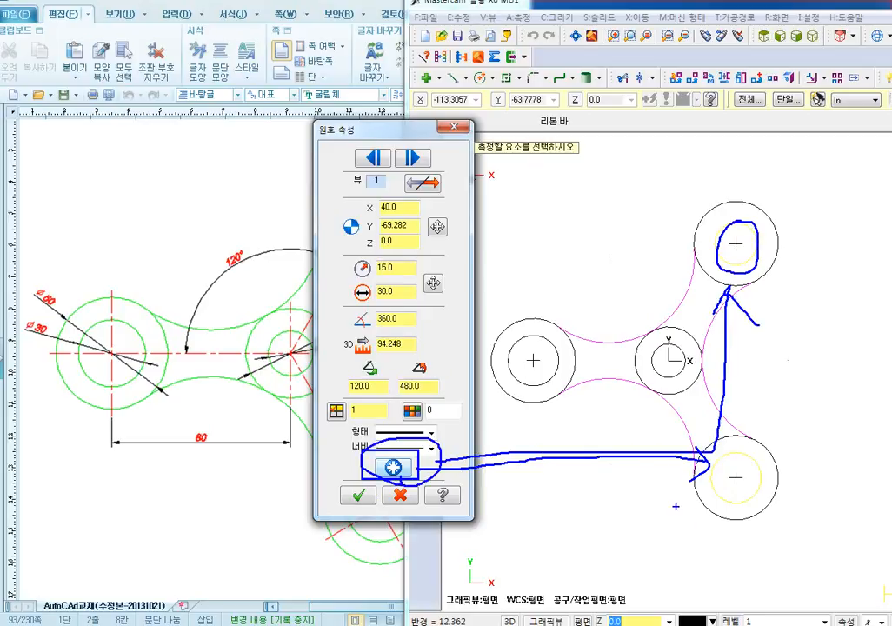
key(Escape)
key(Escape)
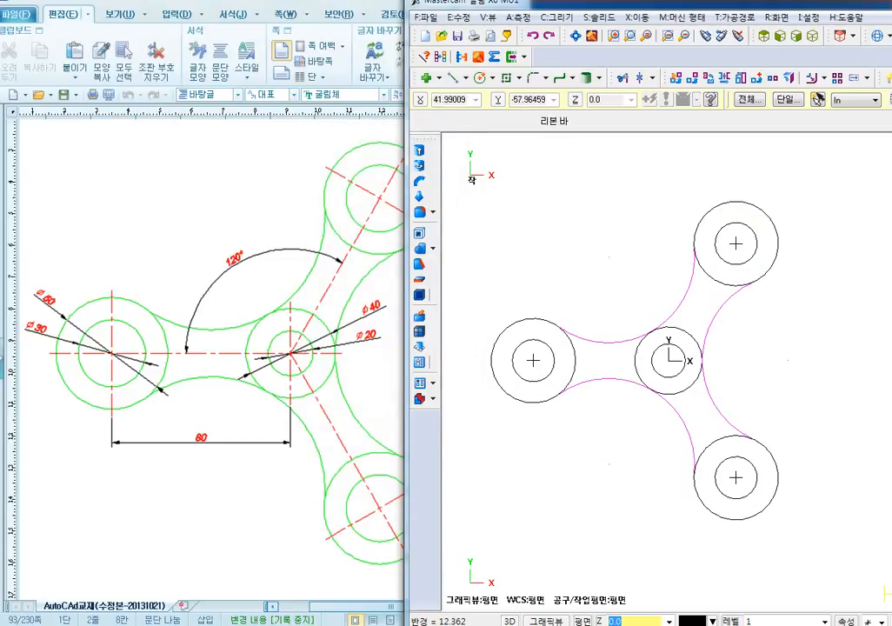
Undo back past the left arm's diameter change and the radius 10 central circle, keeping the rotated tangent arcs
key(ctrl+z)
key(ctrl+z)
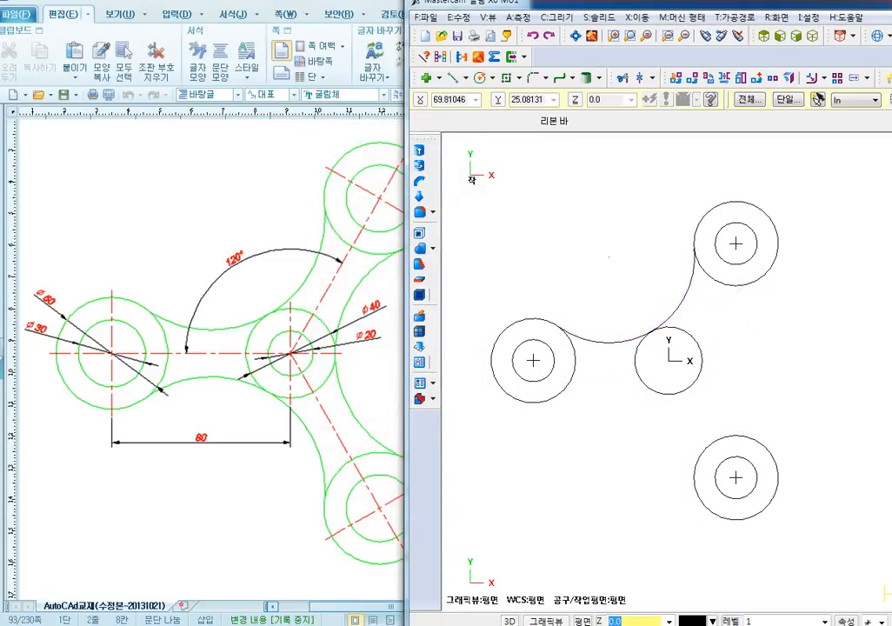
key(ctrl+y)
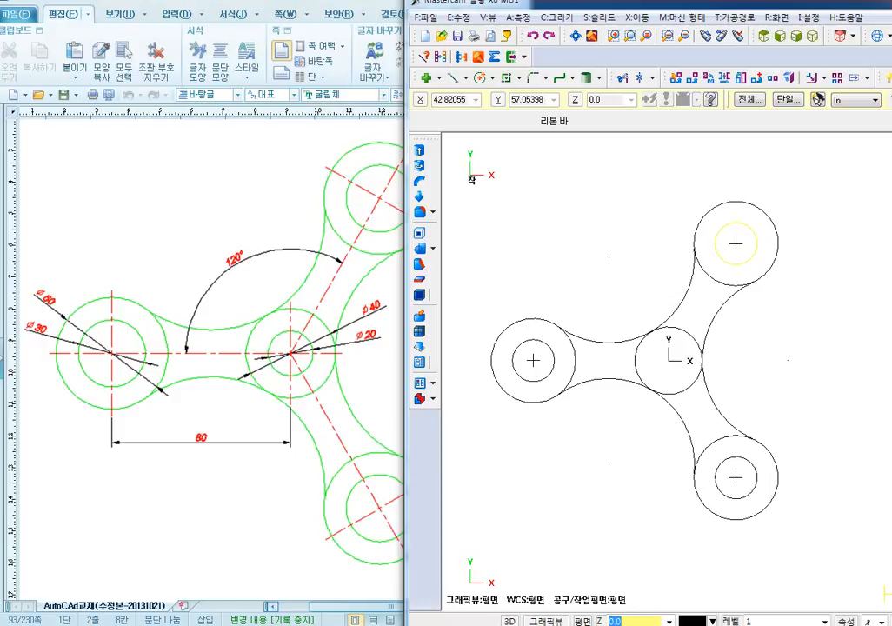
Analyze both right arms' inner circles together, set the diameter to 30, and apply it to all selected circles
click(741, 265)
click(749, 464)
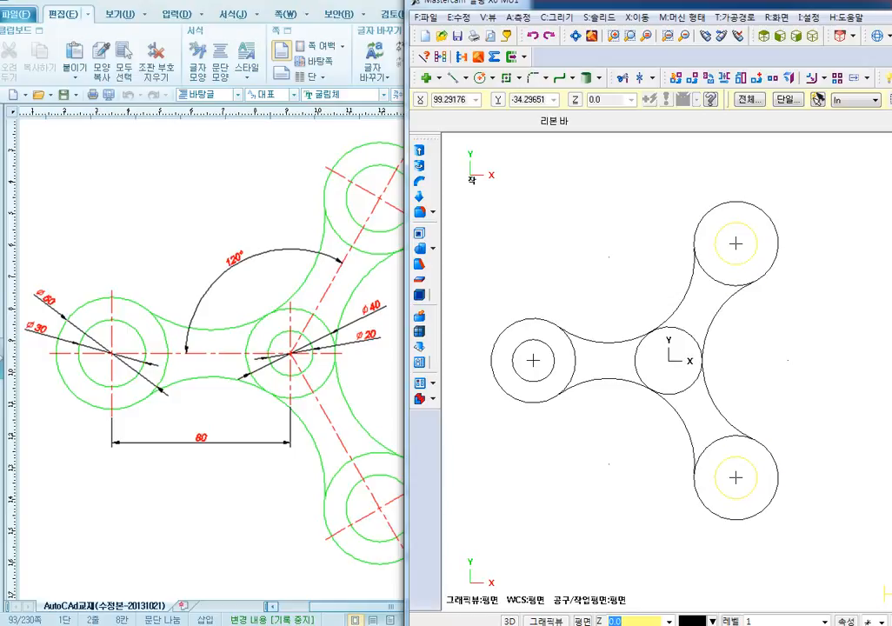
key(F4)
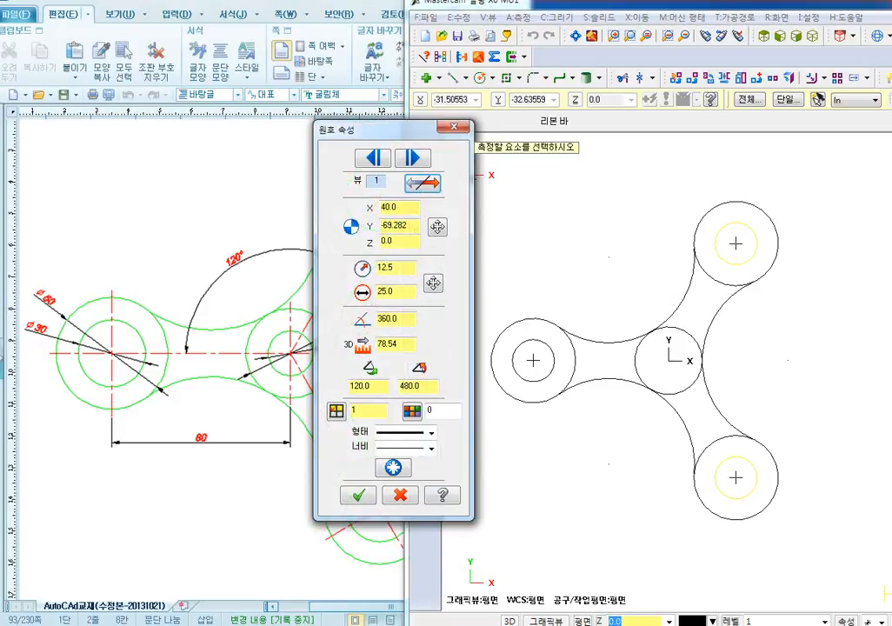
double_click(388, 291)
scroll(803, 372, up, 2)
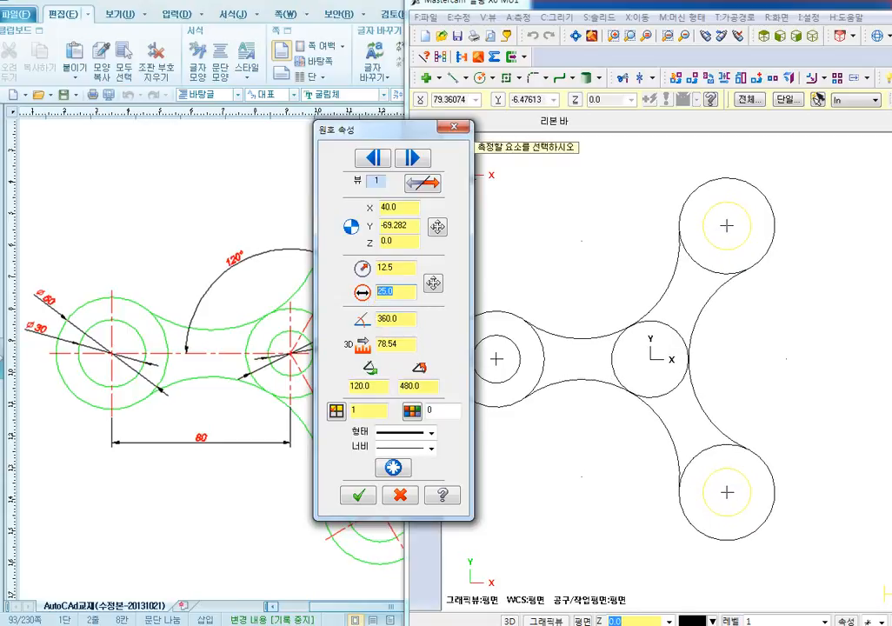
middle_drag(802, 369, 768, 381)
drag(396, 292, 353, 287)
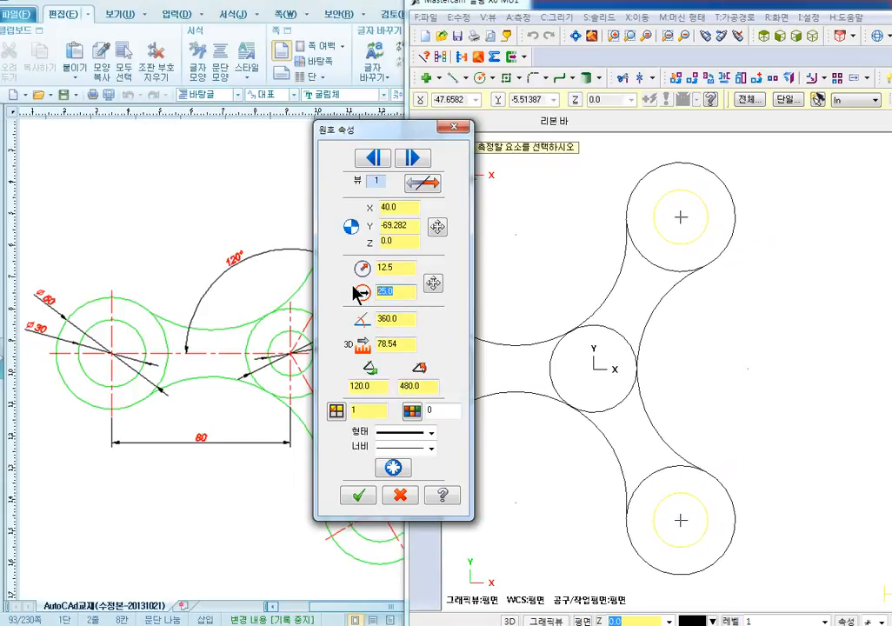
key(Return)
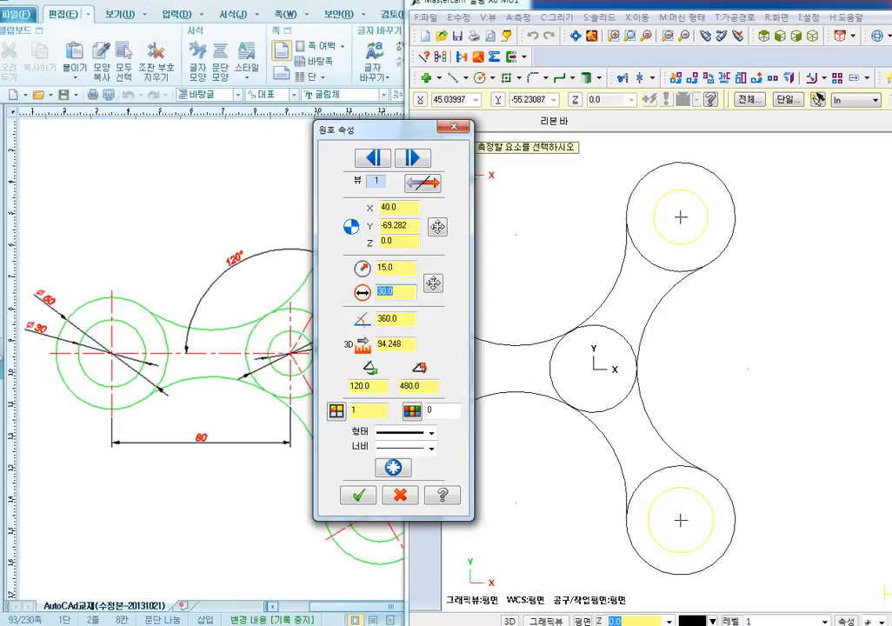
click(396, 469)
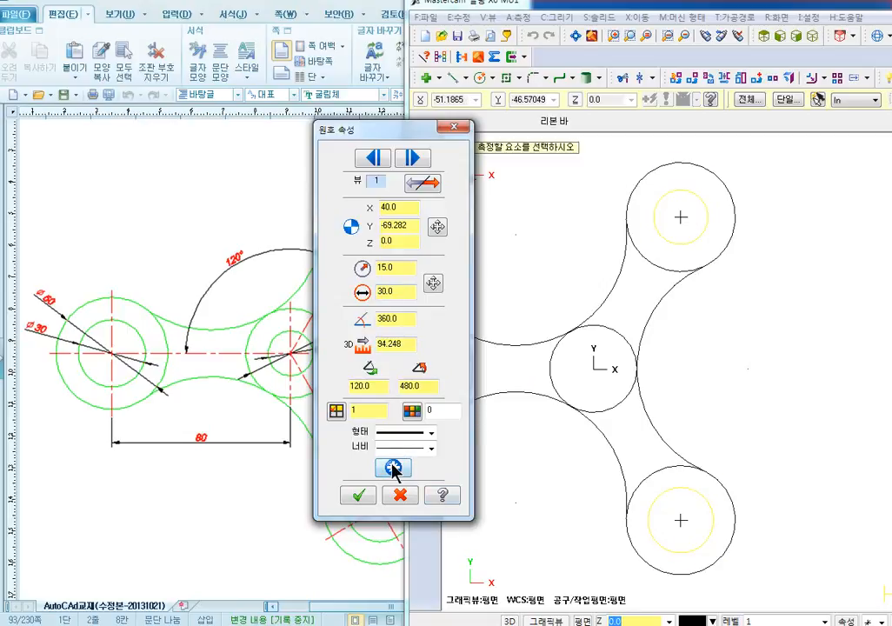
click(357, 495)
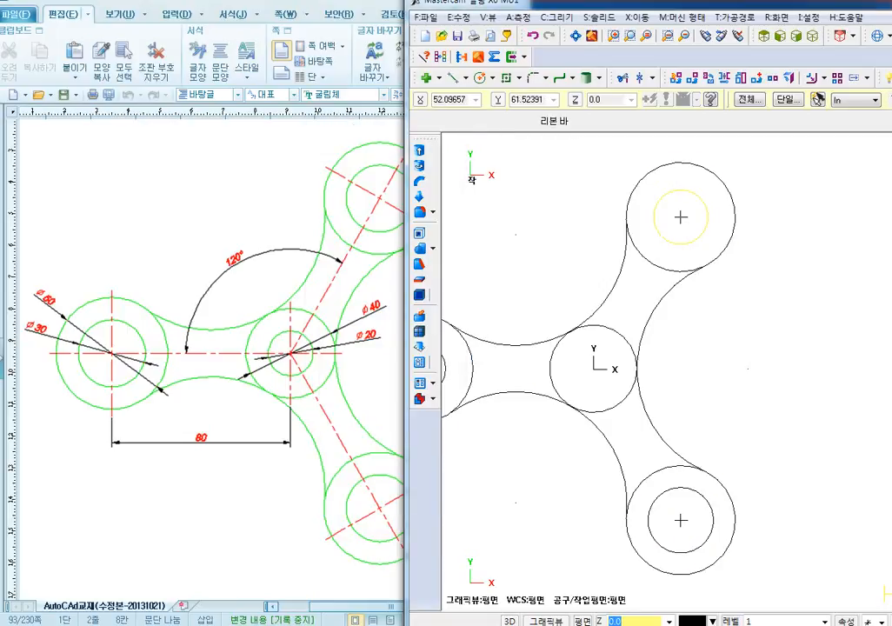
Inspect the arc properties of the upper-right arm's inner circle and undo the last diameter change
click(680, 190)
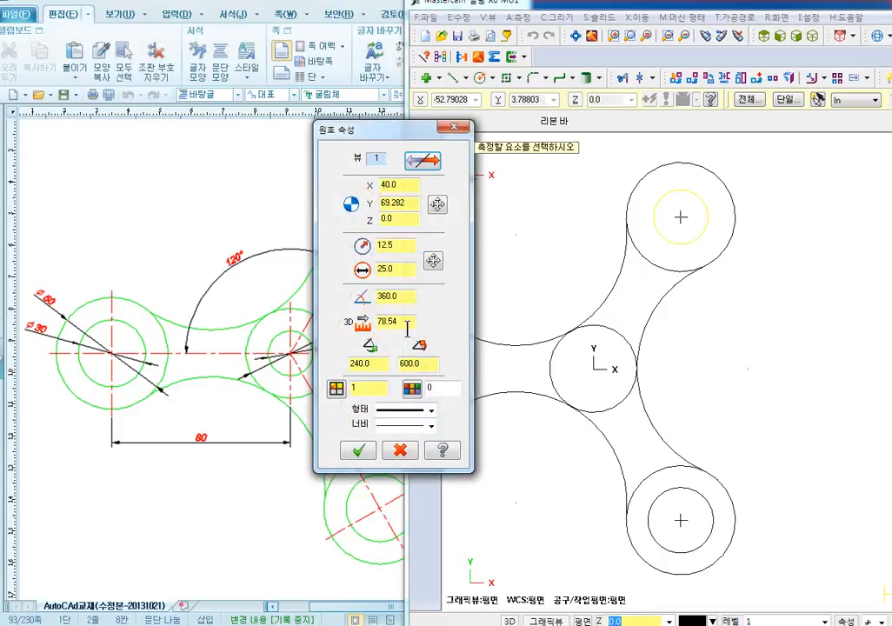
key(Escape)
key(ctrl+z)
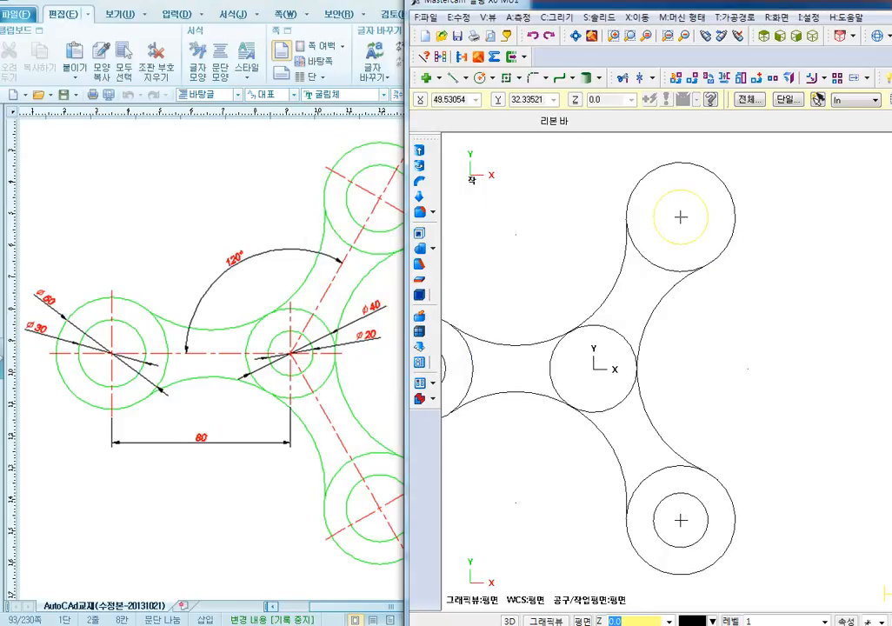
Try to change the colour of the upper-right arm's inner circle through its arc properties
key(F4)
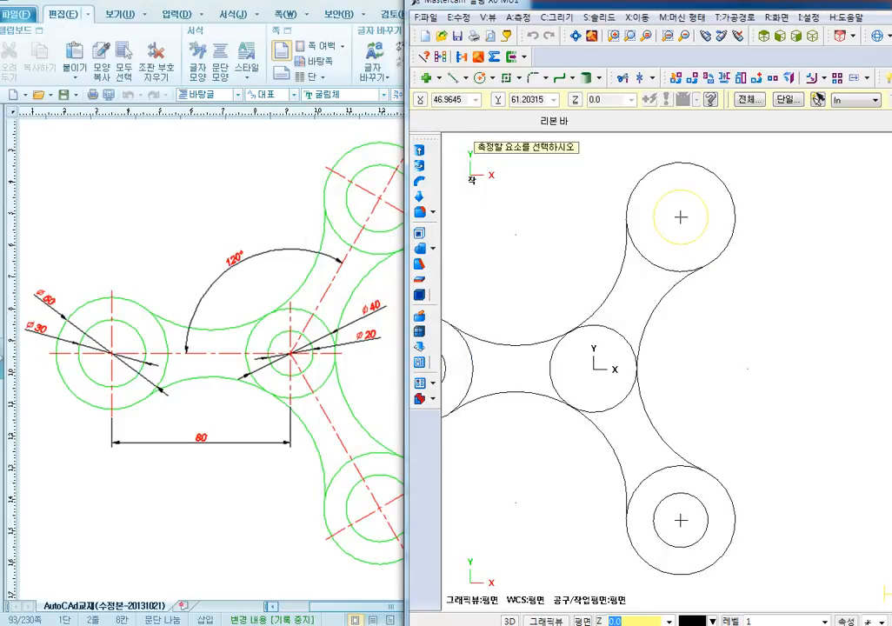
click(697, 239)
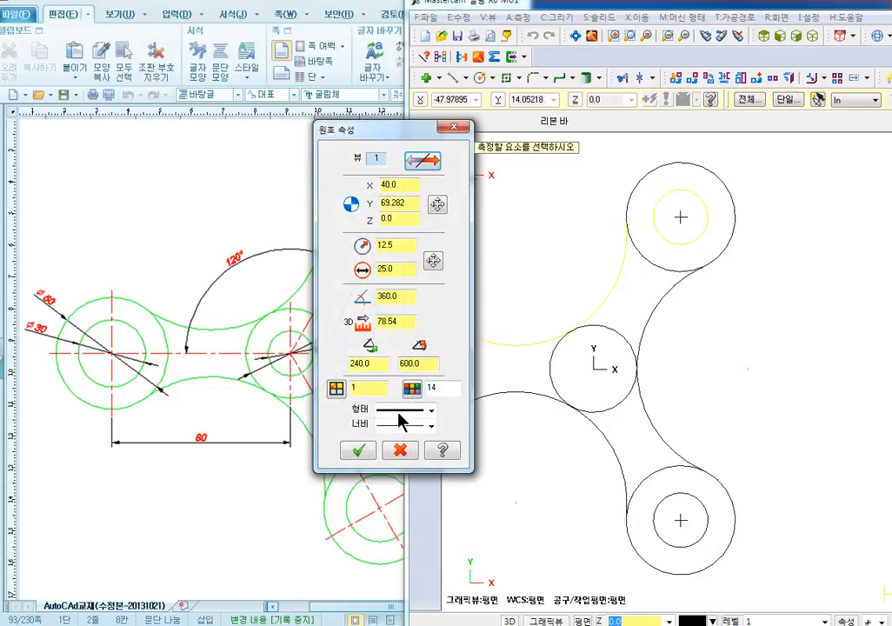
click(411, 388)
key(Escape)
key(Escape)
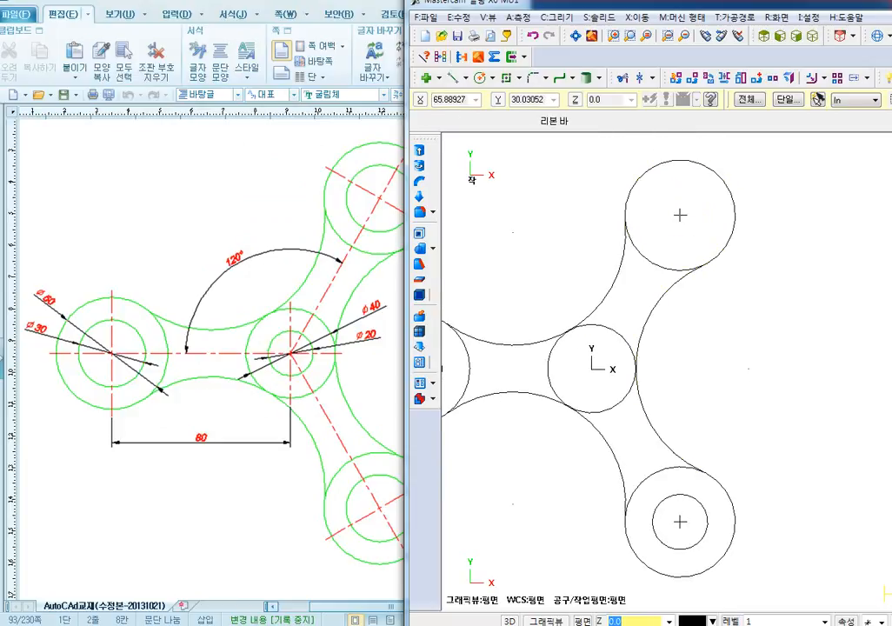
key(ctrl+z)
key(ctrl+z)
key(ctrl+y)
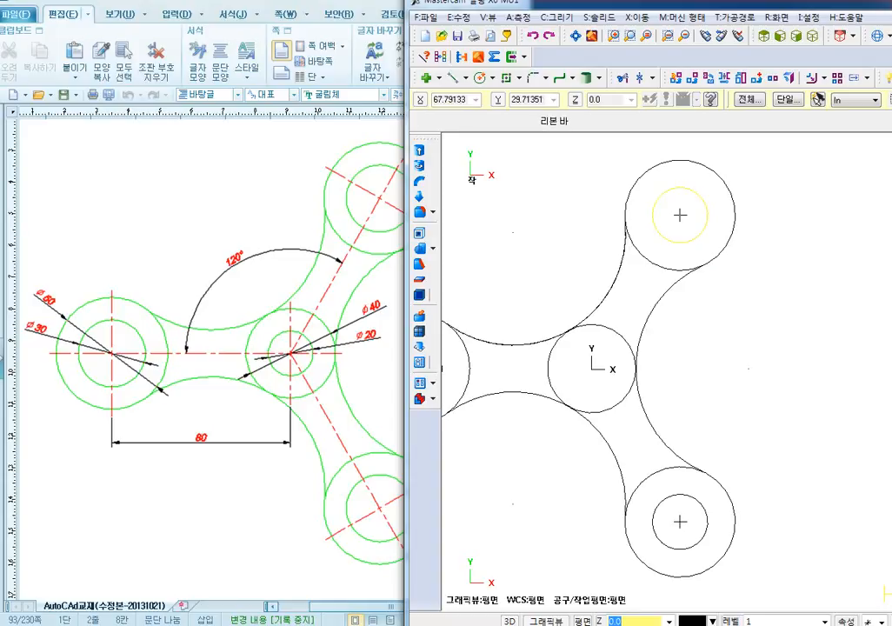
Clear the result colours from the geometry and delete the inner circle of the upper-right arm
double_click(794, 1)
click(369, 10)
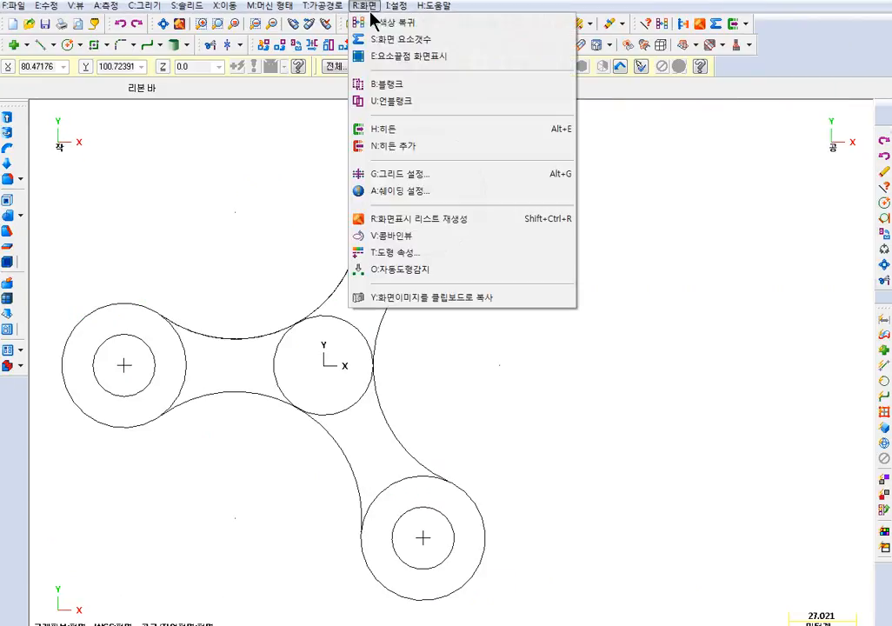
click(397, 23)
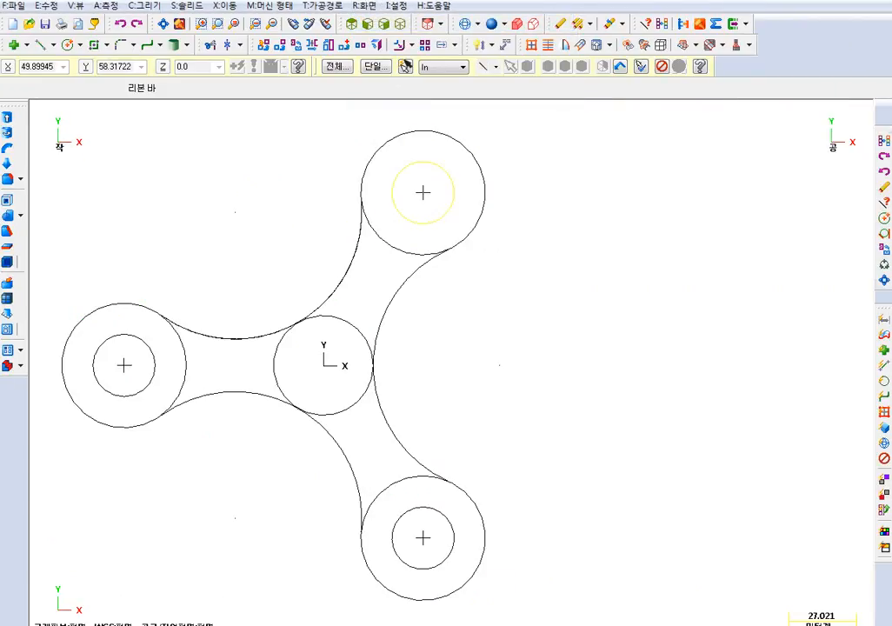
key(Delete)
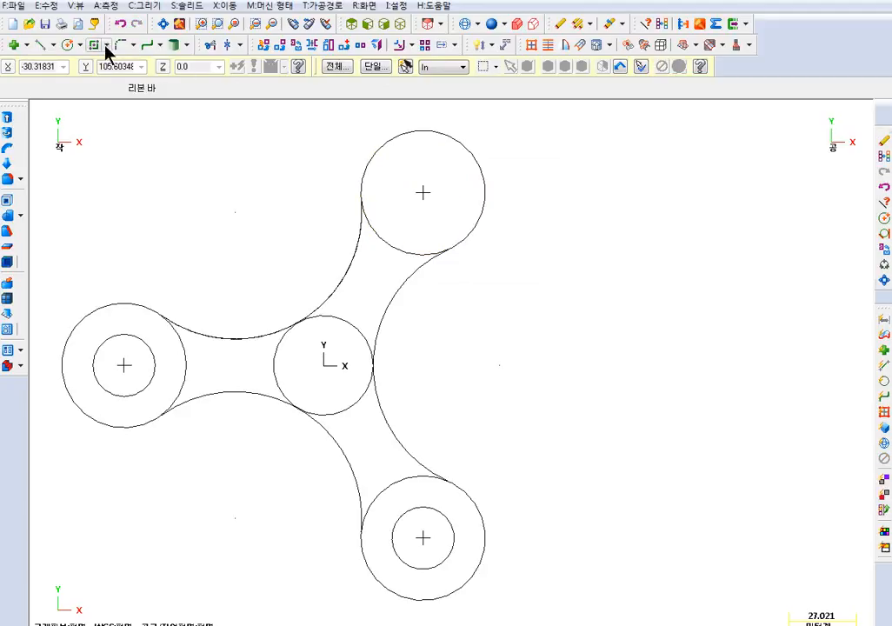
Draw a new inner circle of radius about 10.1 centred on the upper-right arm's centre point
click(66, 43)
click(423, 193)
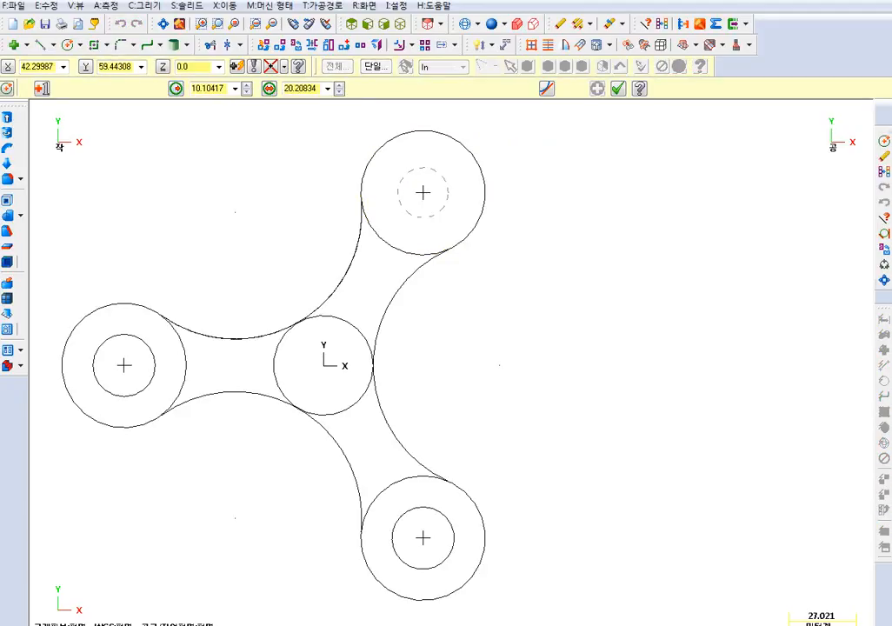
click(428, 217)
key(Escape)
Try to recolour the inner circles of the upper-right and lower-right arms together to red (colour 12) through arc properties
drag(480, 1, 597, 3)
click(596, 197)
click(592, 493)
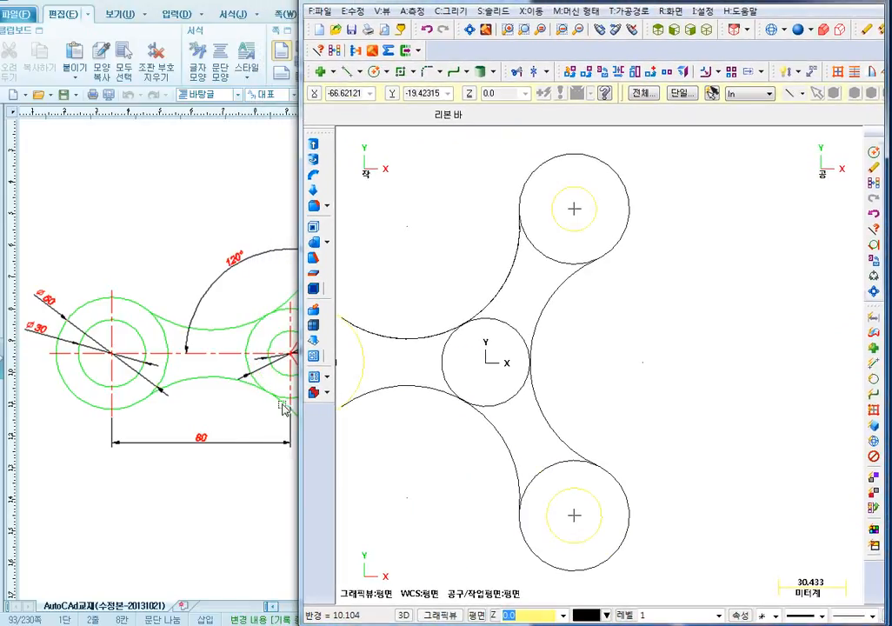
key(F4)
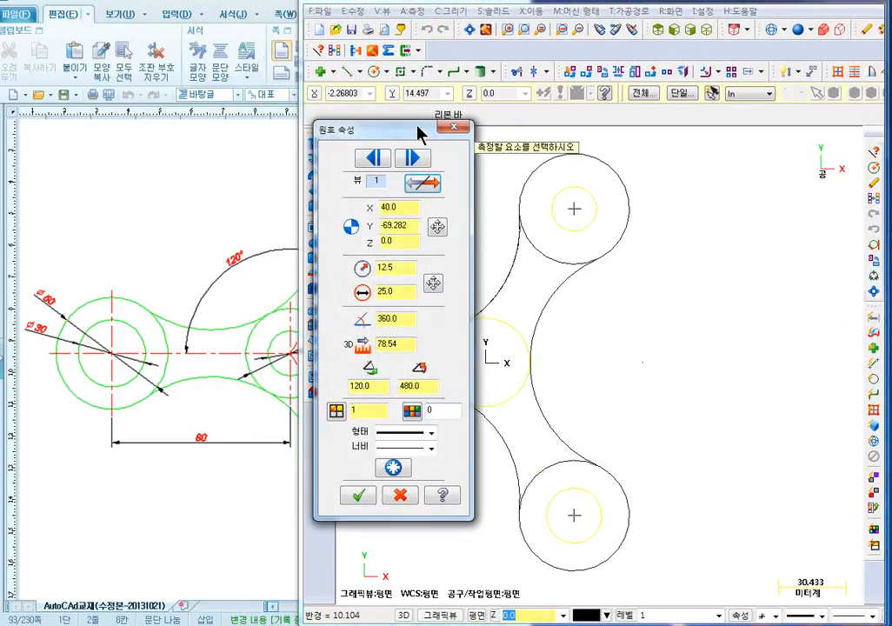
drag(418, 133, 333, 57)
click(326, 334)
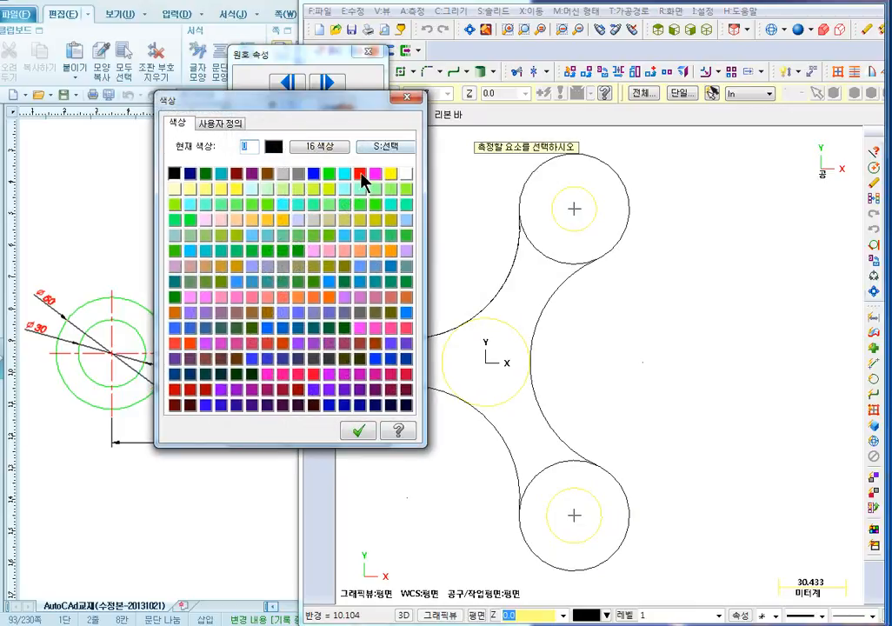
click(360, 173)
click(360, 430)
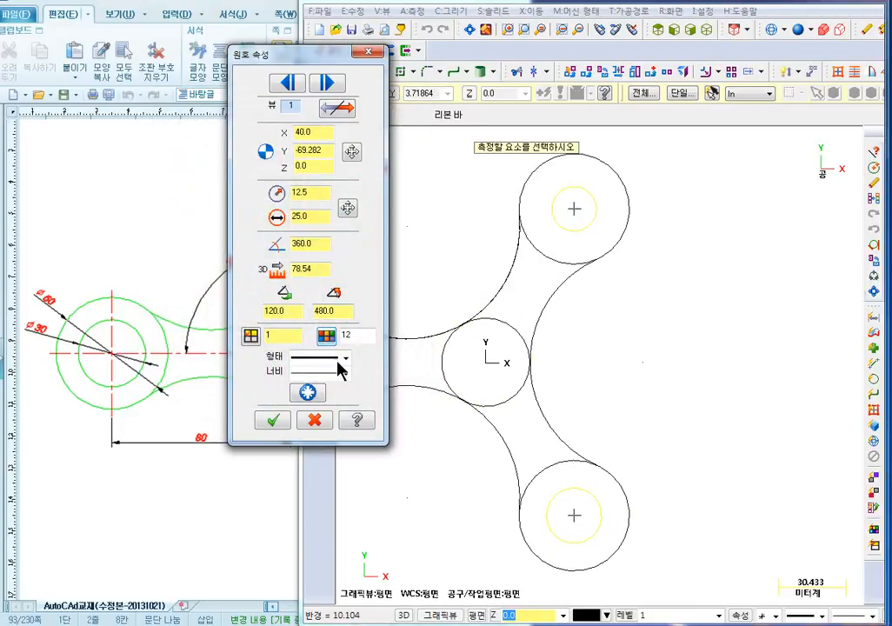
click(308, 394)
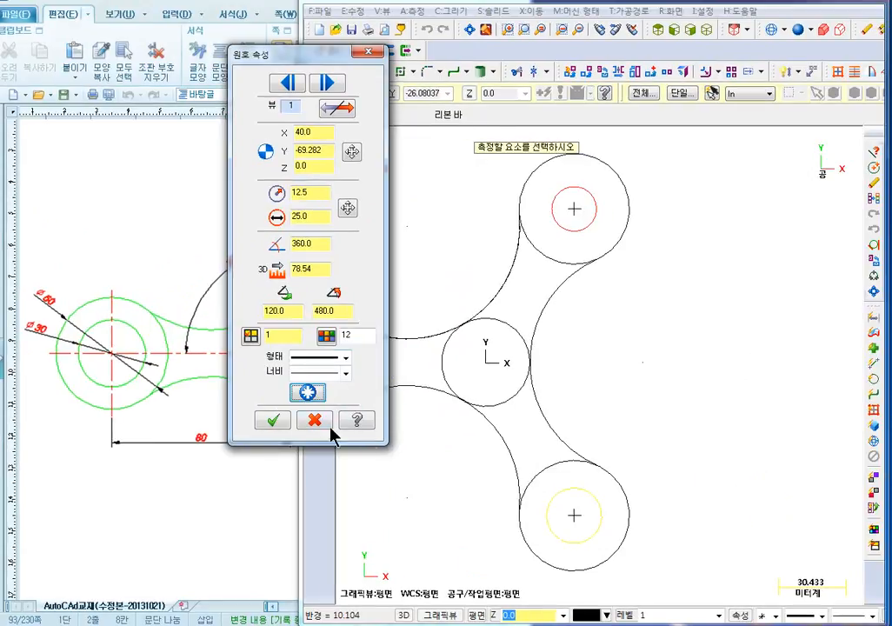
click(312, 406)
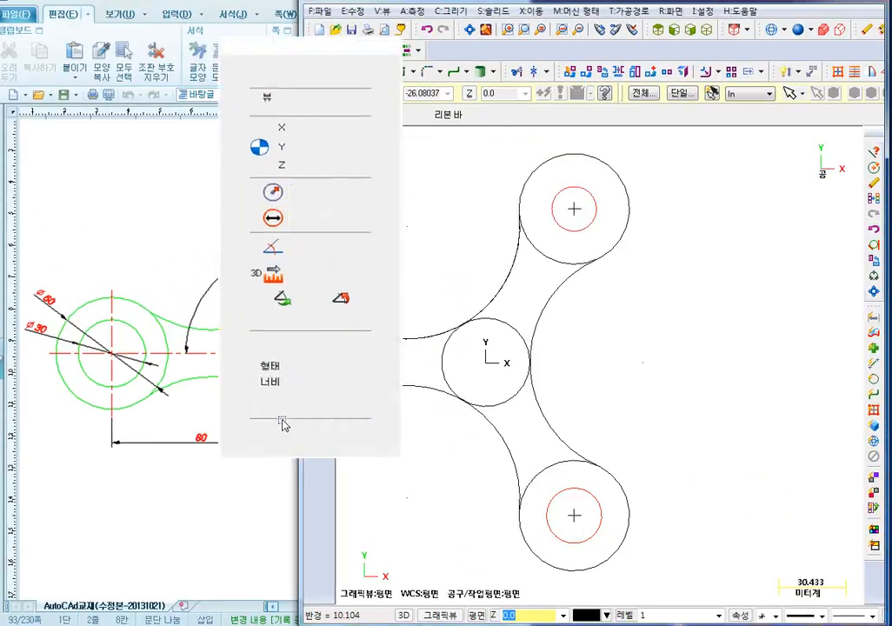
scroll(559, 285, down, 1)
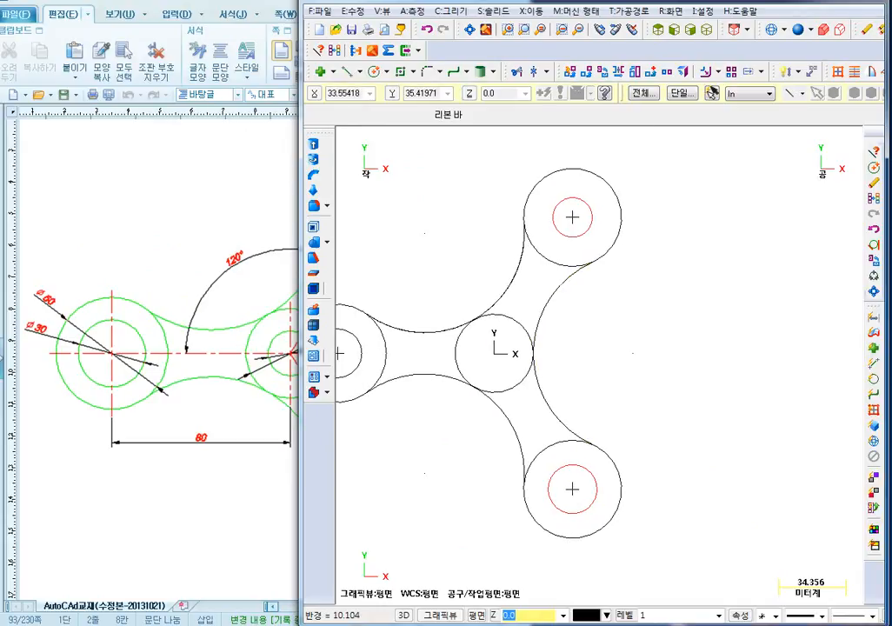
middle_drag(515, 343, 608, 339)
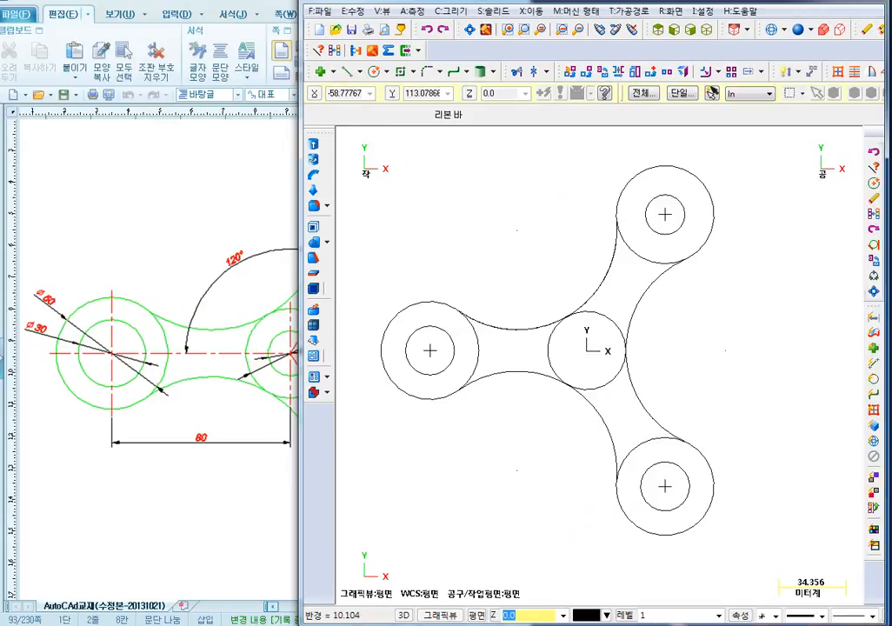
Compare the three-armed link with the dimensioned reference drawing in the document behind the CAD window
drag(543, 1, 693, 2)
scroll(643, 280, down, 2)
middle_drag(755, 264, 689, 274)
scroll(599, 265, down, 1)
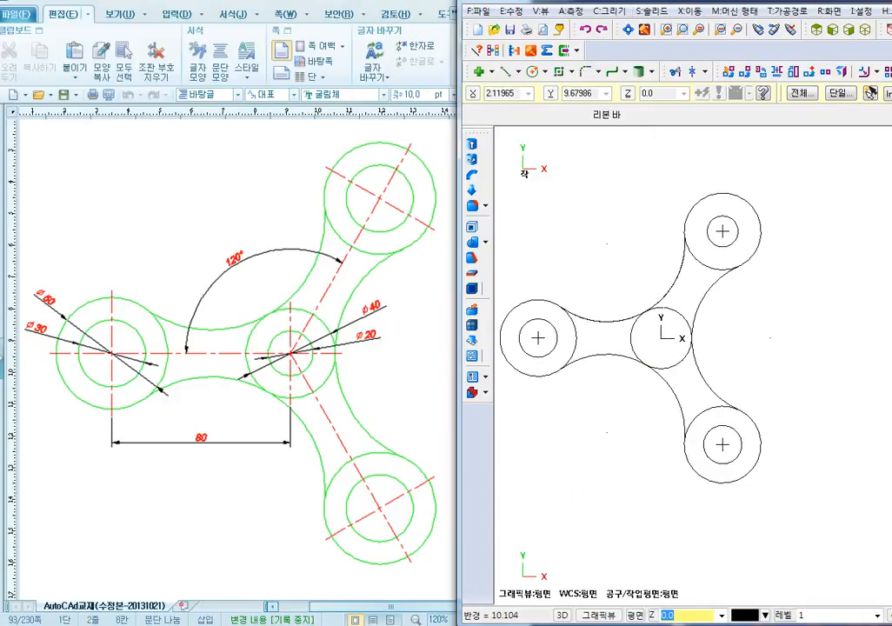
scroll(633, 290, down, 1)
middle_drag(579, 271, 594, 272)
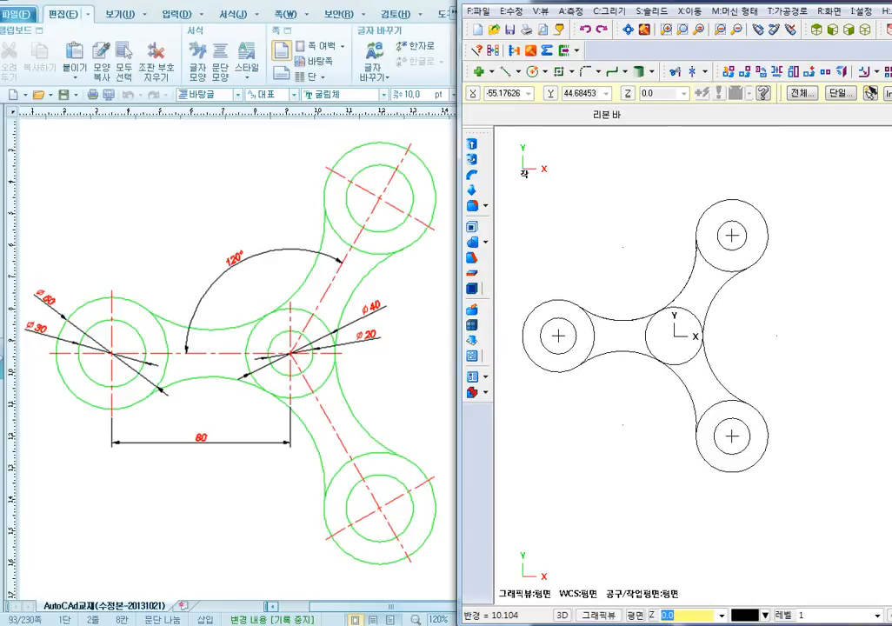
double_click(671, 2)
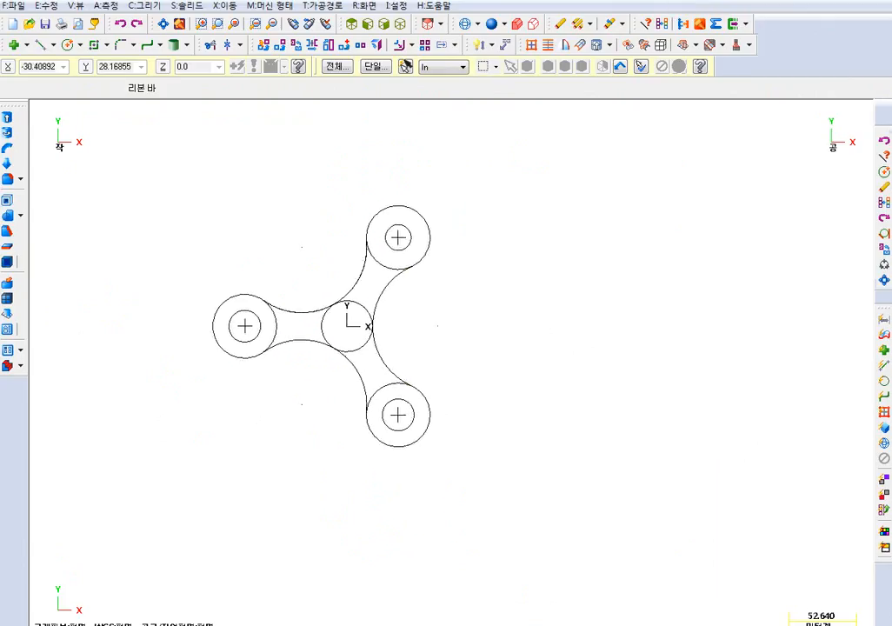
Trim away the portions of the left and upper-right outer circles inside the link outline, using Trim's divide mode
scroll(308, 290, down, 1)
middle_drag(294, 271, 375, 280)
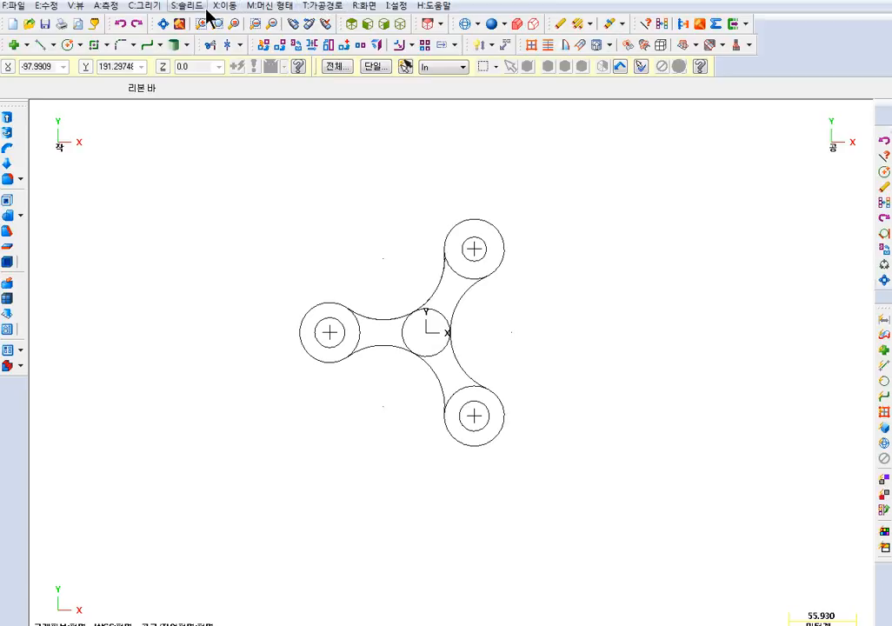
click(207, 45)
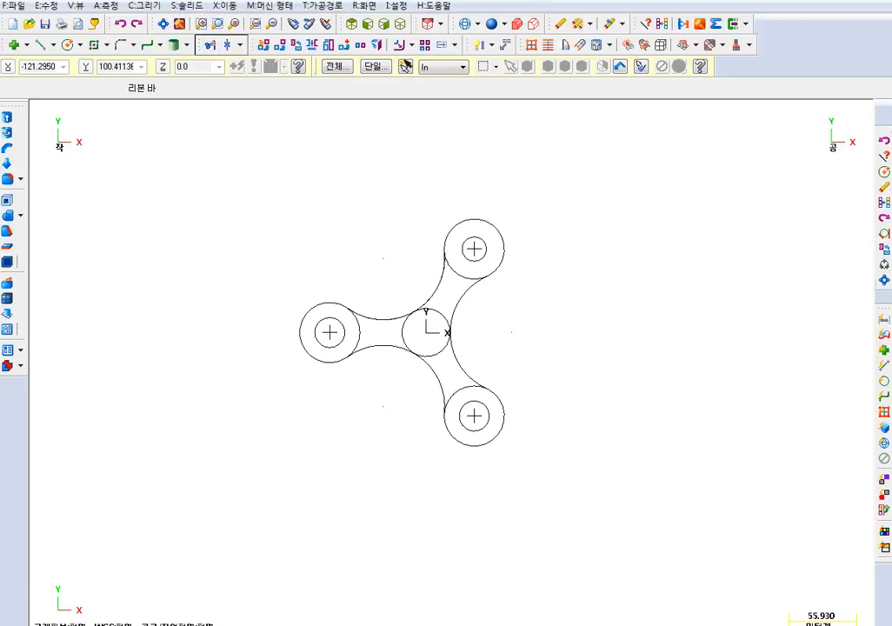
scroll(387, 347, up, 1)
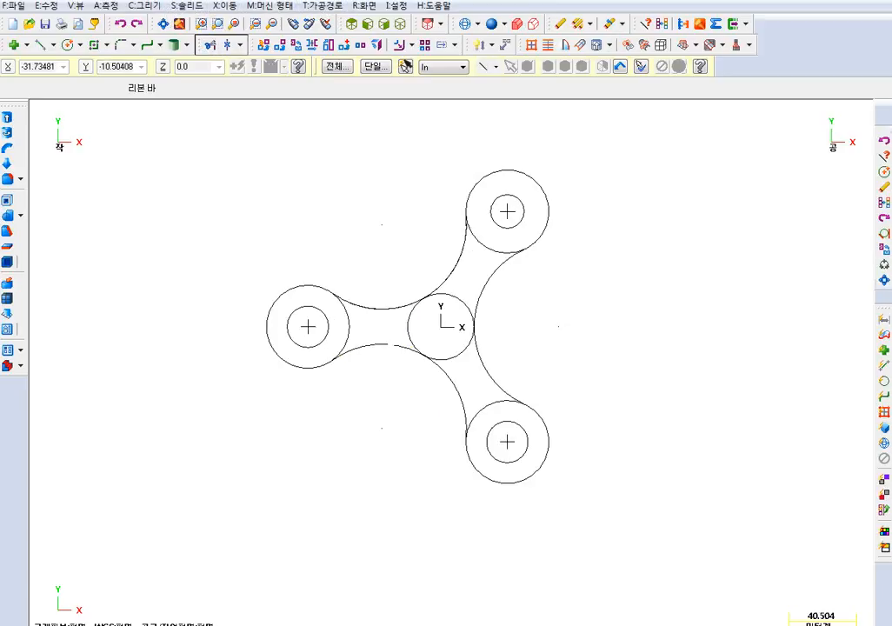
key(Escape)
click(209, 46)
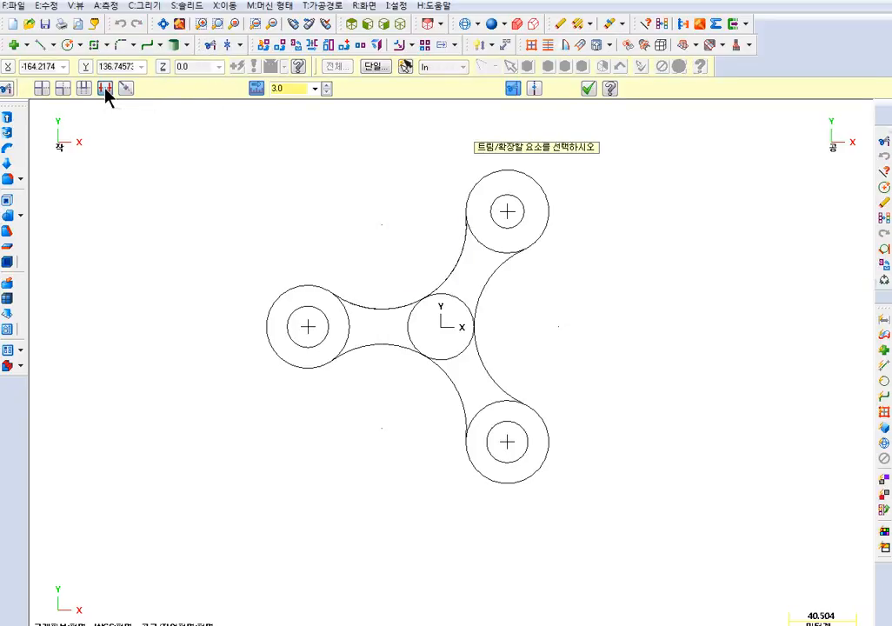
click(105, 88)
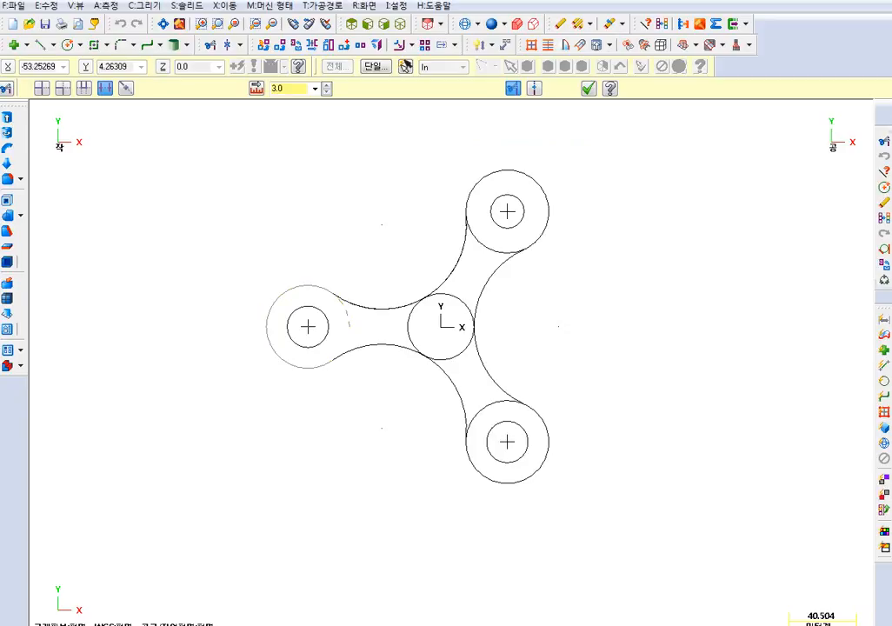
click(351, 319)
click(498, 252)
click(480, 248)
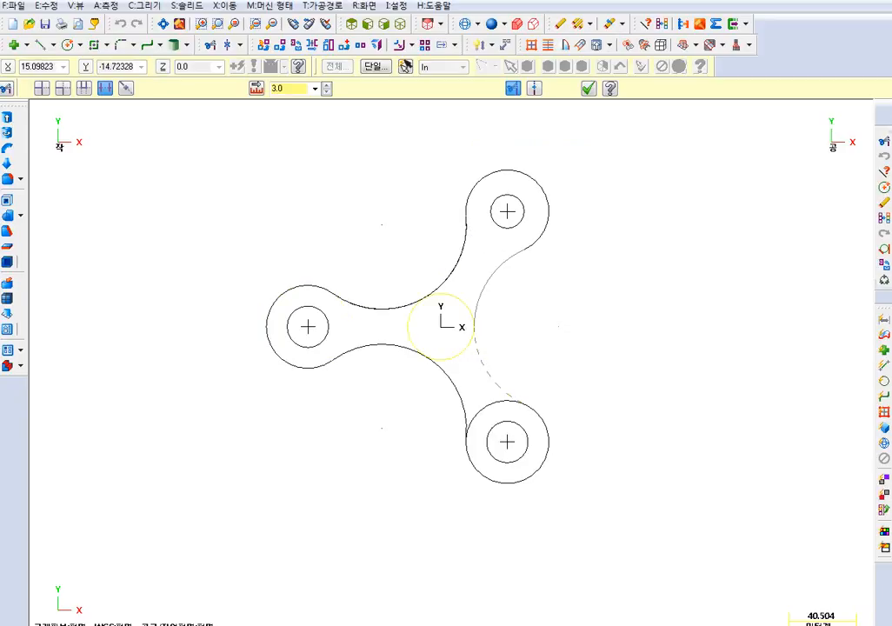
Remove the central circle and trim the inner portion of the lower-right outer circle with the divide trim
click(459, 299)
click(412, 311)
click(452, 356)
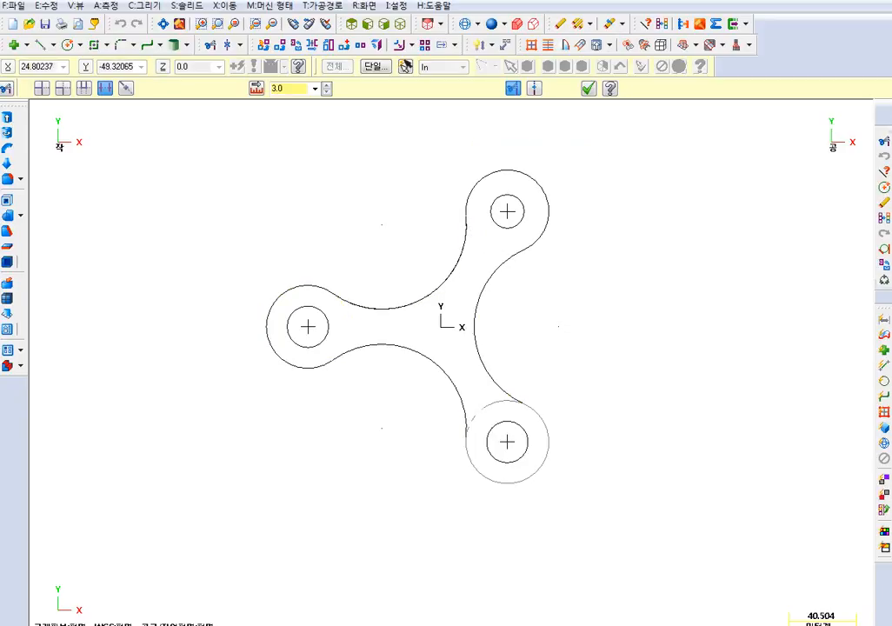
click(486, 407)
click(477, 413)
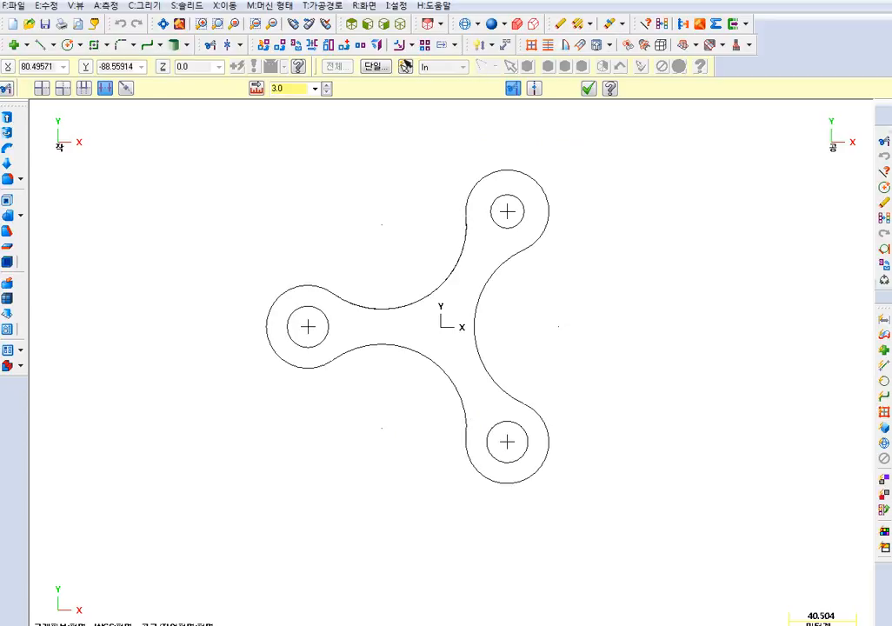
key(Escape)
scroll(350, 307, down, 5)
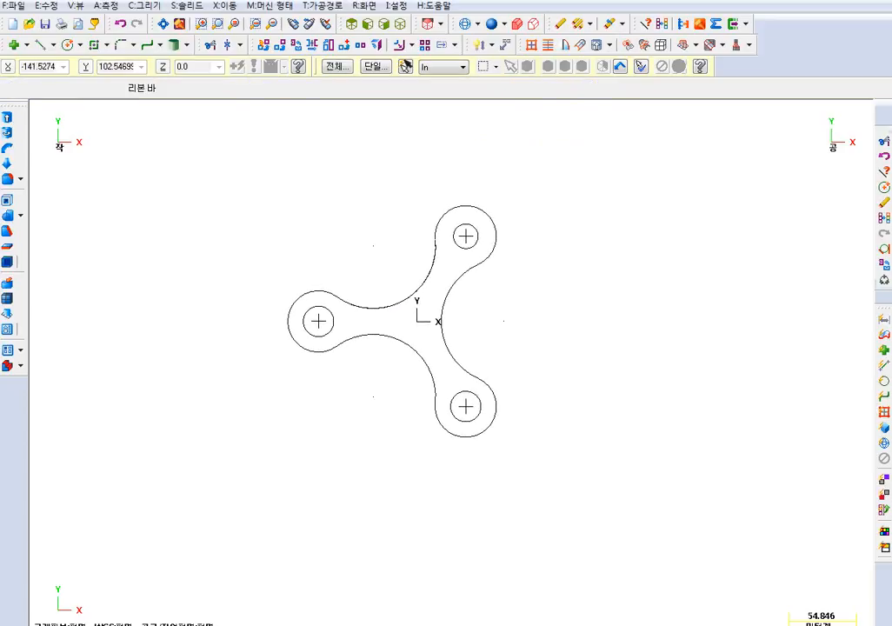
Create a rectangular bounding box with lines and a centre point around all geometry, with 0 expansion in X, Y and Z
click(141, 6)
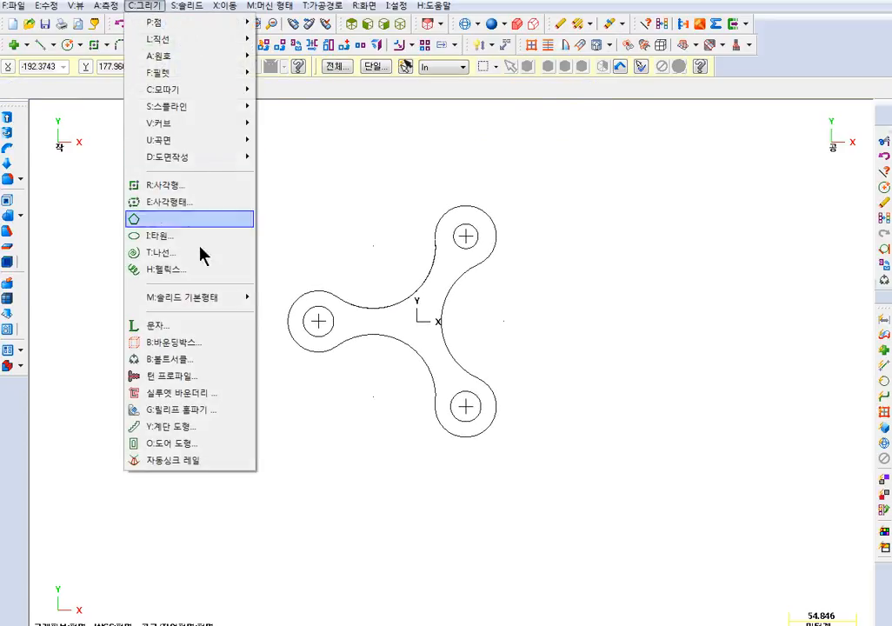
click(191, 348)
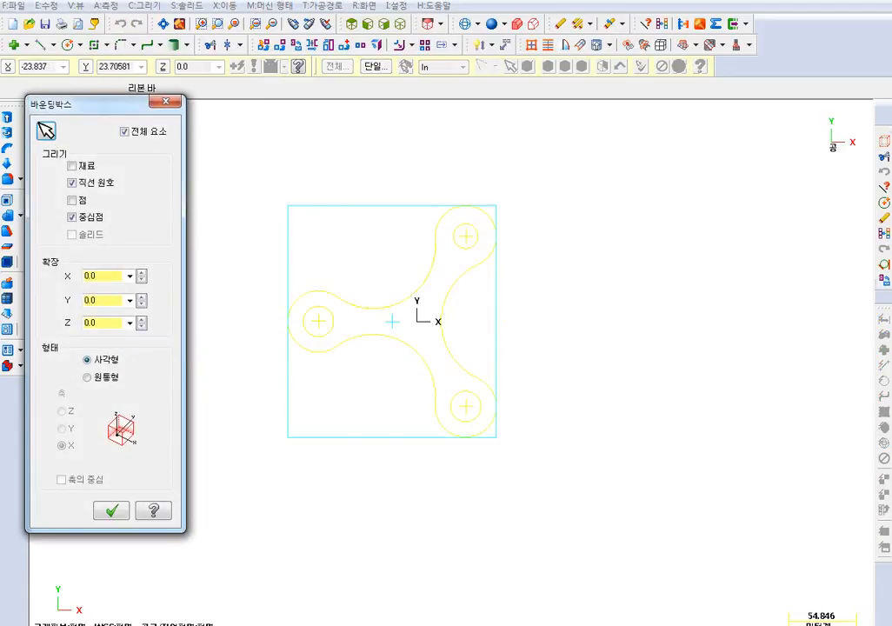
click(112, 511)
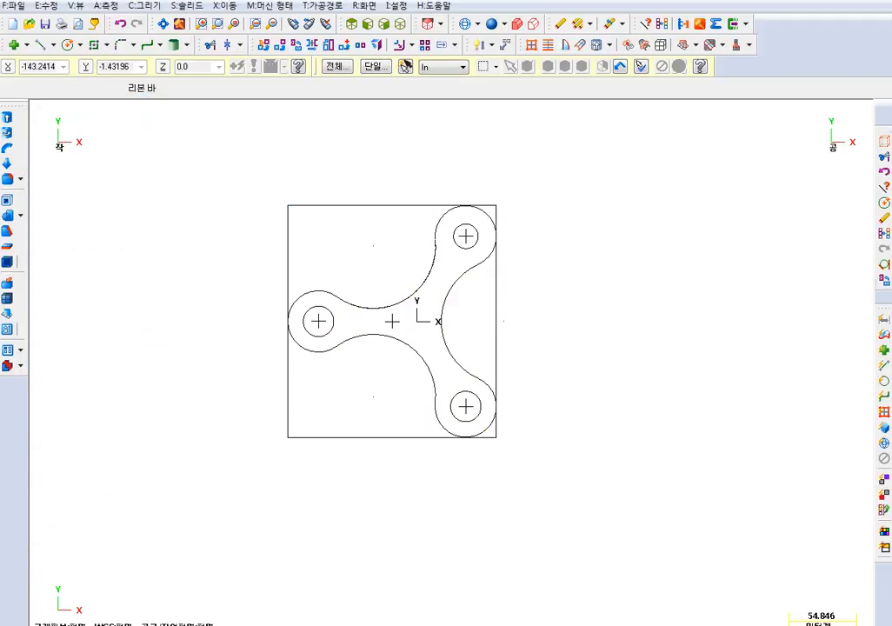
Offset a copy of the bounding rectangle outward by 10 mm with Offset Contour, using no corner rounding
click(225, 5)
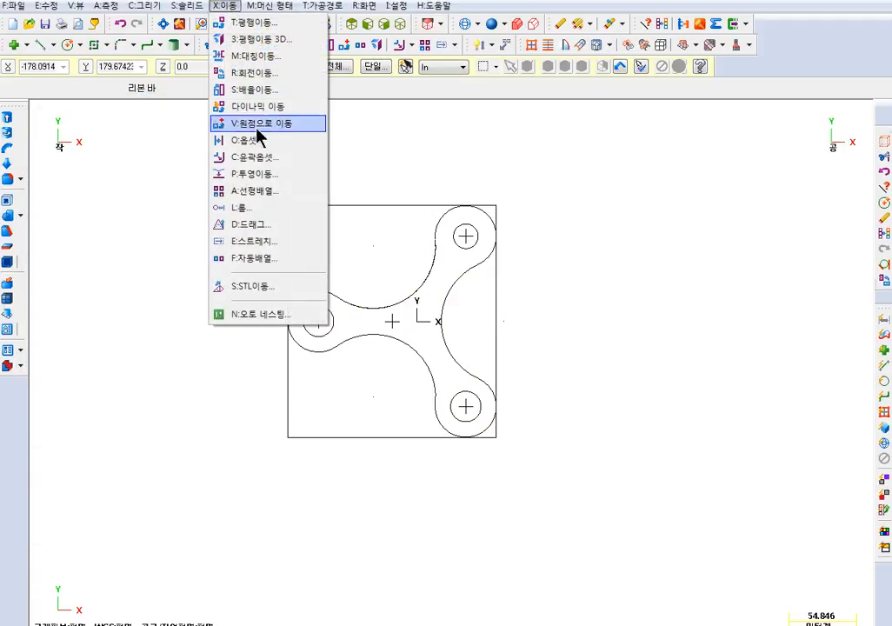
click(259, 158)
click(287, 206)
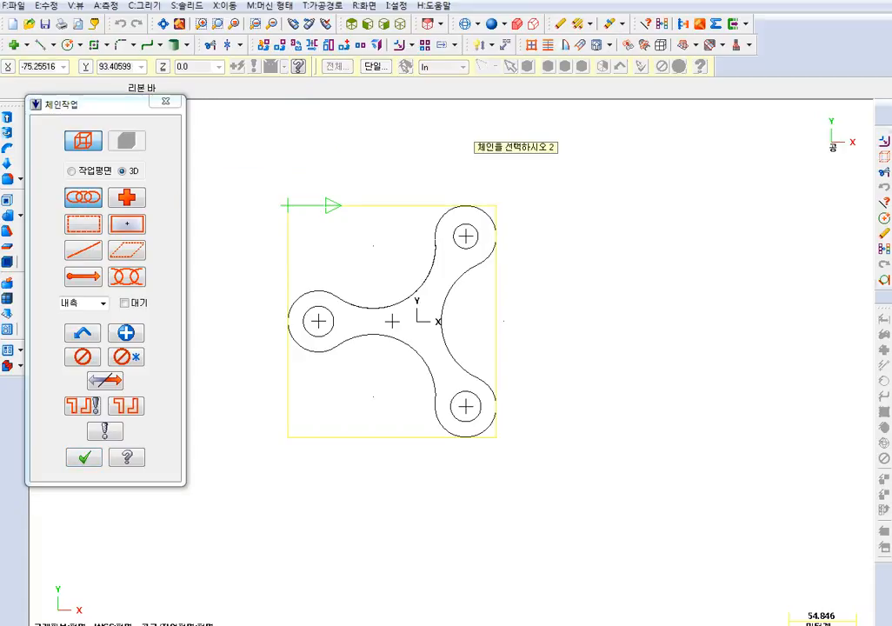
click(84, 458)
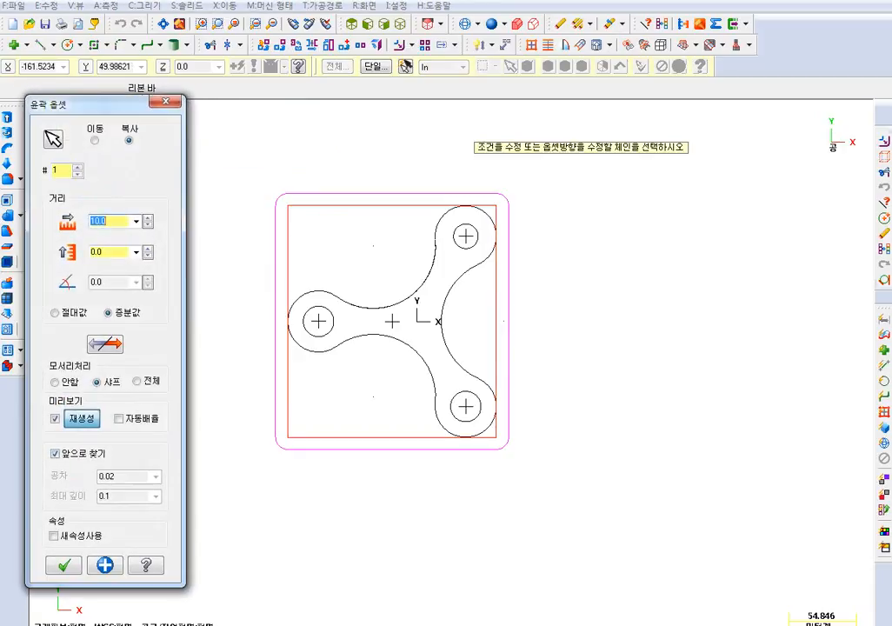
scroll(355, 232, up, 1)
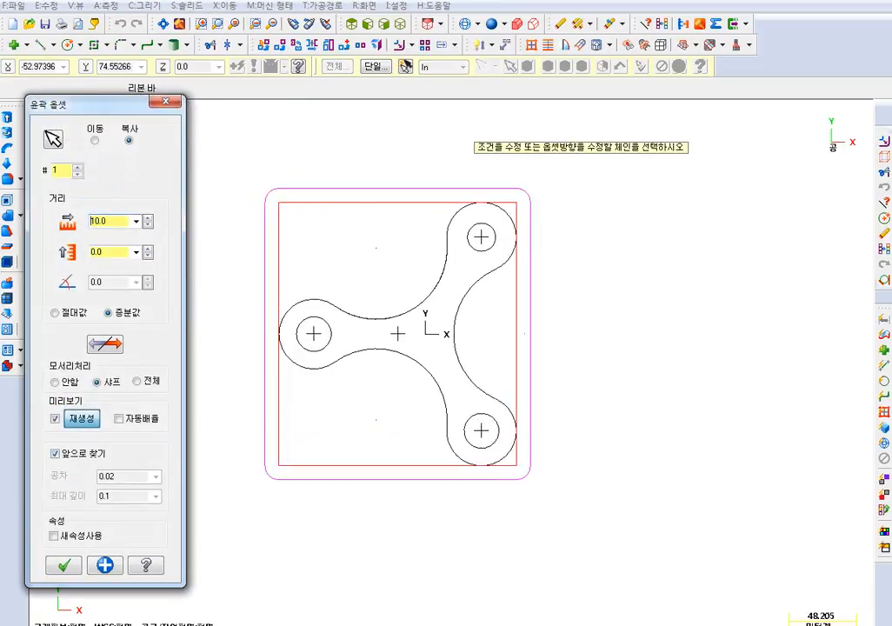
scroll(337, 239, up, 1)
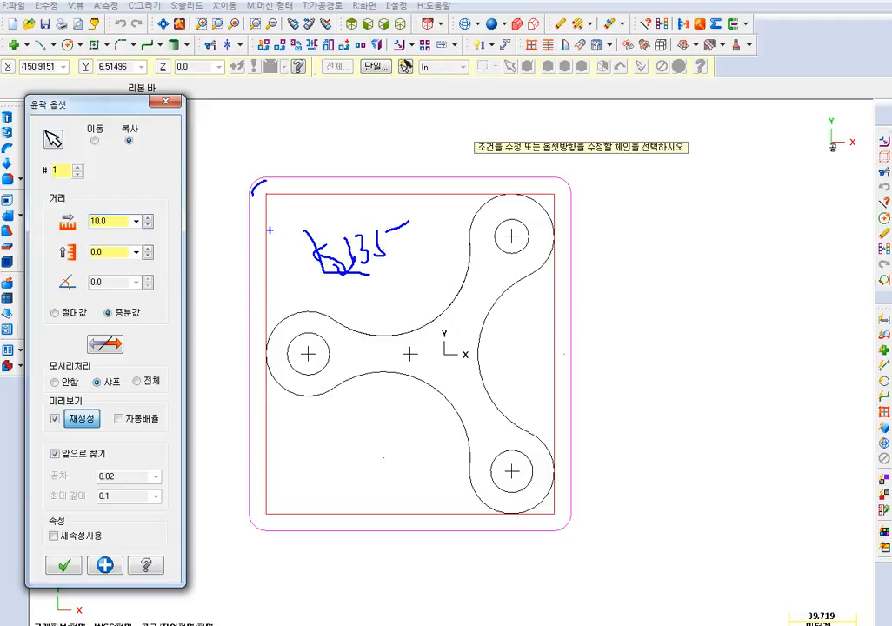
click(66, 381)
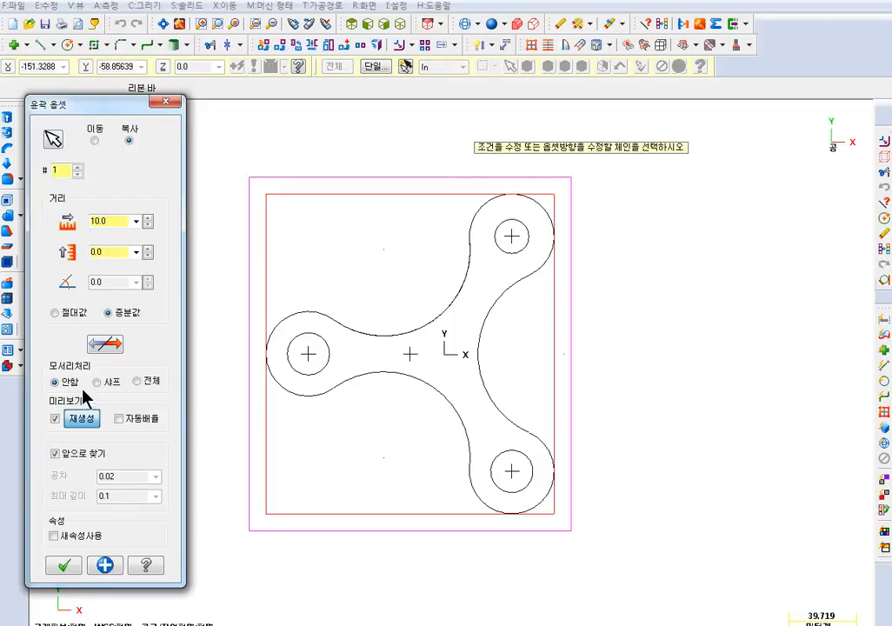
click(64, 566)
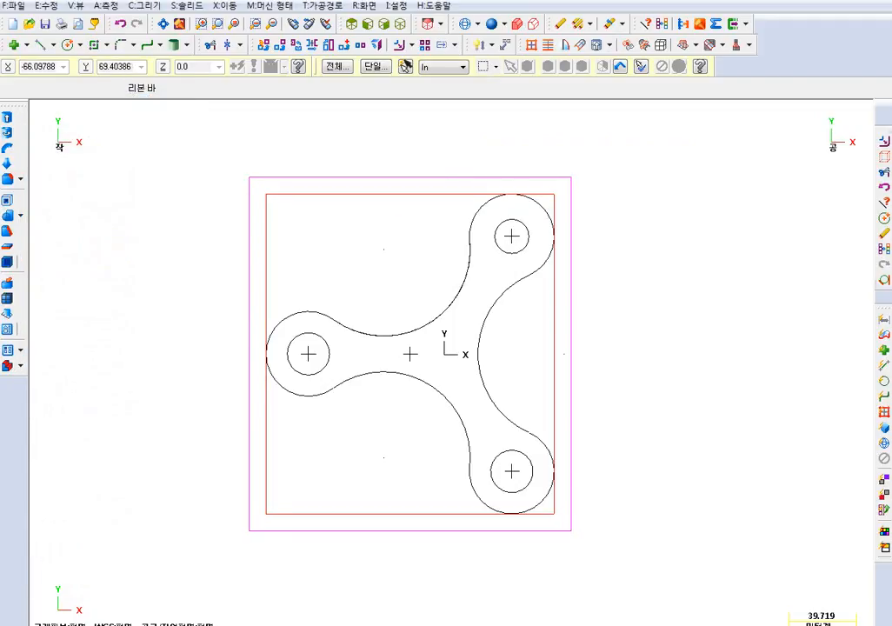
Delete the original inner bounding rectangle, keeping the offset rectangle around the link
shift+click(330, 195)
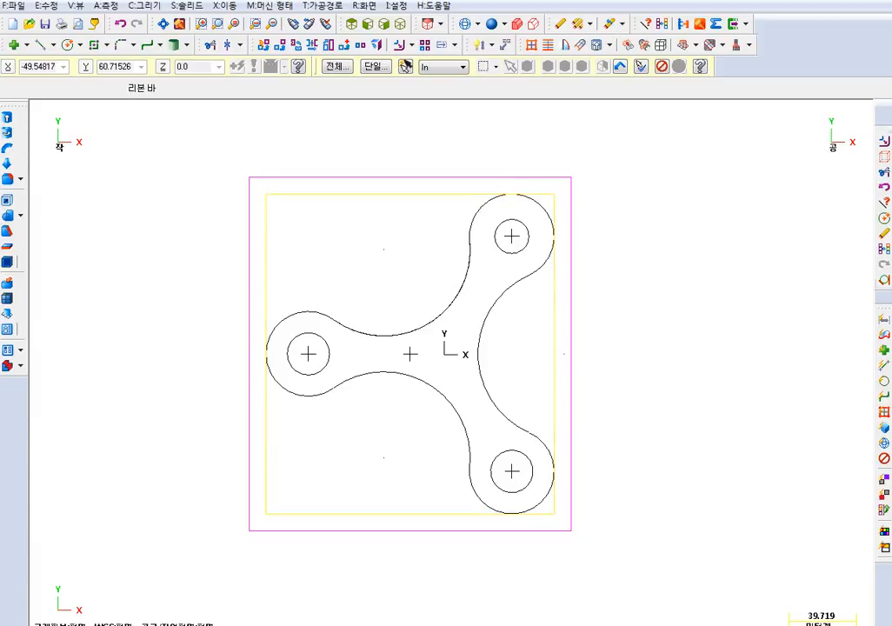
key(Delete)
scroll(365, 218, up, 2)
scroll(366, 219, down, 3)
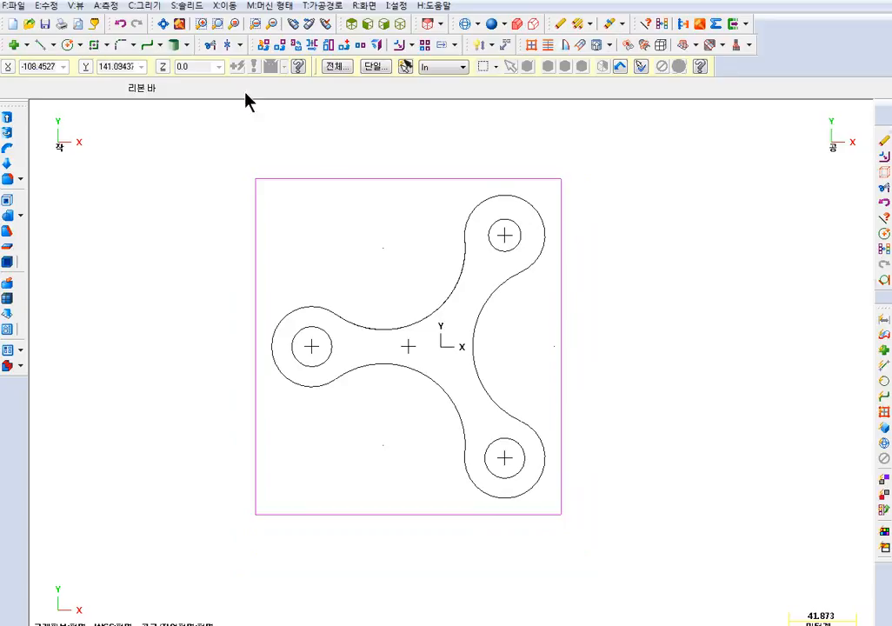
click(142, 6)
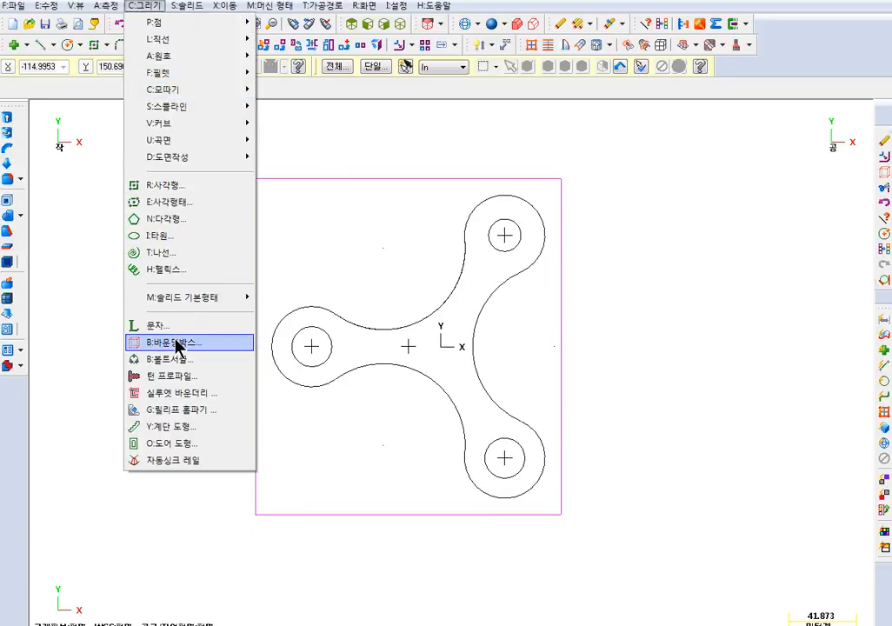
click(176, 343)
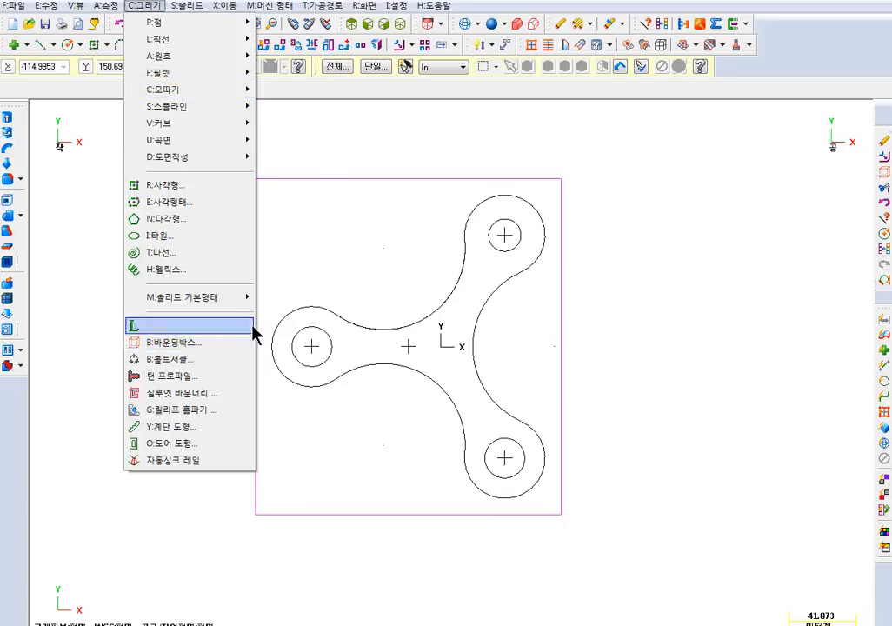
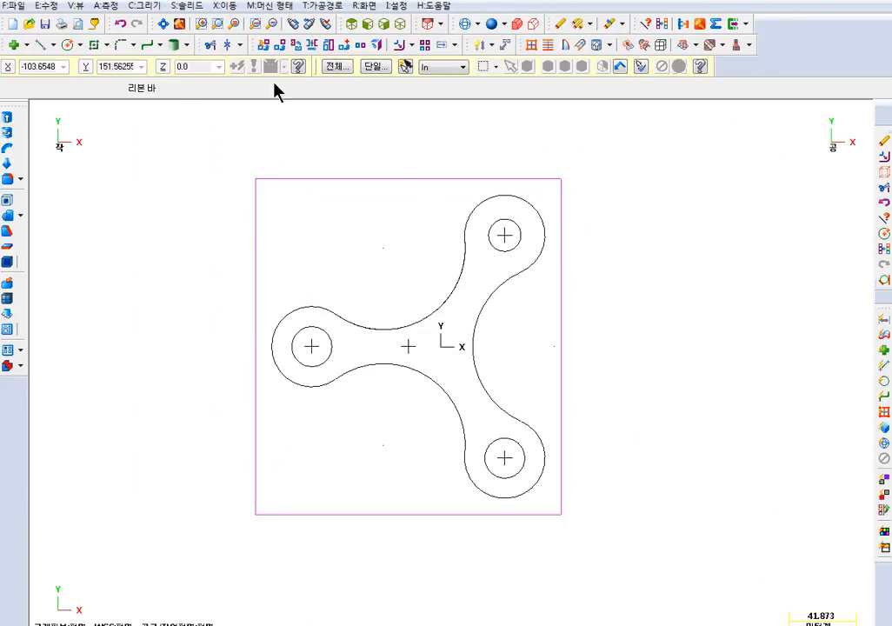
Move all geometry to the origin, using the lower-left corner of the enclosing rectangle as the start point
click(225, 6)
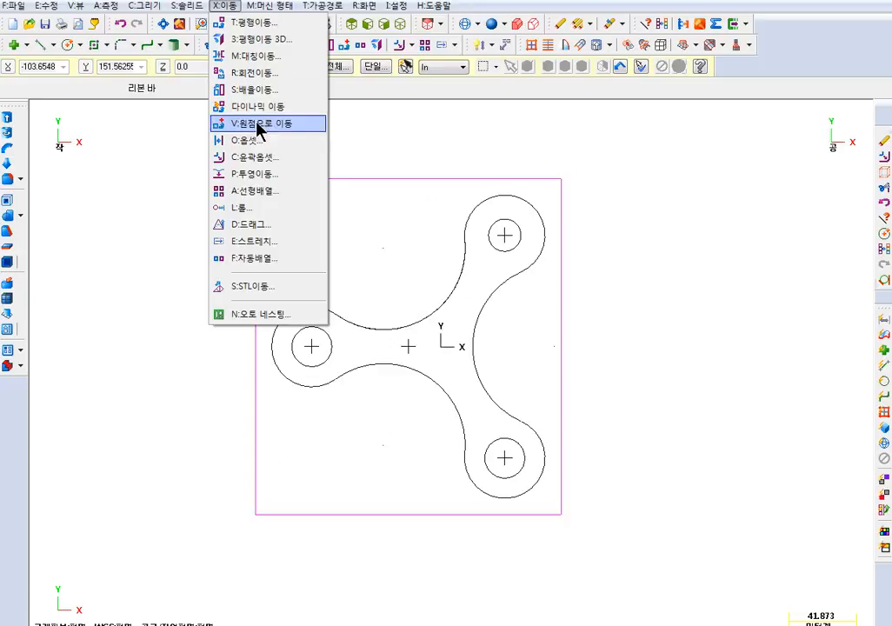
click(267, 124)
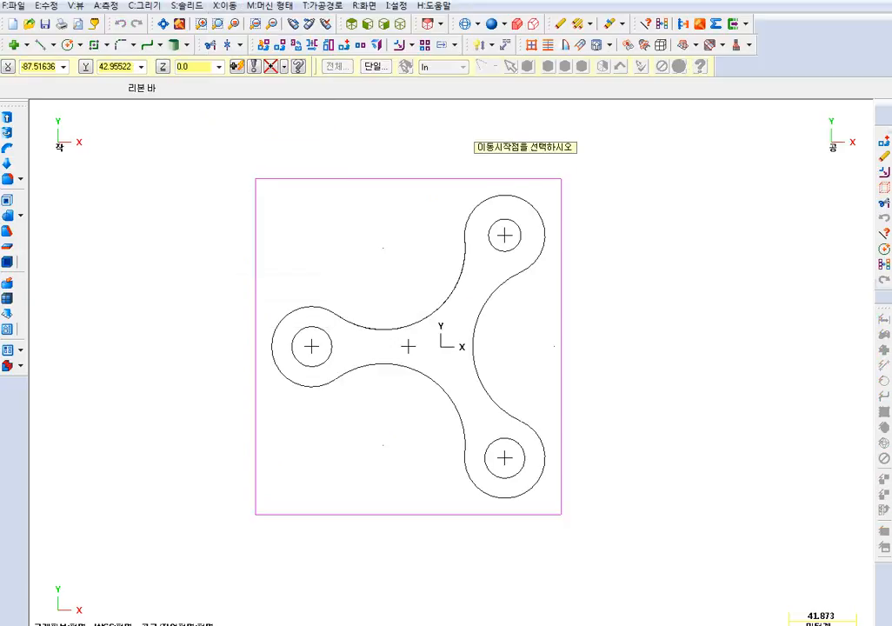
click(255, 514)
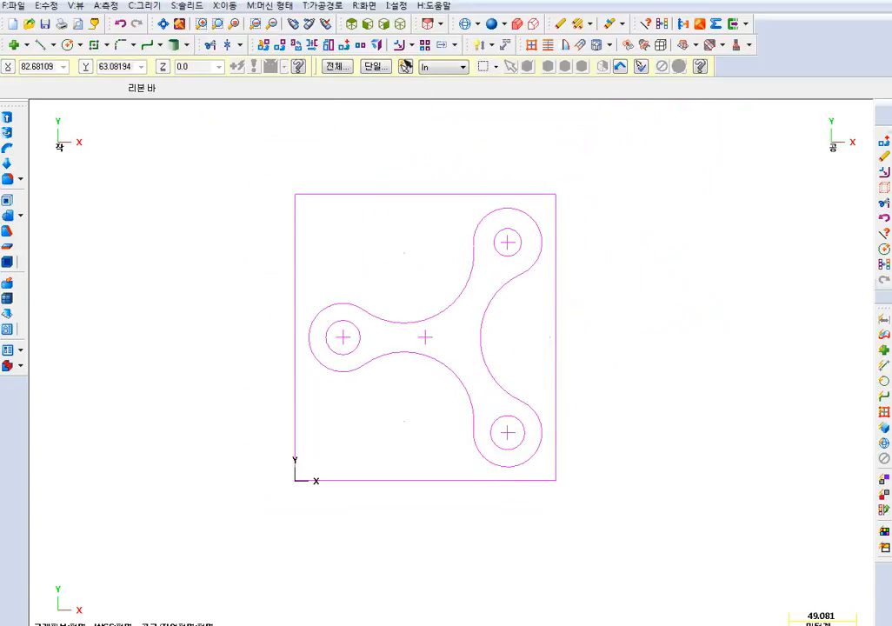
Delete the bounding box centre point in the middle of the link
middle_drag(377, 416, 421, 413)
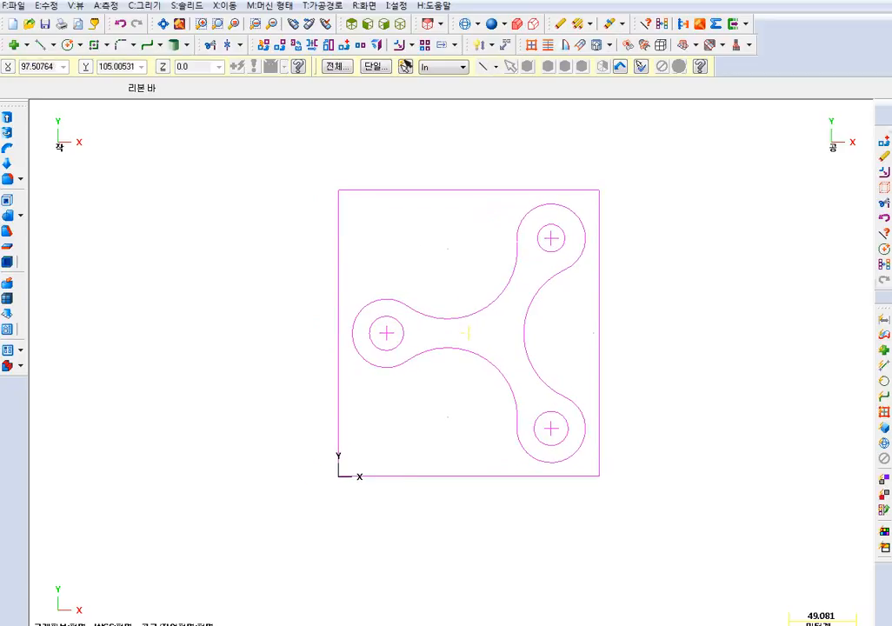
click(472, 330)
key(Delete)
Switch to the isometric view, show the operations manager and open the properties of the 3 - AXIS VMC machine group
click(400, 25)
scroll(522, 374, down, 1)
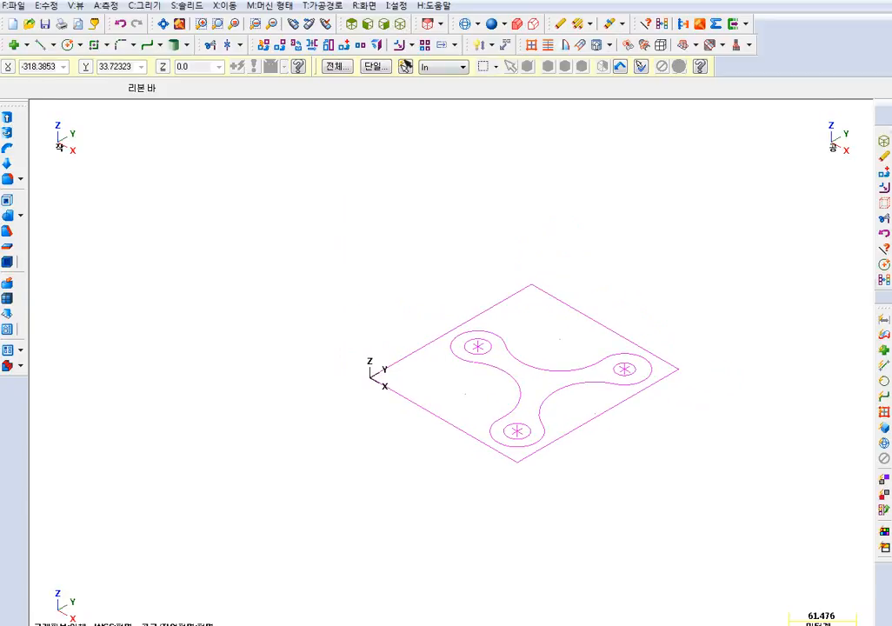
key(alt+o)
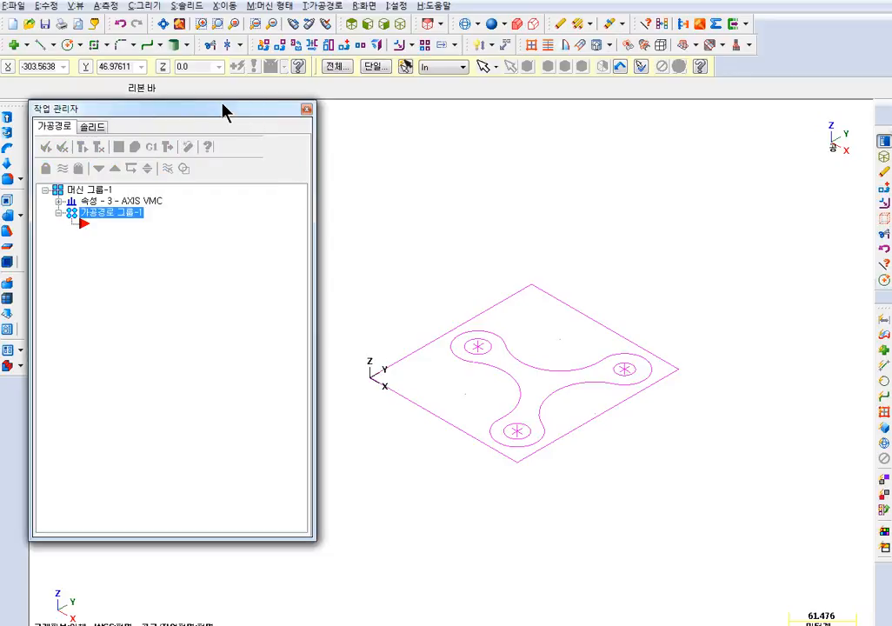
mouse_move(224, 108)
mouse_down()
mouse_move(180, 116)
mouse_move(187, 103)
mouse_move(219, 95)
mouse_up()
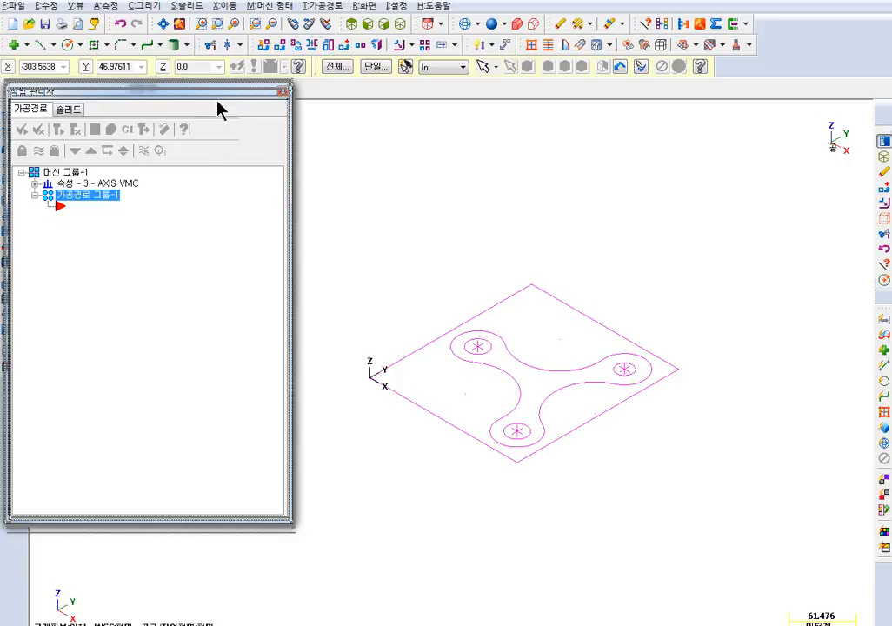
drag(157, 149, 176, 122)
drag(223, 94, 240, 171)
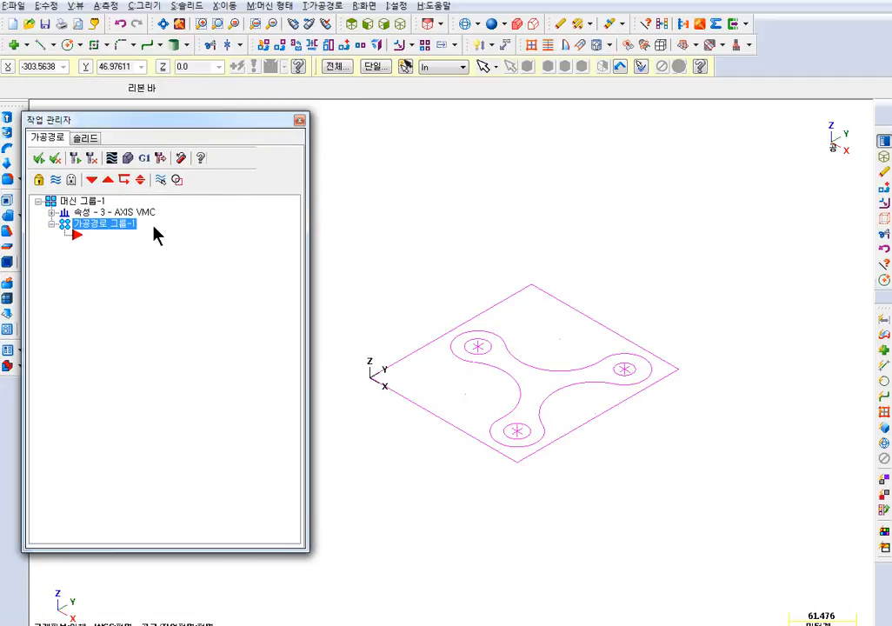
click(51, 212)
click(96, 212)
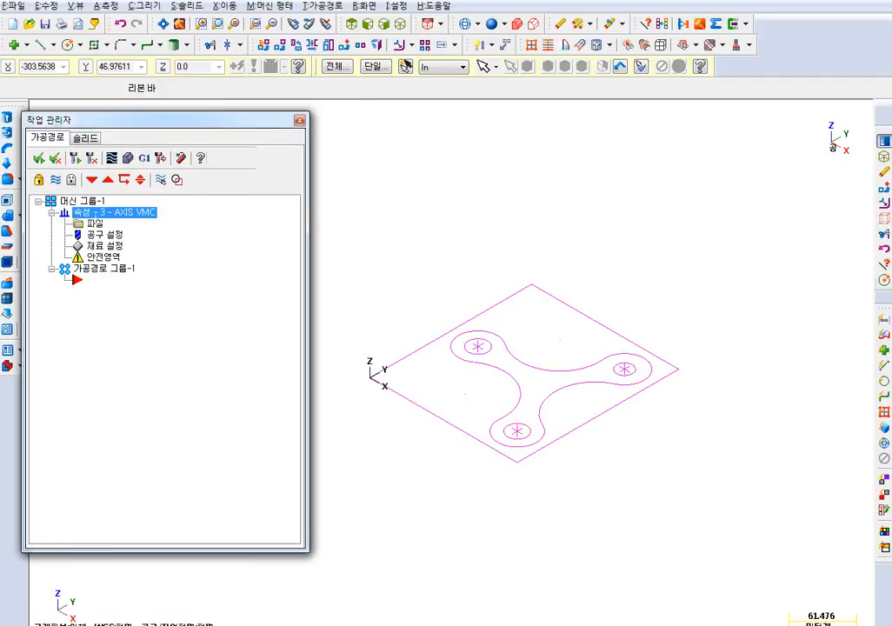
drag(97, 121, 199, 74)
click(109, 105)
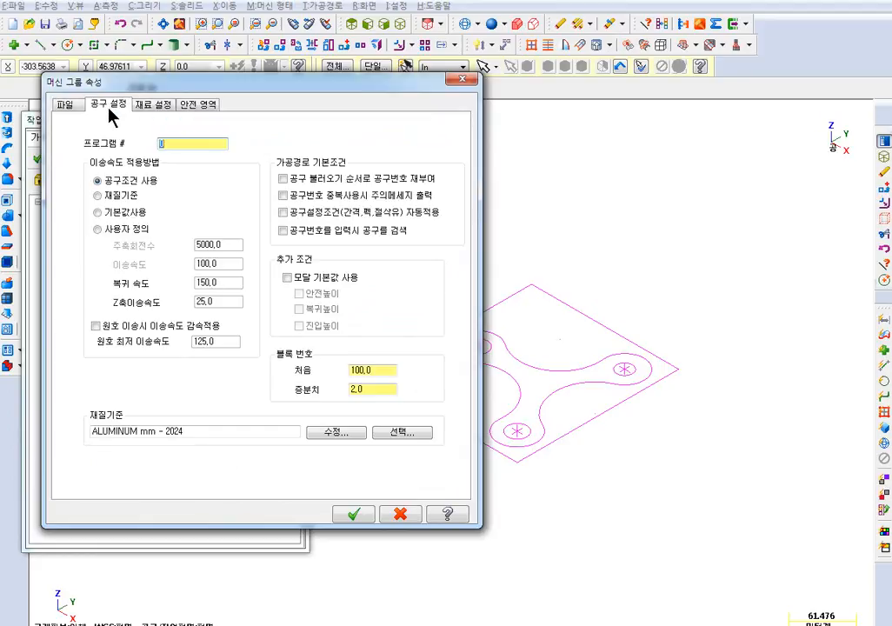
Define rectangular stock from the extents of all entities with a Z thickness of 50 mm
click(153, 105)
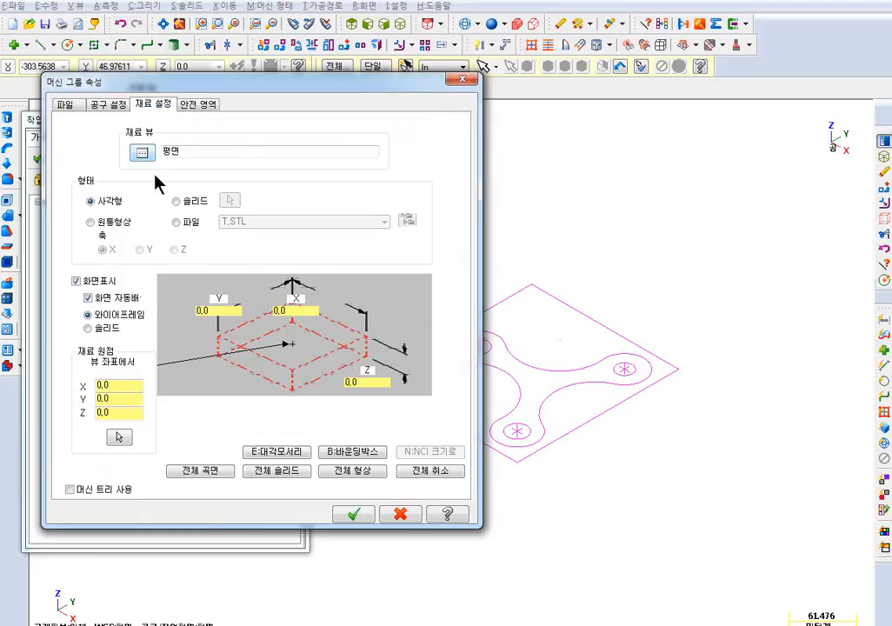
click(345, 469)
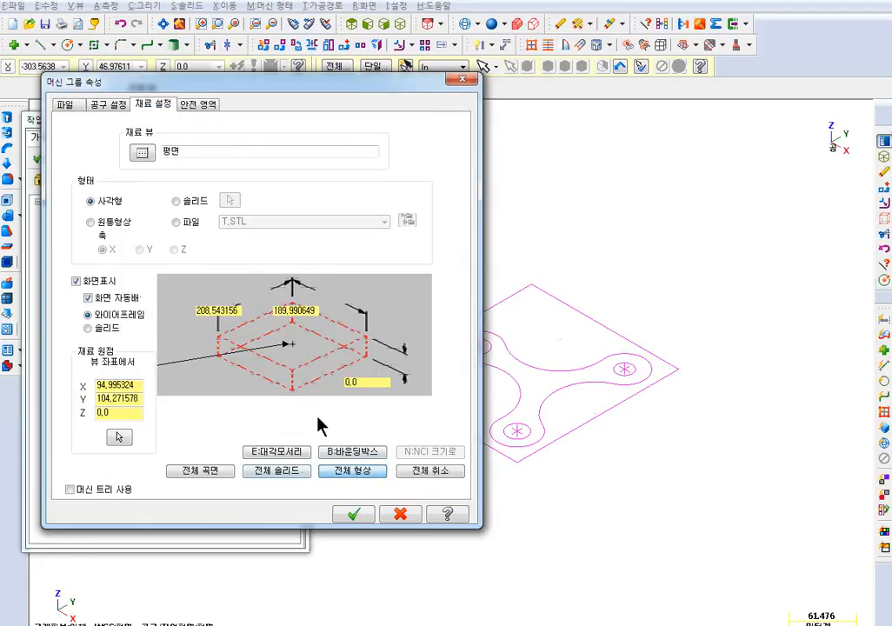
click(365, 381)
text(50)
key(Tab)
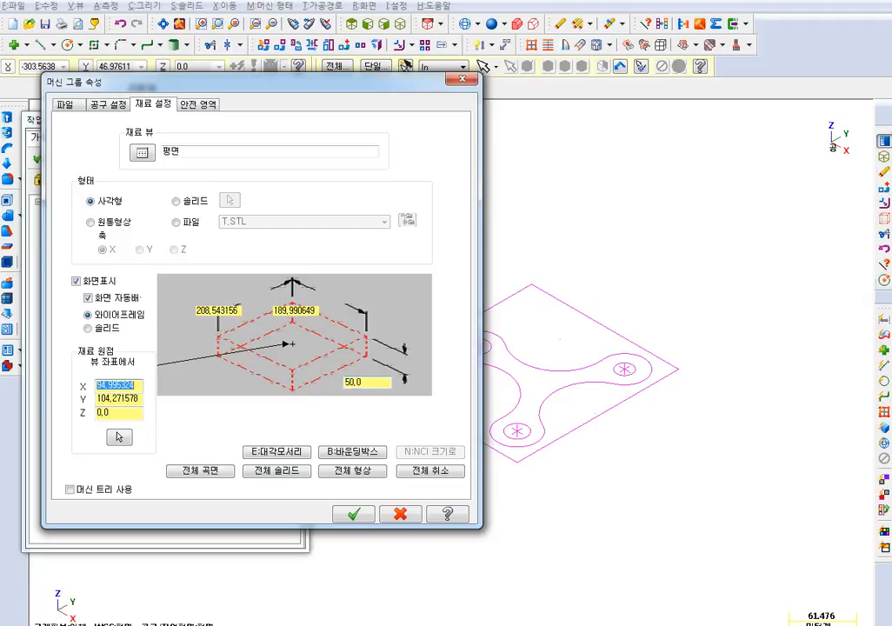
click(353, 513)
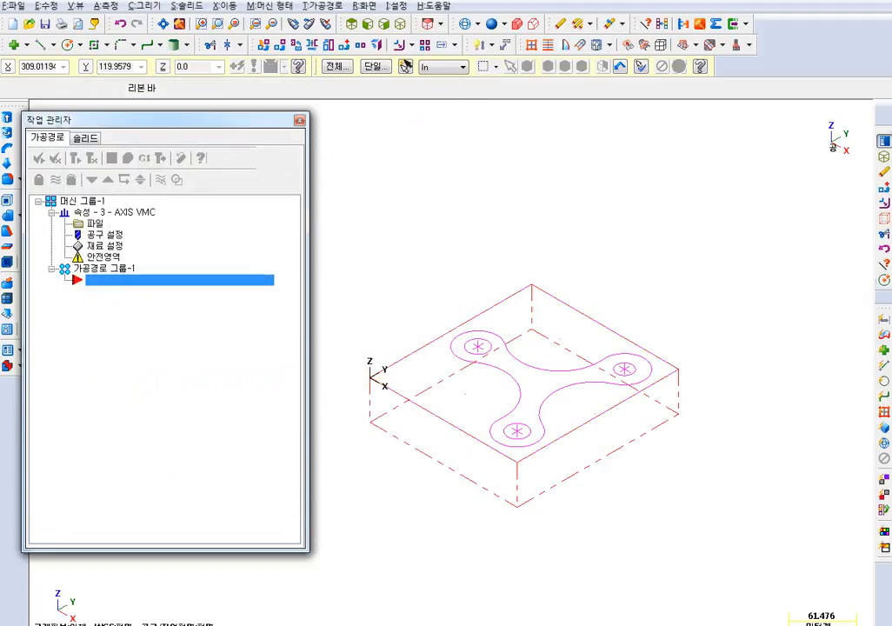
double_click(103, 235)
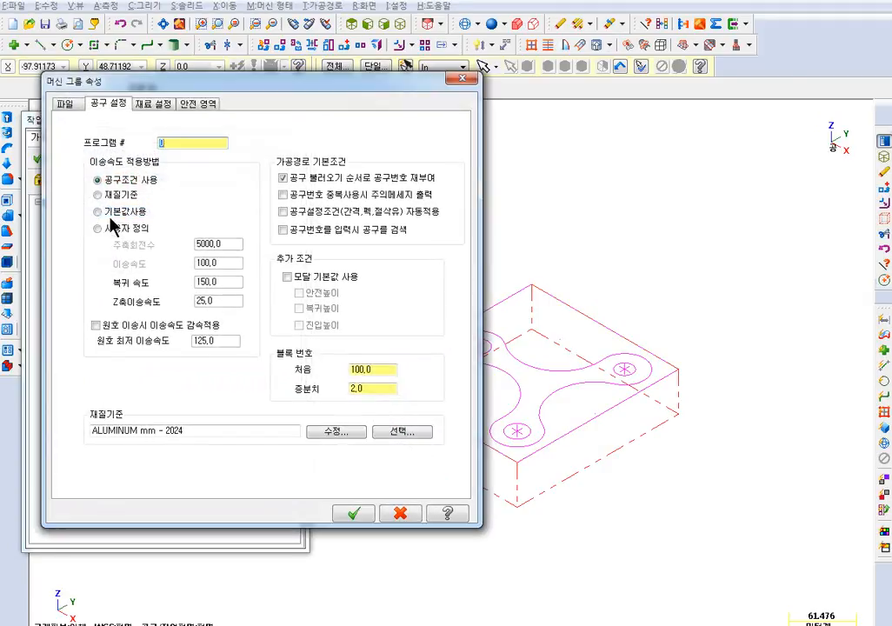
key(Escape)
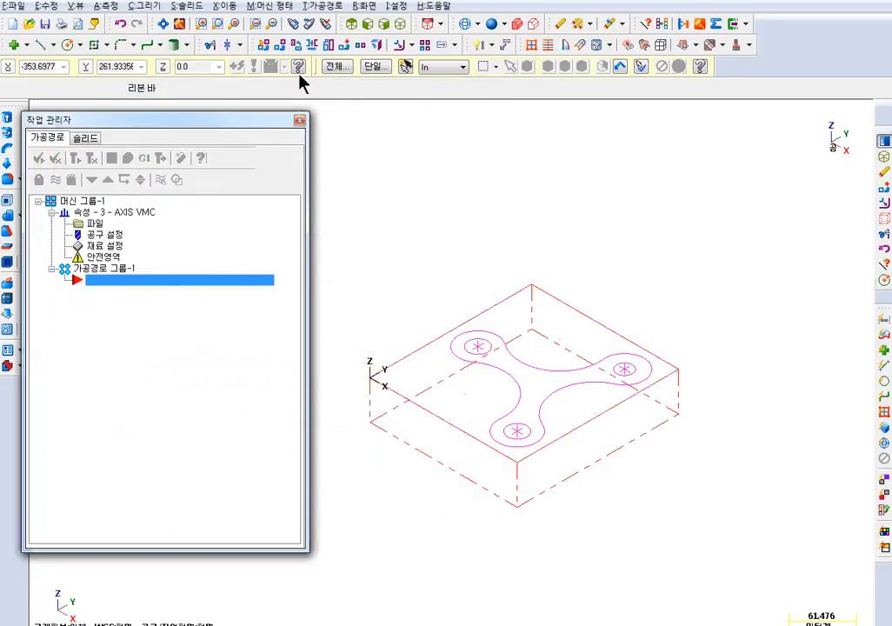
Try to chain the link outline for a contour toolpath with the NC file name T
click(323, 12)
click(380, 36)
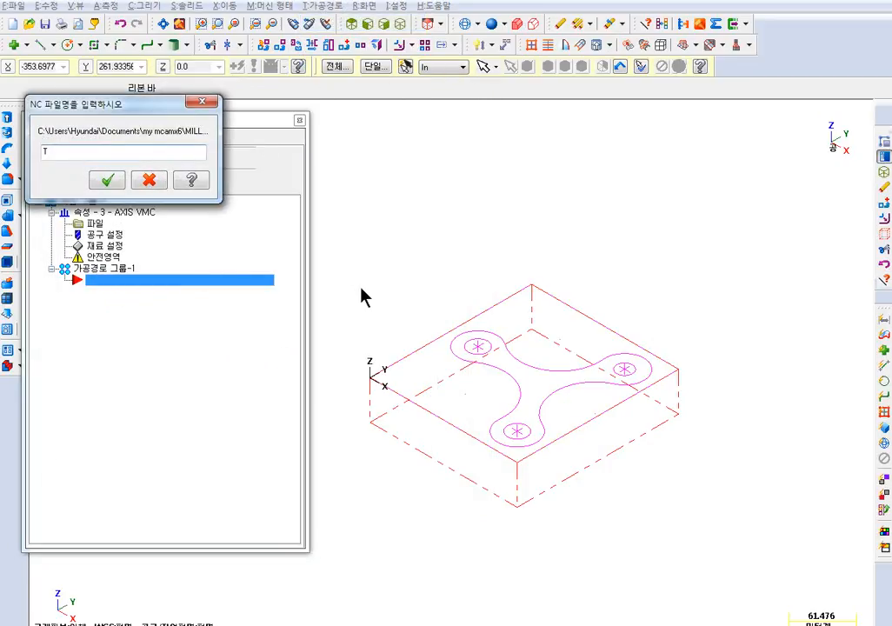
click(108, 180)
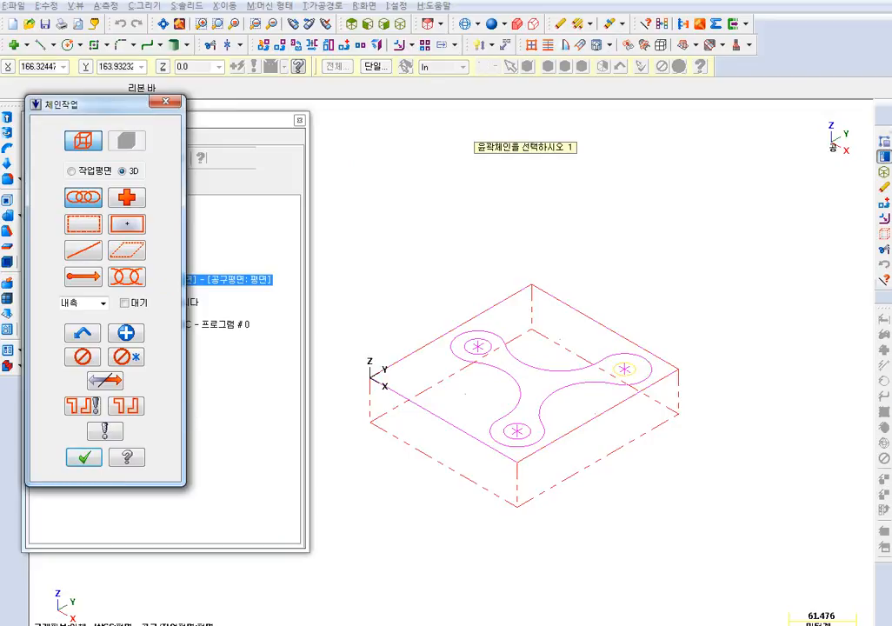
click(502, 346)
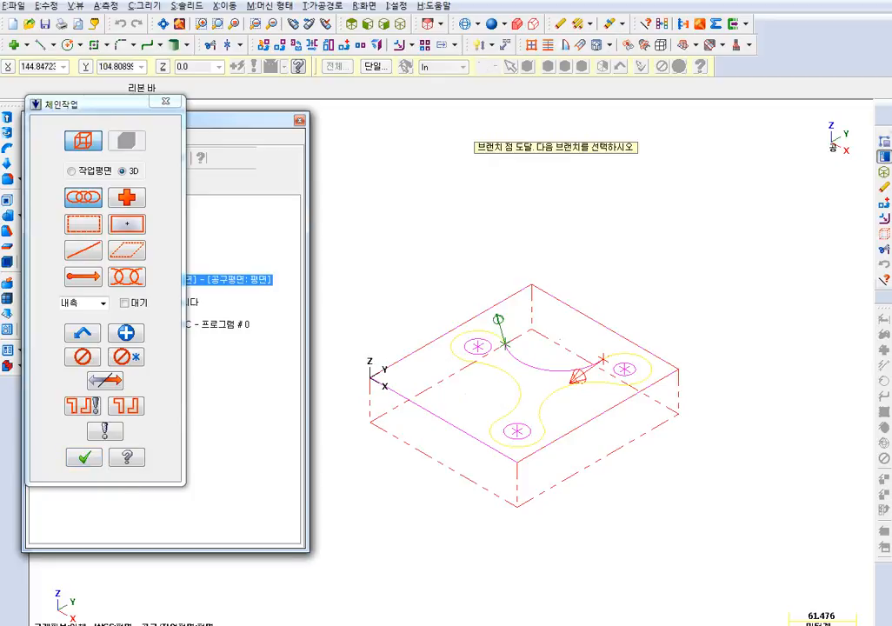
scroll(538, 371, up, 3)
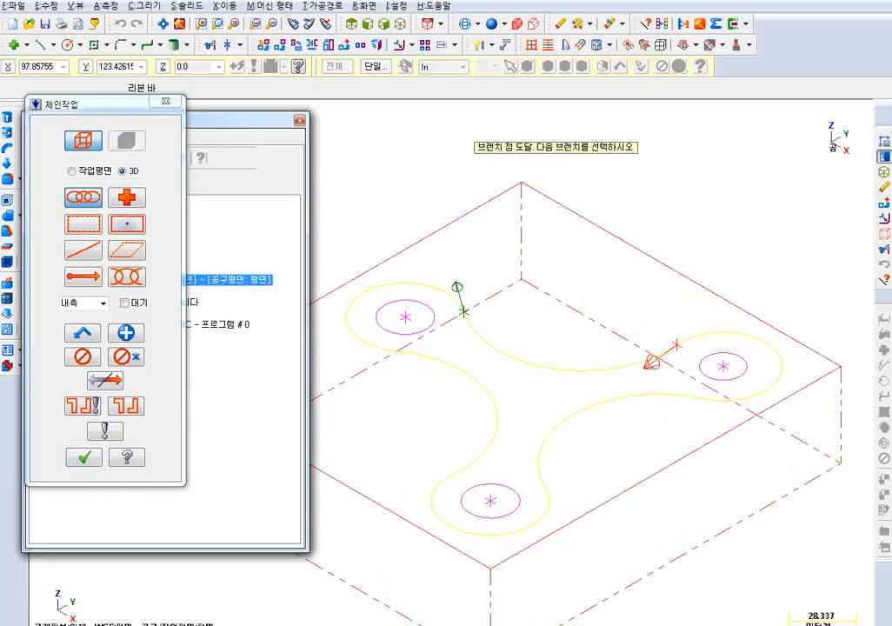
key(Return)
Delete the selected duplicate of the concave arc between the left and upper arms of the link
click(534, 365)
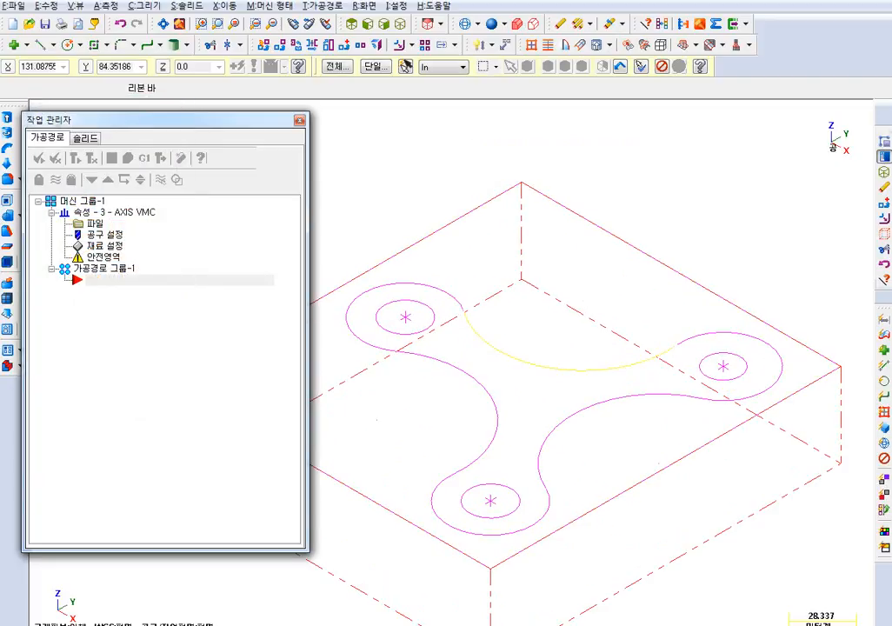
key(Delete)
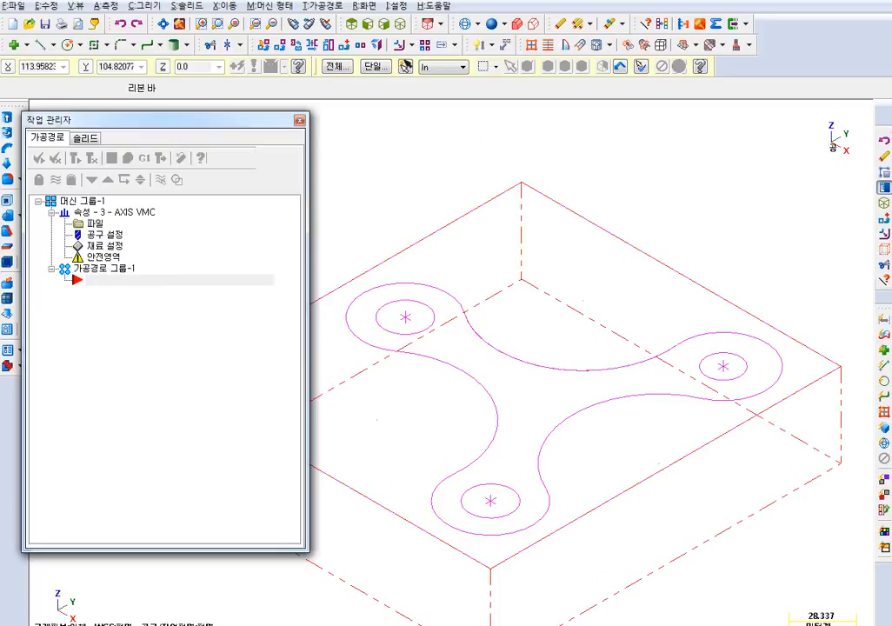
scroll(503, 327, up, 1)
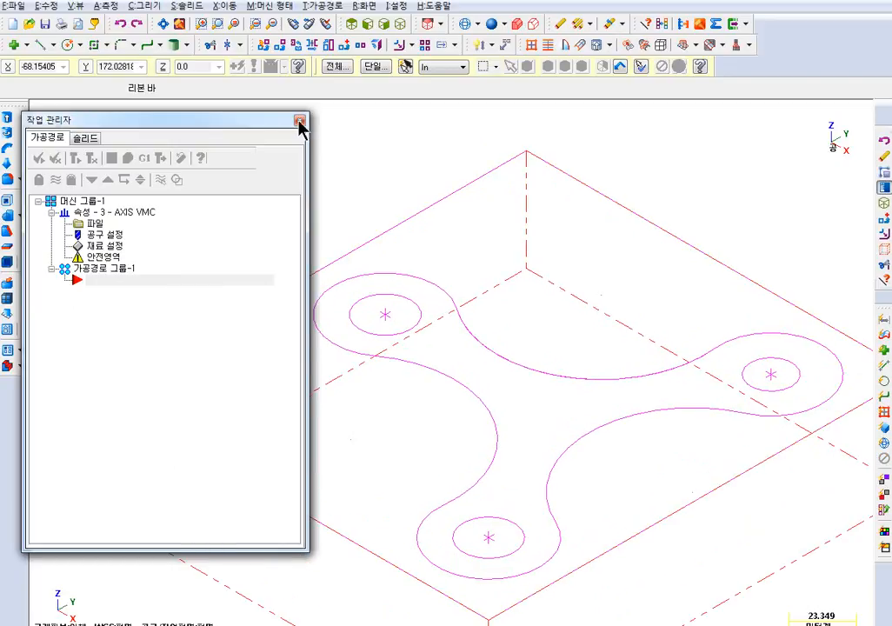
Trim adjoining arcs of the link outline to each other with the two-entity trim, working around their junctions
click(209, 45)
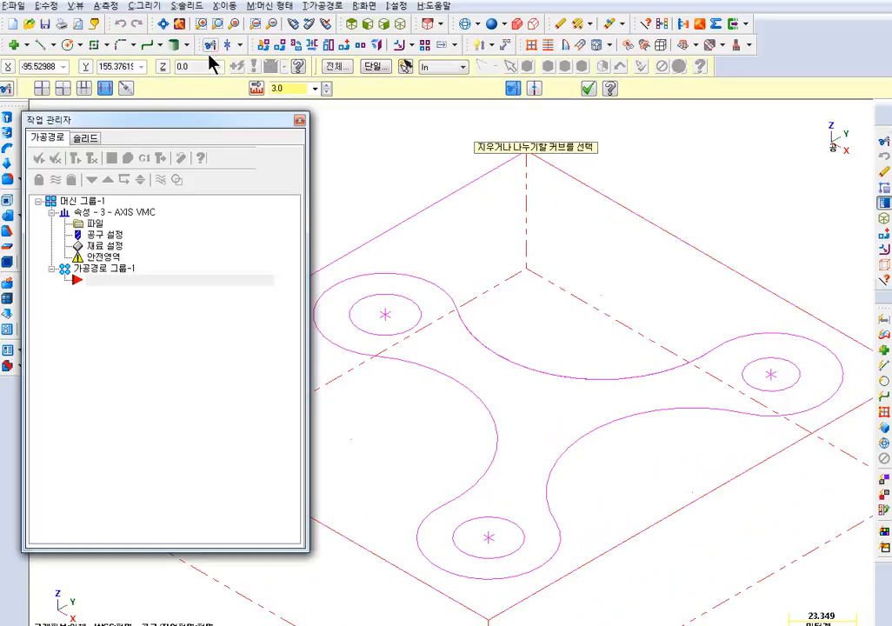
click(64, 88)
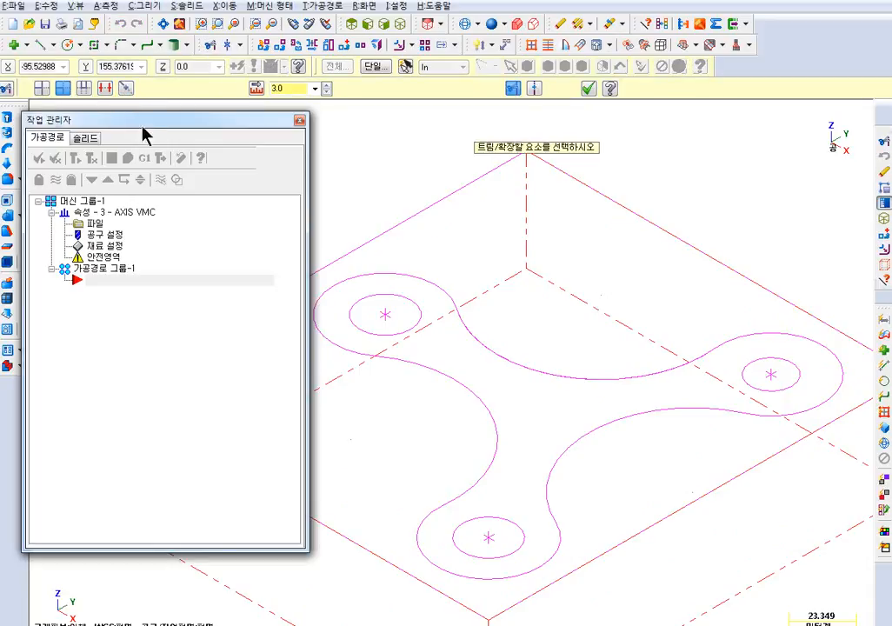
click(451, 297)
click(470, 326)
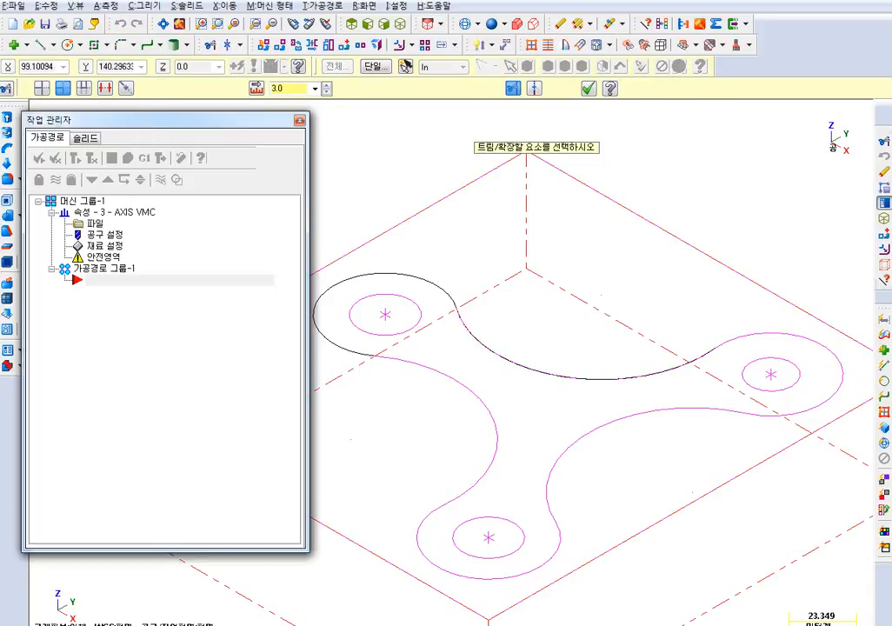
click(730, 338)
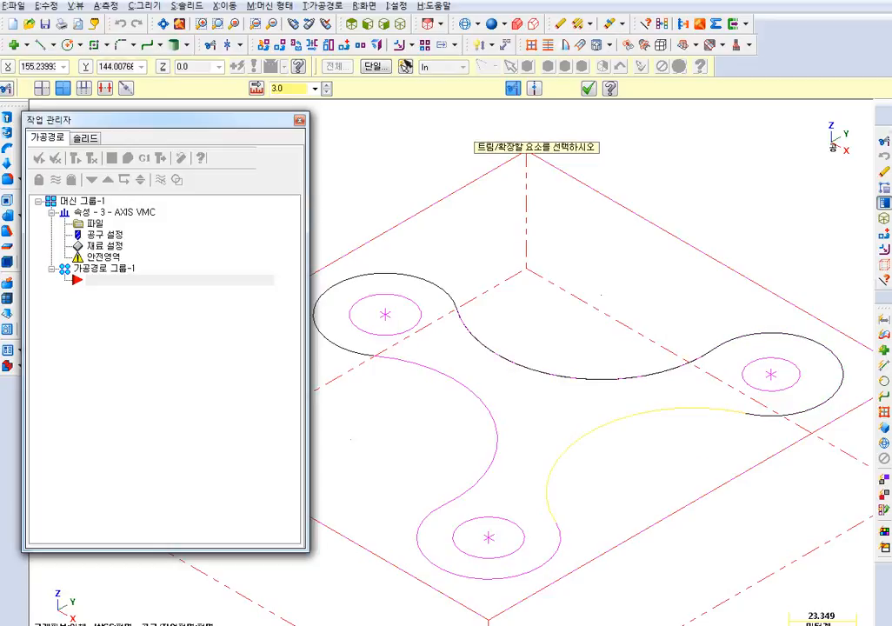
click(713, 408)
click(764, 415)
click(551, 513)
click(560, 532)
click(428, 517)
click(471, 488)
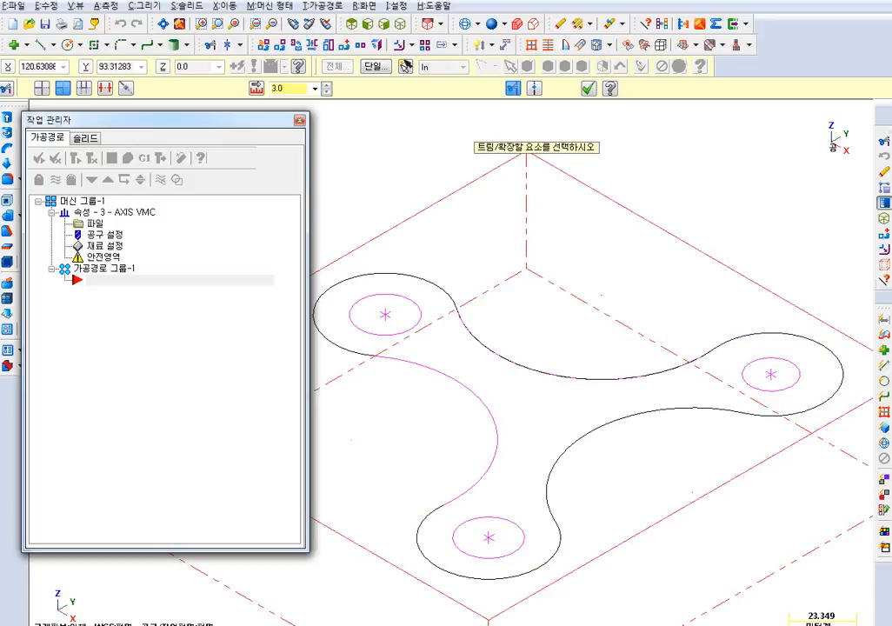
click(486, 476)
click(344, 347)
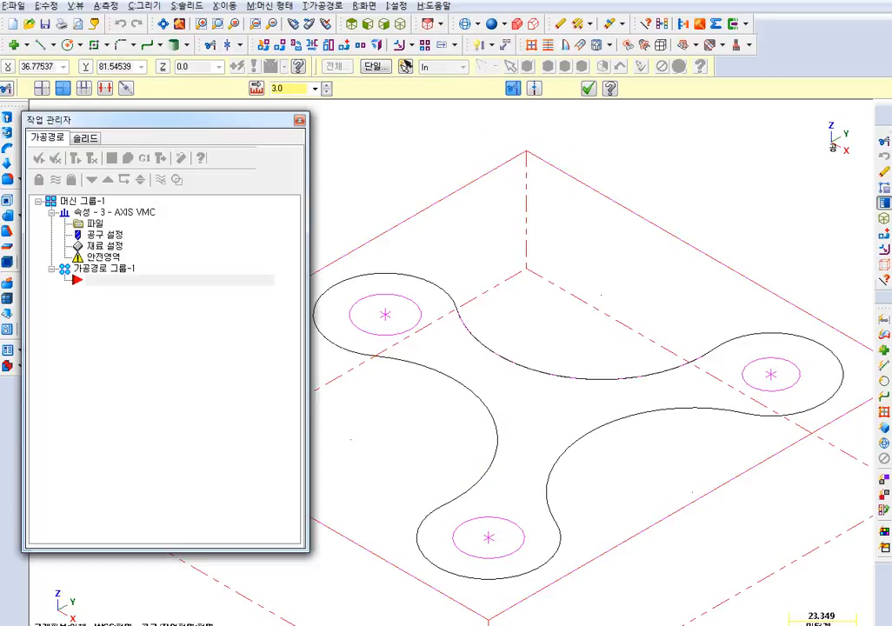
click(589, 88)
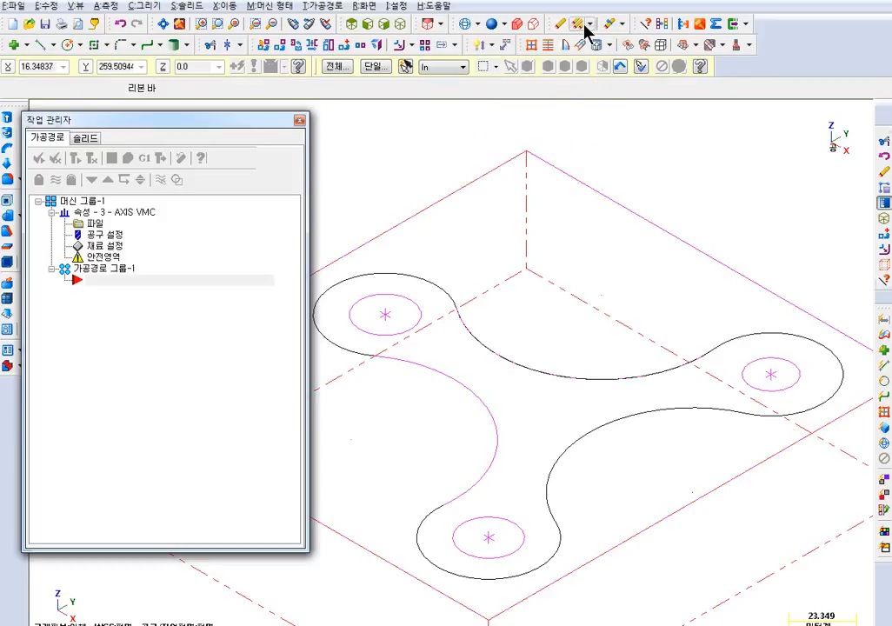
Remove the overlapping duplicate entities from the link geometry with Delete Duplicates
click(583, 25)
click(525, 364)
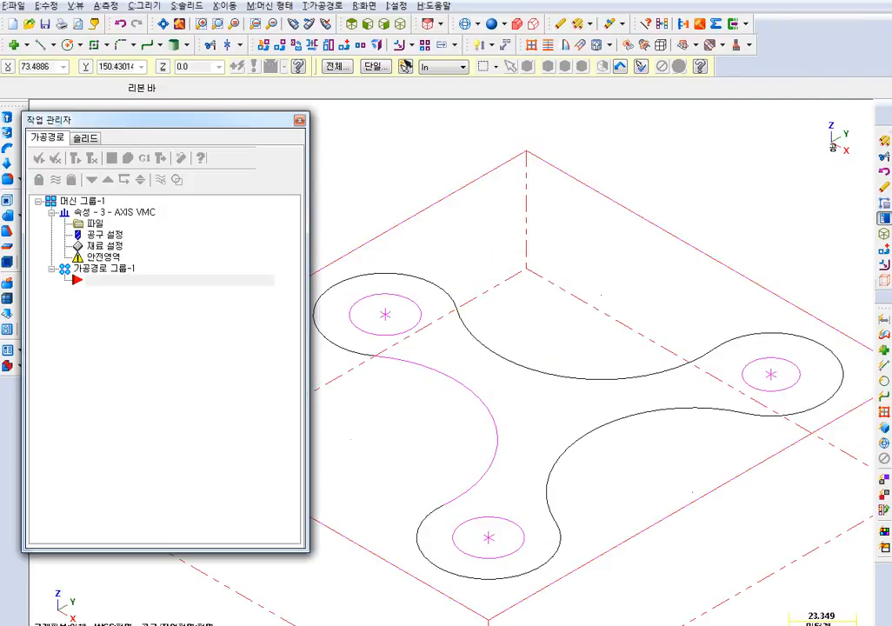
Create a contour toolpath with the NC file name T and chain the entire outer outline of the link
click(320, 6)
click(335, 19)
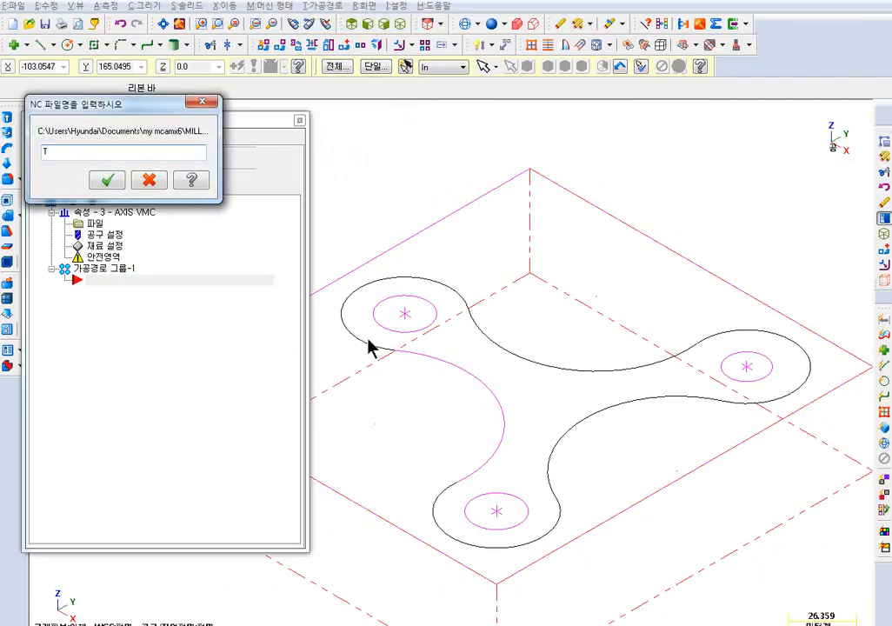
click(115, 180)
click(396, 351)
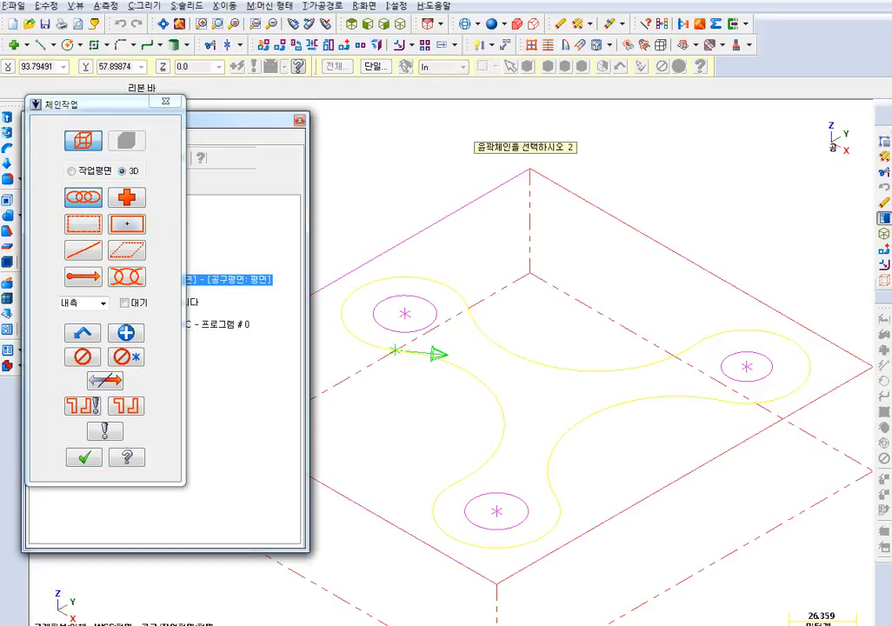
click(87, 457)
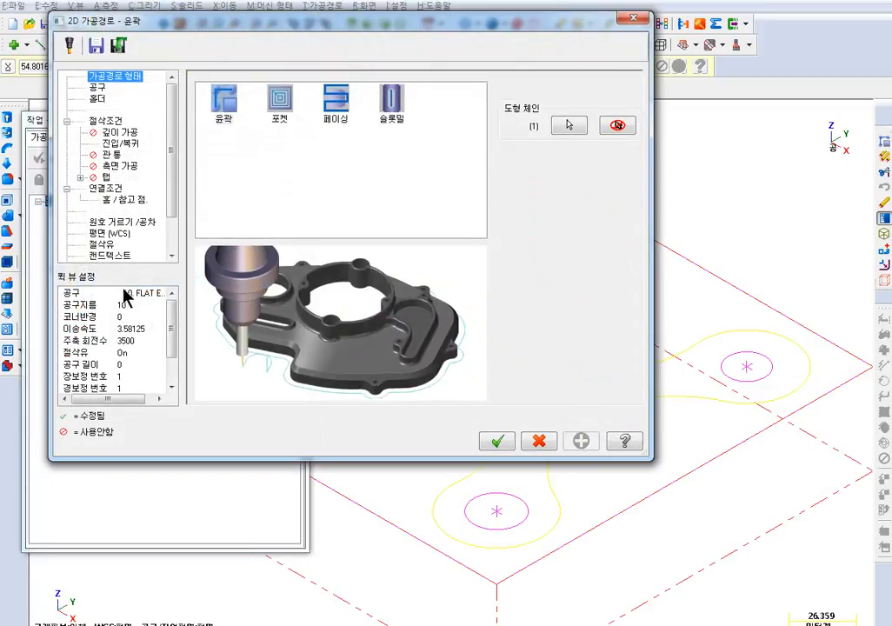
Create a new 10 mm flat endmill for the contour toolpath and set its overall length to 50 mm
click(97, 87)
right_click(329, 143)
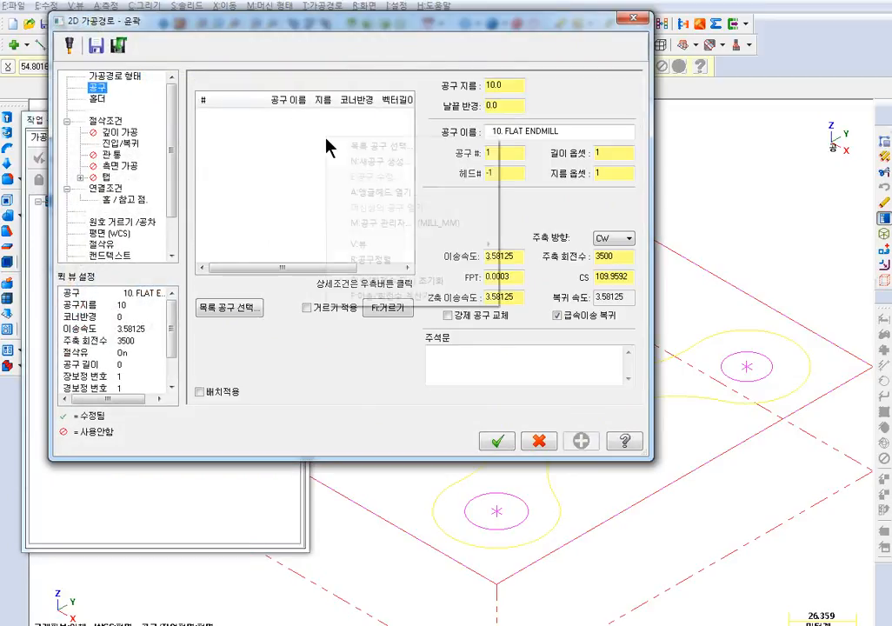
click(374, 161)
click(77, 174)
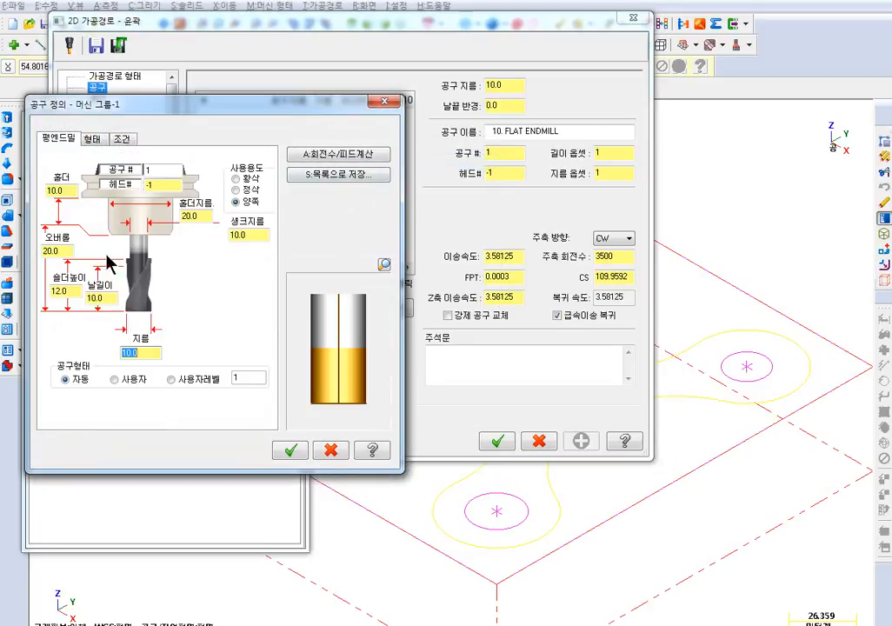
click(52, 250)
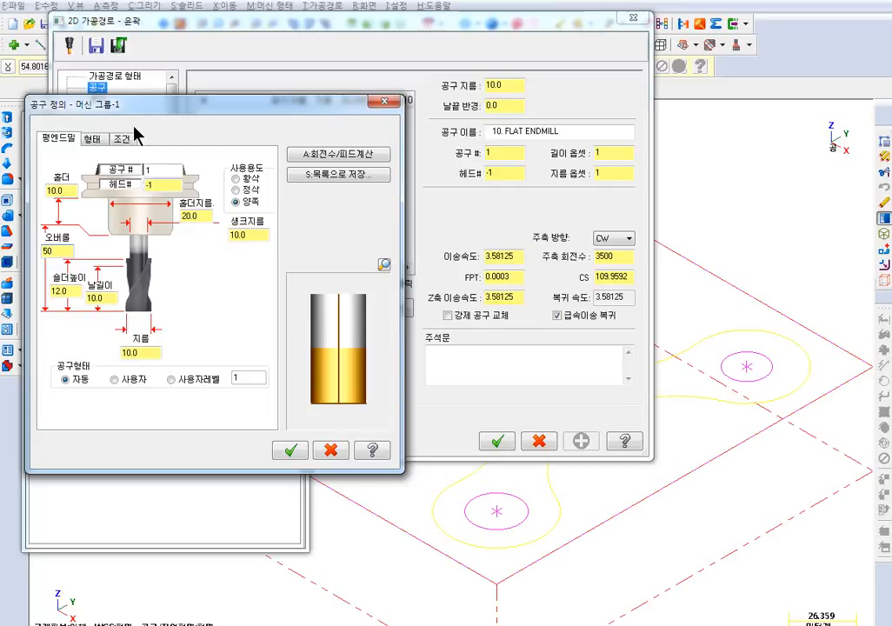
click(127, 140)
click(50, 138)
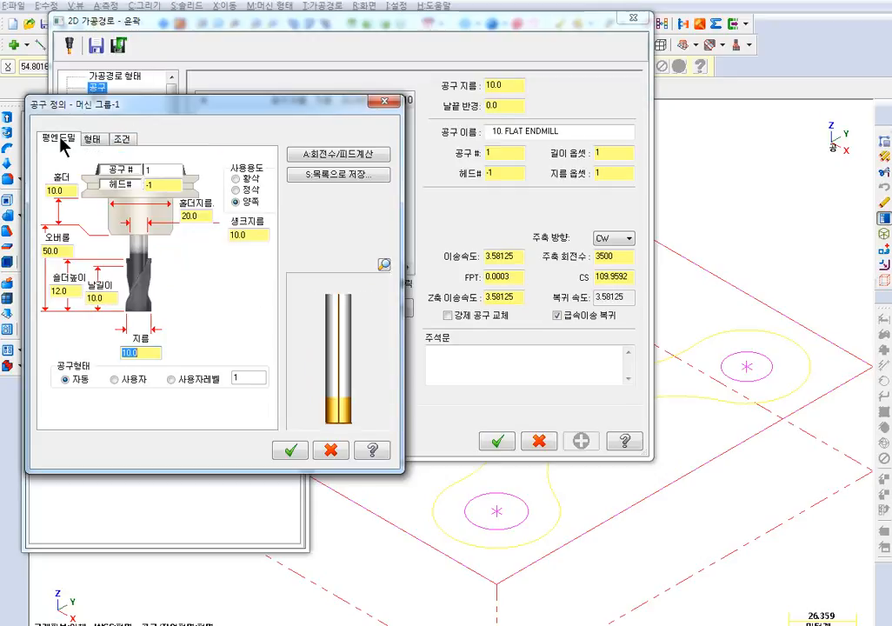
Set the tool's feed rate and Z plunge rate to 200, retract rate to 2000 and spindle speed to 1500
click(115, 140)
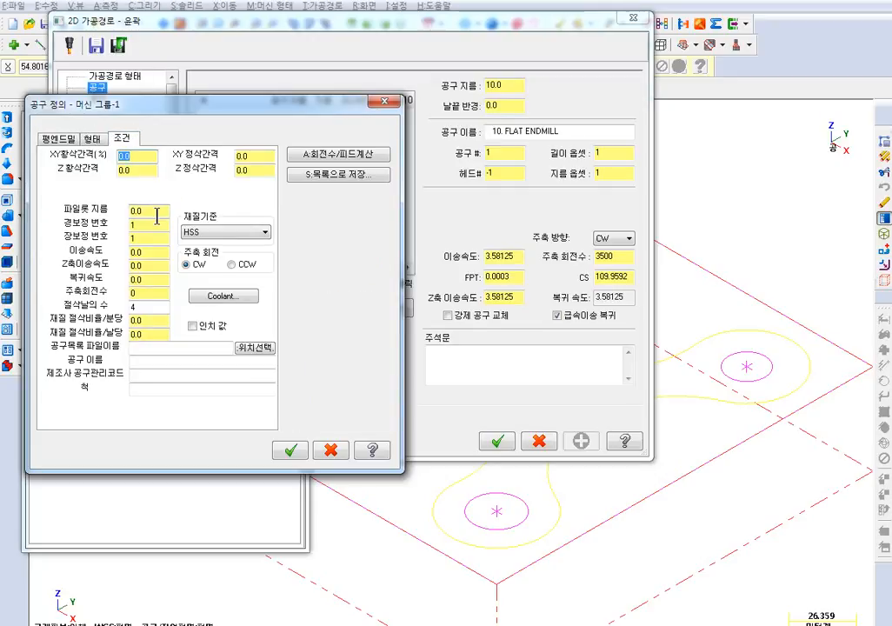
click(164, 252)
text(200)
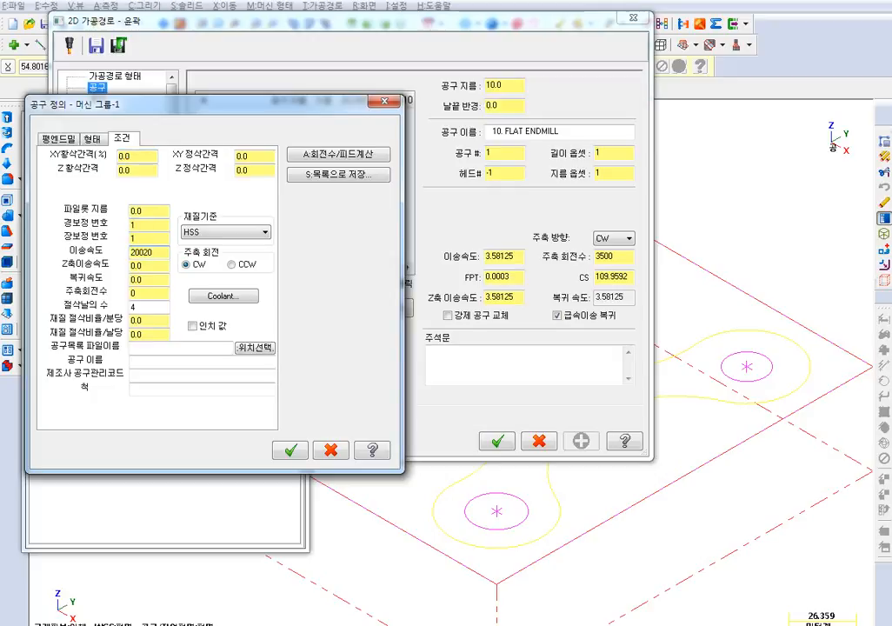
text(200)
key(Tab)
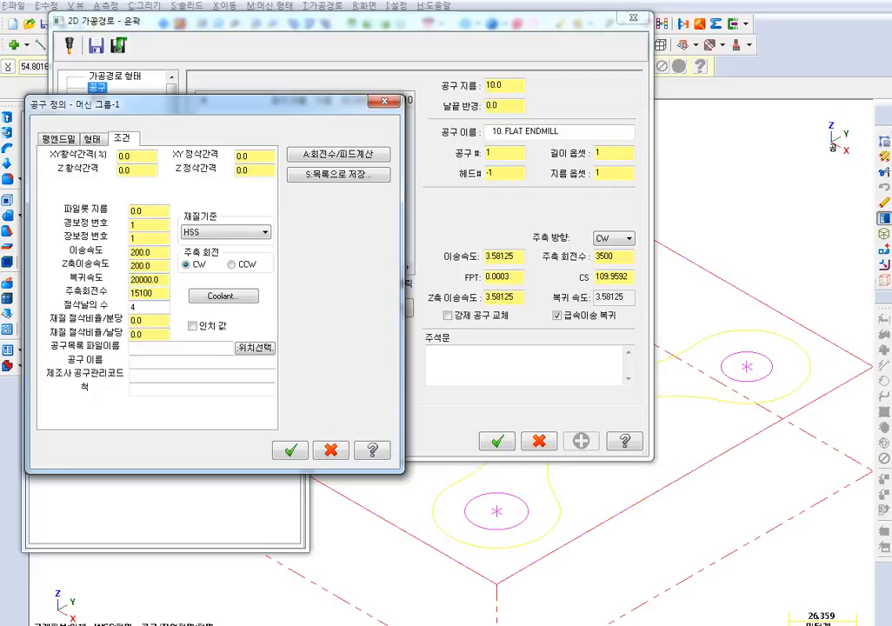
text(1500)
double_click(162, 279)
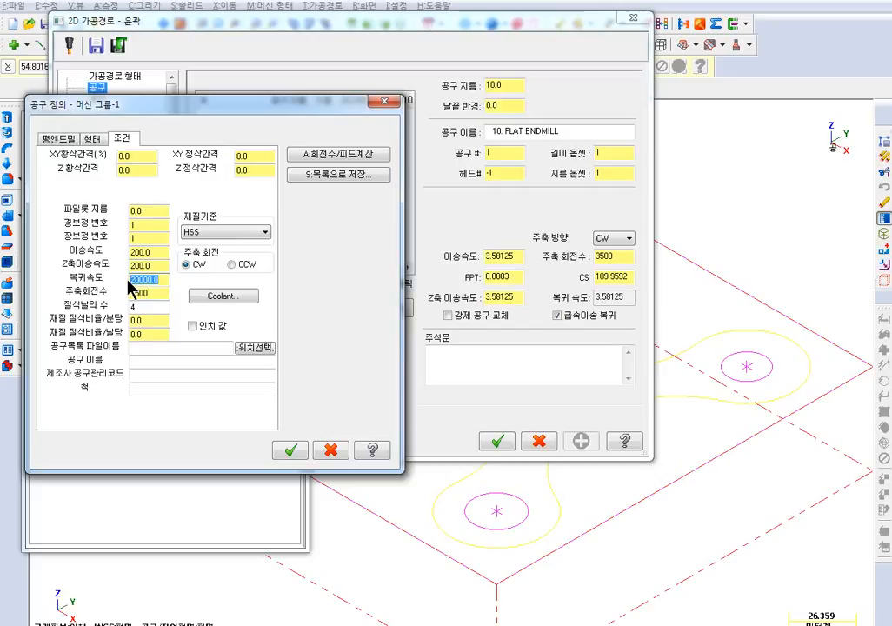
text(2000)
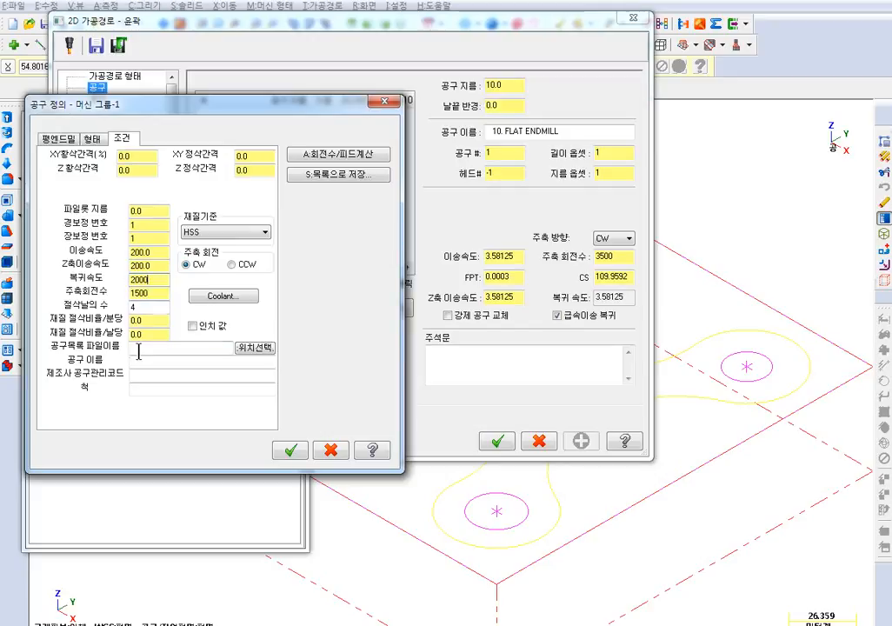
Name the new endmill FEM10 and accept its definition
click(148, 361)
text(F)
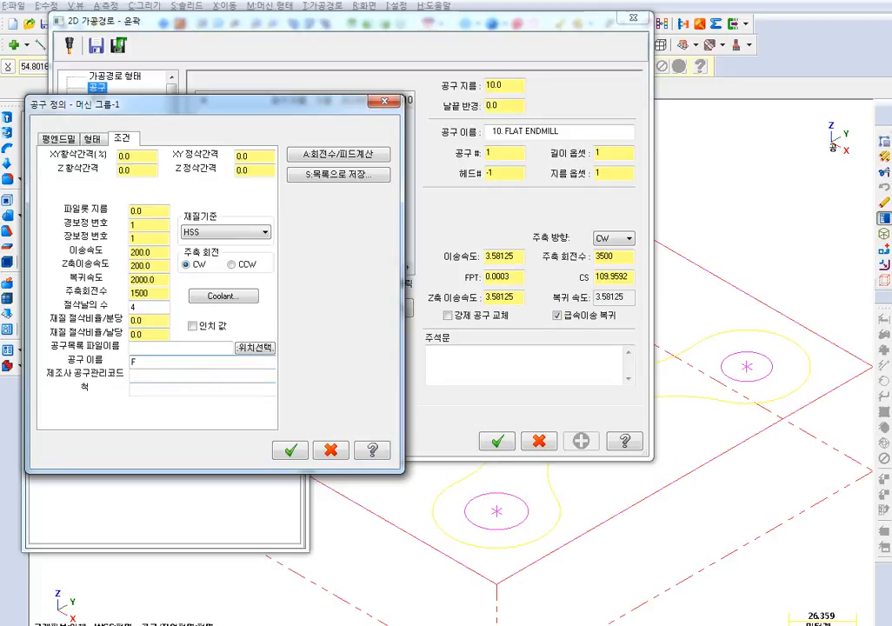
text(EM10)
click(290, 450)
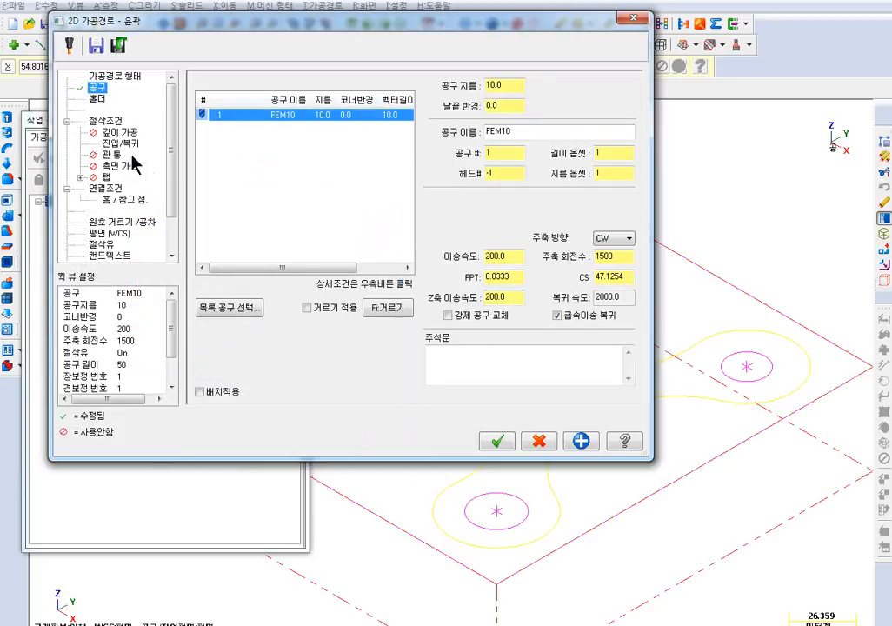
Leave 0.2 mm of stock on the walls and enable depth cuts with a 5 mm maximum rough step and 2 finish cuts
click(105, 120)
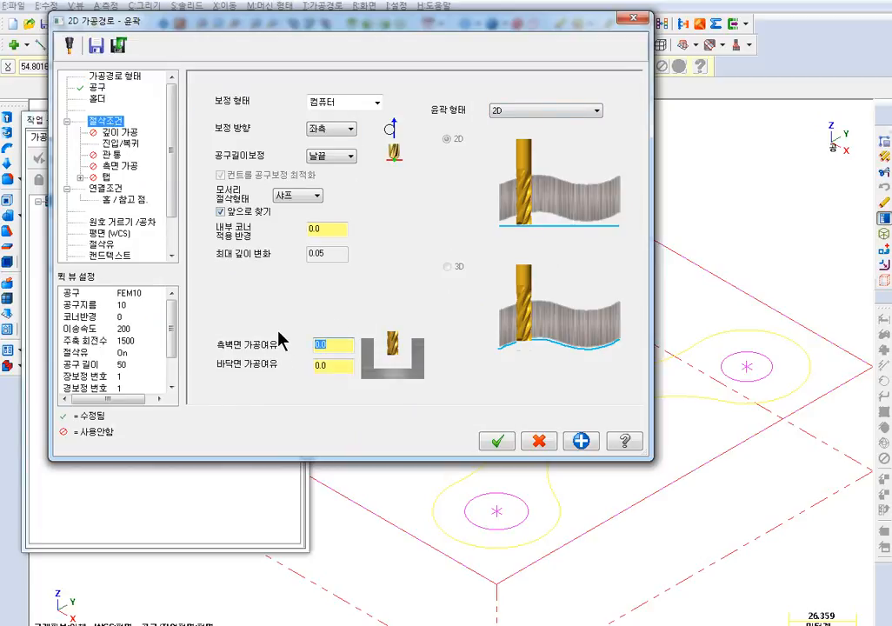
text(0.2)
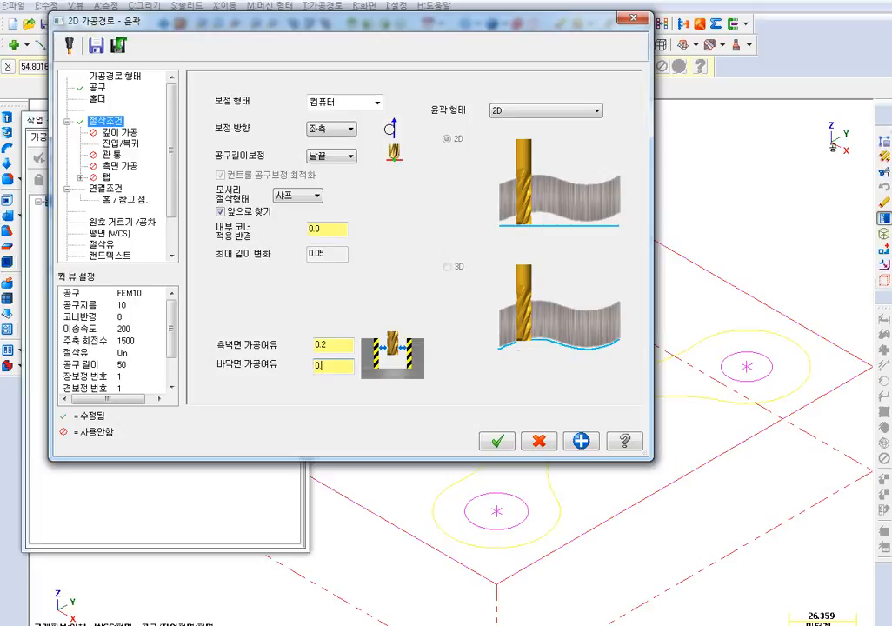
click(120, 133)
click(272, 124)
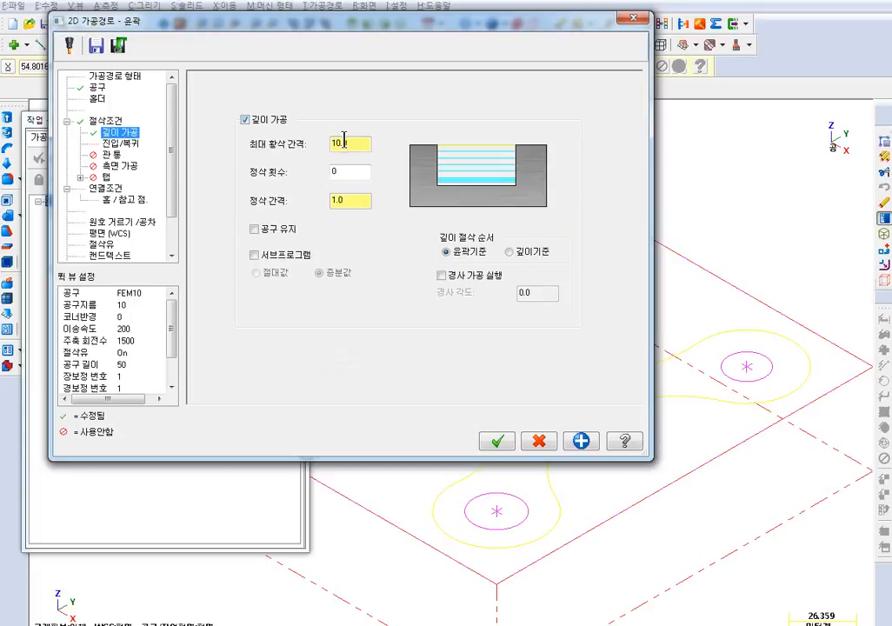
text(5)
key(Tab)
text(2)
key(Tab)
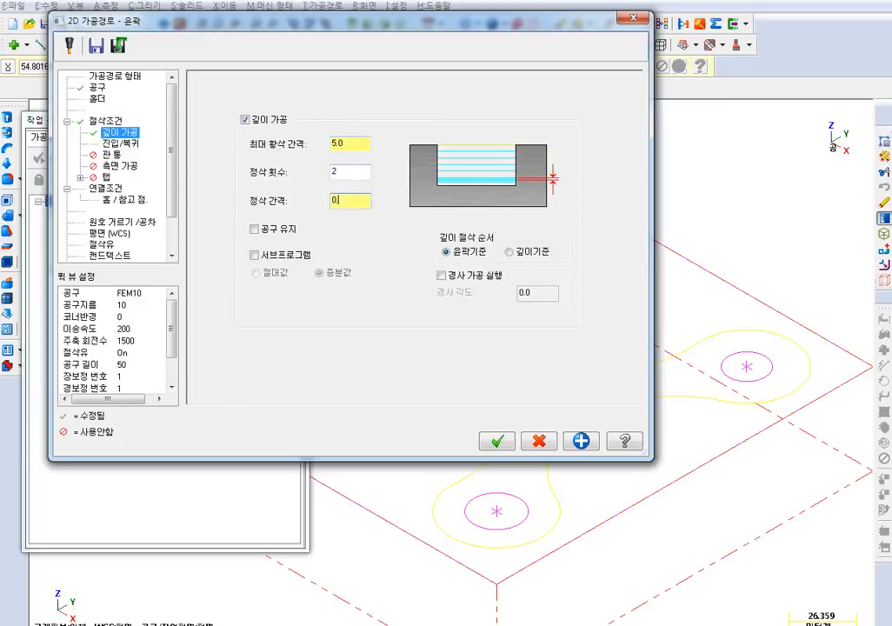
Enable multiple side passes for the contour with 18 roughing passes and 2 finishing passes
click(120, 166)
click(246, 102)
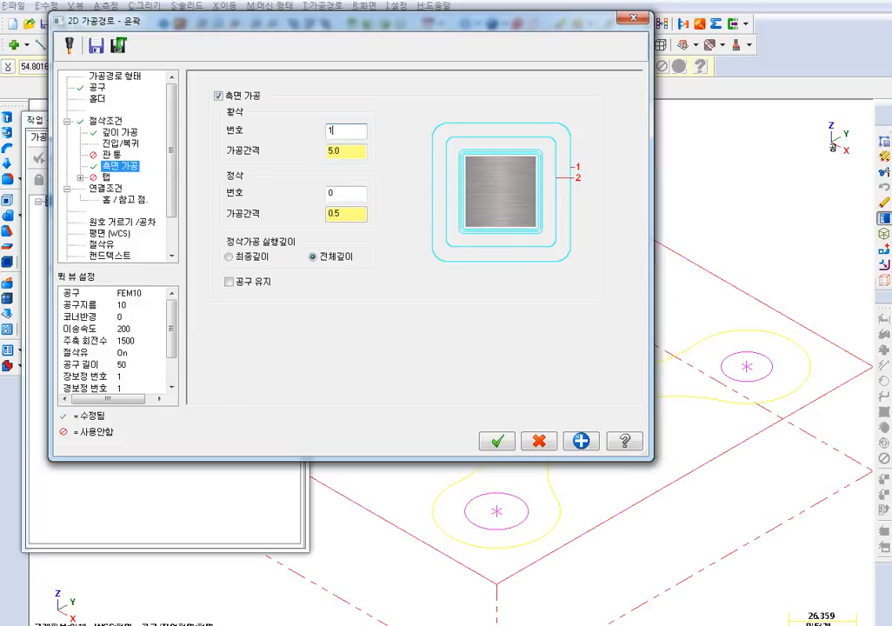
key(Tab)
key(Tab)
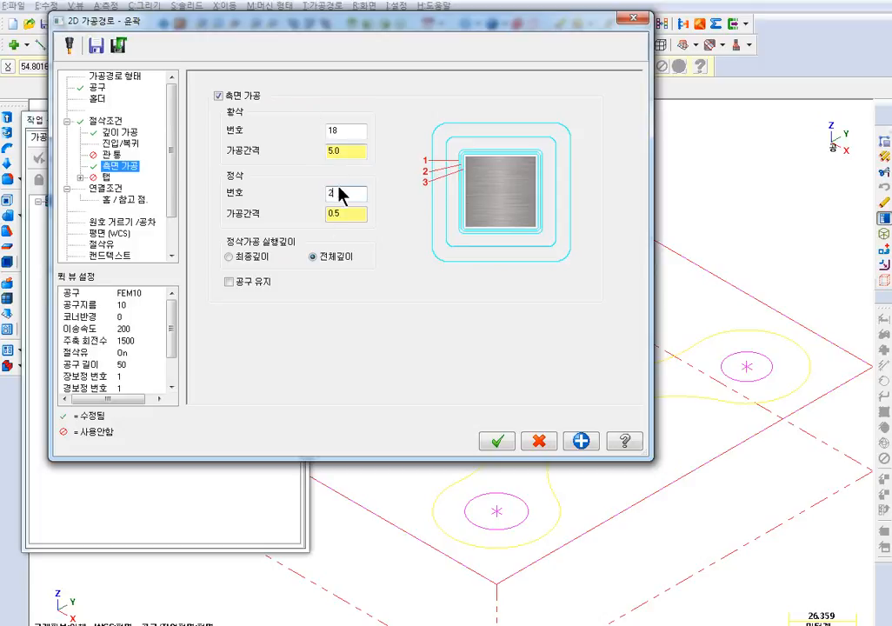
Set the absolute cutting depth to -30 in the linking parameters and generate the contour toolpath
click(105, 187)
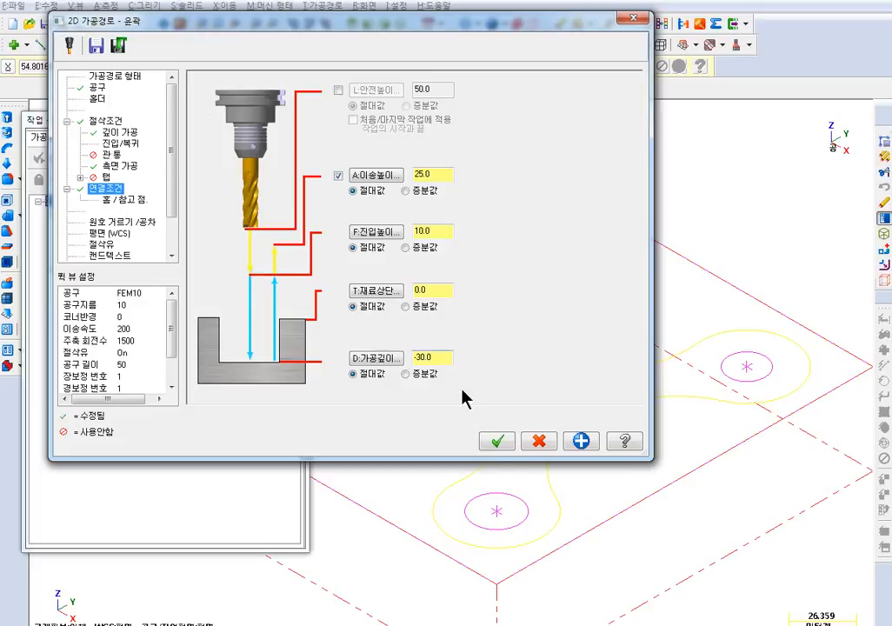
click(497, 440)
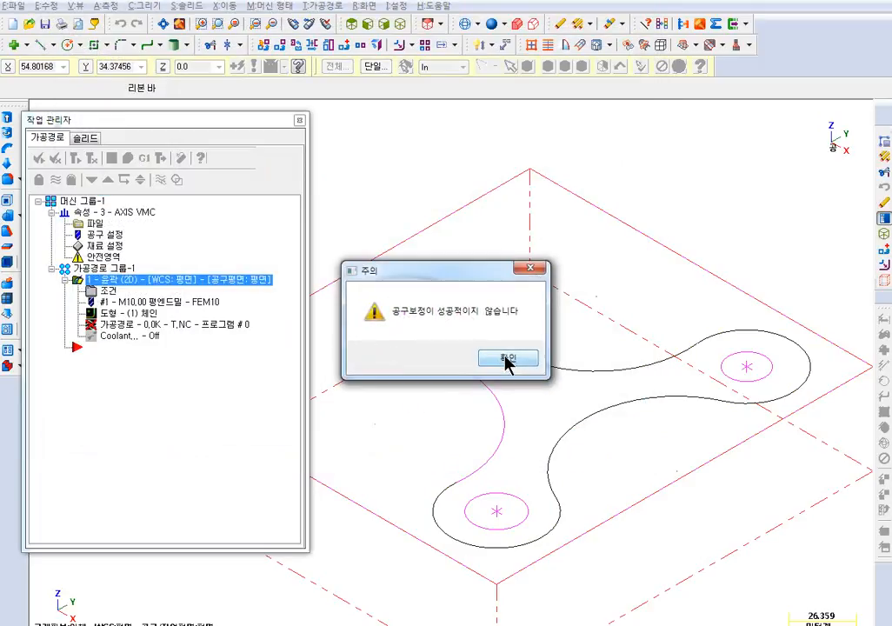
click(504, 362)
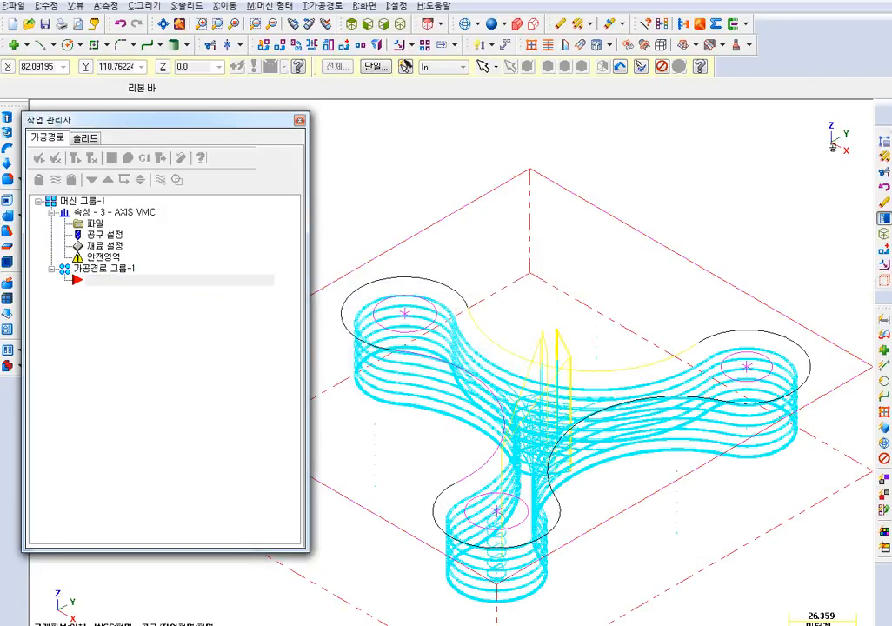
click(112, 236)
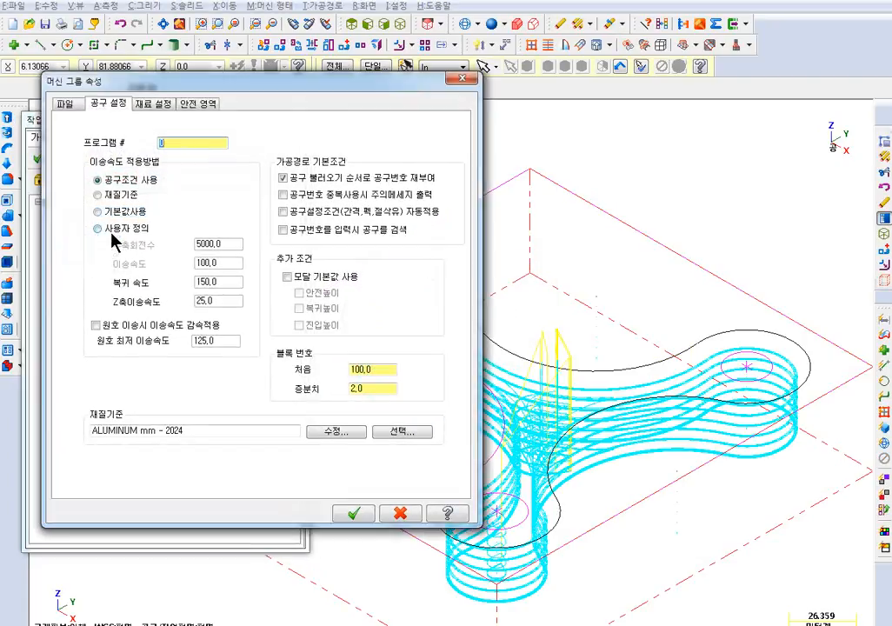
click(462, 79)
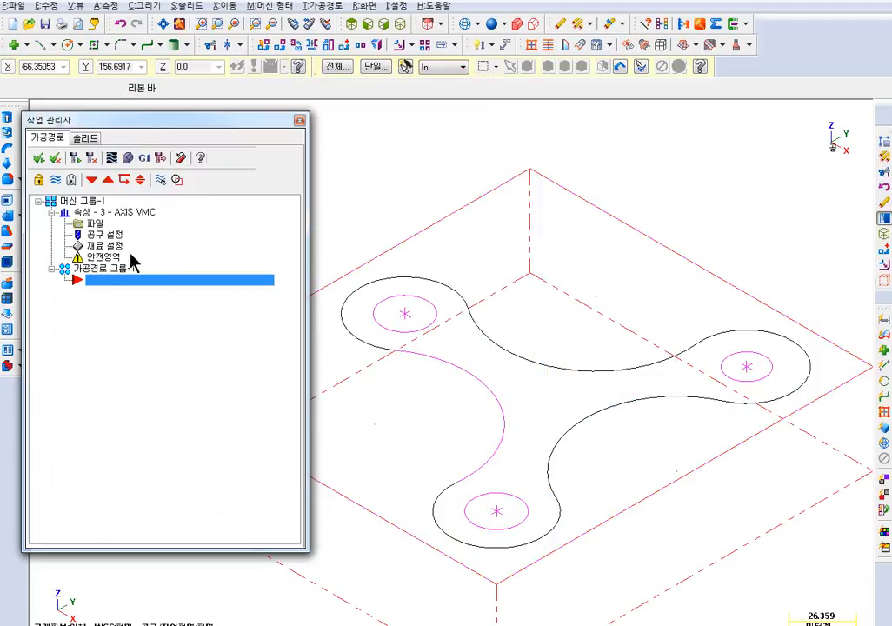
Create a new contour toolpath with the NC file name T, chaining the link's outer outline in the reversed direction
click(334, 6)
click(345, 25)
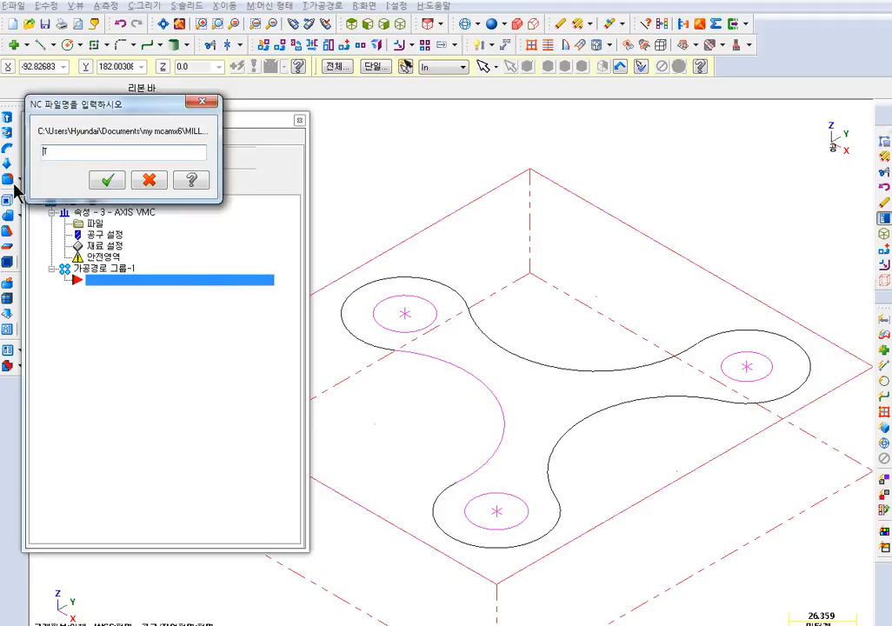
click(105, 180)
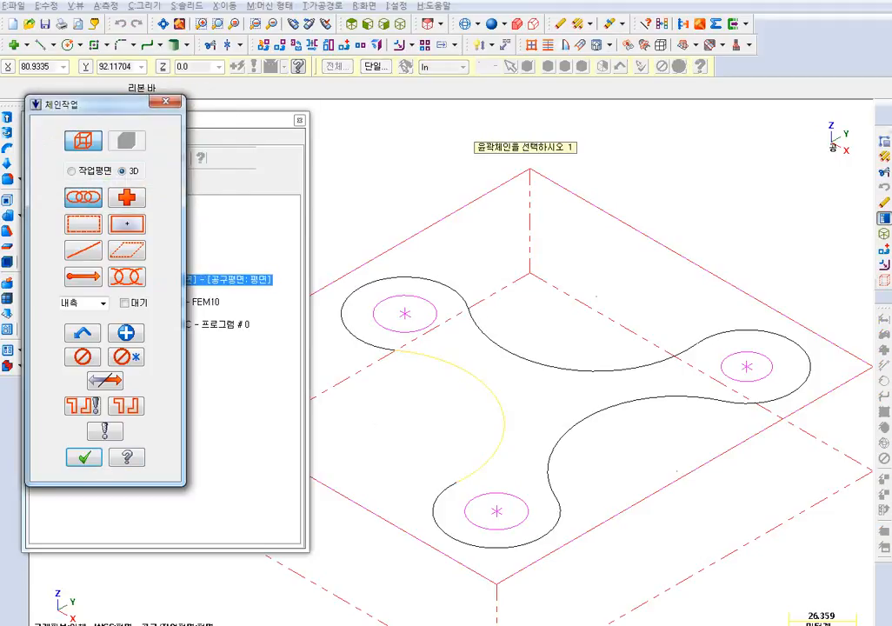
click(479, 383)
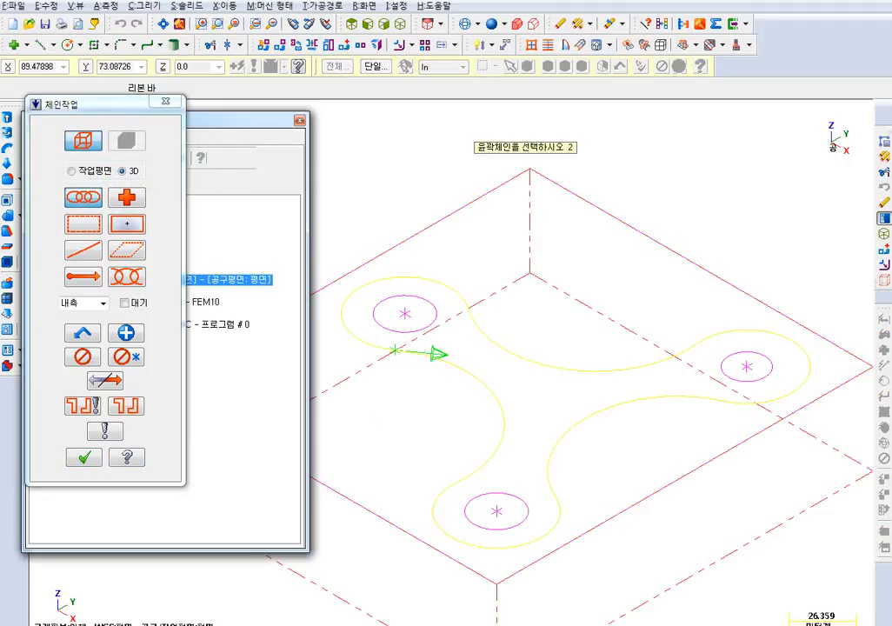
click(105, 381)
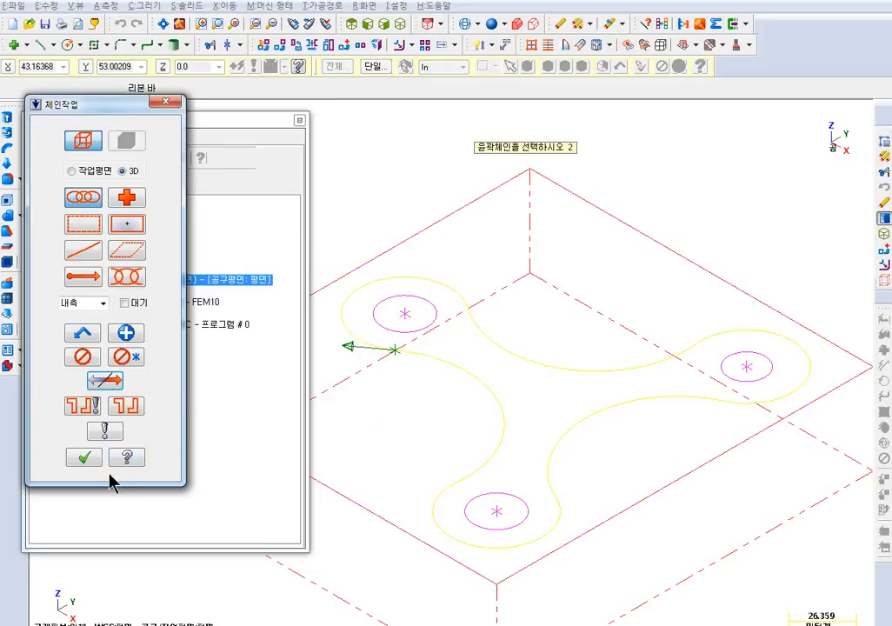
click(84, 457)
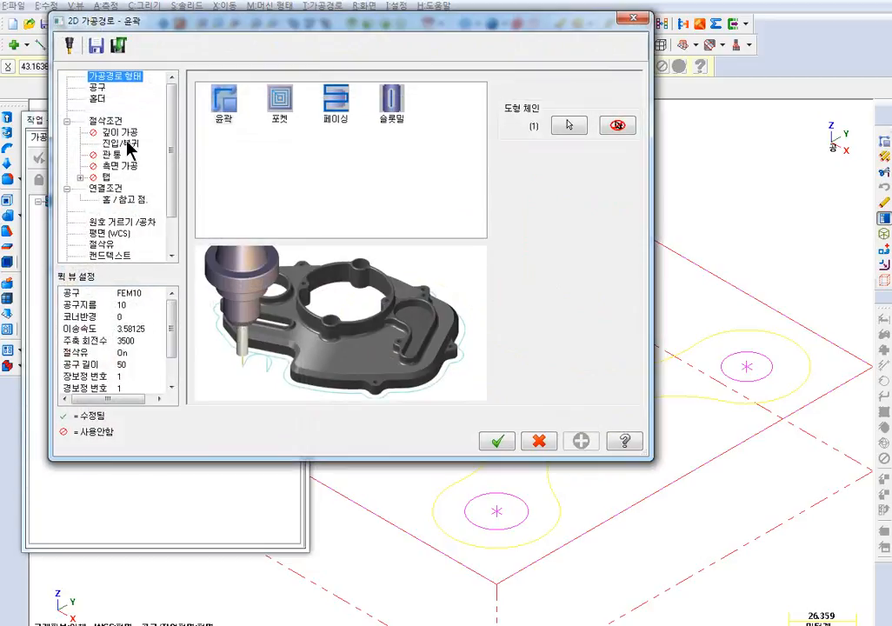
Set the contour's stock to leave to 0.2 mm on both the walls and the floor
click(105, 120)
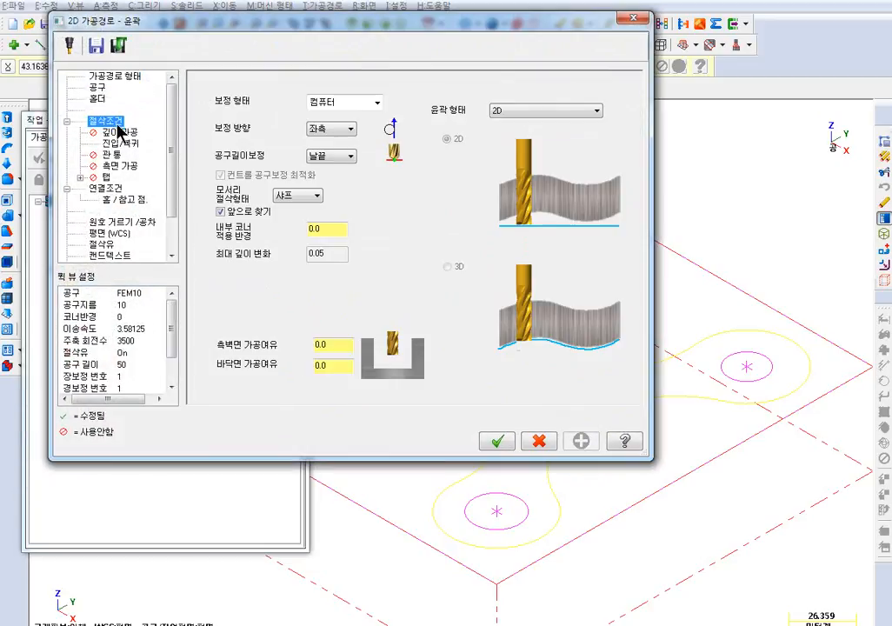
double_click(346, 349)
text(0.2)
key(Tab)
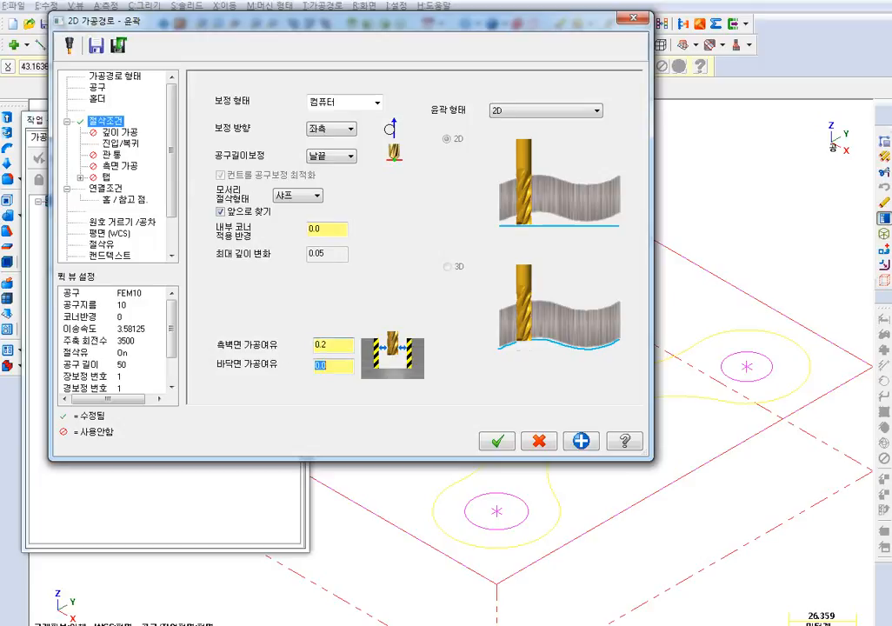
key(Return)
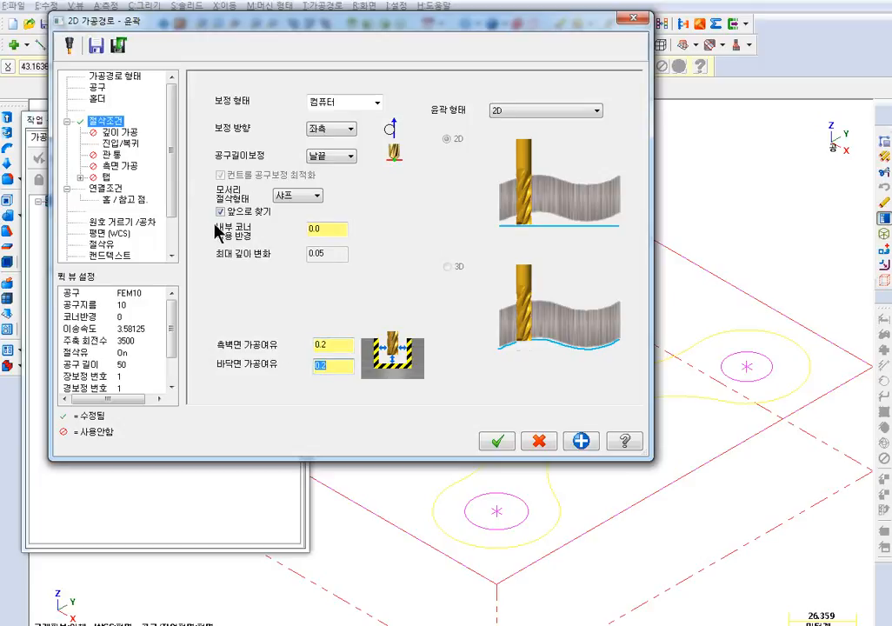
Enable depth cuts with a 5 mm maximum rough step, 2 finish cuts of 0.2 mm and the tool kept down
click(120, 131)
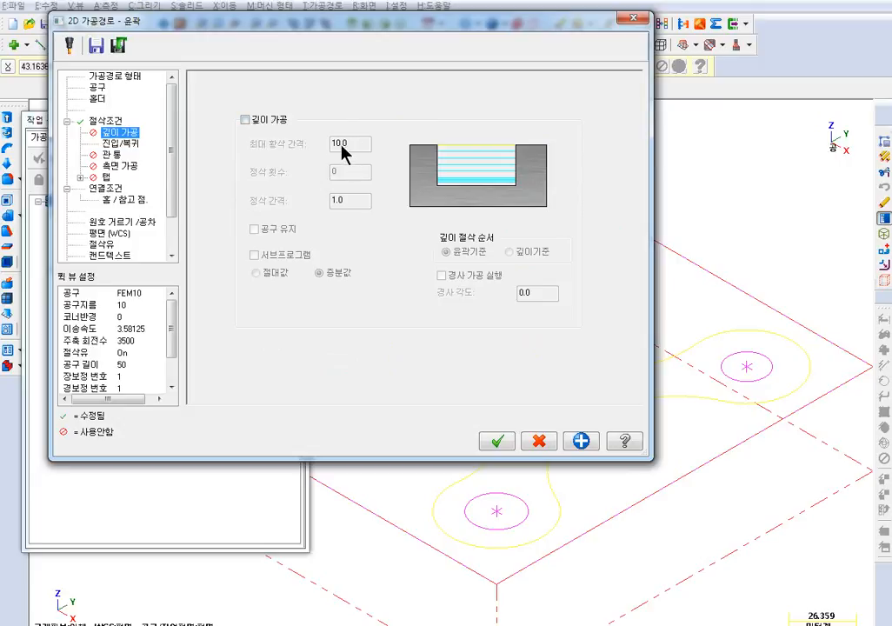
click(277, 120)
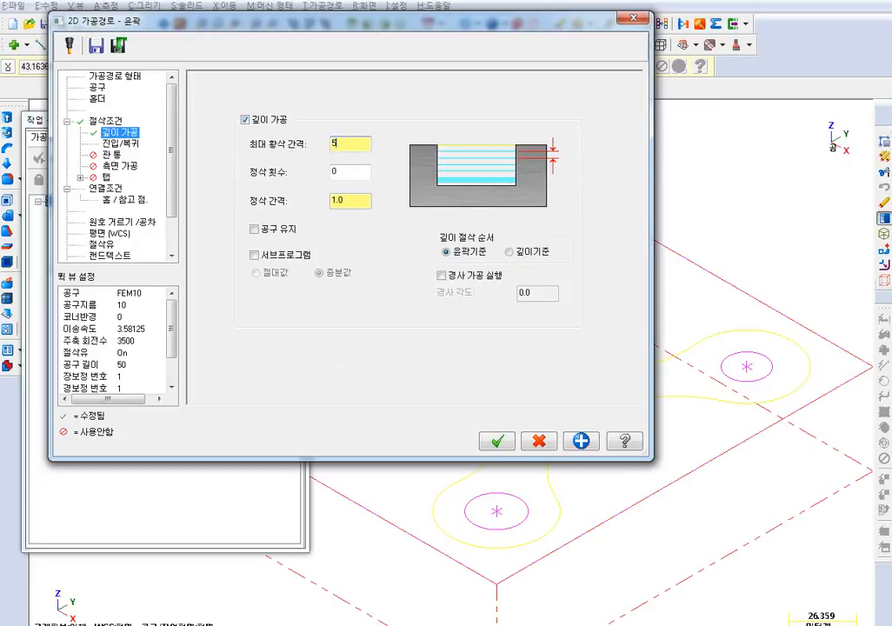
text(5)
key(Tab)
text(2)
key(Tab)
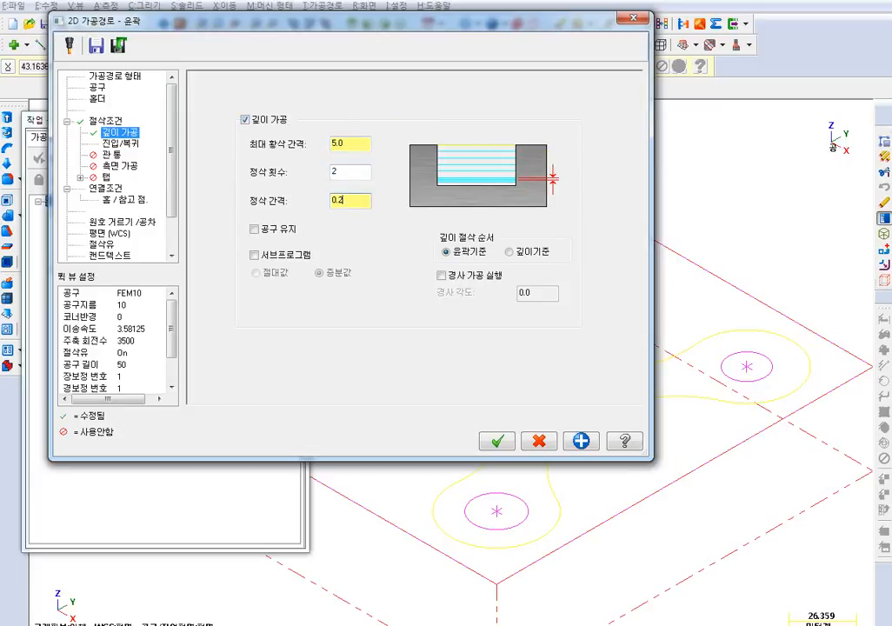
click(275, 229)
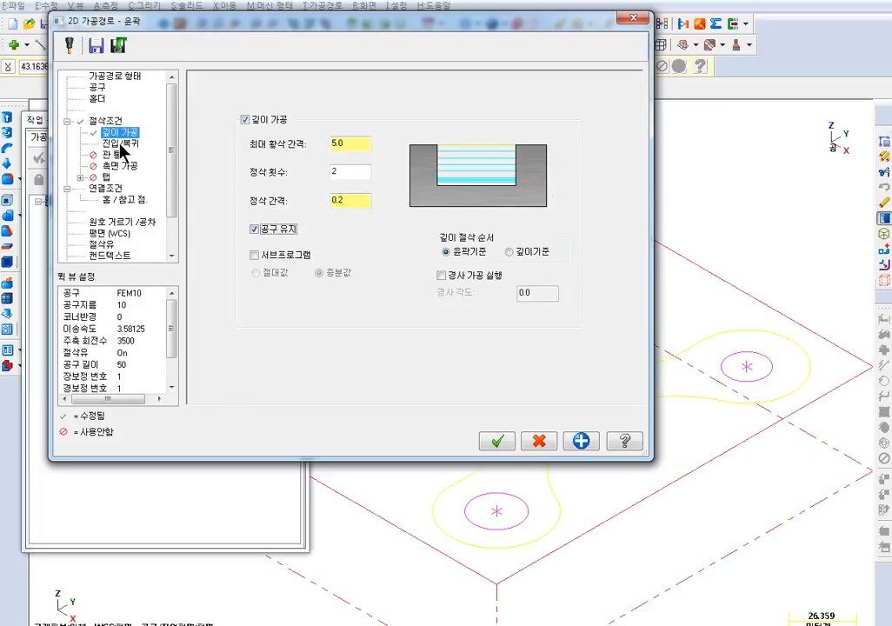
Turn off the contour's lead-in and lead-out moves and extend the contour's start and end by 75% (7.5 mm)
click(121, 144)
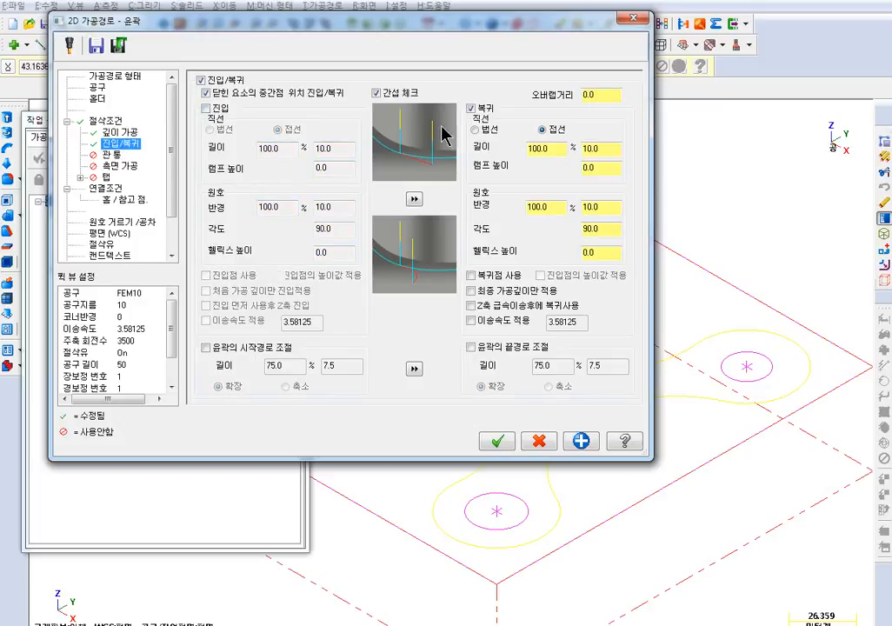
click(471, 109)
click(471, 347)
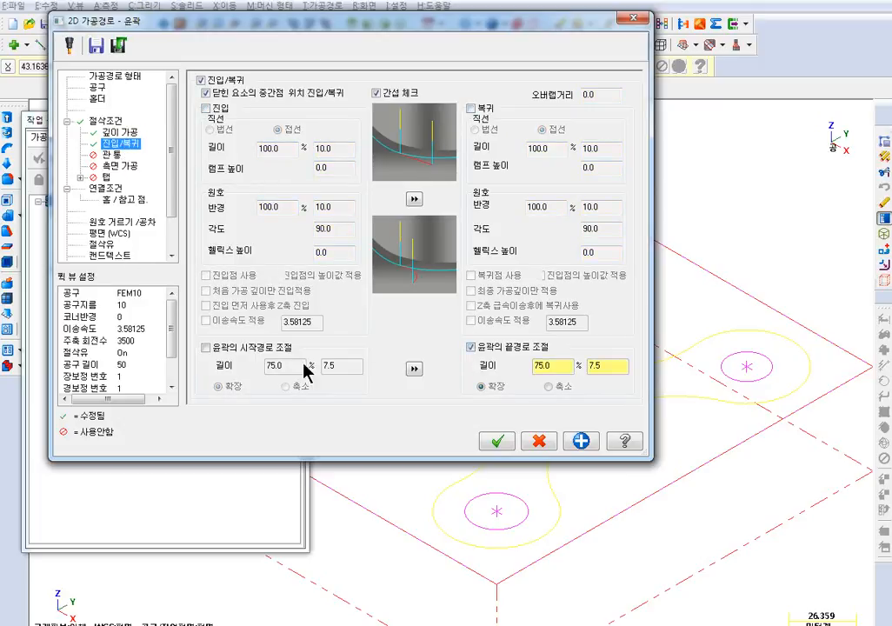
click(217, 347)
Enable multi passes with 16 roughing passes at 5 mm and 2 finishing passes at 0.2 mm, finishing only at the final depth
click(120, 166)
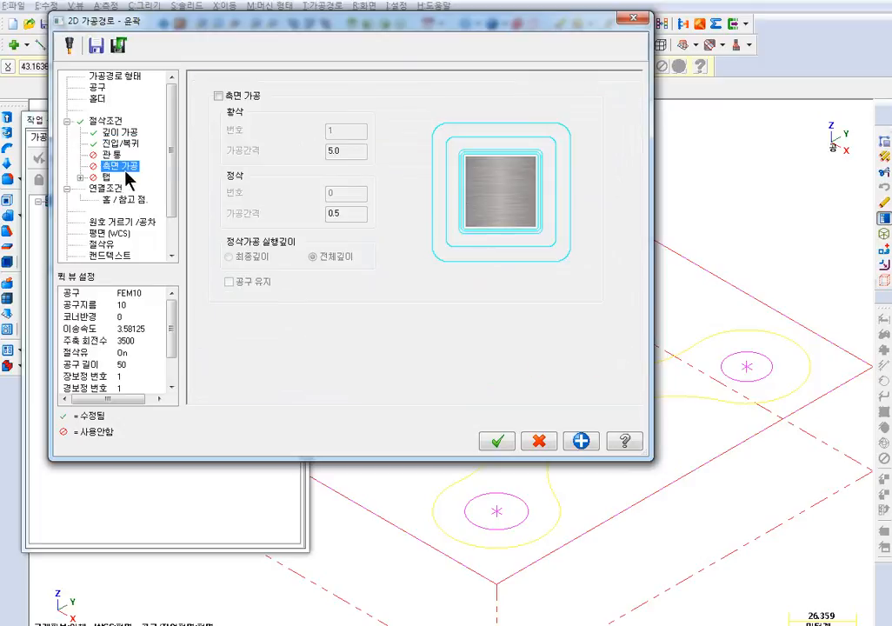
click(218, 96)
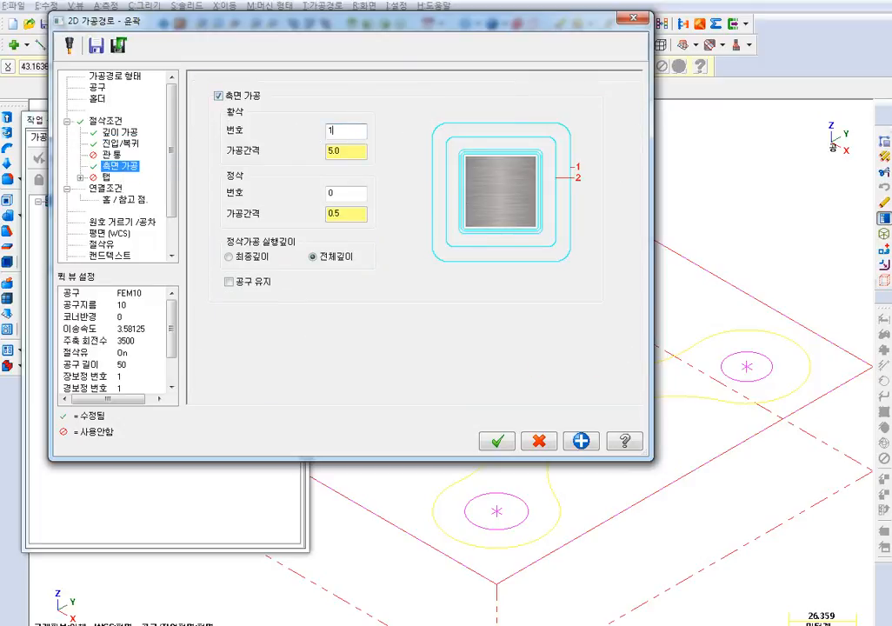
text(16)
key(Tab)
key(Tab)
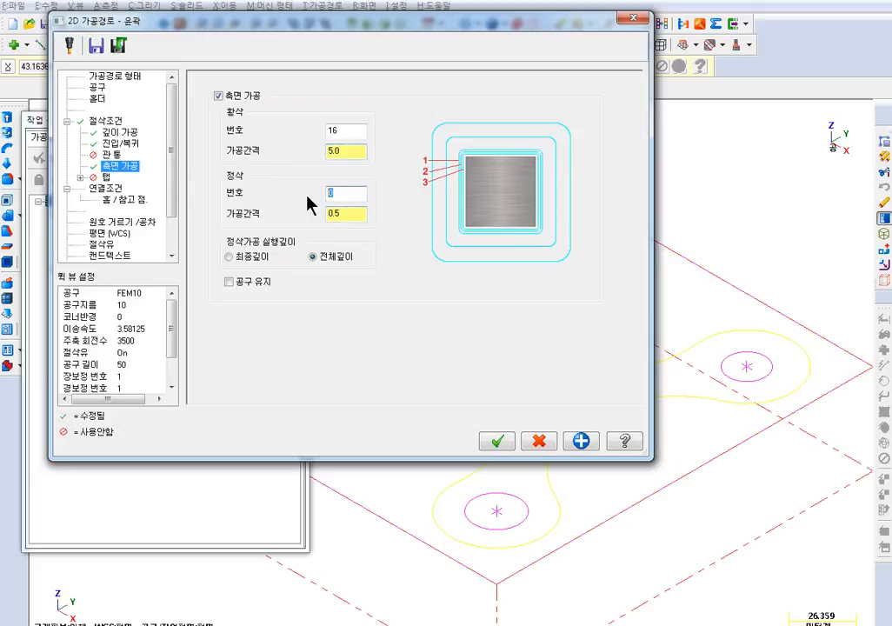
text(2)
key(Tab)
text(0)
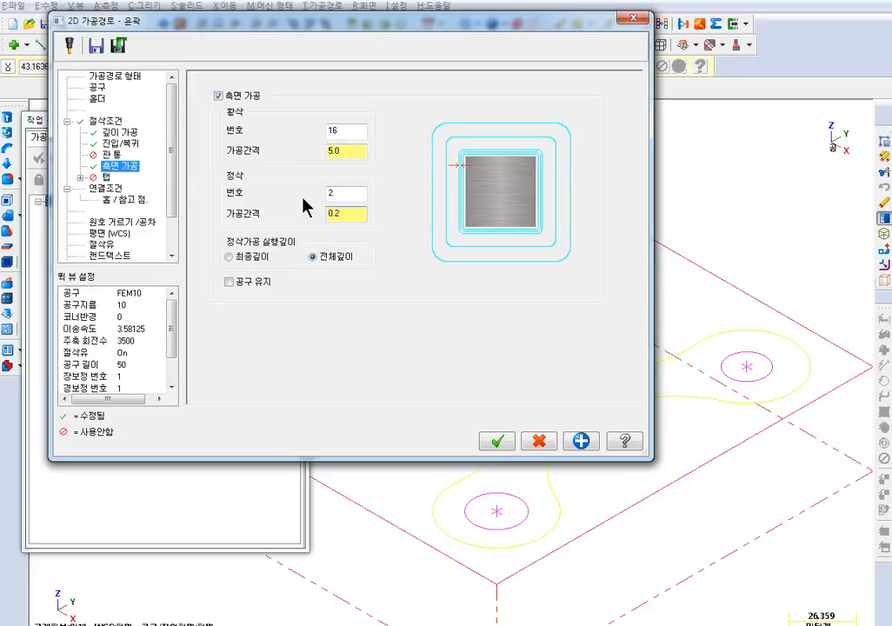
click(241, 259)
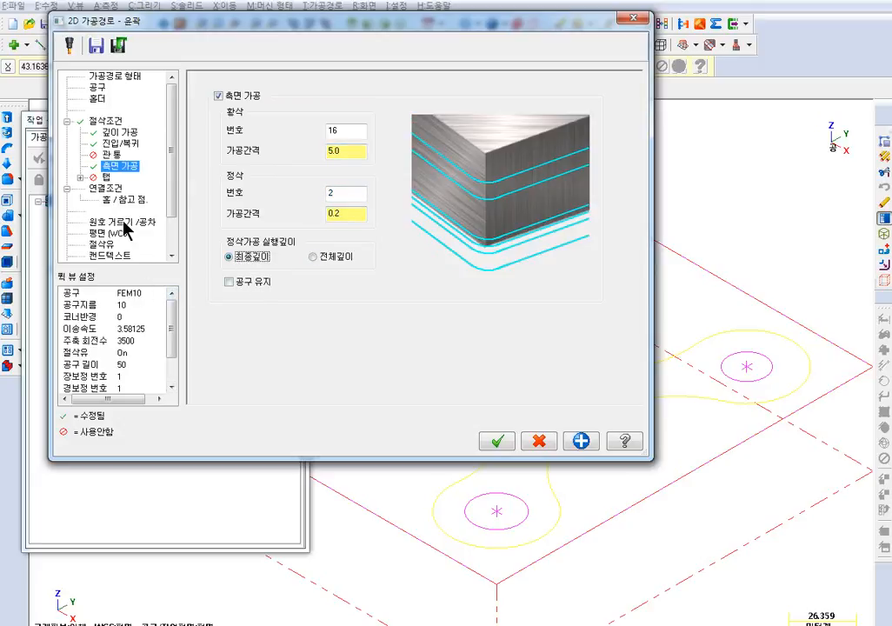
Switch the contour's cutting depth to absolute in the linking parameters and generate the toolpath
click(111, 189)
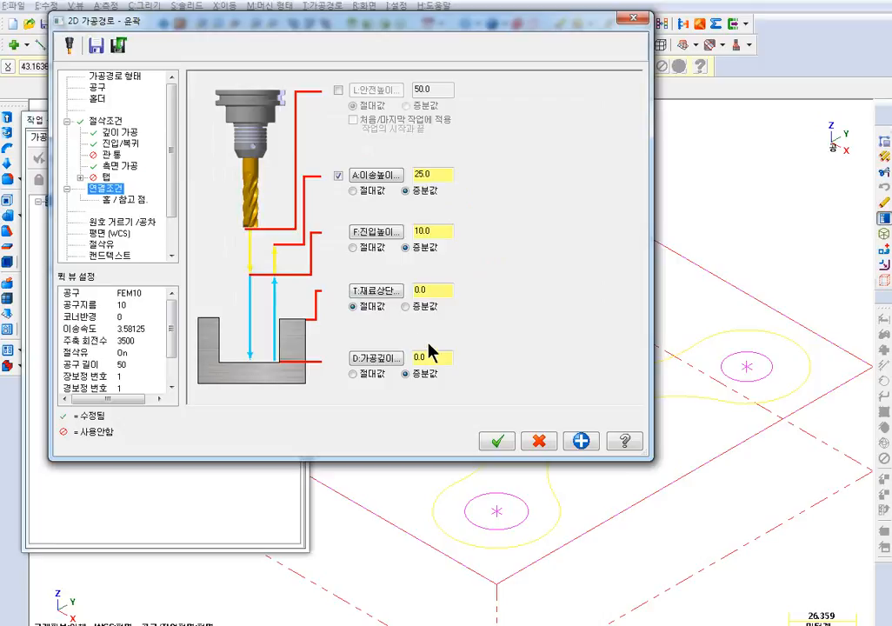
click(363, 376)
click(494, 441)
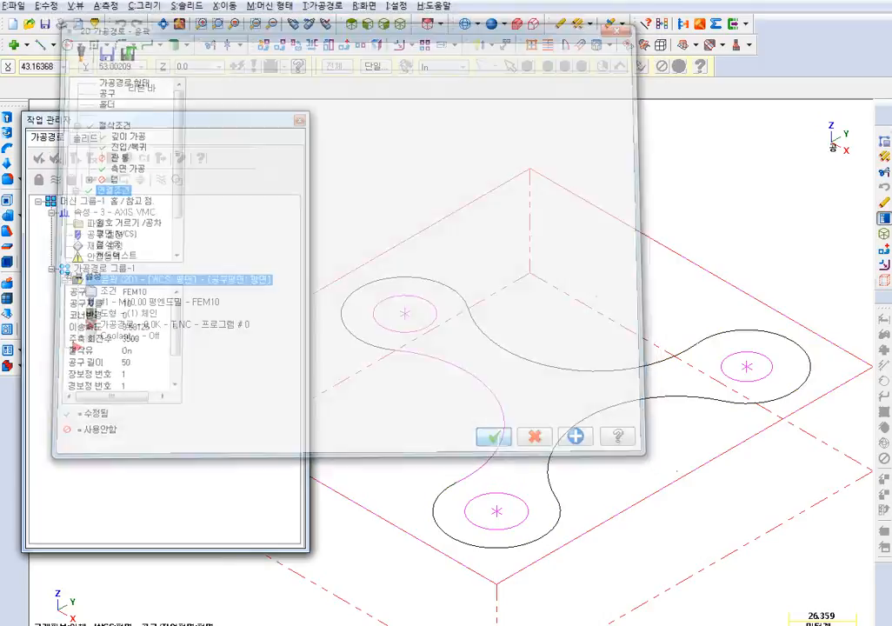
Examine the extent of the contour passes around the link and stock from isometric, tilted and top views
scroll(497, 391, down, 6)
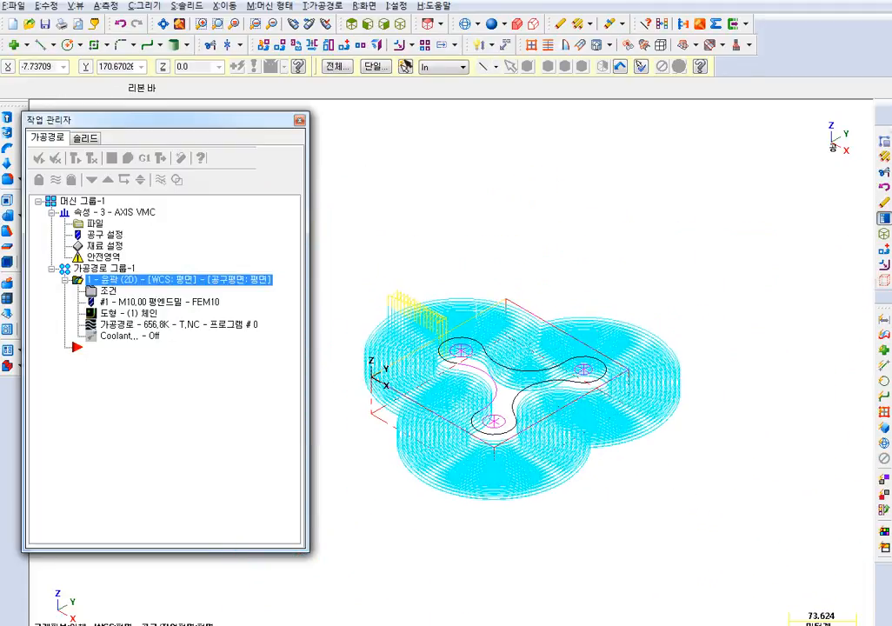
key(alt+t)
key(alt+t)
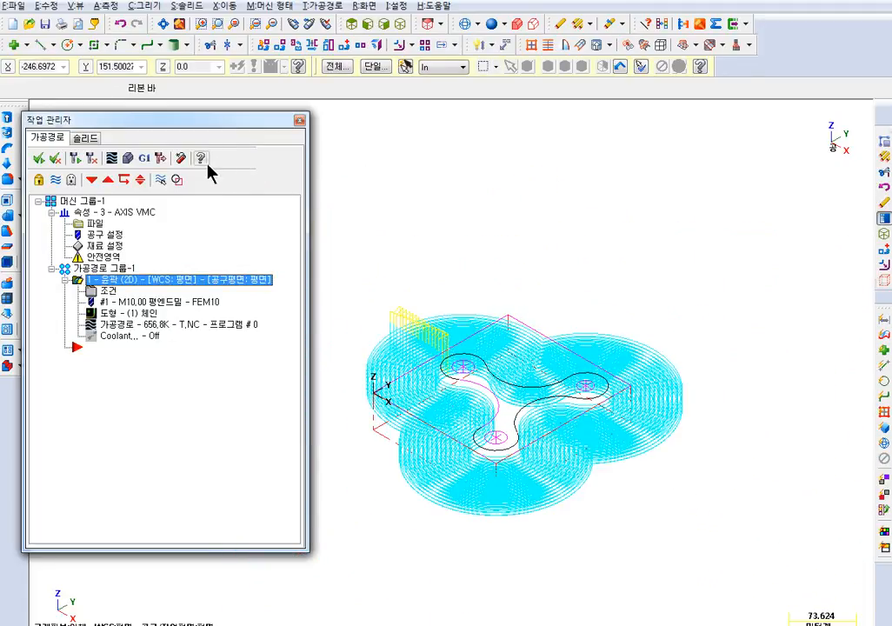
scroll(426, 374, up, 2)
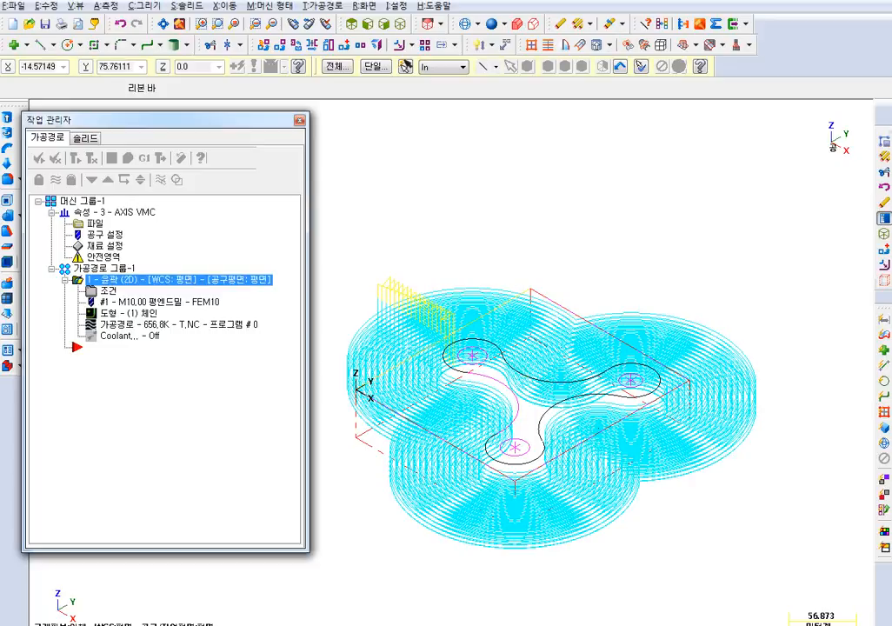
middle_drag(544, 328, 547, 395)
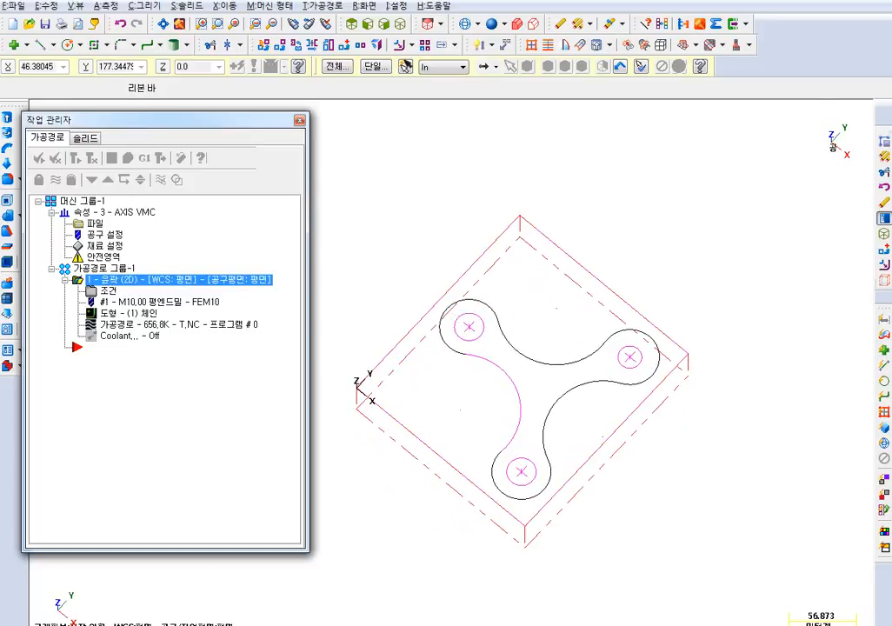
middle_drag(516, 317, 519, 374)
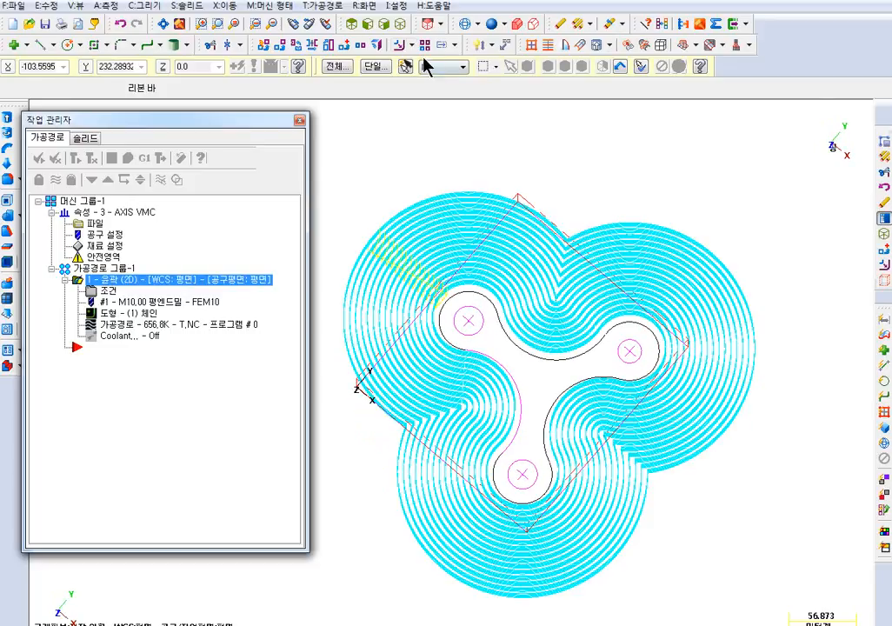
click(352, 25)
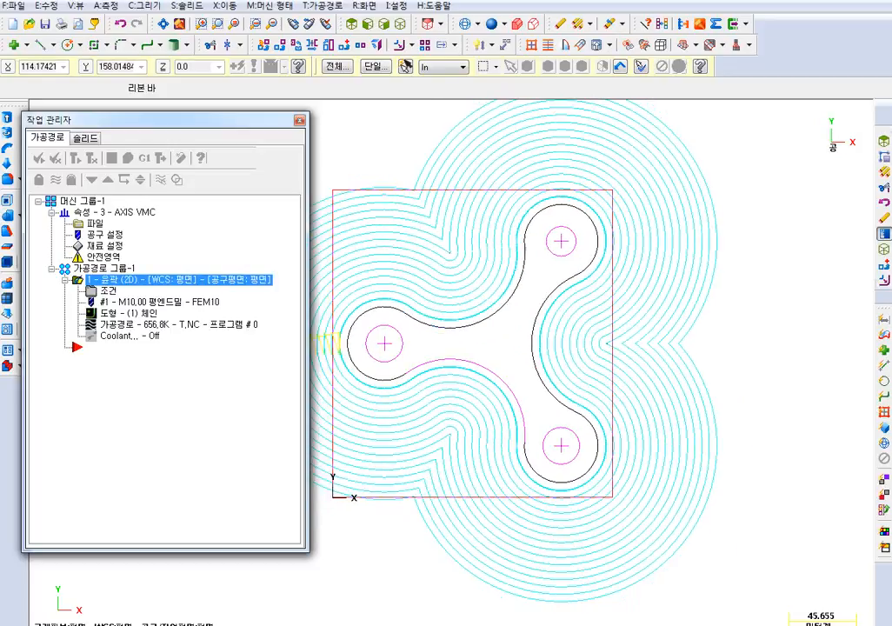
shift+middle_drag(507, 284, 593, 321)
scroll(595, 356, up, 3)
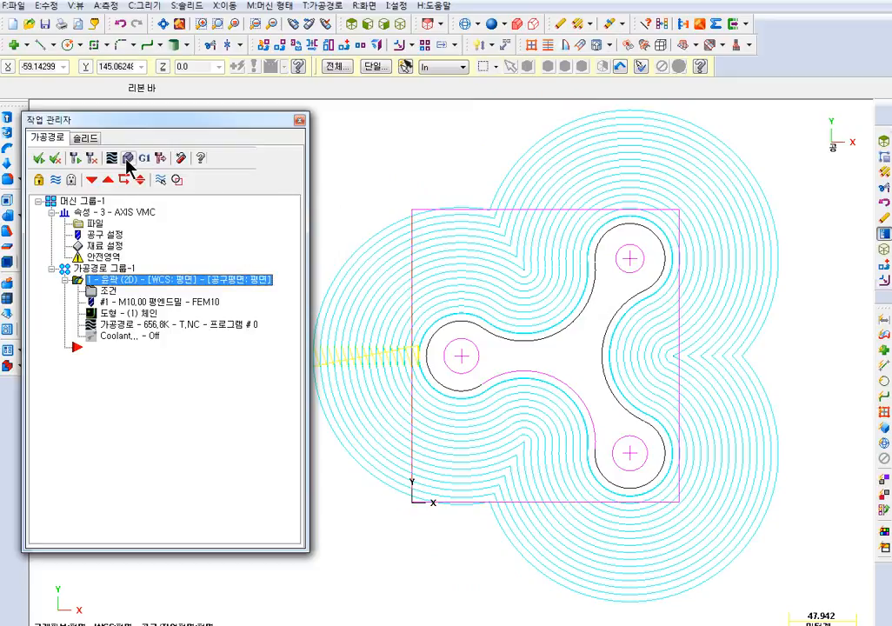
Run the machining simulation of the contour toolpath in the isometric view at maximum speed, inspect the machined part, and close the simulation
click(399, 23)
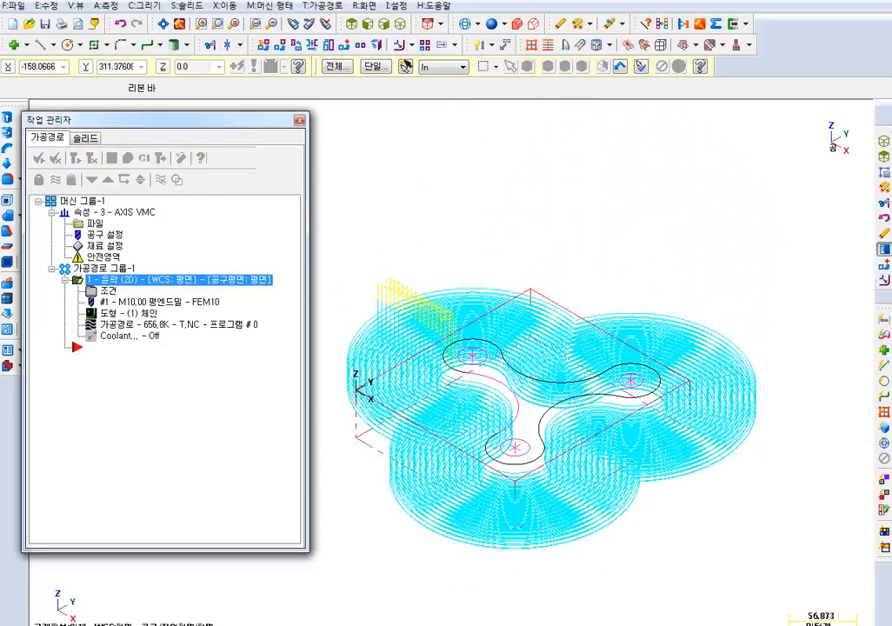
click(129, 158)
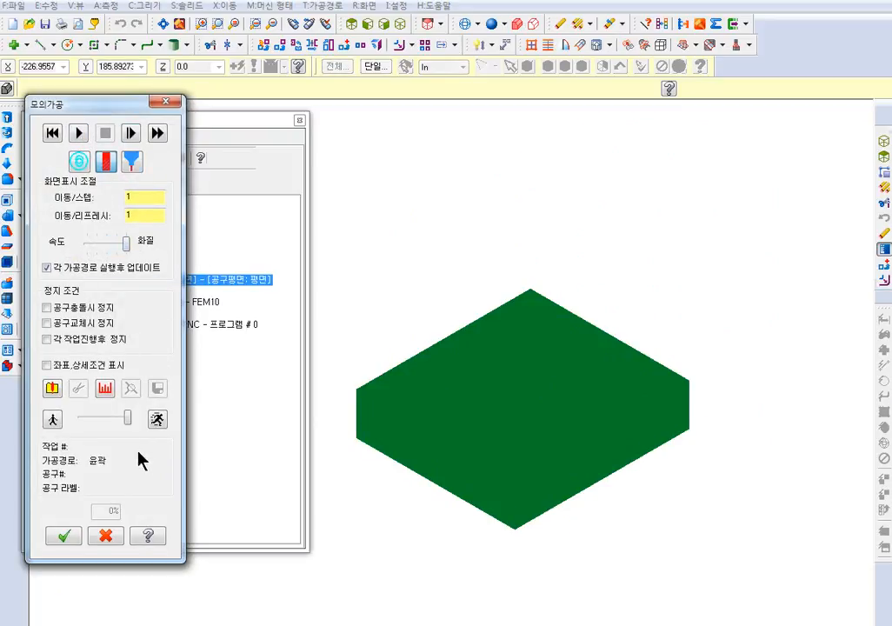
click(79, 134)
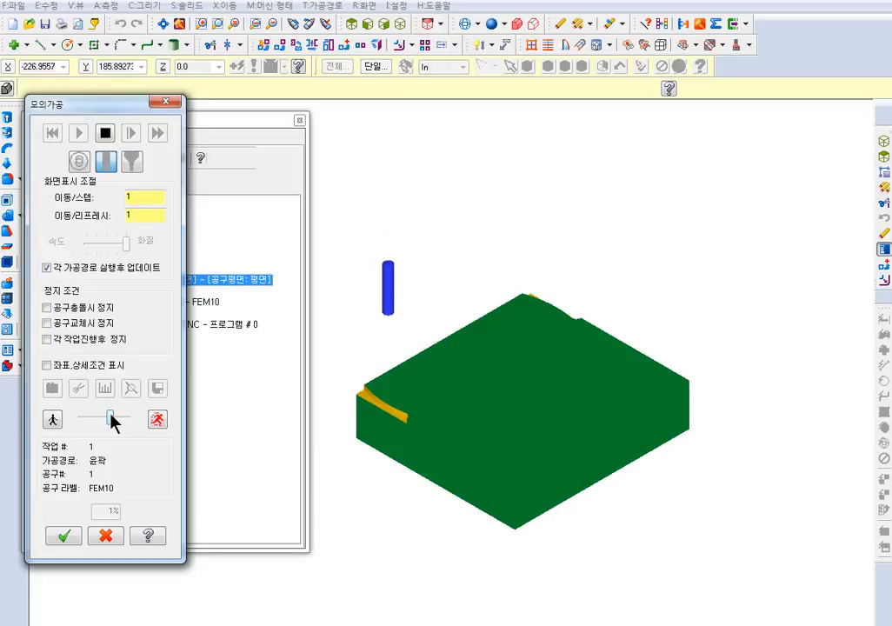
drag(111, 420, 136, 424)
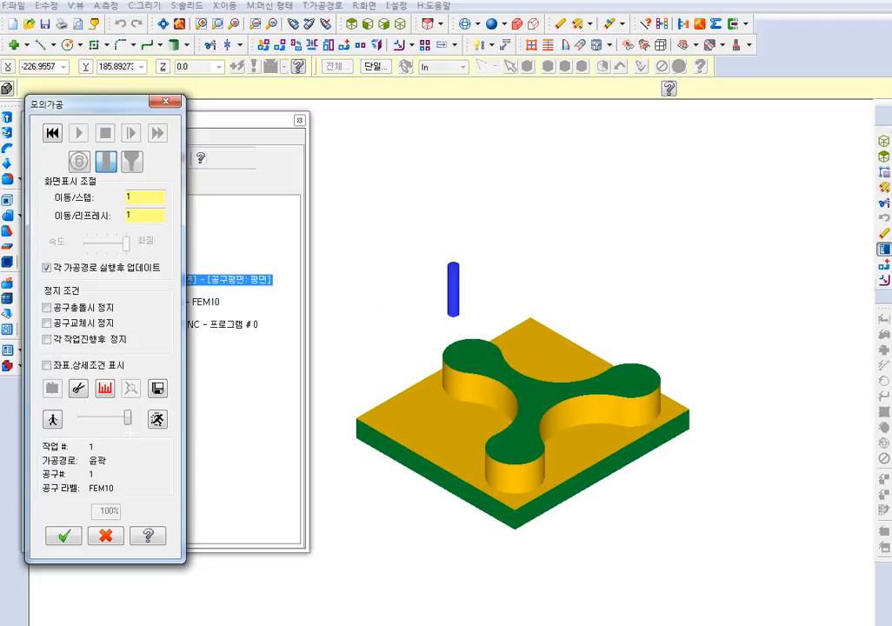
mouse_move(504, 324)
middle_down()
mouse_move(500, 351)
mouse_move(506, 319)
middle_up()
click(165, 100)
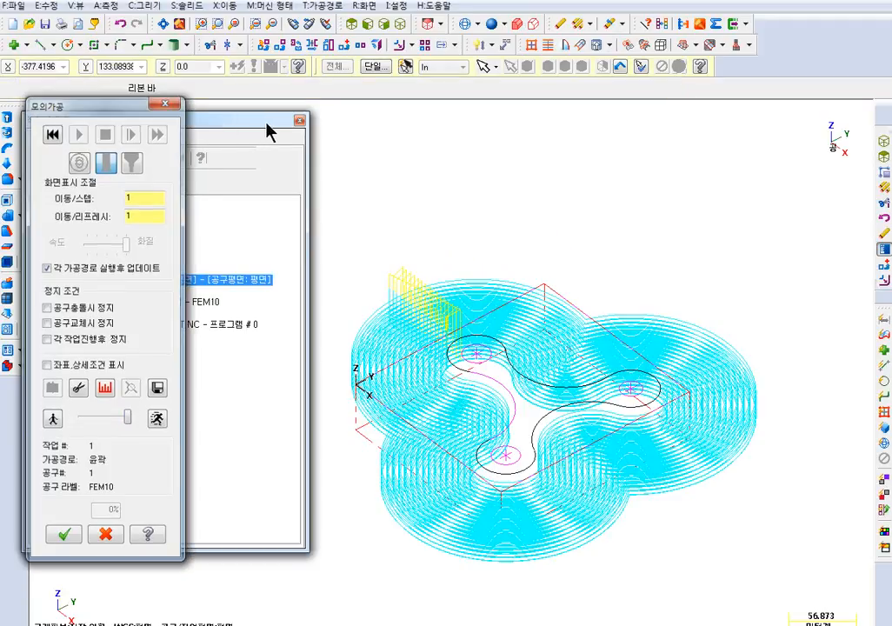
Move the operations manager slightly aside and show the toolpath from the top view
drag(250, 128, 235, 122)
click(353, 25)
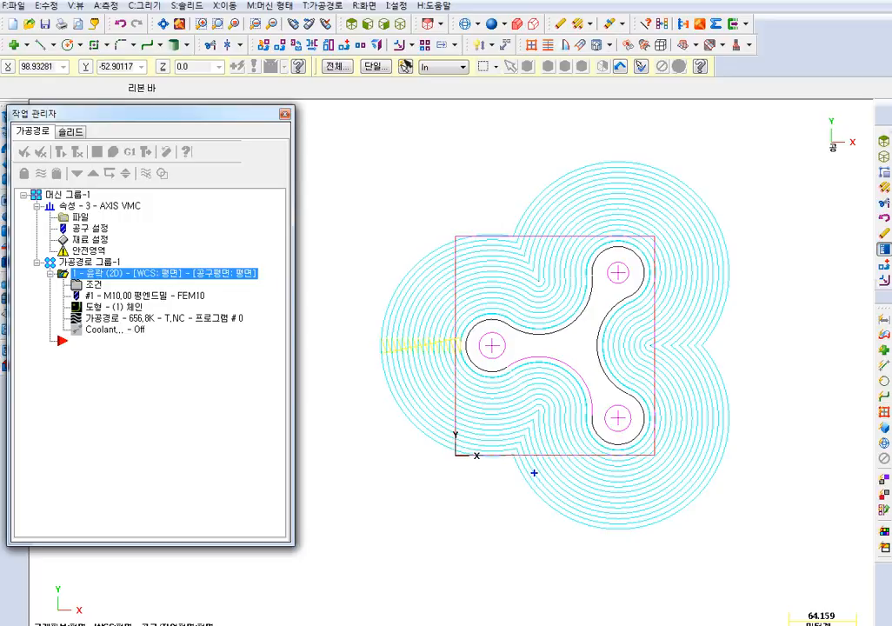
drag(681, 391, 709, 236)
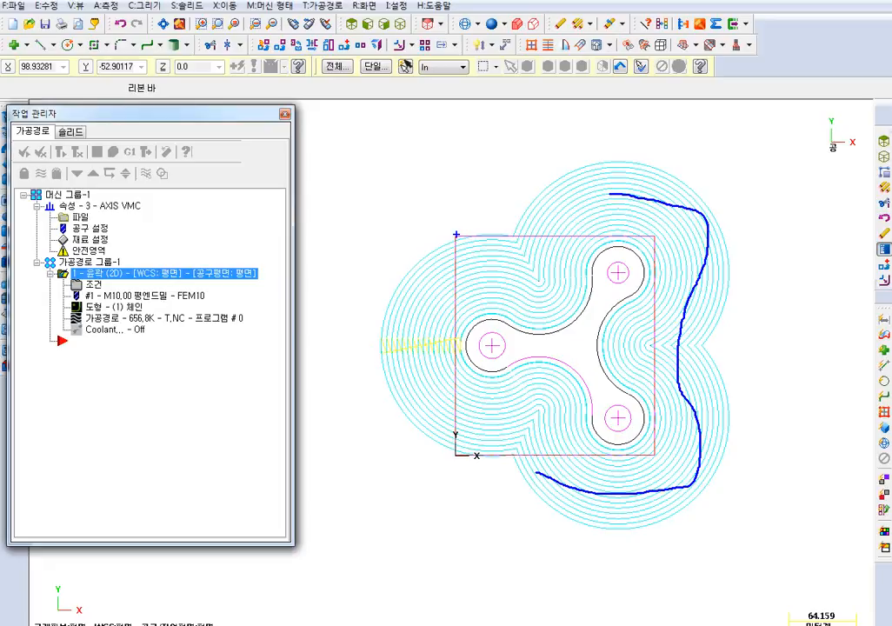
mouse_move(457, 233)
mouse_down()
mouse_move(591, 457)
mouse_move(653, 454)
mouse_up()
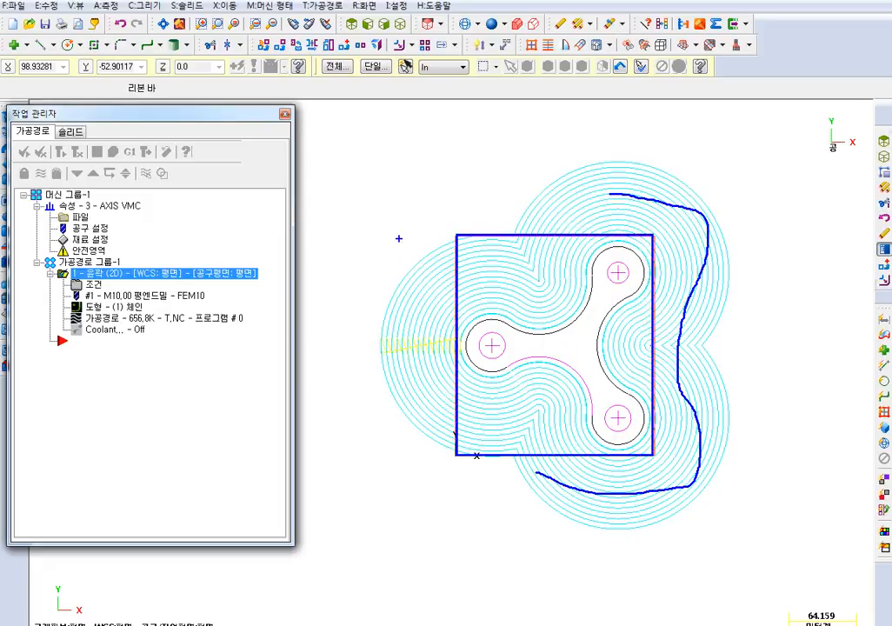
mouse_move(441, 221)
mouse_down()
mouse_move(499, 399)
mouse_move(662, 466)
mouse_up()
key(Escape)
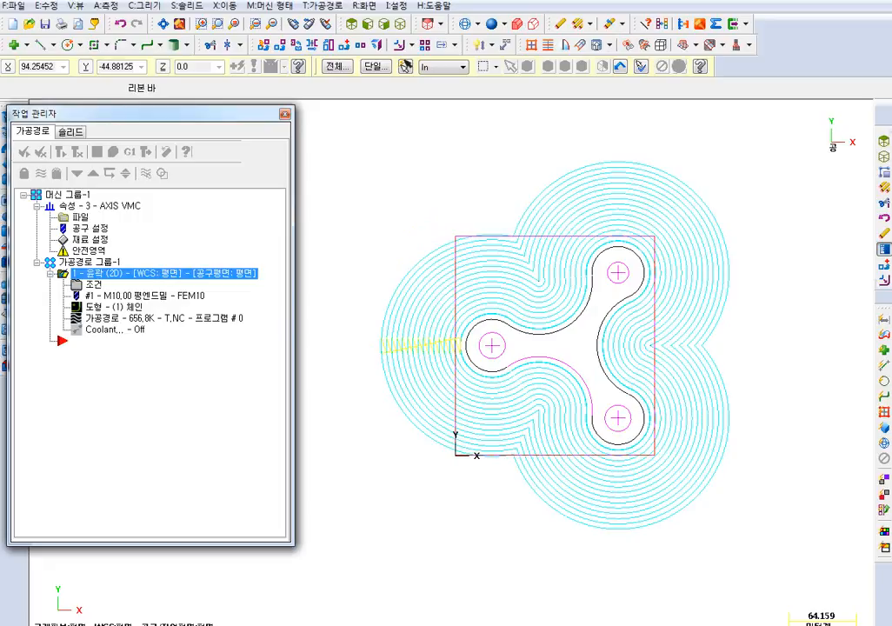
Create a copy of the stock rectangle offset outward by 10 mm, with no corner rounding
click(224, 6)
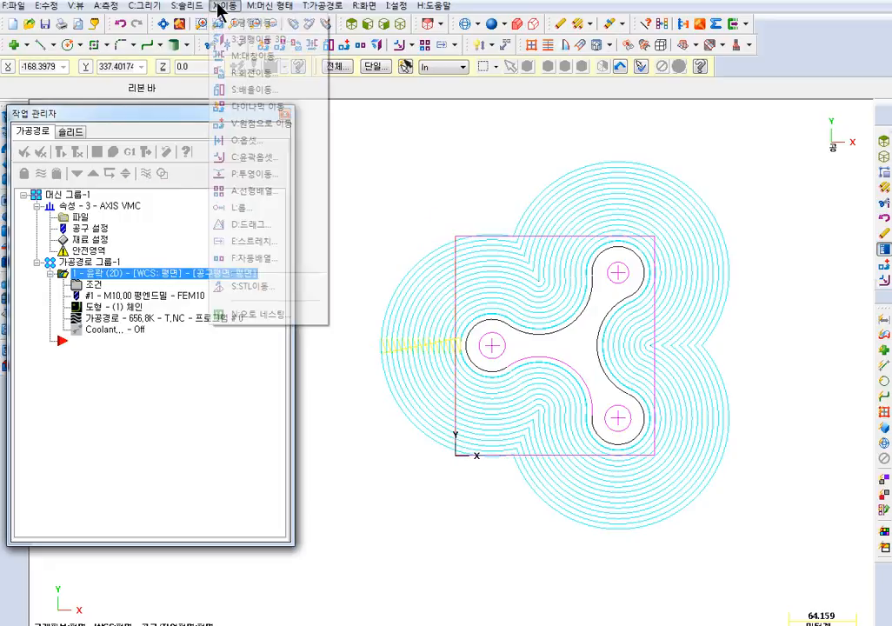
click(254, 157)
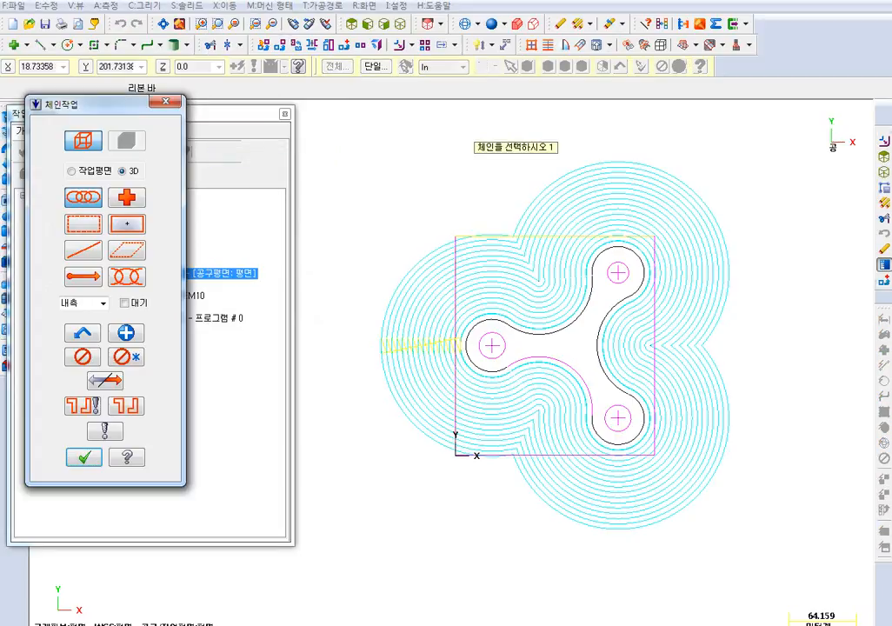
click(491, 236)
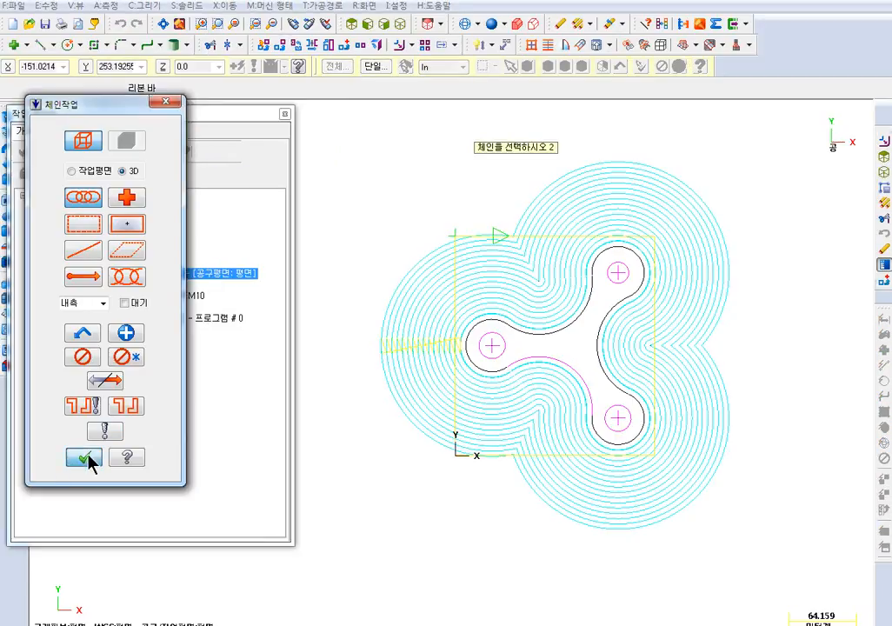
click(84, 458)
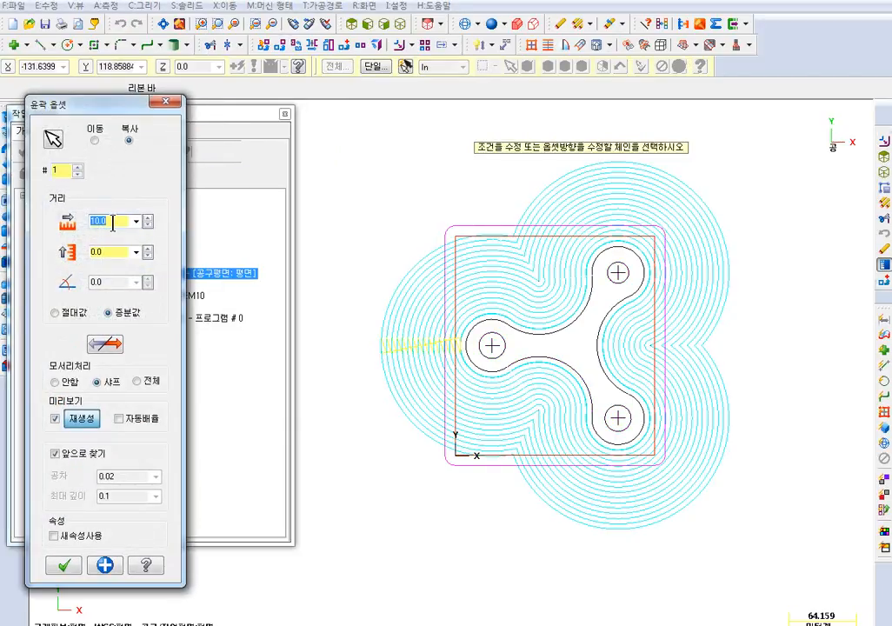
click(93, 139)
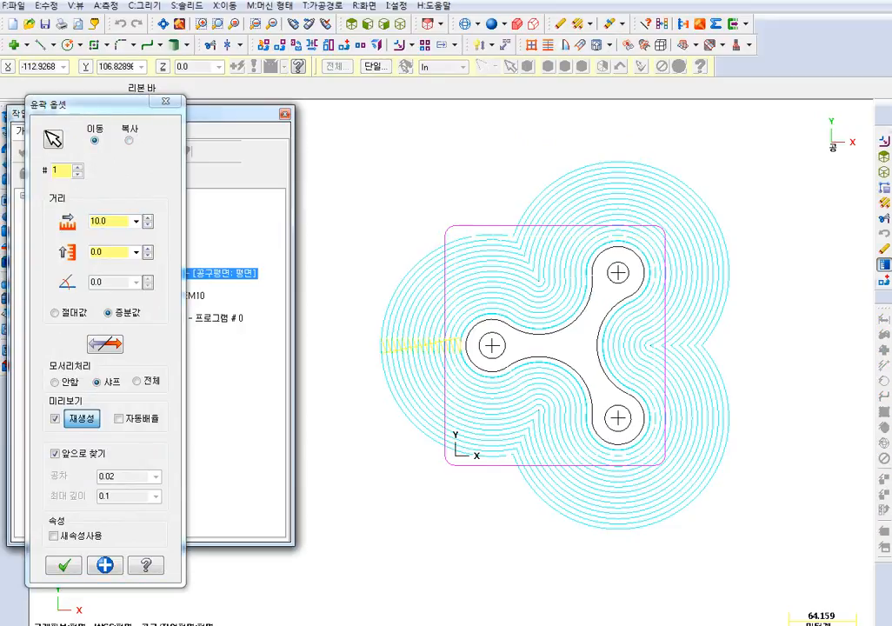
click(129, 141)
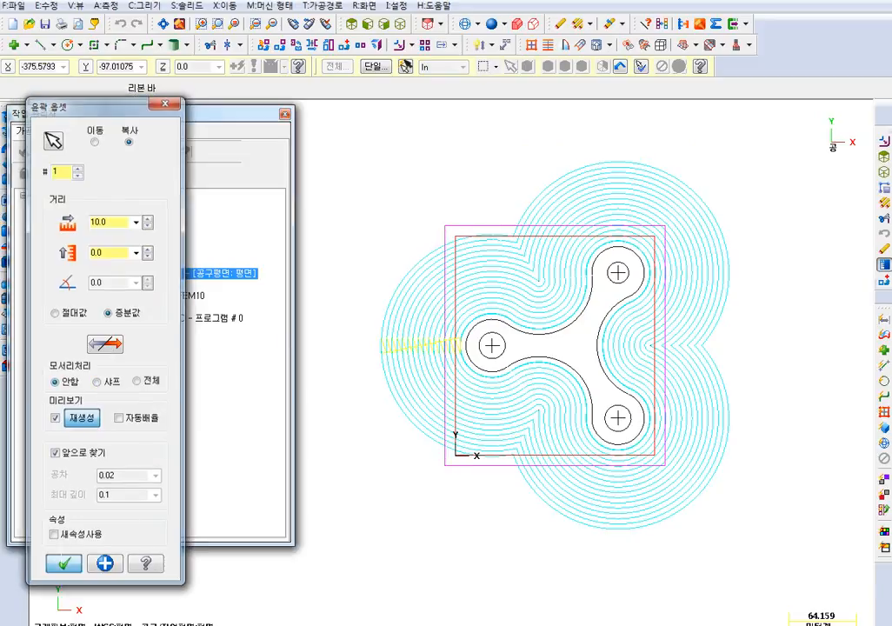
click(64, 566)
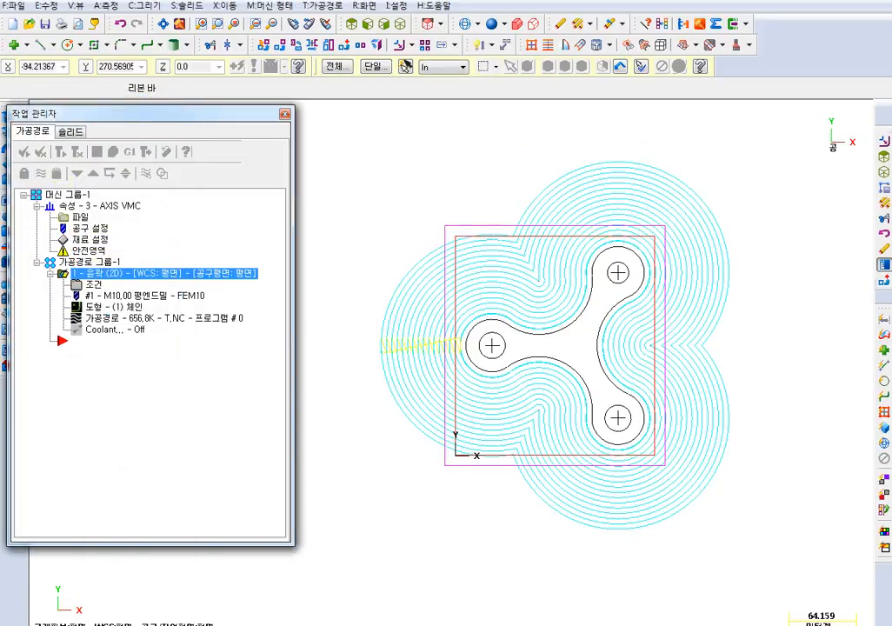
Trim the toolpaths of toolpath group 1 to the outer offset rectangle, keeping the side inside it around the link
click(324, 7)
click(343, 371)
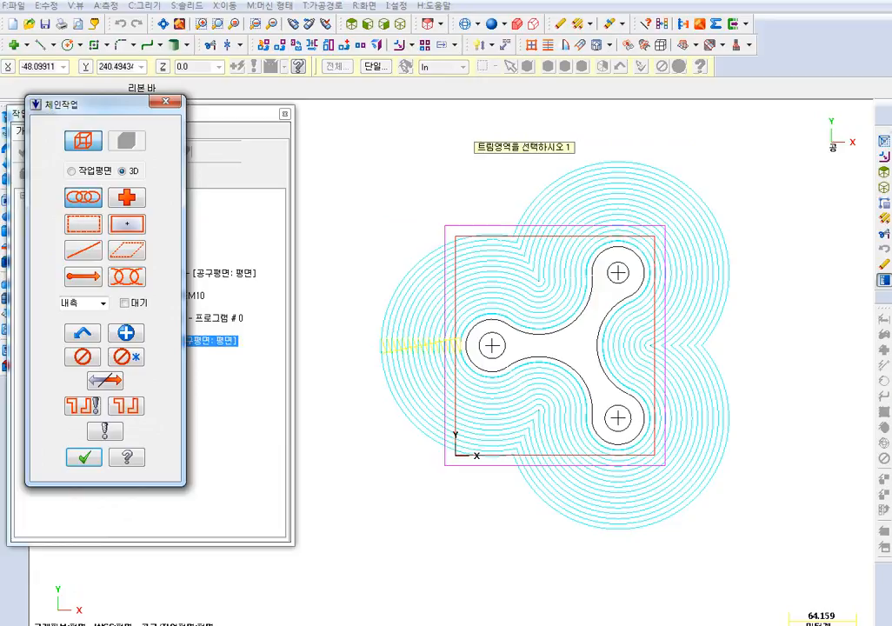
click(444, 225)
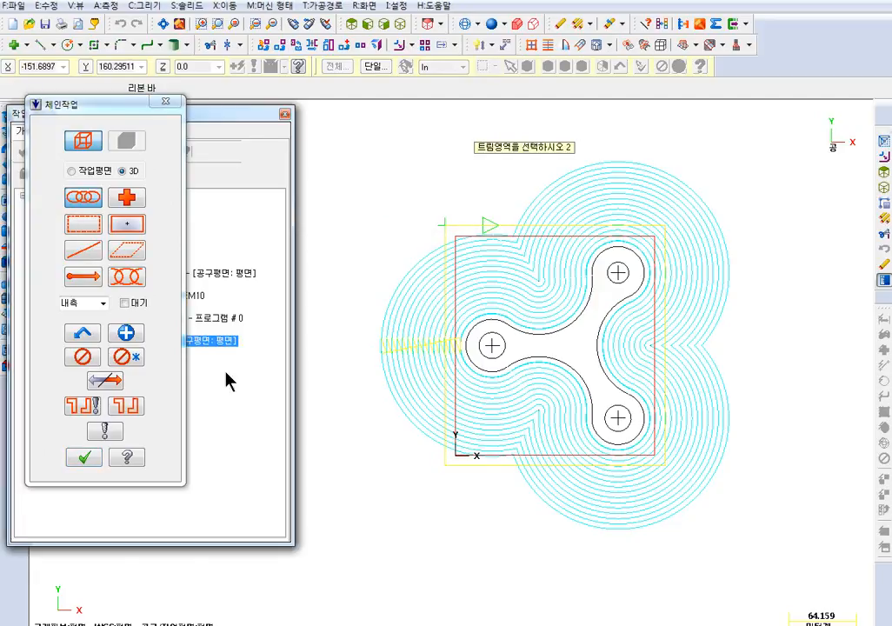
click(84, 457)
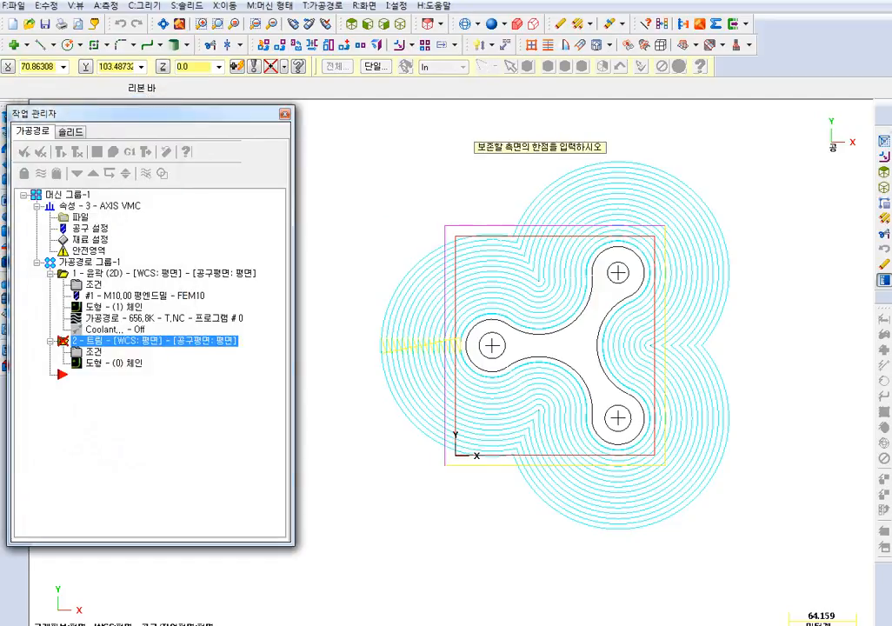
click(503, 354)
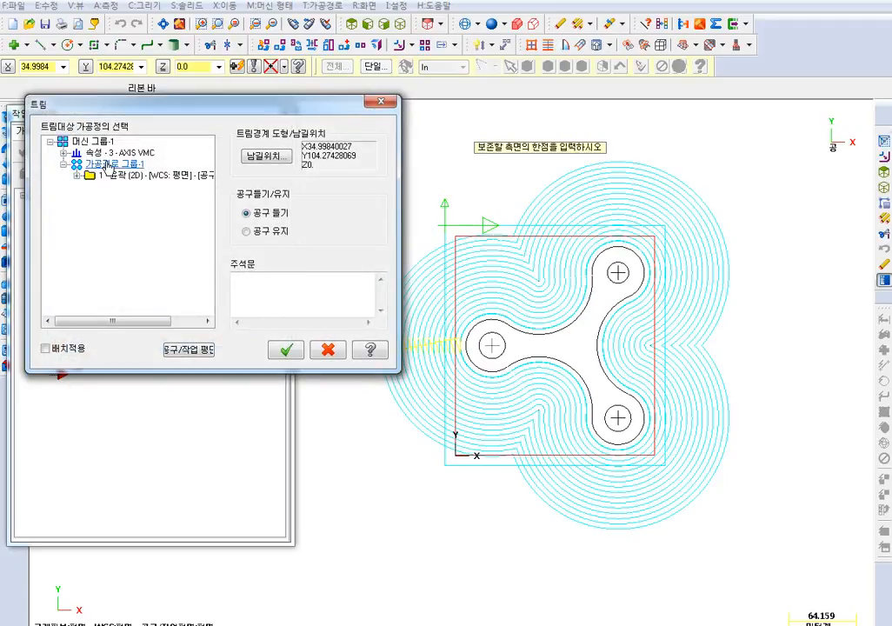
click(130, 163)
click(286, 348)
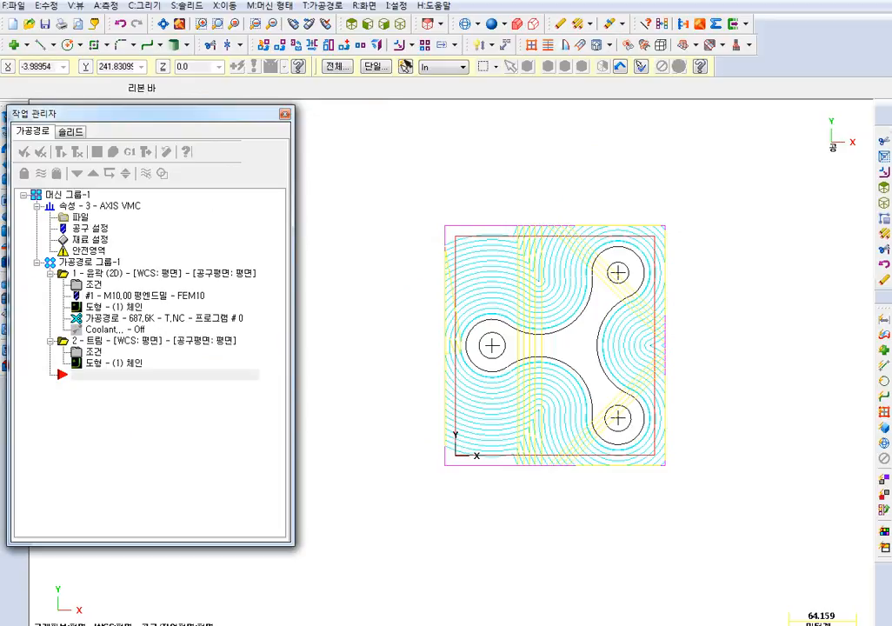
Run the machining simulation of the trimmed contour toolpath in the isometric view and close the simulation
drag(442, 224, 667, 467)
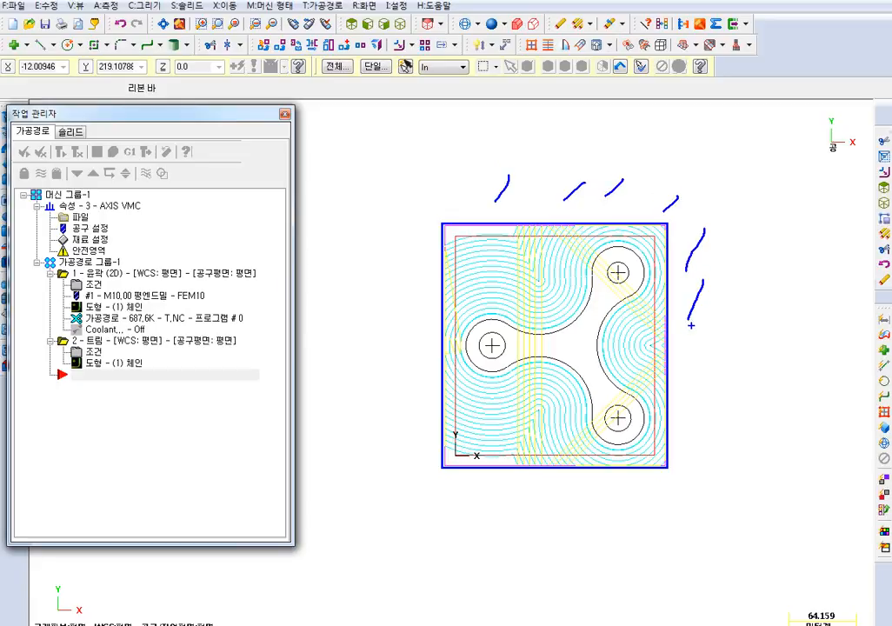
key(Escape)
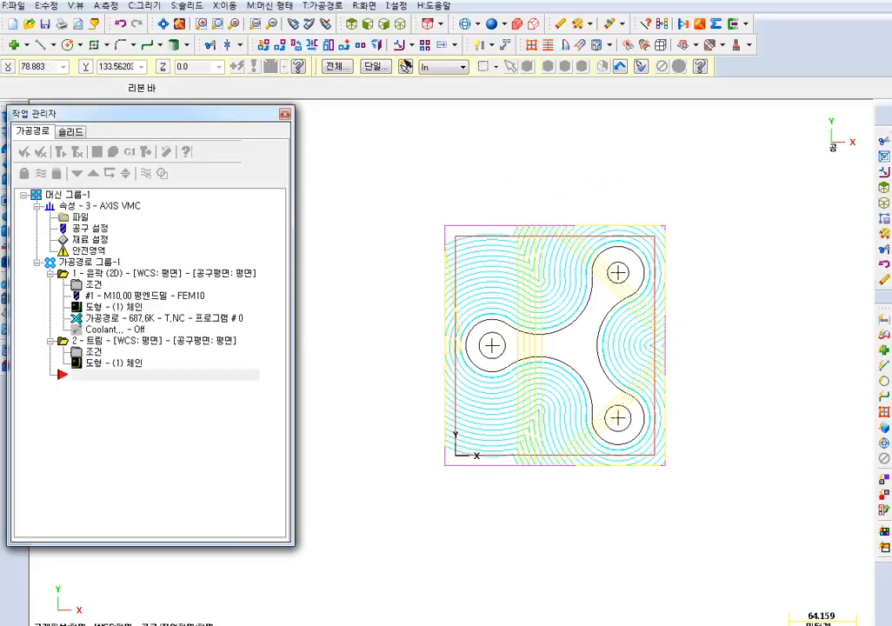
click(400, 24)
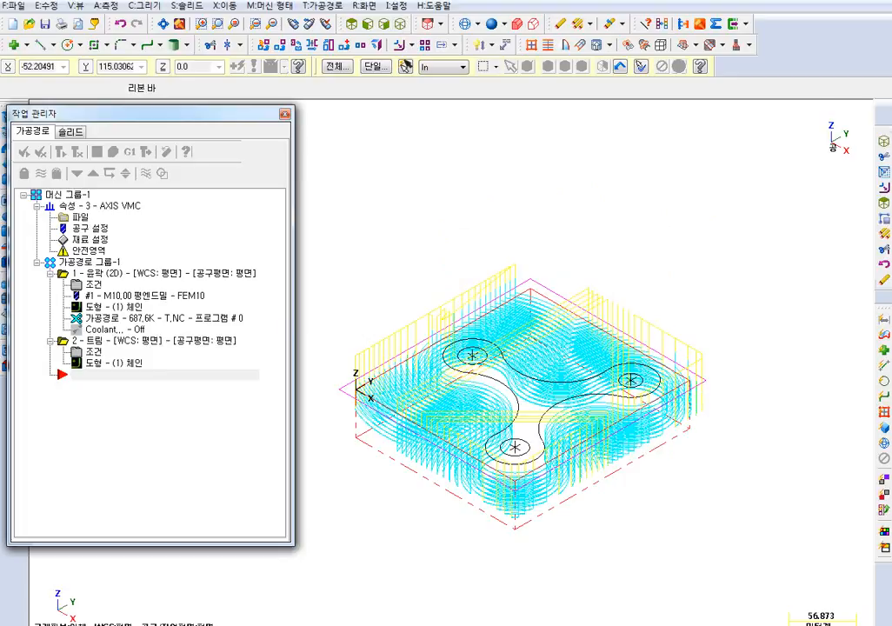
scroll(364, 440, up, 1)
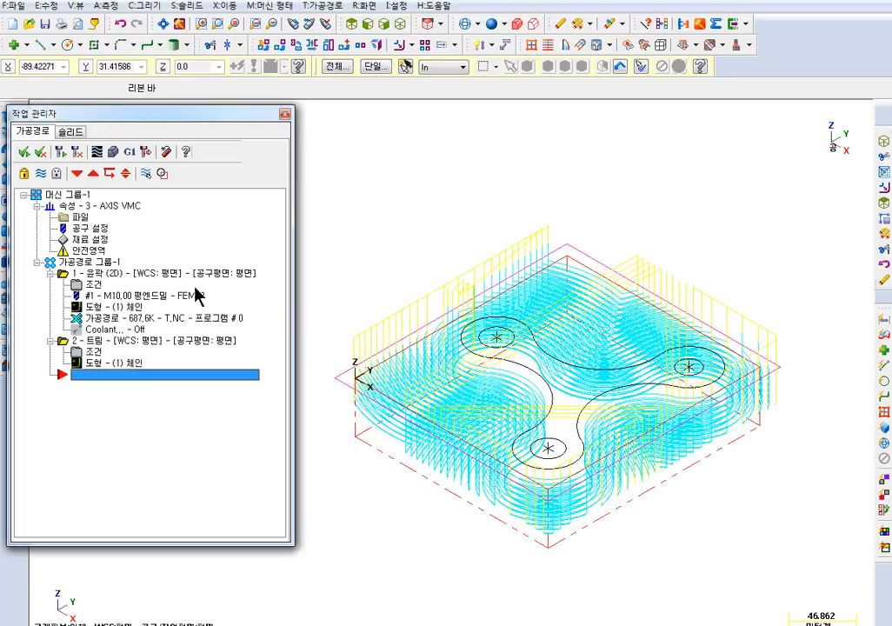
click(113, 152)
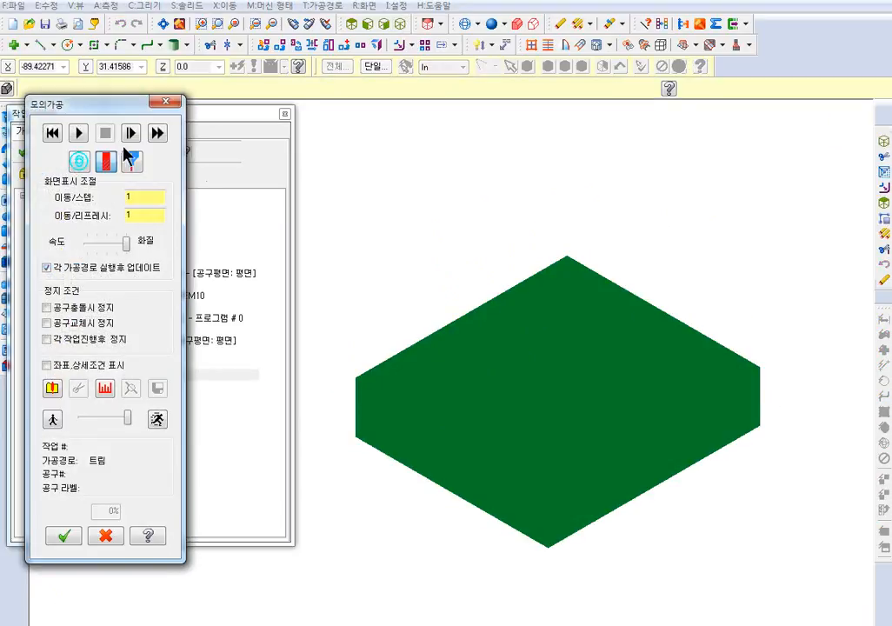
click(80, 133)
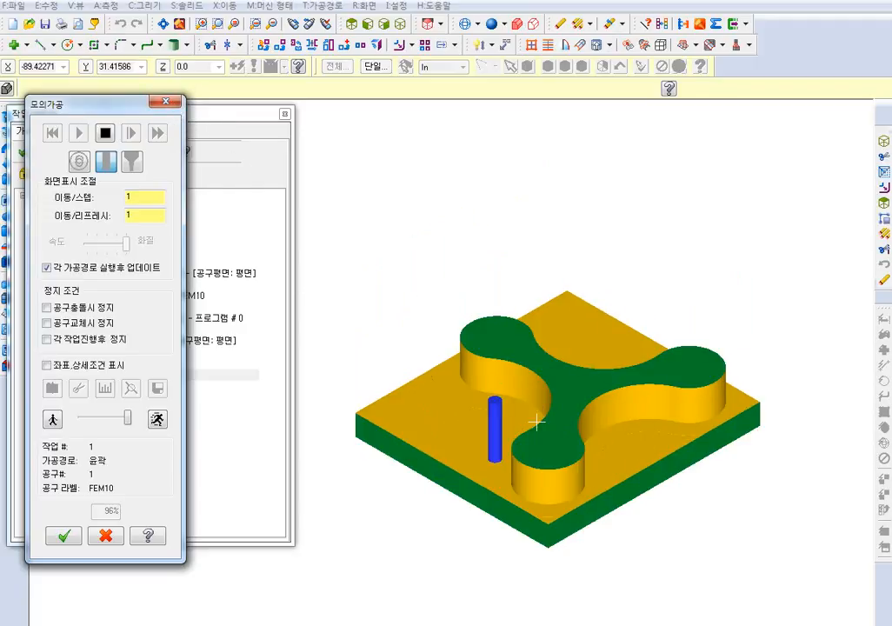
click(165, 101)
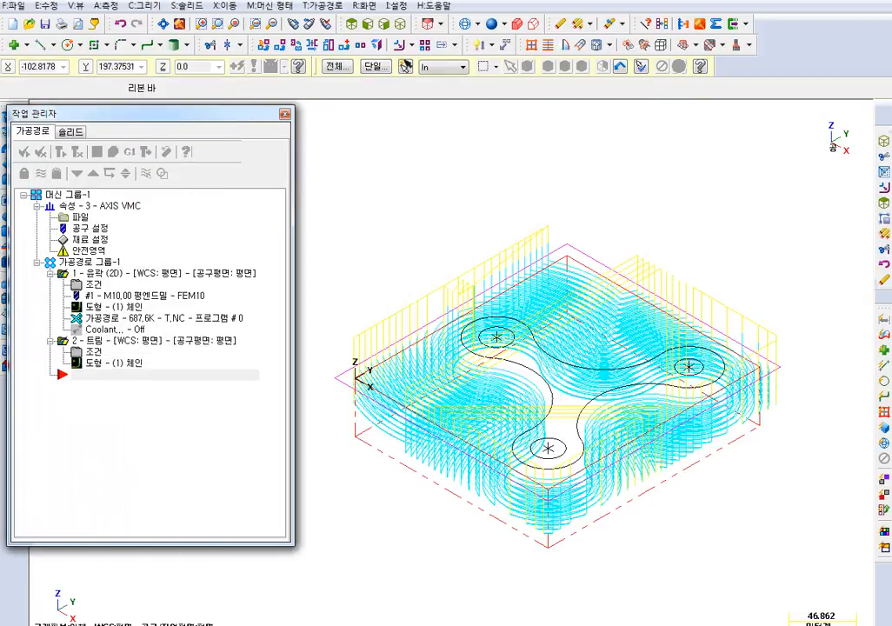
Duplicate the contour operation and place the copy after the trim operation
right_click(104, 273)
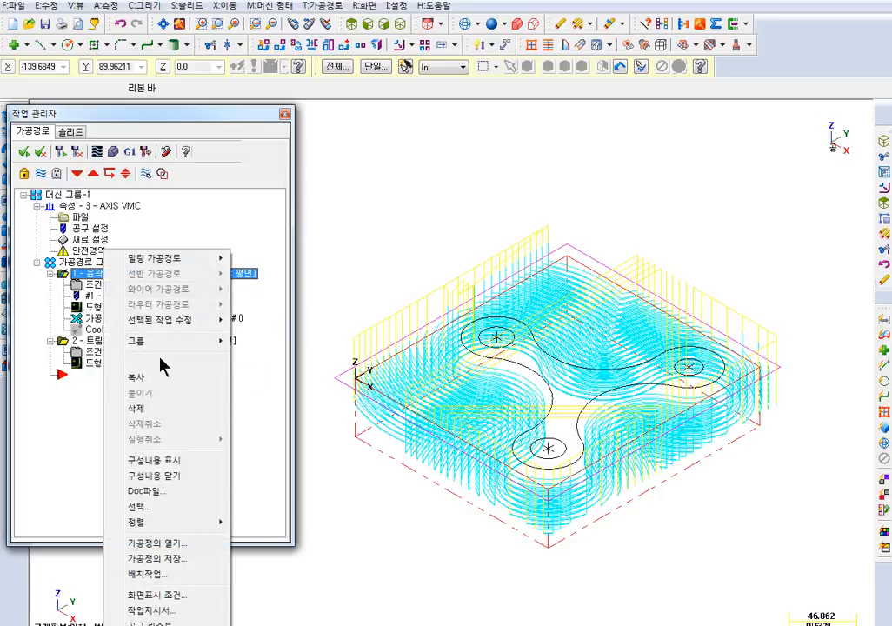
click(144, 379)
right_click(109, 422)
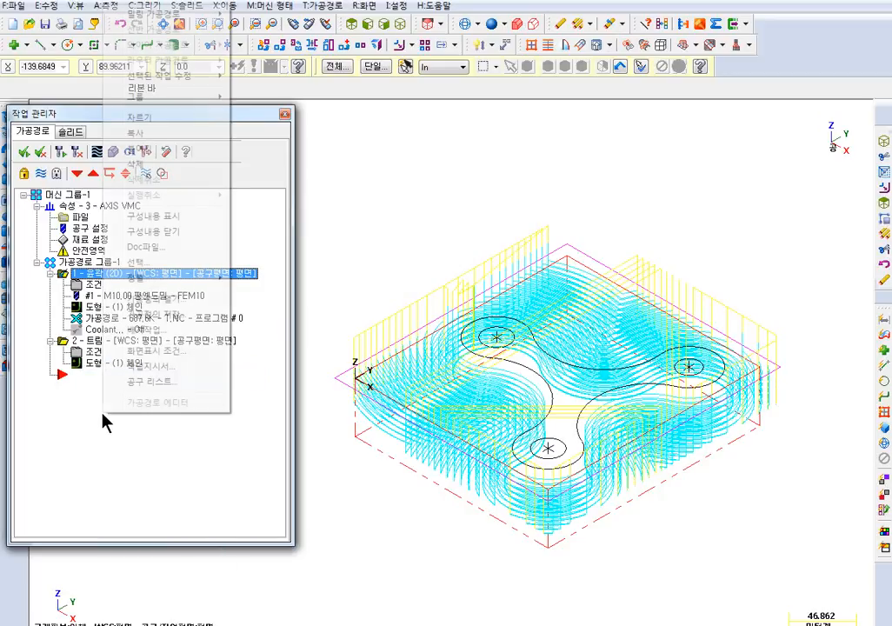
click(164, 153)
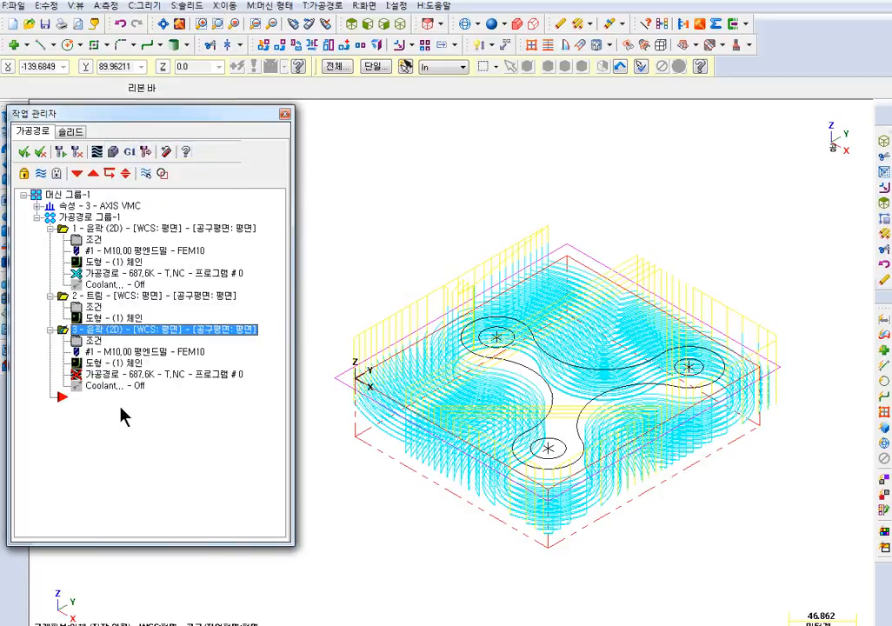
Set the wall and floor stock allowance of the copied contour operation to 0 and regenerate its toolpath
click(96, 340)
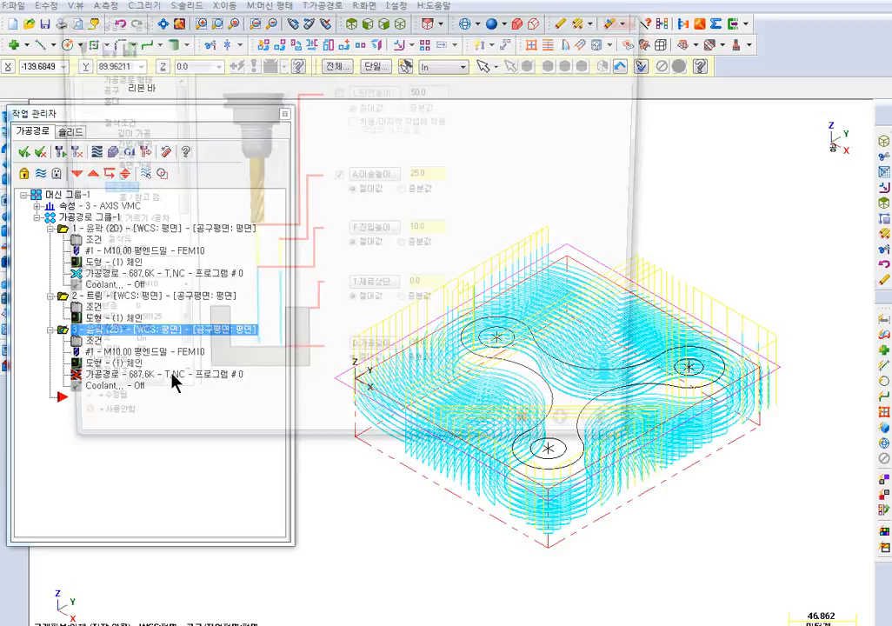
click(105, 120)
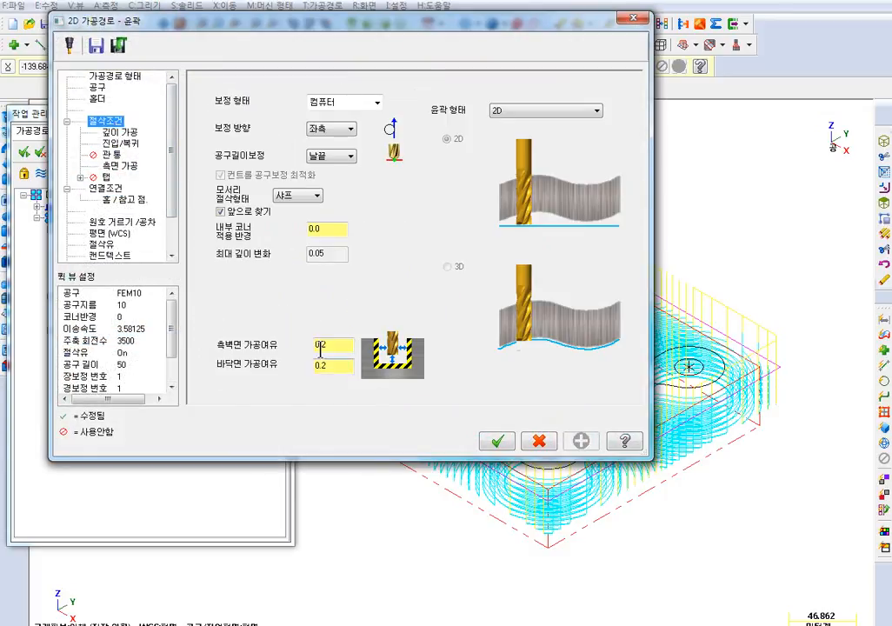
text(0.0)
key(Tab)
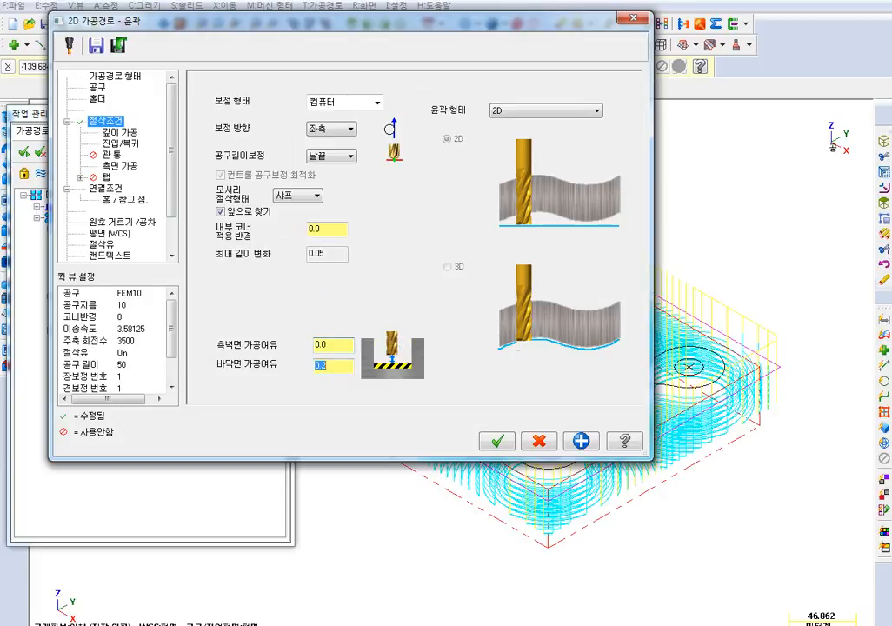
text(0)
click(127, 133)
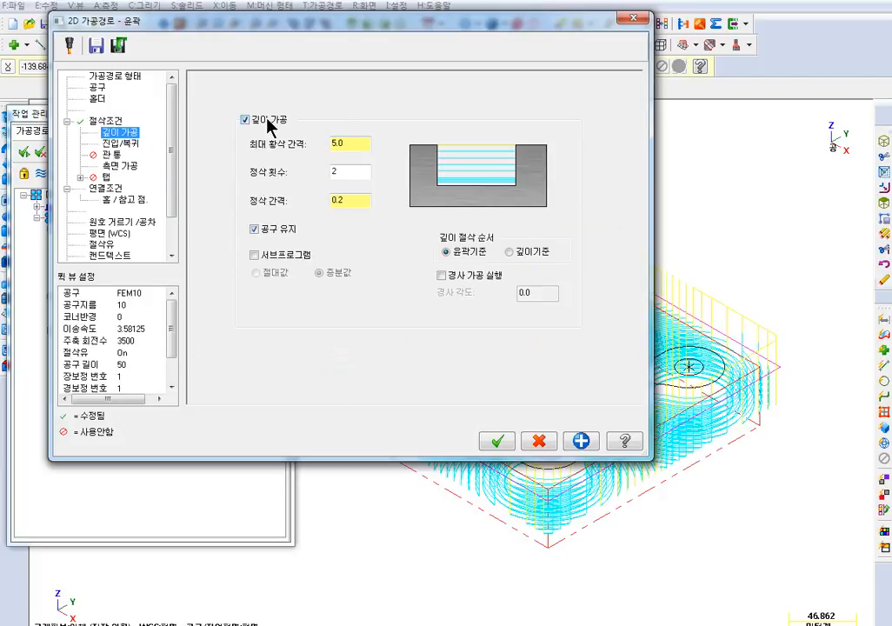
click(115, 190)
click(497, 443)
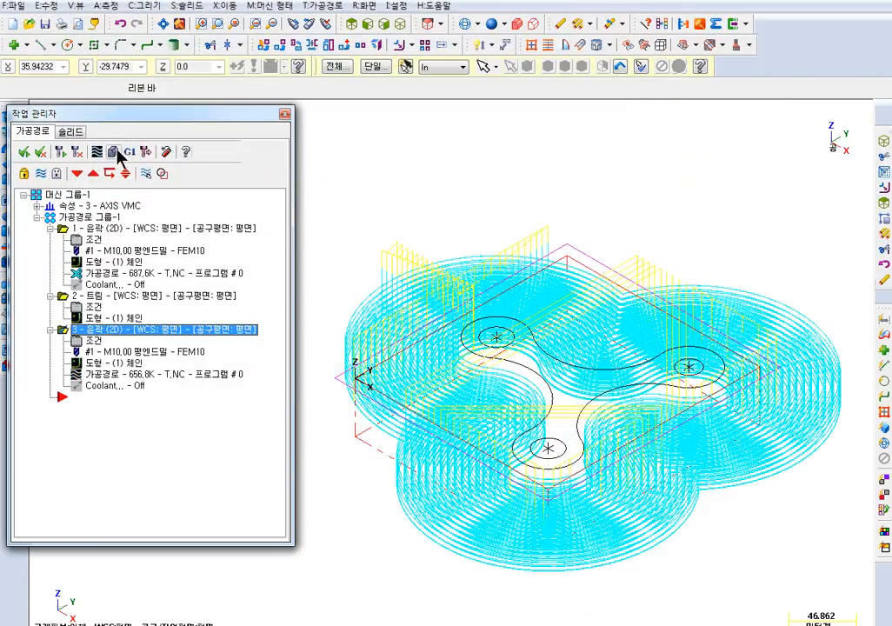
Run the machining simulation of the copied contour operation to its end and close the simulation
click(97, 151)
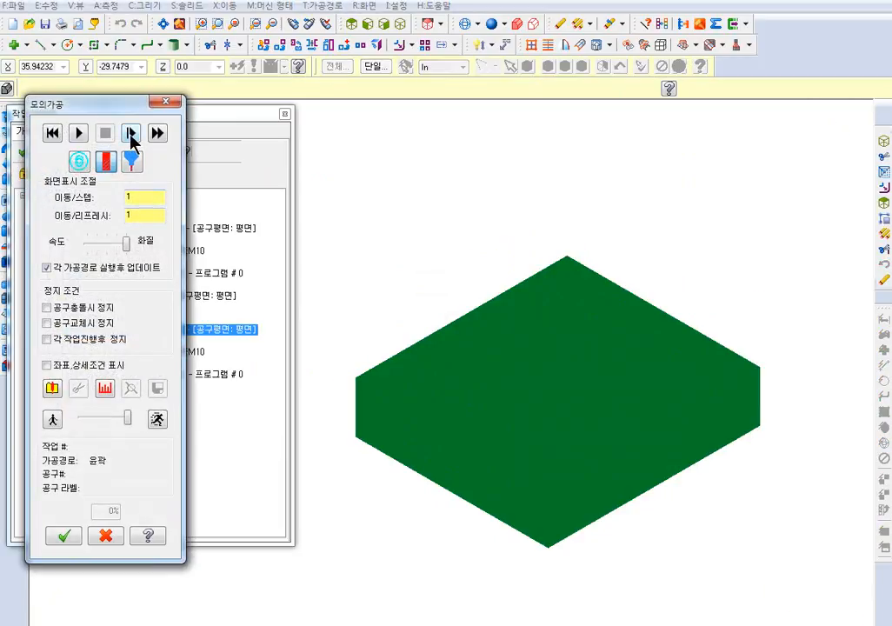
click(79, 132)
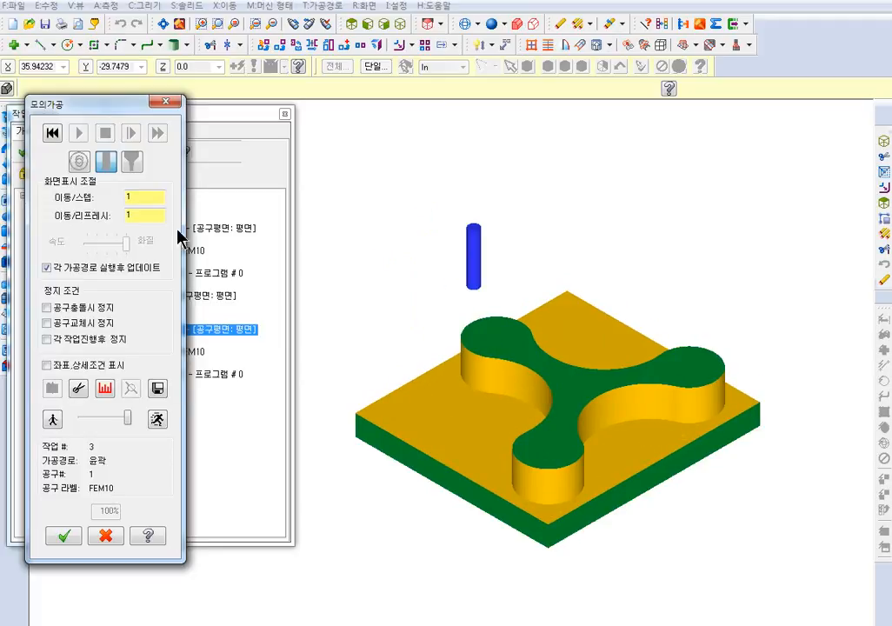
click(166, 102)
Post-process the first contour operation into an NC file named 20151013-1 on the desktop
click(87, 216)
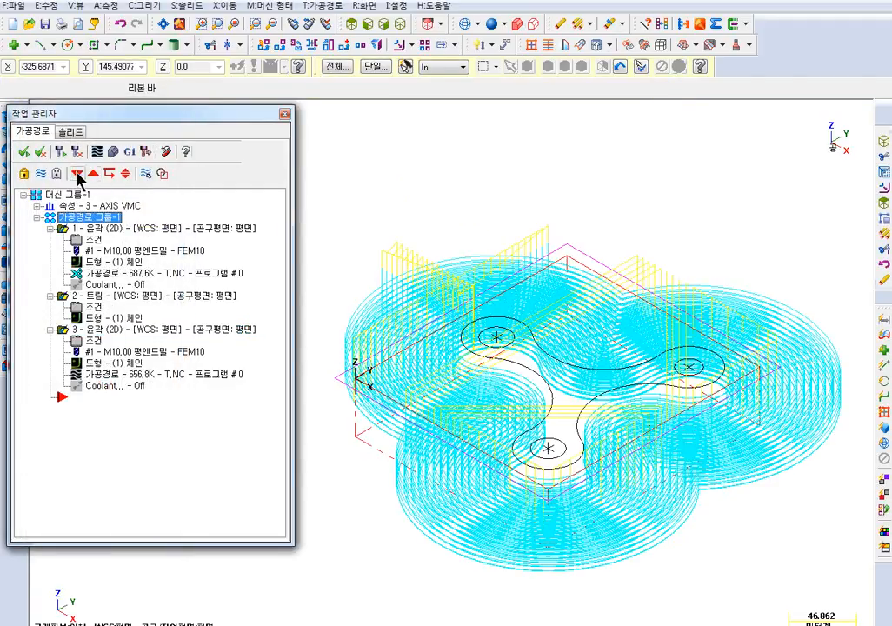
click(129, 152)
click(479, 420)
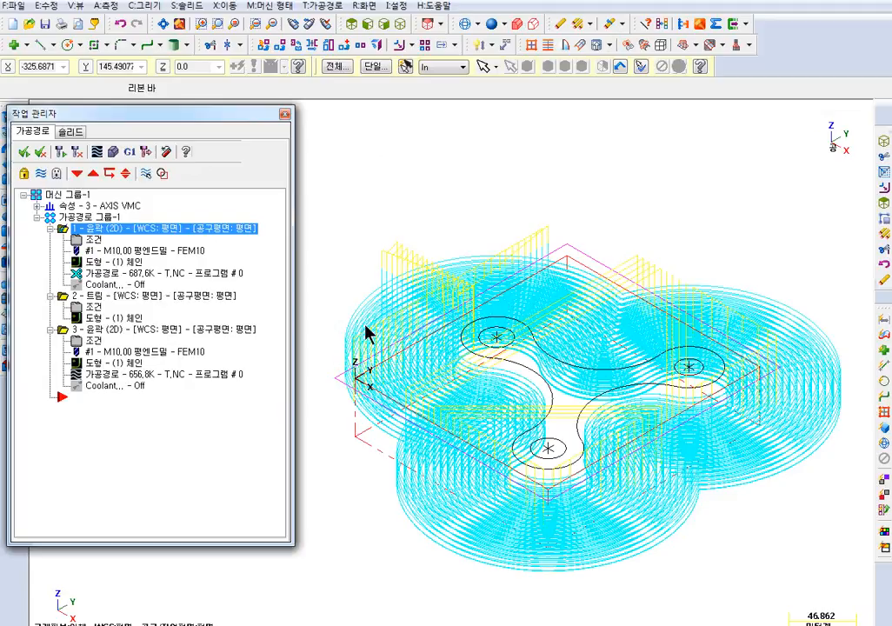
scroll(296, 258, up, 5)
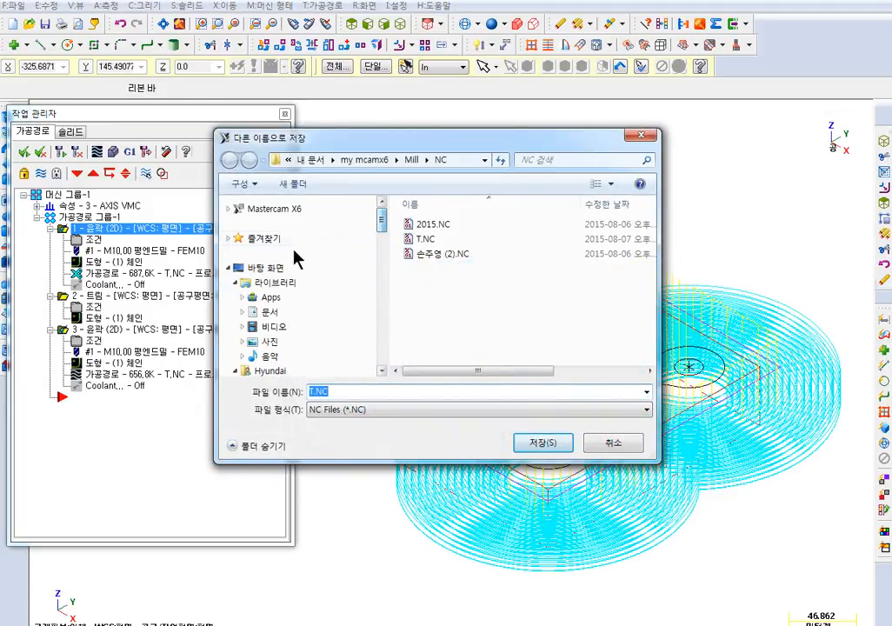
click(265, 268)
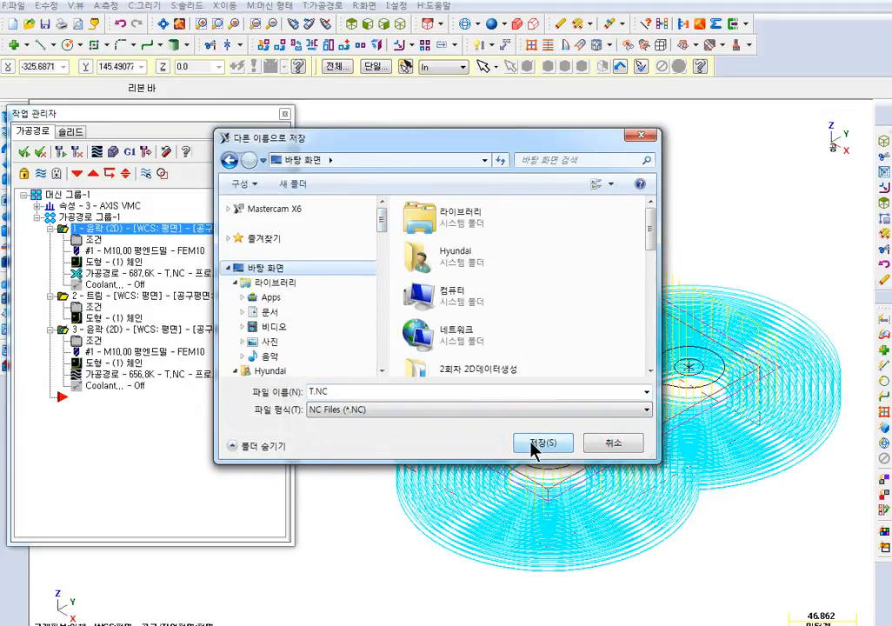
drag(367, 390, 282, 393)
text(2015)
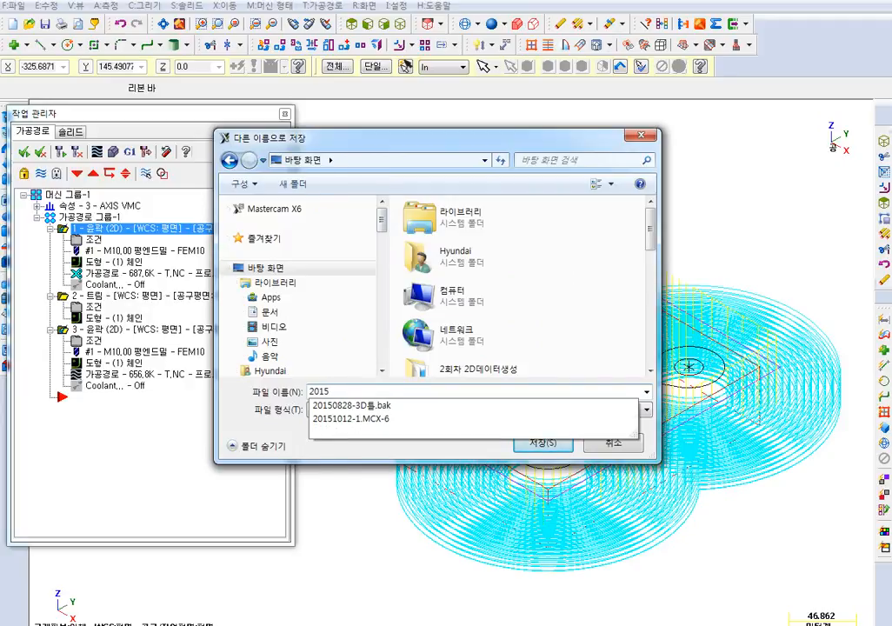
text(1013-1)
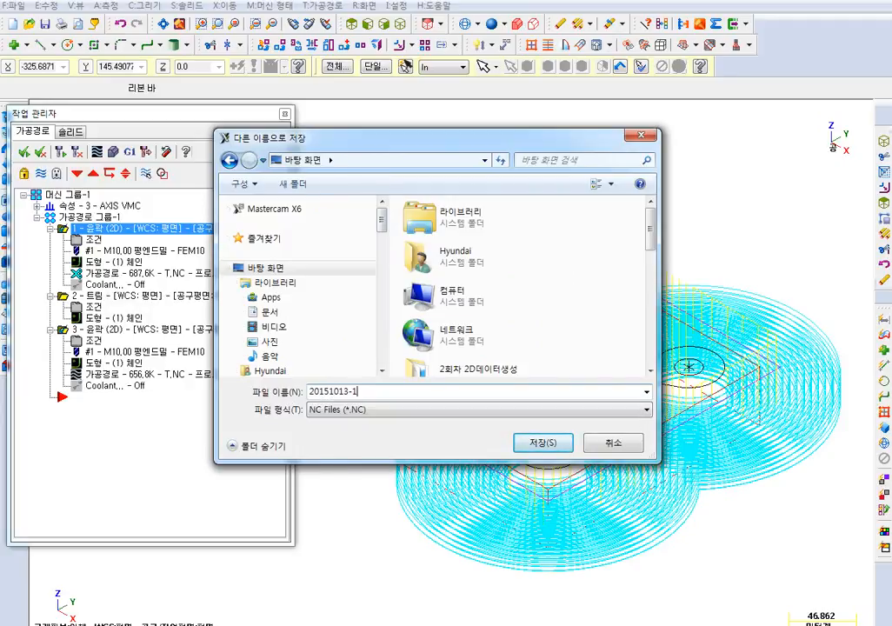
key(Return)
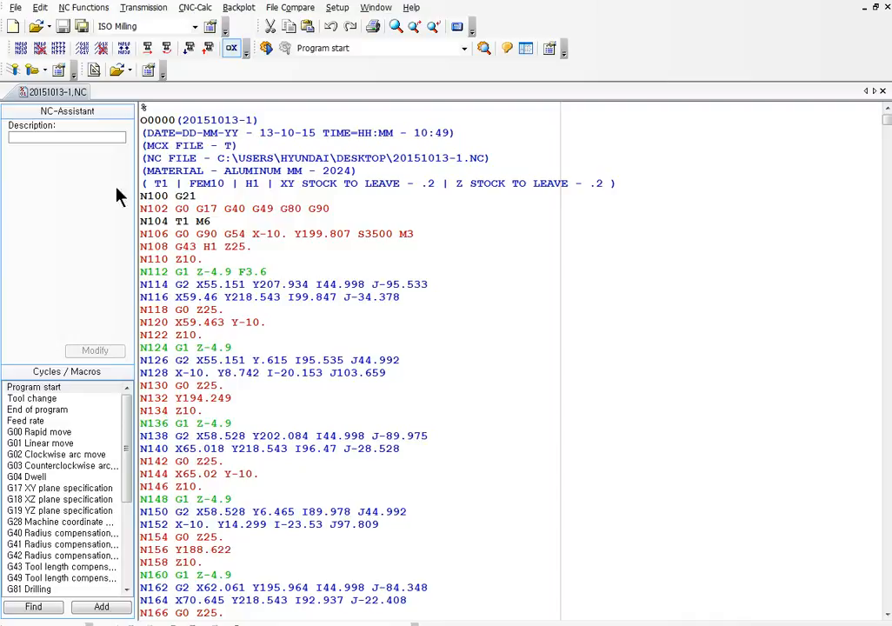
Remove the block numbers from all lines of the NC program
click(260, 209)
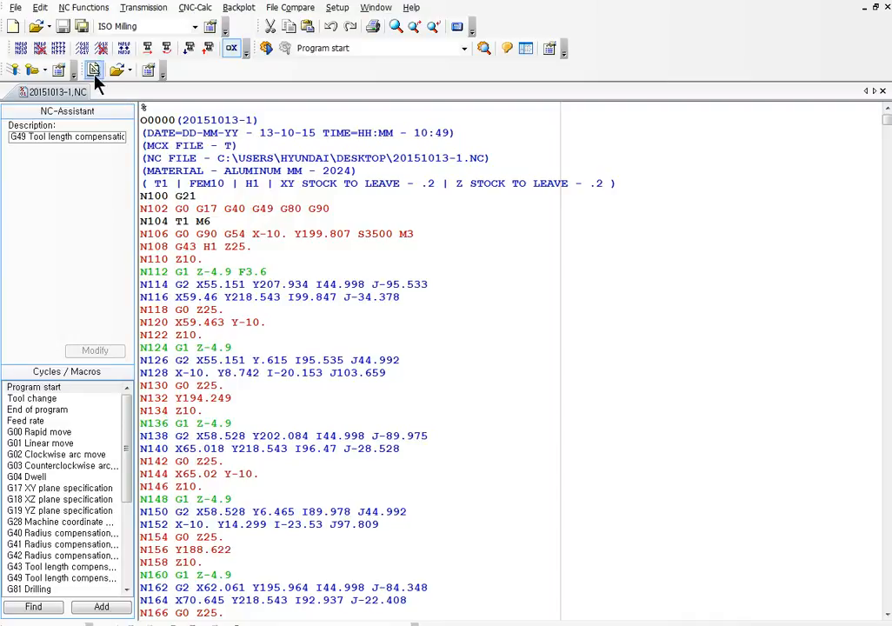
click(39, 48)
click(220, 234)
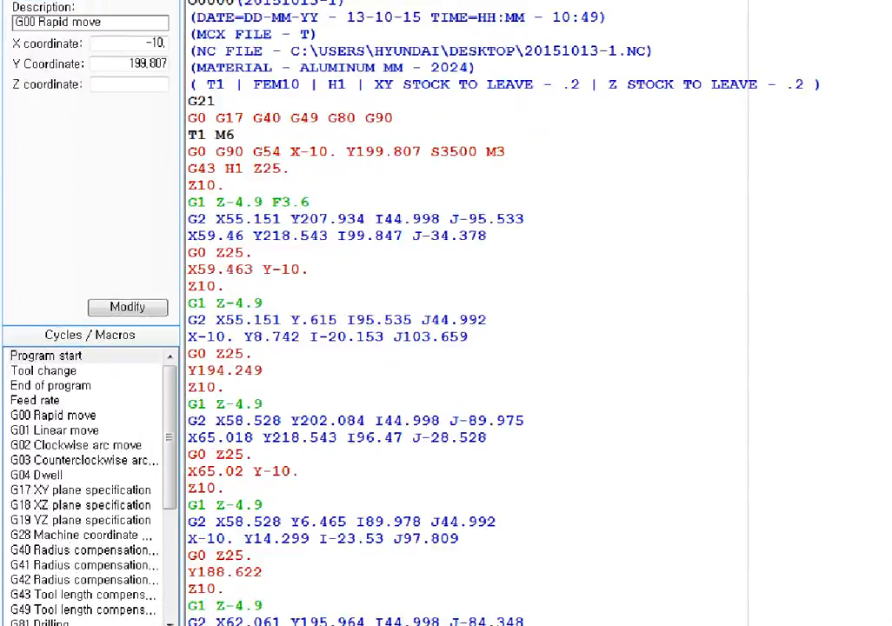
Examine the NC program's opening lines, especially the initial G0 G17 G40 G49 G80 G90 settings line
mouse_move(169, 25)
mouse_down()
mouse_move(193, 43)
mouse_move(689, 68)
mouse_move(692, 417)
mouse_move(706, 599)
mouse_move(750, 581)
mouse_move(762, 545)
mouse_up()
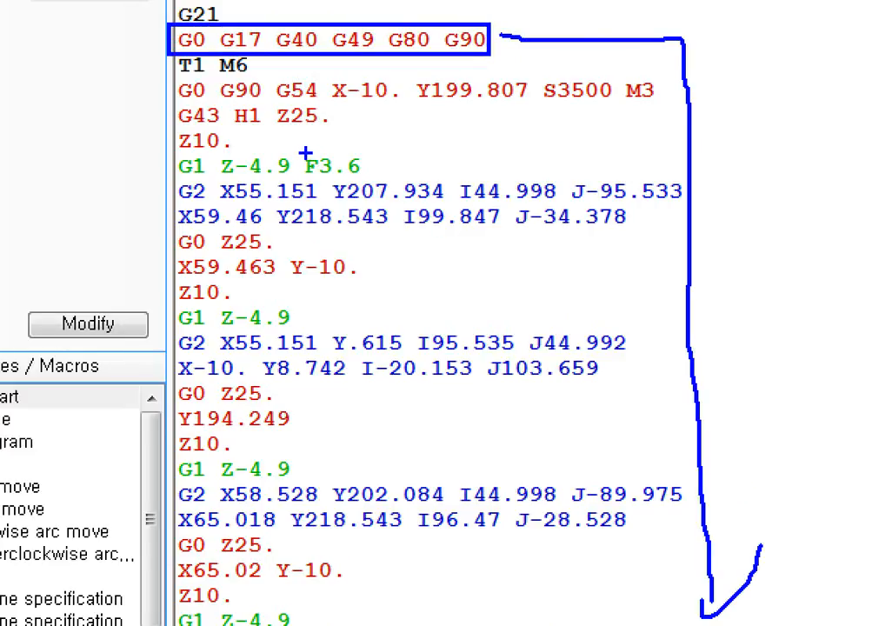
key(Escape)
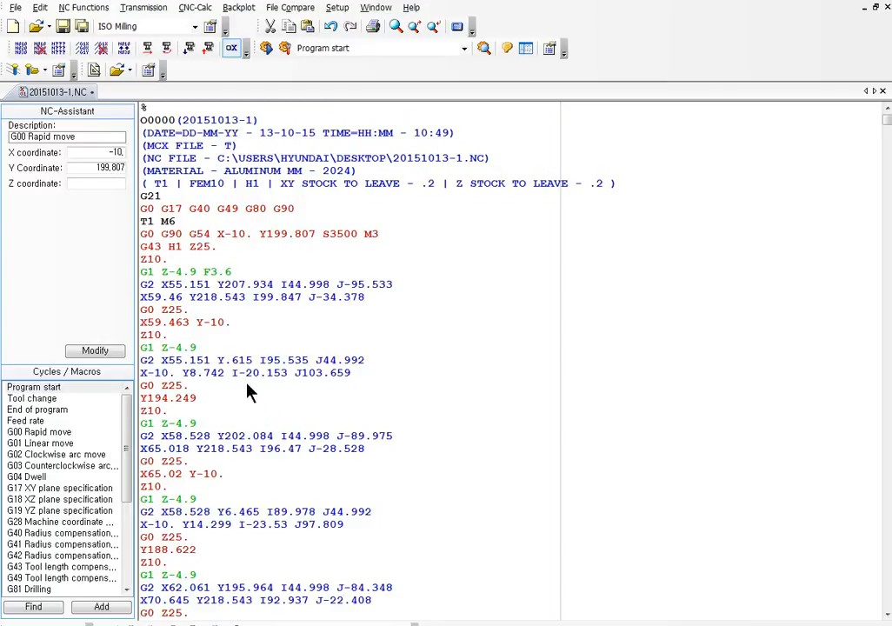
mouse_move(190, 276)
mouse_move(164, 243)
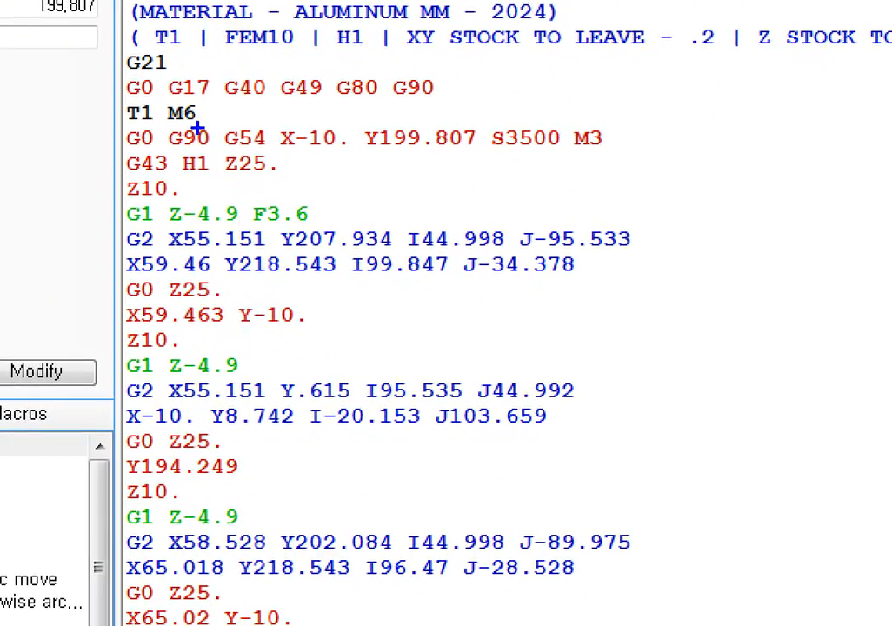
mouse_move(124, 74)
ctrl+mouse_down()
mouse_move(235, 97)
mouse_move(440, 99)
ctrl+mouse_up()
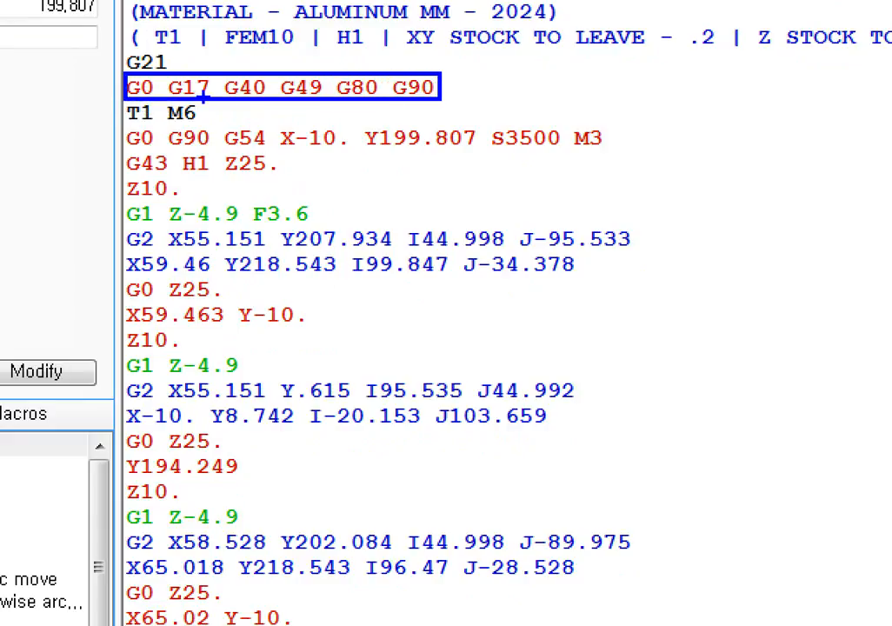
Examine the NC program's tool change line, the G54 start line and the G0, G1 and G2 motion codes
ctrl+drag(124, 106, 209, 128)
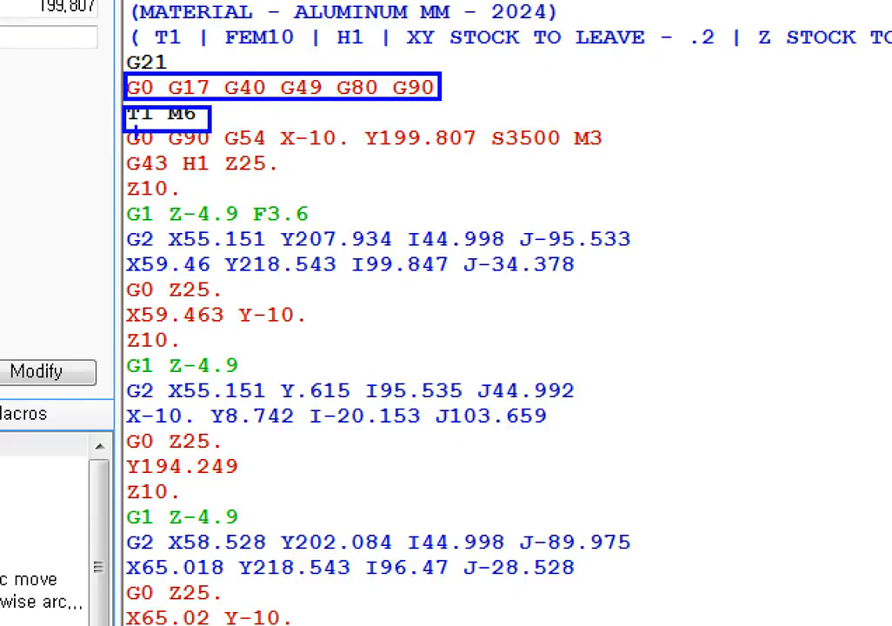
mouse_move(135, 130)
ctrl+mouse_down()
mouse_move(260, 146)
mouse_move(604, 153)
ctrl+mouse_up()
key(Escape)
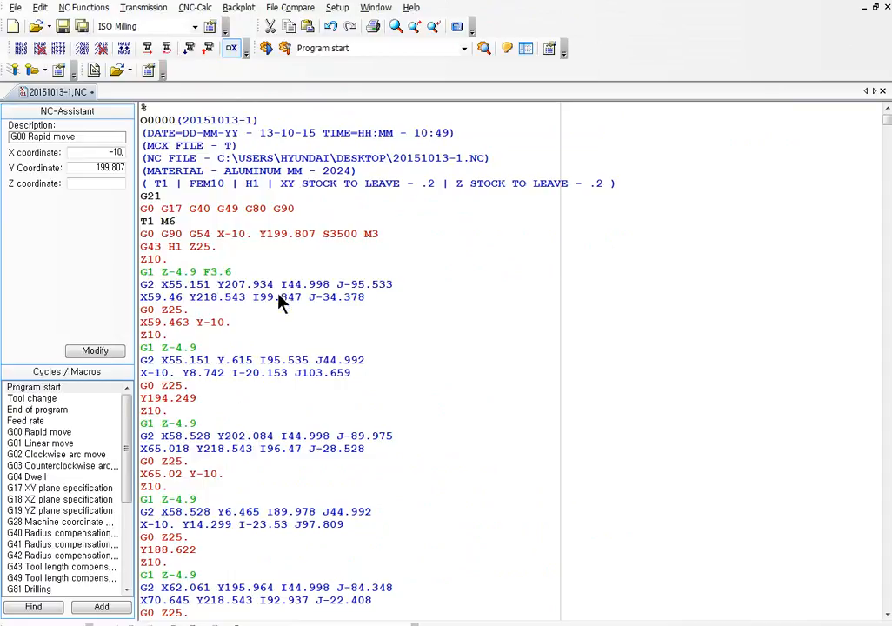
key(ctrl+1)
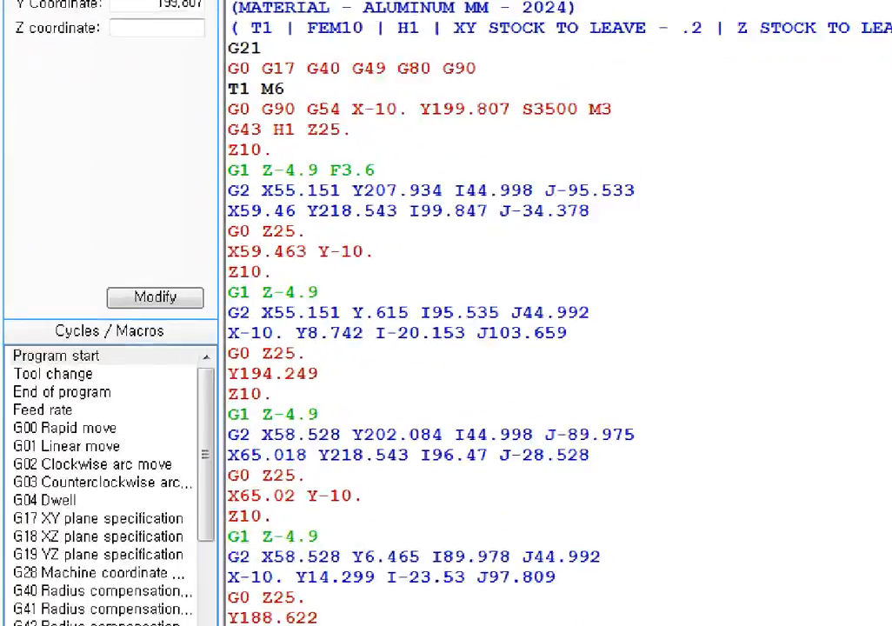
mouse_move(214, 271)
ctrl+mouse_down()
mouse_move(559, 296)
mouse_move(681, 294)
ctrl+mouse_up()
key(Escape)
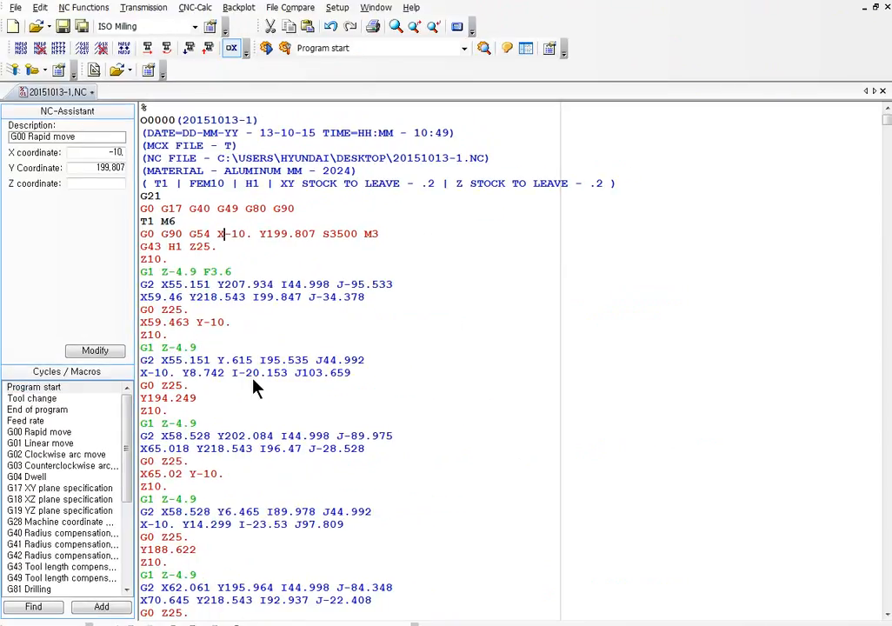
key(ctrl+1)
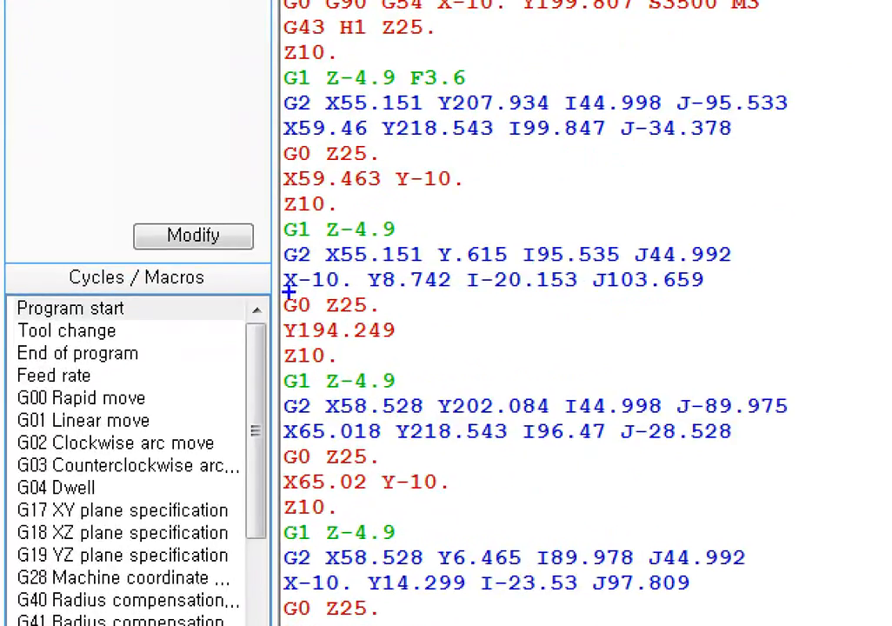
mouse_move(280, 293)
ctrl+mouse_down()
mouse_move(302, 299)
mouse_move(322, 321)
ctrl+mouse_up()
ctrl+drag(275, 243, 311, 268)
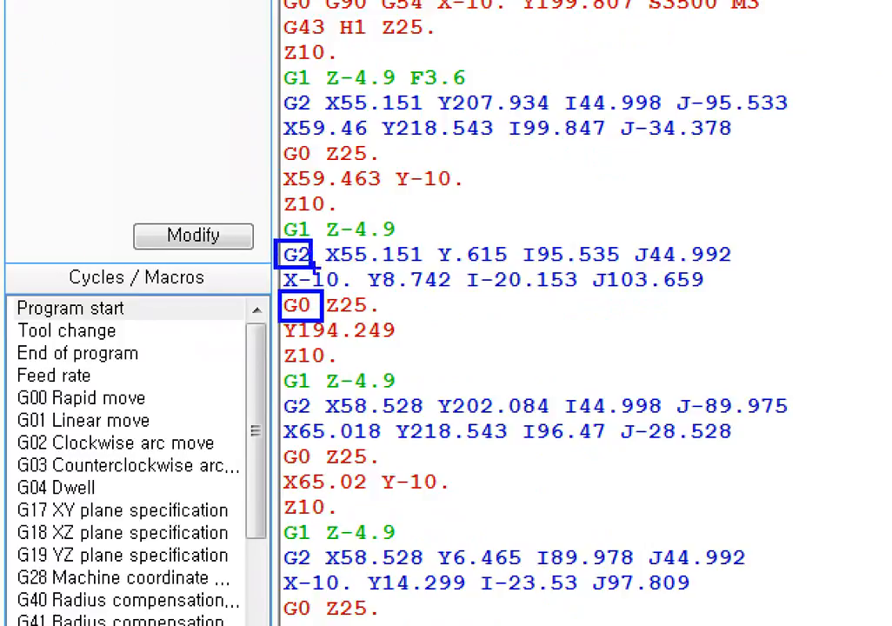
ctrl+drag(273, 213, 313, 243)
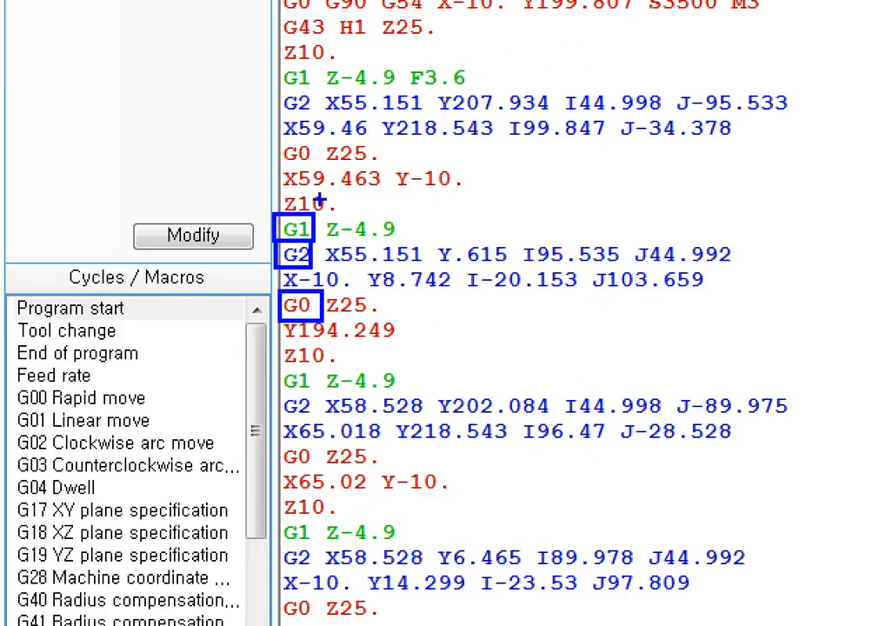
ctrl+drag(277, 65, 318, 92)
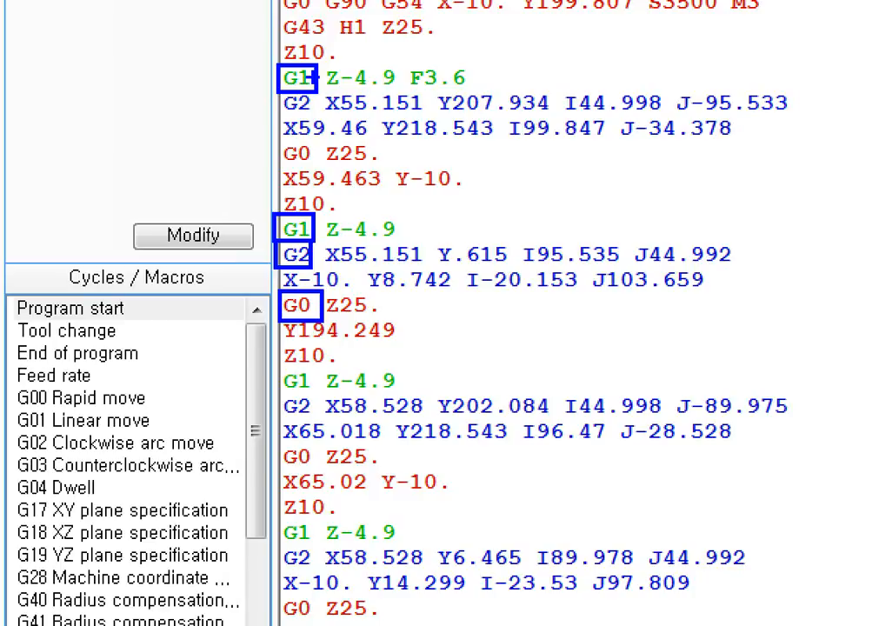
key(Escape)
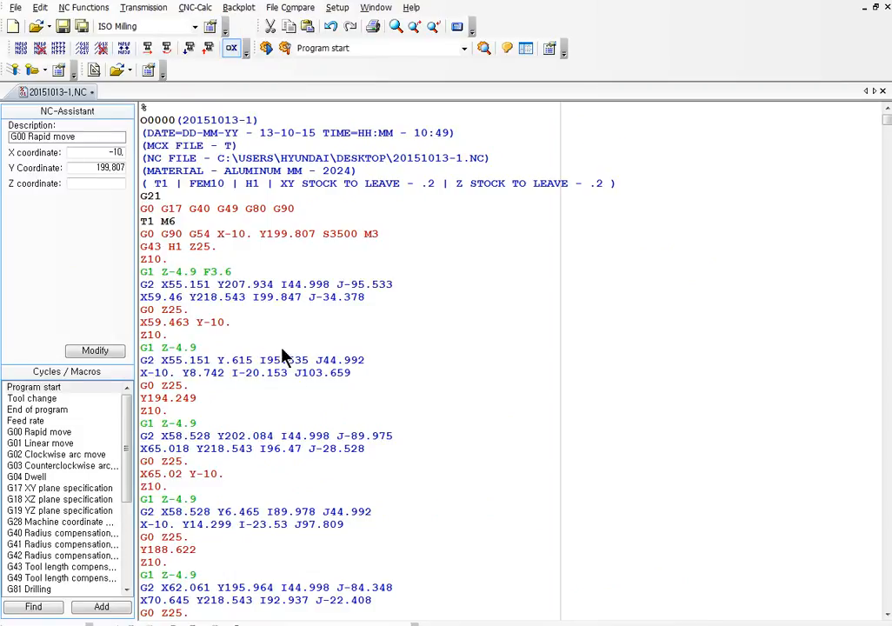
scroll(239, 363, down, 20)
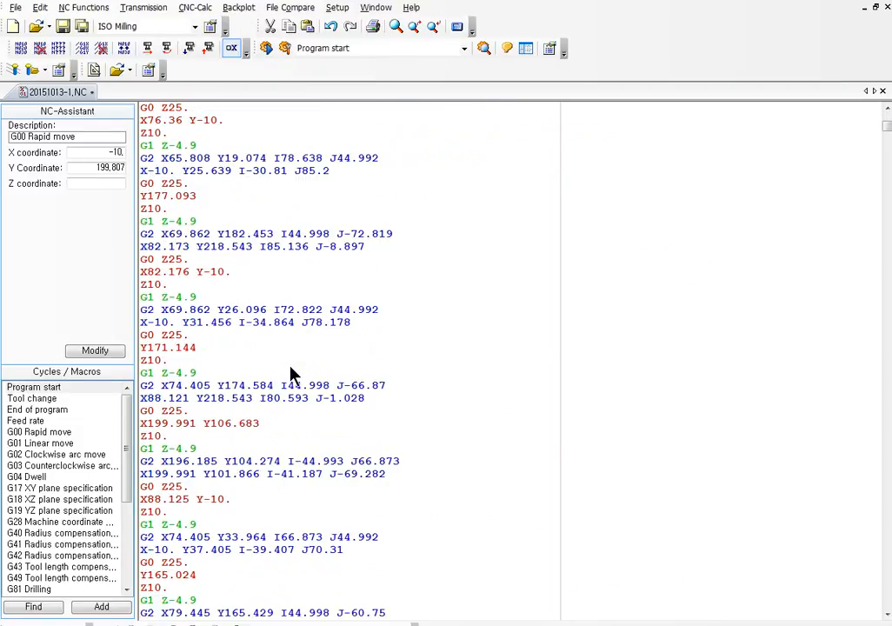
scroll(200, 48, up, 3)
Open the NC program's backplot and step through the code line by line from G21 to follow the tool movement
click(236, 8)
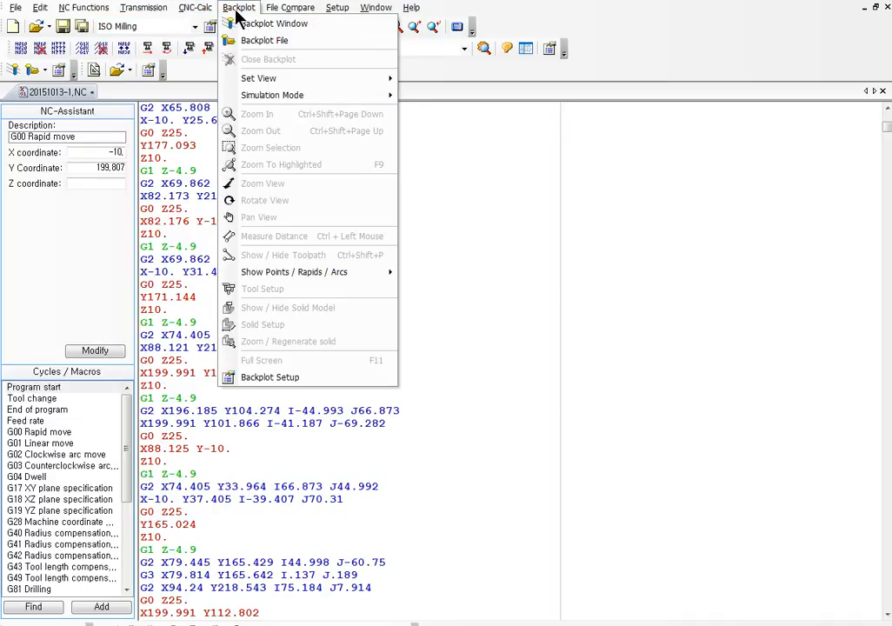
key(Escape)
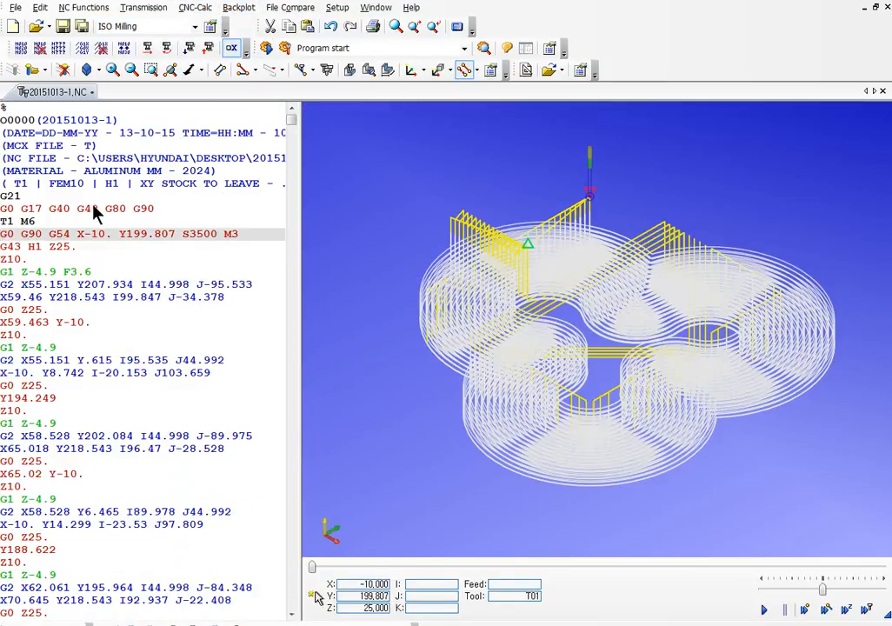
click(35, 197)
key(Down)
key(Down)
key(Down)
key(Down)
key(Down)
key(Down)
key(Down)
key(Down)
key(Down)
key(Down)
key(Down)
key(Down)
key(Down)
key(Down)
key(Down)
key(Down)
key(Down)
key(Down)
key(Down)
key(Down)
key(Down)
key(Down)
key(Down)
key(Down)
key(Down)
key(Down)
key(Down)
key(Down)
key(Down)
key(Down)
key(Down)
key(Down)
key(Down)
key(Down)
key(Down)
key(Down)
key(Down)
key(Down)
key(Down)
key(Down)
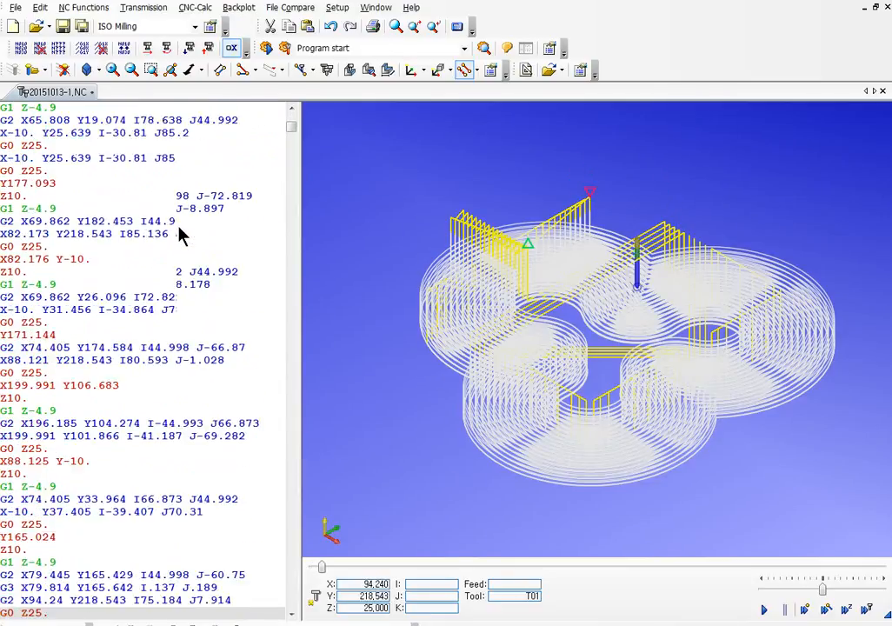
key(Down)
key(Down)
key(Down)
key(Down)
key(Down)
key(Down)
key(Down)
key(Down)
key(Down)
key(Down)
key(Down)
key(Down)
key(Down)
key(Down)
key(Down)
key(Down)
key(Down)
key(Down)
key(Down)
key(Down)
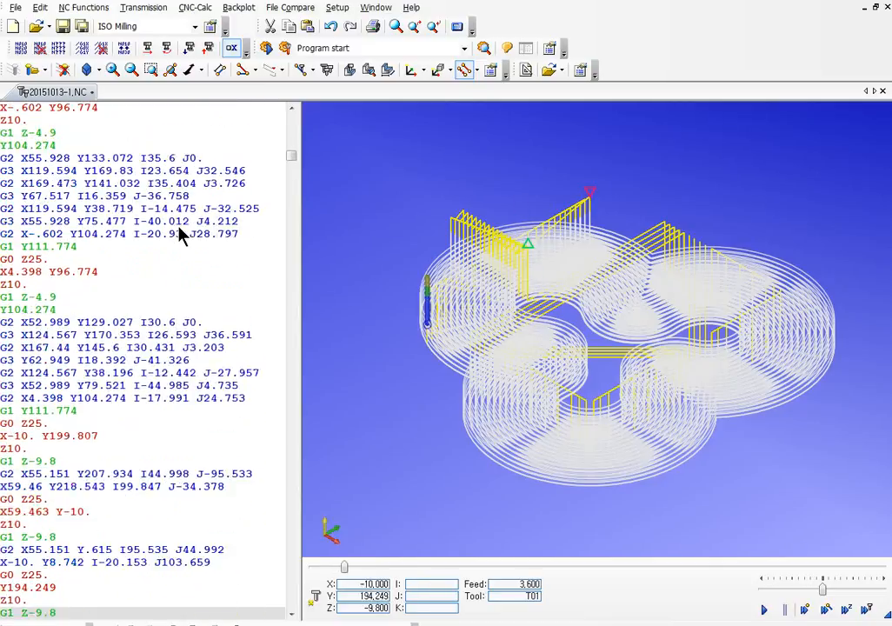
key(Down)
key(Down)
key(Down)
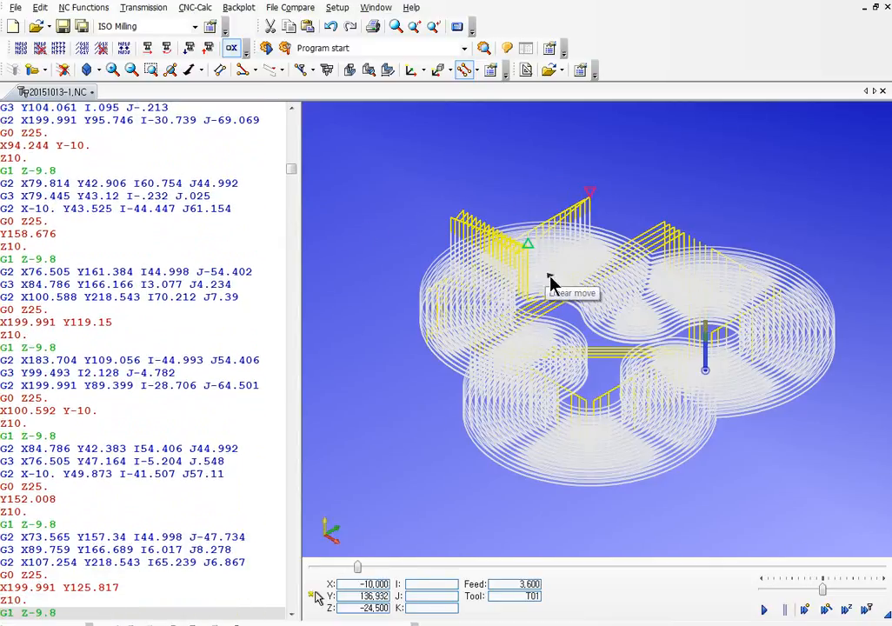
Examine the backplotted toolpath from above, stepping back and forth through the lines of the Z-9.8 passes
drag(597, 320, 609, 404)
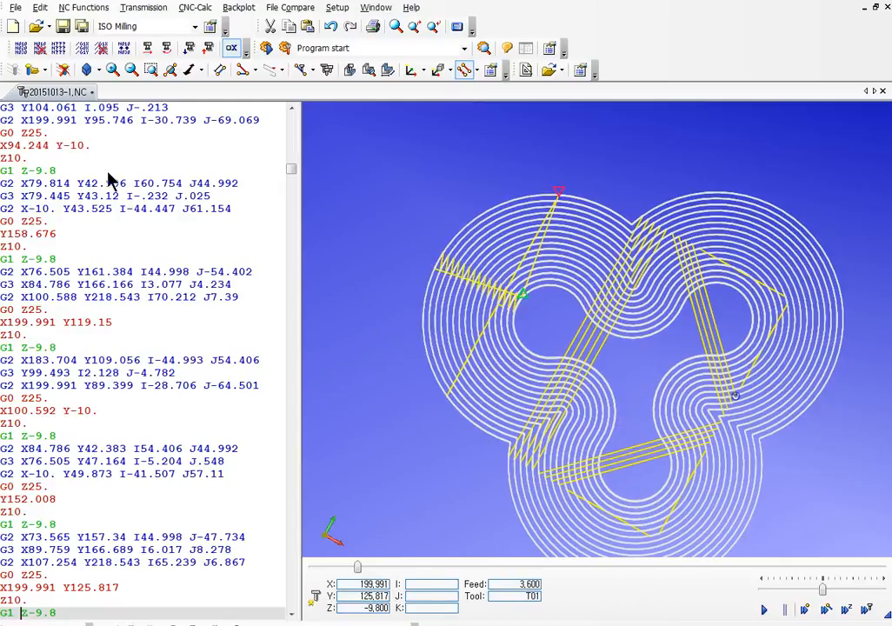
click(119, 247)
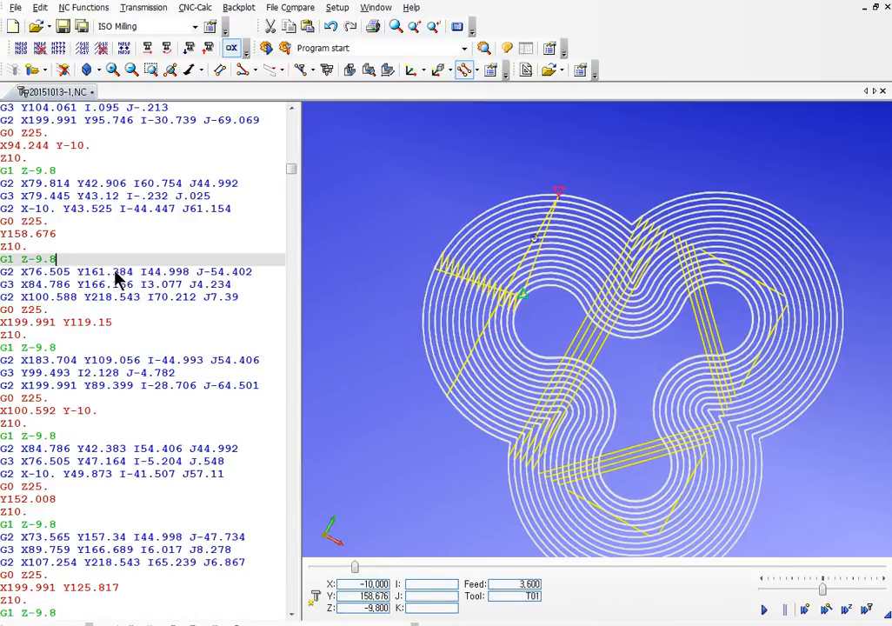
key(Up)
key(Up)
key(Up)
key(Up)
key(Up)
key(Up)
key(Up)
key(Up)
key(Up)
key(Up)
key(Up)
key(Up)
key(Up)
key(Up)
key(Up)
key(Up)
key(Down)
key(Down)
key(Down)
key(Down)
key(Down)
key(Down)
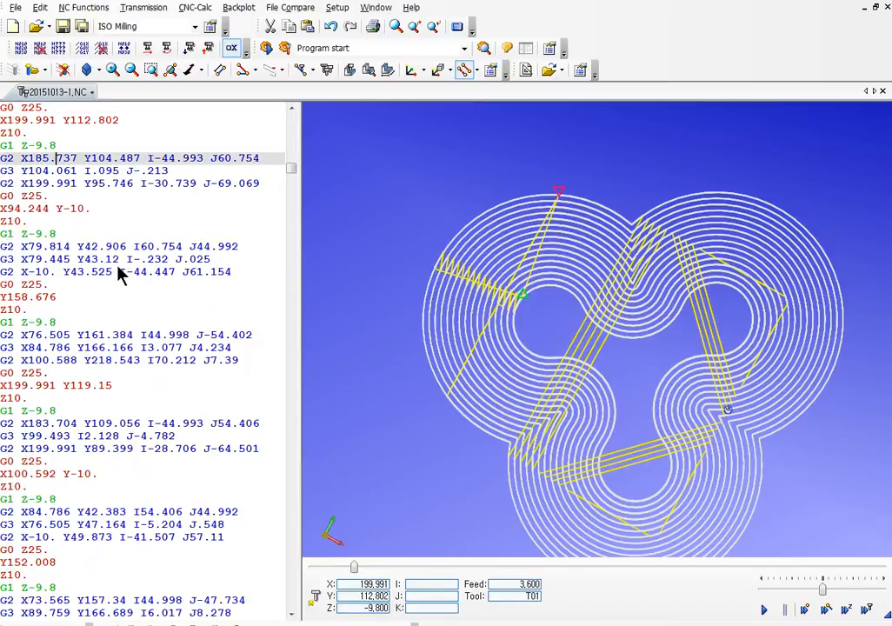
key(Down)
key(Down)
key(Down)
key(Down)
key(Down)
key(Down)
key(Down)
key(Down)
key(Down)
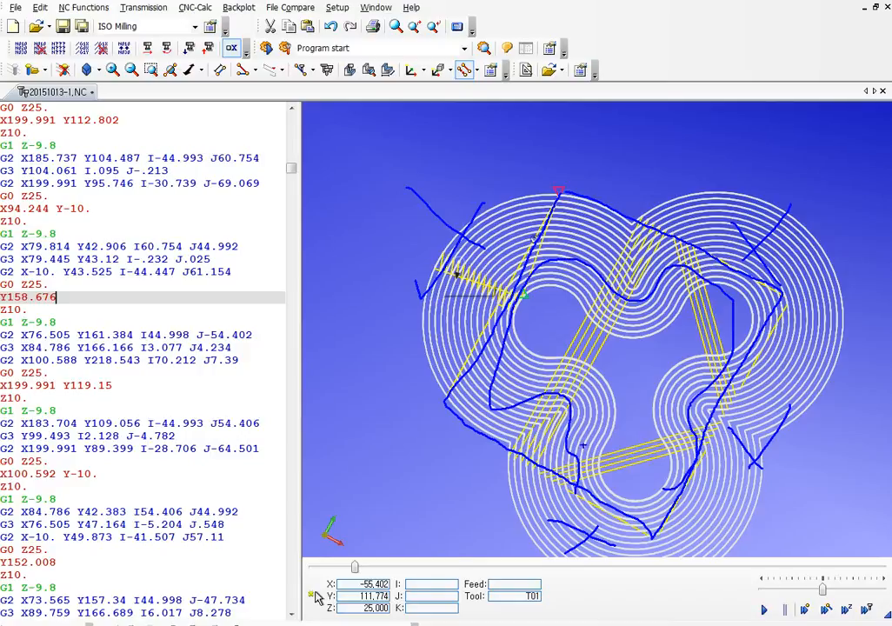
key(Escape)
Switch back to Mastercam and start a drill toolpath on the centre points of the link's three holes
click(145, 183)
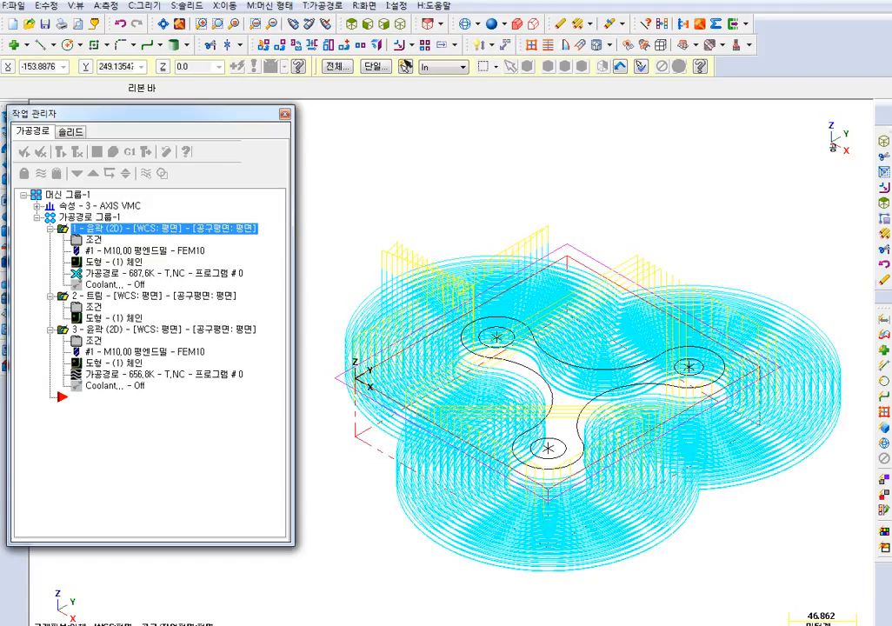
click(284, 114)
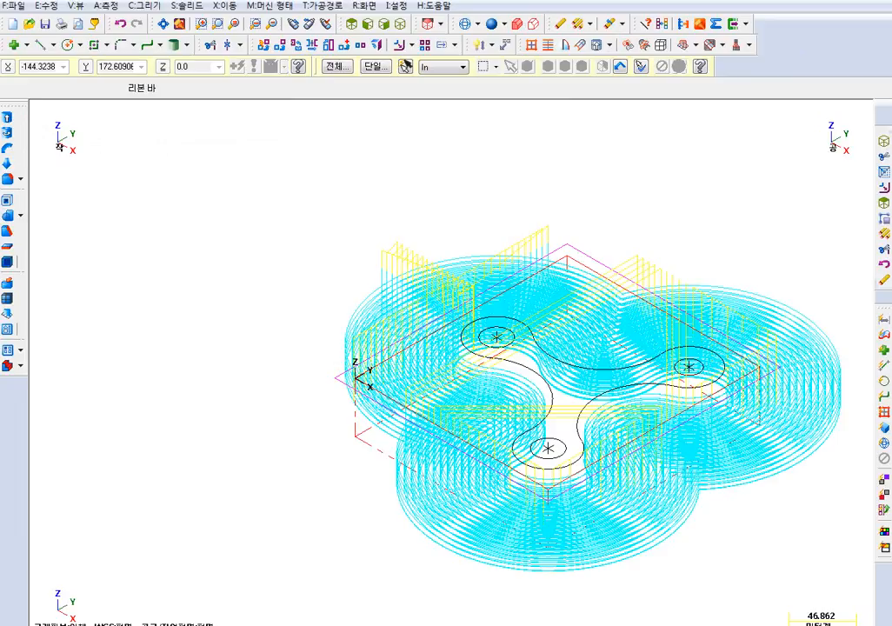
key(alt+o)
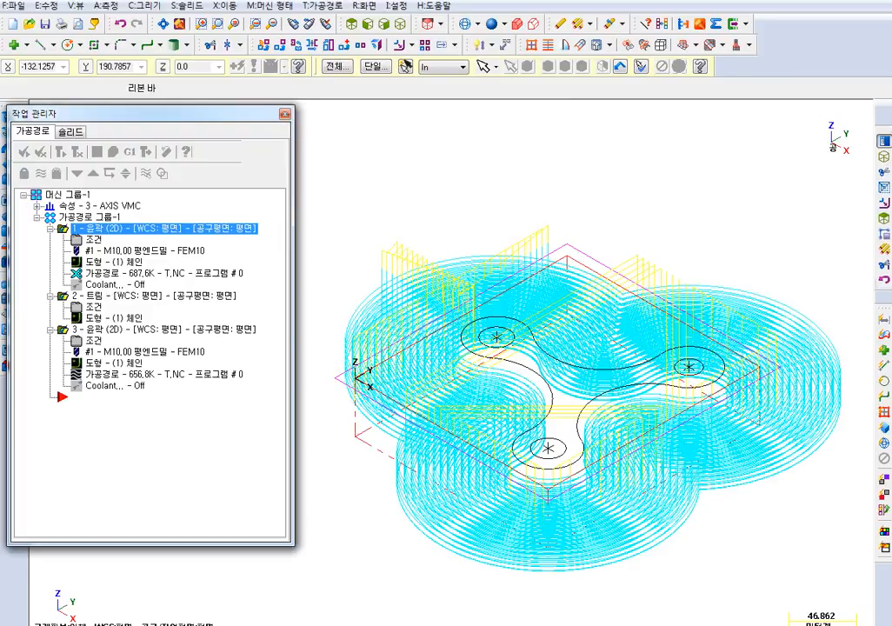
click(317, 10)
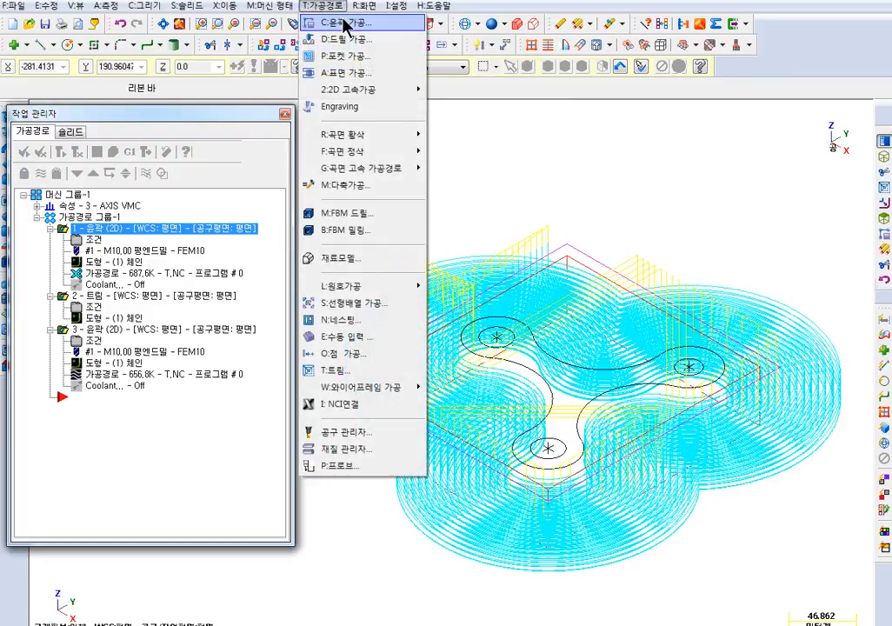
click(348, 35)
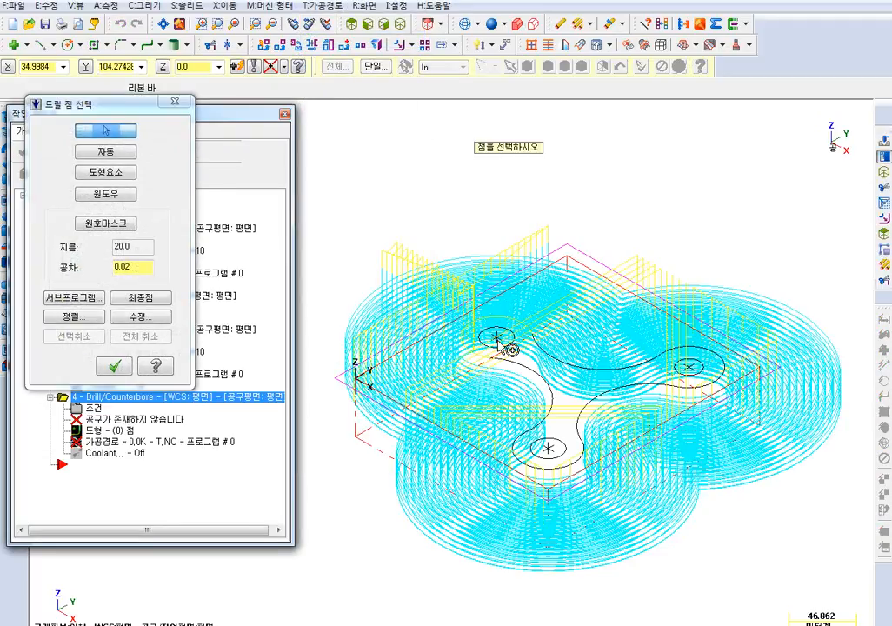
click(549, 450)
click(111, 363)
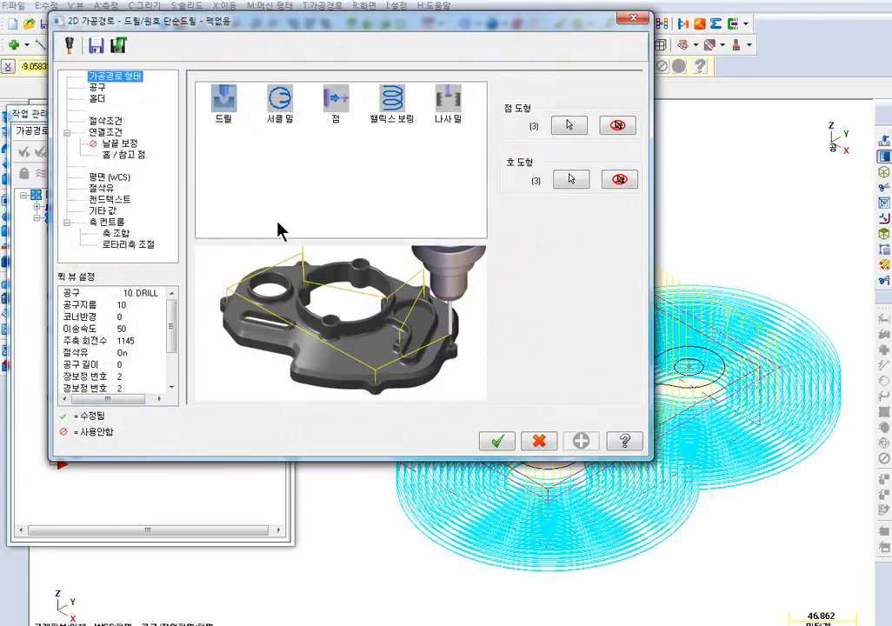
Create a new drill tool with a diameter of 8 mm for the drilling operation
click(102, 88)
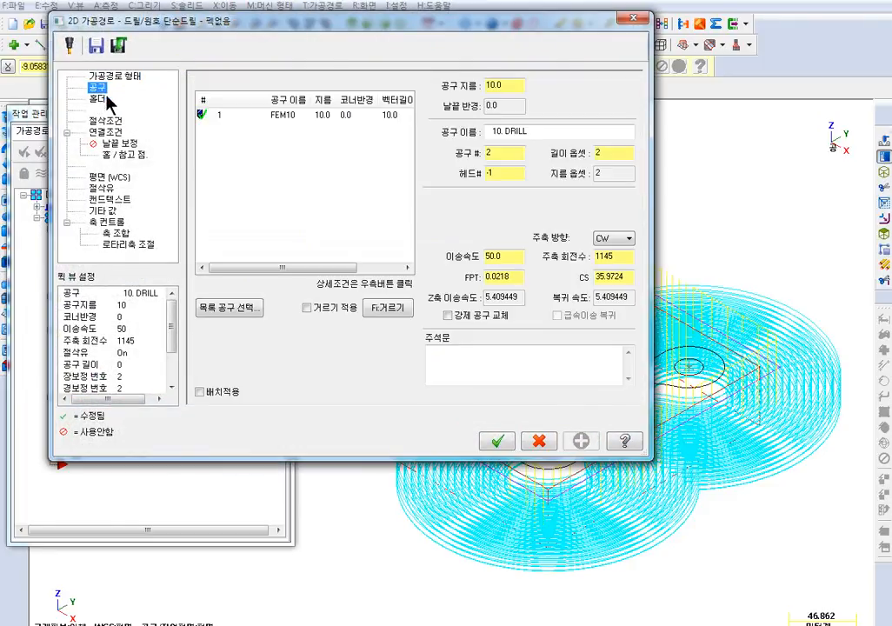
right_click(268, 153)
click(296, 174)
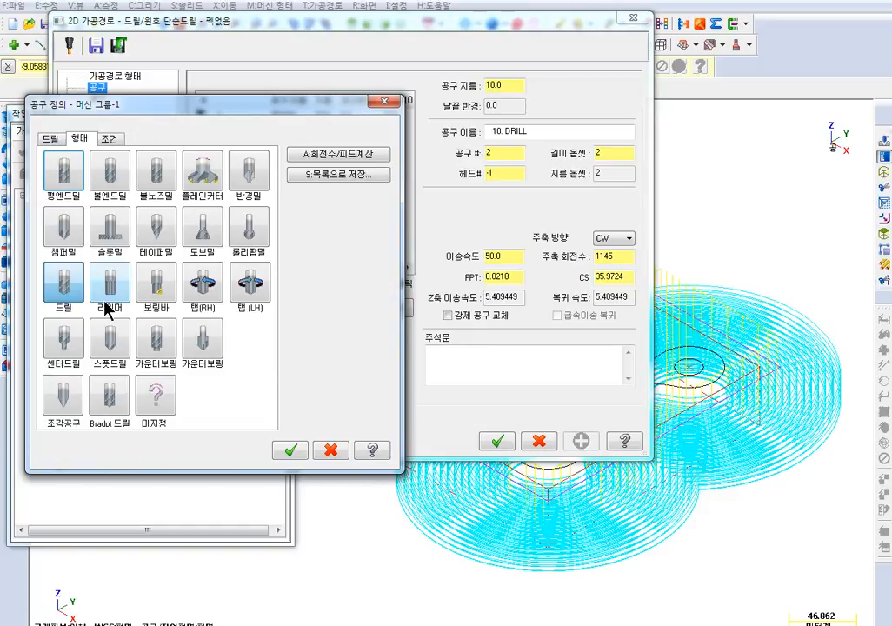
click(60, 287)
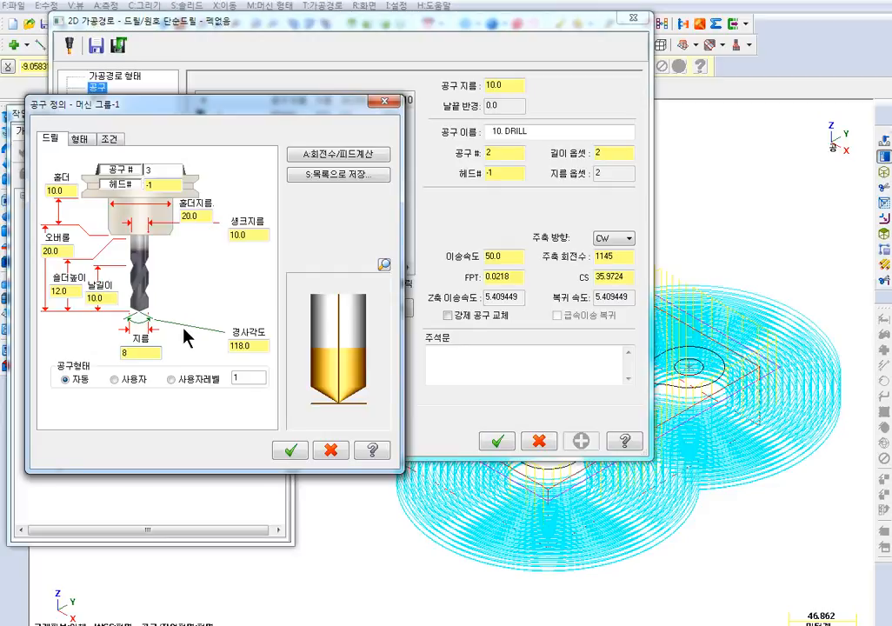
Set the drill's feed and plunge rates to 100, retract rate to 1000 and spindle speed to 1500, and name it DRILL8
click(112, 140)
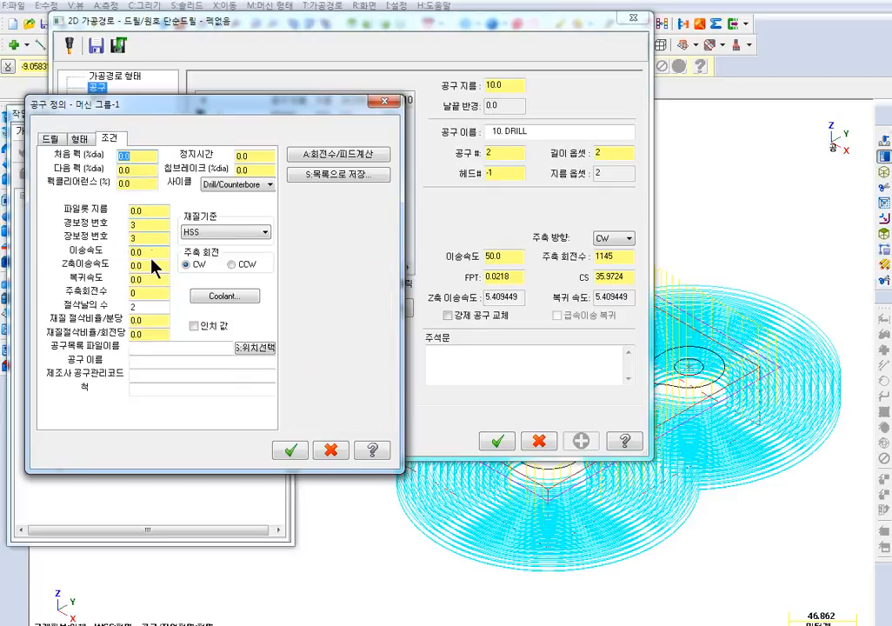
double_click(152, 252)
text(100)
key(Tab)
text(100)
key(Tab)
click(162, 351)
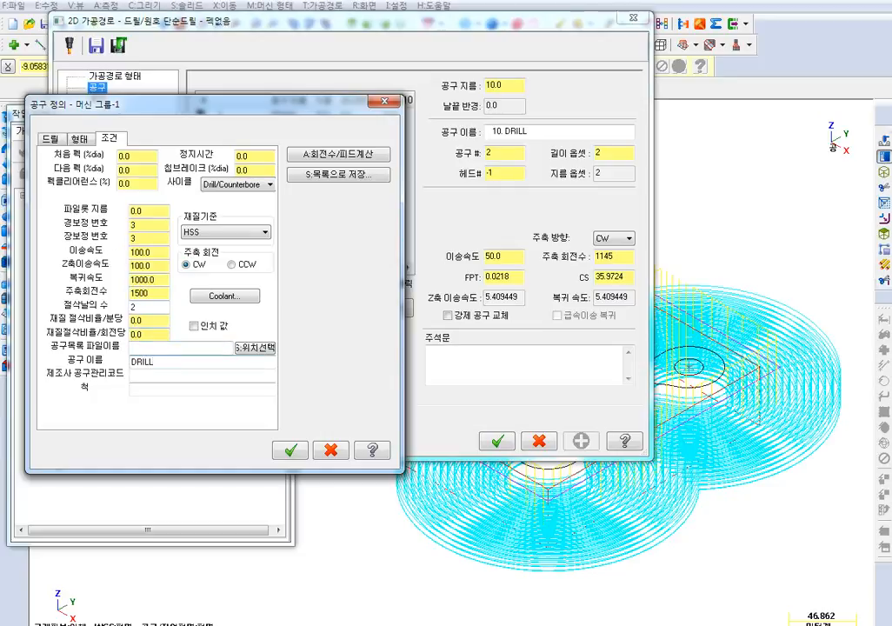
click(292, 451)
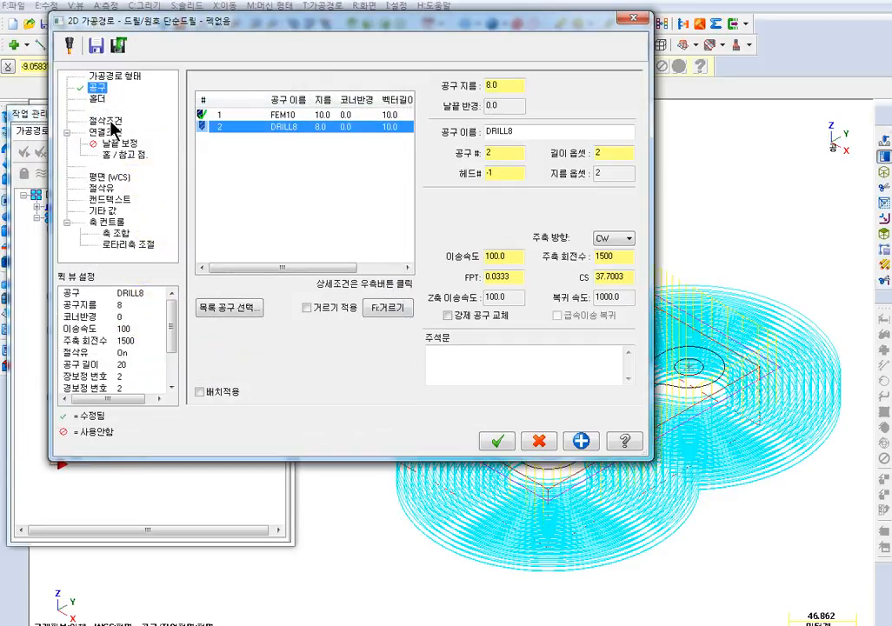
Set the drilling operation's cycle to peck drilling
click(105, 121)
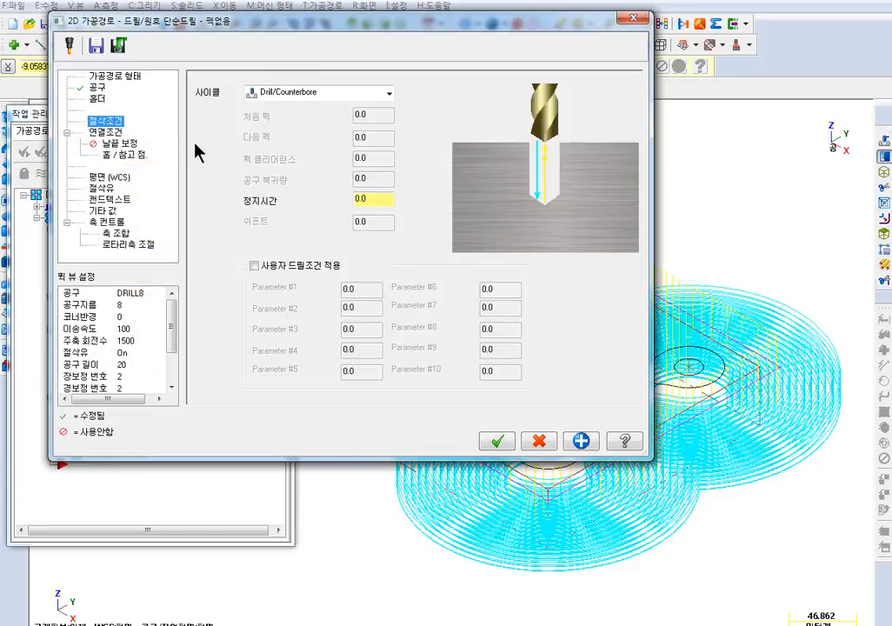
click(321, 94)
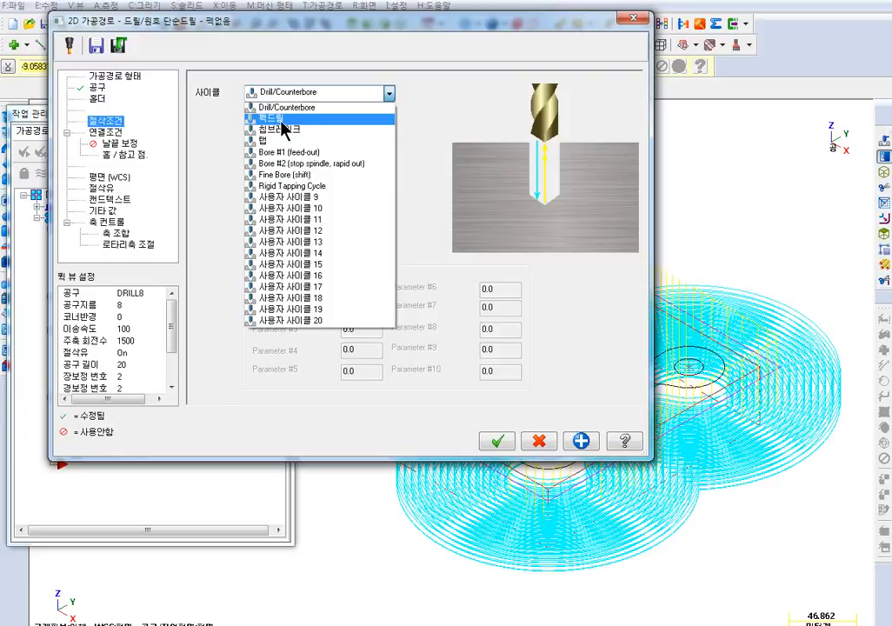
click(300, 140)
click(302, 98)
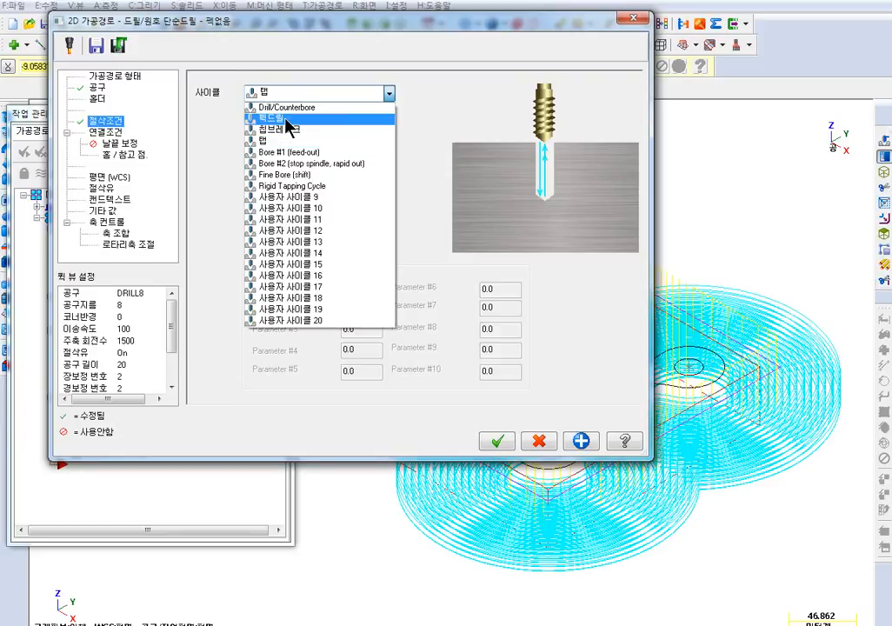
click(285, 118)
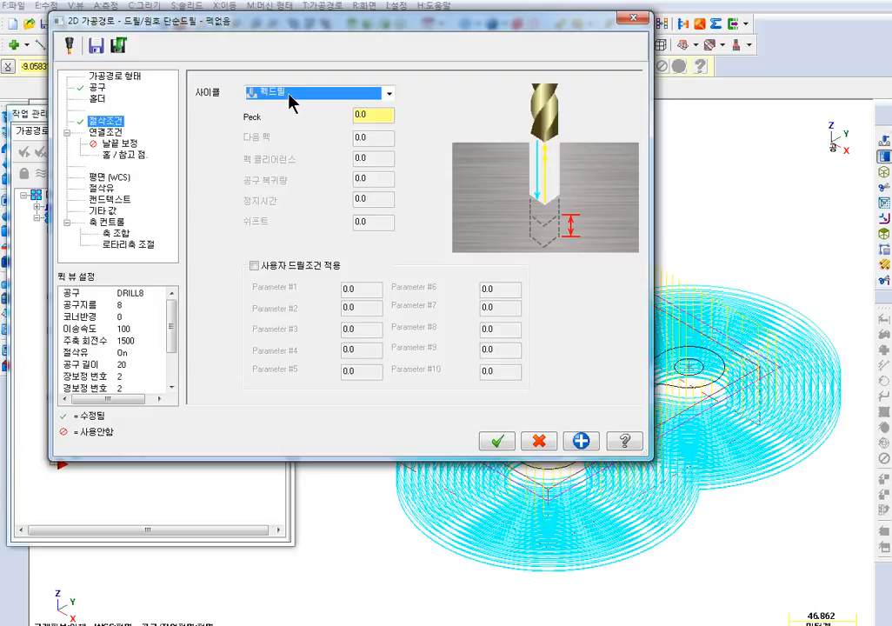
Try the chip-break cycle, and set the drilling operation's cycle to Drill/Counterbore
click(291, 97)
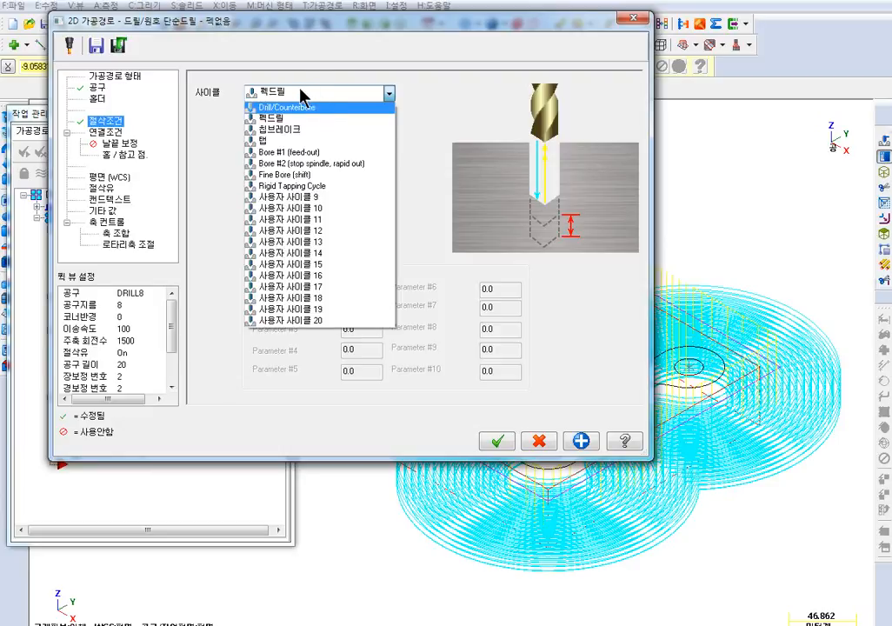
click(291, 128)
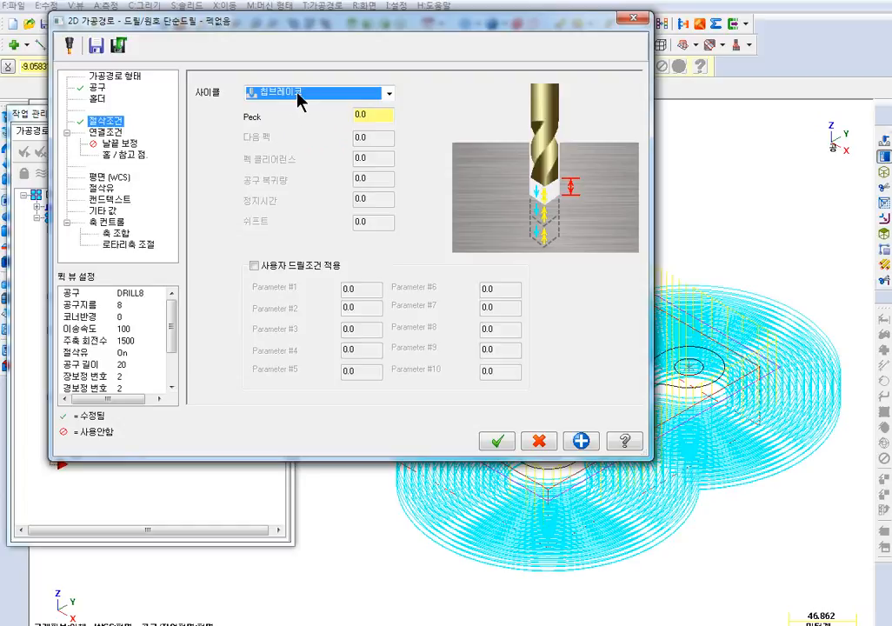
click(298, 97)
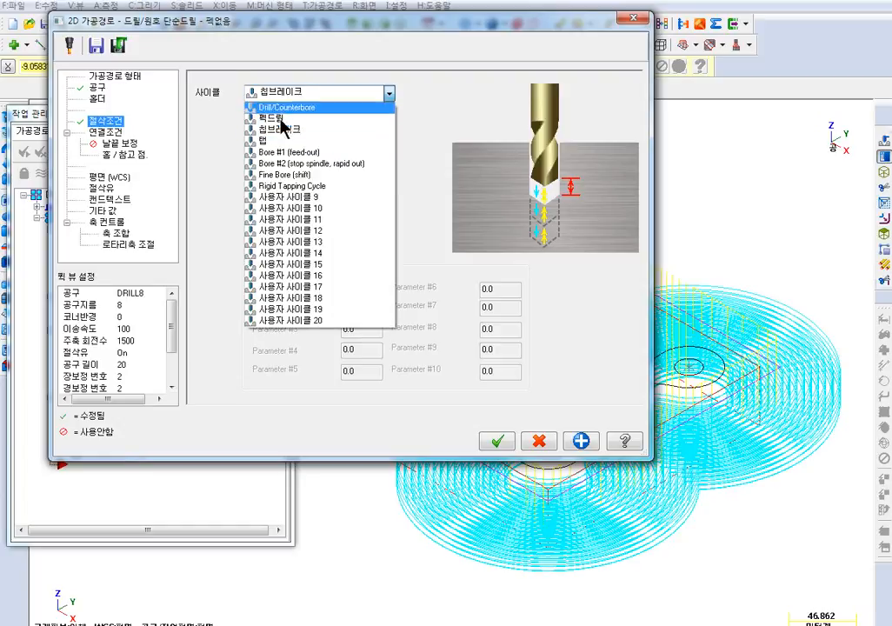
click(281, 108)
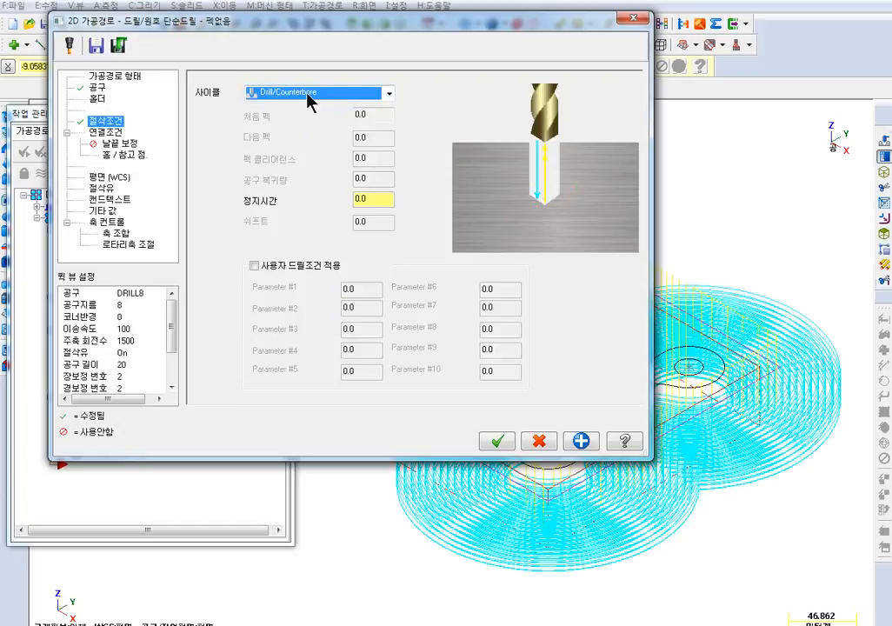
Set the drilling depth to -60 absolute, make the retract height absolute, and create the drill operation
click(104, 132)
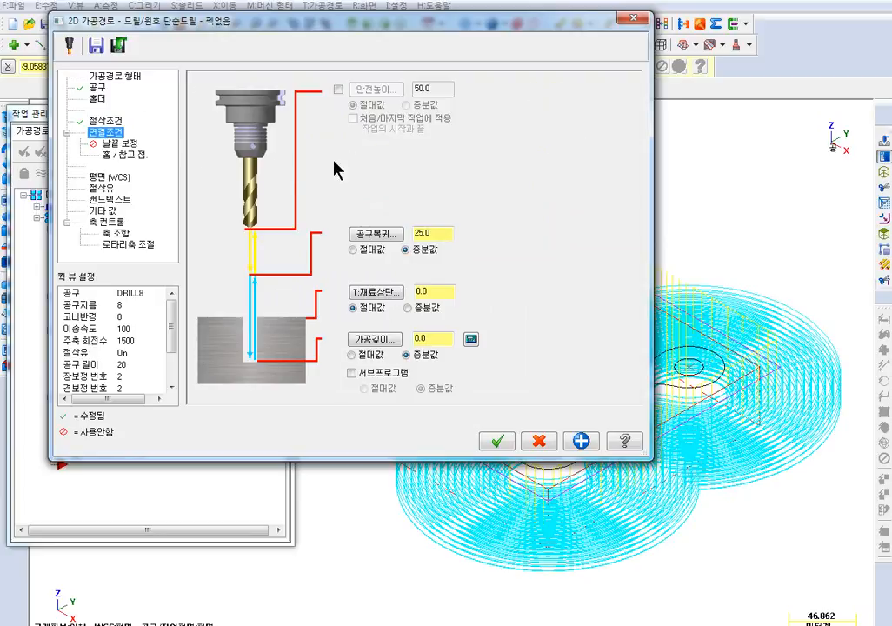
click(366, 356)
drag(431, 340, 348, 332)
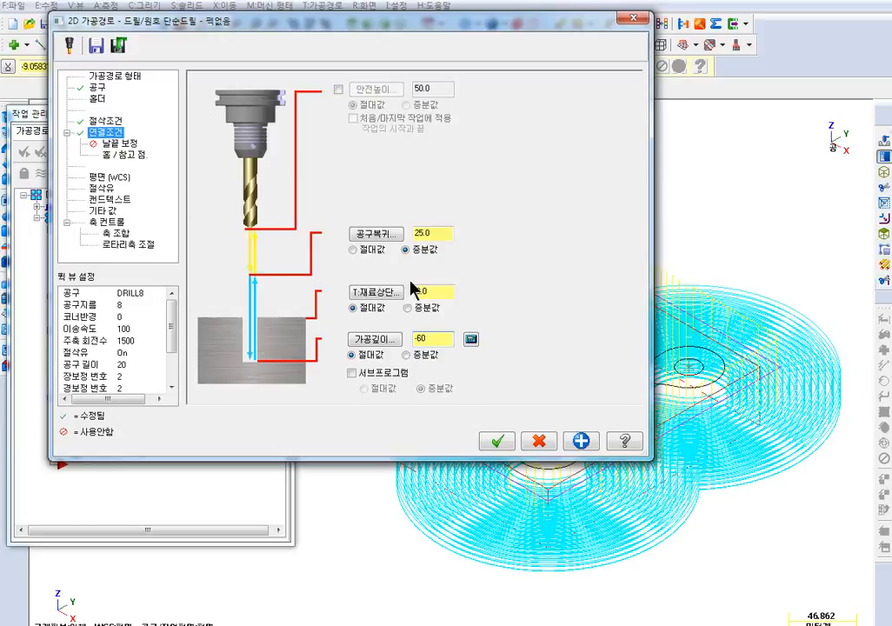
click(380, 251)
click(497, 441)
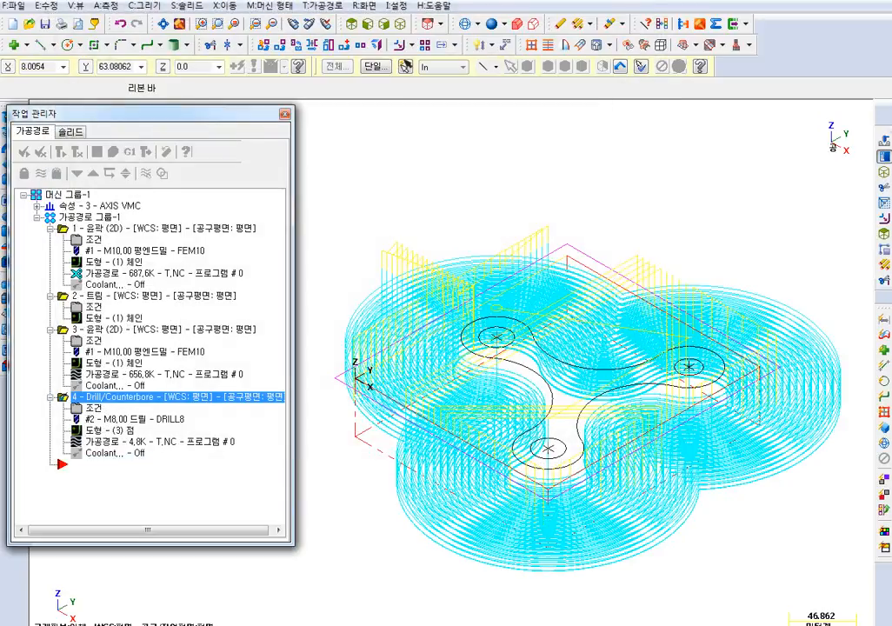
Verify all operations of the toolpath group in a solid machining simulation, including the drilling of the three holes
click(86, 219)
click(113, 151)
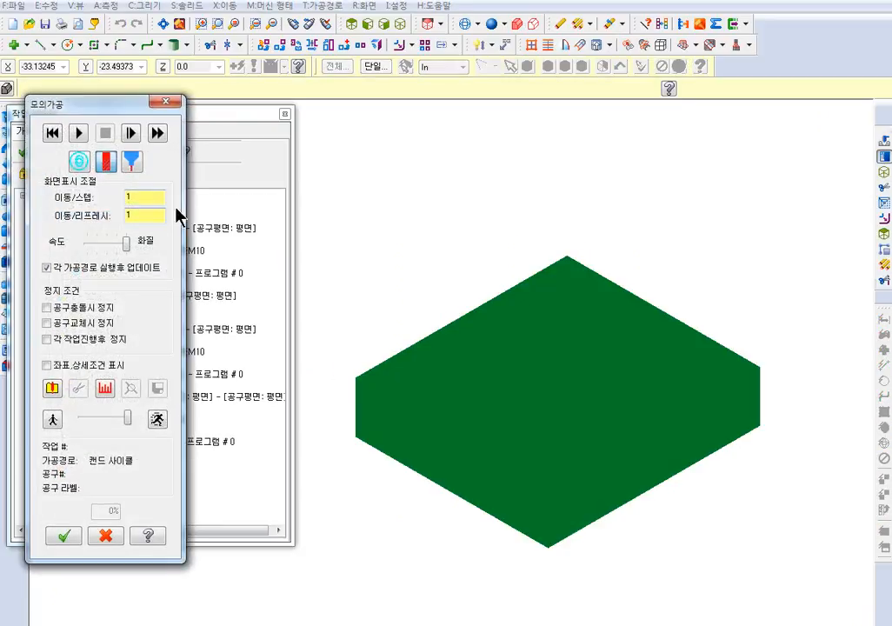
click(76, 134)
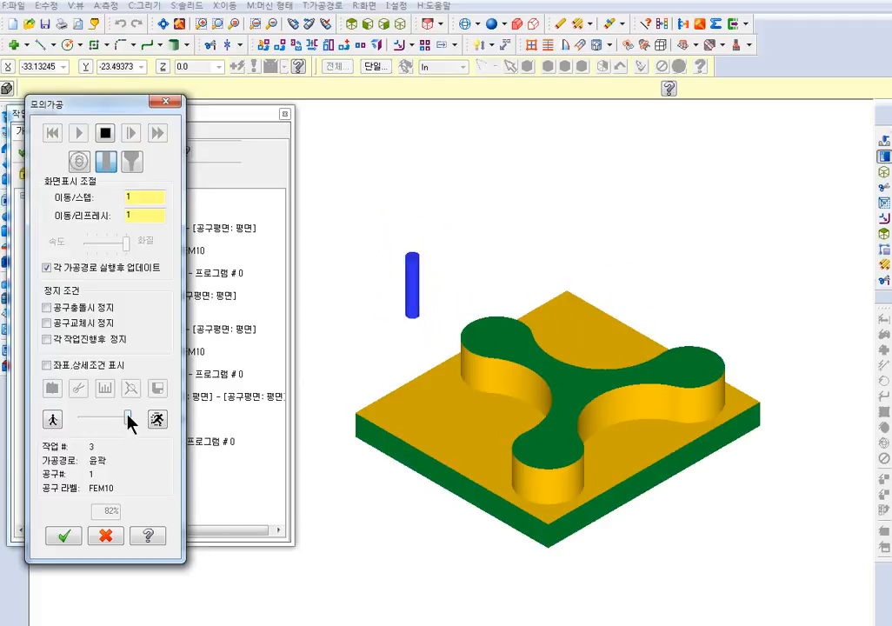
mouse_move(129, 421)
mouse_down()
mouse_move(103, 420)
mouse_move(126, 418)
mouse_up()
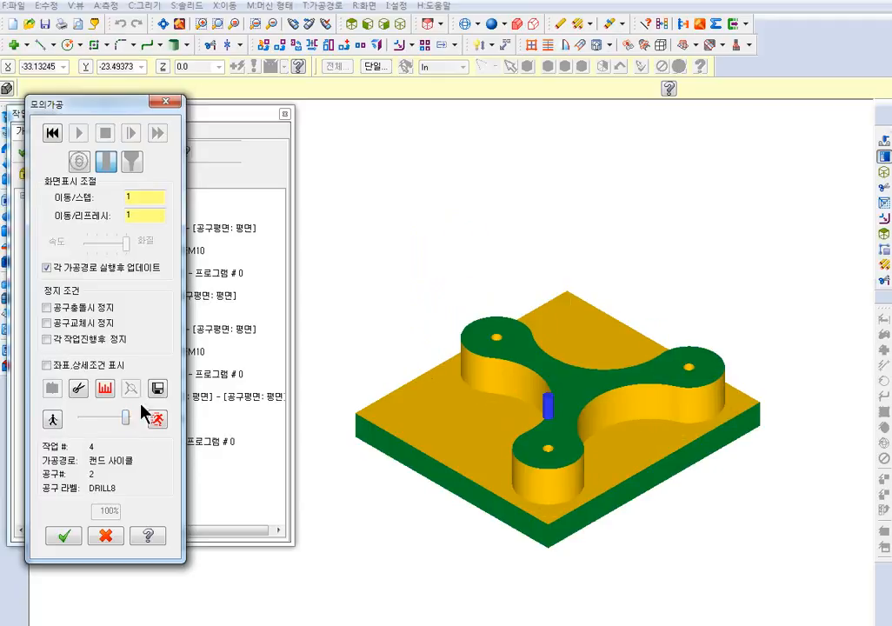
scroll(586, 404, up, 3)
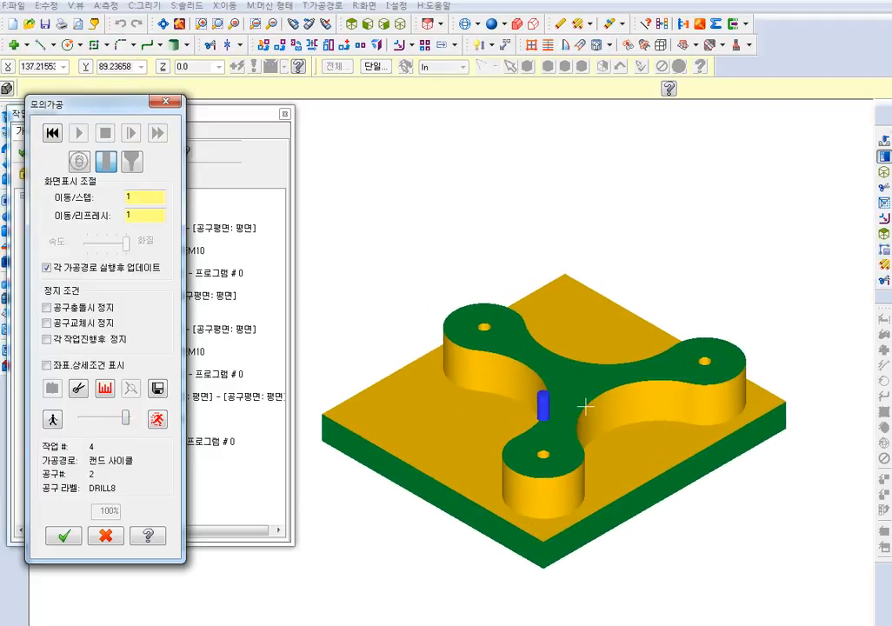
click(172, 103)
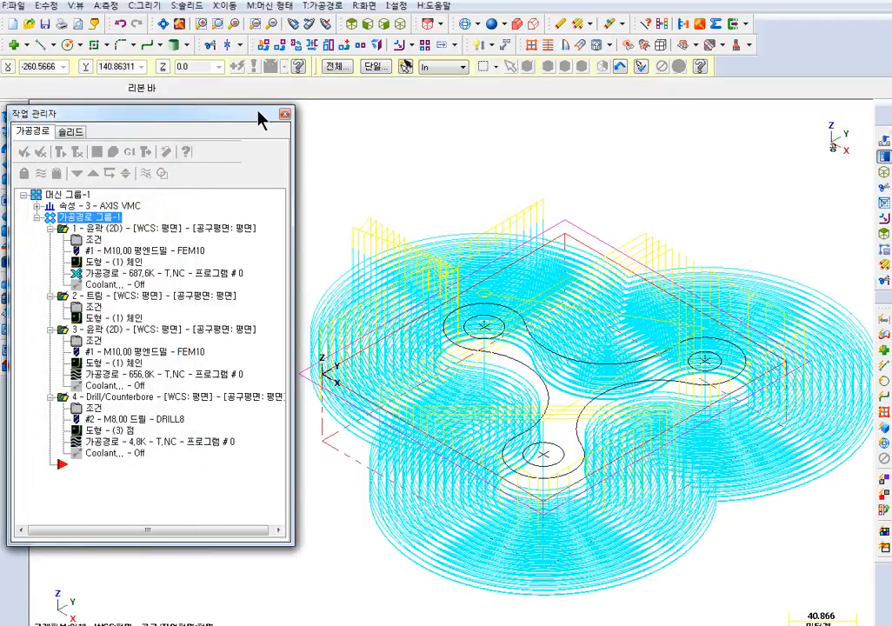
Post the whole toolpath group to the NC file T.NC, replacing the existing file
click(129, 151)
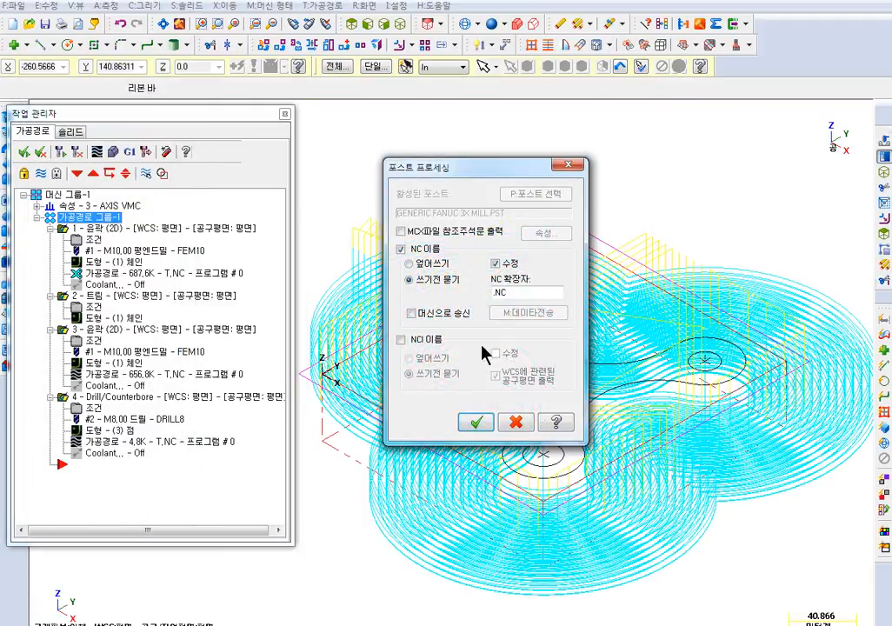
click(467, 428)
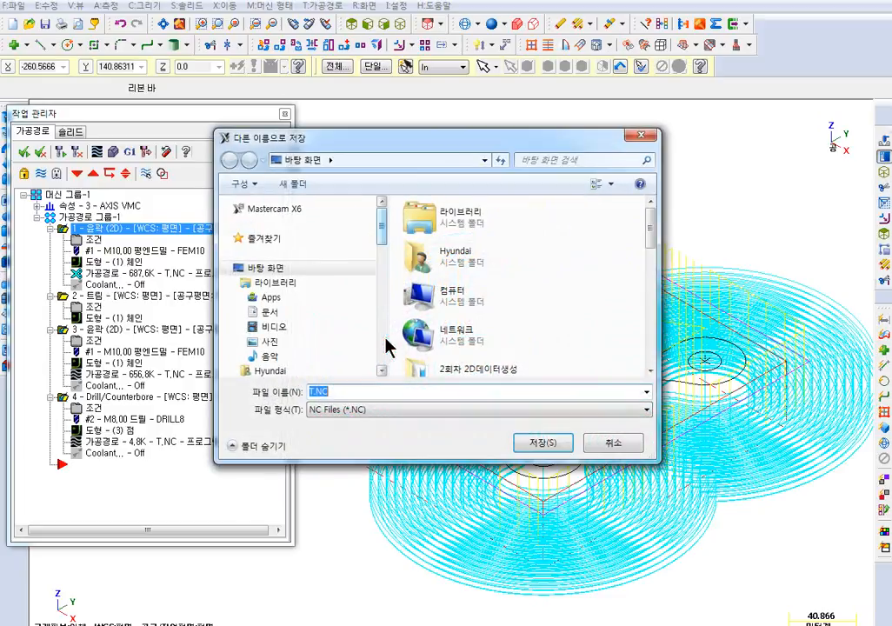
click(537, 444)
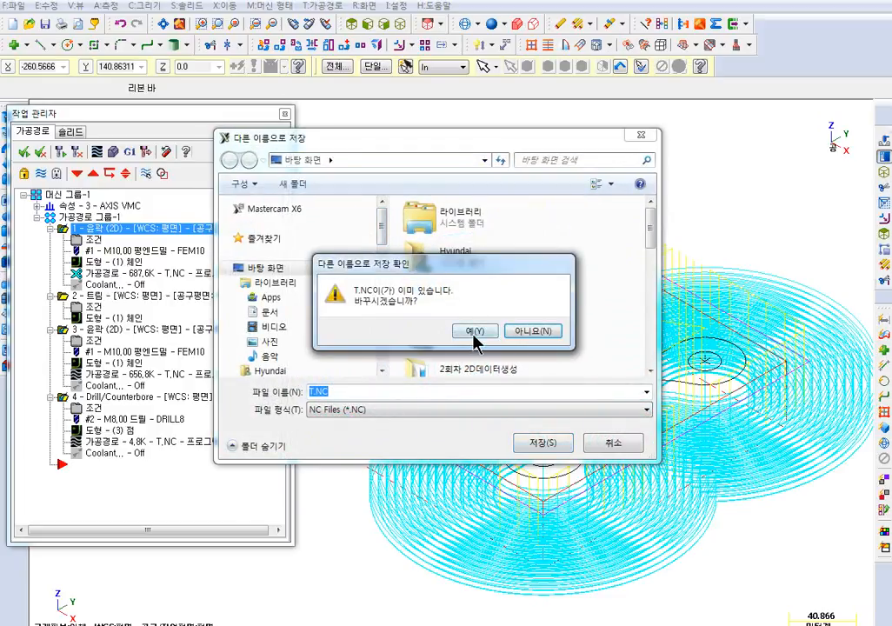
click(475, 334)
click(454, 359)
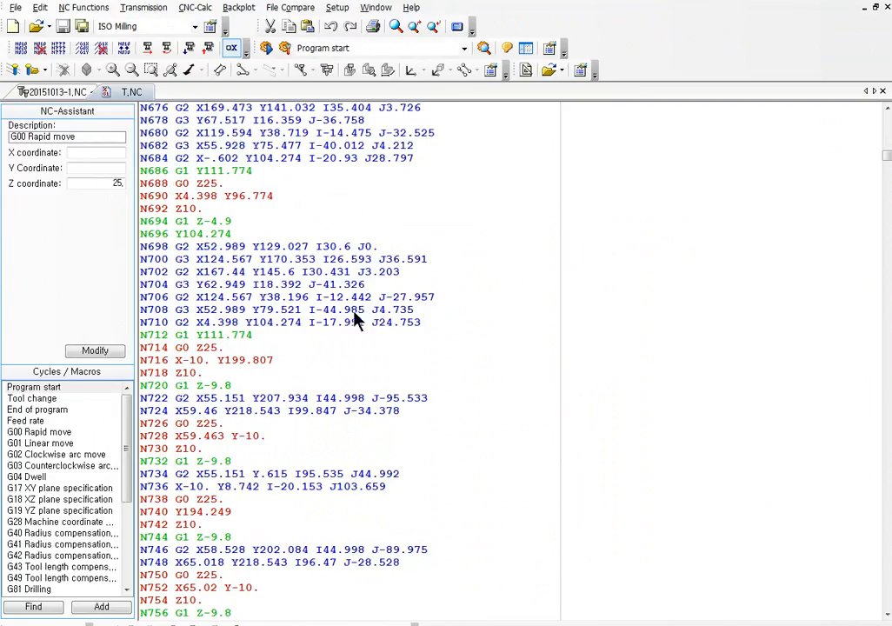
Remove the block numbers from T.NC, review the code back to the program header, and return to Mastercam
click(202, 209)
click(47, 54)
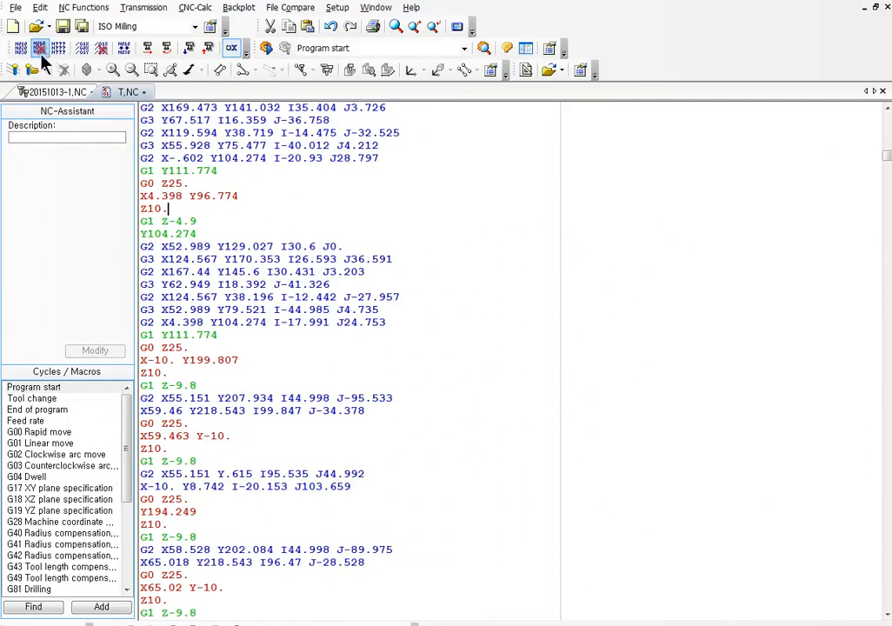
scroll(368, 273, up, 20)
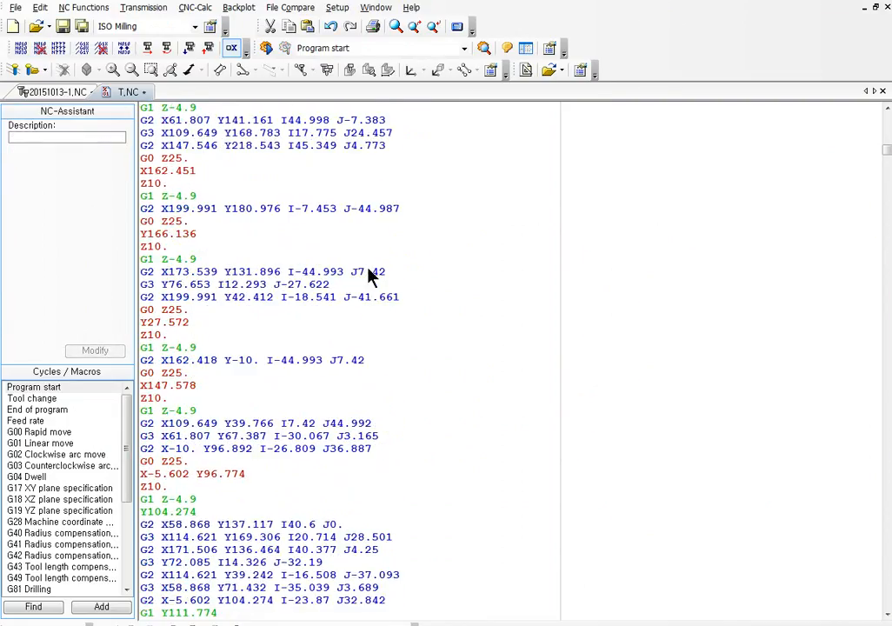
scroll(371, 275, up, 20)
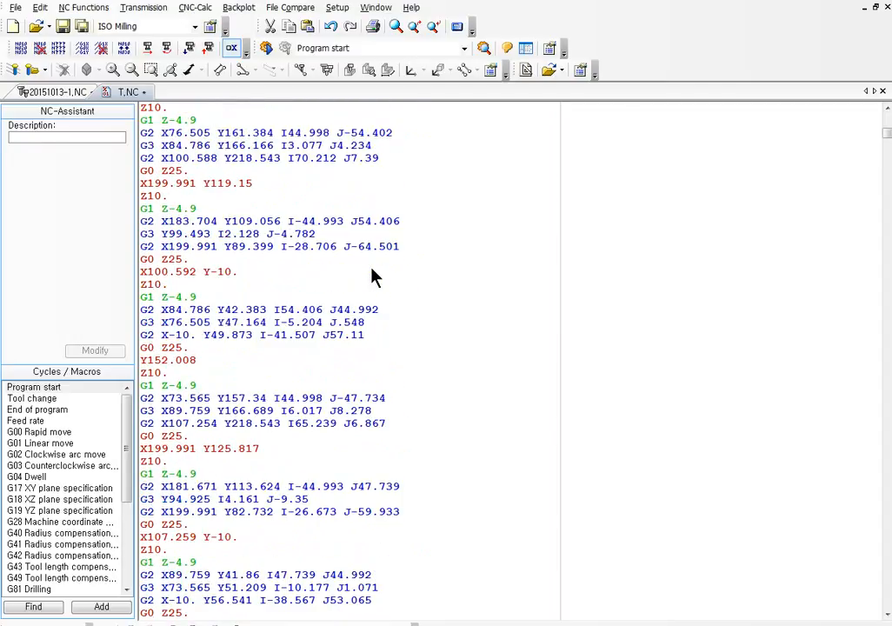
scroll(386, 285, up, 10)
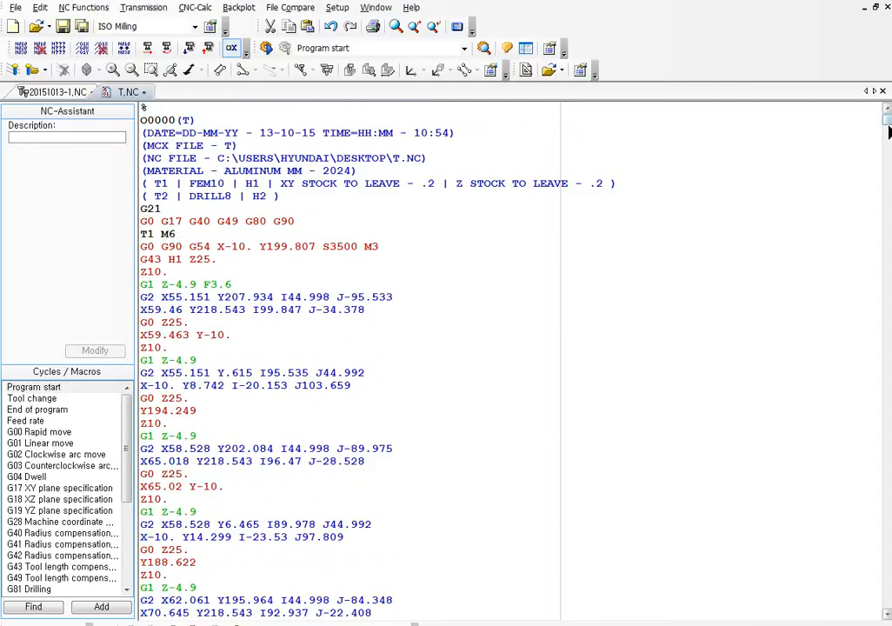
click(832, 1)
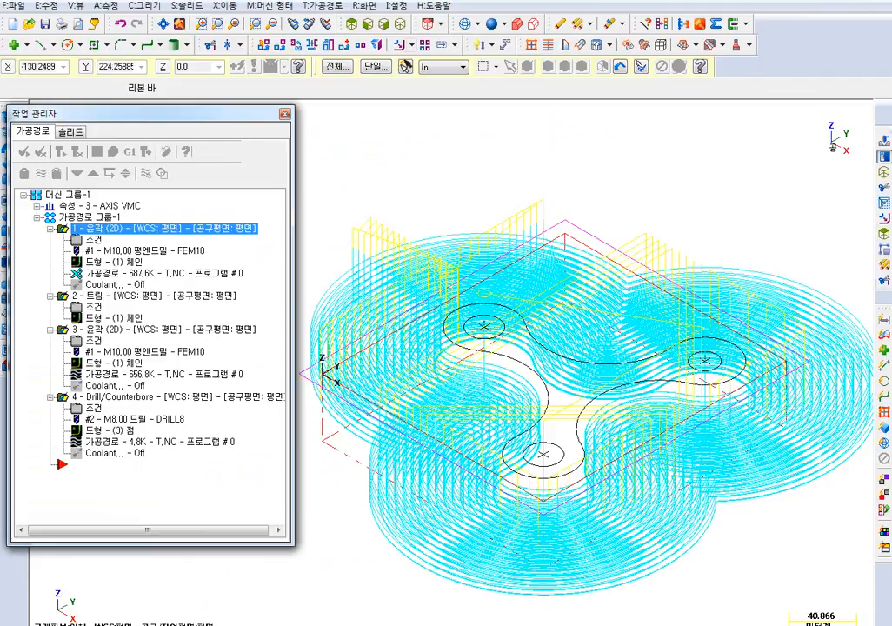
View the link's toolpaths from the top and shift the floating operations manager beside them
click(352, 24)
scroll(395, 278, up, 4)
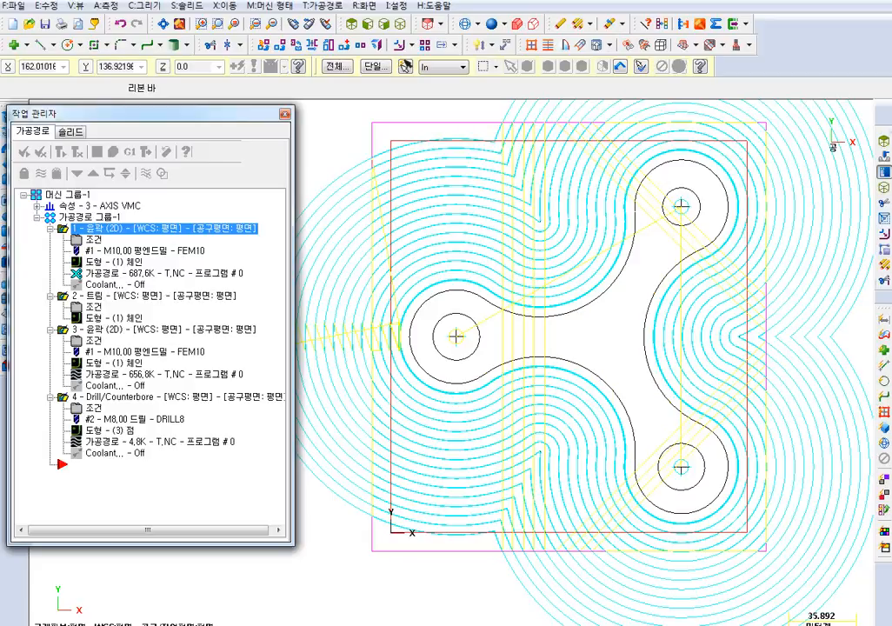
scroll(562, 249, down, 2)
scroll(550, 252, up, 1)
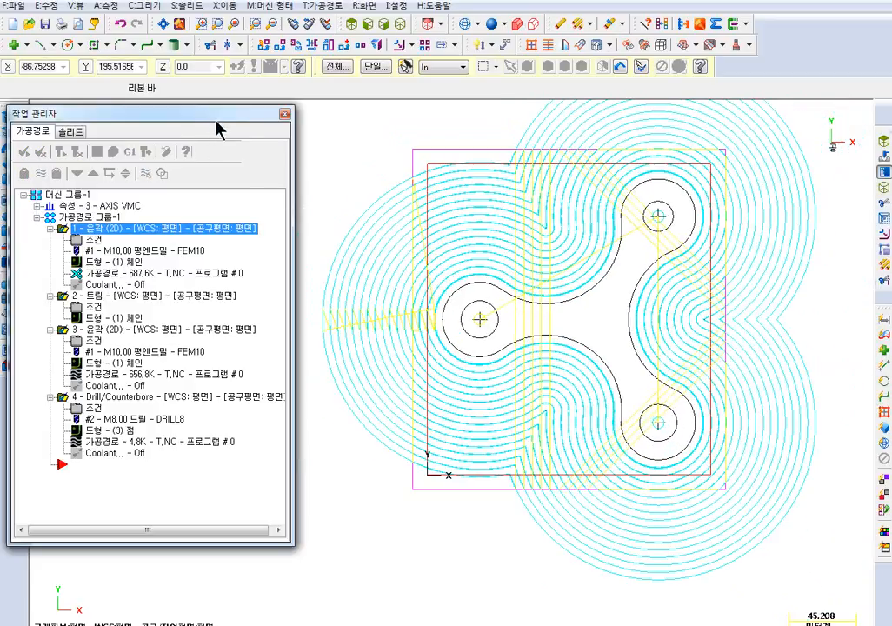
drag(250, 114, 221, 110)
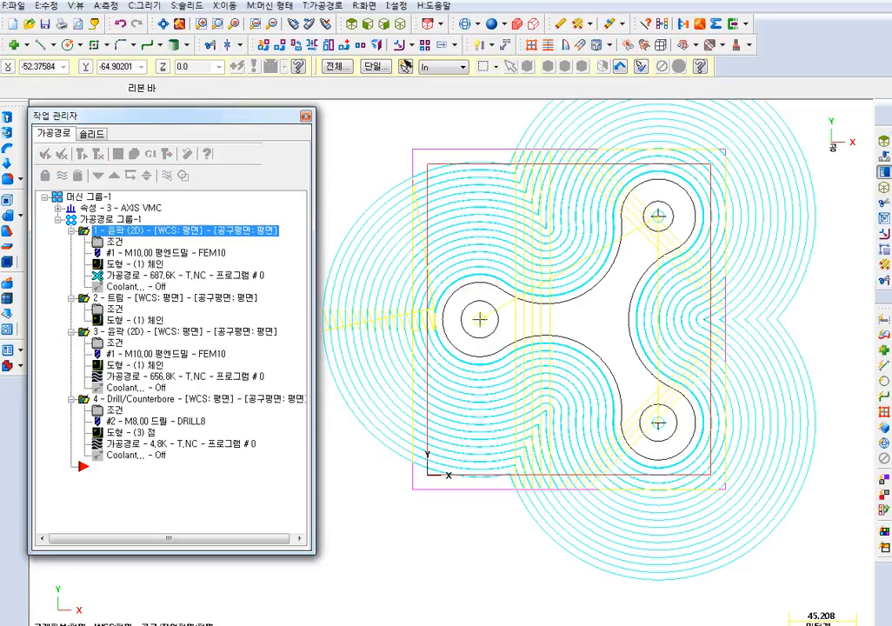
Switch to the AutoCAD textbook document, browse its example drawings around the link exercise, and return to Mastercam
key(alt+Tab)
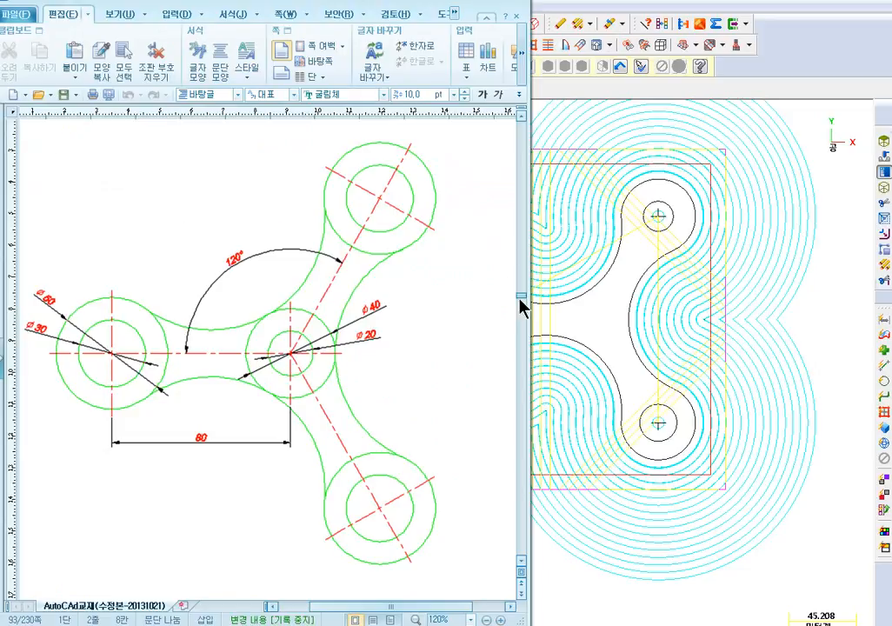
scroll(524, 303, down, 5)
scroll(525, 297, down, 5)
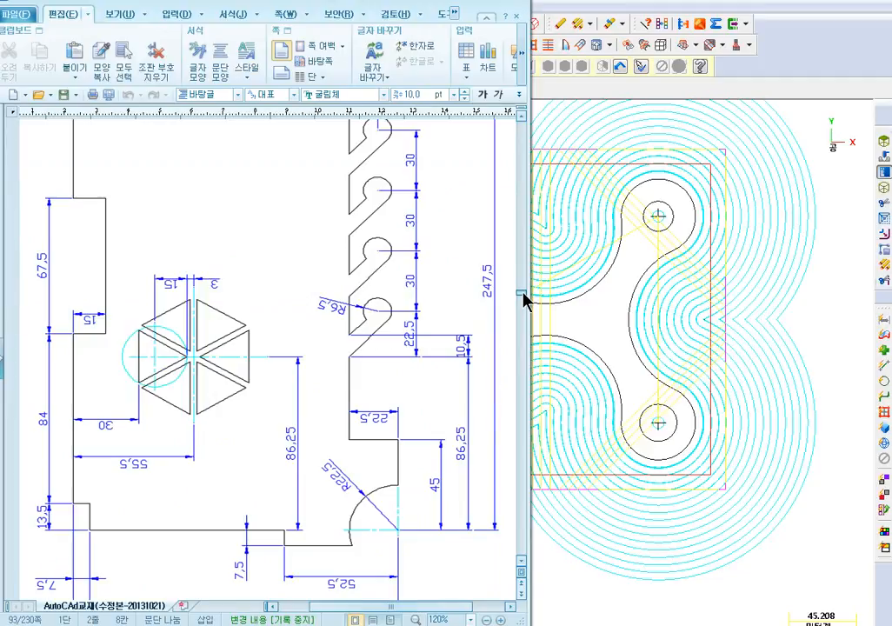
scroll(343, 344, up, 20)
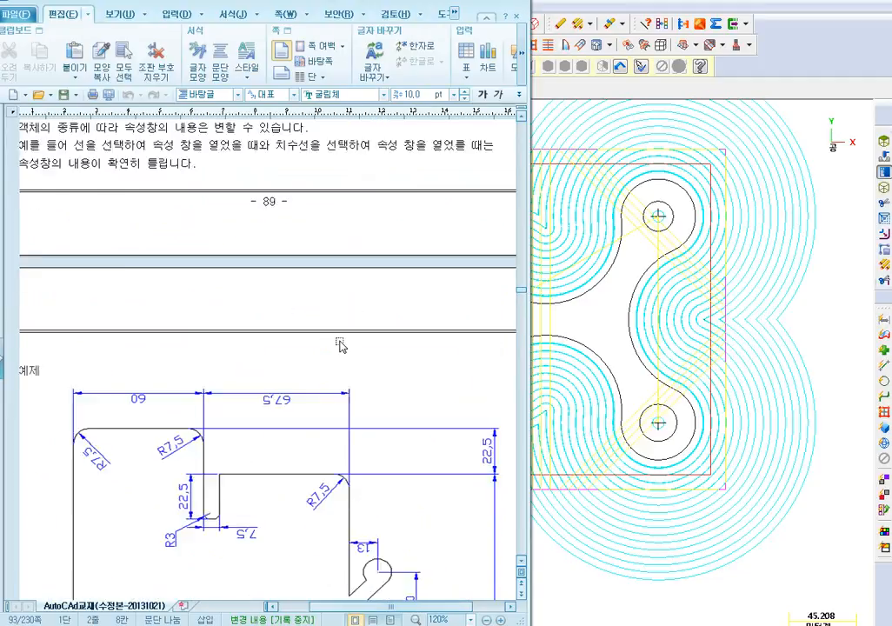
scroll(346, 341, up, 20)
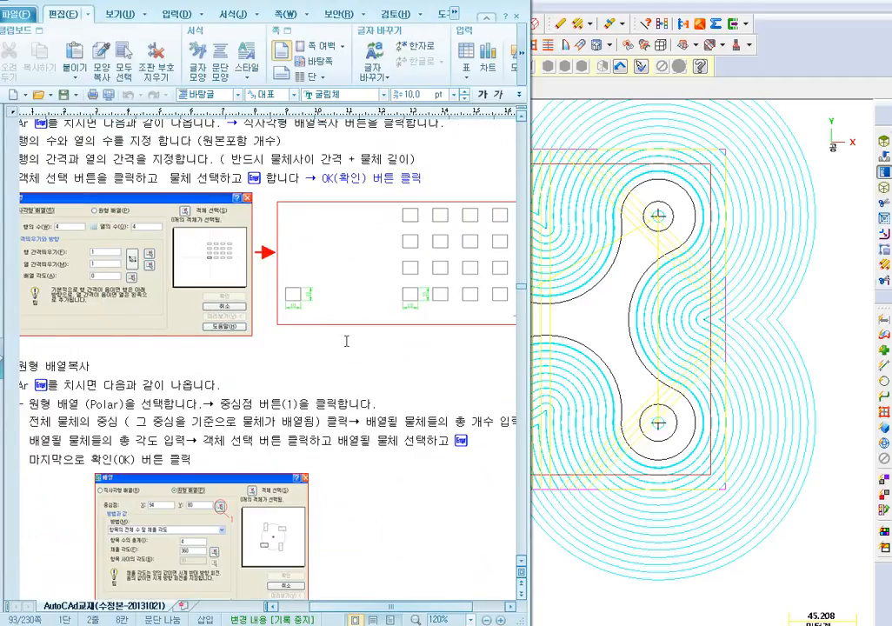
scroll(348, 340, up, 15)
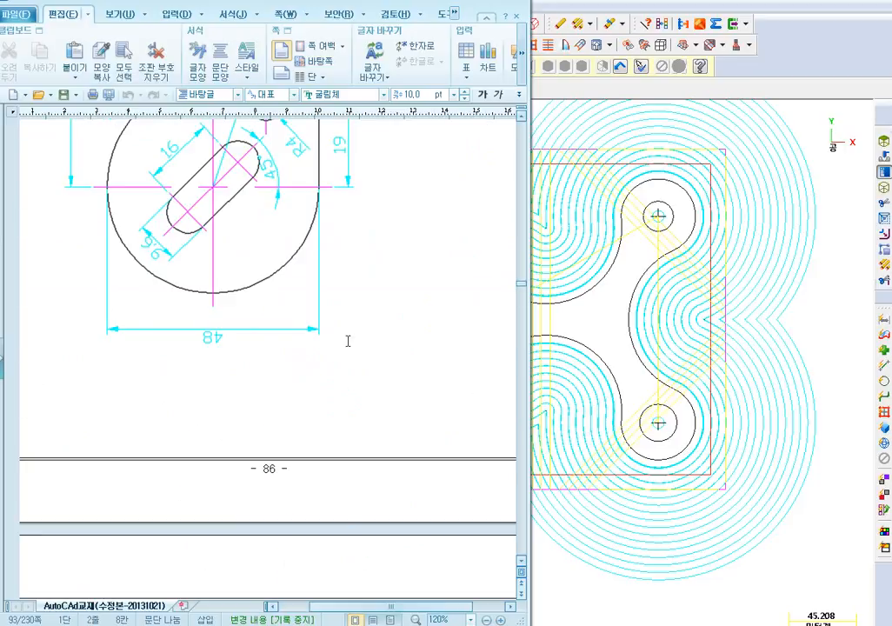
click(476, 1)
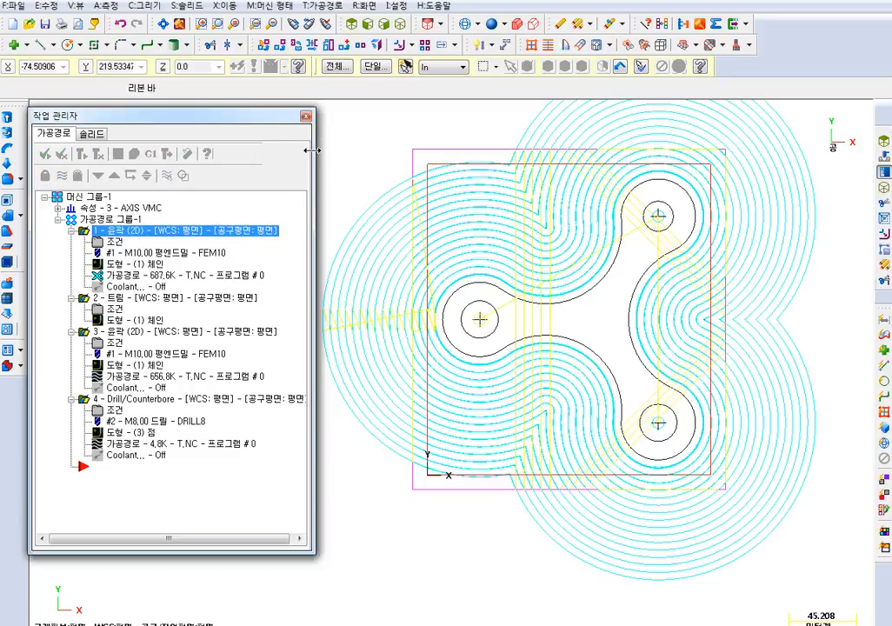
Dock the operations manager beside the graphics area and show the toolpaths in isometric view
drag(310, 151, 300, 153)
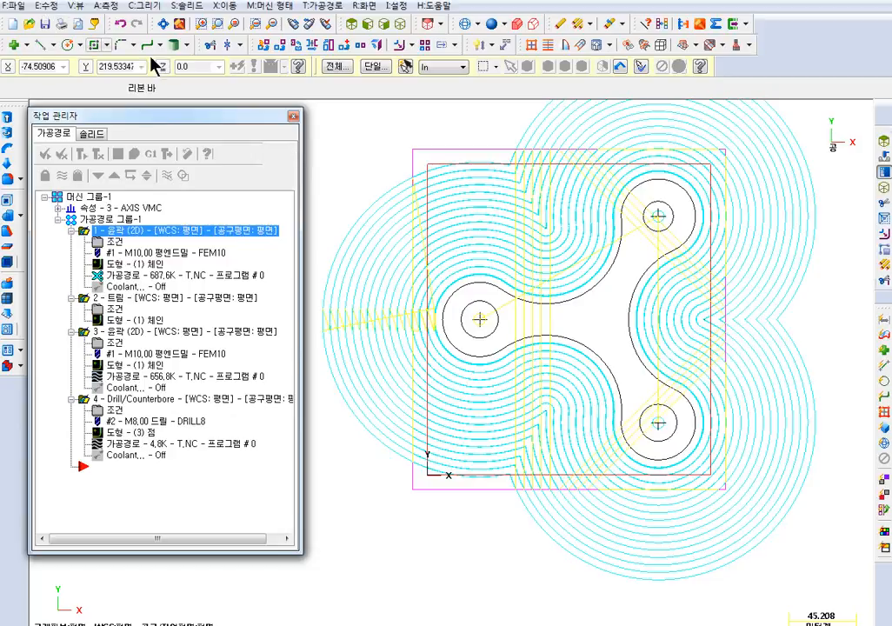
click(399, 25)
middle_drag(480, 254, 526, 265)
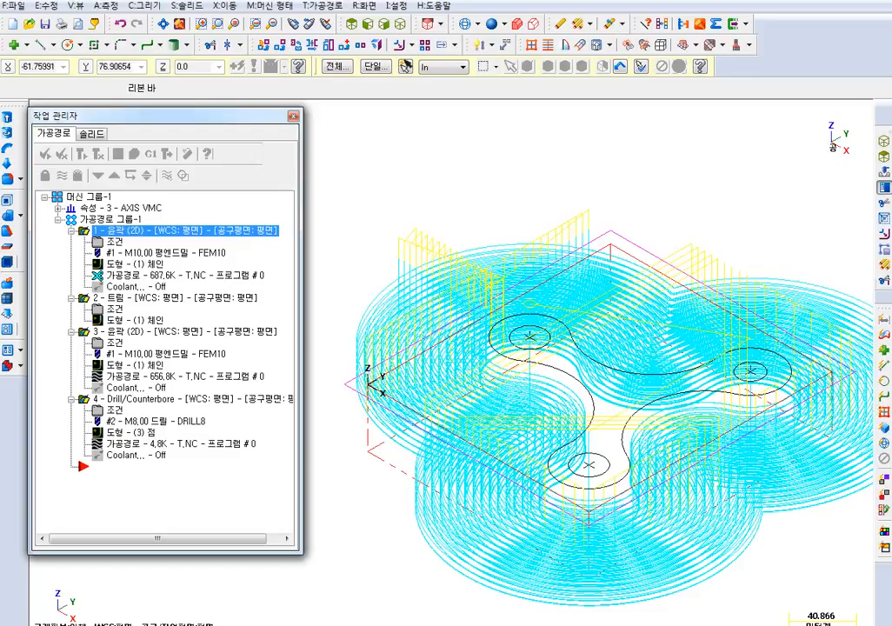
double_click(130, 116)
drag(128, 202, 221, 215)
scroll(440, 294, down, 1)
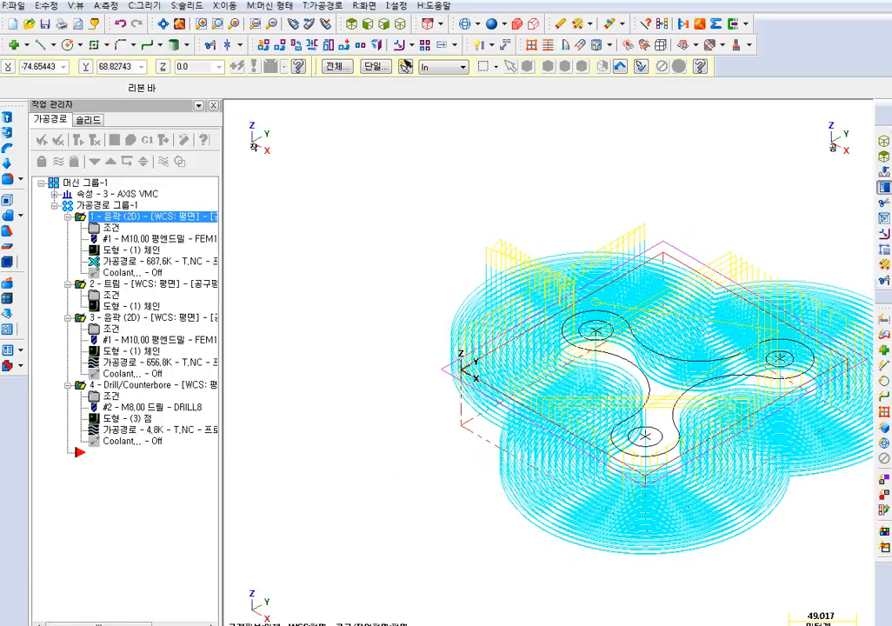
middle_drag(530, 265, 374, 240)
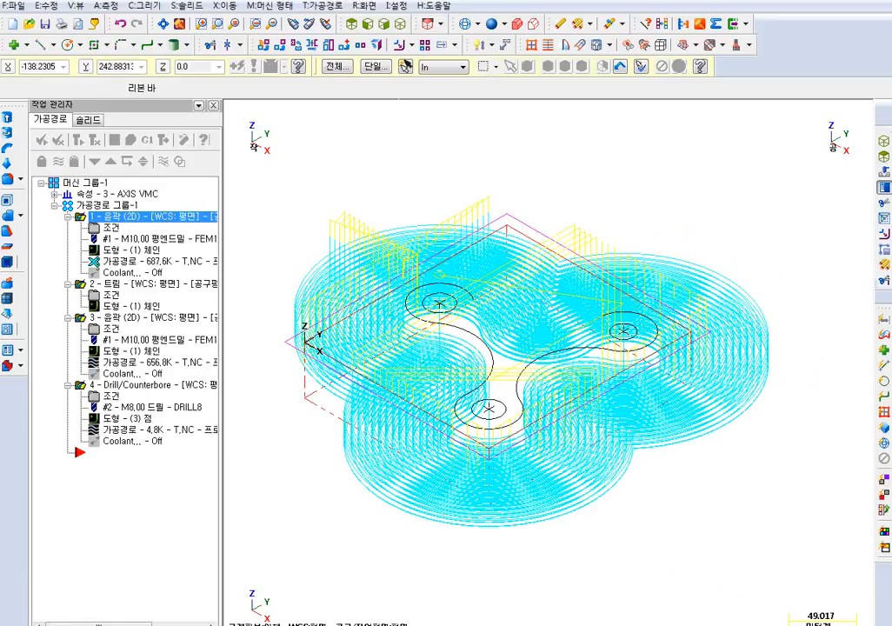
Return to the top view and centre the link's toolpaths in the graphics area
click(351, 25)
scroll(644, 332, up, 1)
middle_drag(679, 328, 553, 361)
scroll(544, 380, up, 3)
scroll(537, 373, down, 3)
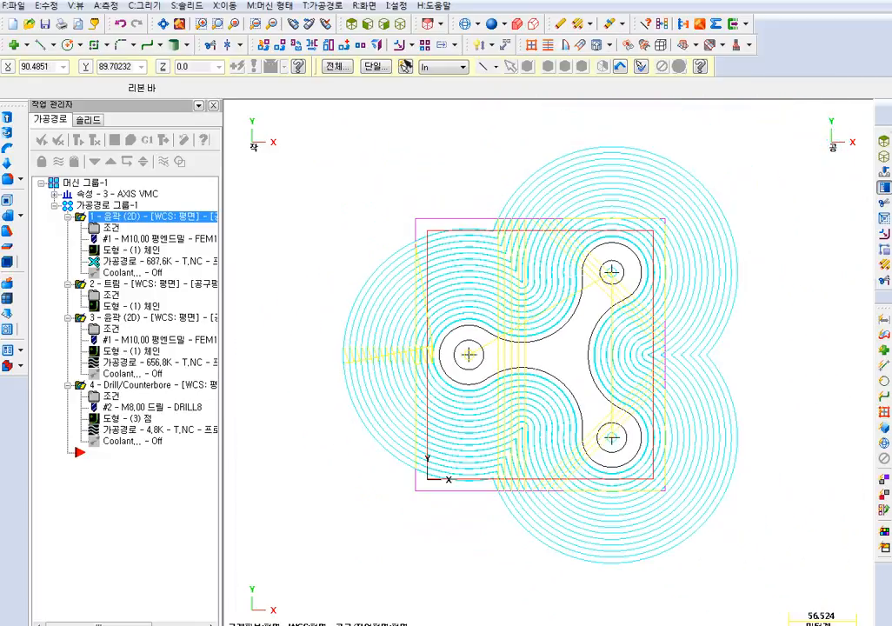
Backplot the first 2D contour operation move by move and examine up close how the tool clears the stock around the link outline
click(178, 224)
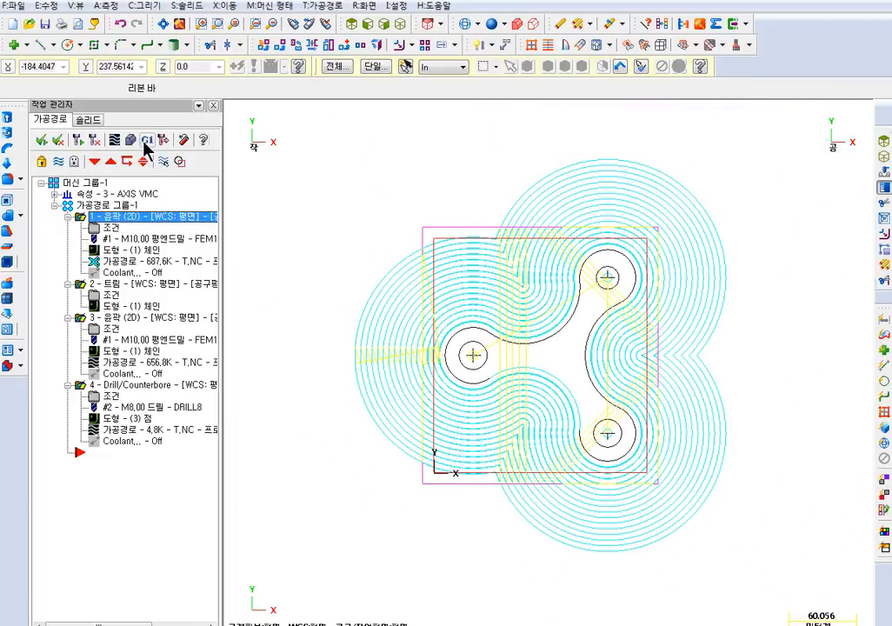
click(115, 140)
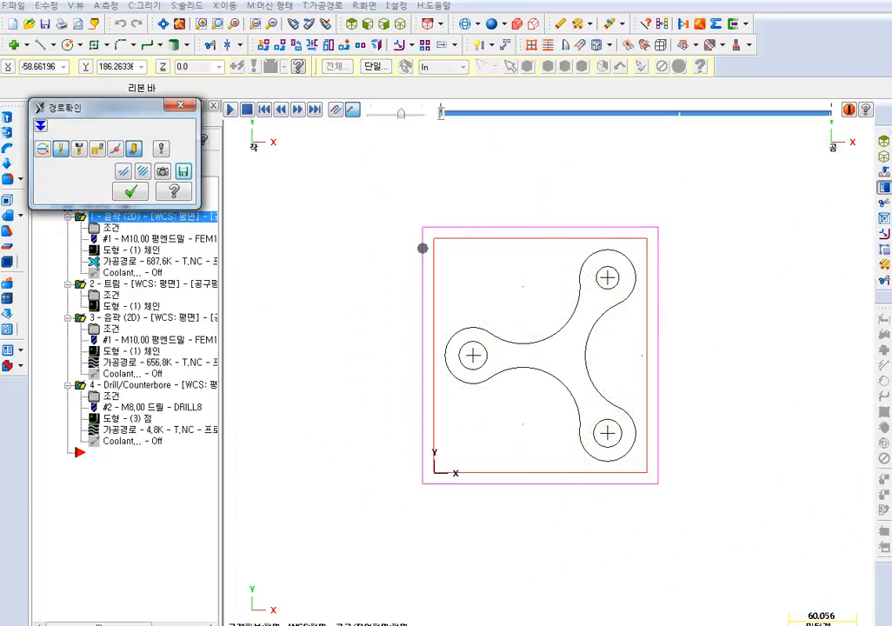
key(s)
key(s)
key(s)
key(s)
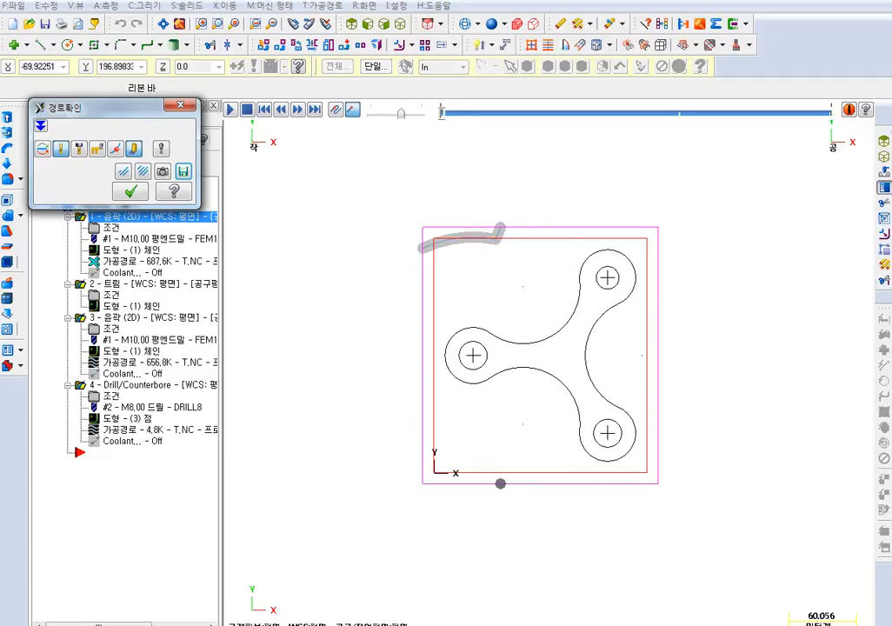
key(s)
key(s)
key(s)
key(s)
key(s)
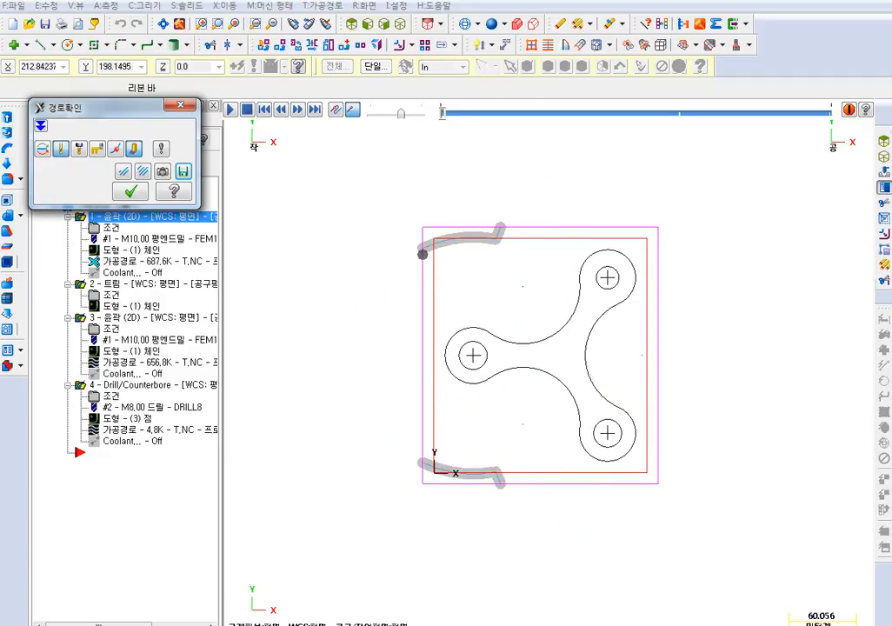
key(s)
key(s)
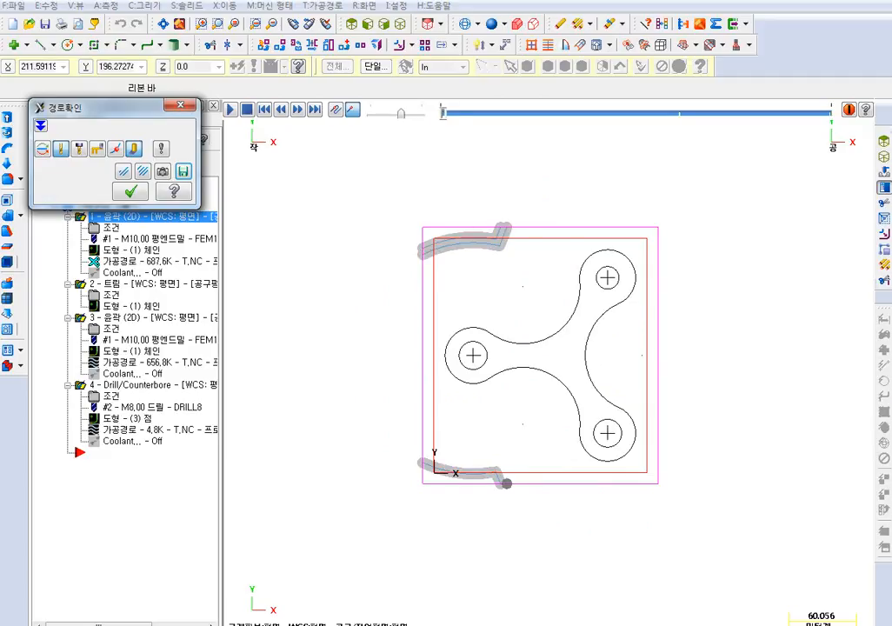
key(s)
key(s)
key(s)
key(s)
key(s)
key(s)
key(s)
key(s)
key(s)
key(s)
key(s)
key(s)
key(s)
key(s)
key(s)
key(s)
key(s)
key(s)
key(s)
key(s)
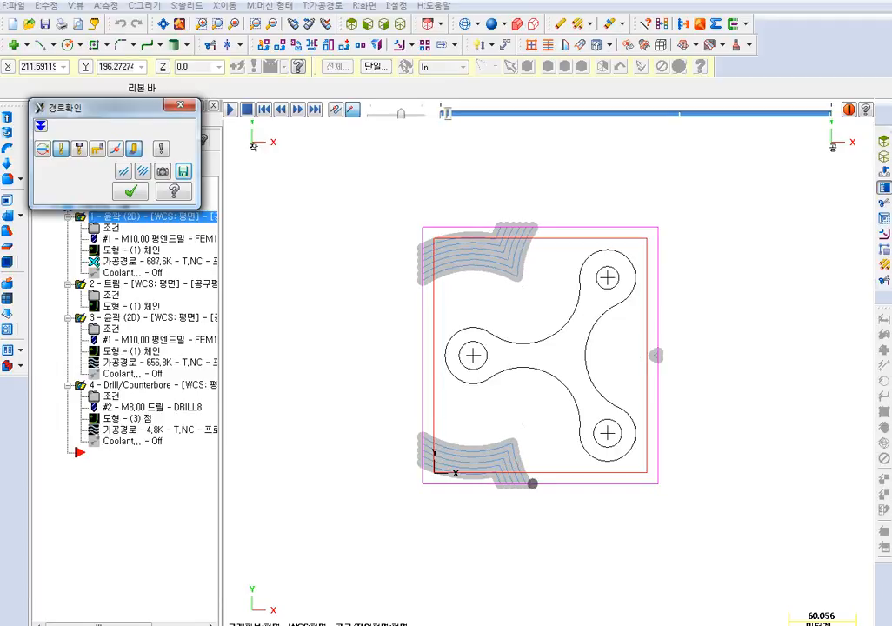
key(s)
key(s)
key(s)
key(s)
key(s)
key(s)
key(s)
key(s)
key(s)
key(s)
key(s)
key(s)
key(s)
key(s)
key(s)
key(s)
key(s)
key(s)
key(s)
key(s)
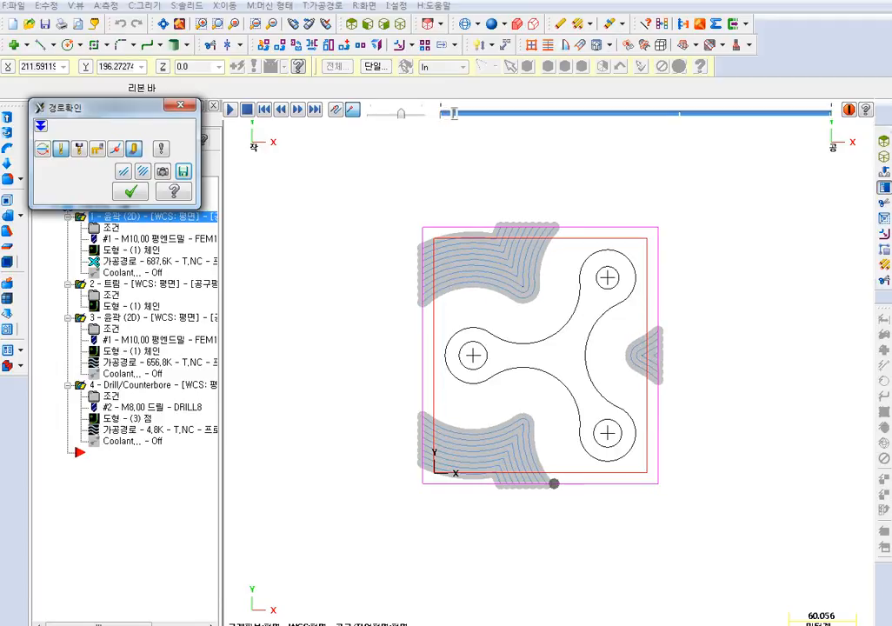
key(s)
key(s)
key(s)
key(s)
key(s)
key(s)
key(s)
key(s)
key(s)
key(s)
key(s)
key(s)
key(s)
key(s)
key(s)
key(s)
key(s)
key(s)
key(s)
key(s)
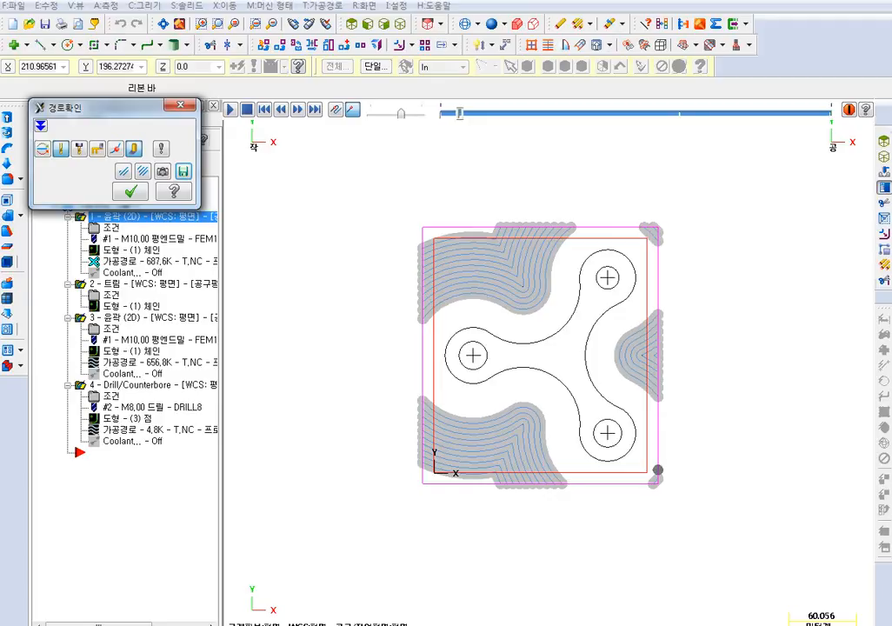
key(s)
key(s)
key(s)
key(s)
key(s)
key(s)
key(s)
key(s)
key(s)
key(s)
key(s)
key(s)
key(s)
key(s)
key(s)
key(s)
key(s)
key(s)
key(s)
key(s)
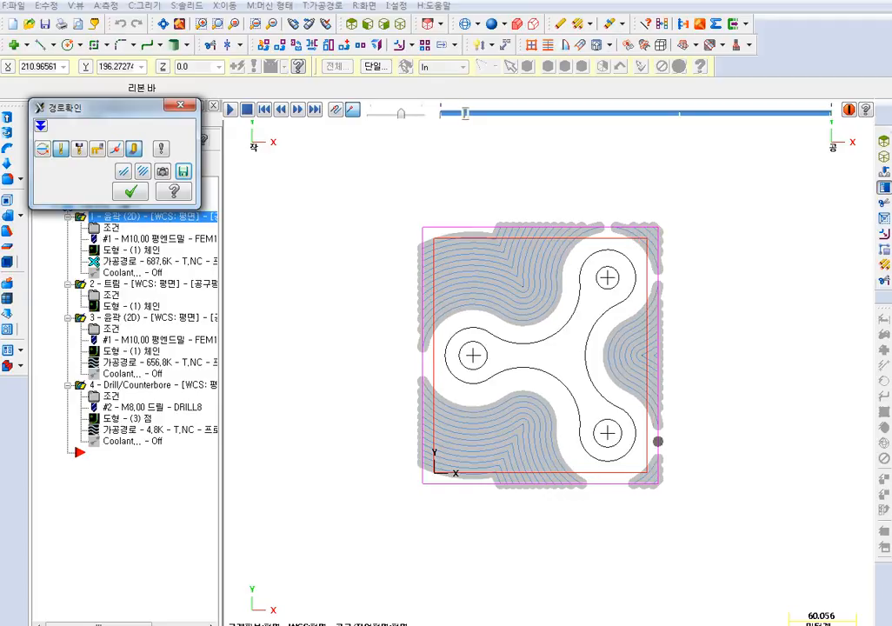
key(s)
key(s)
key(s)
key(s)
key(s)
key(s)
key(s)
key(s)
key(s)
key(s)
key(s)
key(s)
key(s)
key(s)
key(s)
key(s)
key(s)
key(s)
key(s)
key(s)
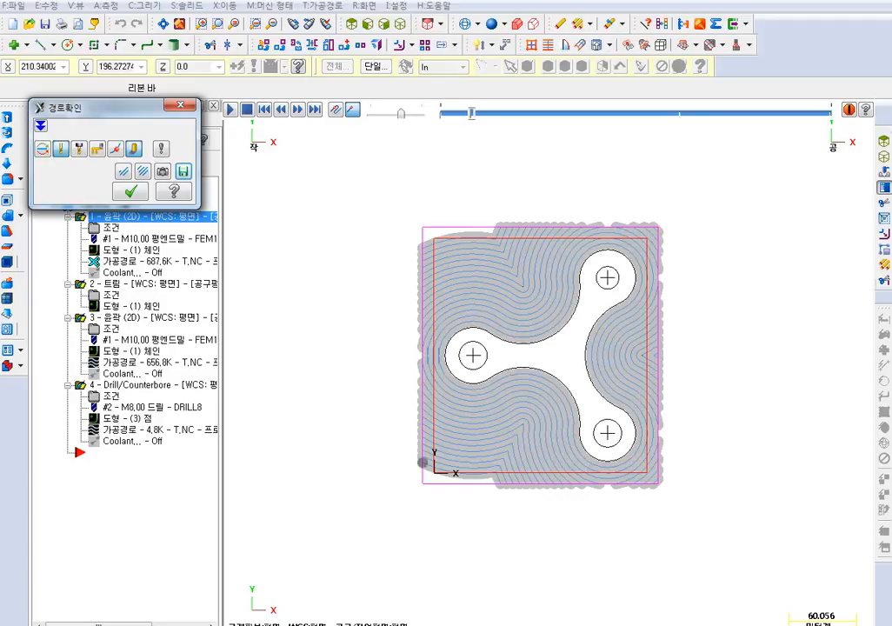
key(s)
key(s)
key(s)
key(s)
key(s)
key(s)
key(s)
key(s)
key(s)
key(s)
key(s)
key(s)
key(s)
key(s)
key(s)
key(s)
key(s)
key(s)
key(s)
key(s)
key(s)
key(s)
key(s)
key(s)
key(s)
key(s)
scroll(595, 293, down, 1)
scroll(577, 313, up, 5)
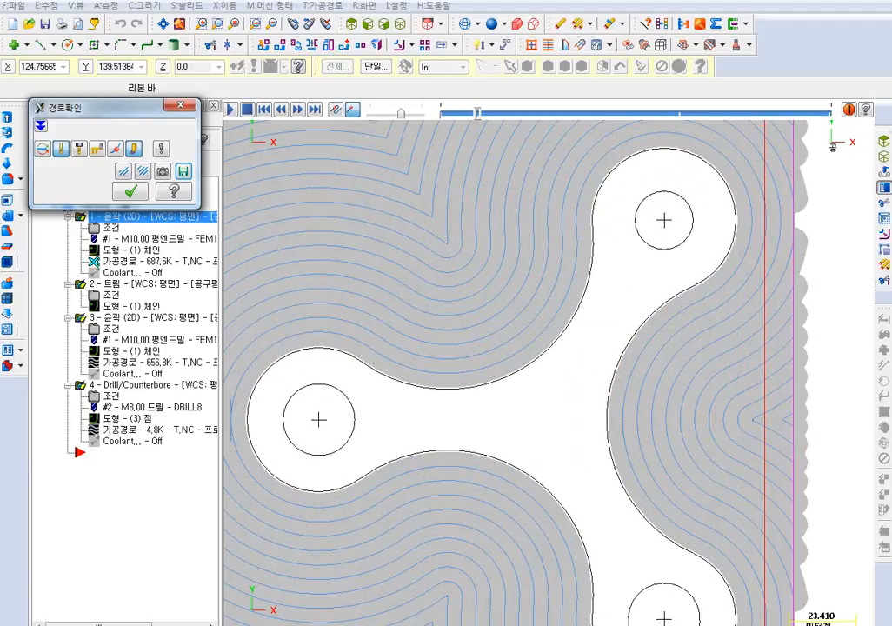
scroll(579, 318, up, 2)
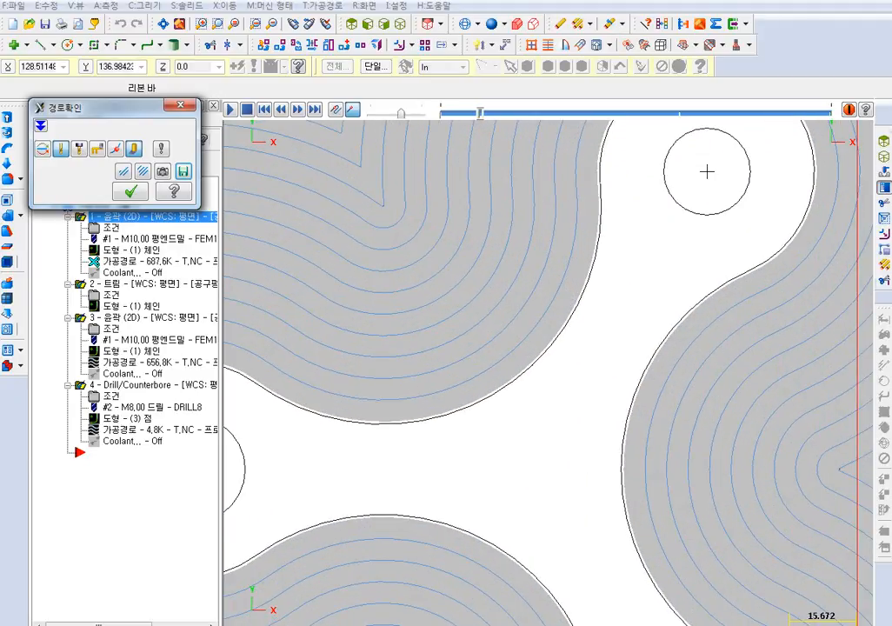
Continue the backplot move by move along the link outline, advance it to the end of the toolpath, and close the backplot
key(s)
key(s)
key(s)
key(s)
key(s)
key(s)
key(s)
key(s)
key(s)
key(s)
key(s)
key(s)
key(s)
key(s)
key(s)
key(s)
key(s)
key(s)
key(s)
key(s)
drag(581, 113, 830, 114)
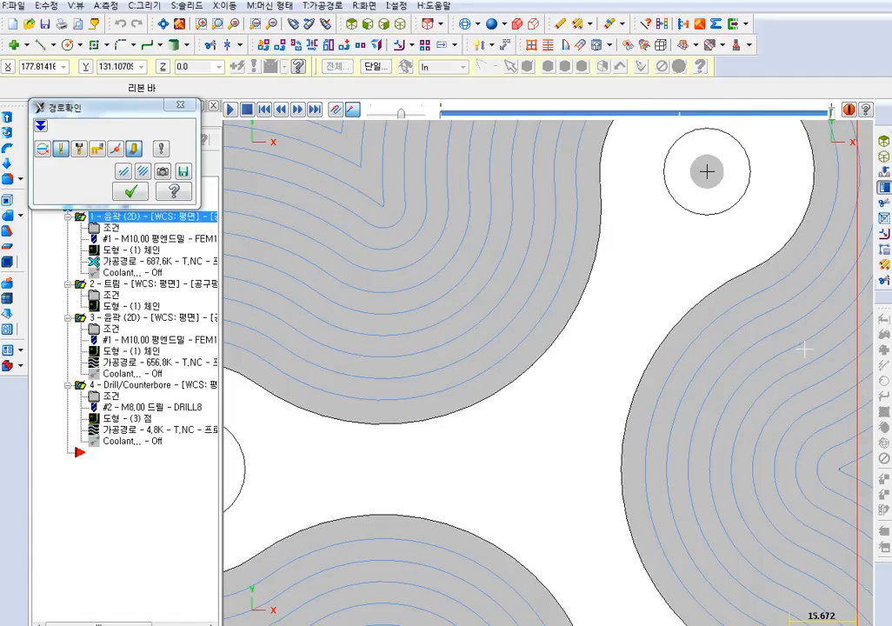
key(Escape)
Show the link's complete toolpaths in isometric view and examine the layered contour passes over the stock
scroll(687, 323, down, 15)
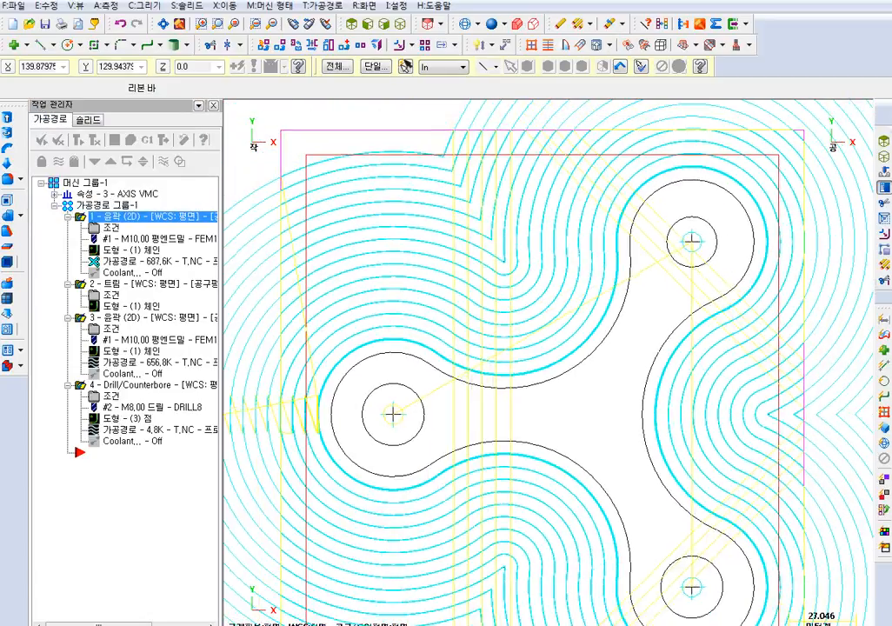
middle_drag(651, 352, 651, 325)
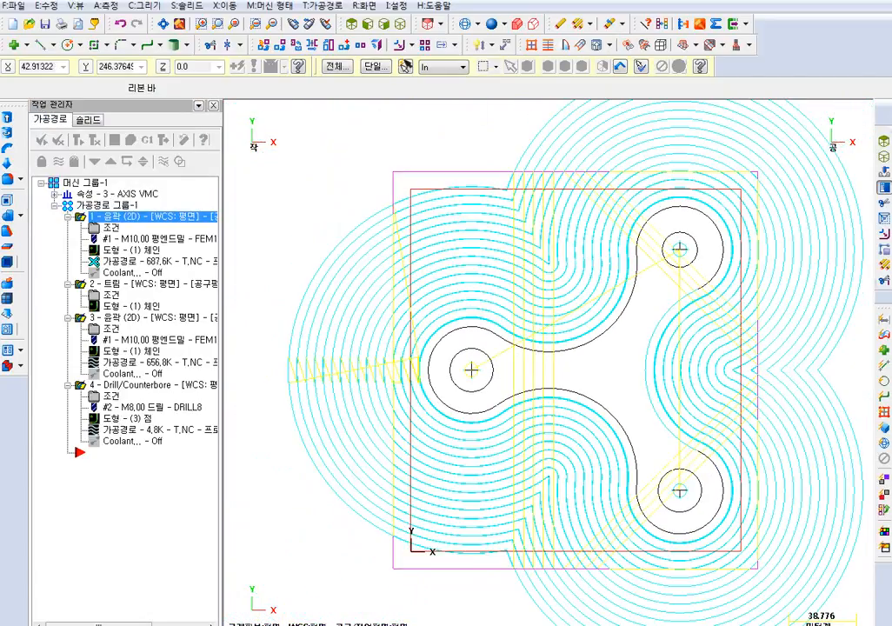
click(400, 25)
scroll(497, 344, down, 3)
scroll(417, 373, up, 8)
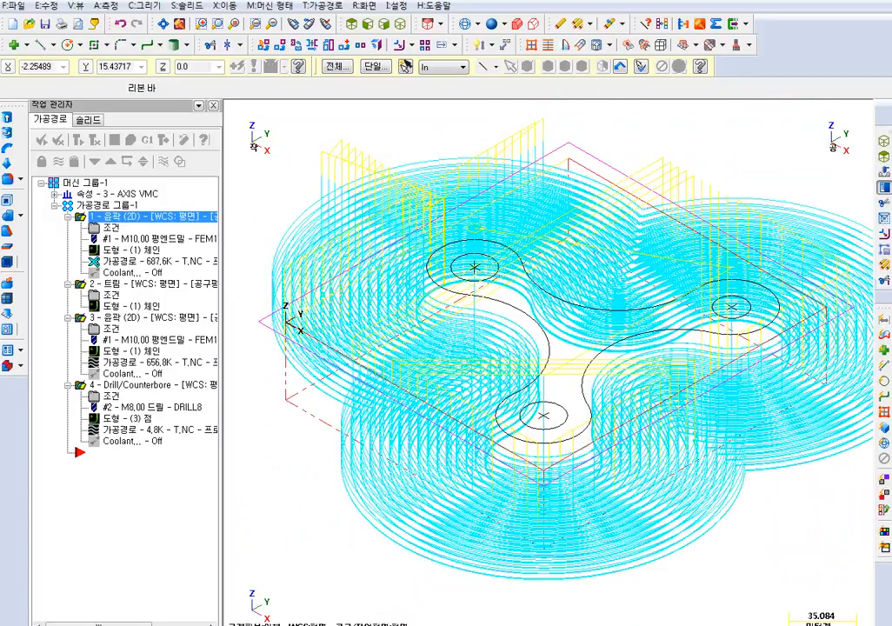
middle_drag(310, 308, 348, 307)
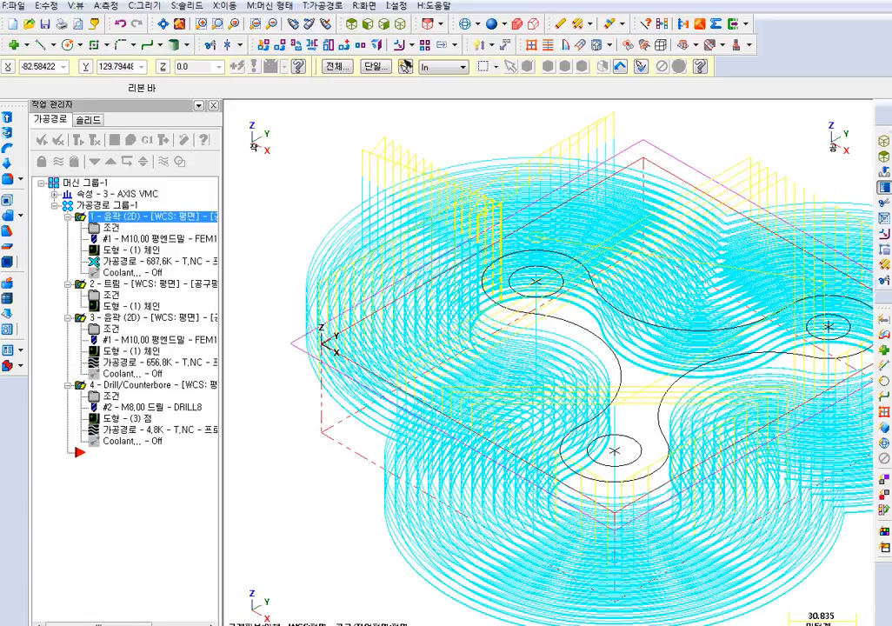
scroll(379, 148, up, 1)
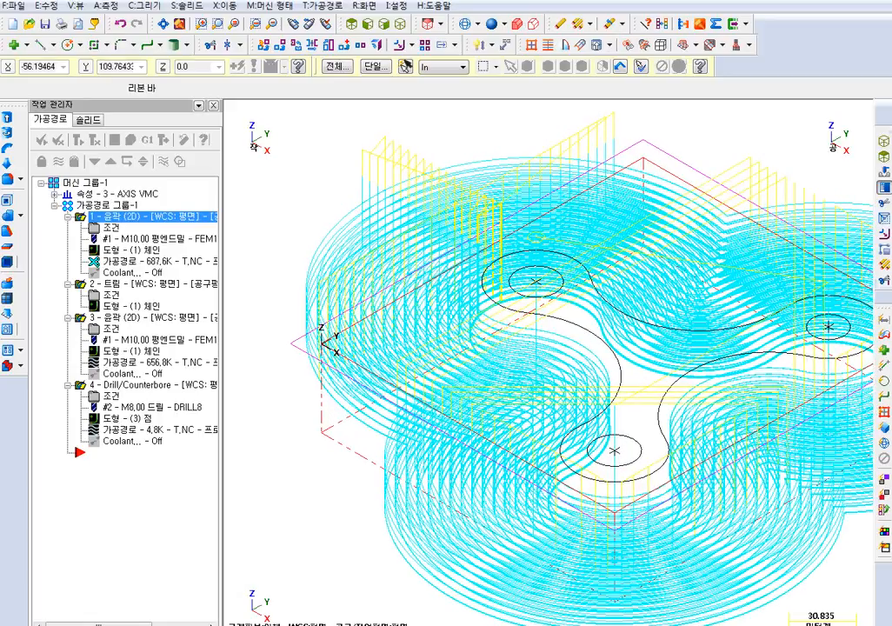